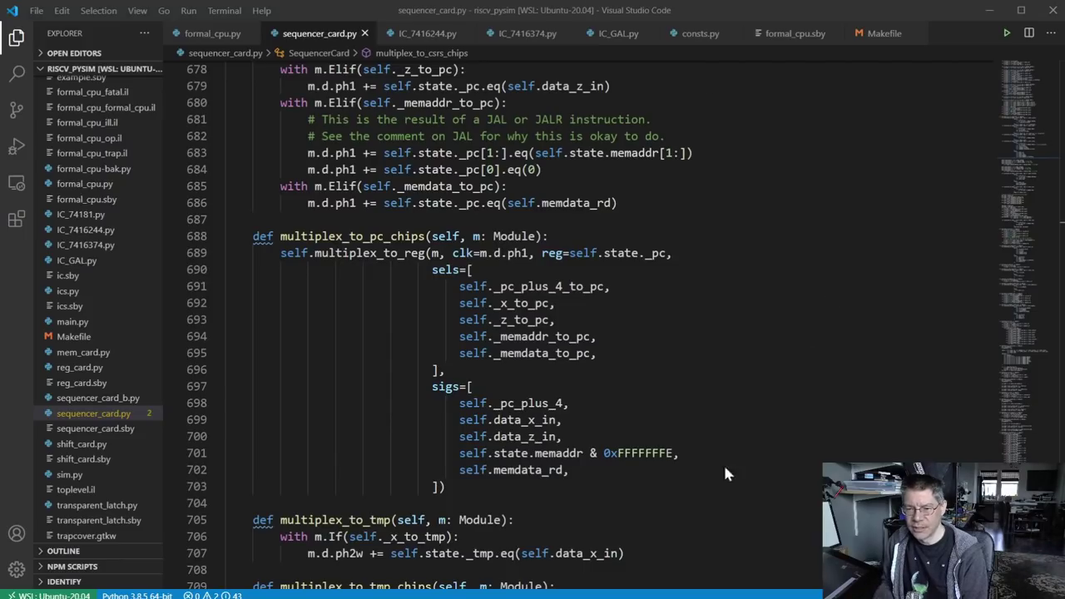
Step: Examine the multiplex_to_pc method in sequencer_card.py, following its If/Elif conditions and the program counter assignments under them
left_click_drag(641, 582, 564, 582)
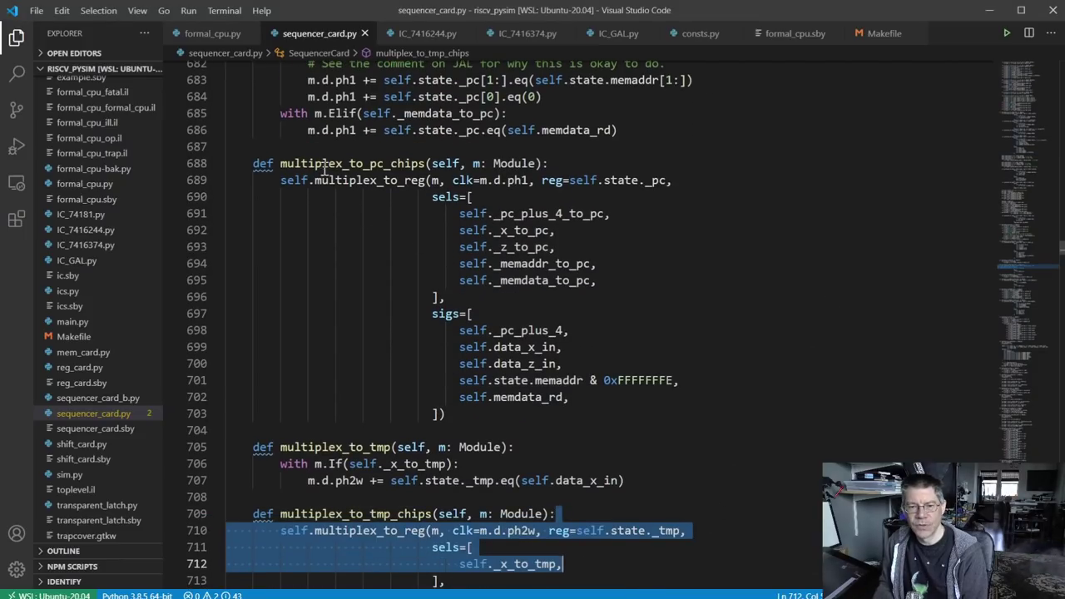
left_click_drag(226, 164, 425, 430)
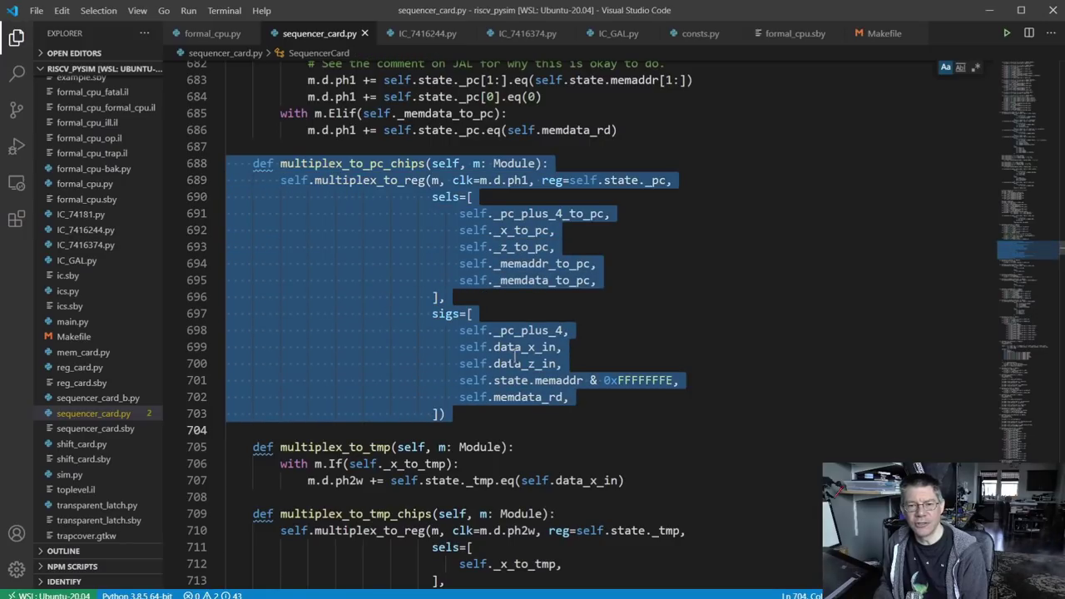
scroll(563, 299, "up", 4)
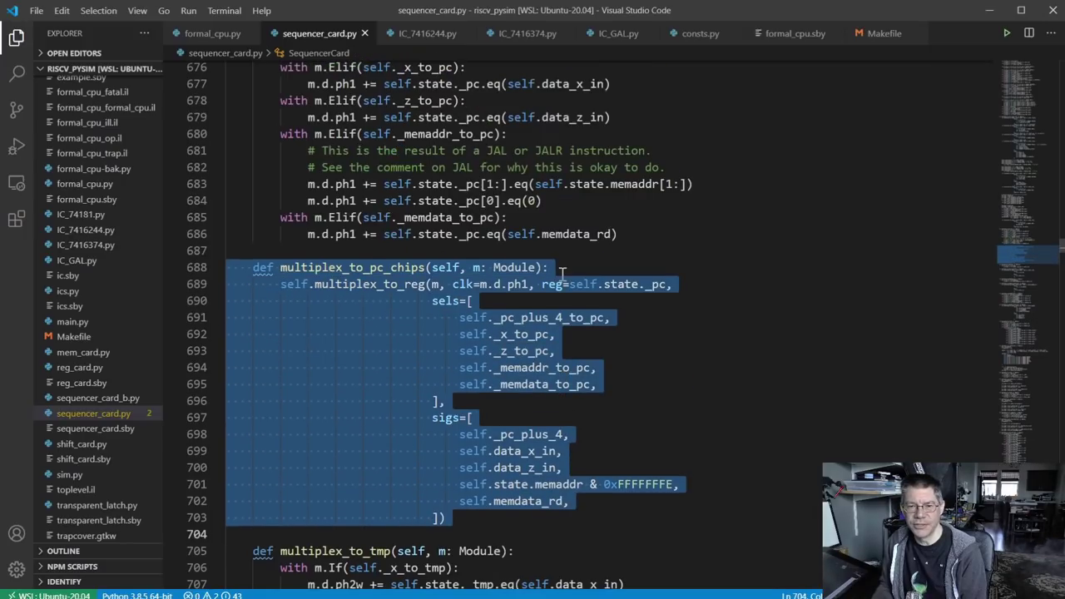
triple_click(416, 121)
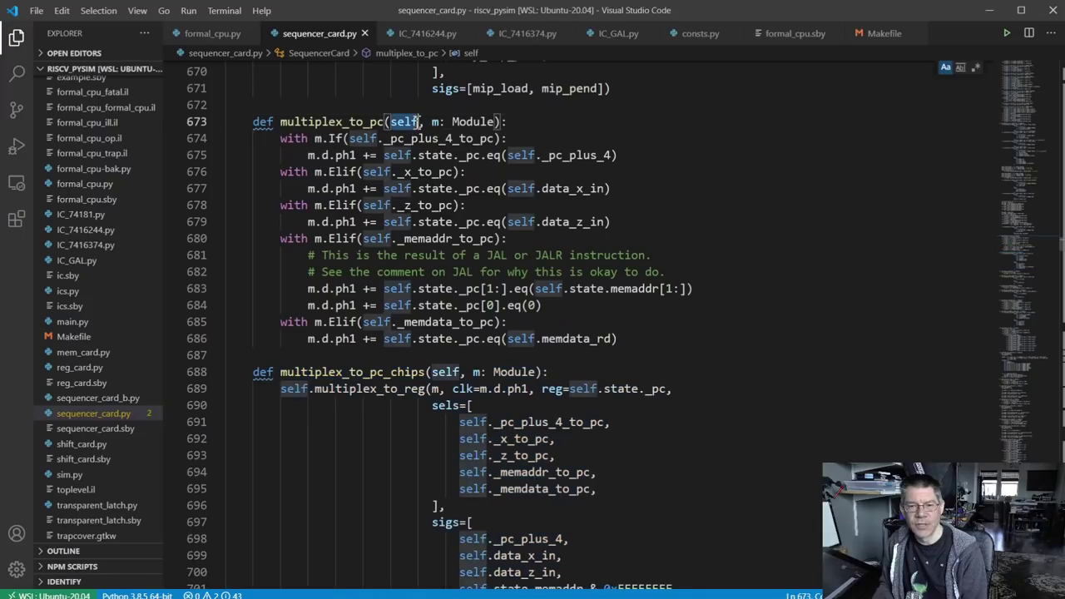
left_click_drag(416, 121, 447, 338)
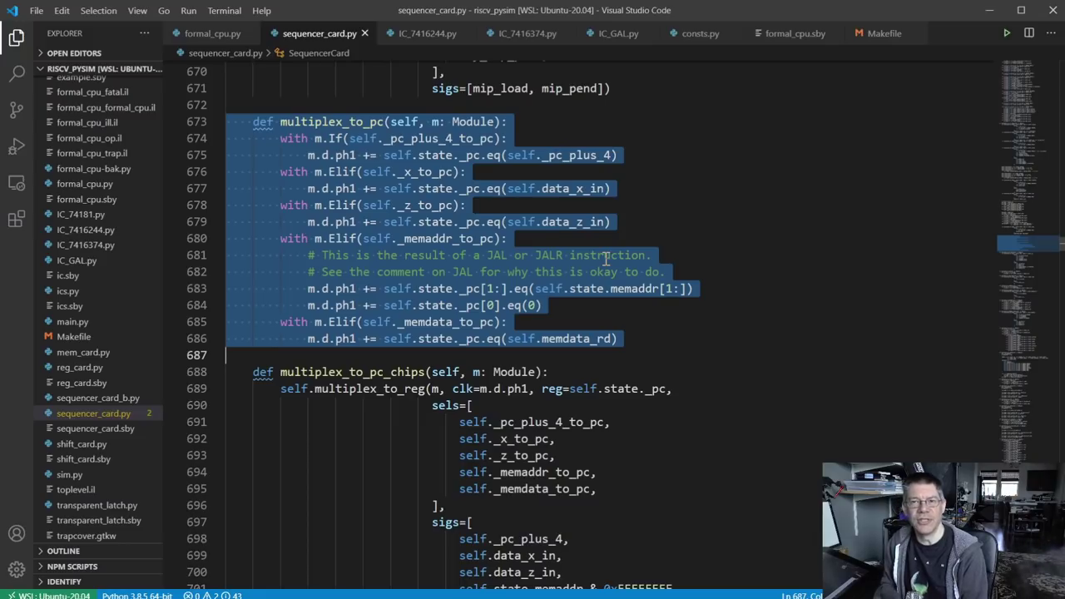
triple_click(463, 140)
mouse_move(362, 140)
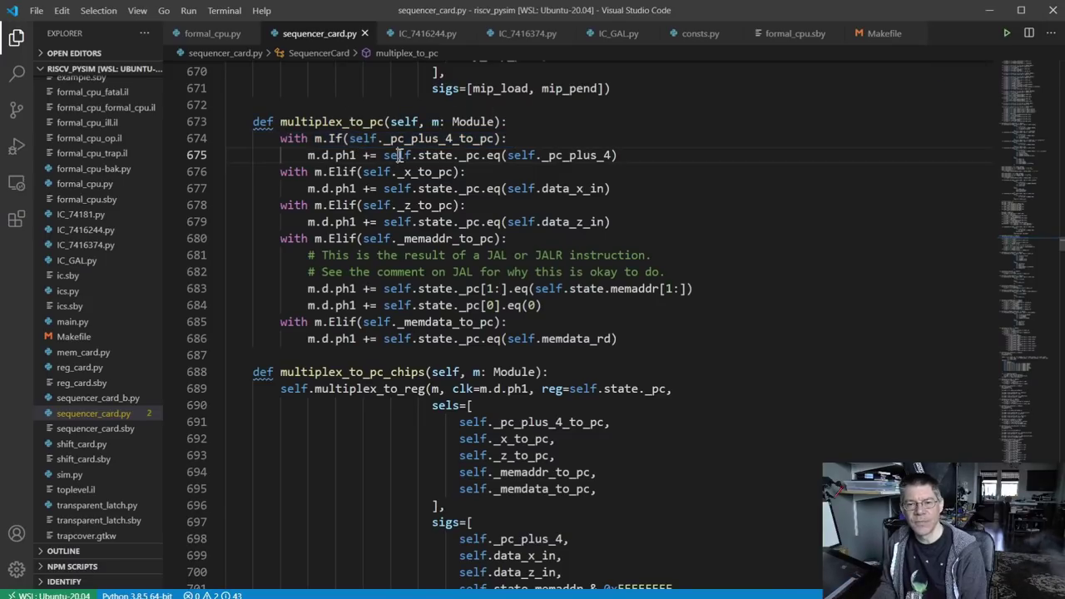
triple_click(399, 156)
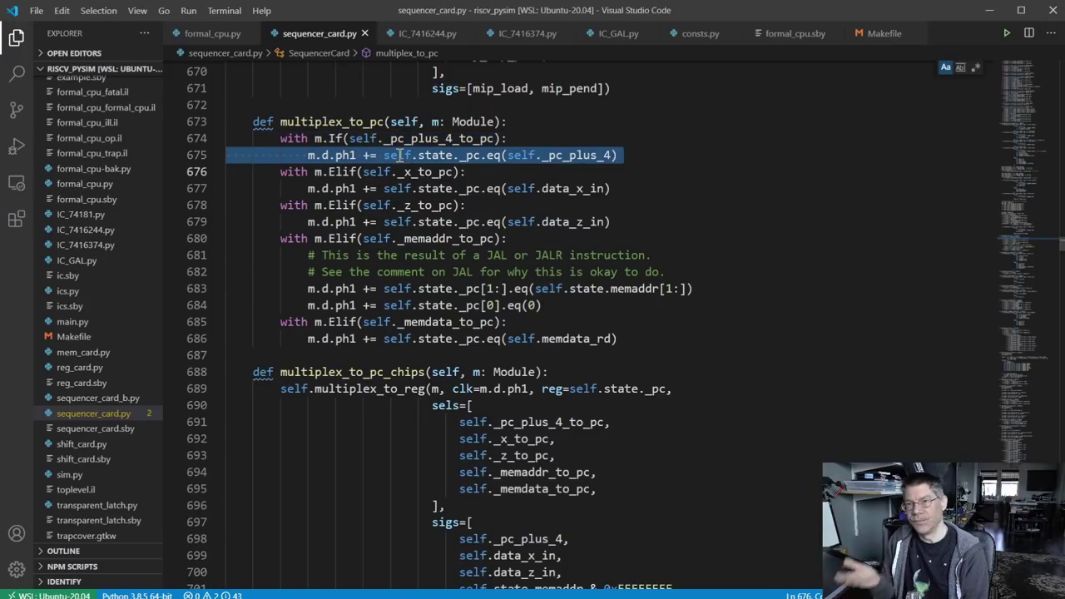
left_click(382, 172)
triple_click(383, 172)
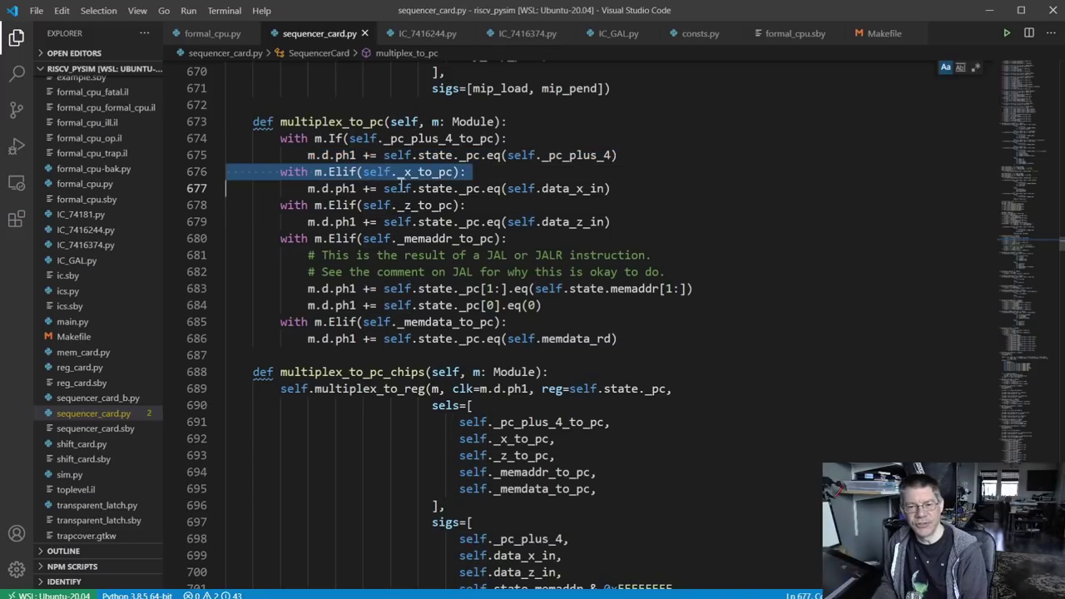
triple_click(440, 190)
key("ctrl+f")
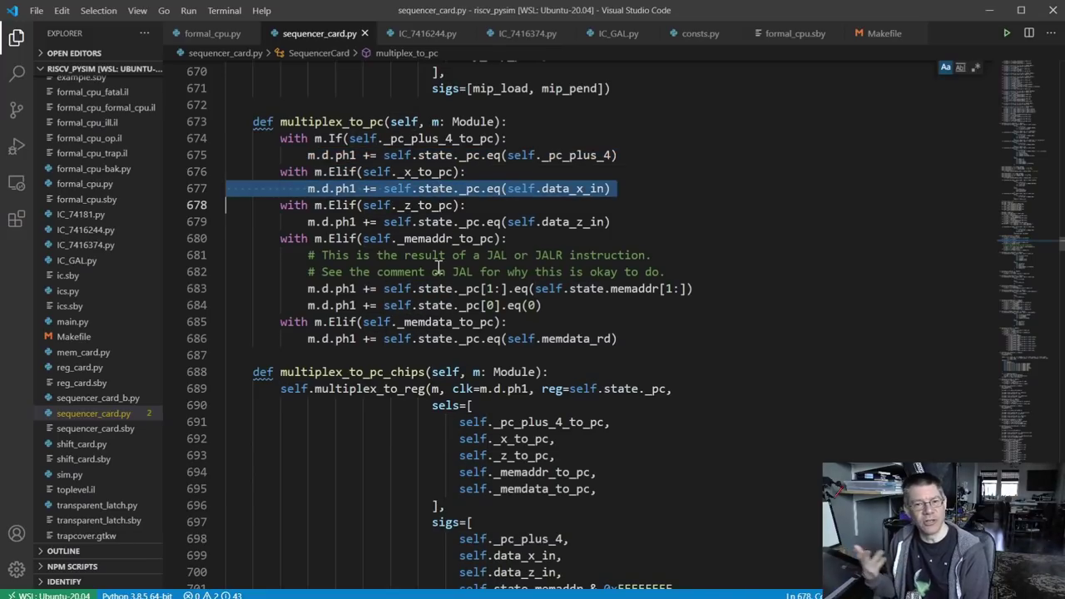
Step: Examine the multiplex_to_reg call in multiplex_to_pc_chips, comparing its sels and sigs lists with the conditions in multiplex_to_pc
scroll(462, 158, "down", 4)
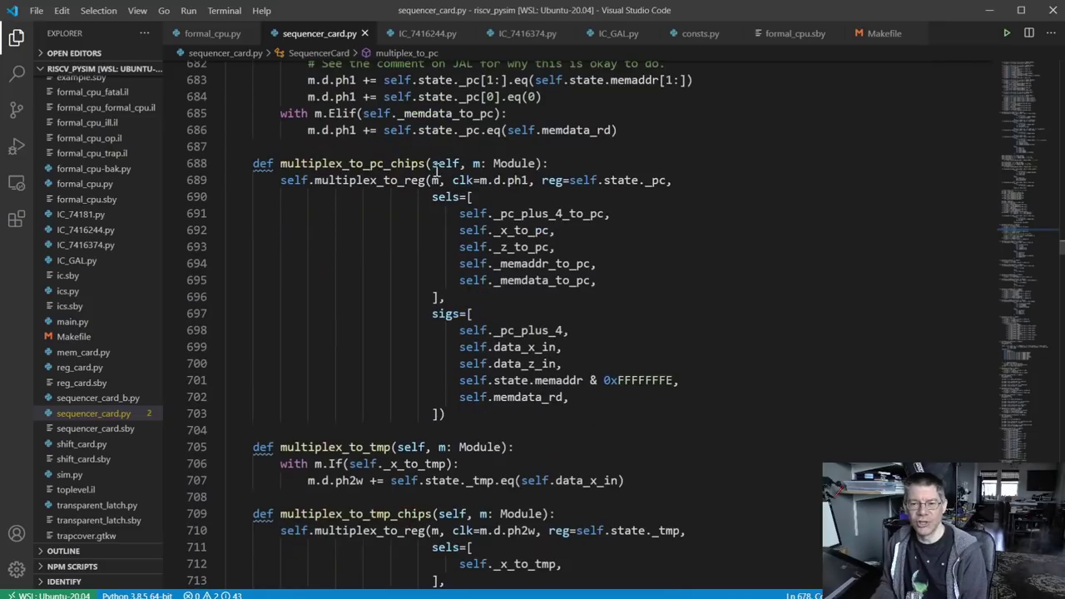
left_click(405, 181)
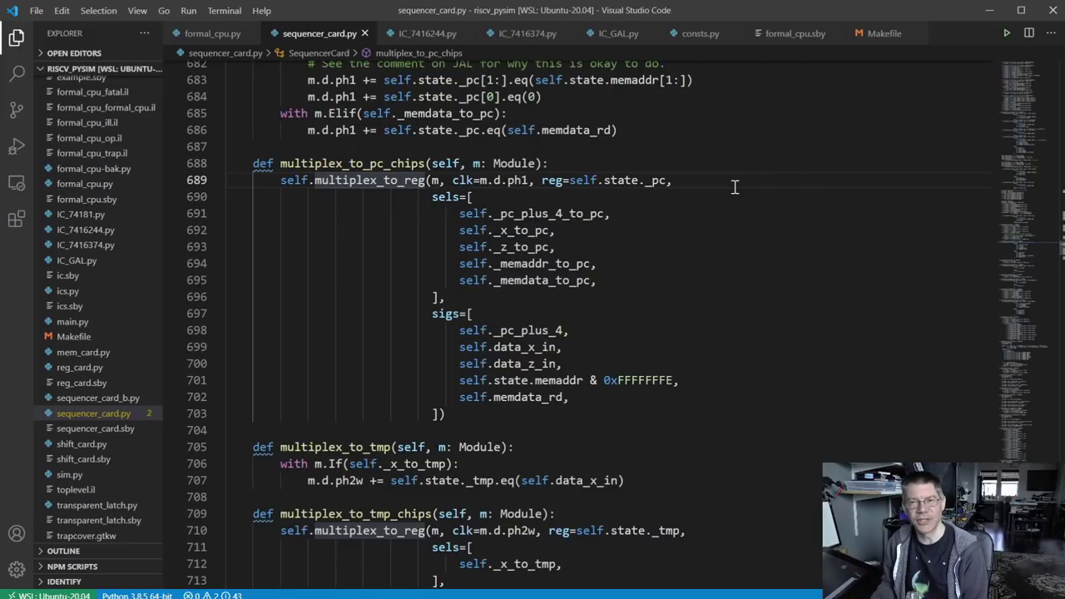
mouse_move(391, 182)
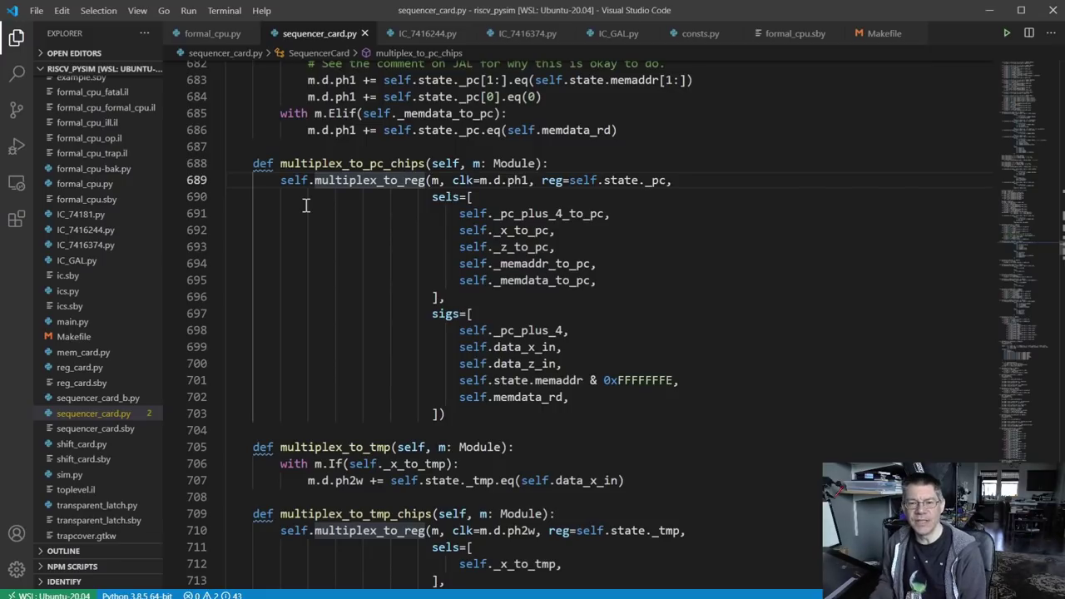
triple_click(549, 213)
left_click_drag(549, 214, 599, 280)
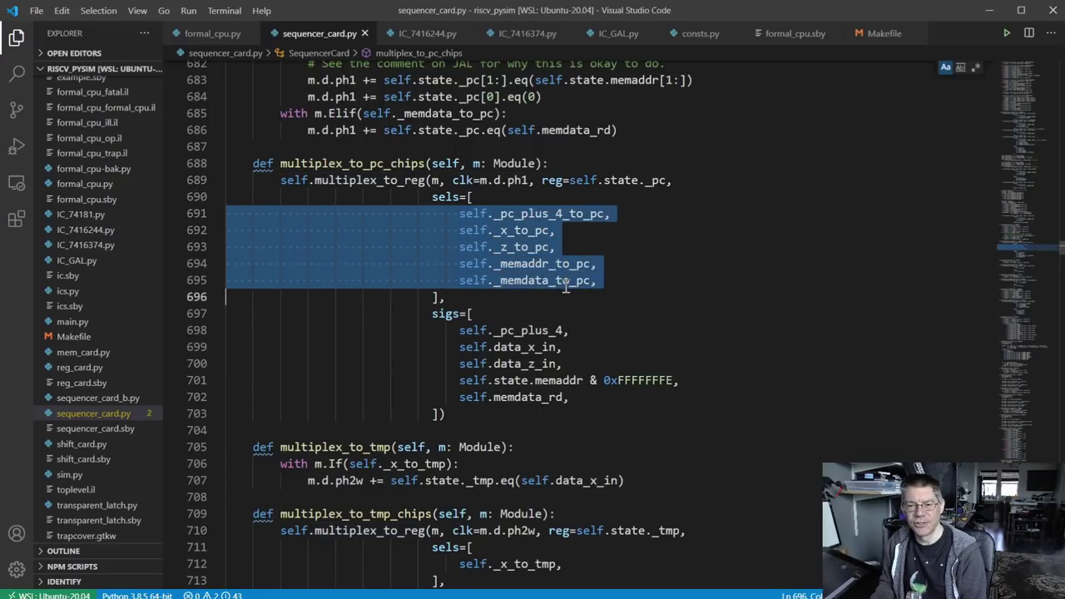
scroll(715, 260, "up", 4)
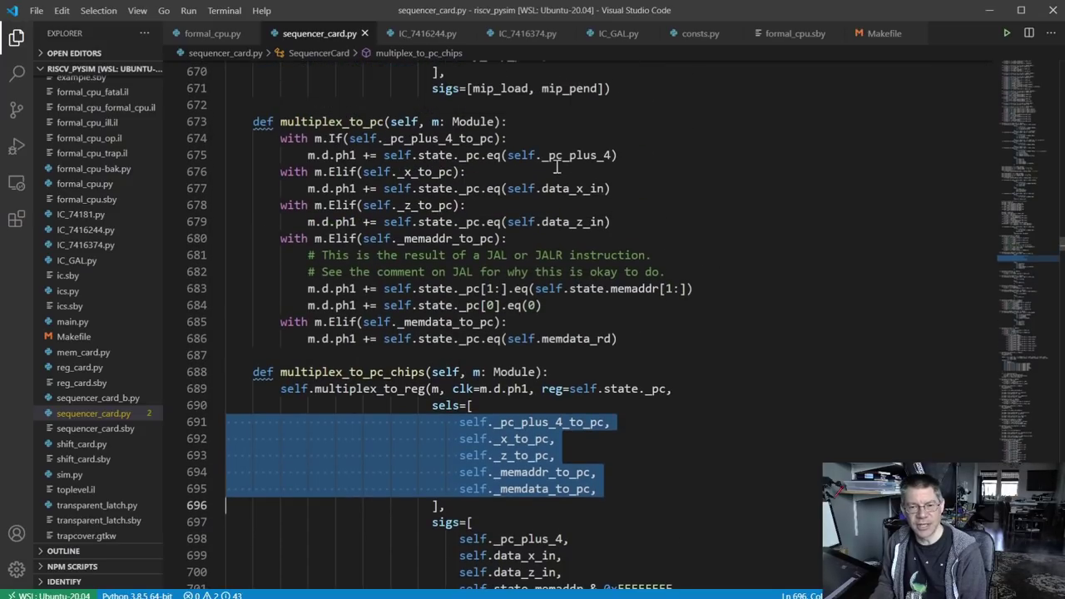
left_click(529, 156)
left_click_drag(282, 138, 628, 318)
scroll(628, 318, "down", 3)
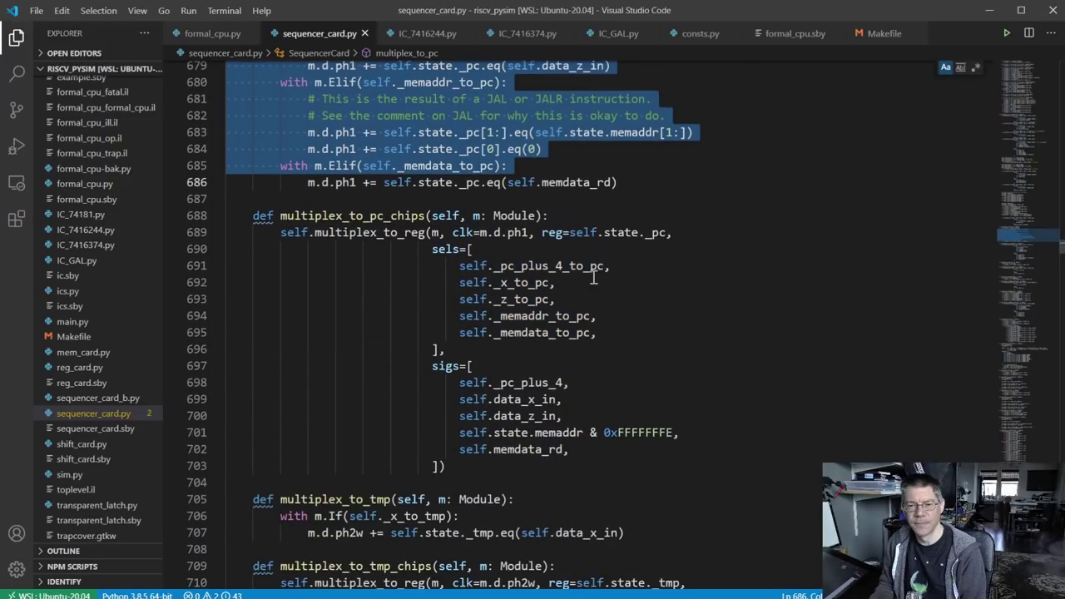
left_click(557, 265)
triple_click(557, 265)
left_click_drag(558, 265, 574, 331)
scroll(614, 292, "down", 2)
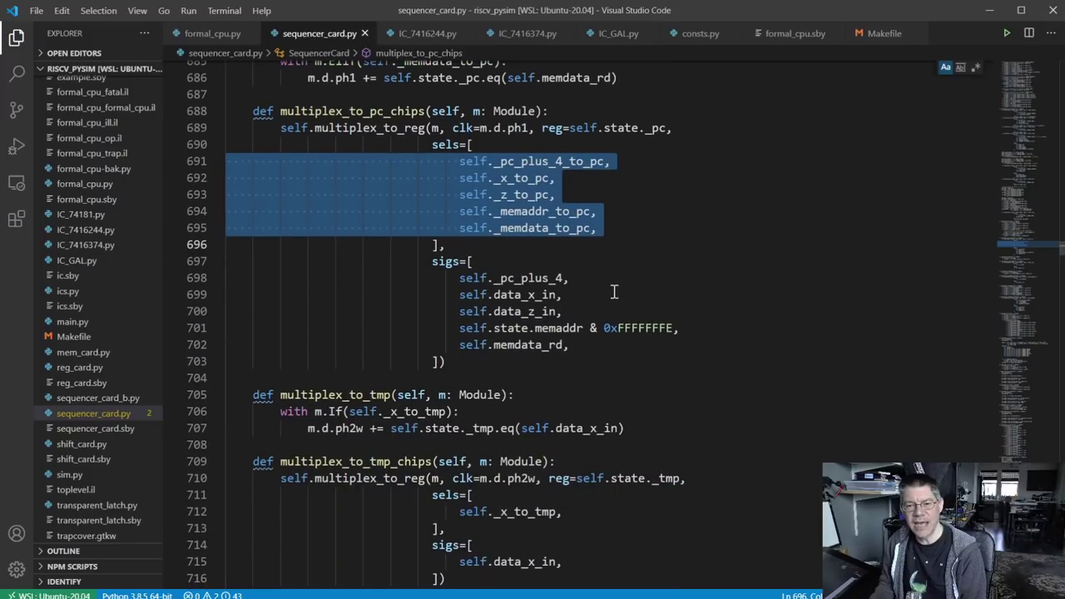
triple_click(551, 283)
left_click_drag(552, 283, 555, 346)
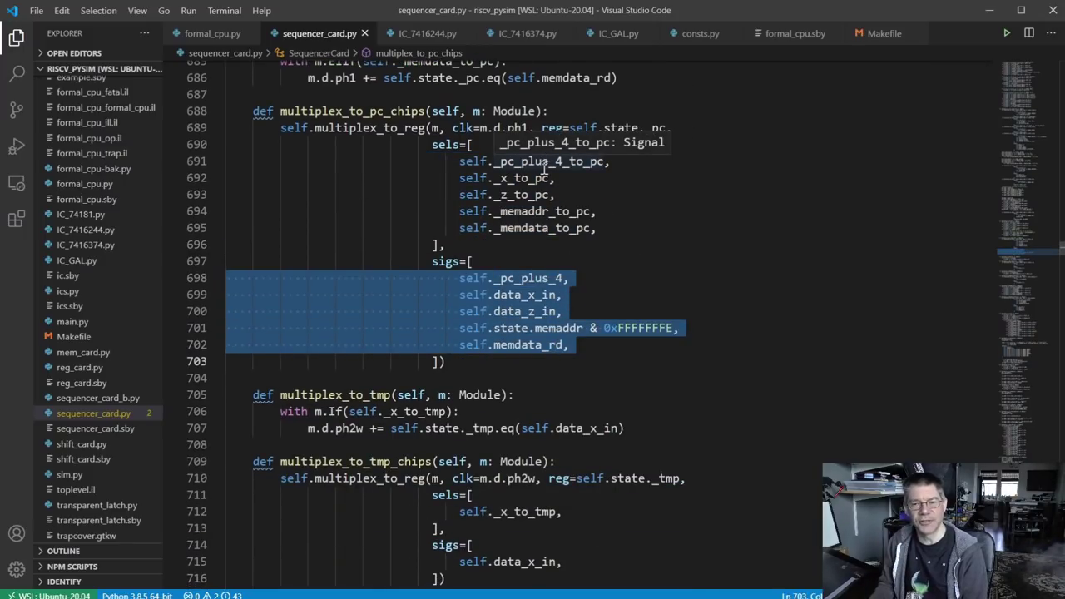
double_click(524, 278)
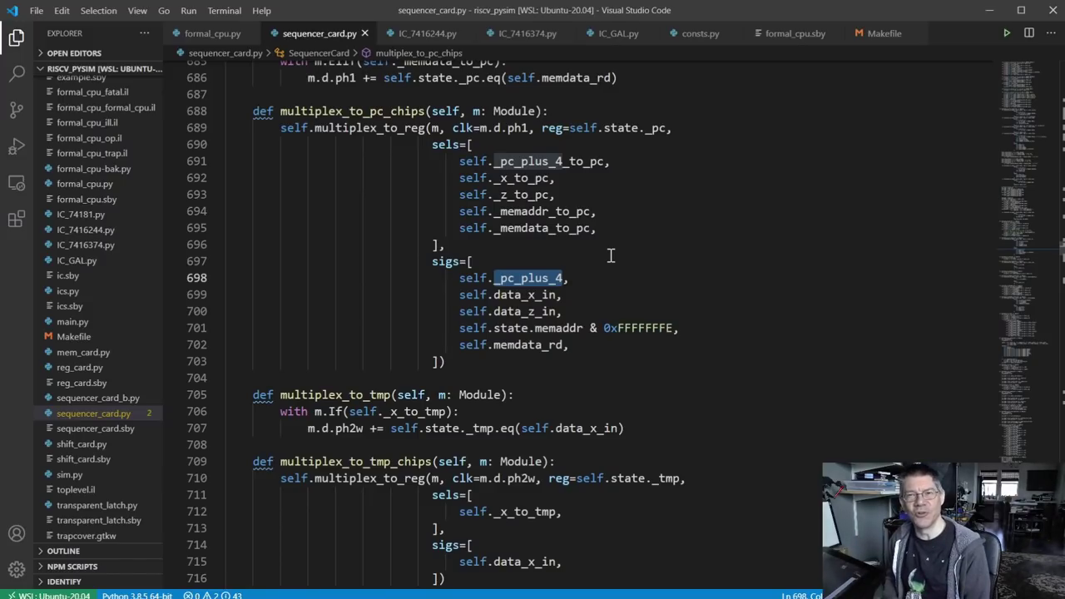
Step: Switch to Microsoft Whiteboard and draw a white box labelled "reg" with an input line, an output line and a clock input underneath
key("alt+Tab")
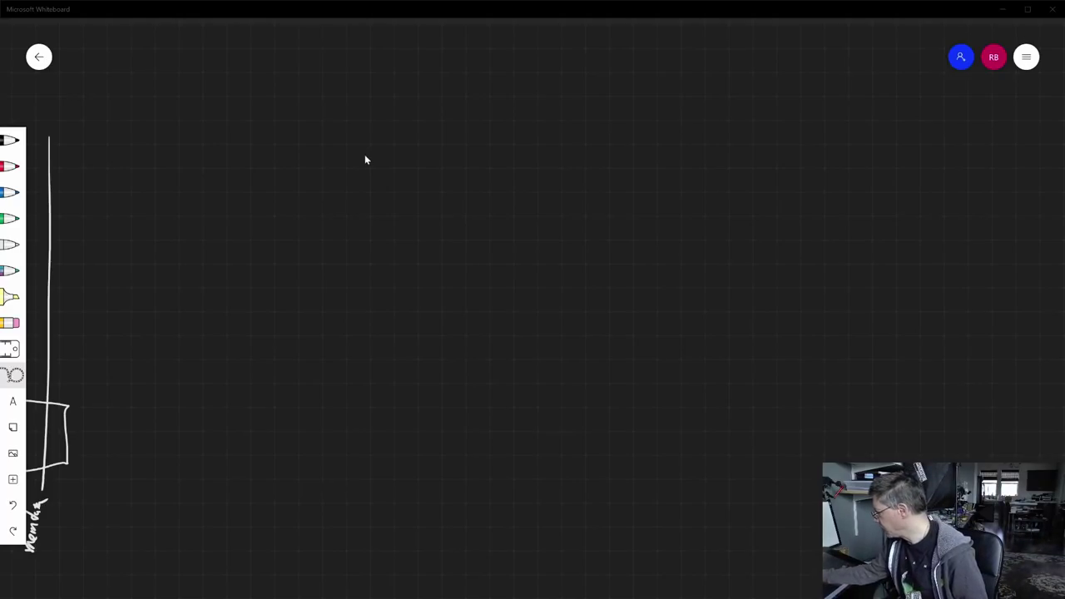
left_click(371, 219)
left_click(10, 243)
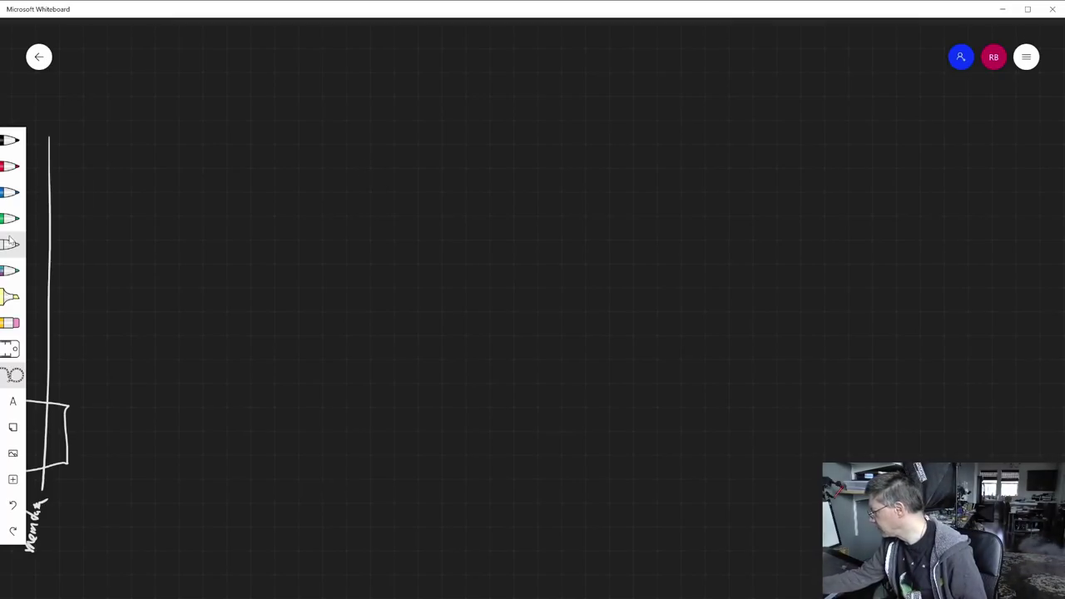
mouse_move(347, 160)
left_mouse_down()
mouse_move(348, 210)
mouse_move(392, 158)
mouse_move(390, 223)
mouse_move(406, 227)
mouse_move(361, 206)
mouse_move(371, 195)
mouse_move(374, 222)
mouse_move(438, 190)
left_mouse_up()
left_click_drag(318, 188, 346, 187)
left_click_drag(361, 223, 371, 223)
left_click_drag(366, 231, 366, 245)
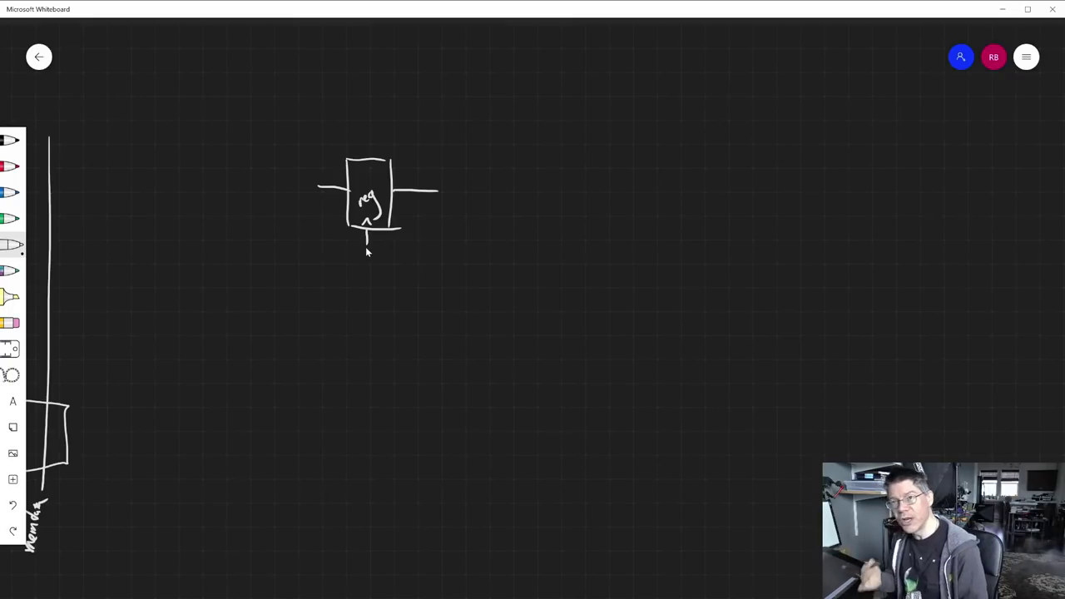
Step: Draw a multiplexer feeding the register's input, with four input lines and a select line at its lower edge
left_click_drag(317, 165, 317, 220)
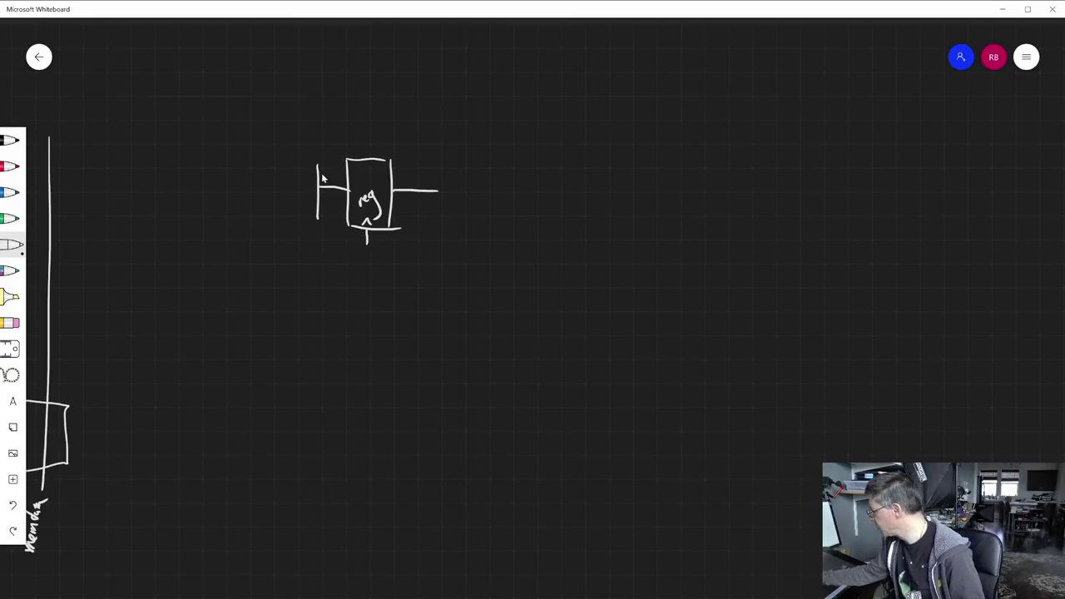
mouse_move(301, 165)
left_mouse_down()
mouse_move(300, 232)
mouse_move(317, 218)
left_mouse_up()
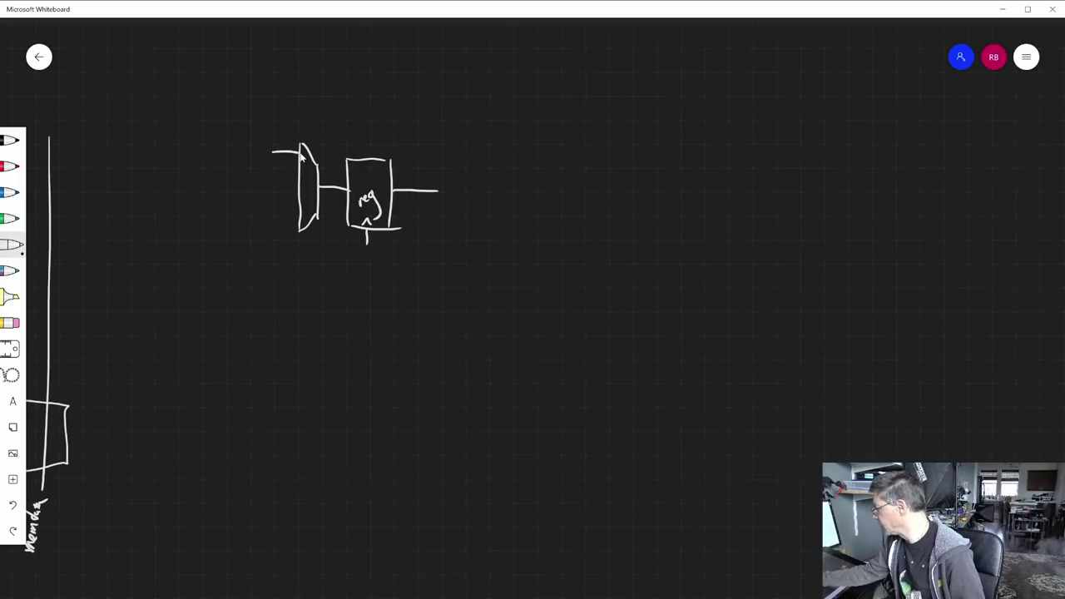
mouse_move(270, 216)
left_mouse_down()
mouse_move(301, 217)
mouse_move(311, 246)
left_mouse_up()
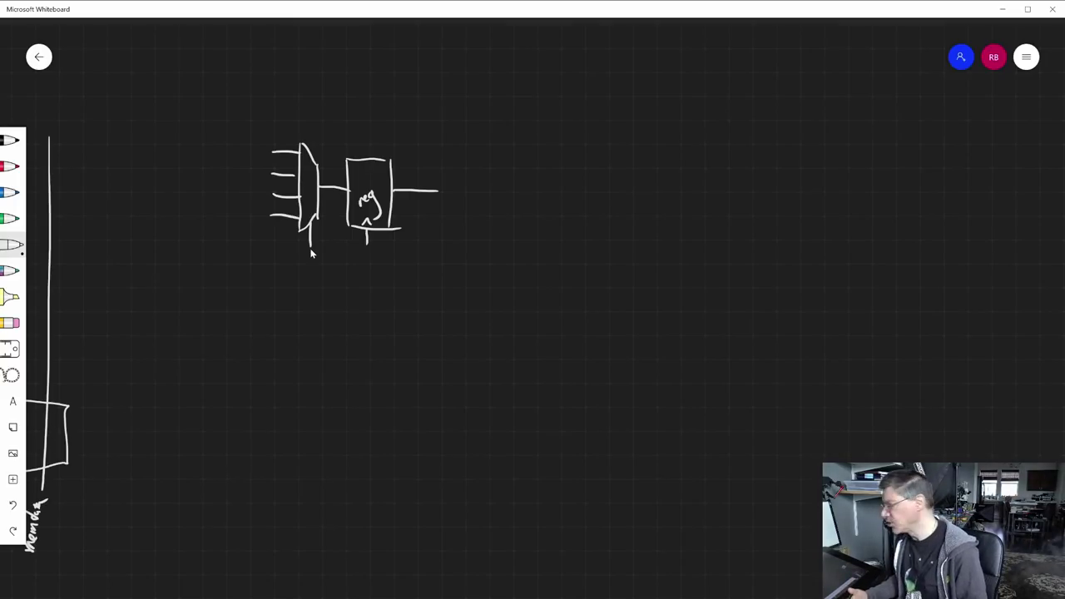
Step: Draw a square box below the multiplexer, wire it to the register's clock, and add inputs labelled "clk" and "sel"
mouse_move(367, 240)
left_mouse_down()
mouse_move(351, 270)
mouse_move(300, 248)
mouse_move(345, 245)
mouse_move(345, 291)
left_mouse_up()
mouse_move(304, 246)
left_mouse_down()
mouse_move(292, 247)
mouse_move(346, 293)
left_mouse_up()
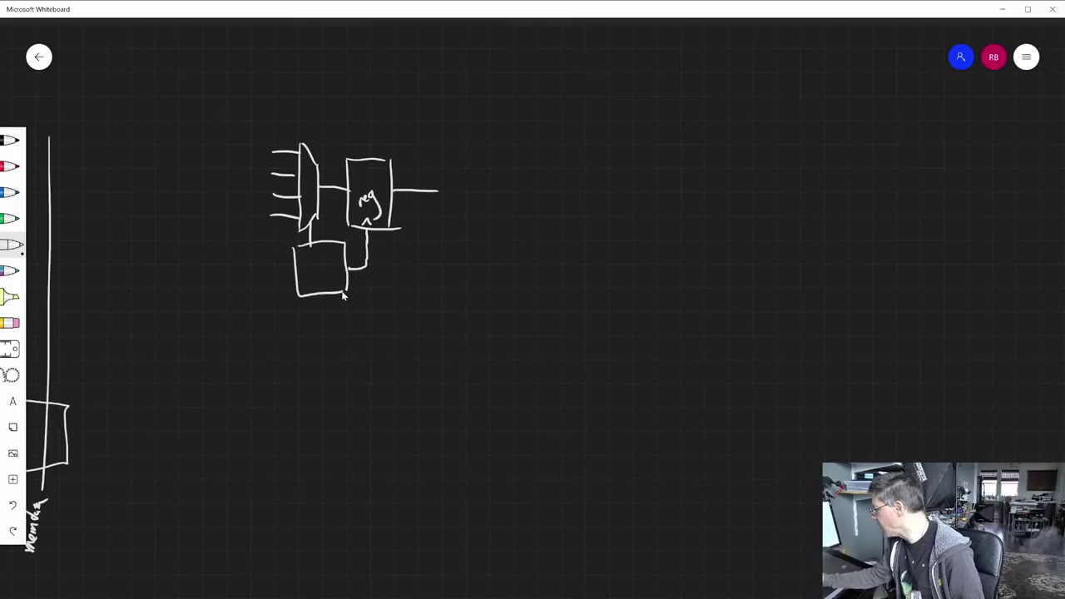
mouse_move(264, 269)
left_mouse_down()
mouse_move(293, 272)
mouse_move(236, 278)
left_mouse_up()
mouse_move(243, 262)
left_mouse_down()
mouse_move(244, 278)
mouse_move(255, 276)
left_mouse_up()
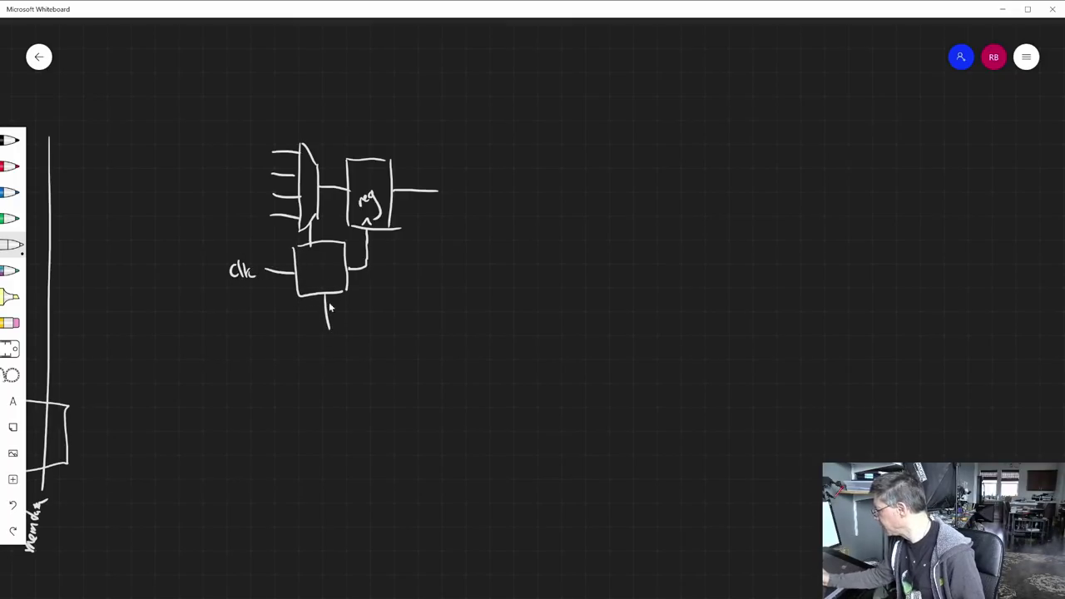
left_click_drag(322, 307, 340, 342)
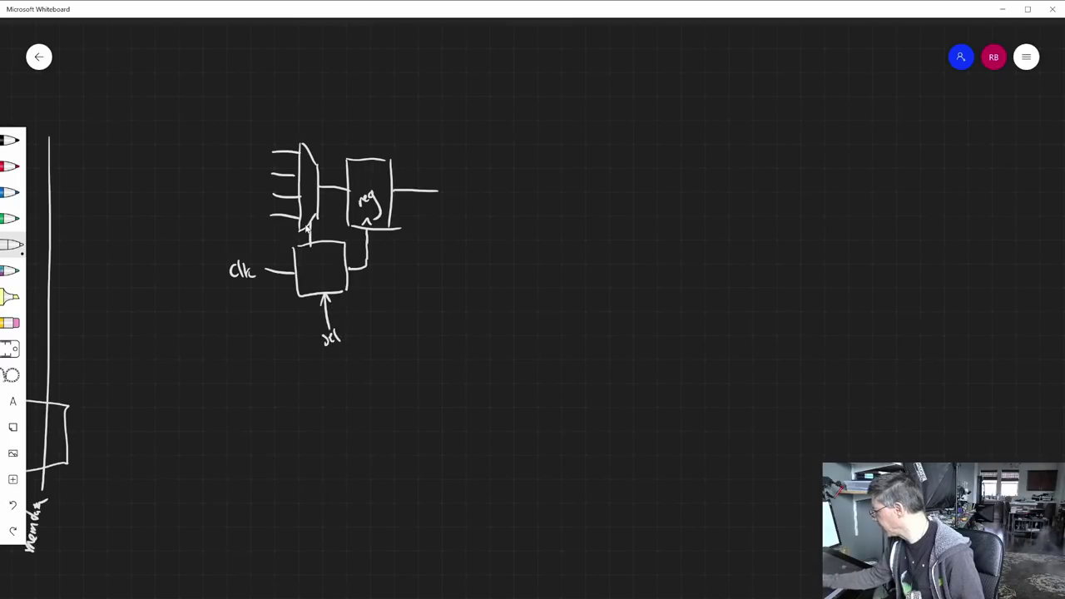
Step: Add arrowheads to the box's outputs and its clk input, and label the box "gate"
left_click_drag(305, 235, 371, 241)
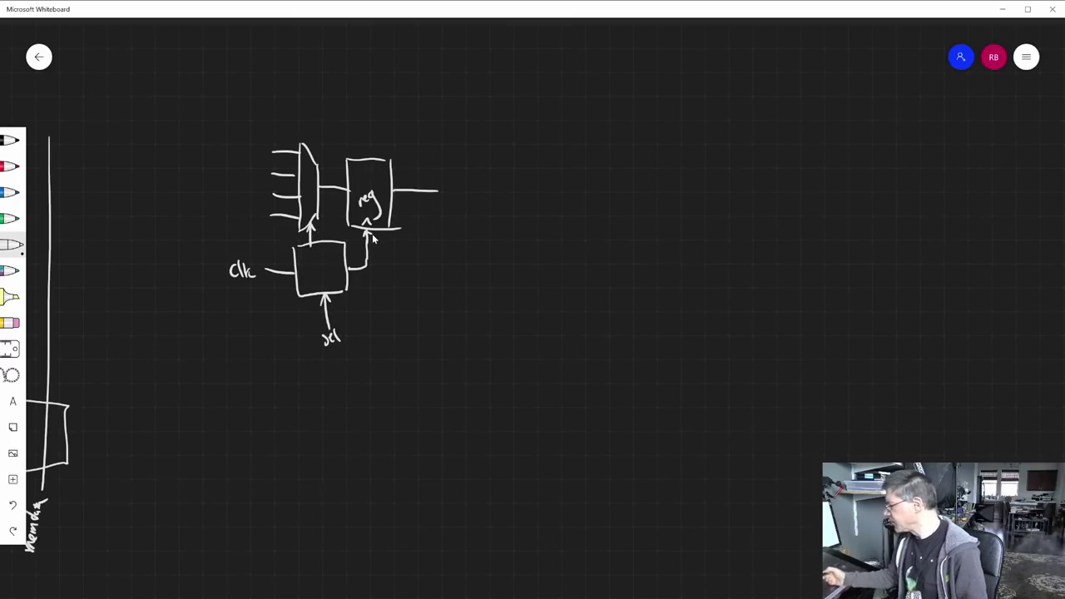
mouse_move(287, 267)
left_mouse_down()
mouse_move(291, 281)
mouse_move(317, 283)
mouse_move(332, 264)
left_mouse_up()
left_click_drag(332, 268, 338, 269)
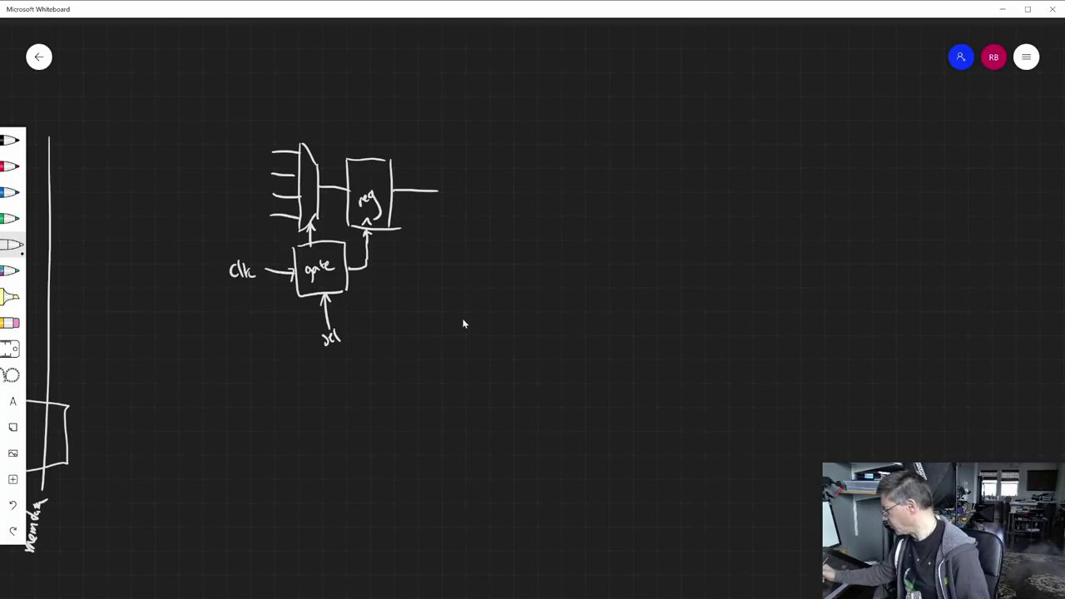
Step: Sketch three stacked timing waveforms beside the diagram, marking rising edges on the first and third with arrowheads, and erase them all
left_click_drag(548, 306, 554, 306)
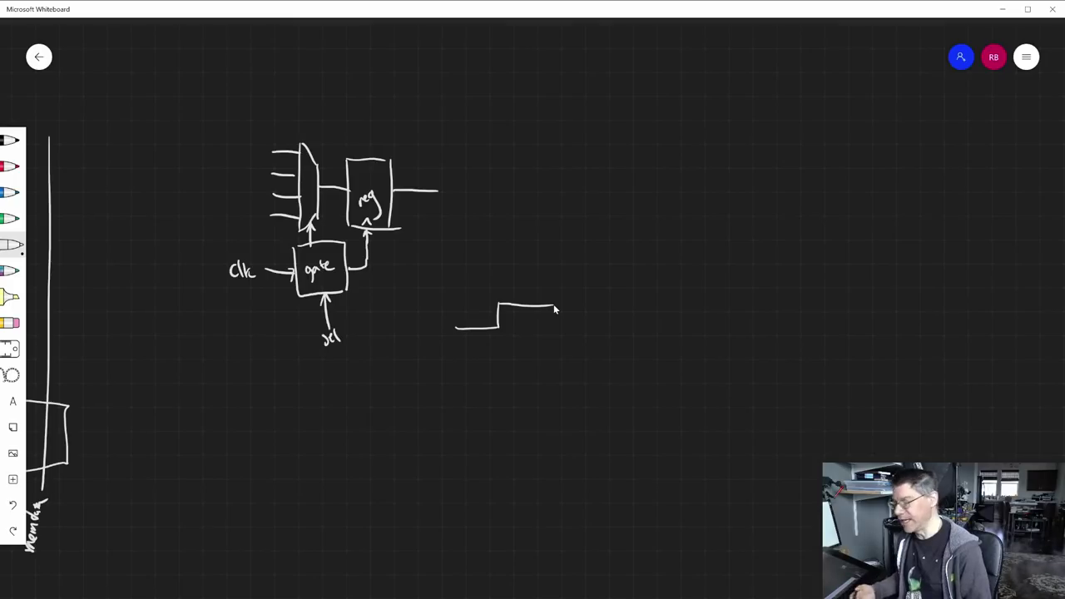
mouse_move(492, 324)
left_mouse_down()
mouse_move(497, 312)
mouse_move(503, 321)
left_mouse_up()
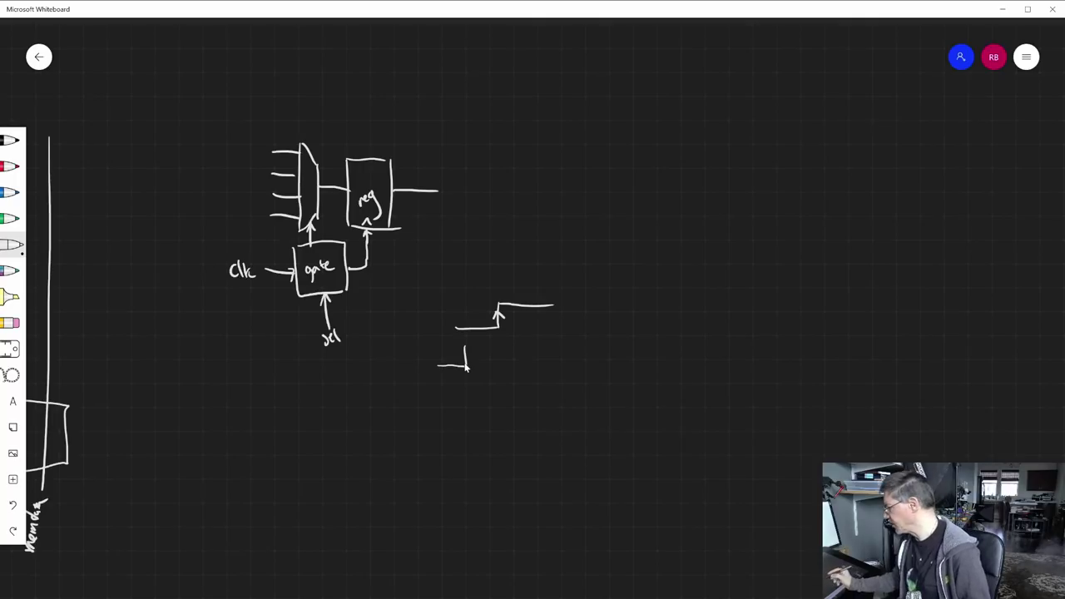
mouse_move(466, 366)
left_mouse_down()
mouse_move(538, 340)
mouse_move(541, 365)
mouse_move(588, 362)
left_mouse_up()
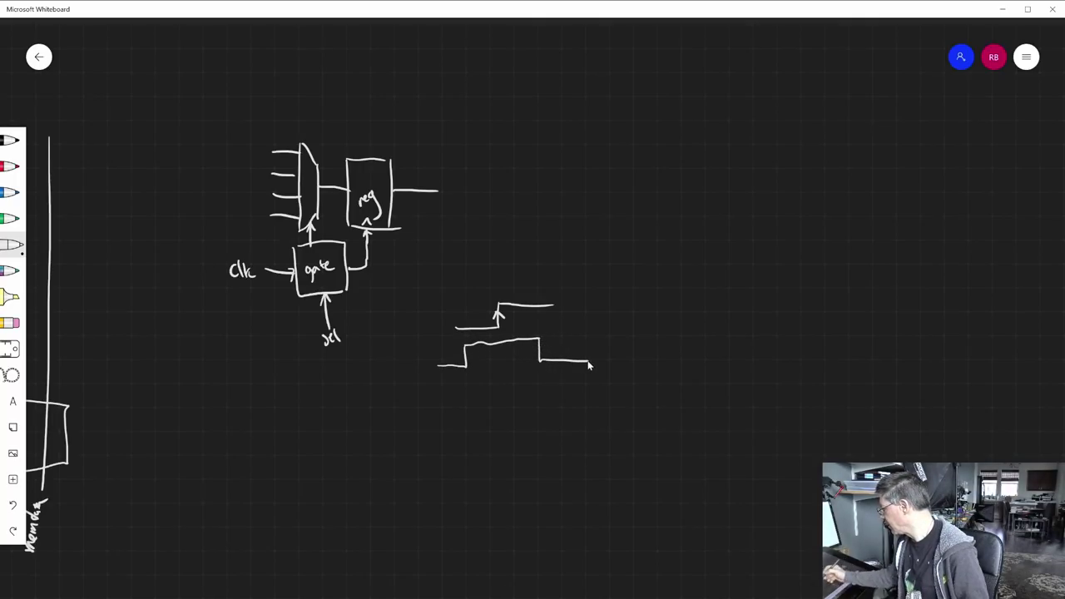
mouse_move(451, 417)
left_mouse_down()
mouse_move(485, 417)
mouse_move(506, 407)
mouse_move(505, 391)
mouse_move(543, 384)
mouse_move(543, 415)
mouse_move(590, 409)
left_mouse_up()
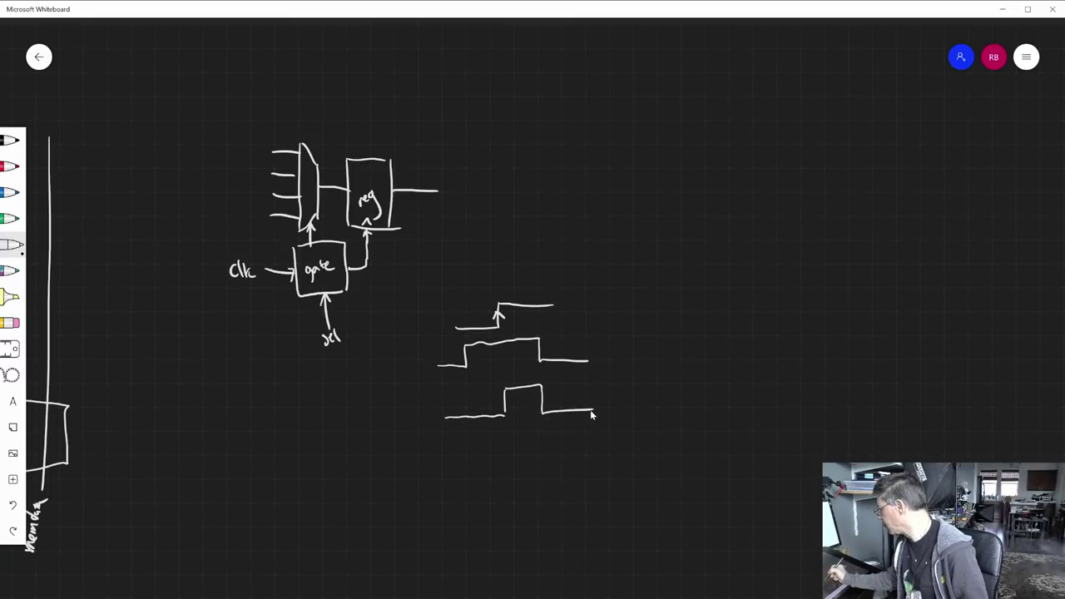
left_click_drag(500, 405, 508, 405)
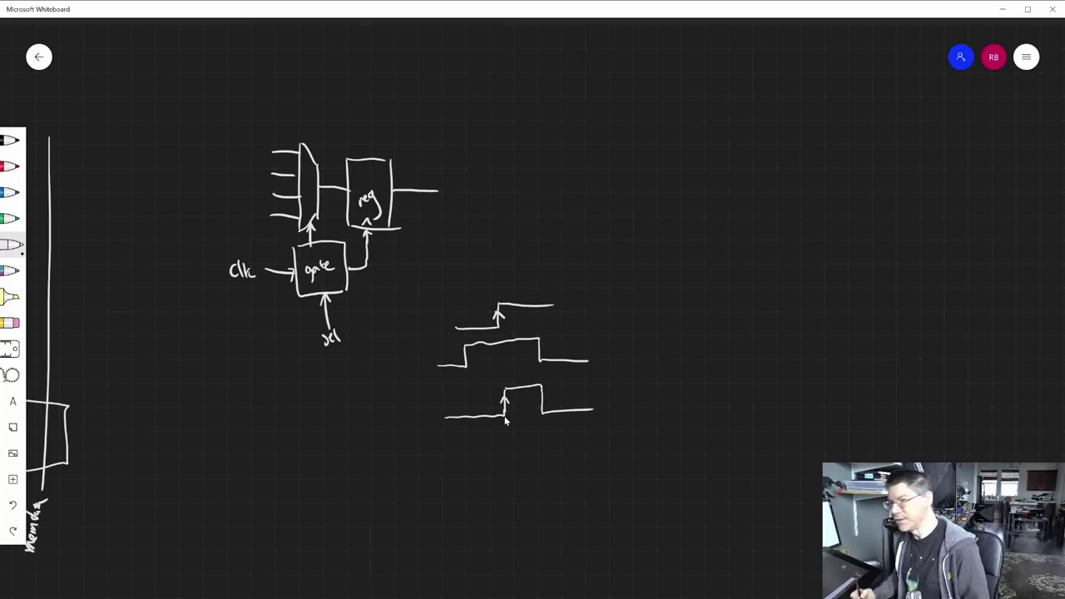
left_click_drag(499, 308, 607, 419)
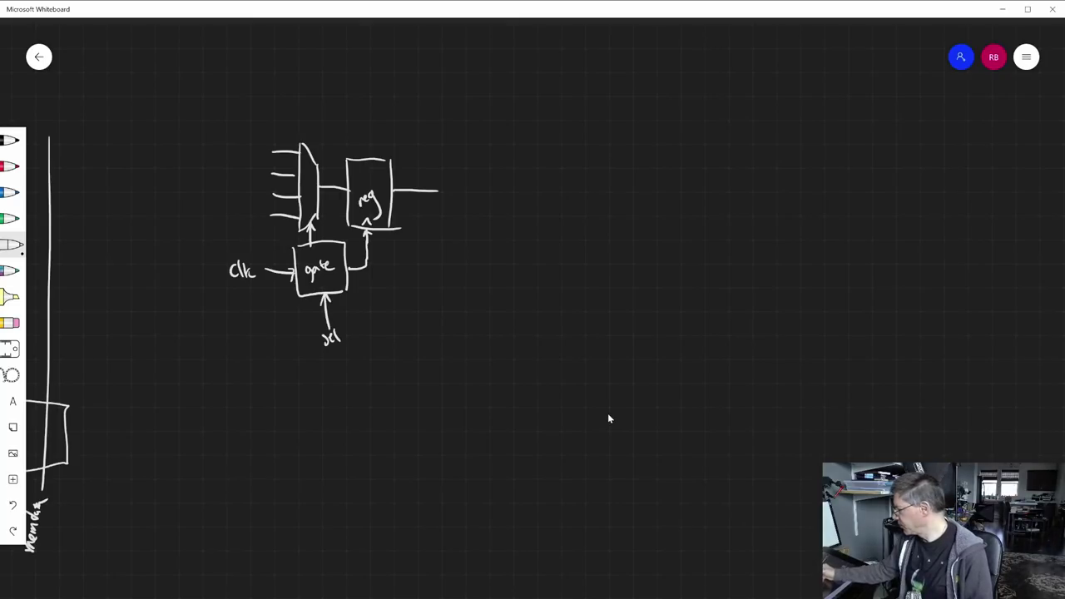
Step: Sketch a clock waveform with one low pulse, arrow its rising edge, add dashed guides at both pulse edges, and label the row below "gating"
mouse_move(421, 307)
left_mouse_down()
mouse_move(531, 308)
mouse_move(538, 332)
mouse_move(559, 318)
mouse_move(556, 297)
mouse_move(635, 296)
left_mouse_up()
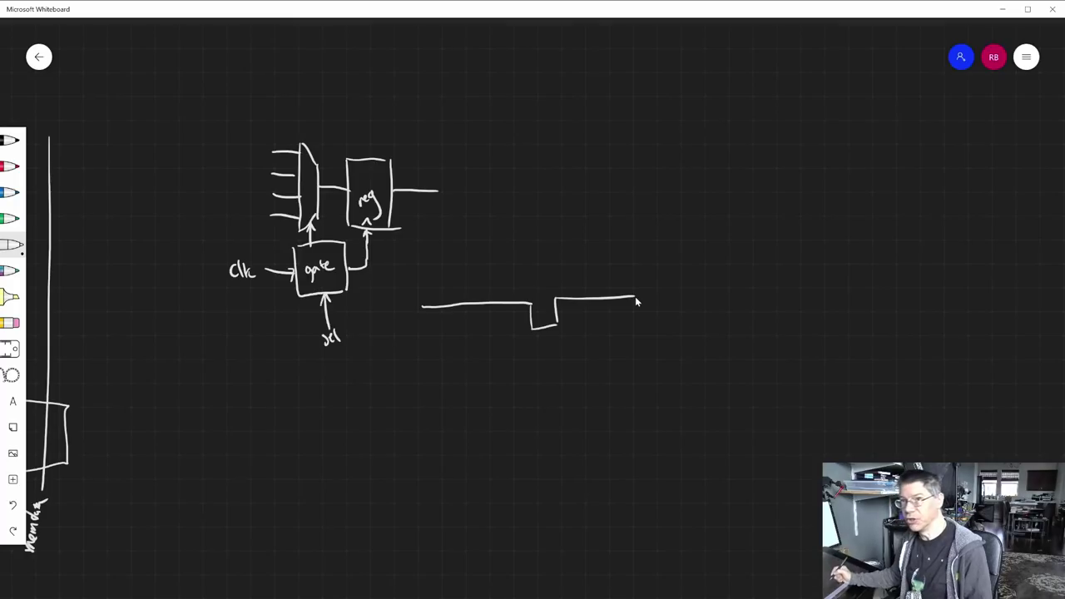
left_click_drag(552, 314, 560, 313)
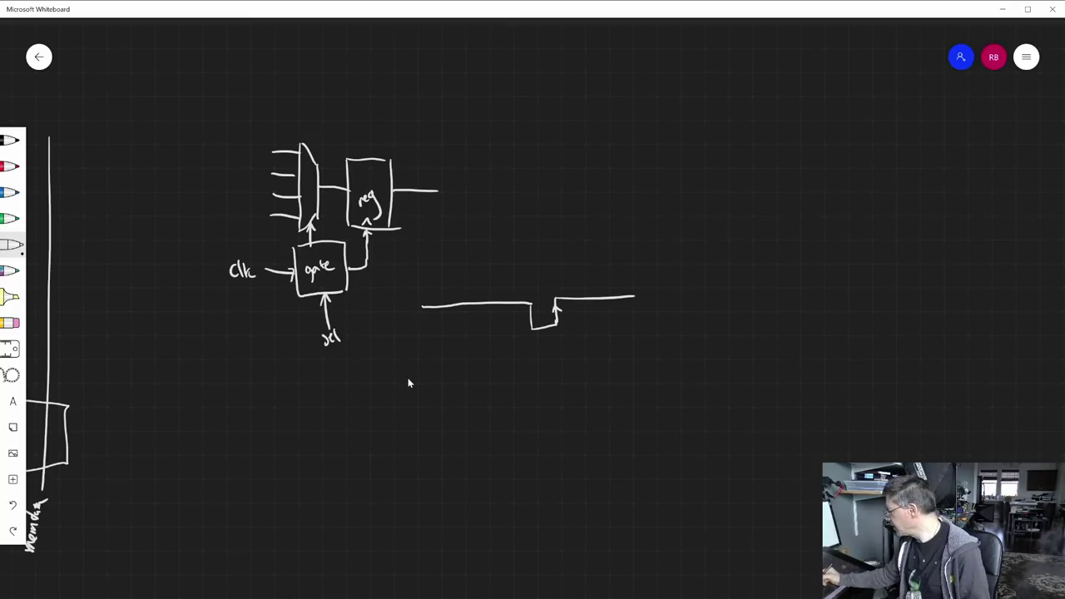
mouse_move(408, 382)
left_mouse_down()
mouse_move(428, 376)
mouse_move(427, 390)
left_mouse_up()
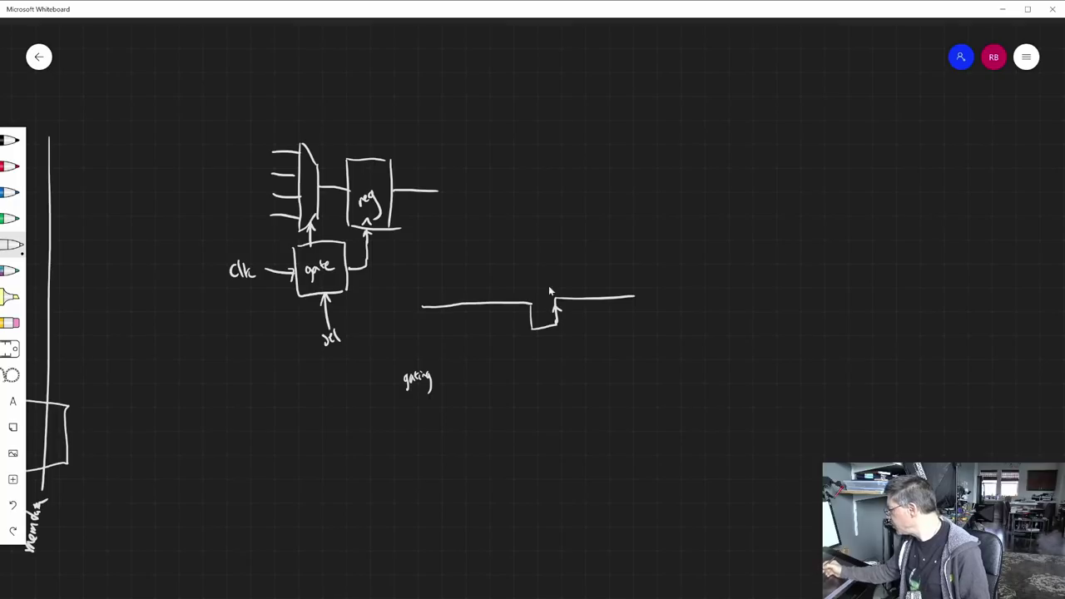
left_click_drag(532, 280, 539, 402)
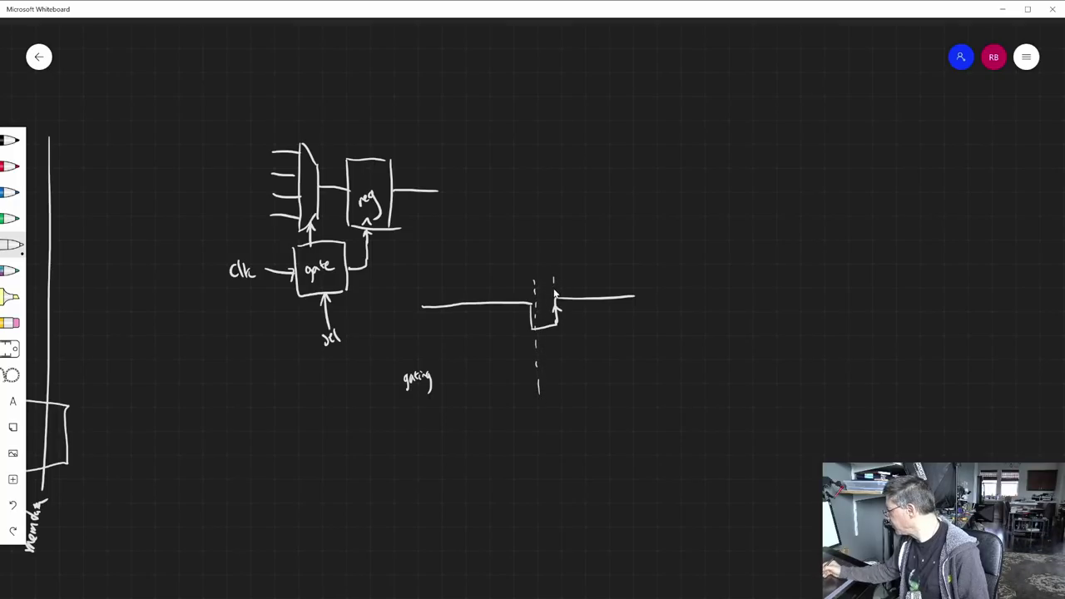
left_click_drag(555, 309, 556, 320)
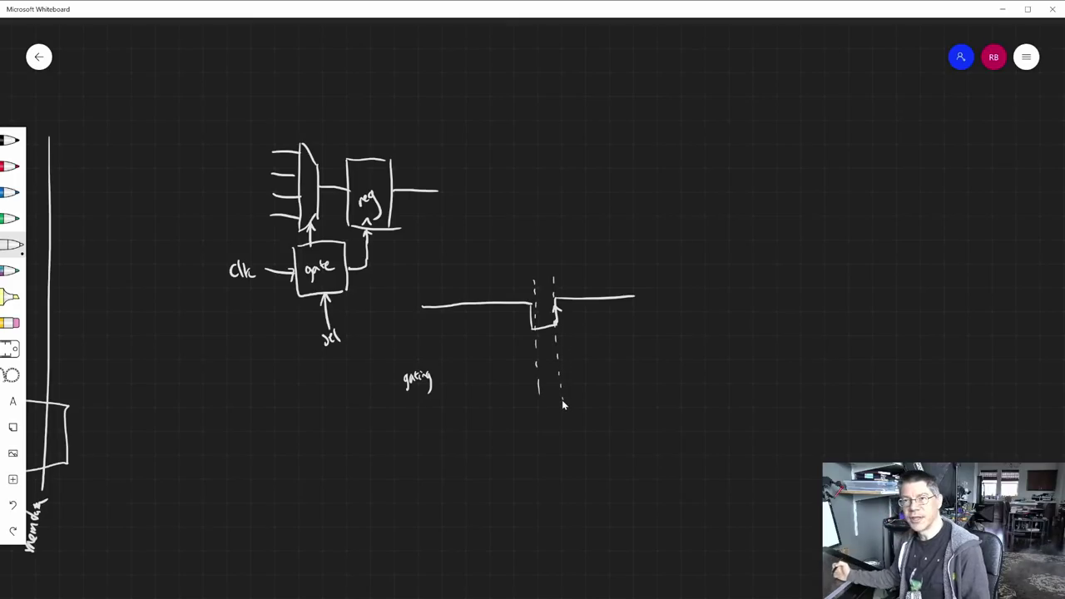
Step: Draw a gating waveform rising before the clock pulse at a dashed guide, and below it a gated clock with arrowheads on both rising edges
left_click_drag(504, 288, 504, 338)
left_click_drag(506, 381, 507, 403)
mouse_move(504, 346)
left_mouse_down()
mouse_move(504, 387)
mouse_move(505, 359)
mouse_move(600, 361)
left_mouse_up()
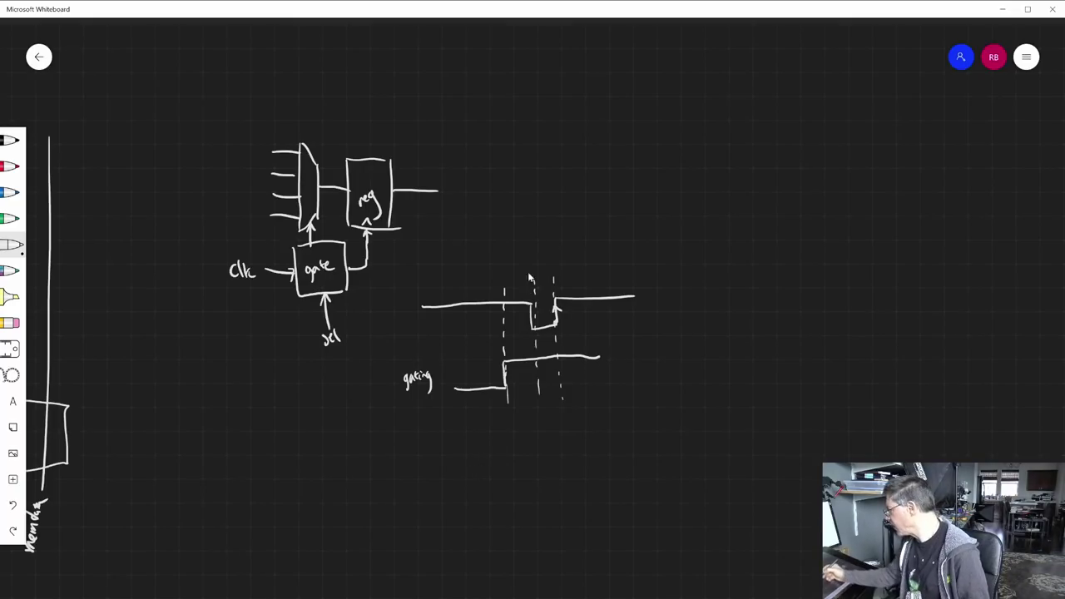
mouse_move(458, 450)
left_mouse_down()
mouse_move(509, 447)
mouse_move(508, 420)
mouse_move(513, 444)
mouse_move(539, 420)
mouse_move(561, 441)
mouse_move(567, 412)
mouse_move(607, 408)
left_mouse_up()
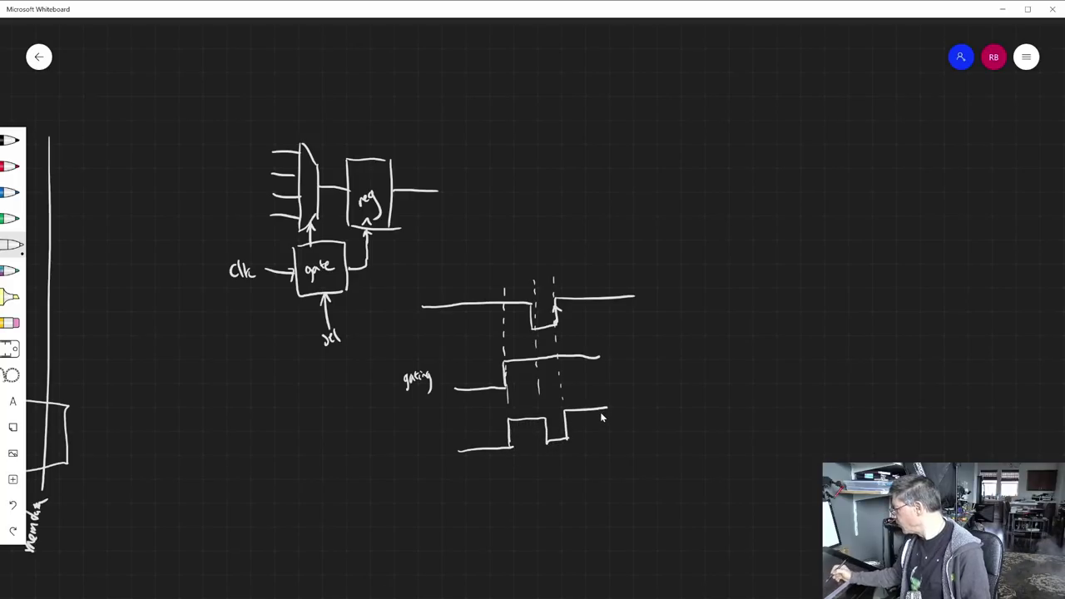
left_click_drag(504, 431, 573, 425)
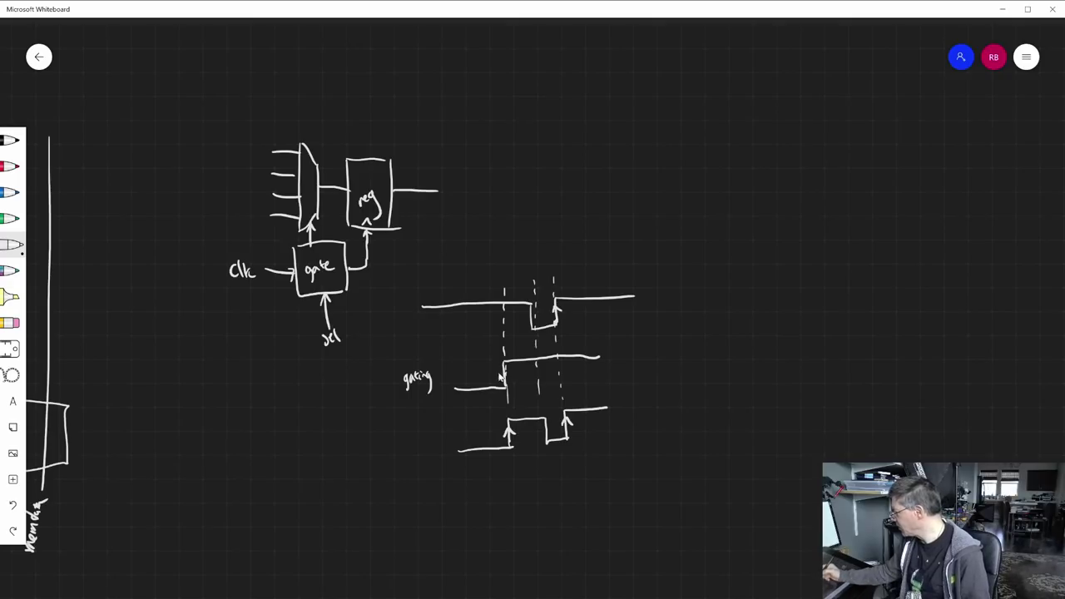
Step: Circle the gating edge, link it to an earlier clock waveform drawn above, circle the second clock's rising edge, and erase the whole timing sketch
left_click_drag(502, 354, 497, 375)
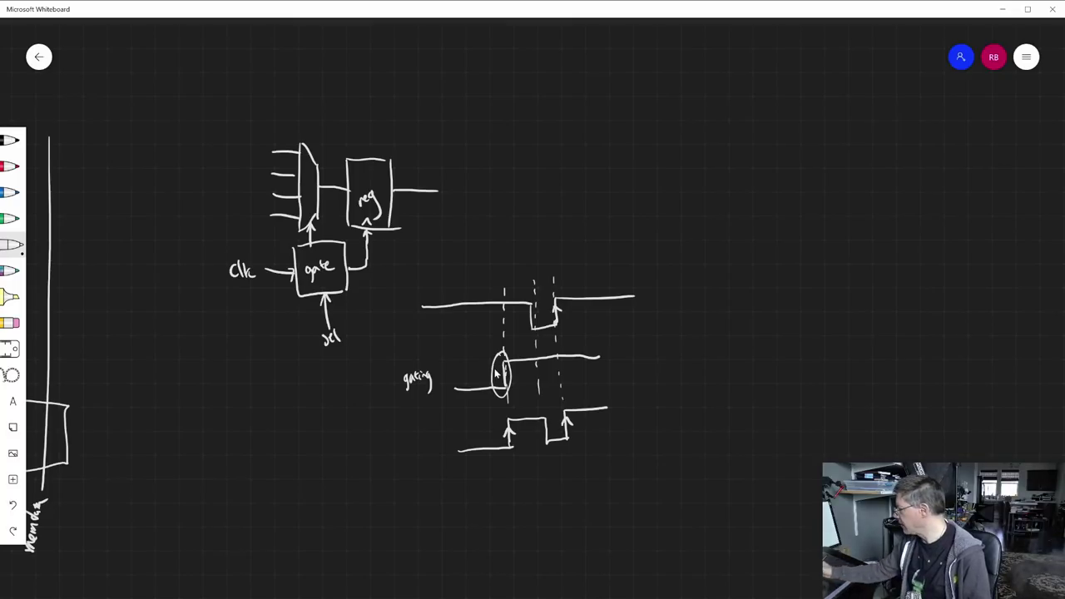
mouse_move(427, 272)
left_mouse_down()
mouse_move(450, 271)
mouse_move(470, 289)
mouse_move(478, 268)
mouse_move(601, 265)
left_mouse_up()
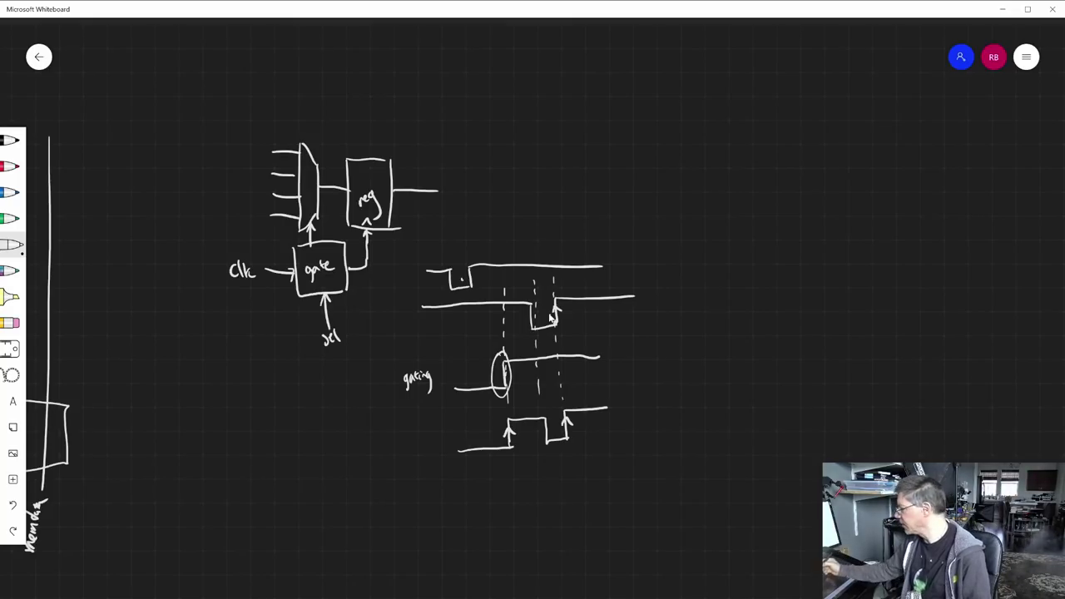
mouse_move(471, 280)
left_mouse_down()
mouse_move(488, 349)
mouse_move(507, 368)
left_mouse_up()
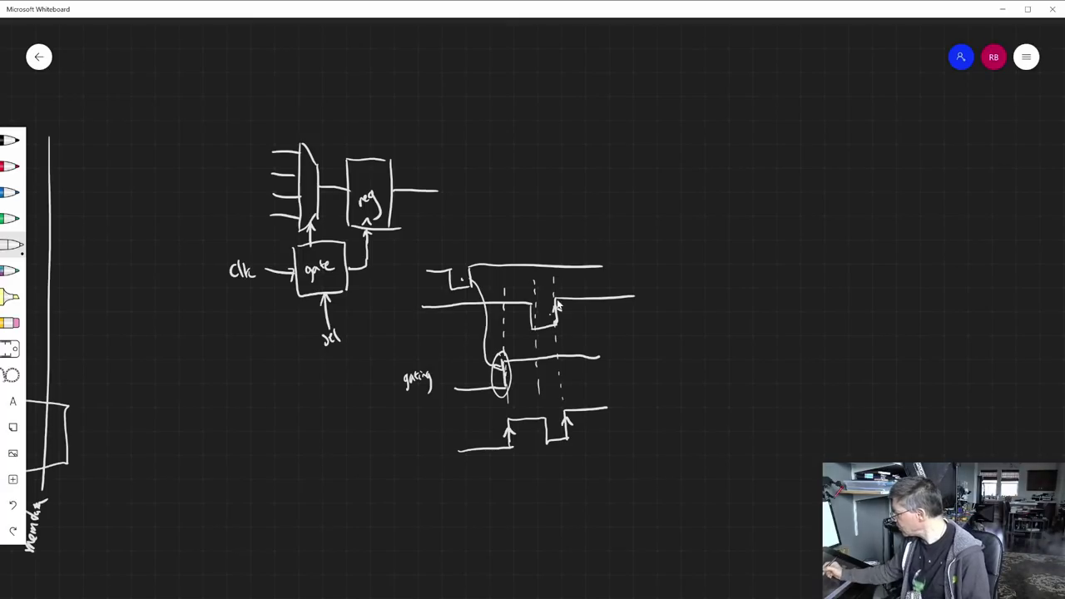
left_click_drag(557, 332, 551, 330)
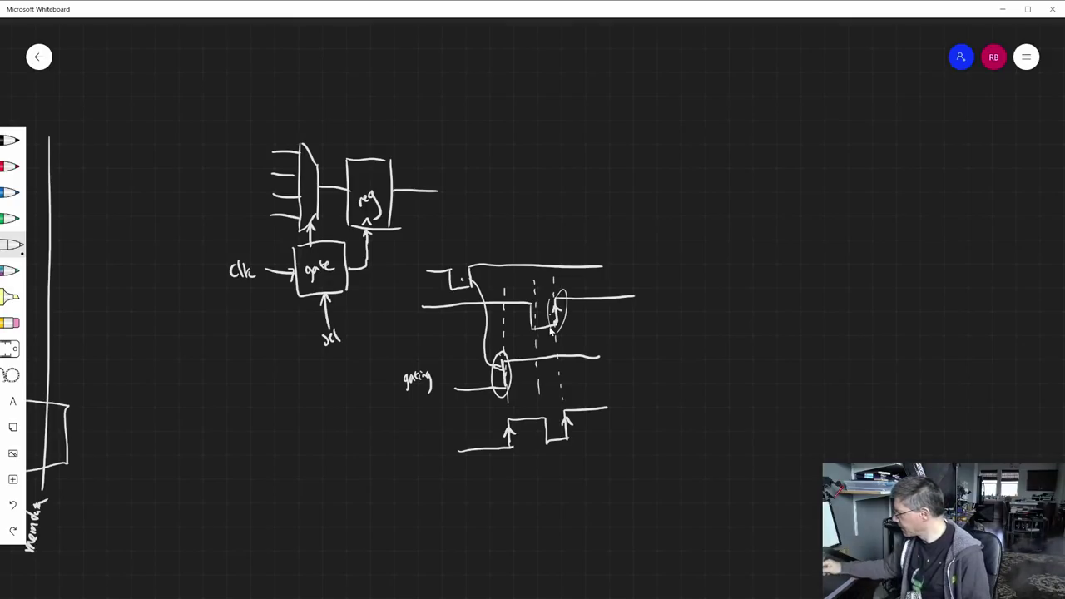
mouse_move(419, 259)
left_mouse_down()
mouse_move(413, 391)
mouse_move(502, 447)
mouse_move(596, 347)
mouse_move(651, 322)
left_mouse_up()
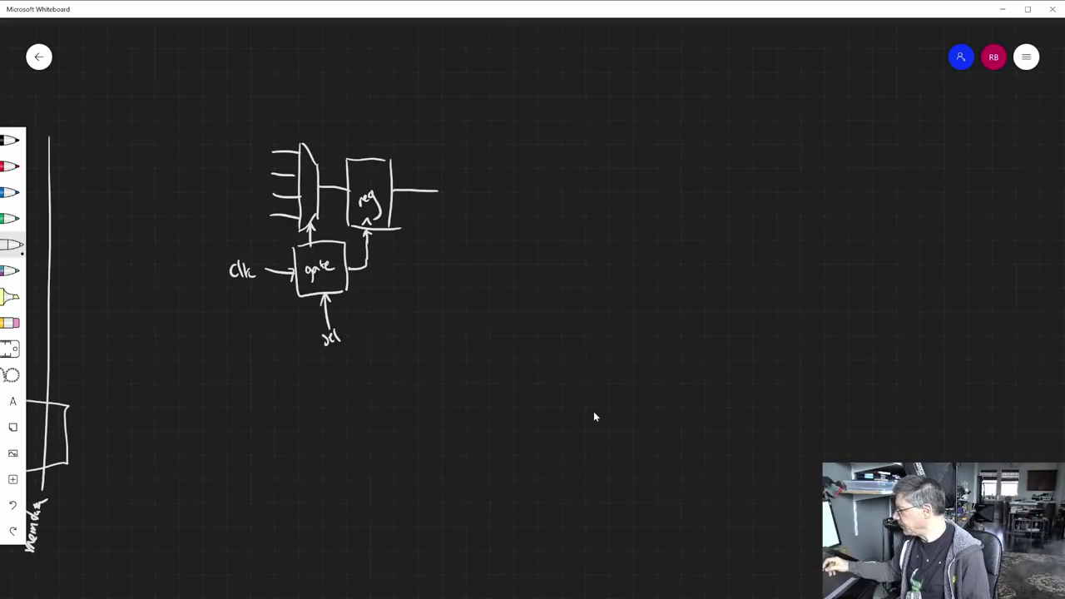
Step: Title the existing circuit "UNSAFE", head a second one "SAFE", and draw its register labelled "reg" with input and output lines
mouse_move(301, 107)
left_mouse_down()
mouse_move(329, 105)
mouse_move(332, 121)
mouse_move(371, 101)
left_mouse_up()
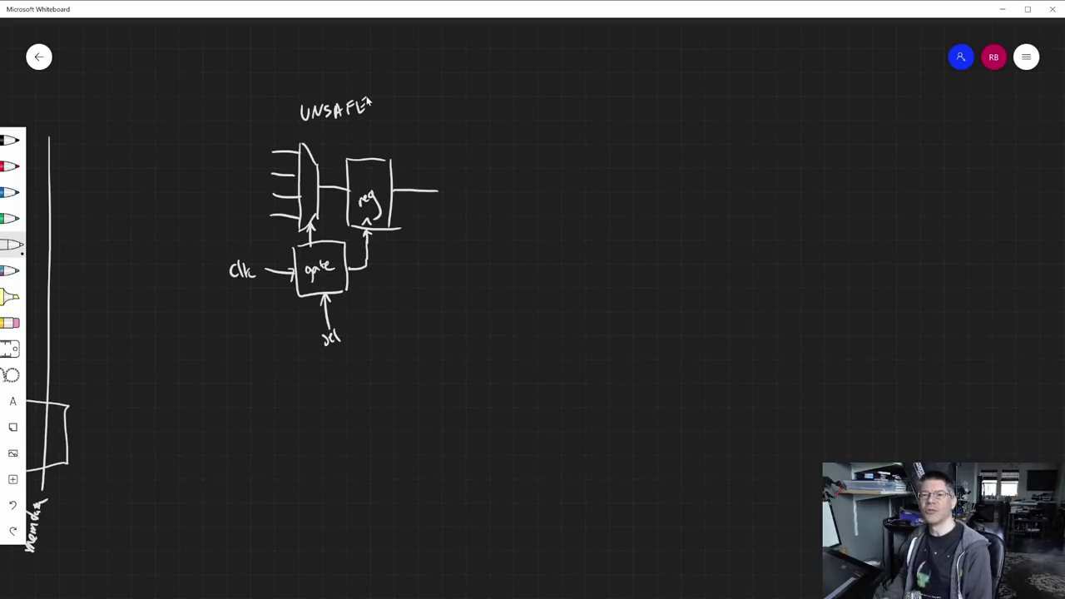
mouse_move(532, 91)
left_mouse_down()
mouse_move(520, 114)
mouse_move(572, 98)
left_mouse_up()
left_click_drag(607, 163, 606, 218)
mouse_move(608, 160)
left_mouse_down()
mouse_move(606, 215)
mouse_move(644, 161)
mouse_move(644, 220)
mouse_move(607, 223)
mouse_move(644, 221)
left_mouse_up()
mouse_move(618, 191)
left_mouse_down()
mouse_move(630, 192)
mouse_move(643, 223)
left_mouse_up()
left_click_drag(645, 188, 671, 185)
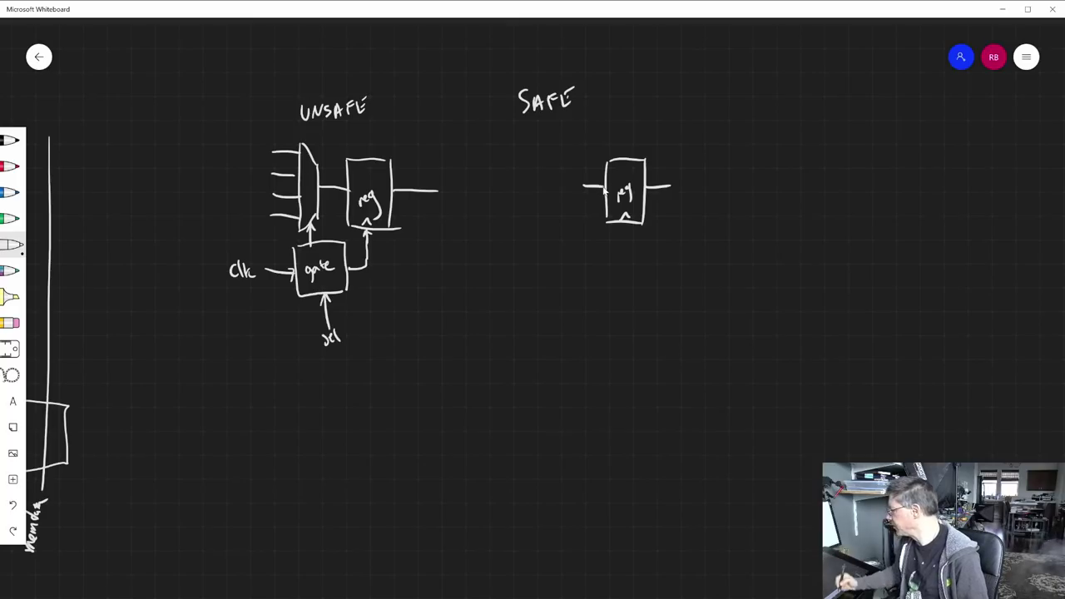
Step: Add a multiplexer with four inputs and a select arrow before the safe register, loop the output back as another input, and label the register's clock "clk"
mouse_move(583, 163)
left_mouse_down()
mouse_move(582, 226)
mouse_move(555, 179)
mouse_move(574, 235)
mouse_move(582, 226)
left_mouse_up()
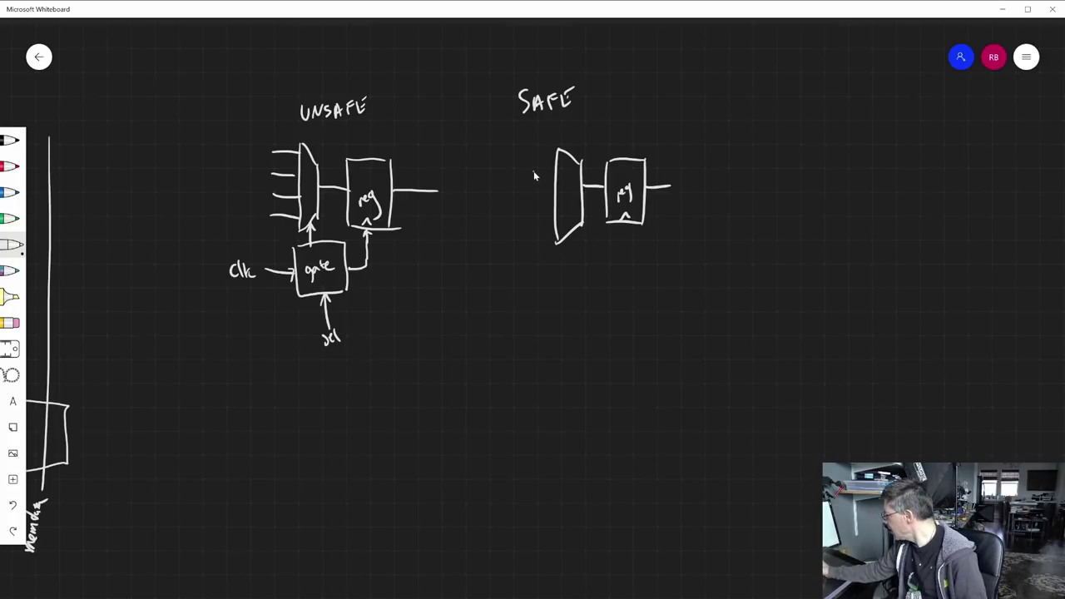
left_click_drag(533, 171, 555, 171)
mouse_move(534, 190)
left_mouse_down()
mouse_move(554, 191)
mouse_move(555, 219)
left_mouse_up()
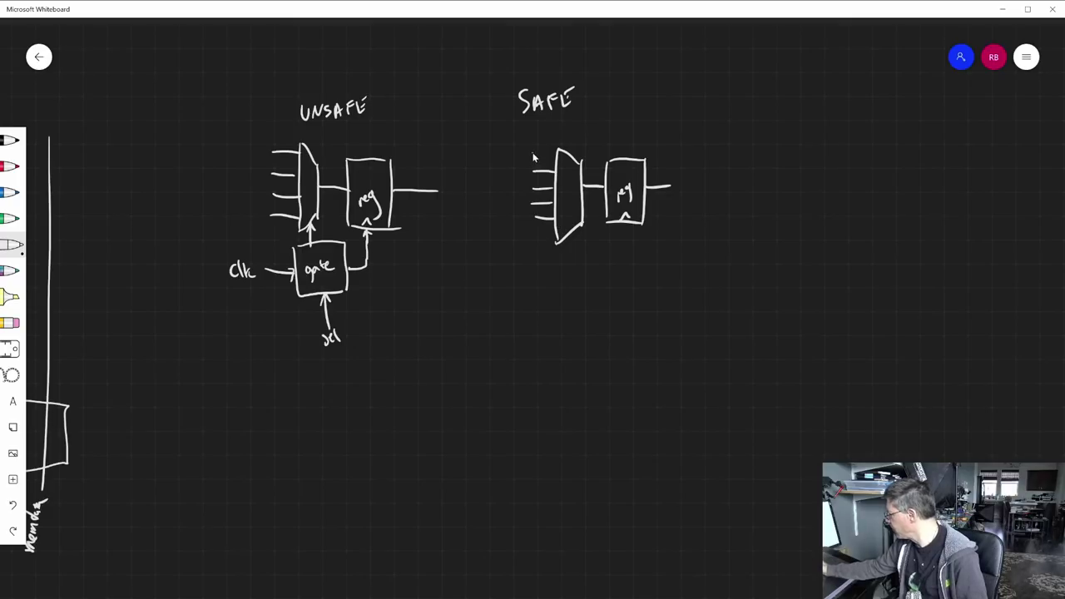
mouse_move(545, 156)
left_mouse_down()
mouse_move(532, 156)
mouse_move(537, 139)
mouse_move(644, 130)
mouse_move(689, 178)
left_mouse_up()
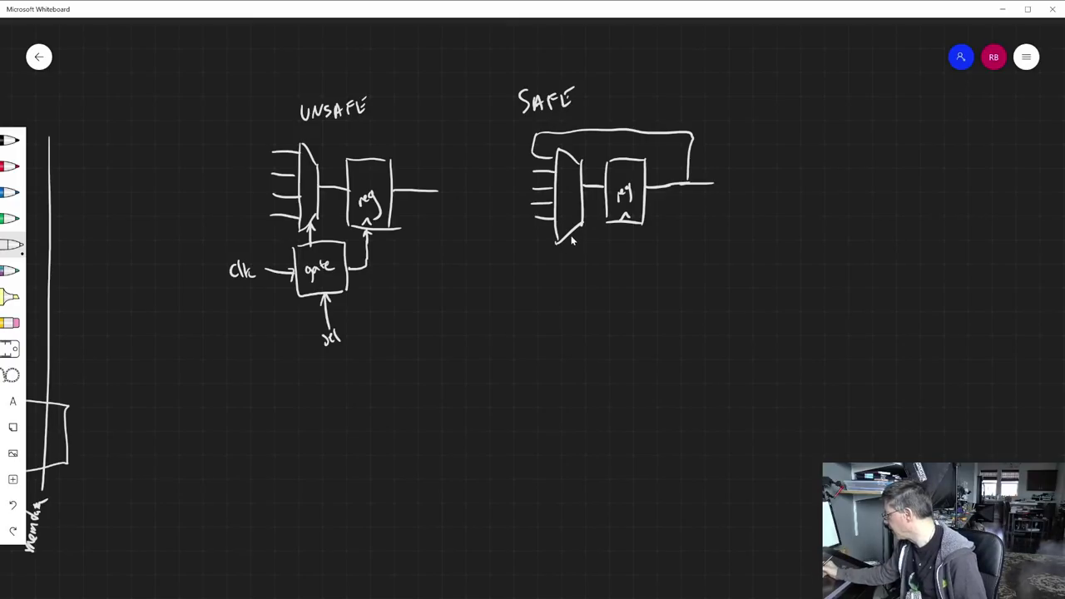
left_click_drag(622, 254, 646, 257)
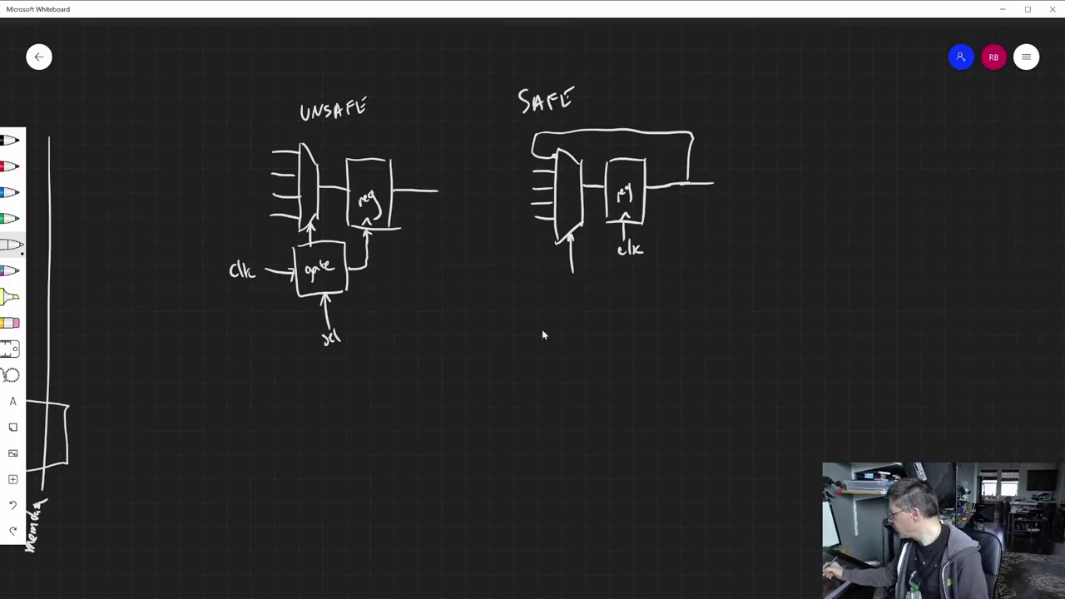
Step: Below the safe circuit, sketch a low clock pulse with its rising edge marked by an arrow and dashed line, plus an earlier-rising "sel" waveform
mouse_move(515, 329)
left_mouse_down()
mouse_move(570, 330)
mouse_move(602, 351)
mouse_move(622, 330)
mouse_move(687, 330)
left_mouse_up()
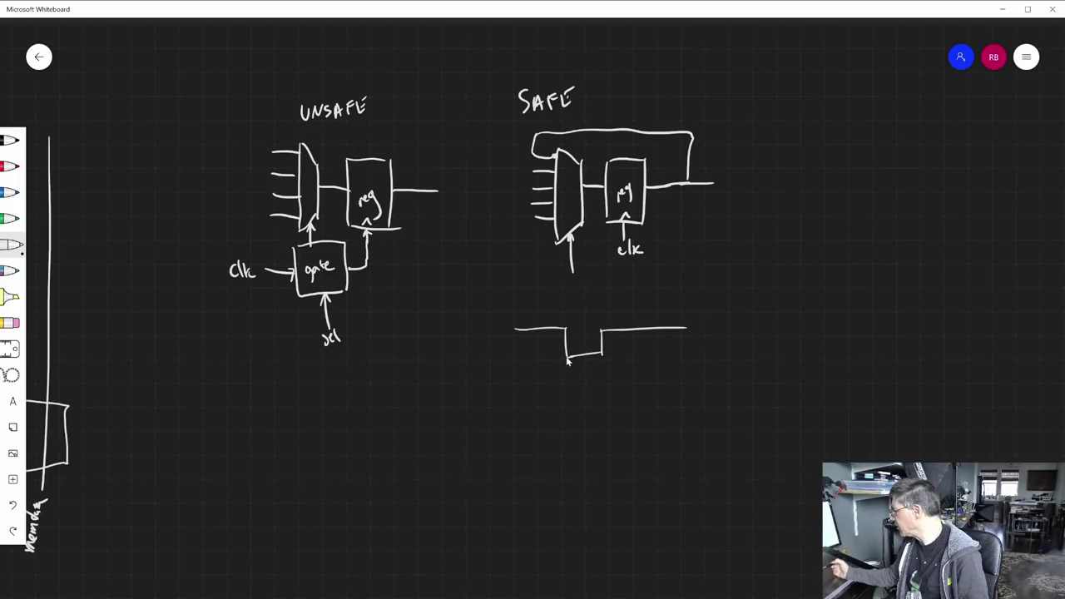
mouse_move(496, 403)
left_mouse_down()
mouse_move(493, 413)
mouse_move(507, 398)
mouse_move(505, 412)
left_mouse_up()
mouse_move(519, 415)
left_mouse_down()
mouse_move(548, 409)
mouse_move(545, 384)
mouse_move(587, 376)
mouse_move(707, 378)
left_mouse_up()
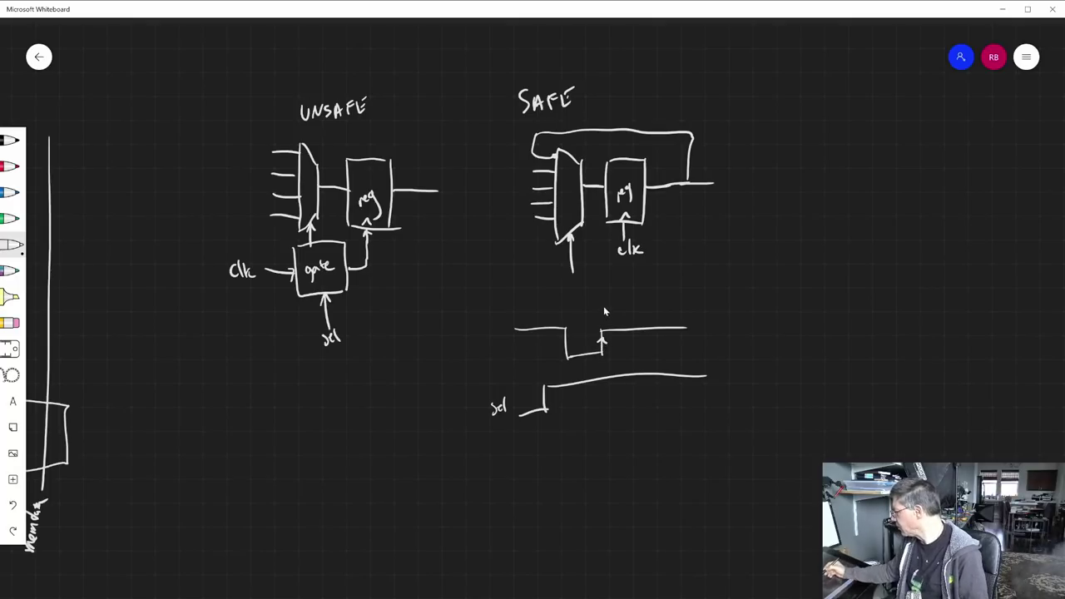
left_click_drag(603, 308, 603, 317)
left_click_drag(602, 333, 601, 408)
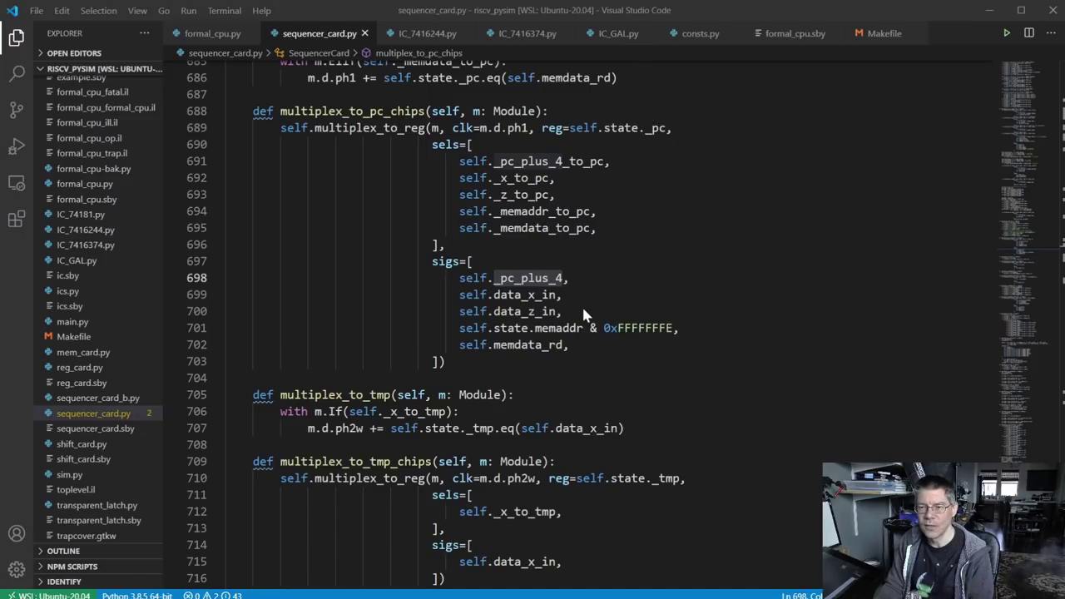
Step: Highlight the register argument self.state._pc and the clock argument m.d.ph1 in the multiplex_to_reg call of multiplex_to_pc_chips
left_click(615, 563)
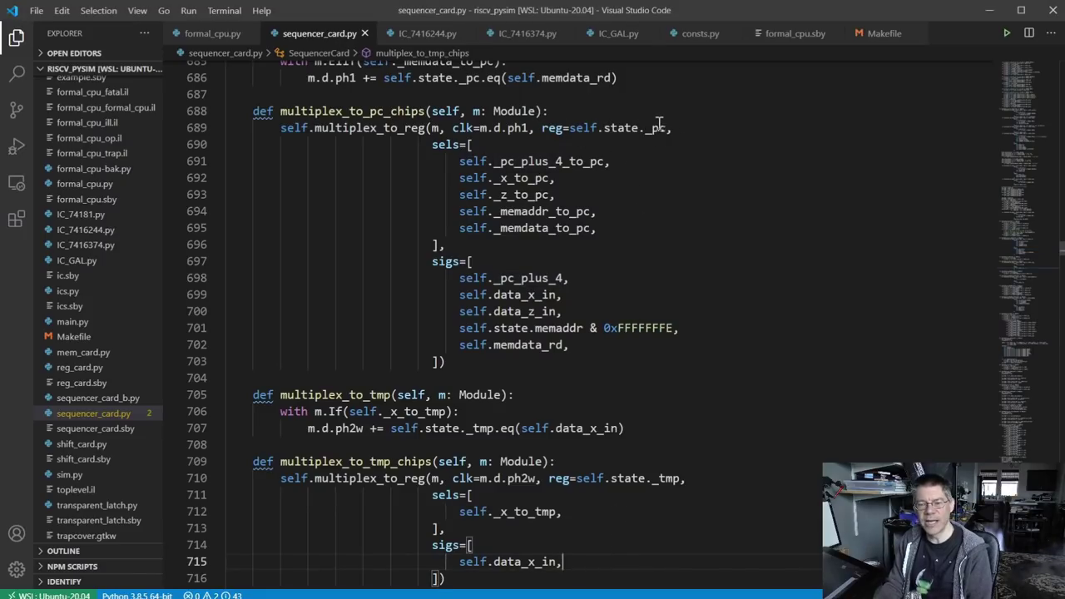
left_click_drag(568, 128, 665, 128)
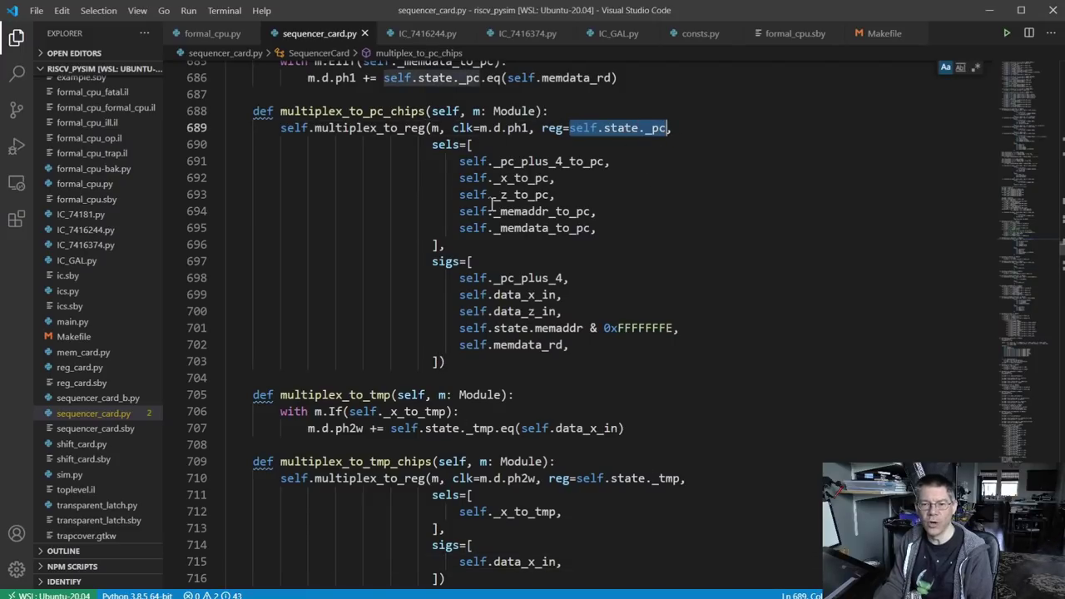
double_click(524, 130)
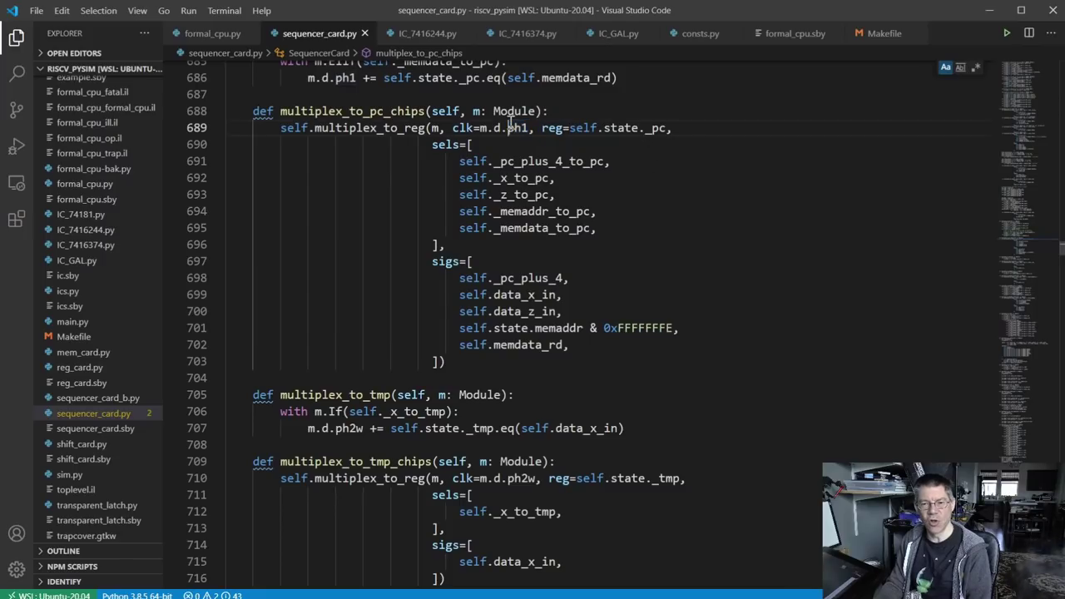
left_click(491, 127, "shift")
left_click(479, 128, "shift")
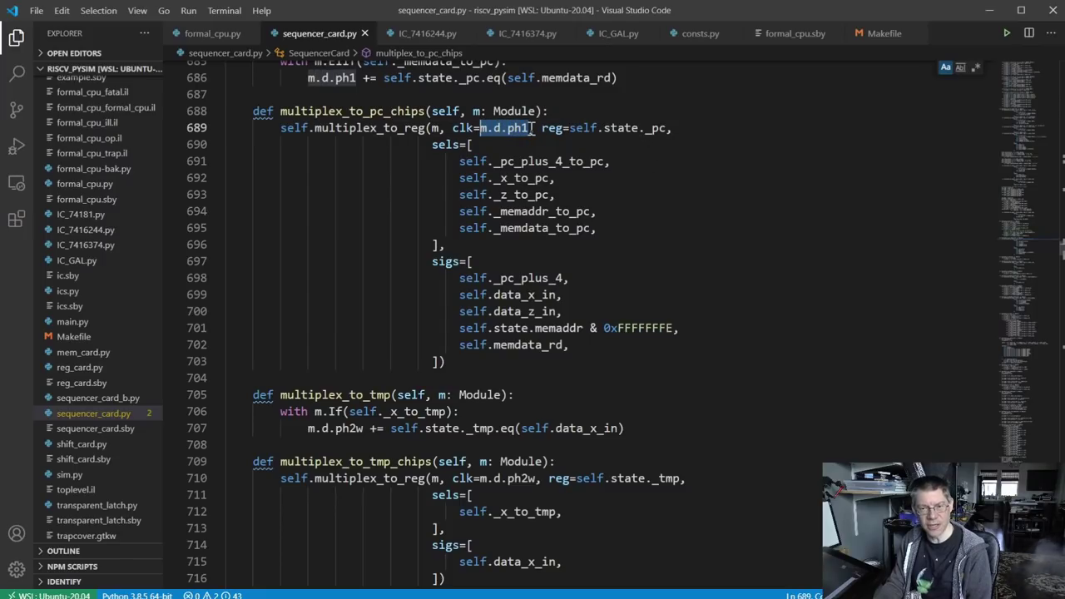
double_click(657, 128)
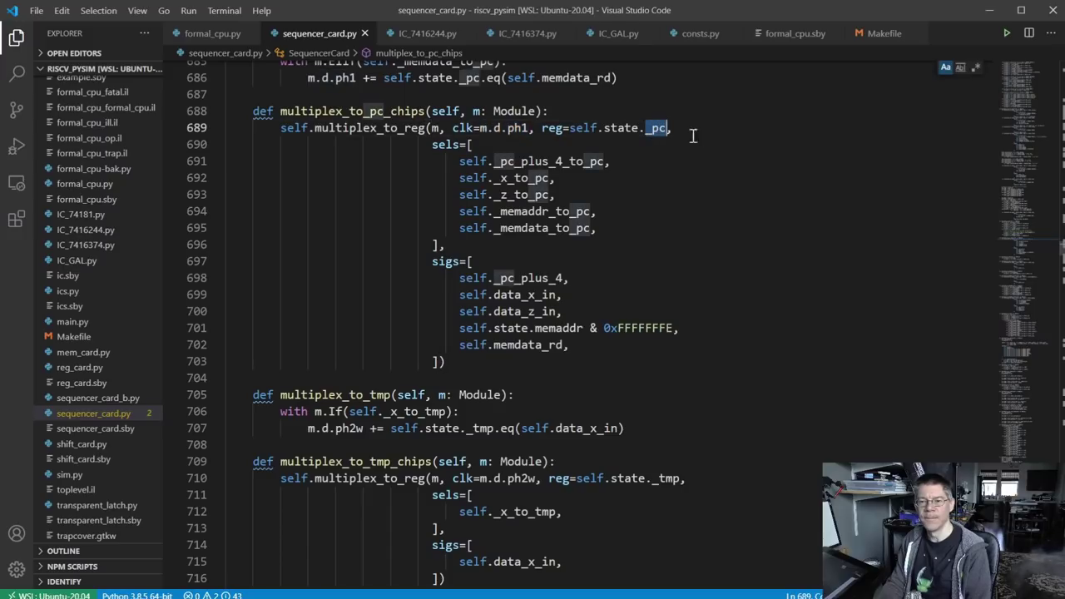
Step: Highlight the select signals in the sels list and the matching data signals in the sigs list of multiplex_to_pc_chips
triple_click(542, 163)
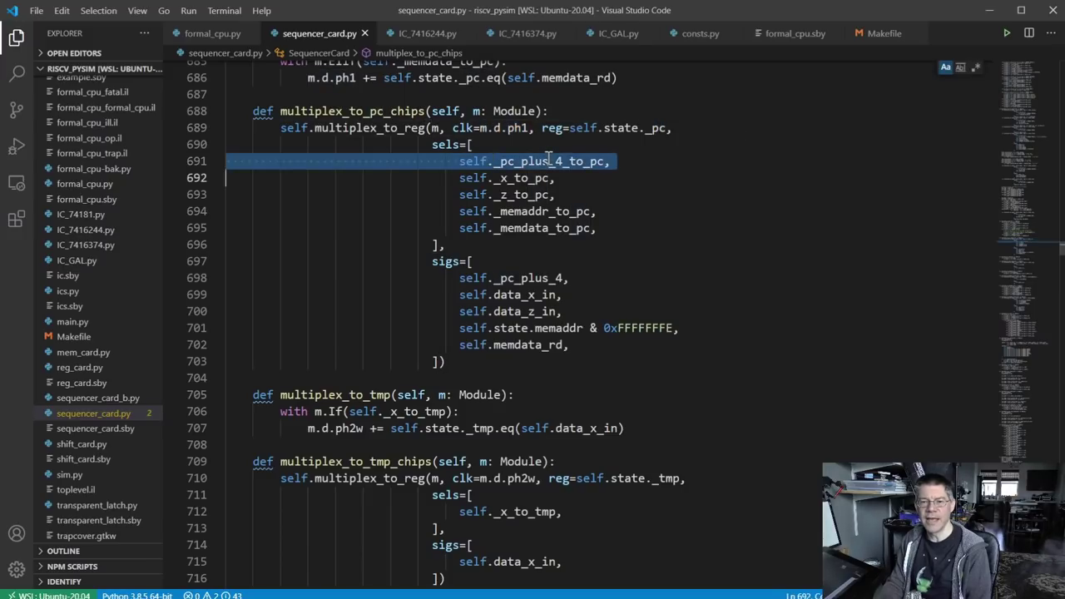
left_click_drag(542, 163, 544, 228)
triple_click(525, 280)
left_click_drag(525, 279, 528, 349)
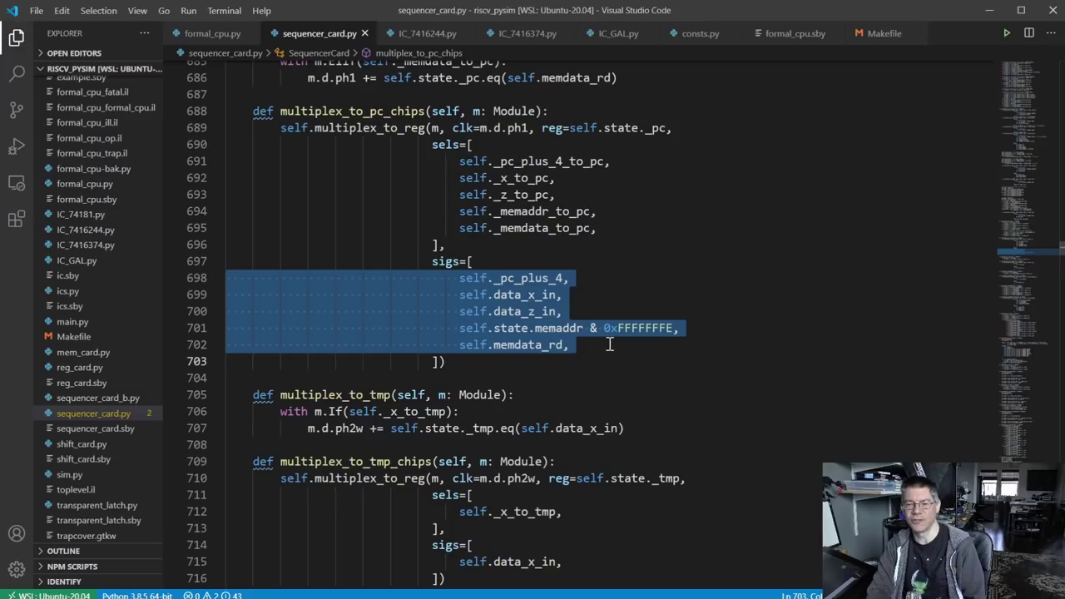
Step: Switch to the Microsoft Whiteboard card diagram and mark the six bus lines from PC to memdata as 32 wide and the controls line as 5
key("alt+Tab")
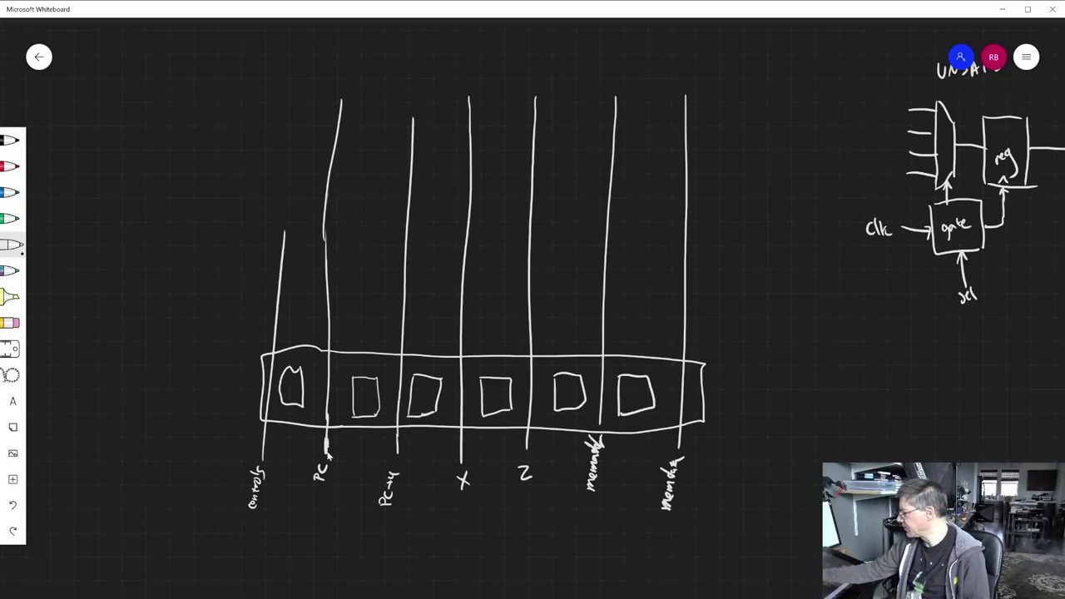
left_click_drag(333, 125, 341, 101)
left_click_drag(331, 115, 375, 110)
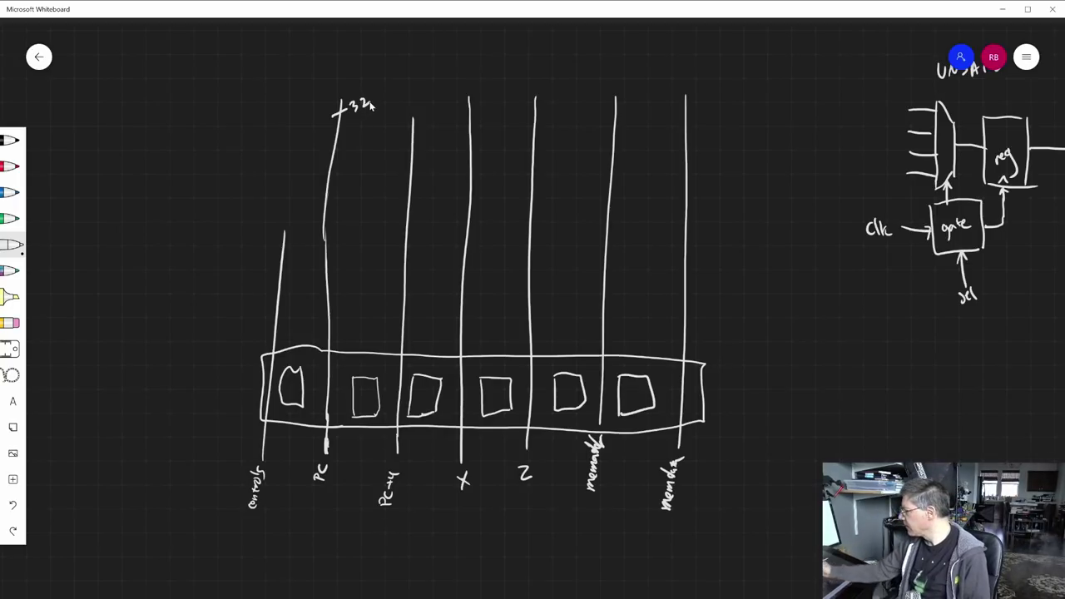
left_click_drag(406, 136, 413, 120)
left_click_drag(403, 131, 419, 127)
mouse_move(422, 117)
left_mouse_down()
mouse_move(425, 127)
mouse_move(476, 106)
left_mouse_up()
mouse_move(481, 101)
left_mouse_down()
mouse_move(484, 111)
mouse_move(624, 105)
left_mouse_up()
mouse_move(630, 99)
left_mouse_down()
mouse_move(635, 109)
mouse_move(710, 109)
left_mouse_up()
left_click_drag(715, 99, 729, 107)
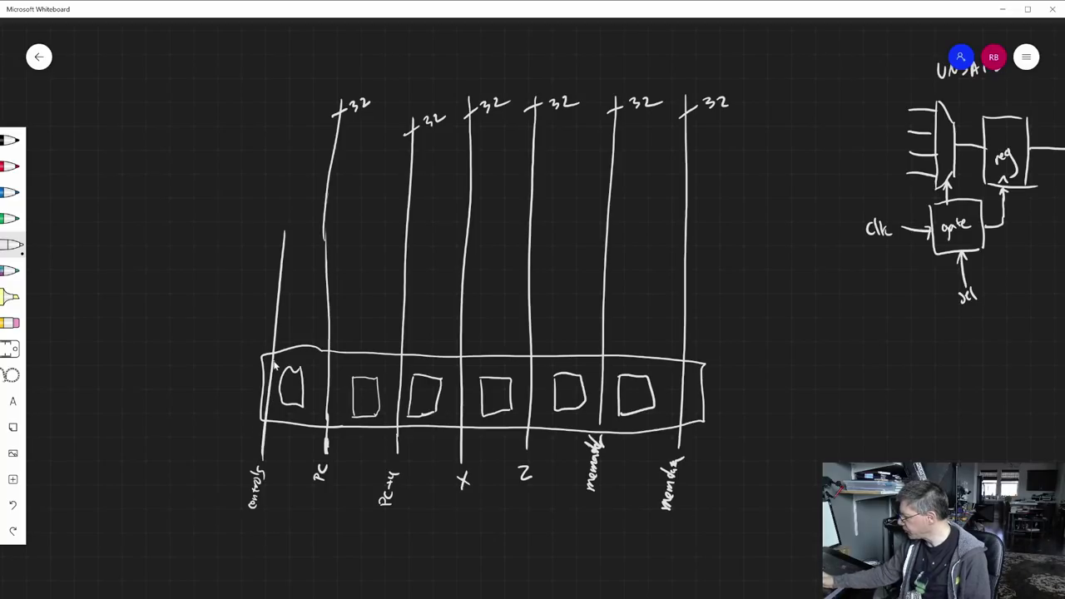
left_click_drag(280, 375, 289, 228)
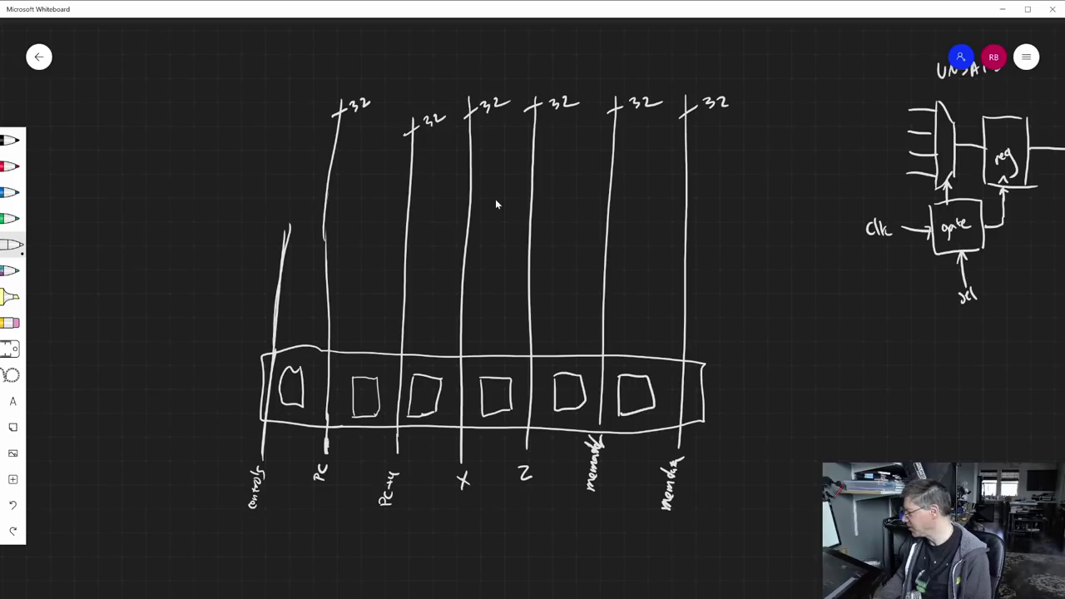
mouse_move(278, 256)
left_mouse_down()
mouse_move(293, 237)
mouse_move(267, 266)
mouse_move(284, 240)
left_mouse_up()
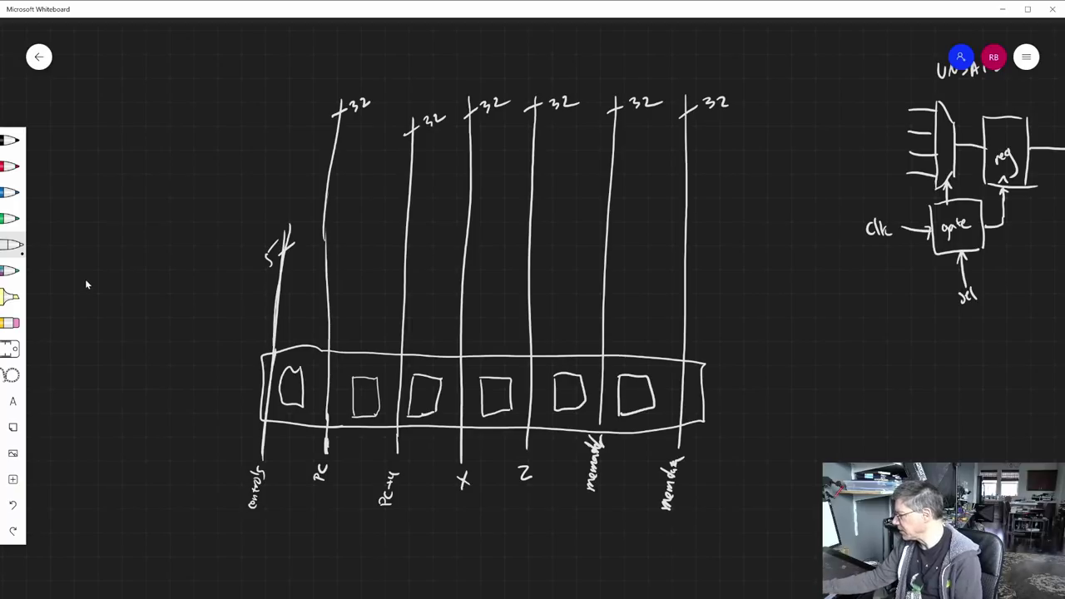
Step: Beside the card diagram, sketch a side view of a long thin board with three small connectors standing on it
left_click_drag(88, 283, 229, 274)
left_click_drag(88, 287, 230, 275)
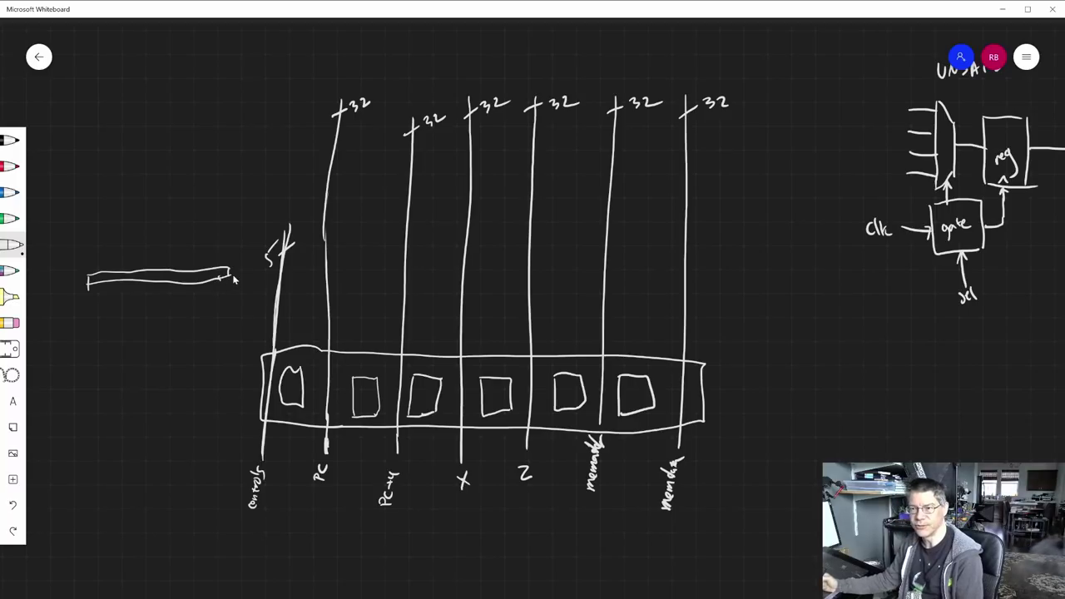
mouse_move(109, 271)
left_mouse_down()
mouse_move(110, 258)
mouse_move(115, 269)
mouse_move(167, 267)
left_mouse_up()
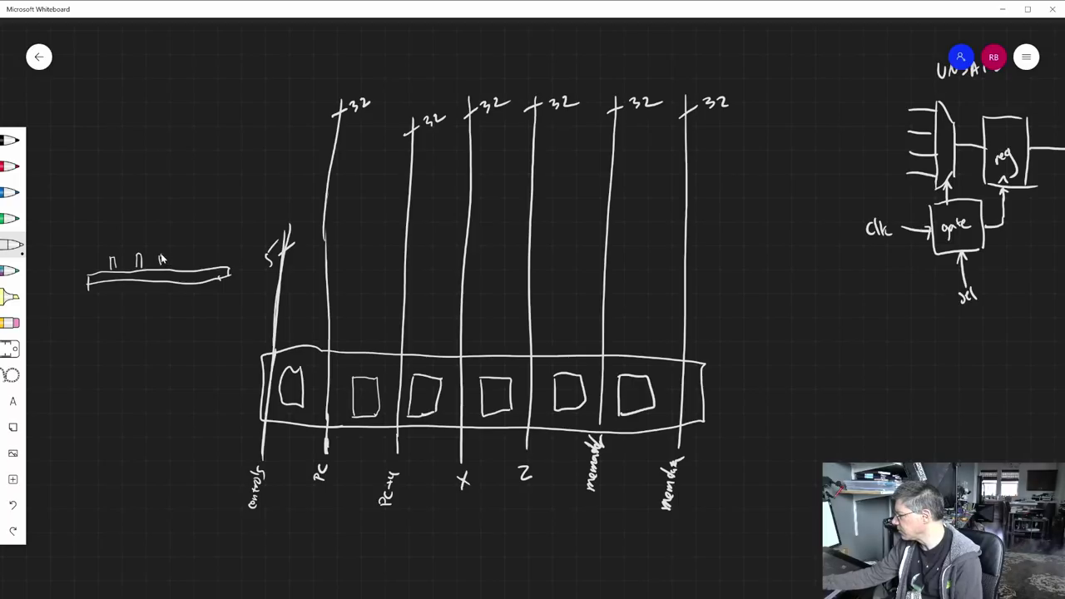
Step: Cross out all six connector boxes inside the card outline with an X
left_click_drag(354, 380, 379, 414)
left_click_drag(378, 380, 356, 416)
mouse_move(411, 380)
left_mouse_down()
mouse_move(438, 413)
mouse_move(411, 415)
left_mouse_up()
left_click_drag(485, 381, 509, 410)
left_click_drag(509, 379, 482, 413)
left_click_drag(549, 381, 582, 413)
left_click_drag(582, 376, 556, 411)
mouse_move(617, 381)
left_mouse_down()
mouse_move(648, 413)
mouse_move(652, 366)
left_mouse_up()
left_click_drag(285, 378, 304, 408)
left_click_drag(288, 404, 308, 369)
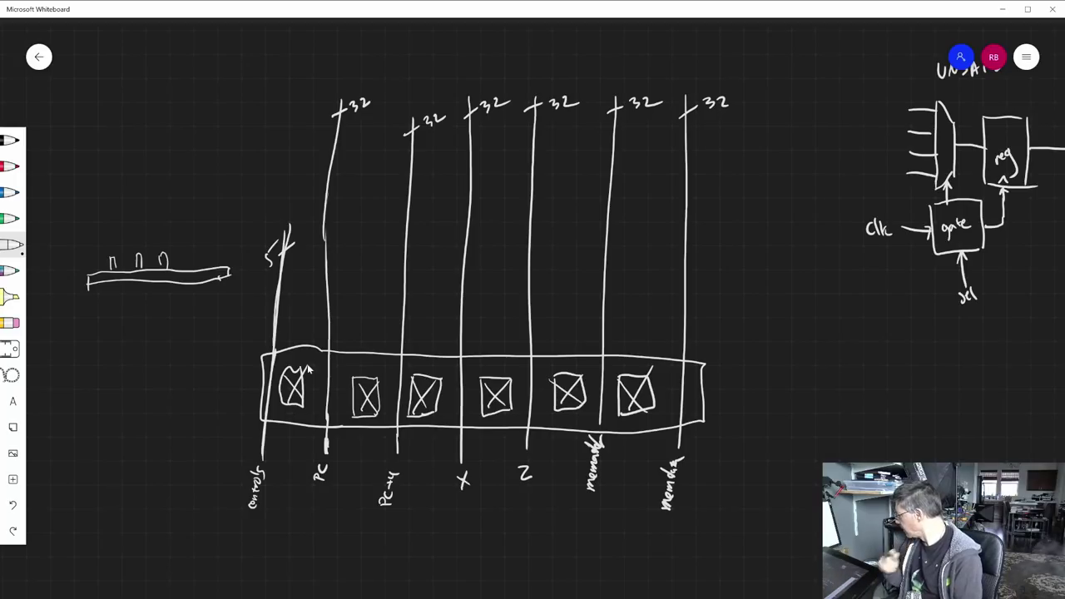
Step: Erase the card outline's end beyond memdata, add a crossed connector box there, and redraw the outline wider to enclose it
left_click_drag(709, 366, 705, 423)
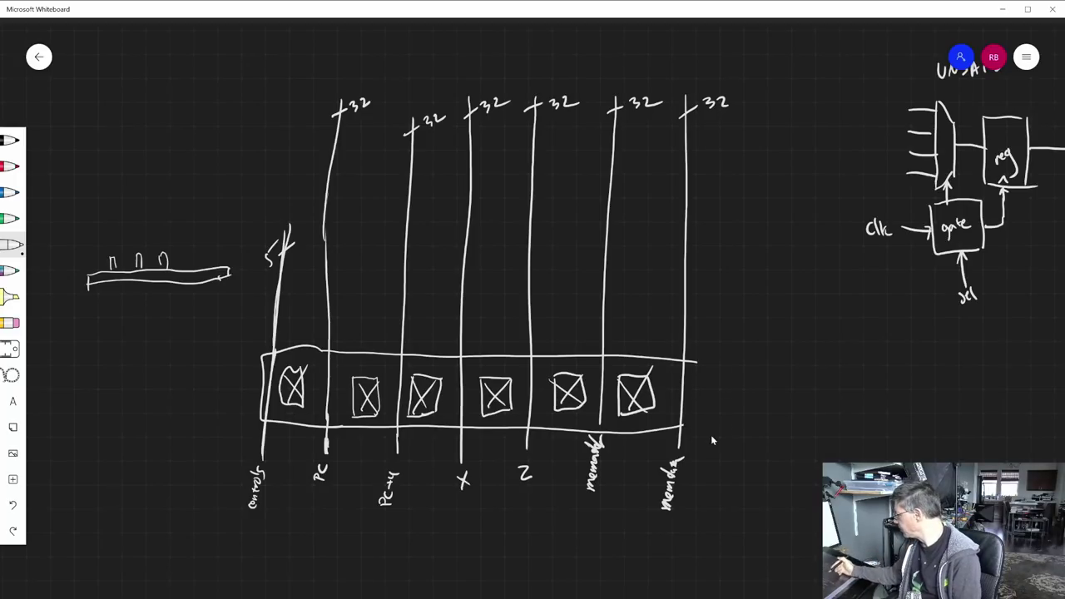
mouse_move(695, 378)
left_mouse_down()
mouse_move(697, 411)
mouse_move(730, 408)
mouse_move(729, 368)
mouse_move(748, 356)
left_mouse_up()
mouse_move(749, 357)
left_mouse_down()
mouse_move(747, 424)
mouse_move(761, 420)
left_mouse_up()
Step: Draw a short horizontal link from each of the seven signal lines, memdata through controls, to its adjacent connector box
left_click_drag(683, 391, 694, 390)
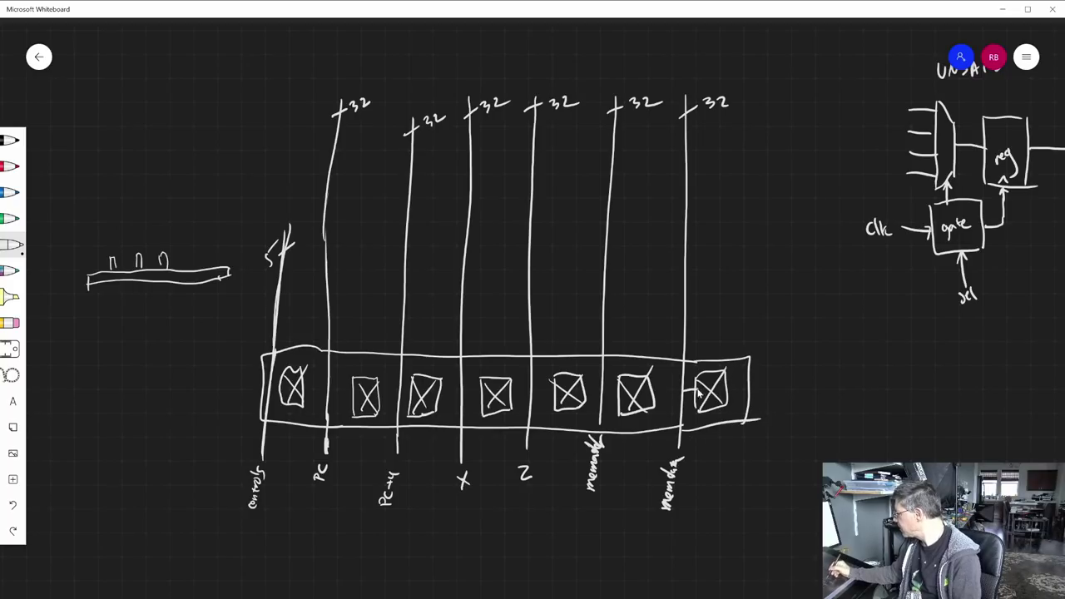
left_click_drag(604, 392, 619, 391)
left_click_drag(534, 389, 552, 387)
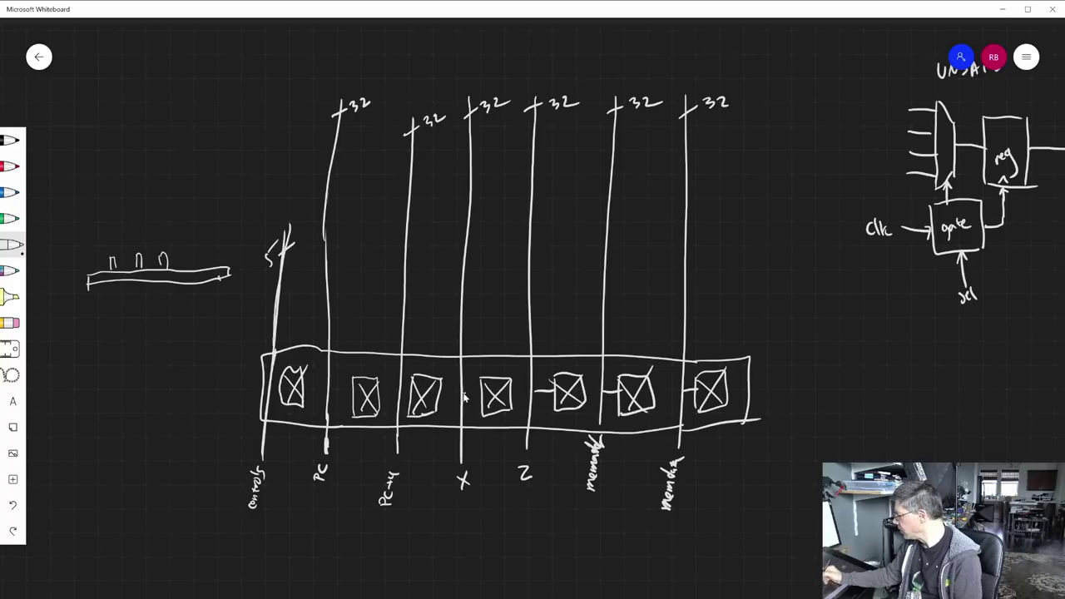
left_click_drag(463, 391, 480, 391)
left_click_drag(400, 393, 415, 391)
left_click_drag(329, 391, 351, 390)
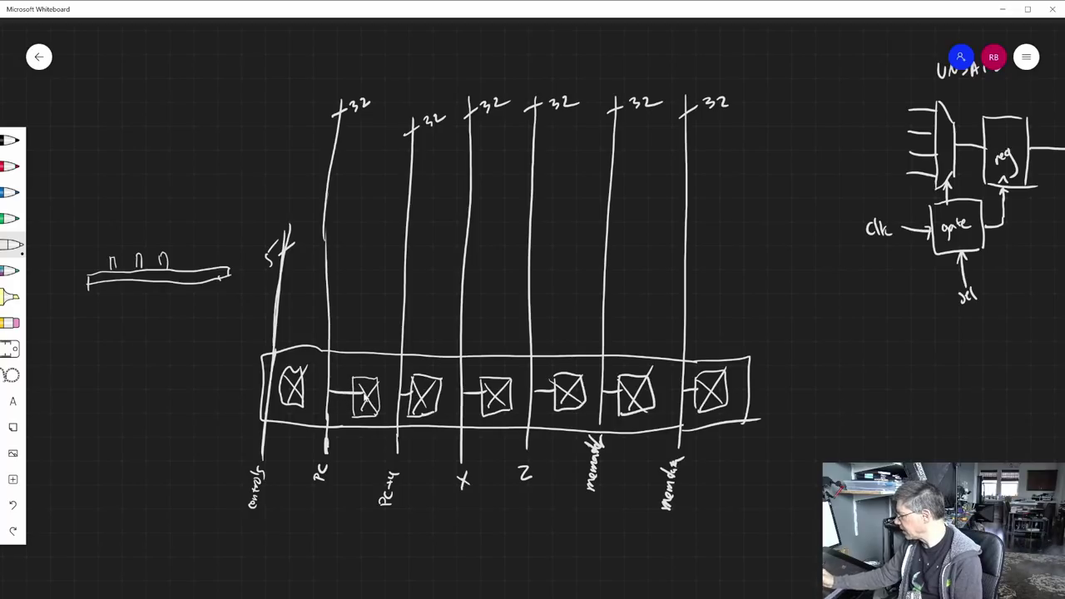
left_click_drag(270, 389, 288, 387)
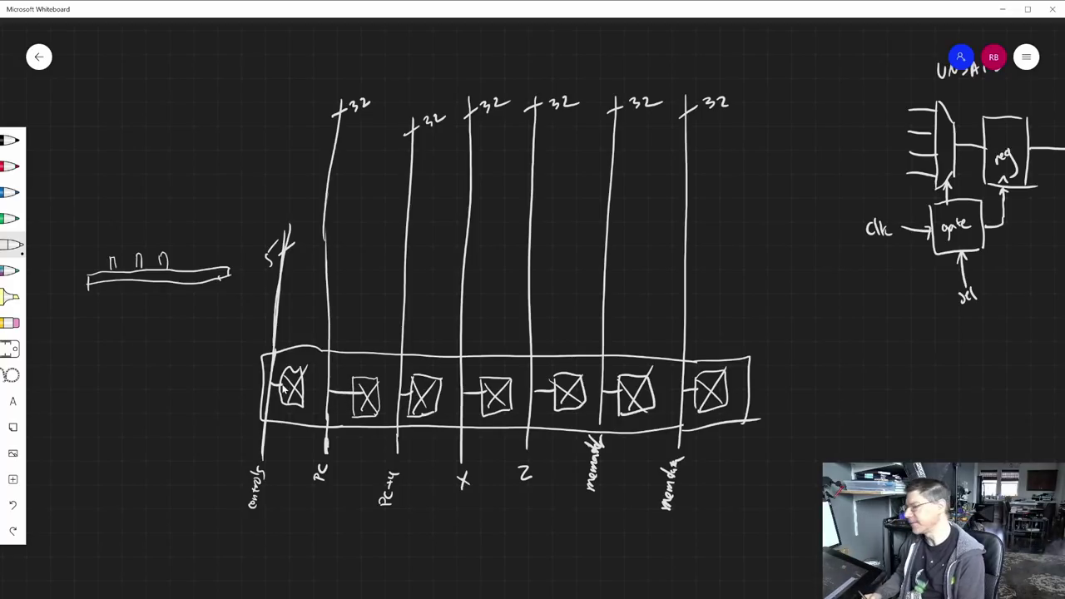
Step: Add two more connectors to the side-view board and sketch a second board stacked on top of them
mouse_move(183, 268)
left_mouse_down()
mouse_move(211, 249)
mouse_move(214, 271)
left_mouse_up()
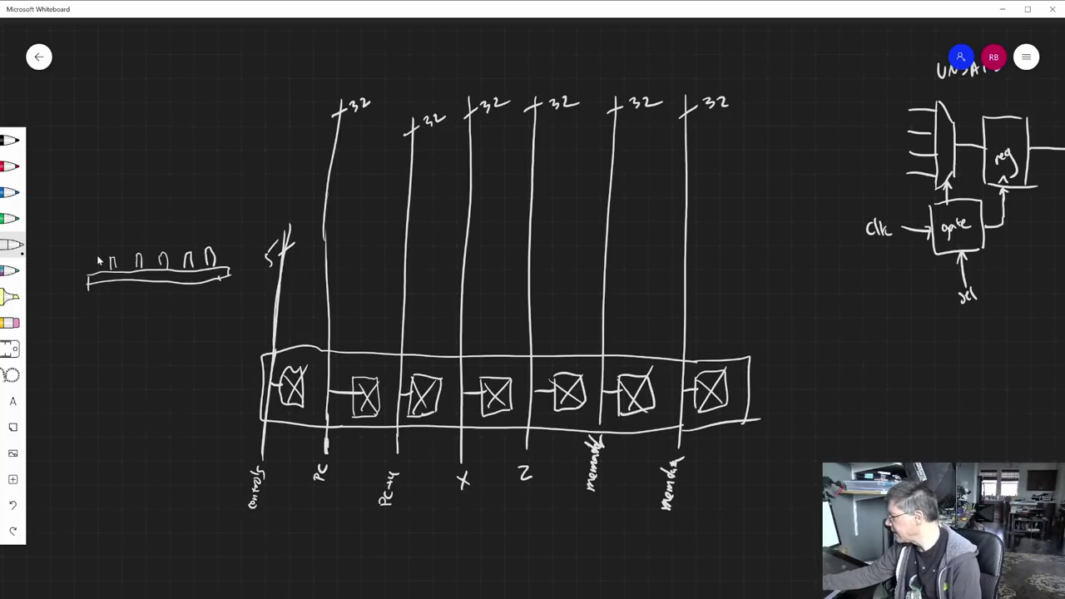
left_click_drag(98, 258, 223, 243)
mouse_move(99, 247)
left_mouse_down()
mouse_move(223, 228)
mouse_move(227, 248)
left_mouse_up()
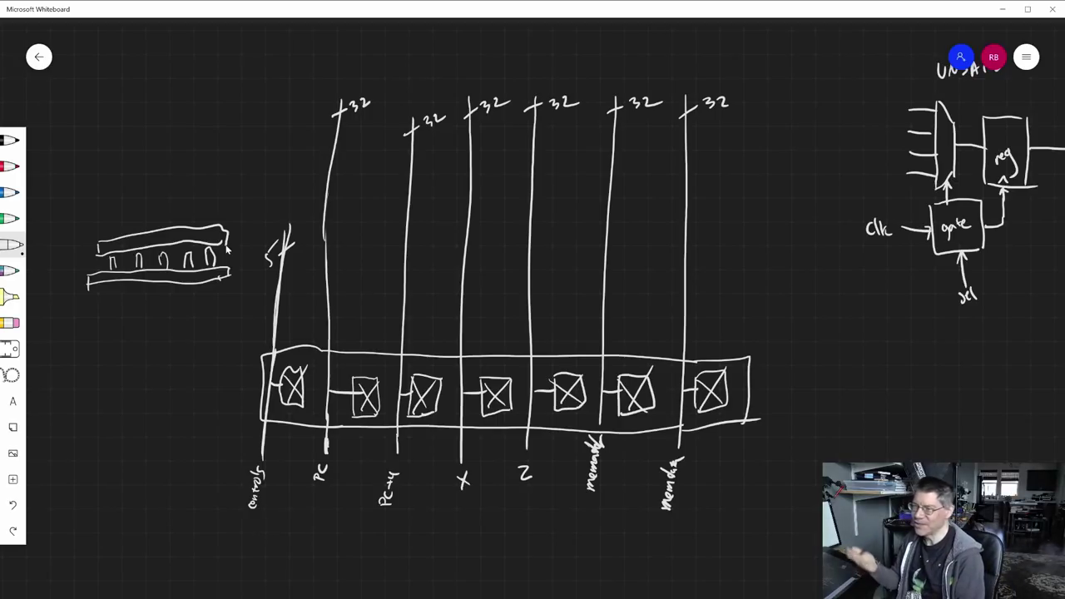
left_click_drag(226, 248, 204, 266)
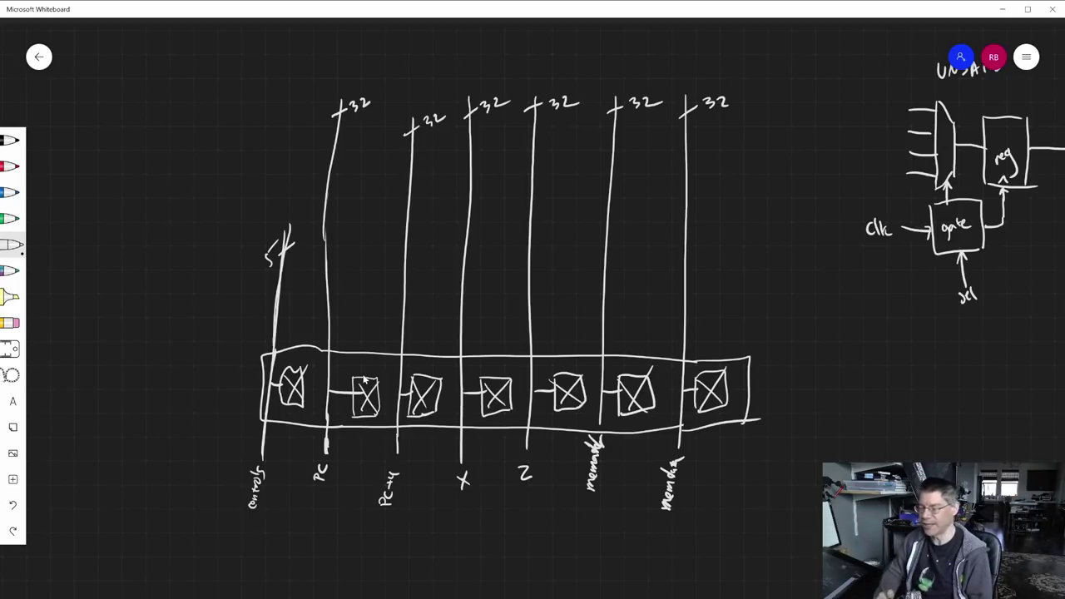
Step: Sketch a new side view with a board, one connector holding a tall vertical card, and a second board lying across above the connector
mouse_move(90, 337)
left_mouse_down()
mouse_move(155, 357)
mouse_move(230, 356)
left_mouse_up()
mouse_move(92, 337)
left_mouse_down()
mouse_move(151, 326)
mouse_move(232, 353)
left_mouse_up()
mouse_move(115, 330)
left_mouse_down()
mouse_move(115, 309)
mouse_move(130, 317)
mouse_move(125, 225)
mouse_move(126, 326)
left_mouse_up()
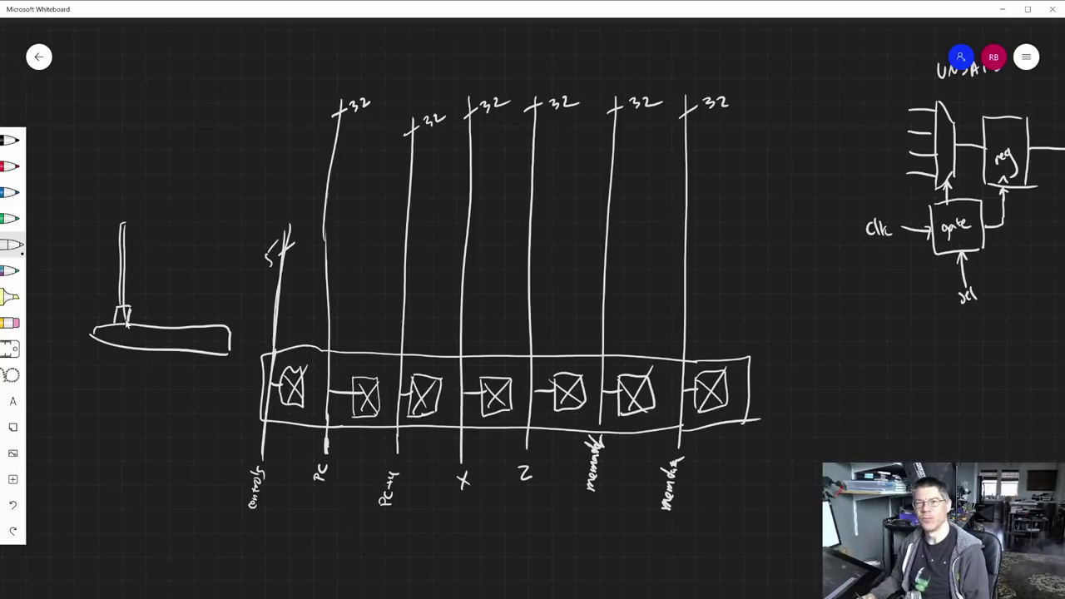
mouse_move(100, 308)
left_mouse_down()
mouse_move(232, 305)
mouse_move(196, 295)
mouse_move(241, 296)
mouse_move(236, 311)
left_mouse_up()
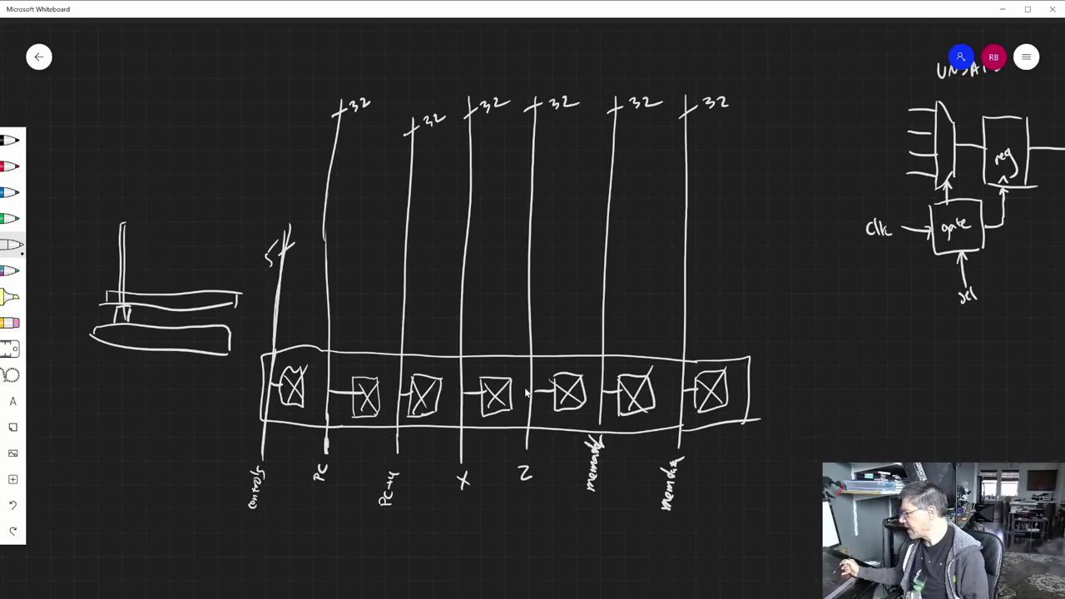
Step: Below the side view, draw a column of four narrow connectors and enclose them in a long slanted outline
mouse_move(127, 516)
left_mouse_down()
mouse_move(127, 485)
mouse_move(131, 512)
left_mouse_up()
mouse_move(129, 473)
left_mouse_down()
mouse_move(143, 360)
mouse_move(140, 376)
left_mouse_up()
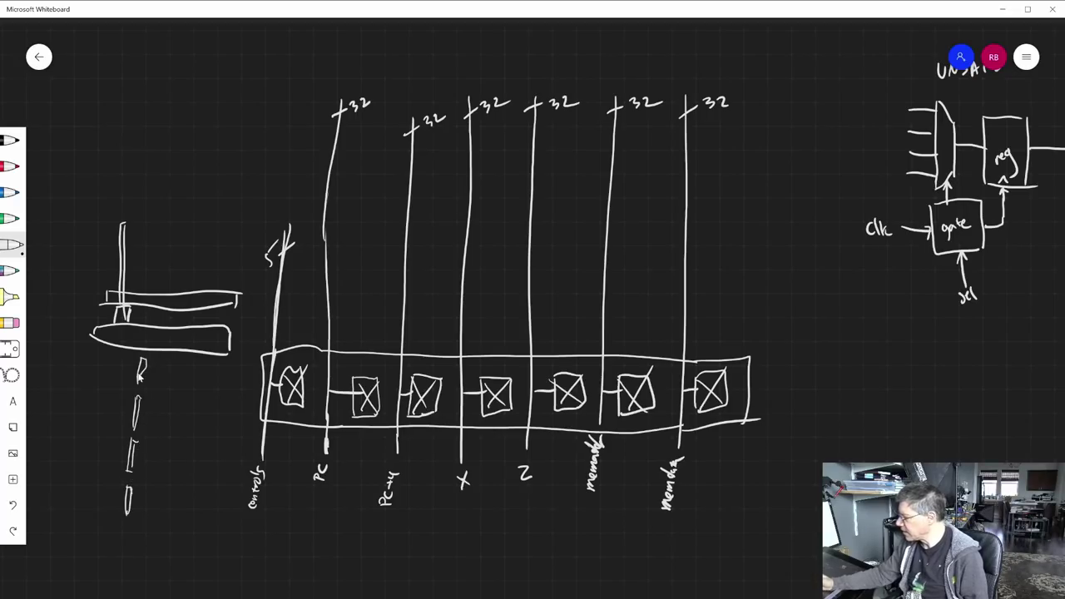
mouse_move(125, 537)
left_mouse_down()
mouse_move(140, 339)
mouse_move(152, 348)
mouse_move(140, 477)
mouse_move(133, 537)
left_mouse_up()
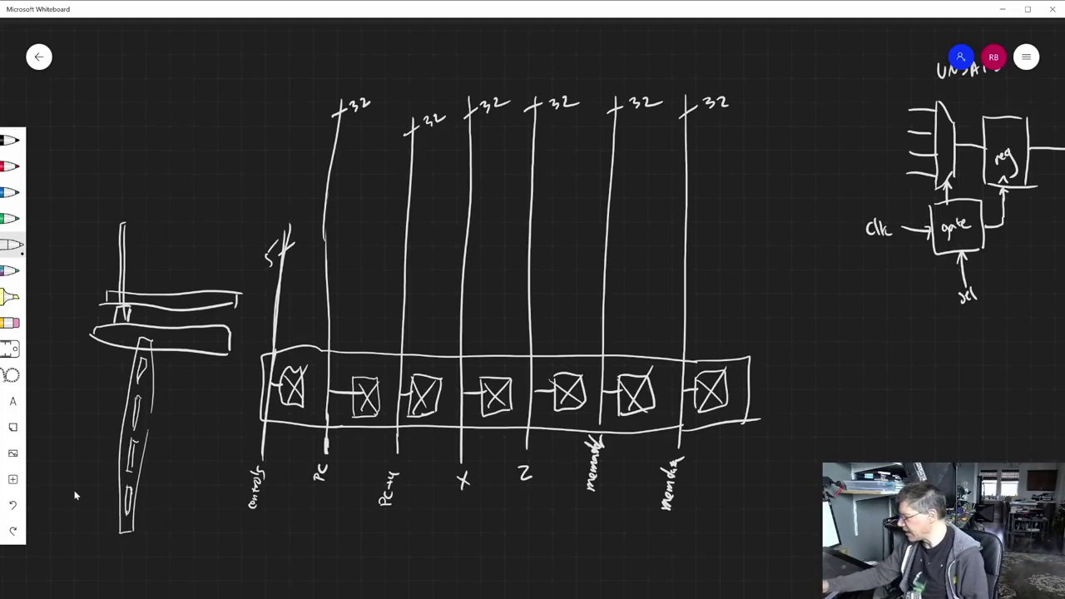
Step: Draw four roughly horizontal lines for cards, each crossing one connector in the column and extending past both sides
left_click_drag(79, 493, 203, 509)
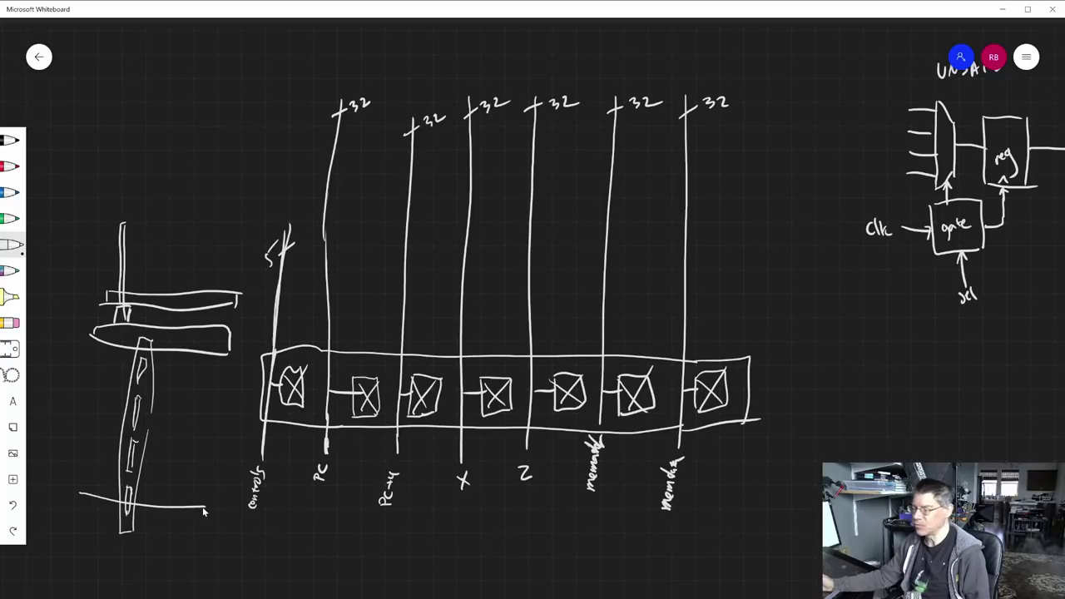
left_click_drag(87, 443, 207, 474)
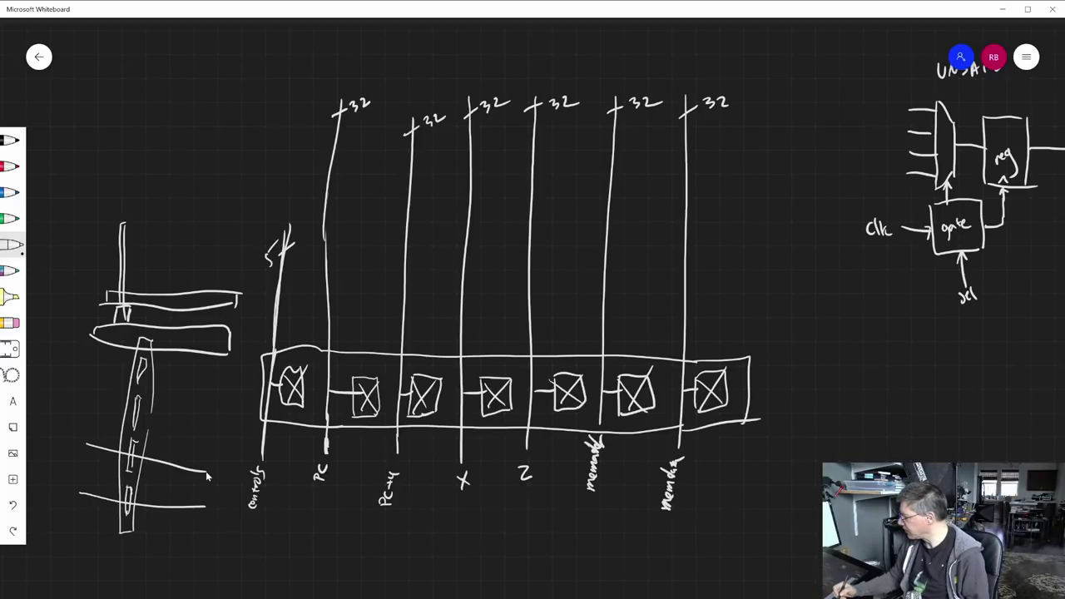
left_click_drag(93, 395, 217, 423)
left_click_drag(103, 352, 210, 377)
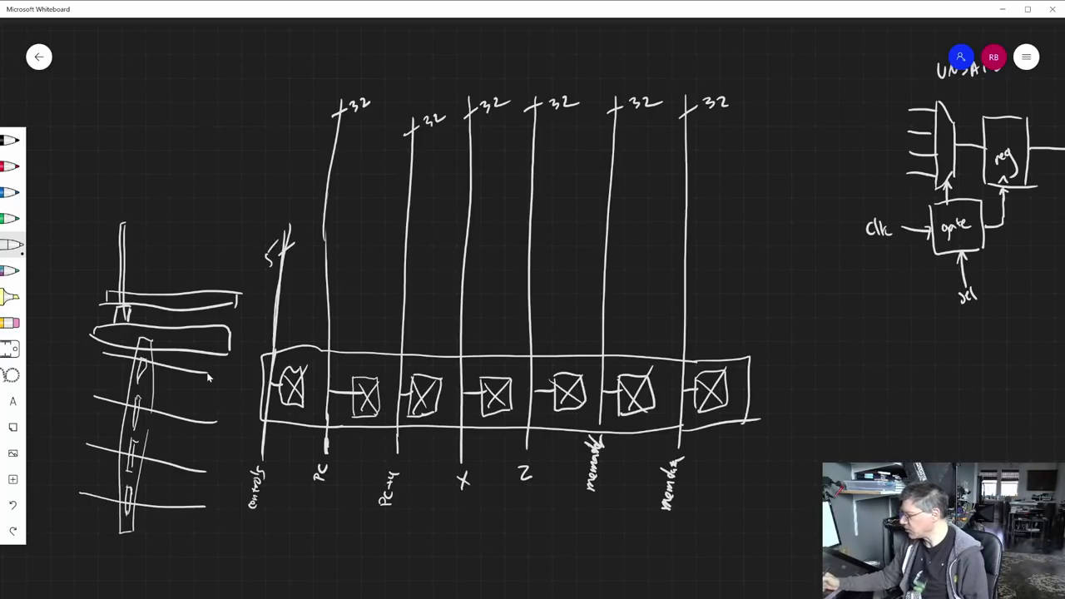
Step: Add a second column of four connectors on the same card lines and enclose it in its own long outline
mouse_move(157, 519)
left_mouse_down()
mouse_move(156, 493)
mouse_move(159, 523)
left_mouse_up()
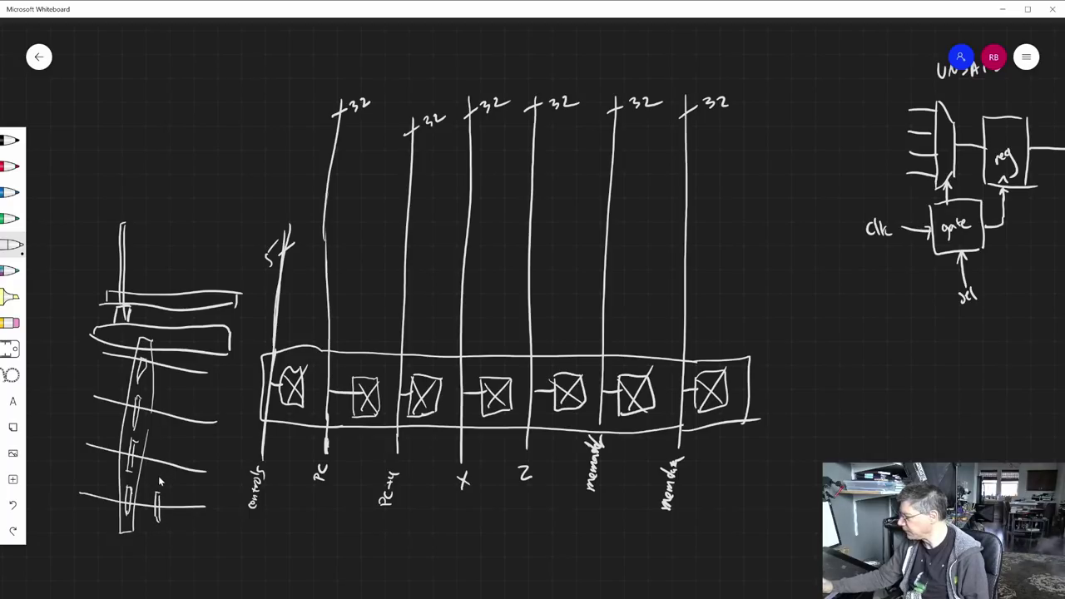
left_click_drag(163, 446, 161, 484)
mouse_move(172, 426)
left_mouse_down()
mouse_move(176, 362)
mouse_move(175, 378)
left_mouse_up()
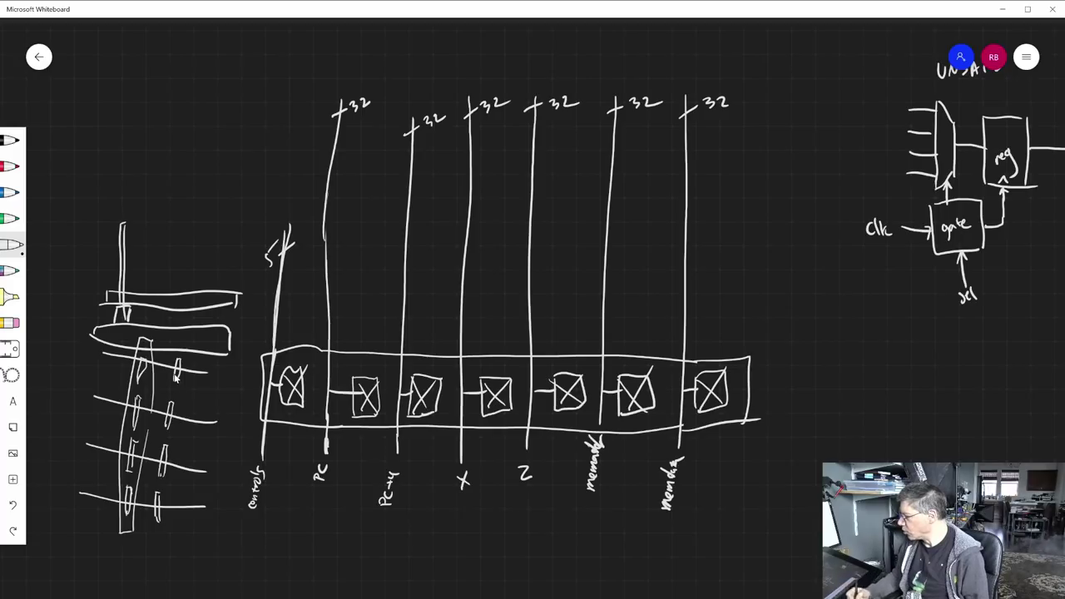
mouse_move(151, 529)
left_mouse_down()
mouse_move(176, 349)
mouse_move(184, 441)
mouse_move(167, 526)
mouse_move(148, 529)
left_mouse_up()
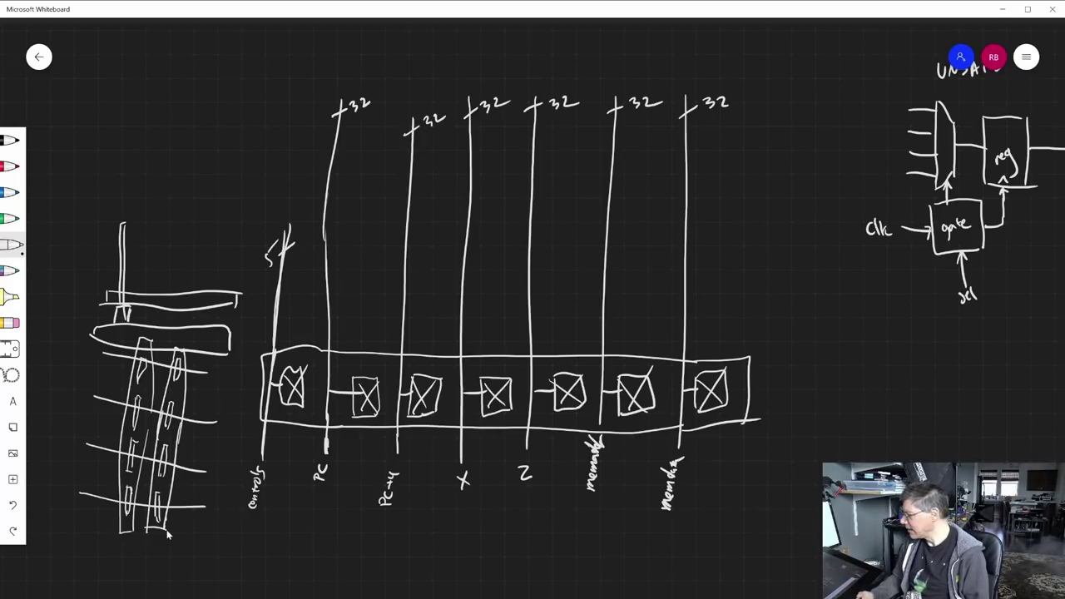
Step: Emphasize the first column's lowest connector and draw double-headed spacing arrows between the four card lines
mouse_move(132, 494)
left_mouse_down()
mouse_move(127, 521)
mouse_move(126, 484)
mouse_move(130, 524)
left_mouse_up()
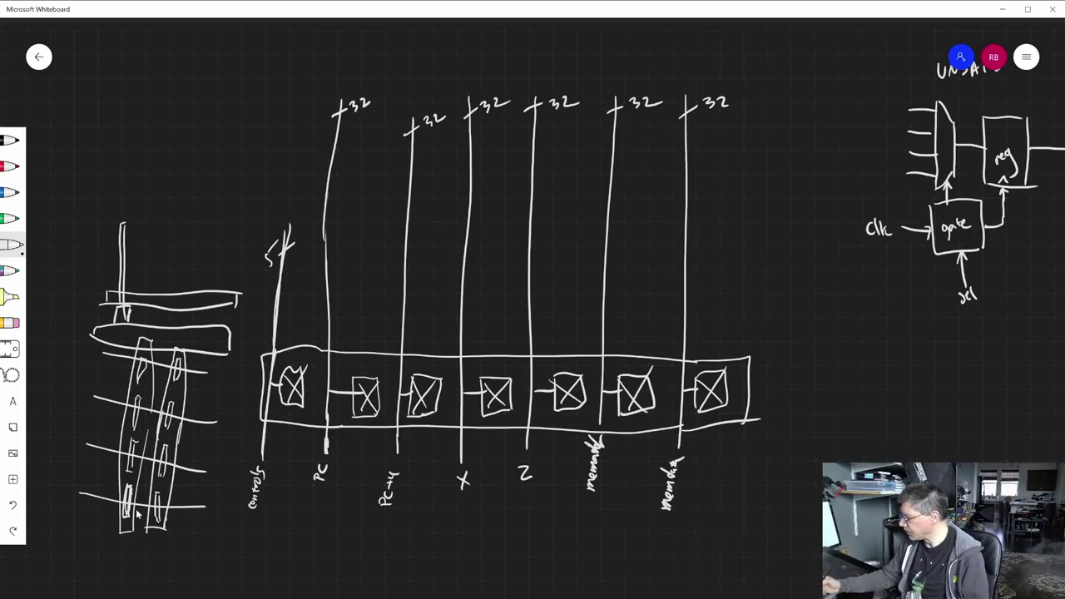
mouse_move(108, 453)
left_mouse_down()
mouse_move(100, 491)
mouse_move(122, 363)
left_mouse_up()
left_click_drag(112, 387, 118, 397)
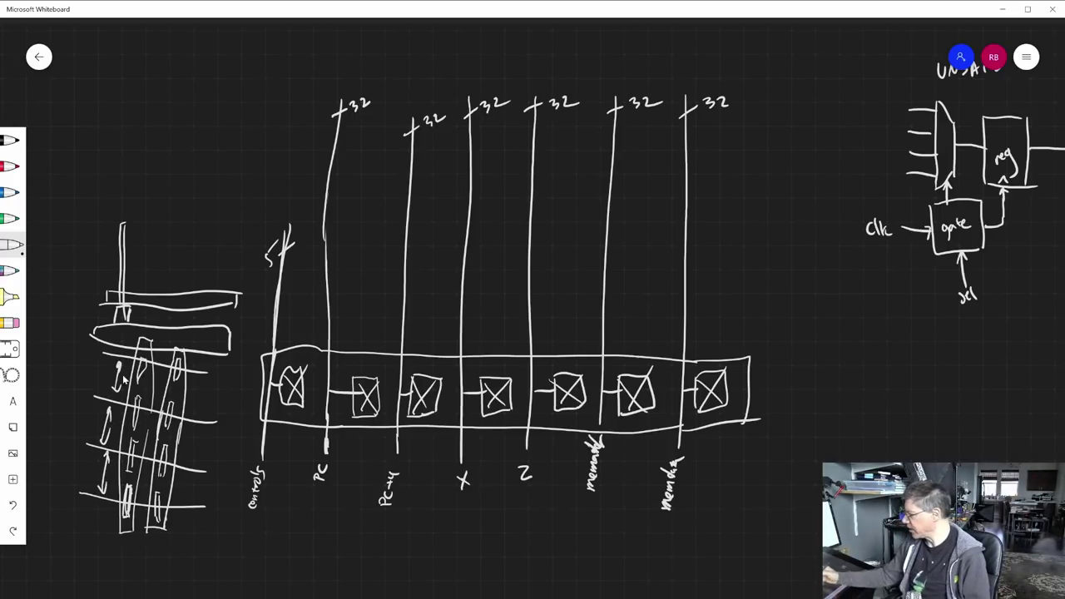
Step: Emphasize the connector box beside the controls line and mark the PC to PC+4 line spacing with a double-headed arrow
mouse_move(292, 371)
left_mouse_down()
mouse_move(283, 399)
mouse_move(303, 379)
left_mouse_up()
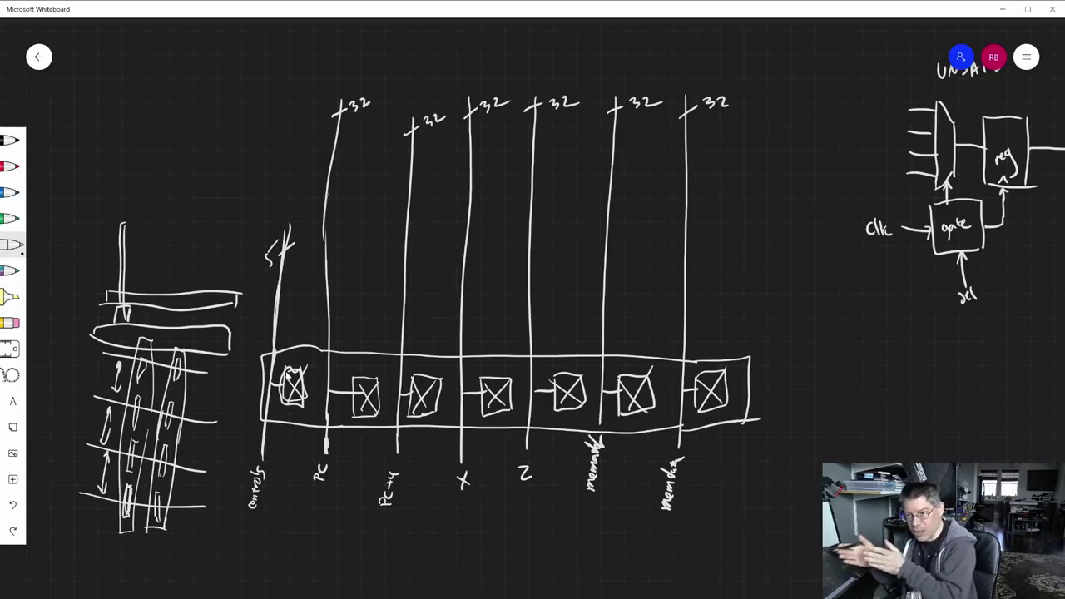
mouse_move(333, 315)
left_mouse_down()
mouse_move(406, 318)
mouse_move(343, 321)
left_mouse_up()
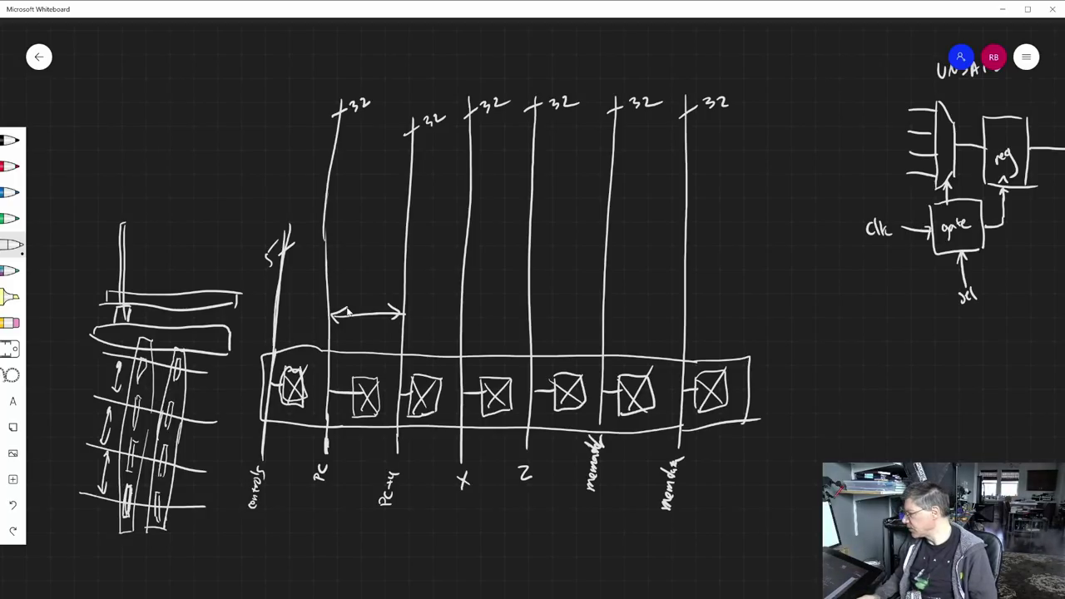
left_click_drag(772, 280, 730, 334)
mouse_move(774, 287)
left_mouse_down()
mouse_move(736, 332)
mouse_move(753, 325)
left_mouse_up()
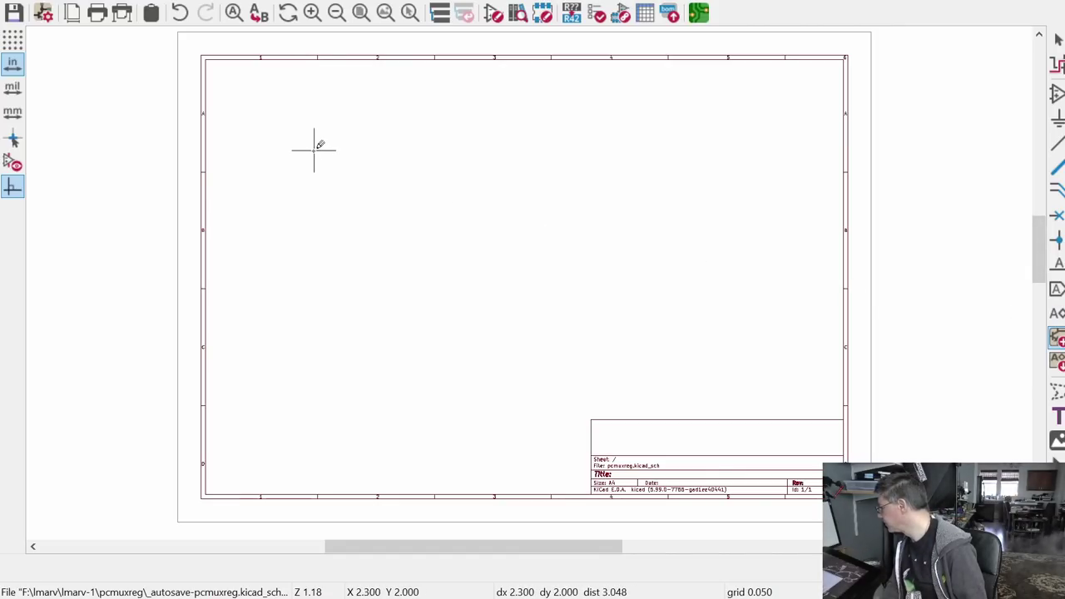
Step: In the KiCad schematic editor, draw a hierarchical sheet near the page's upper-left corner and name it REG_PC
left_click(268, 113)
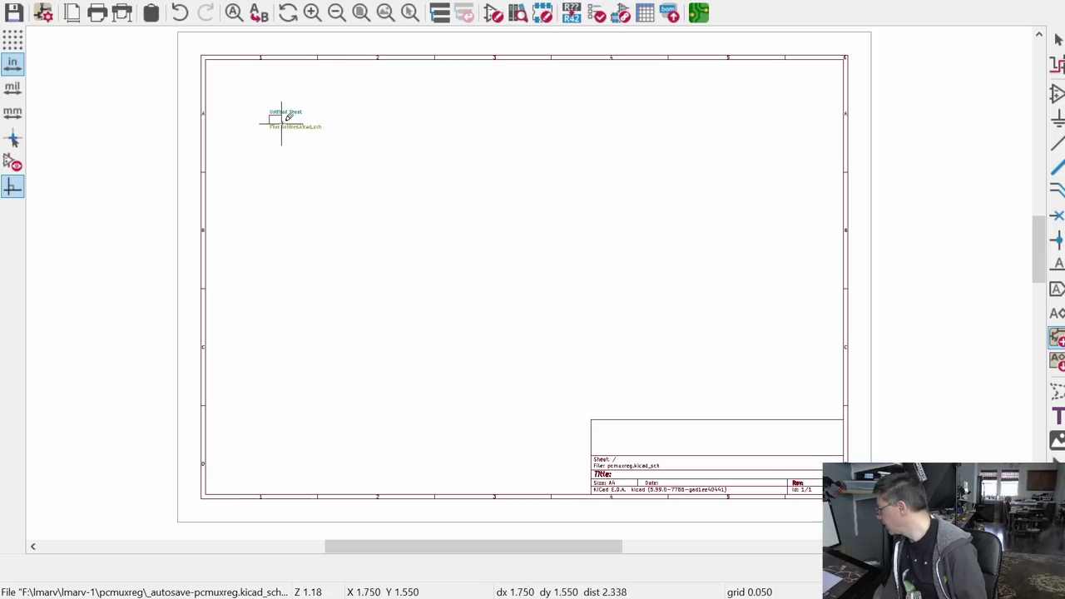
left_click(317, 148)
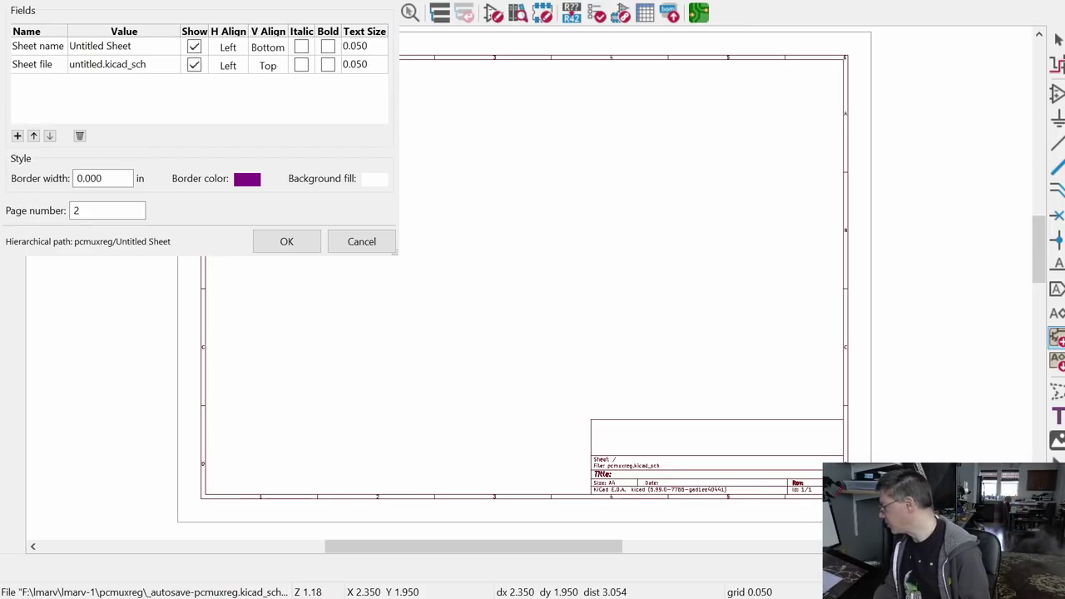
left_click(135, 47)
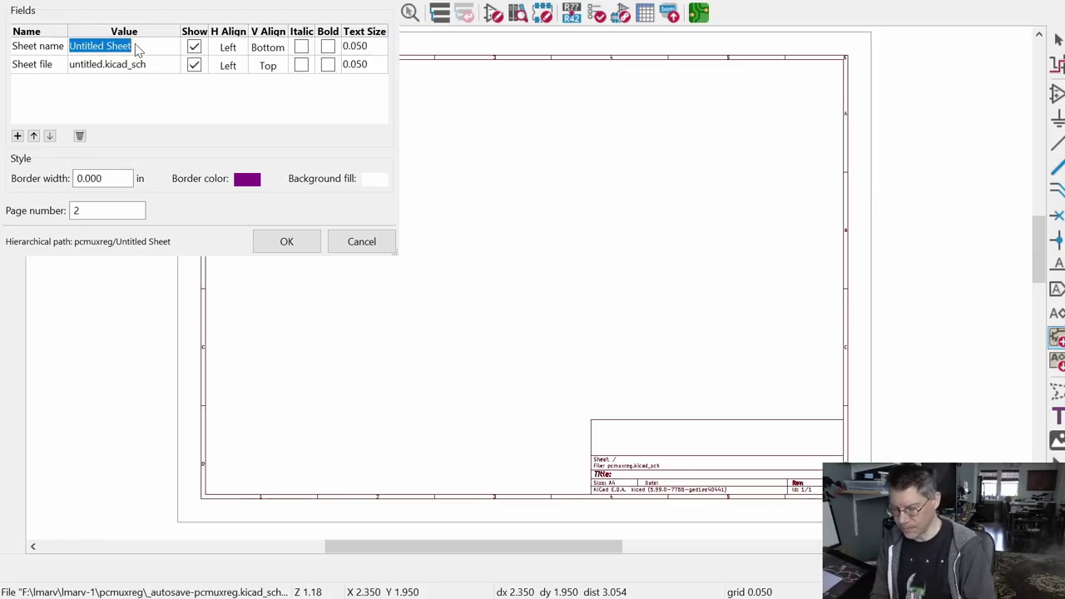
type("REG_PC")
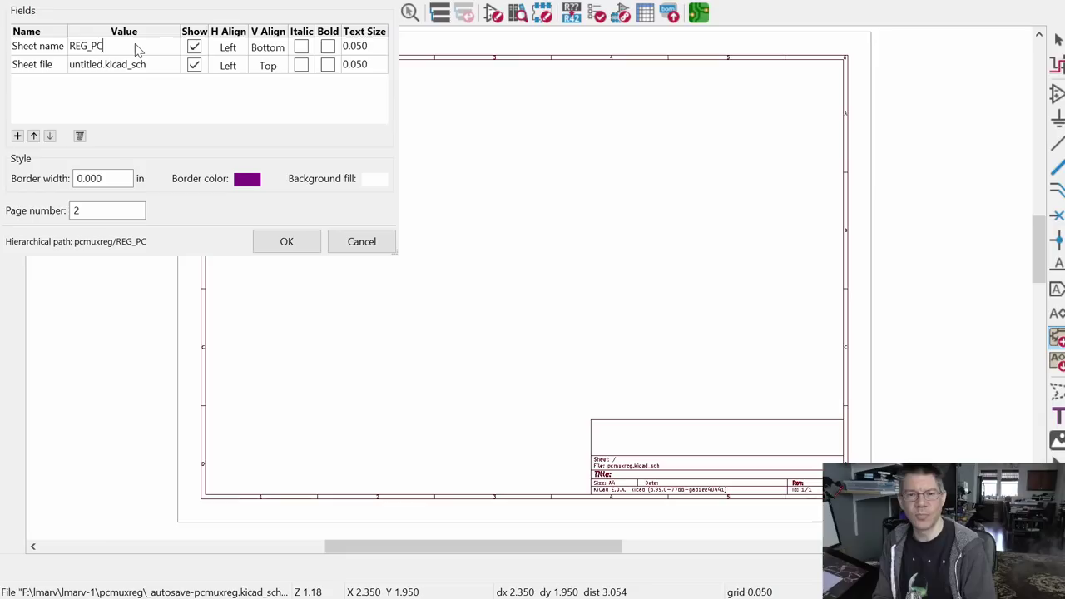
key("Tab")
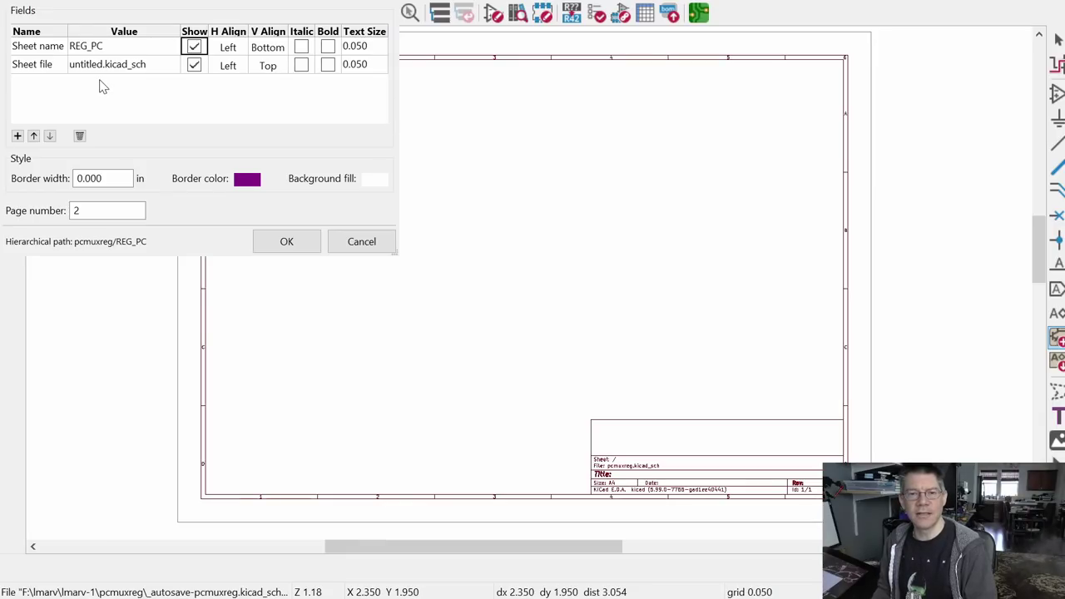
Step: Set the REG_PC sheet's file to reg32.kicad_sch and finish creating the sheet
left_click(100, 67)
left_click(105, 66)
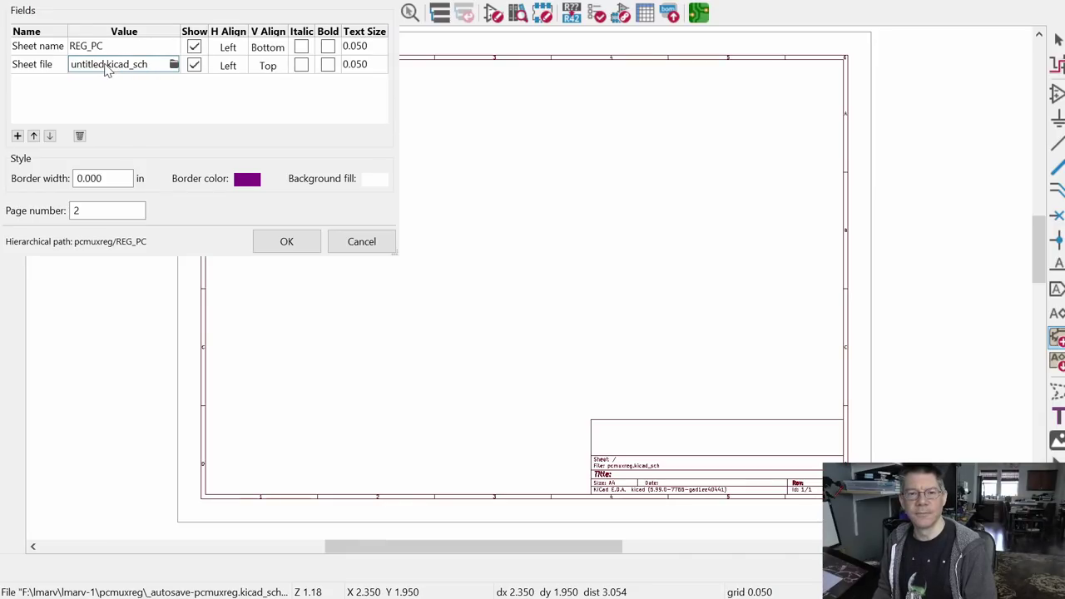
left_click_drag(106, 70, 55, 70)
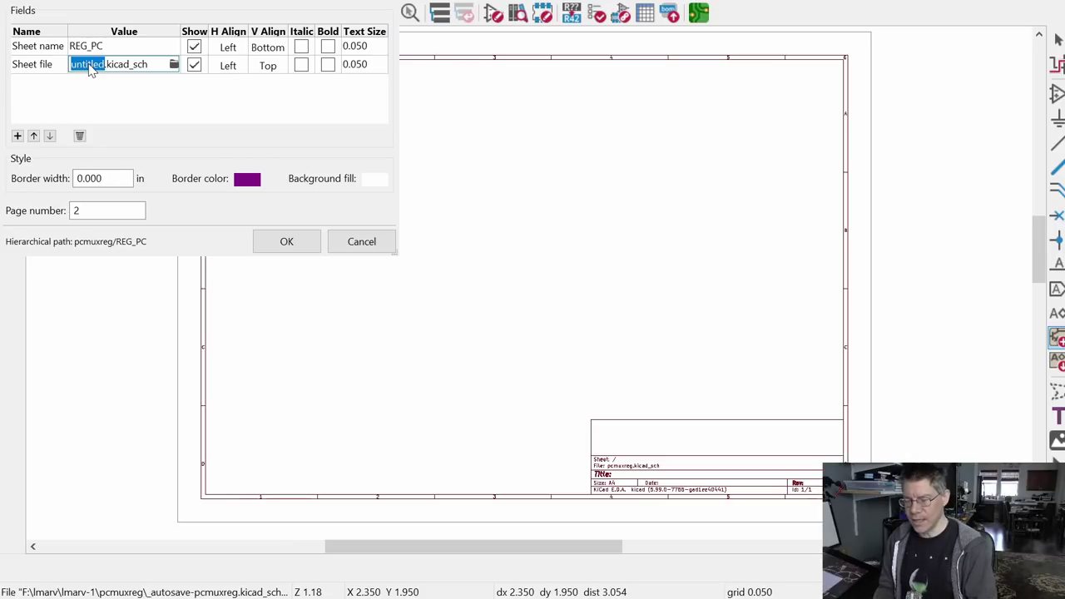
type("reg32")
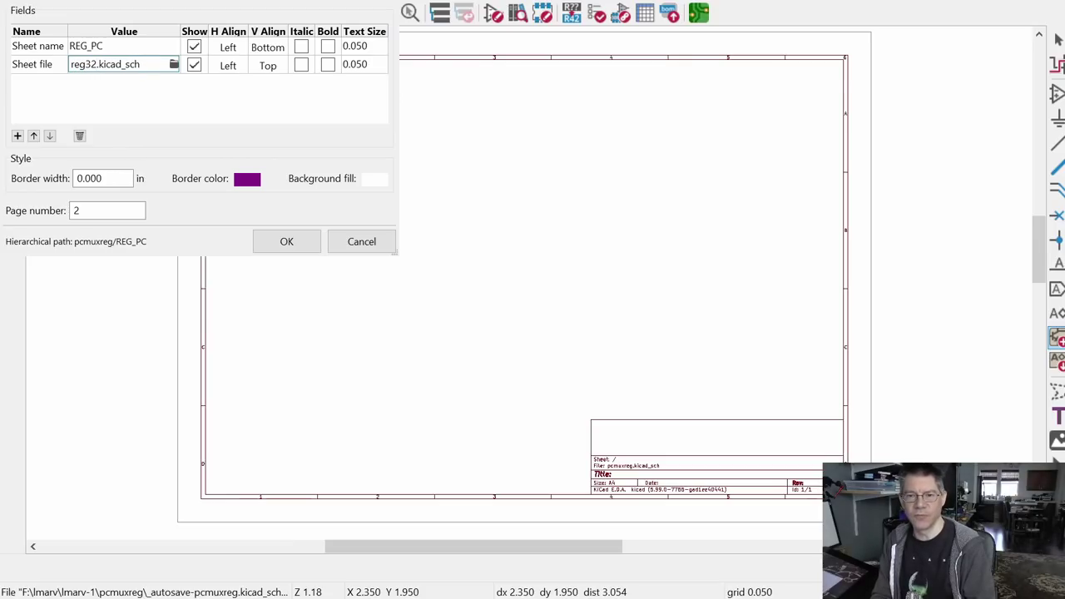
key("Return")
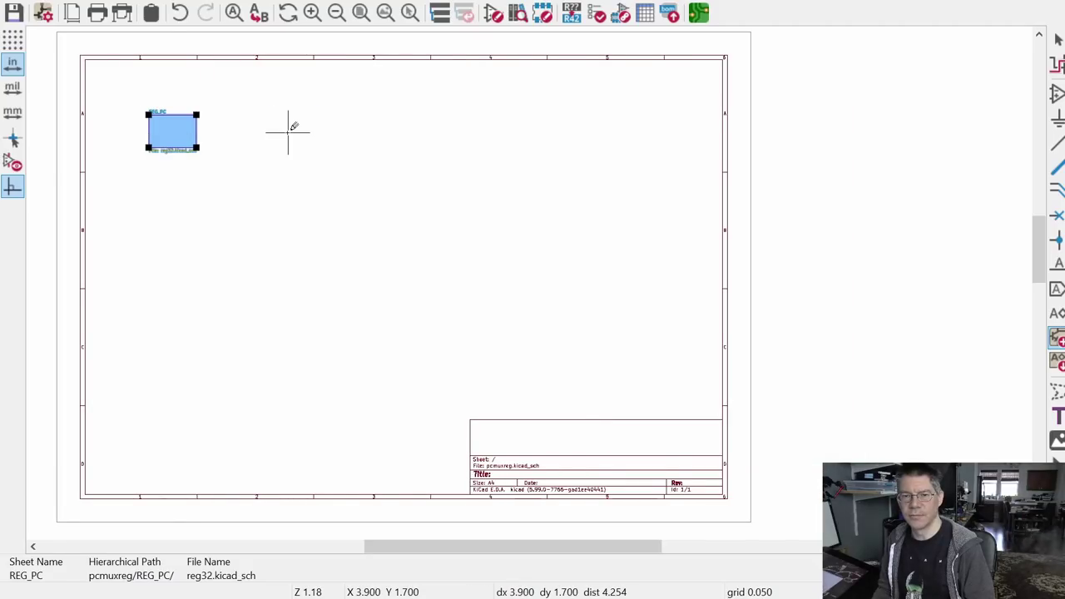
Step: Leave the sheet drawing command and enter the REG_PC hierarchical sheet
scroll(288, 132, "left", 3)
scroll(275, 131, "up", 5)
scroll(275, 131, "down", 1)
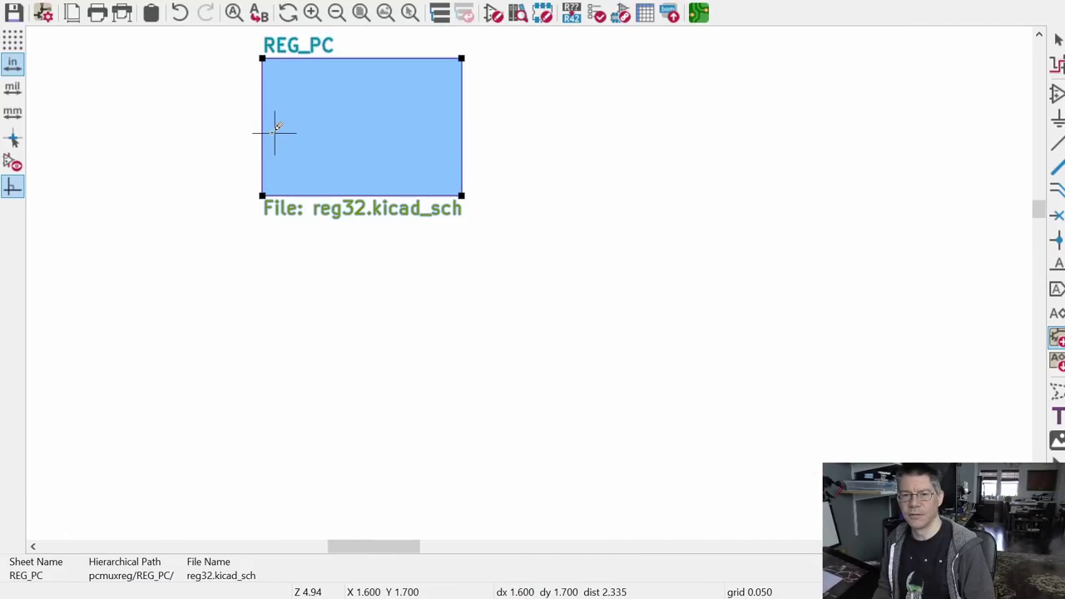
middle_click_drag(288, 105, 326, 205)
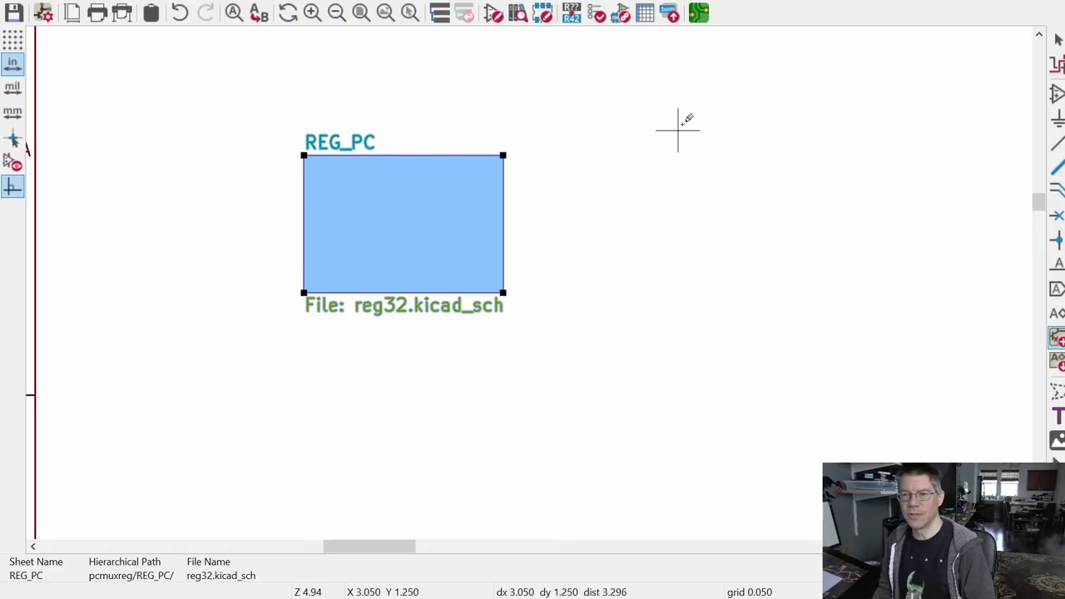
left_click(1057, 39)
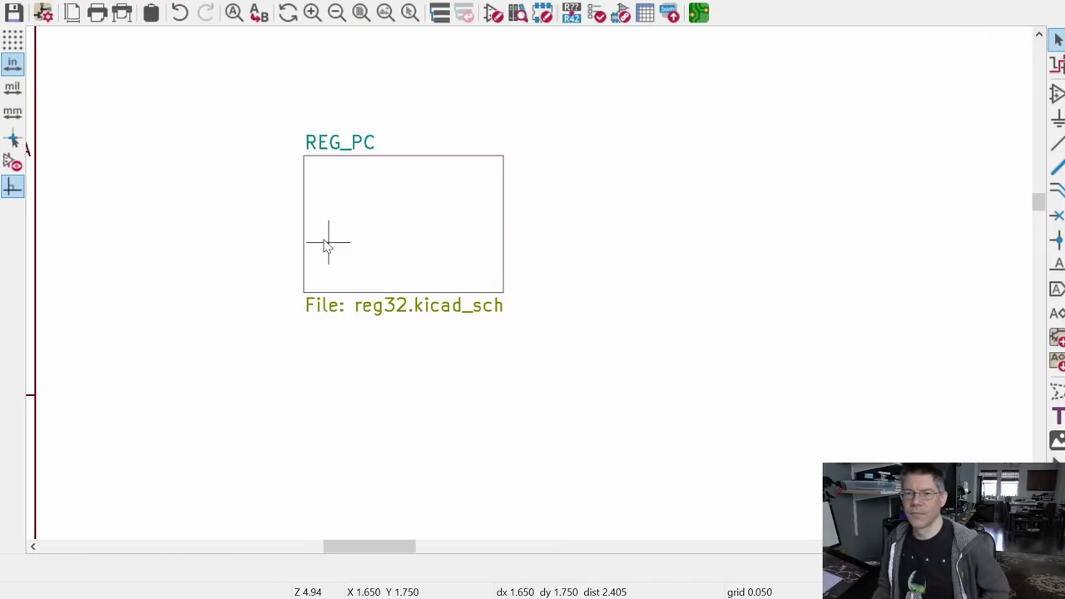
double_click(375, 222)
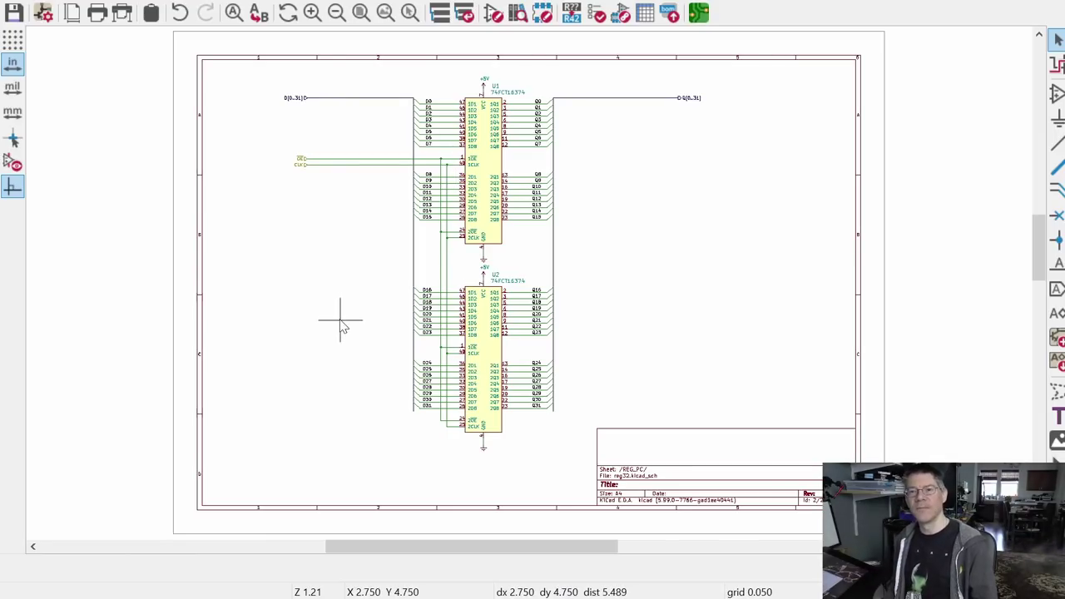
Step: Return to the root sheet and import the Q[0..31] hierarchical pin onto REG_PC's right edge, near its upper corner
left_click(464, 12)
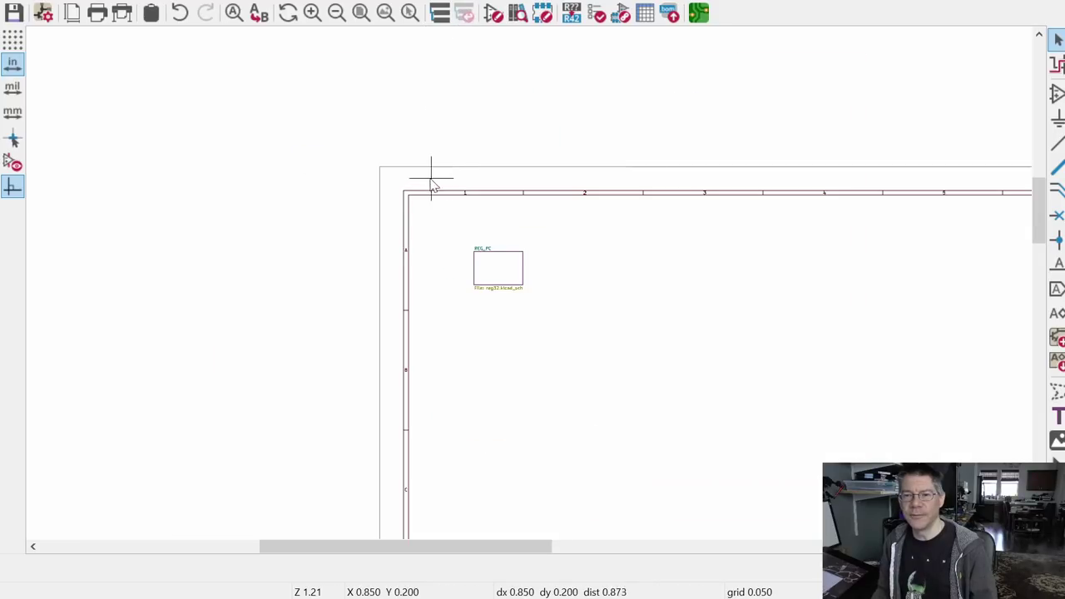
scroll(504, 290, "up", 5)
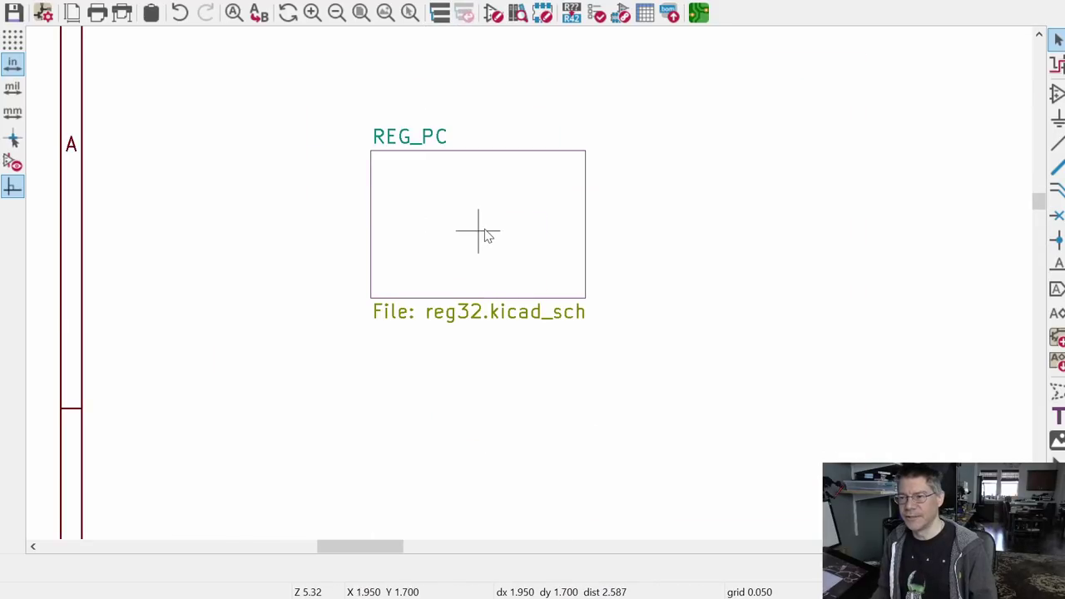
left_click(1057, 362)
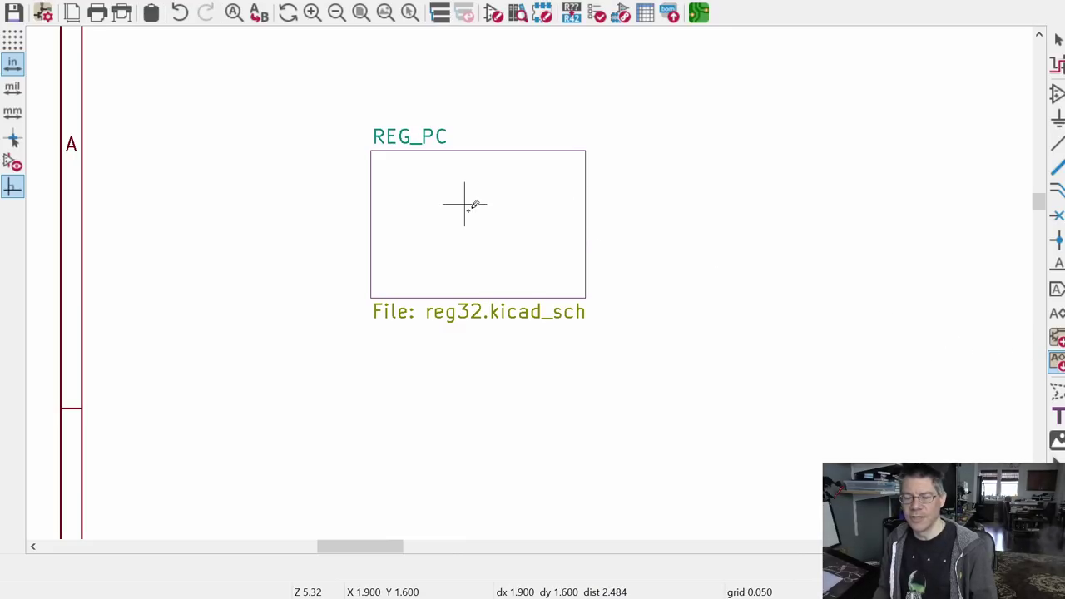
left_click(383, 214)
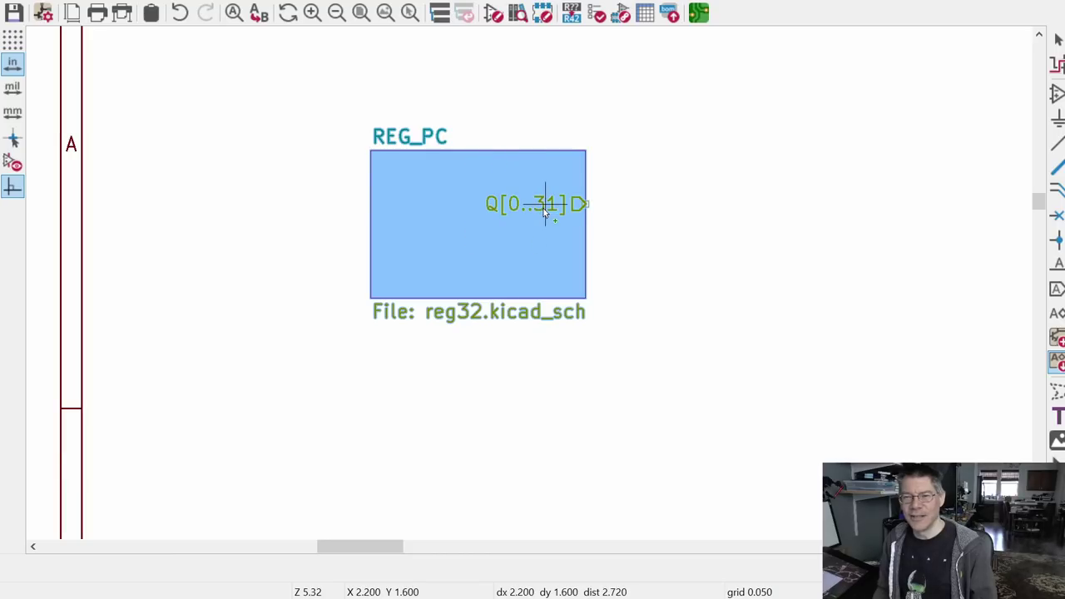
left_click(592, 179)
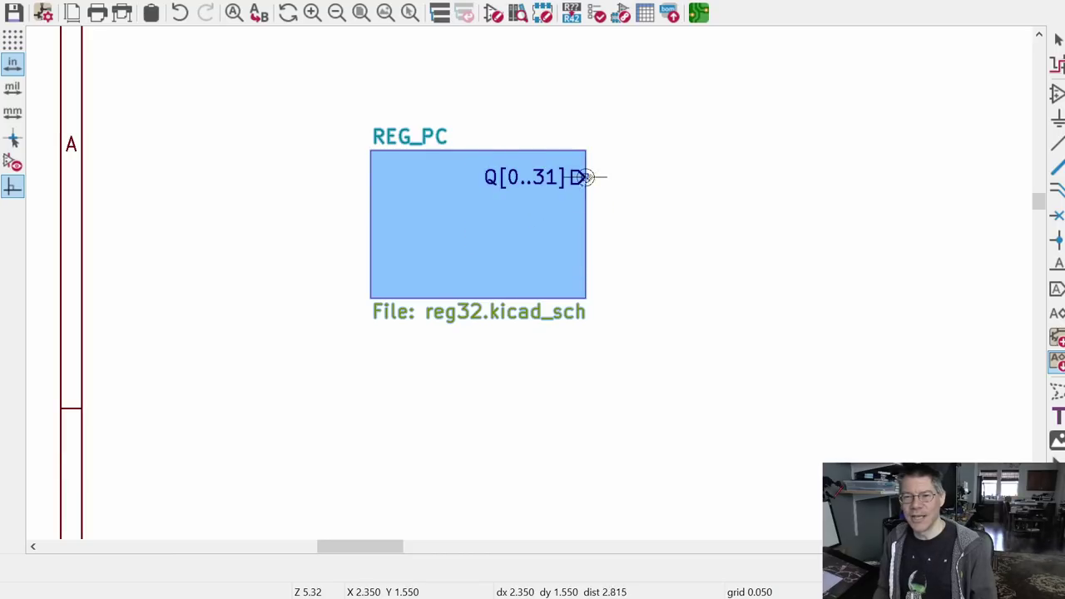
Step: Import the D[0..31] pin onto REG_PC's left edge opposite Q[0..31], with the OE pin just below it
left_click(424, 176)
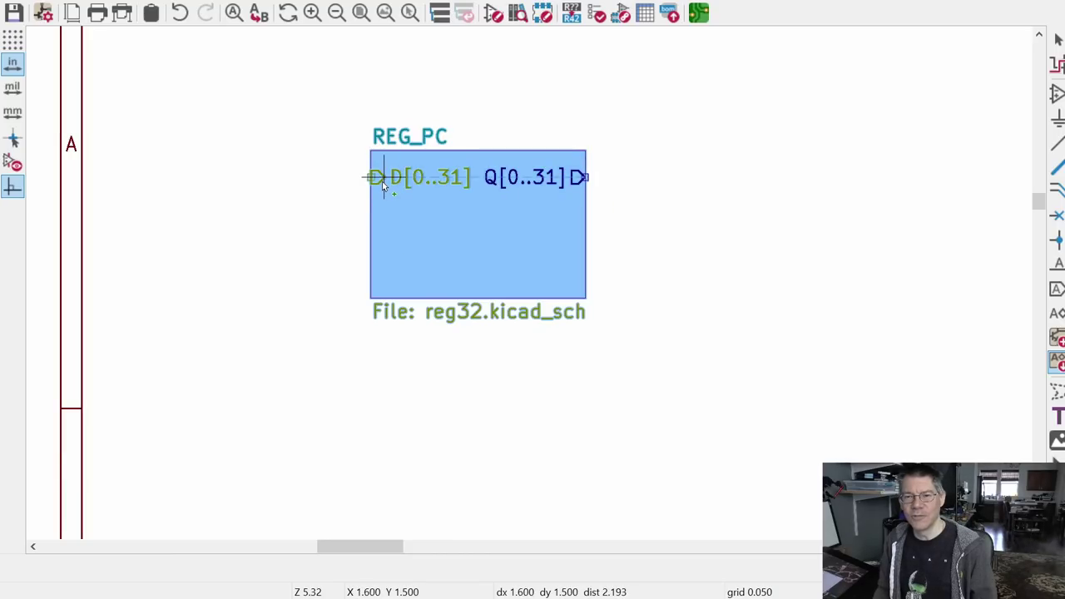
left_click(380, 177)
left_click(463, 218)
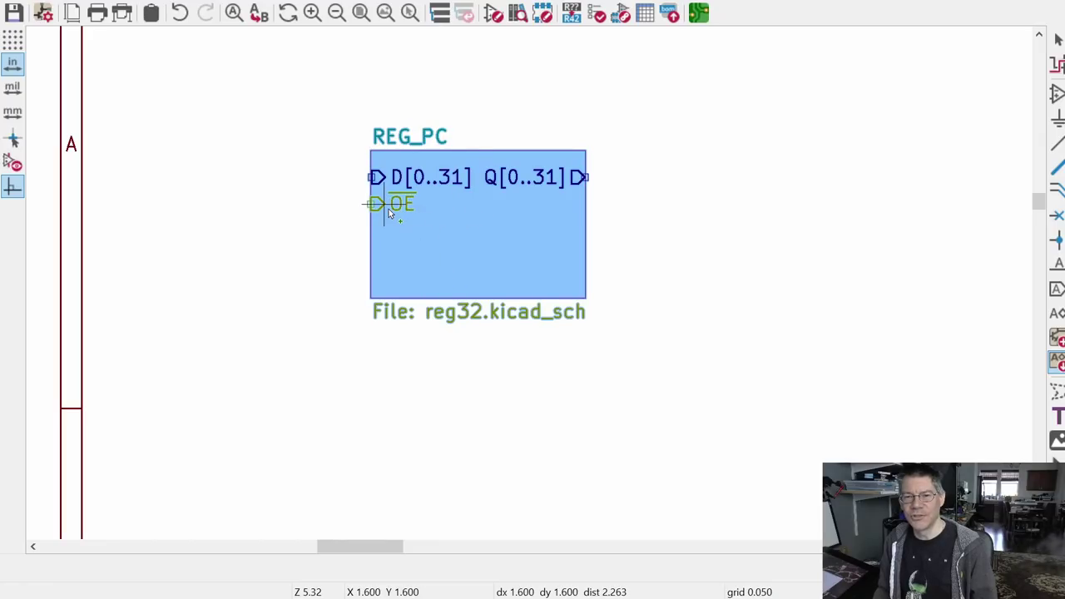
left_click(389, 208)
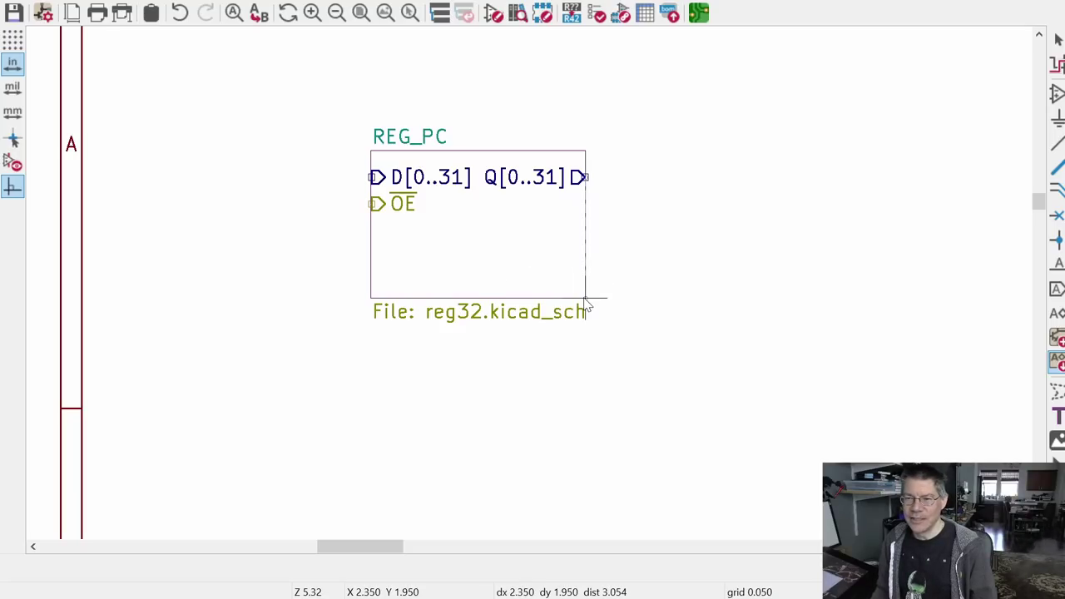
key("Escape")
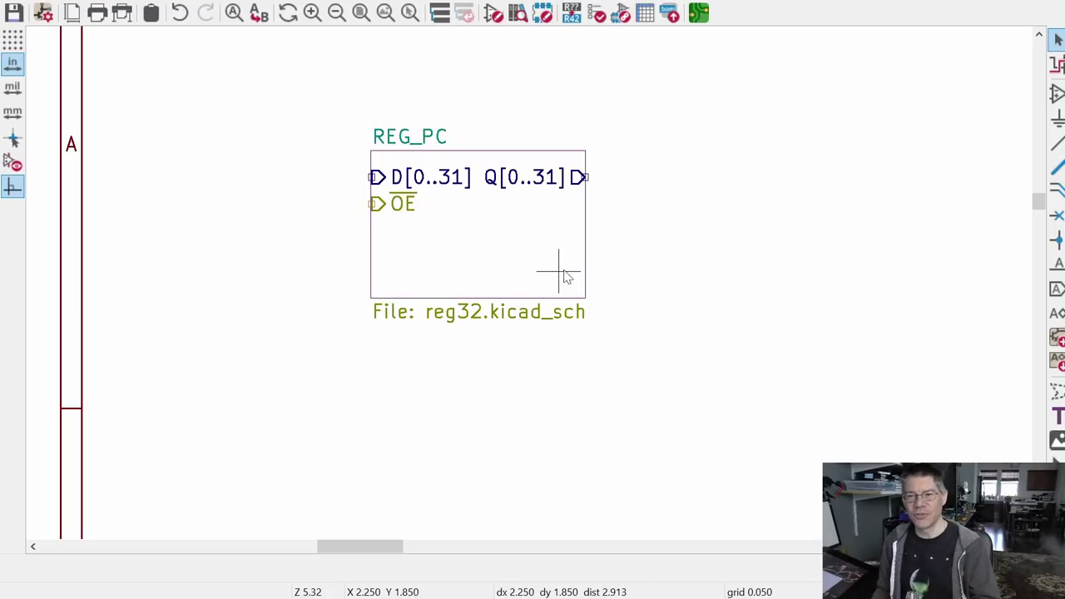
Step: Resize the REG_PC sheet box so it is slightly wider and its lower edge sits just below the OE pin
left_click(577, 277)
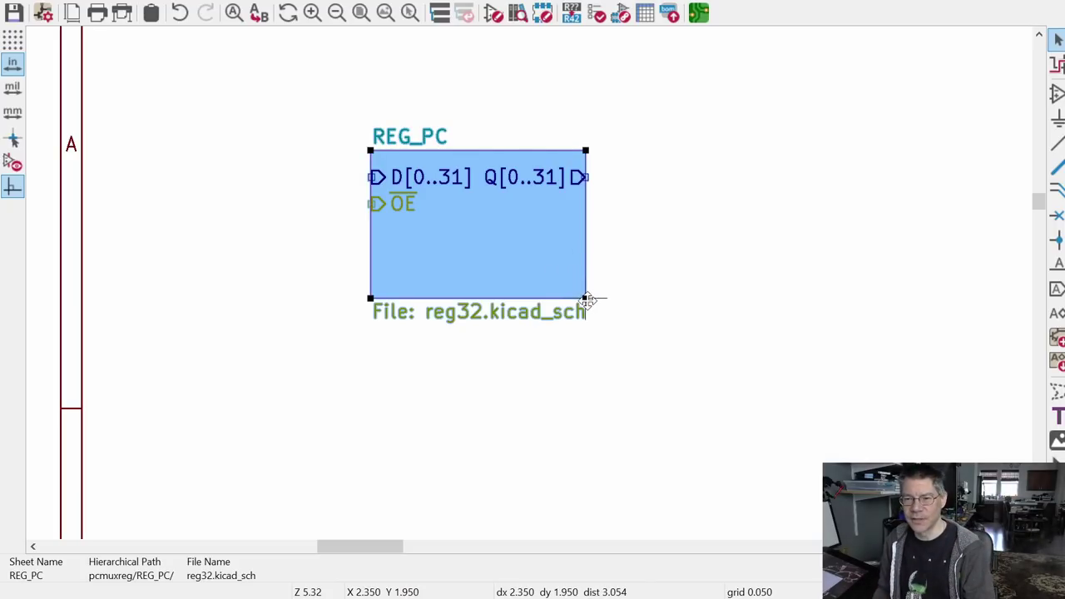
left_click_drag(585, 298, 492, 233)
left_click(492, 309)
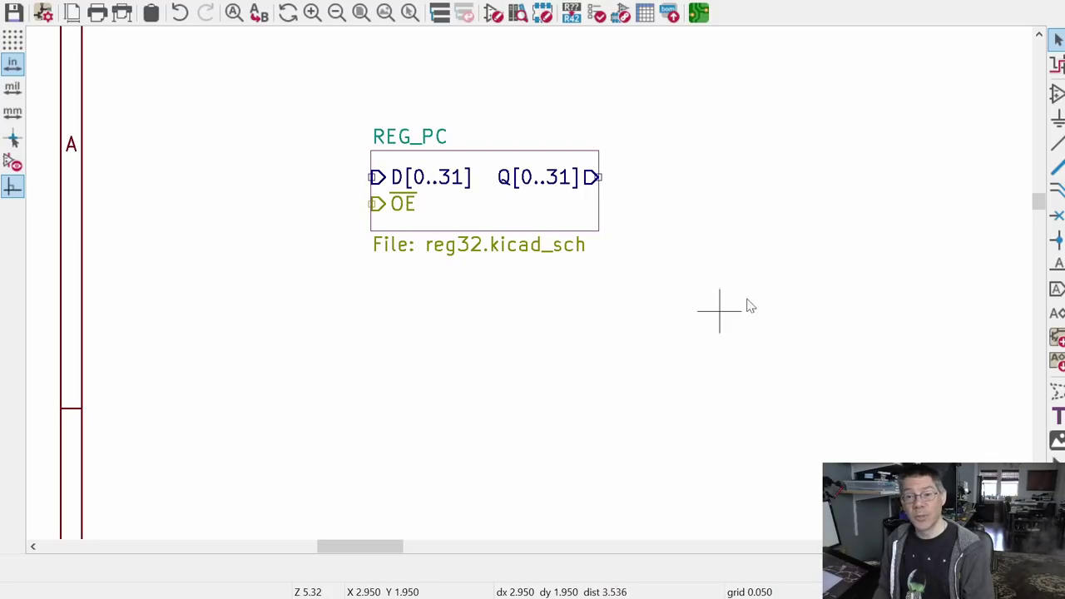
left_click(1056, 337)
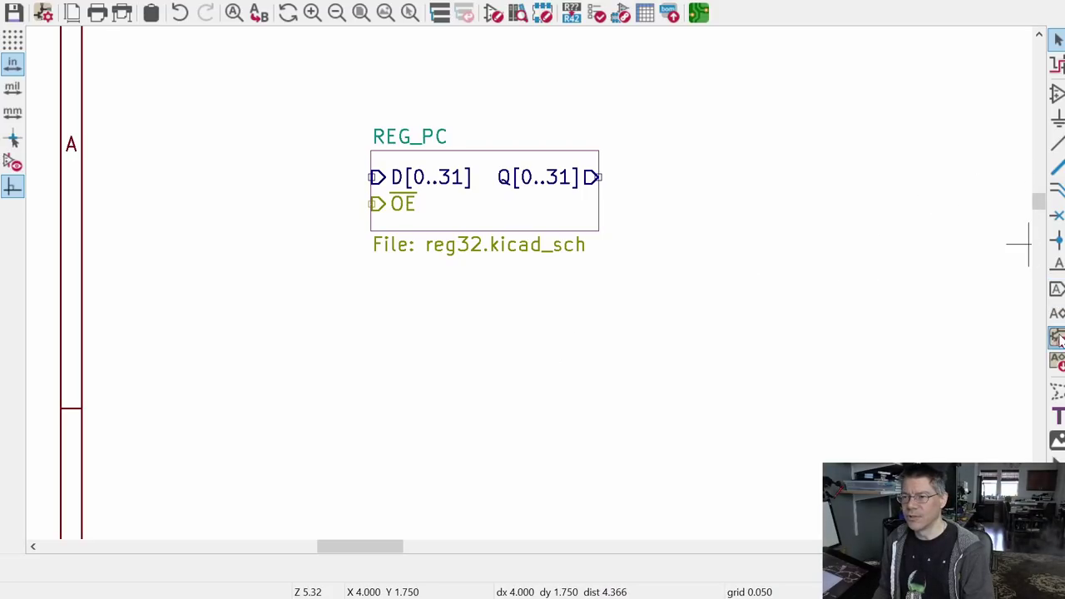
left_click(371, 296)
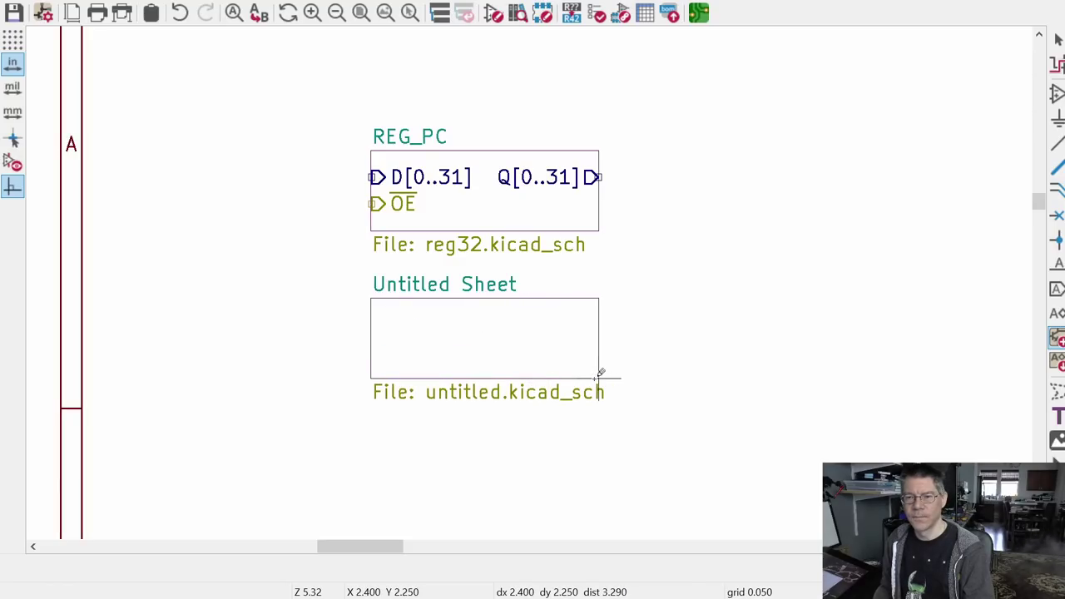
key("Escape")
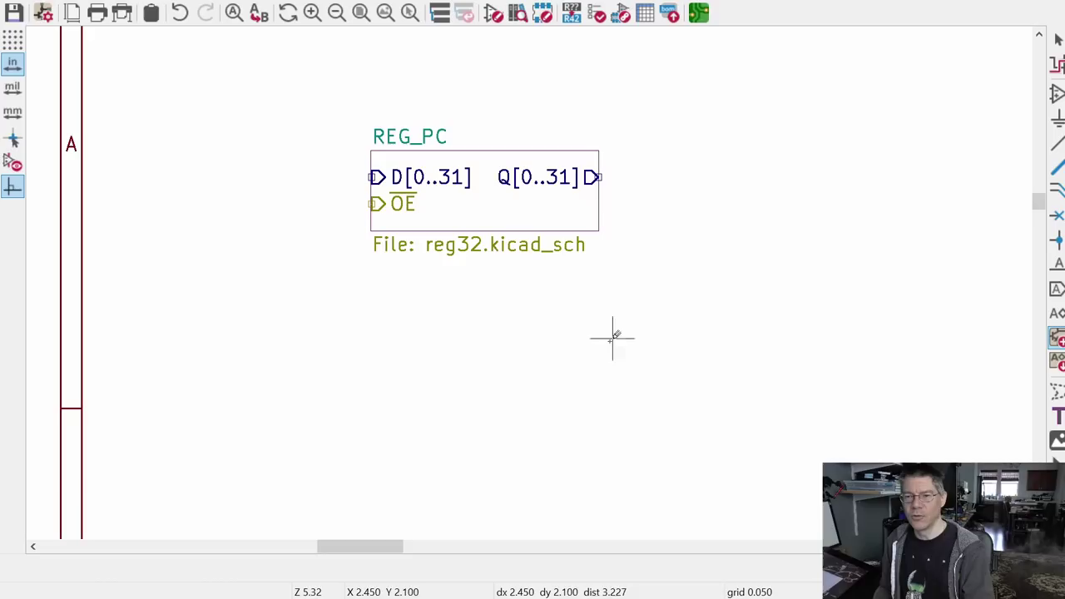
key("Escape")
Step: Extend REG_PC's lower edge to Y 1.800 and import the CLK pin onto its left edge below OE
left_click(571, 221)
left_click_drag(599, 231, 599, 257)
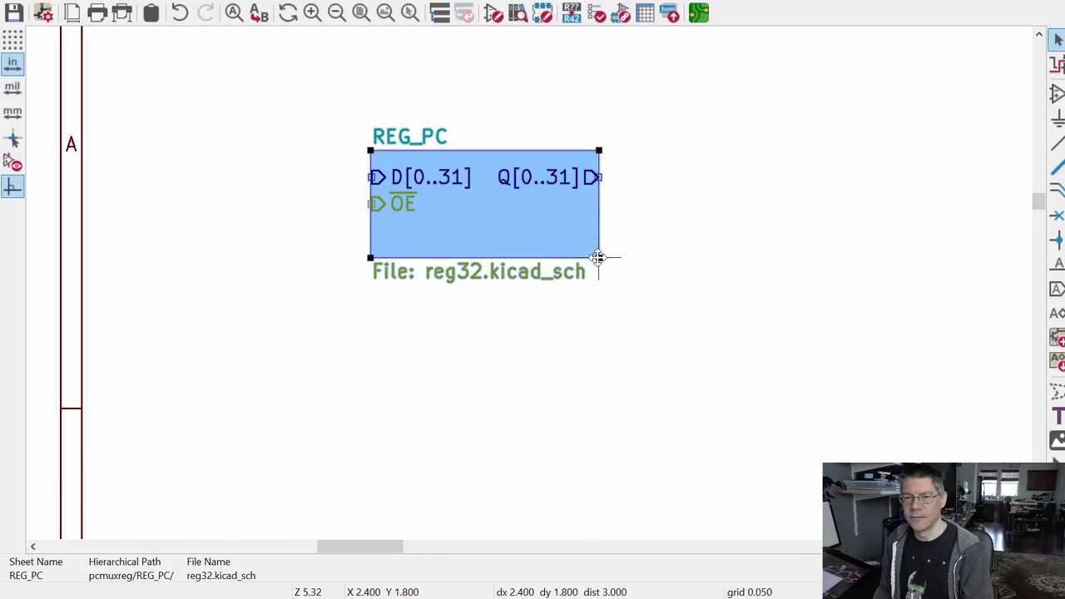
left_click(1055, 362)
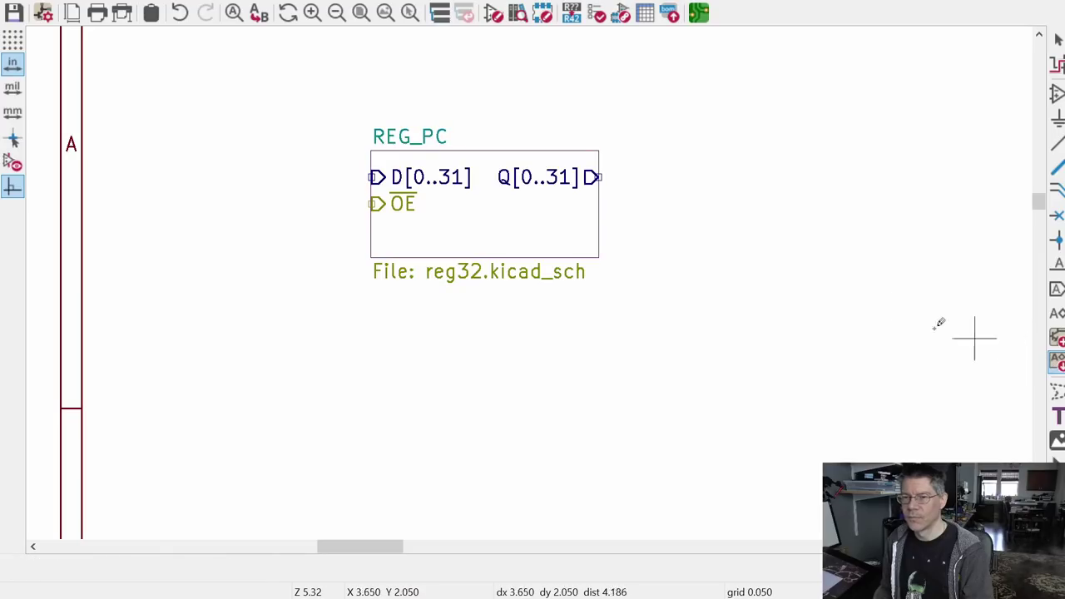
left_click(472, 229)
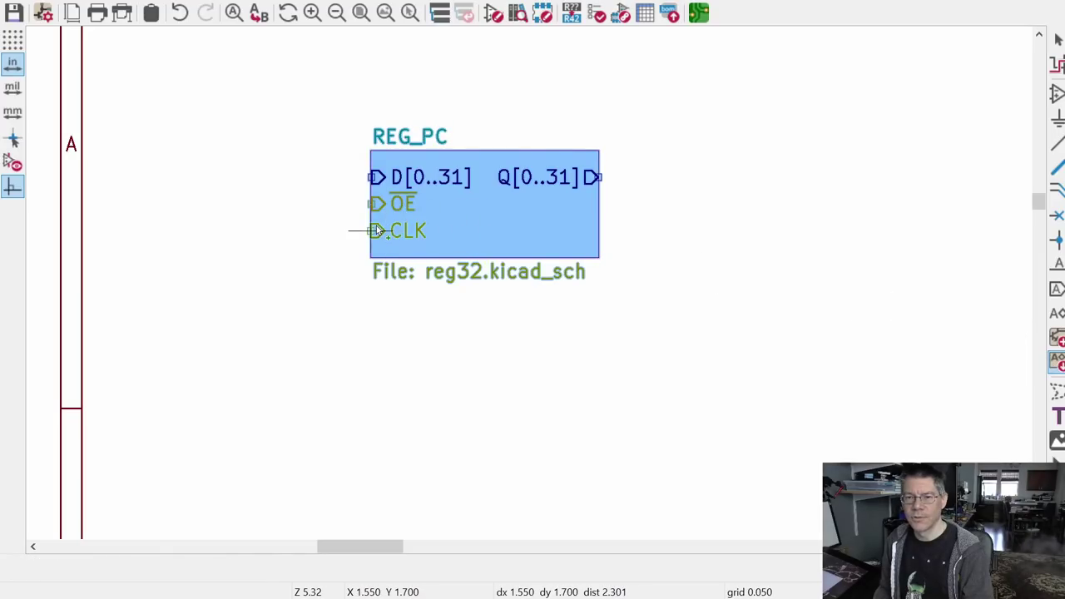
left_click(370, 230)
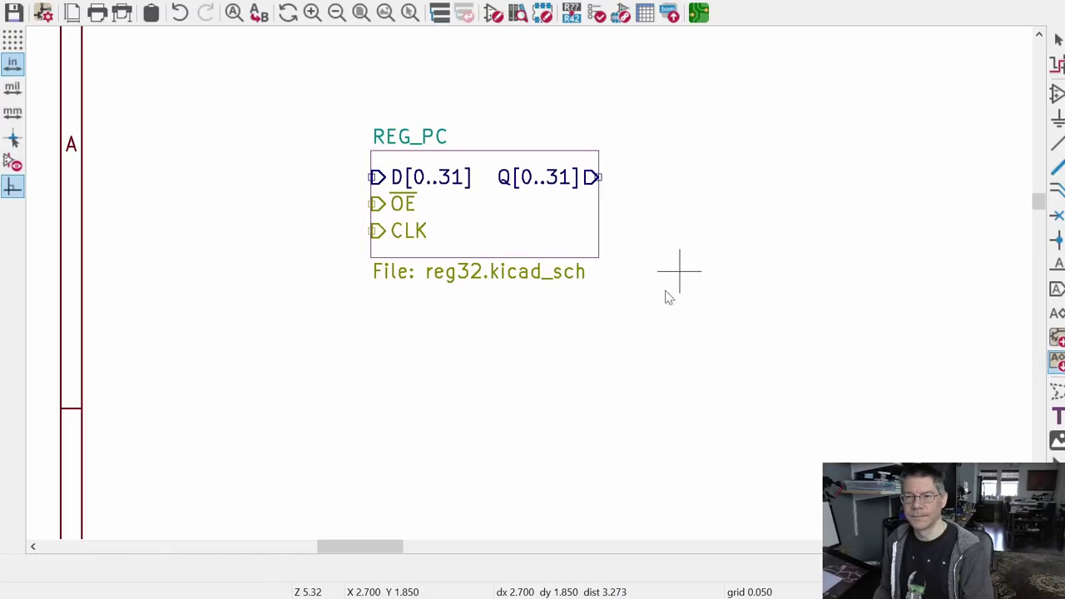
Step: Draw a second hierarchical sheet directly below REG_PC with the same width and name it BUFF_PC
left_click(1055, 339)
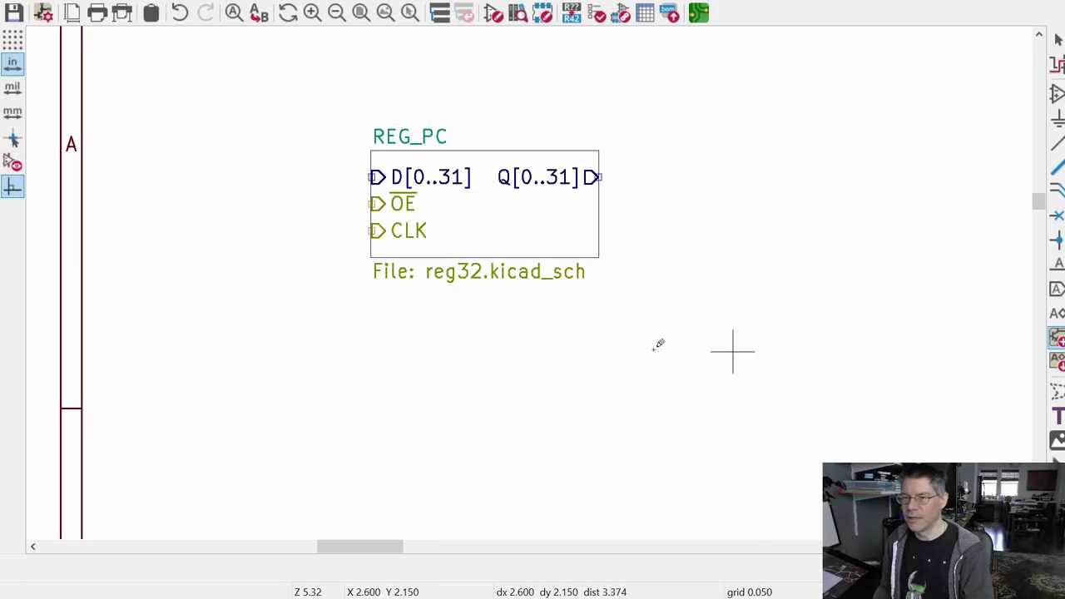
left_click(371, 313)
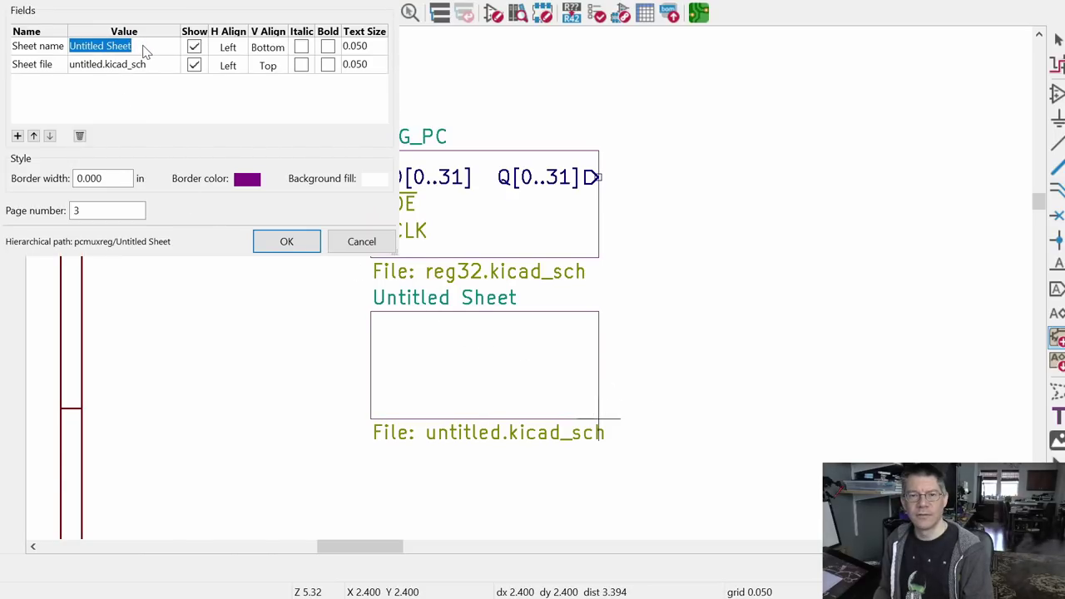
left_click(143, 52)
left_click_drag(143, 51, 70, 50)
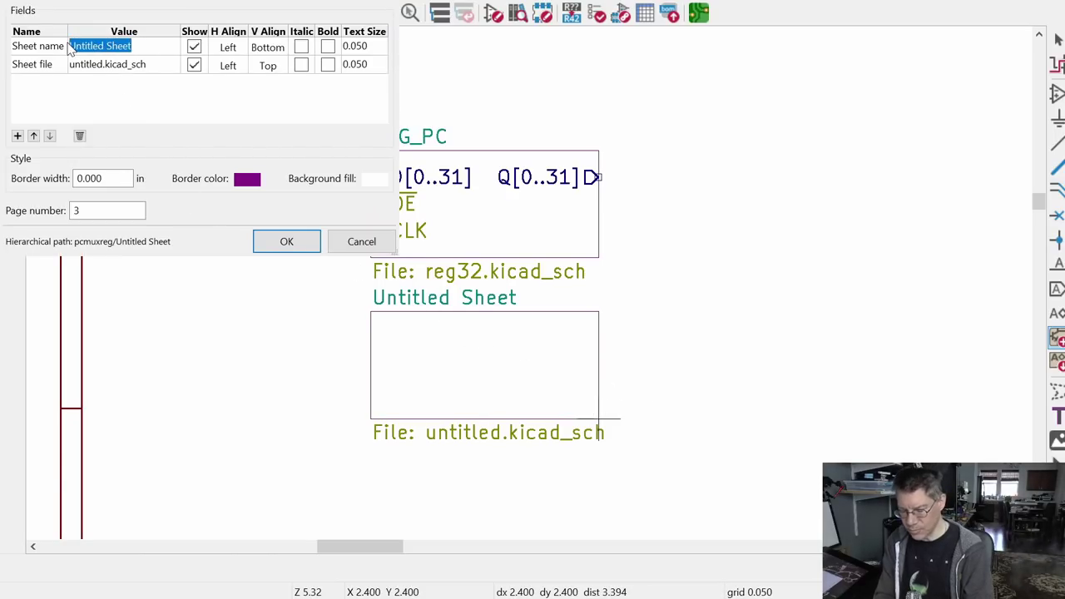
type("BUFF_PC")
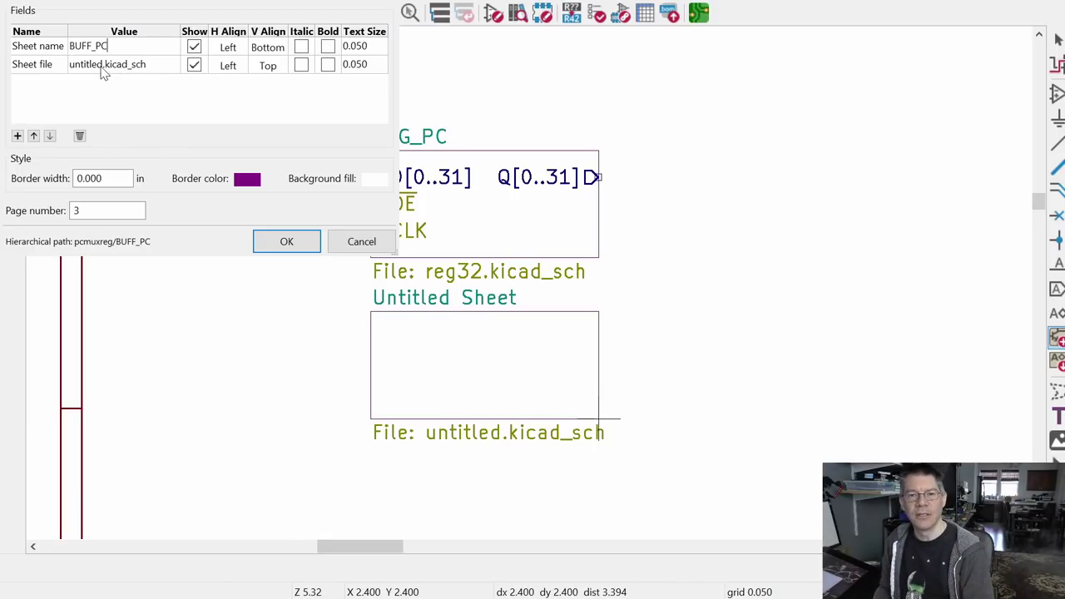
Step: Set the BUFF_PC sheet's file to buff32.kicad_sch and finish creating the sheet
left_click(100, 69)
left_click(101, 69)
left_click_drag(104, 73, 40, 68)
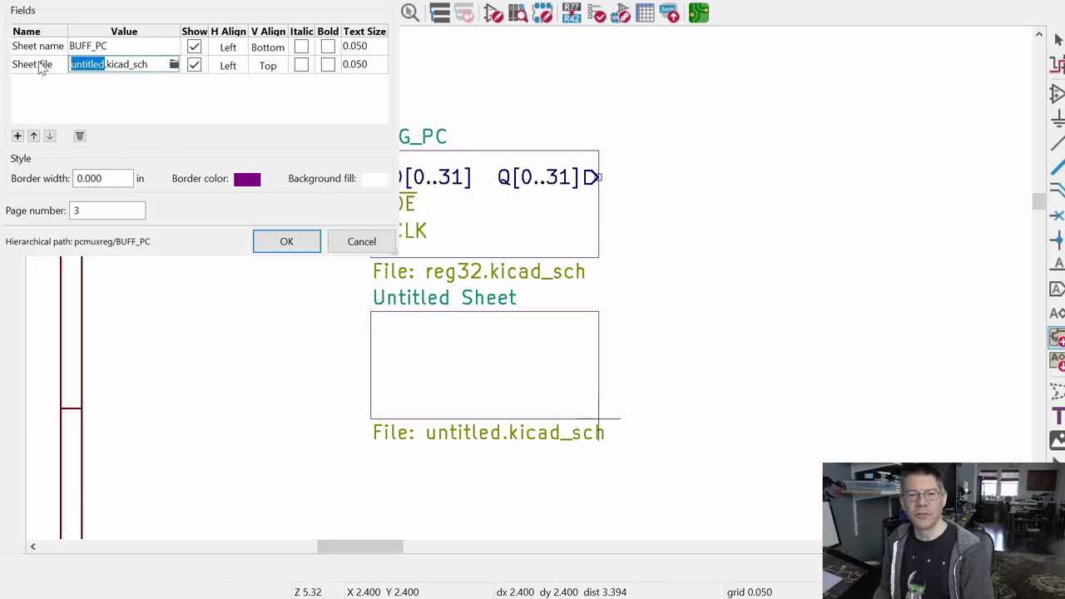
type("buff32")
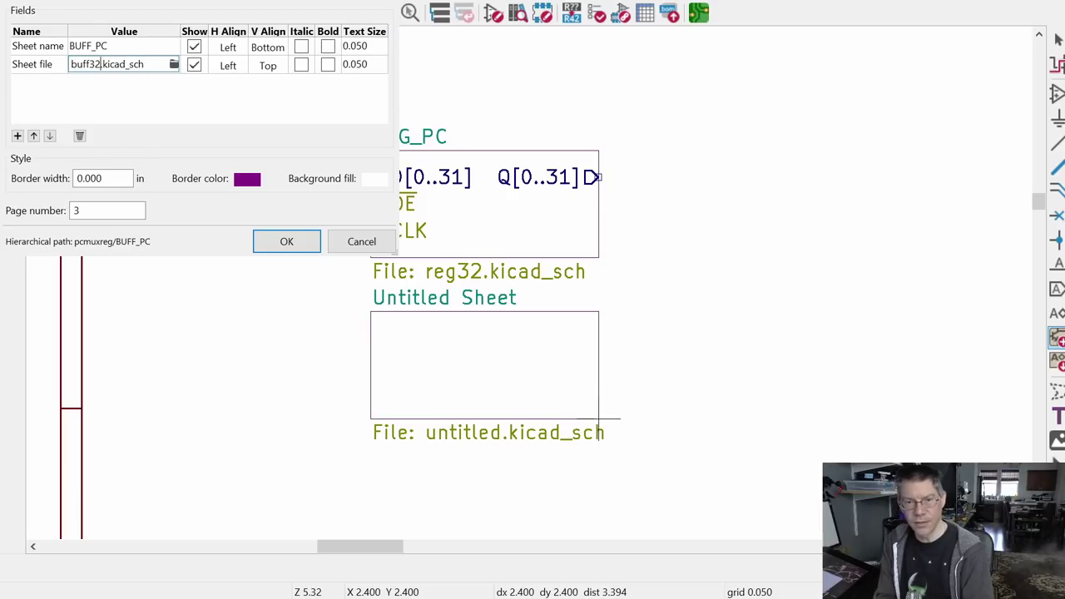
left_click(274, 243)
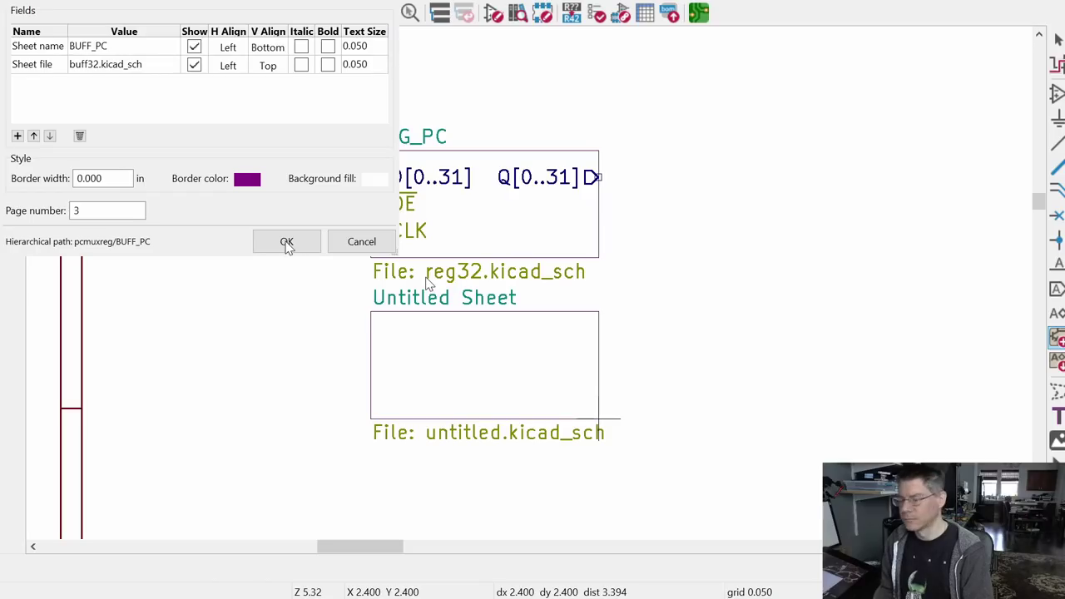
key("Return")
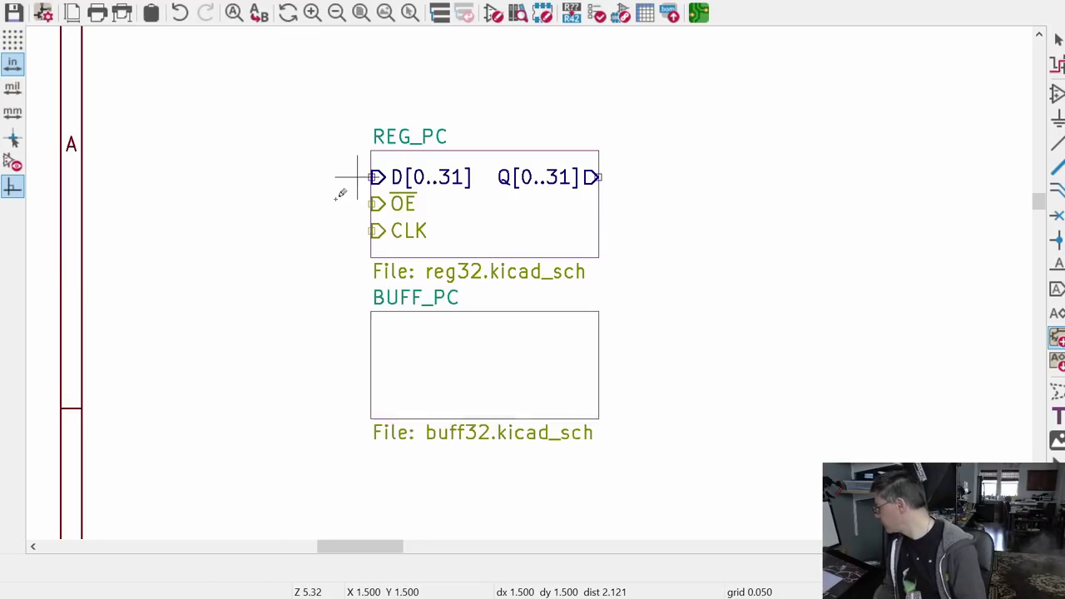
left_click(505, 363)
left_click(505, 364)
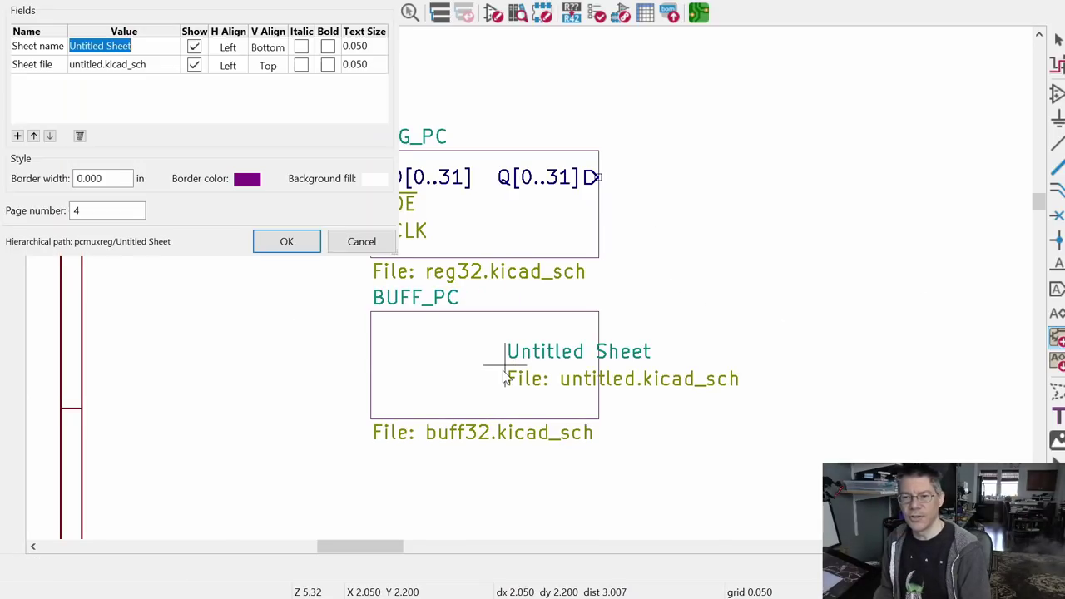
left_click(361, 241)
Step: Enter the BUFF_PC sheet and examine its two 74FCT16244 buffers and their bus and output-enable wiring
double_click(464, 366)
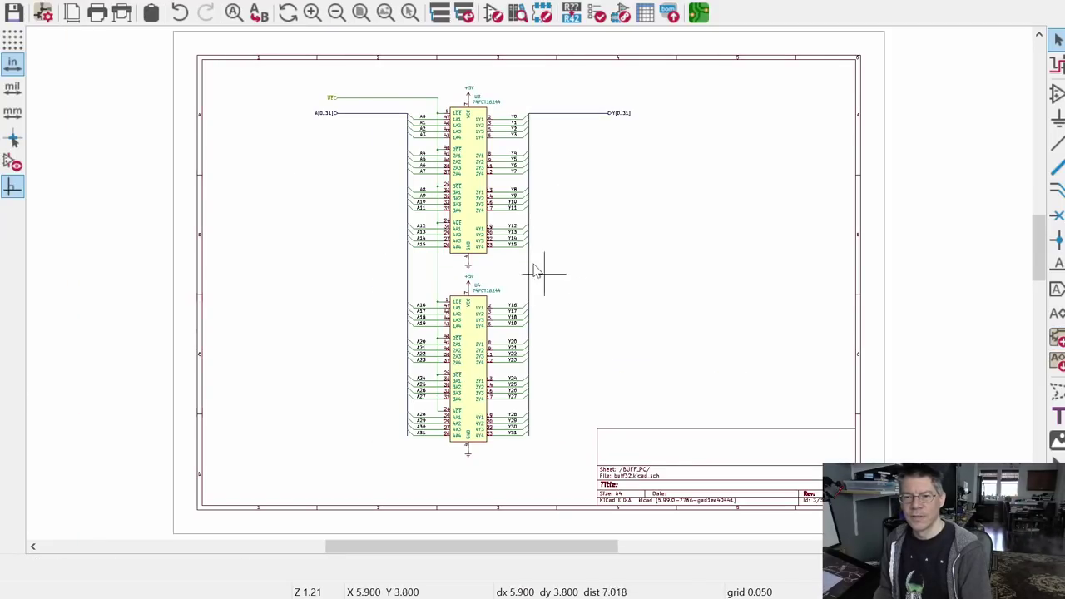
scroll(499, 114, "up", 4)
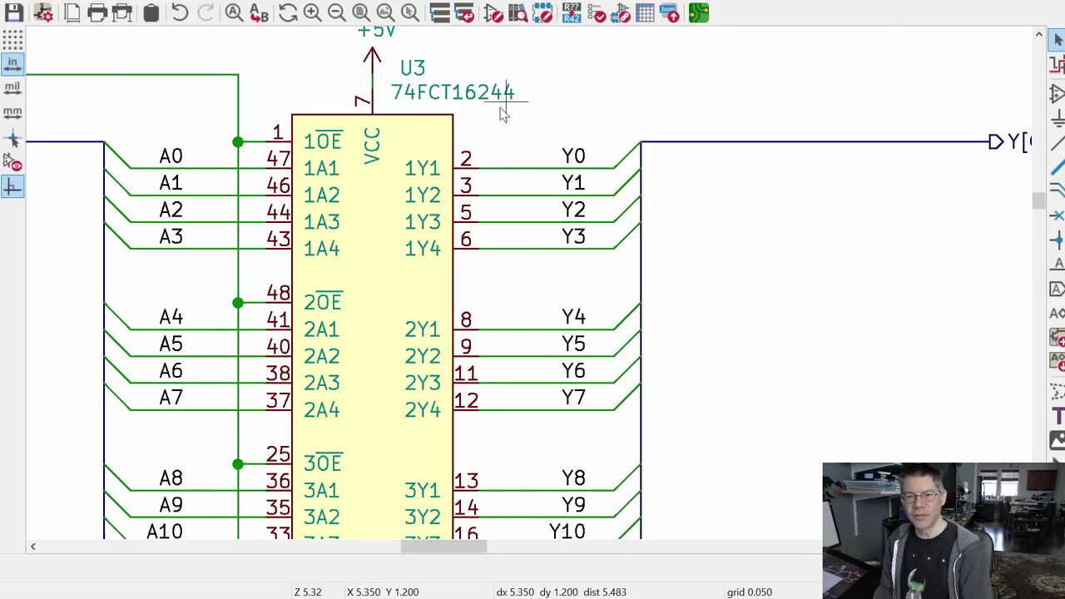
scroll(501, 114, "down", 3)
scroll(478, 133, "down", 1)
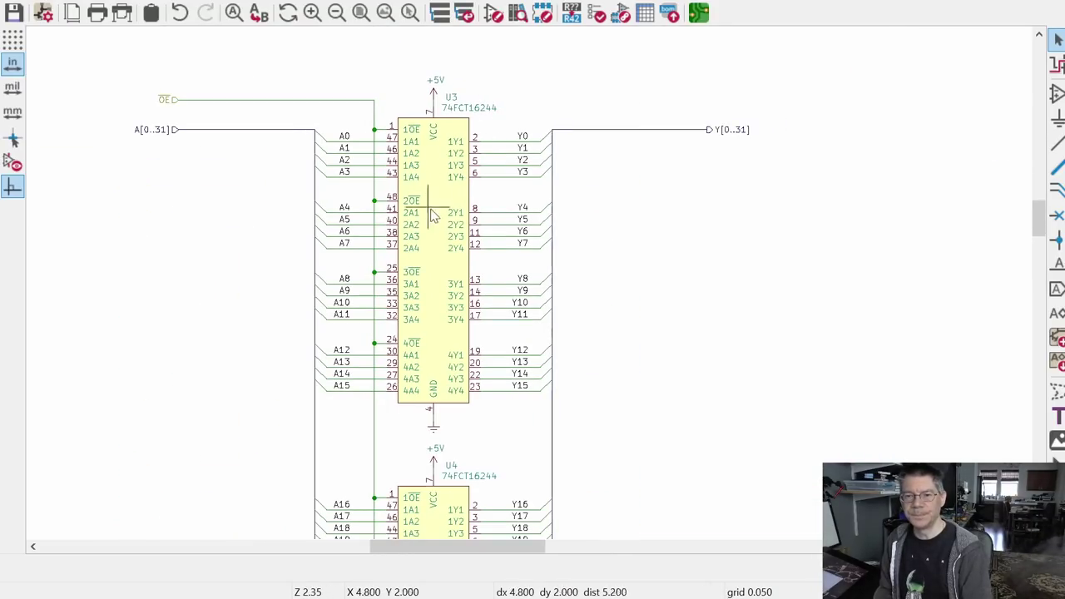
scroll(390, 341, "down", 3)
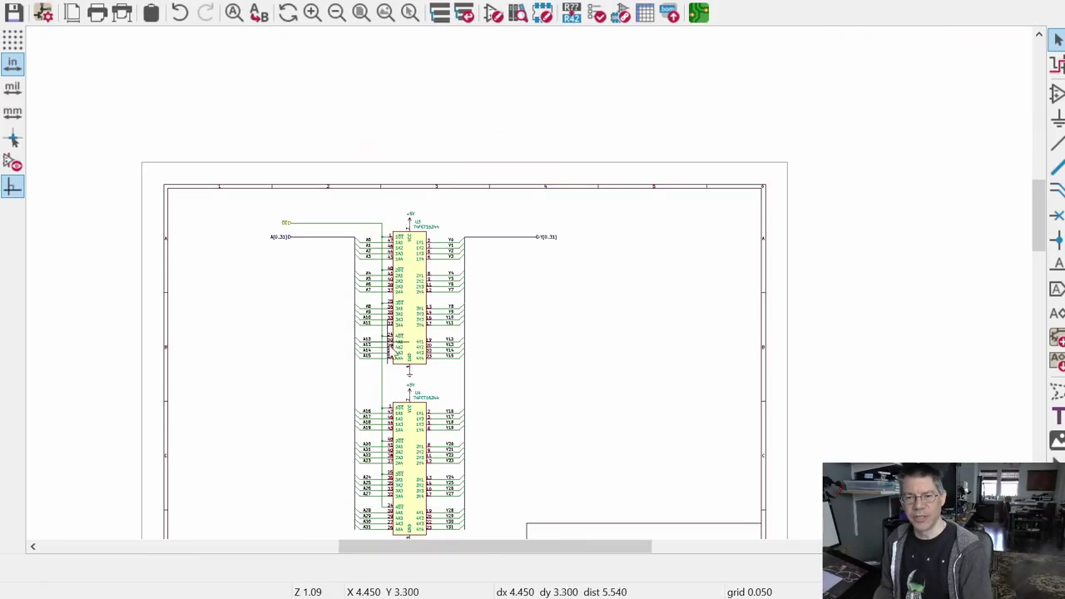
Step: Leave the buffer sheet and return to the parent schematic that holds REG_PC and BUFF_PC
scroll(302, 265, "up", 5)
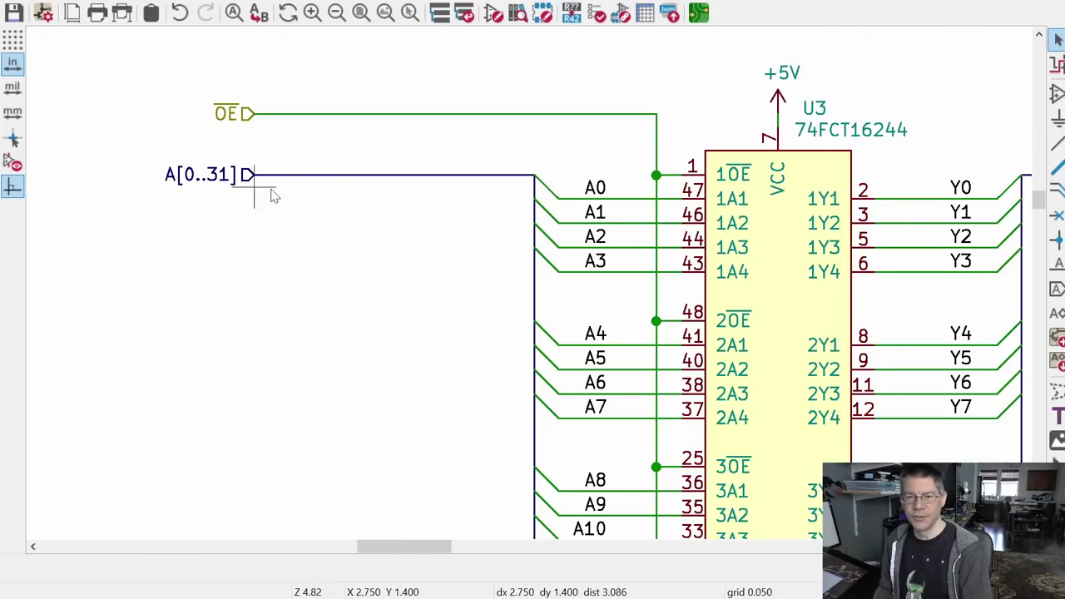
scroll(874, 191, "down", 3)
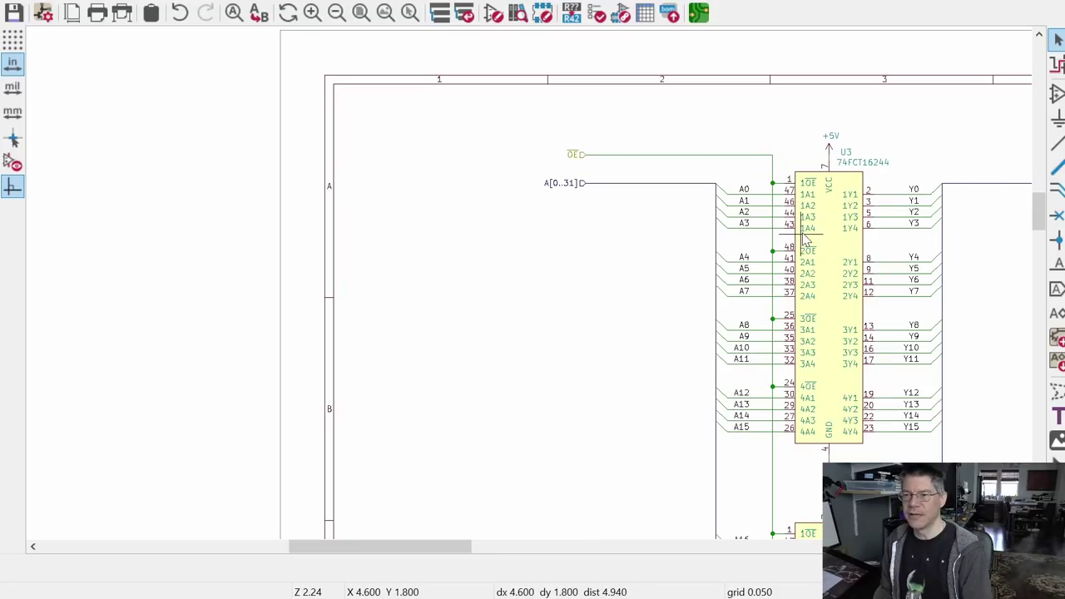
scroll(805, 238, "down", 1)
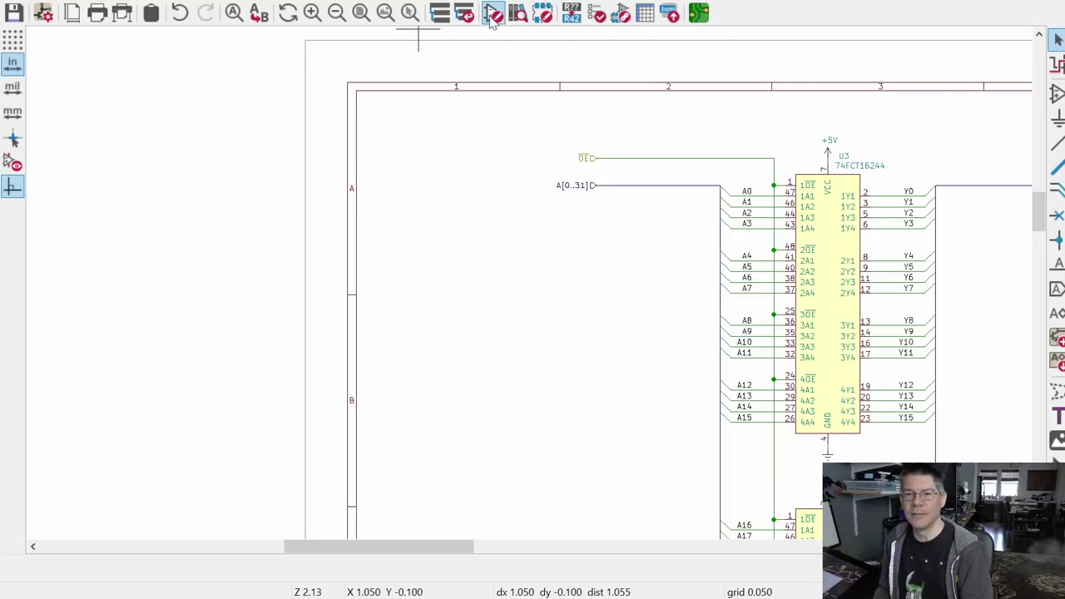
left_click(463, 18)
scroll(499, 325, "up", 3)
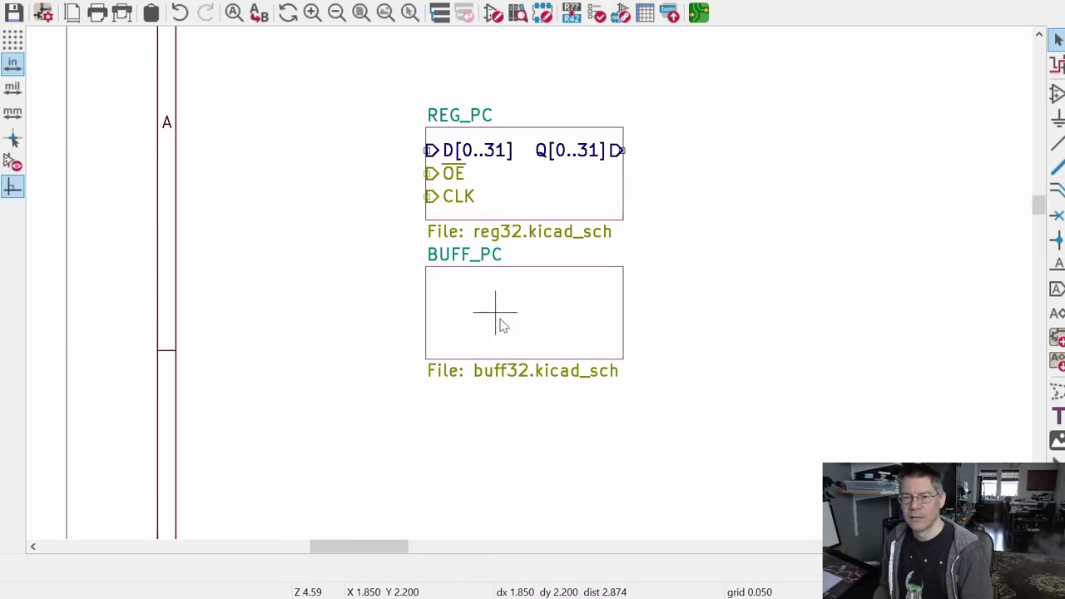
Step: Import BUFF_PC's sheet pins, placing A[0..31] above OE on its left edge and Y[0..31] on its right edge
left_click(1057, 366)
left_click(460, 294)
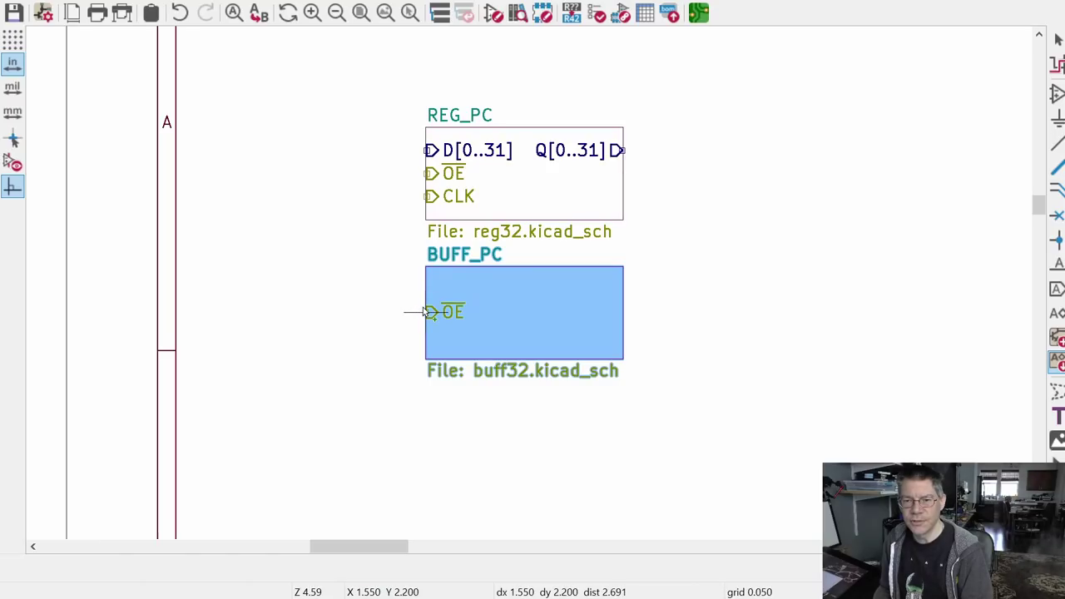
left_click(427, 312)
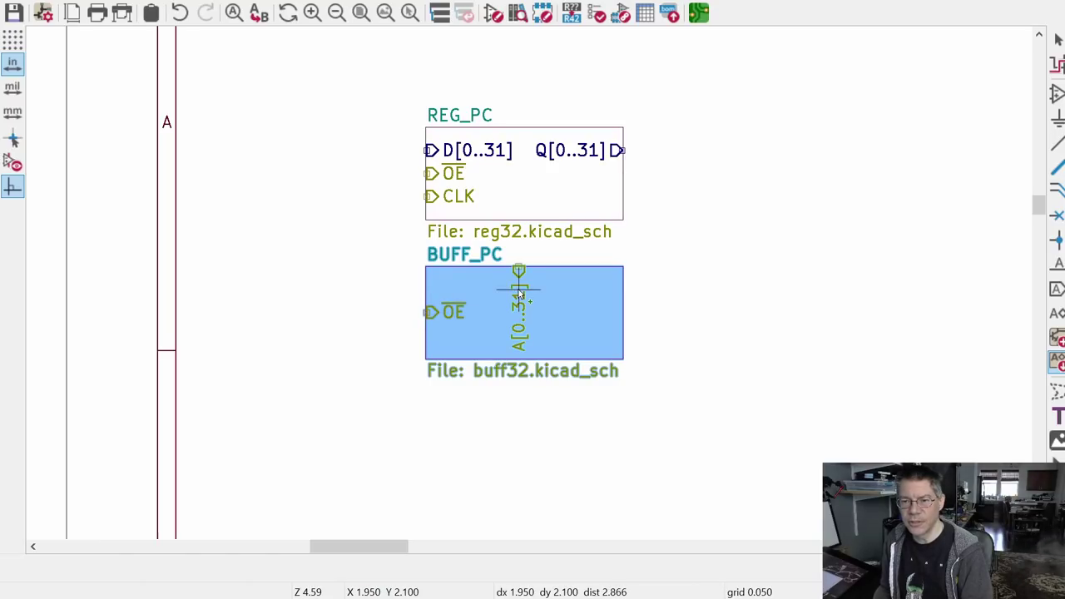
left_click(440, 289)
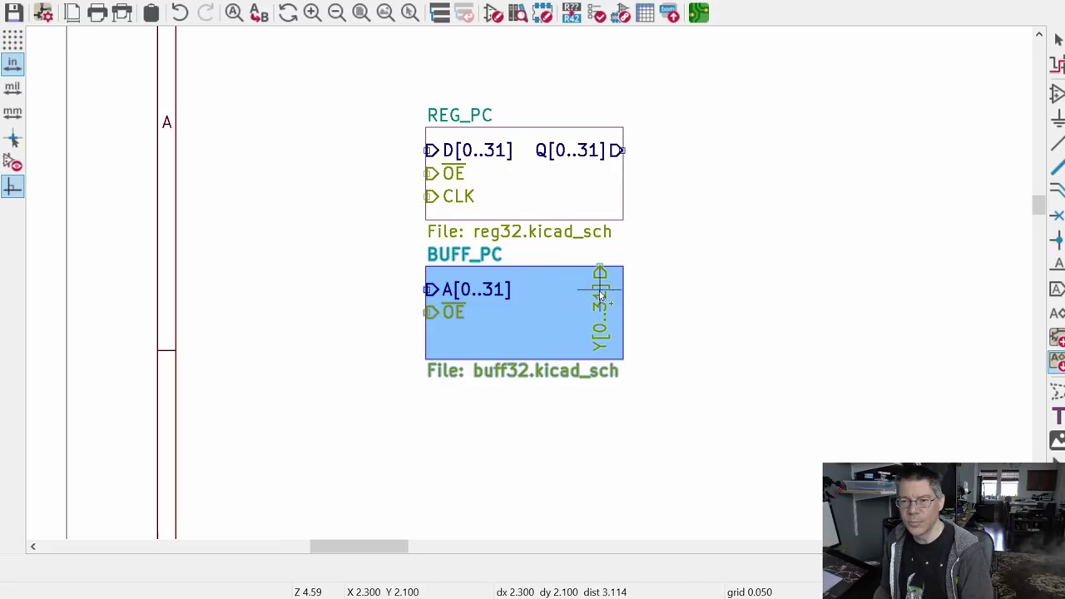
left_click(628, 289)
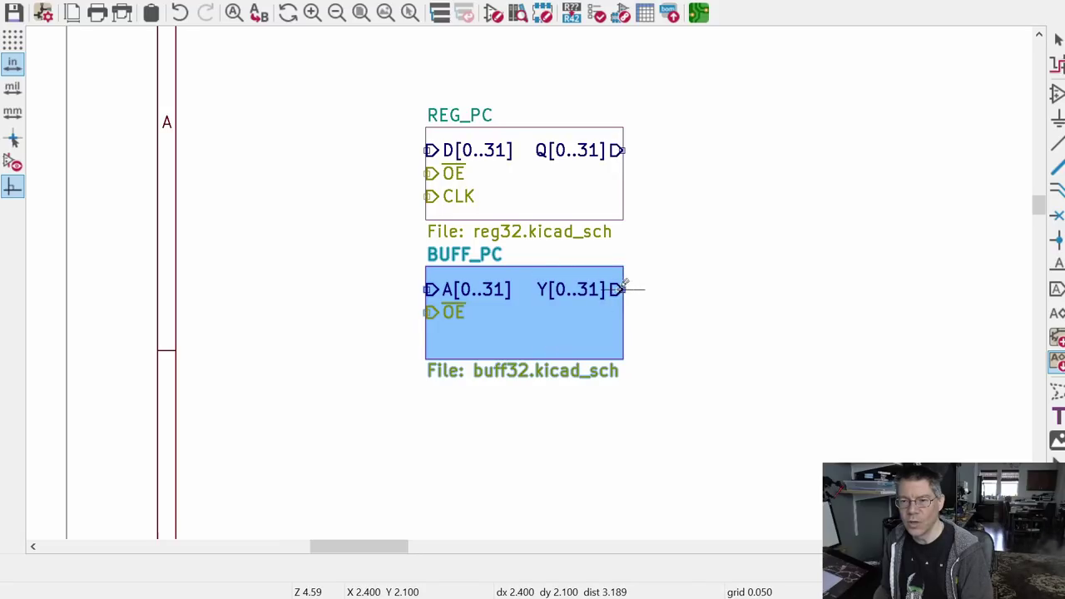
left_click(568, 329)
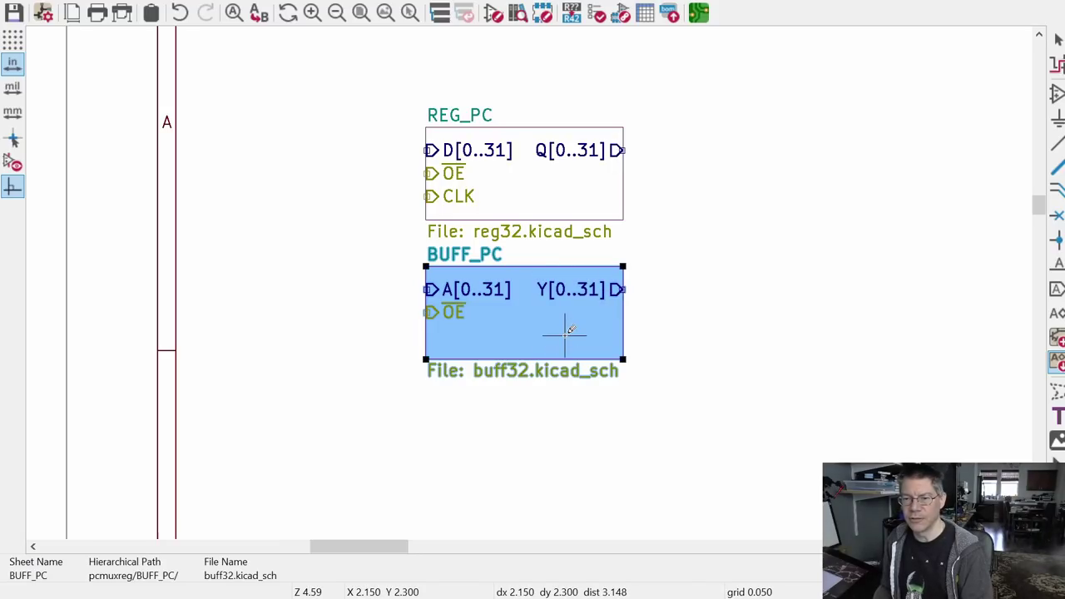
left_click(563, 333)
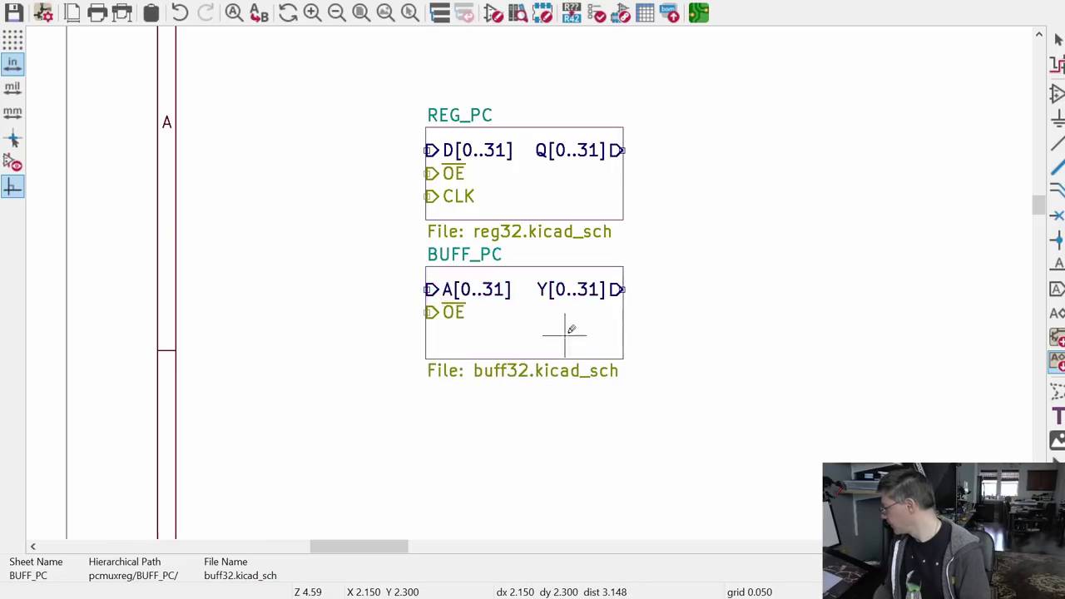
key("Escape")
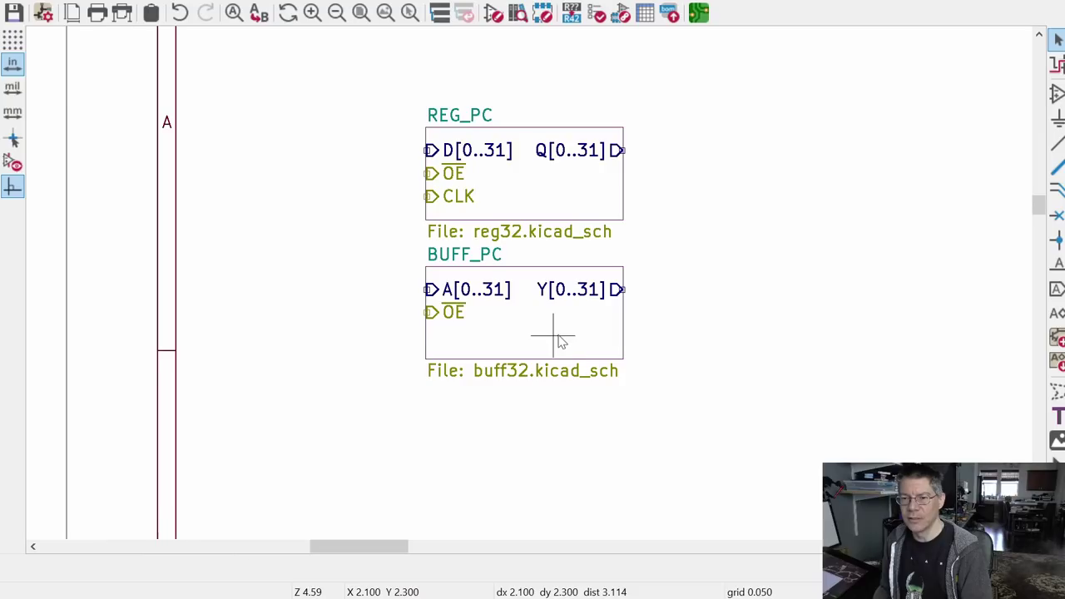
Step: Move BUFF_PC down to widen the gap below REG_PC, and stack two duplicates of it directly beneath
left_click_drag(557, 340, 554, 348)
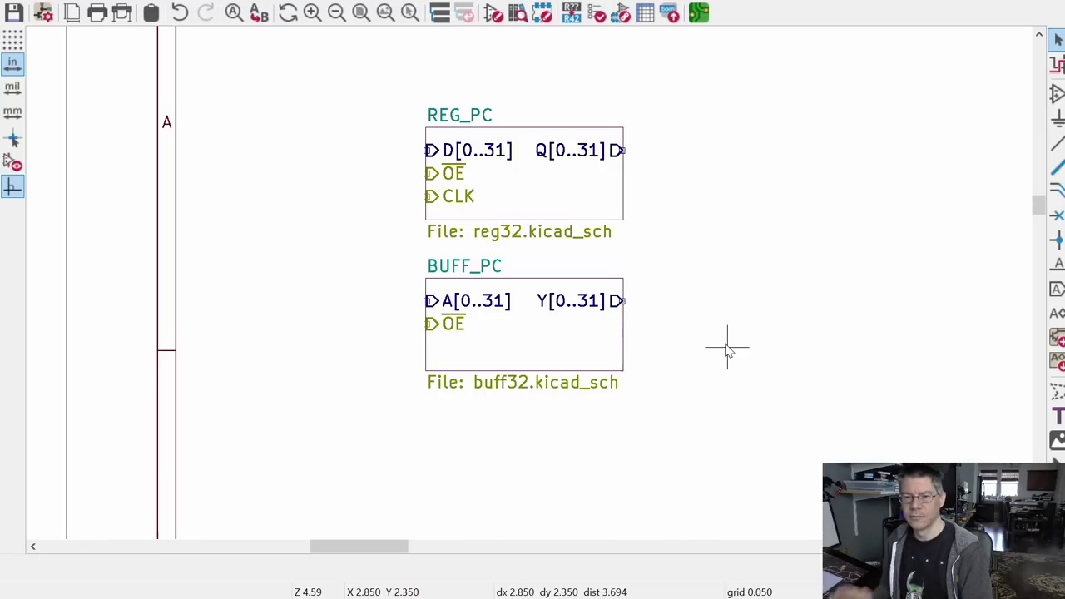
left_click_drag(563, 349, 542, 395)
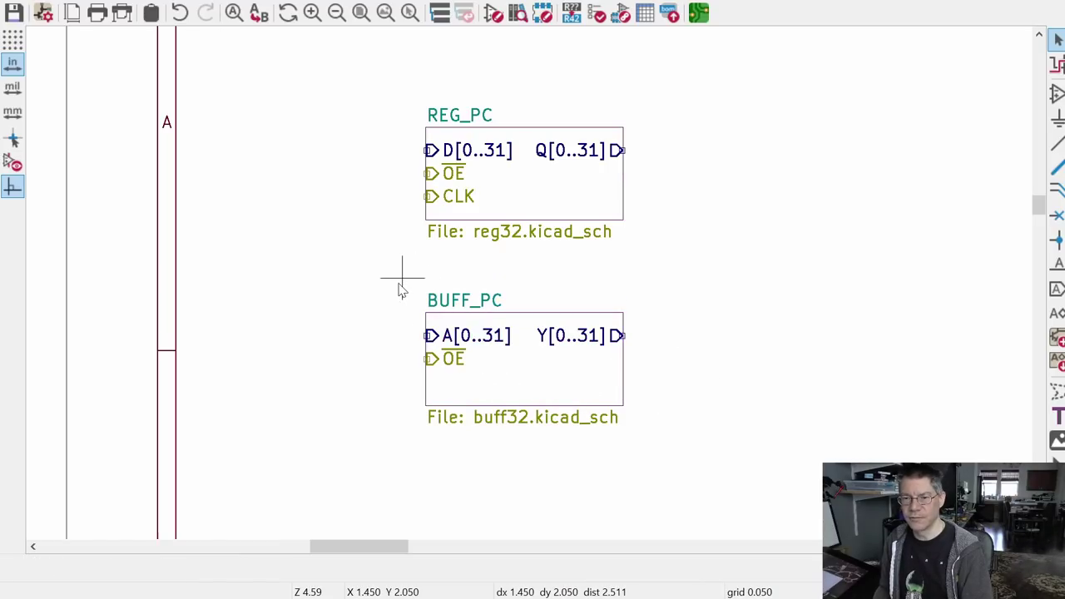
left_click_drag(398, 285, 691, 450)
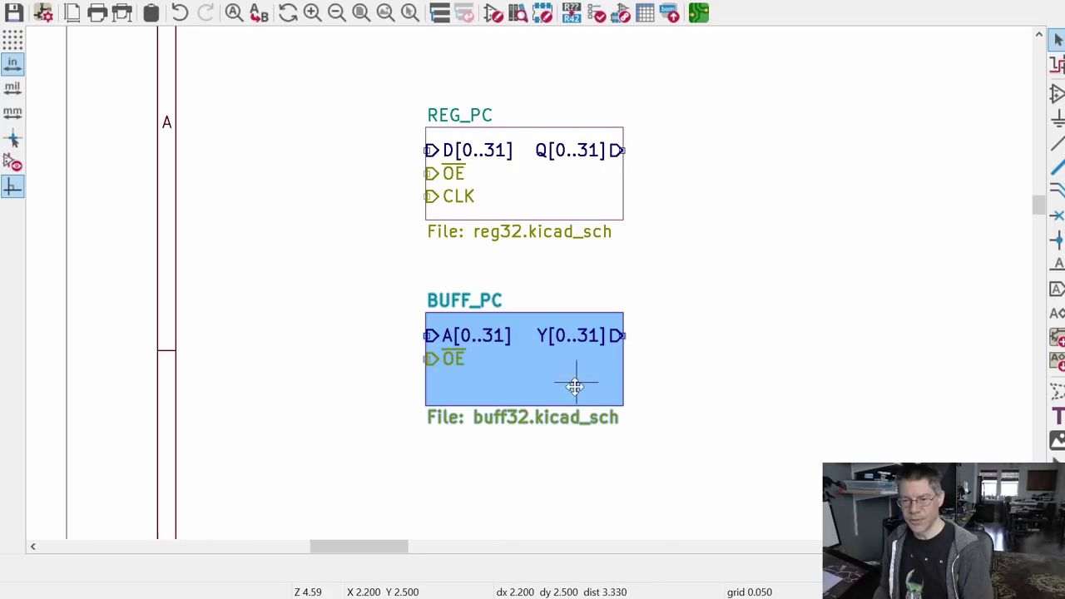
scroll(724, 290, "down", 3)
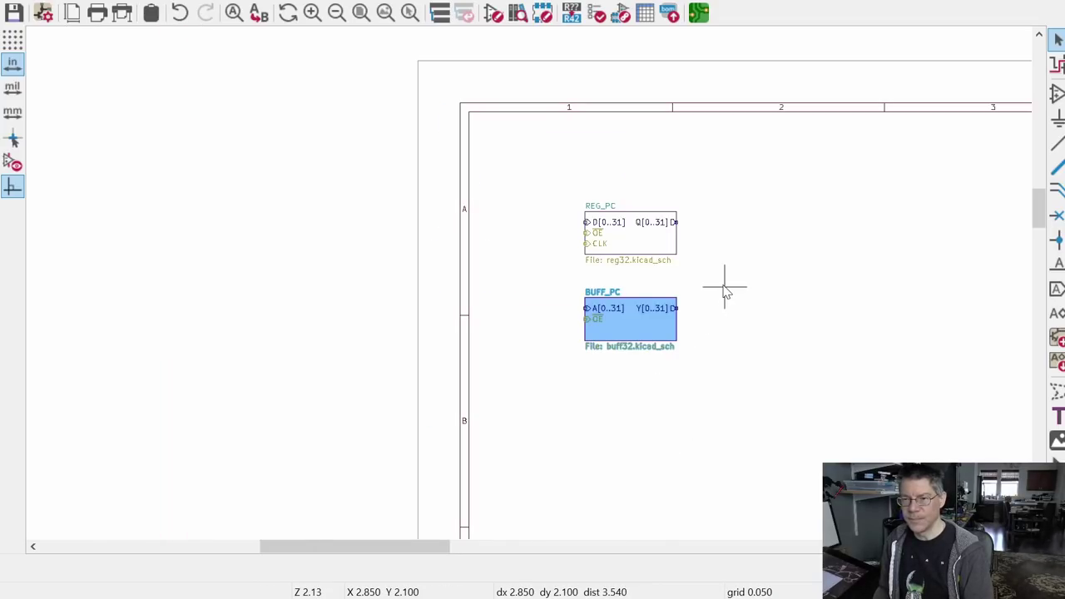
scroll(624, 400, "down", 1)
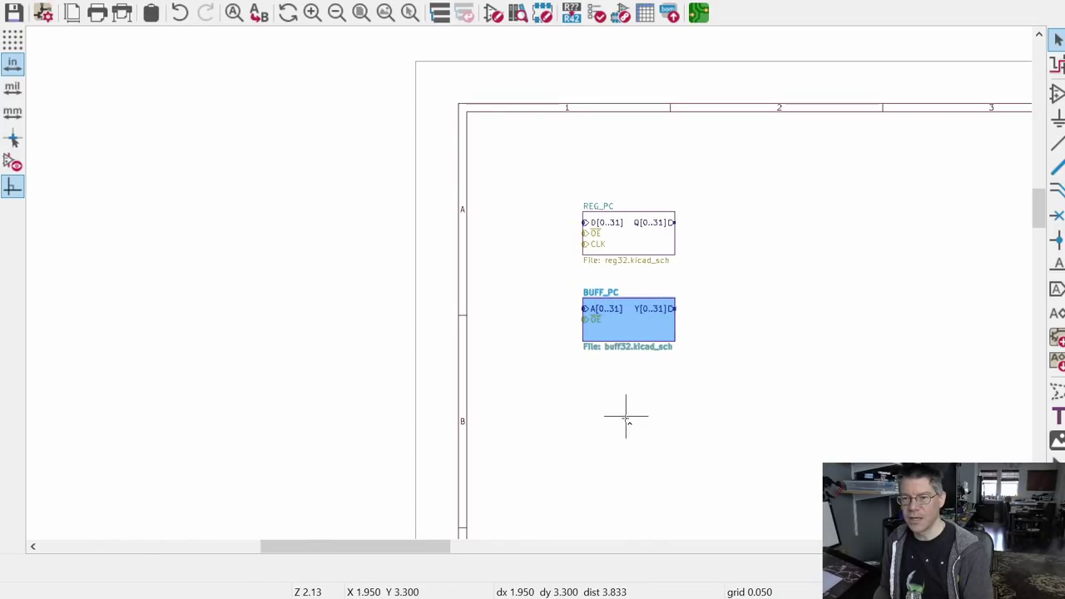
key("ctrl+d")
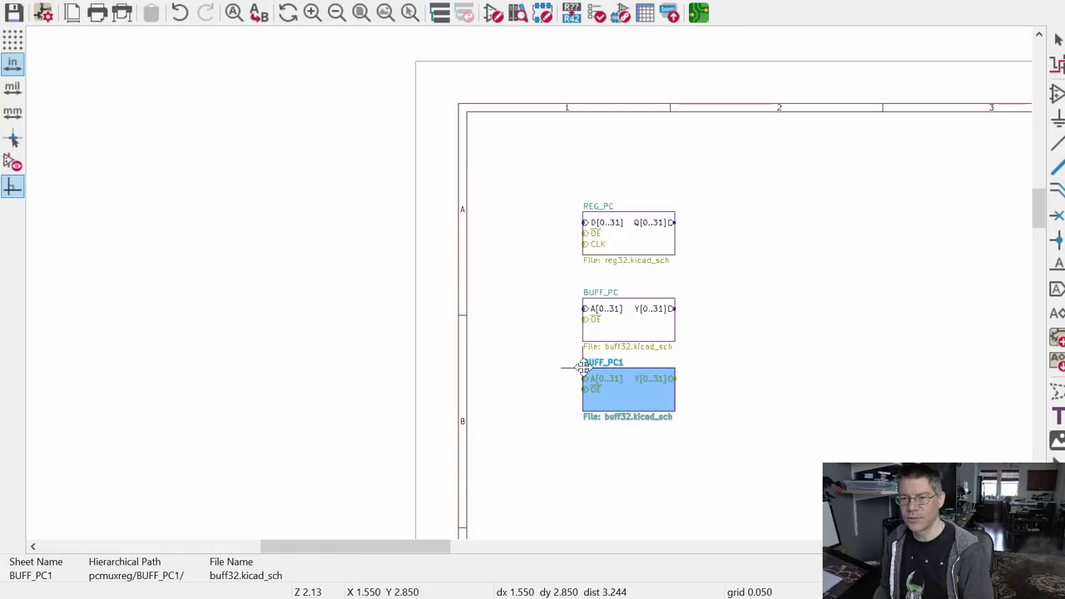
left_click(582, 367)
key("ctrl+d")
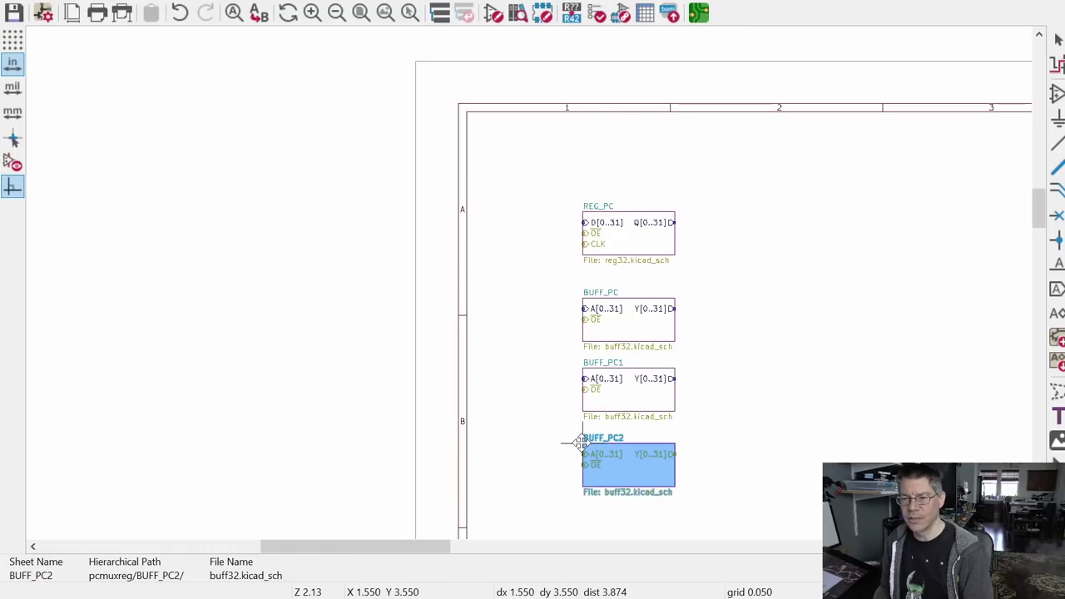
left_click(580, 439)
Step: Duplicate the three buffer sheets as a group and place the copies directly below them in the same column
scroll(726, 383, "down", 3)
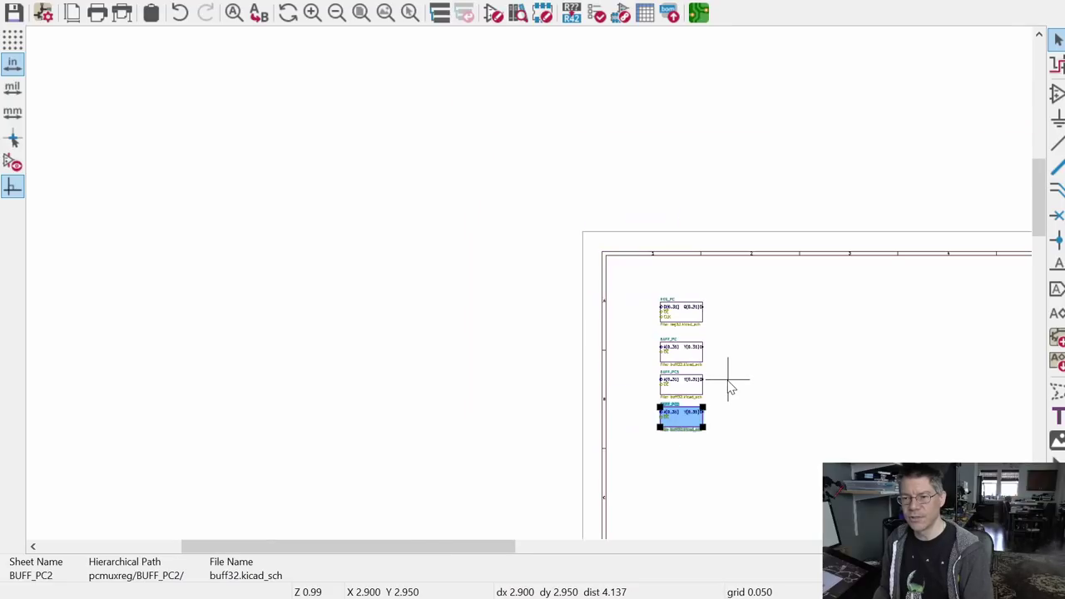
scroll(684, 468, "up", 3)
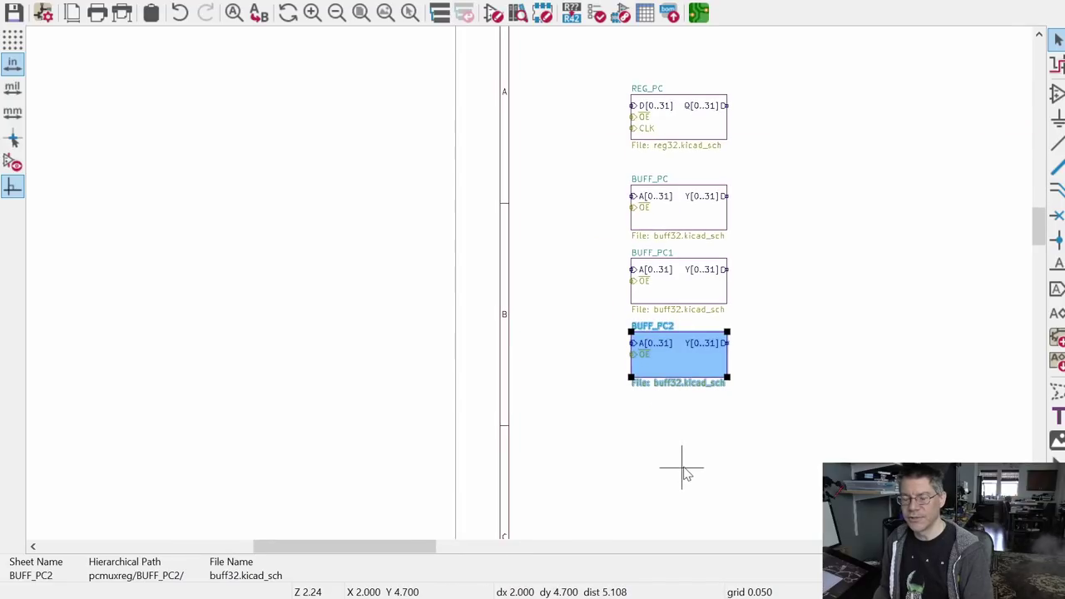
scroll(685, 473, "down", 3)
middle_click_drag(706, 482, 604, 302)
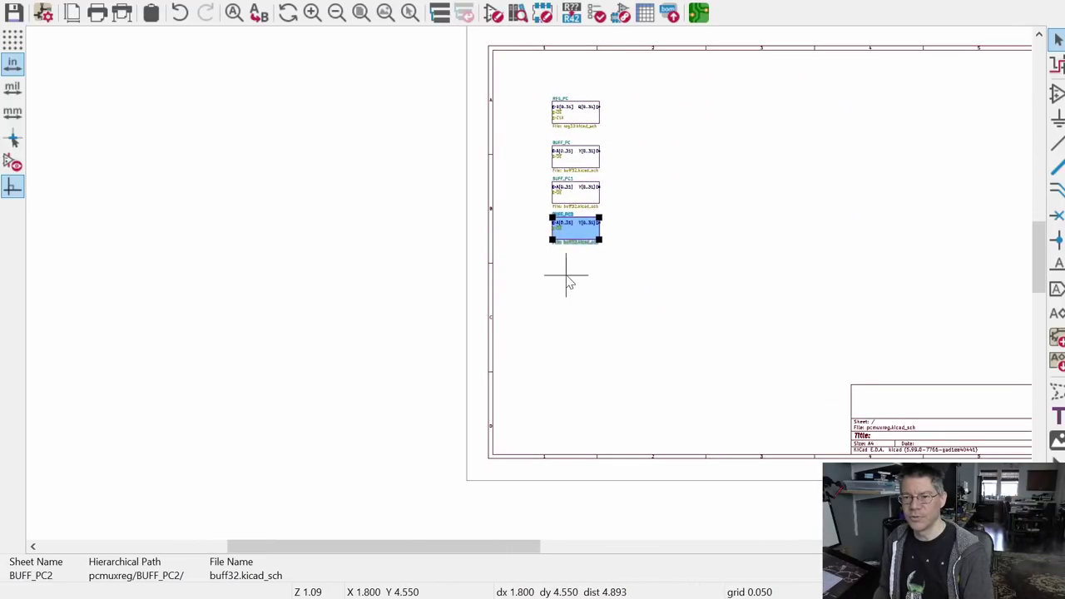
left_click_drag(527, 137, 629, 271)
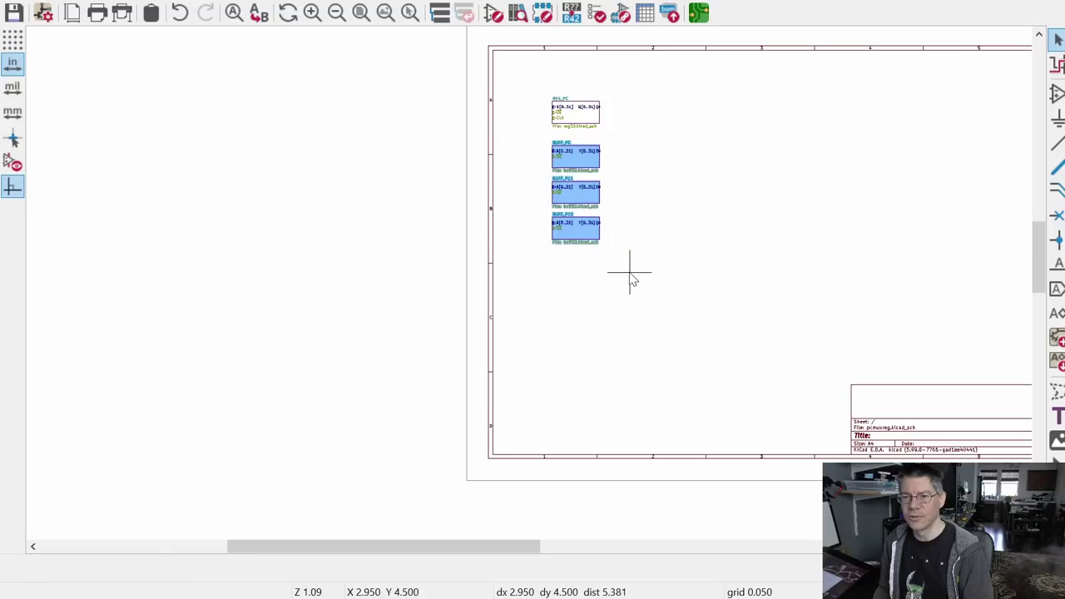
key("ctrl+d")
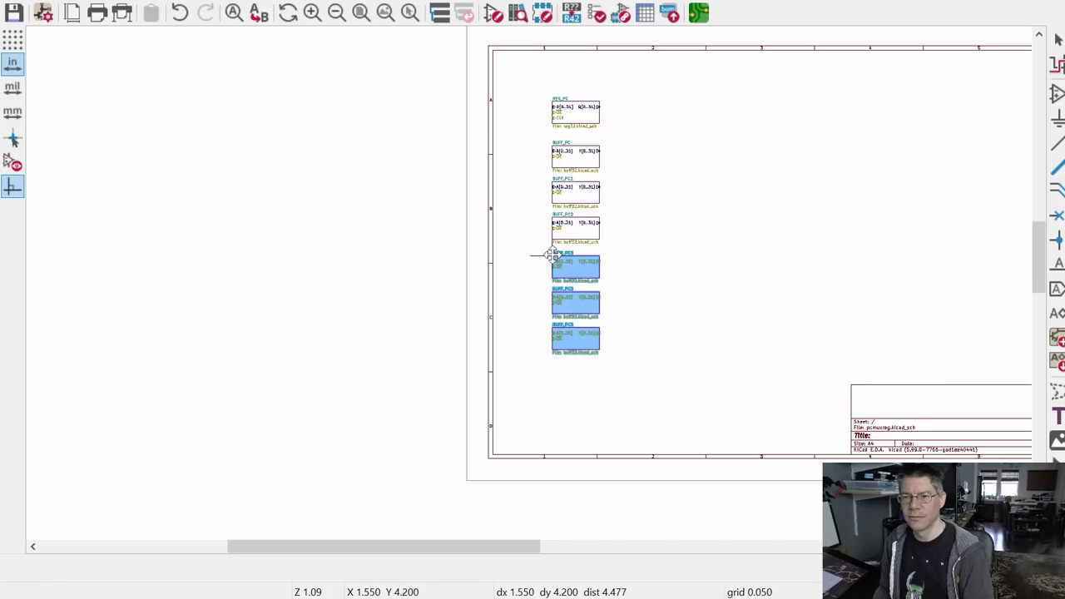
left_click(551, 246)
left_click(657, 254)
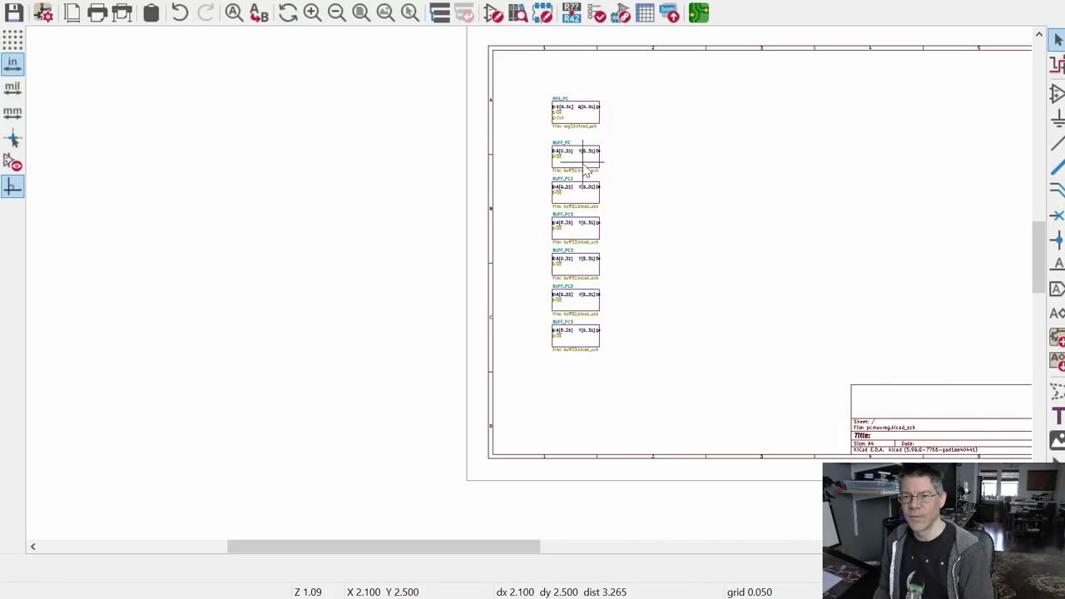
Step: Rename the second buffer sheet, BUFF_PC1, as BUFF_PC+4
scroll(587, 170, "up", 5)
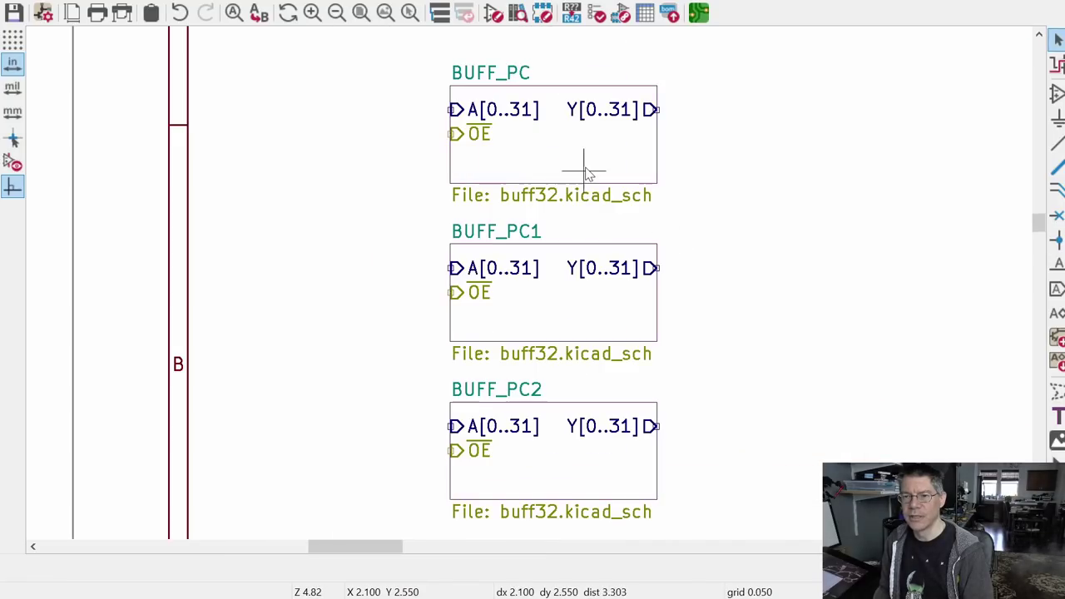
double_click(511, 233)
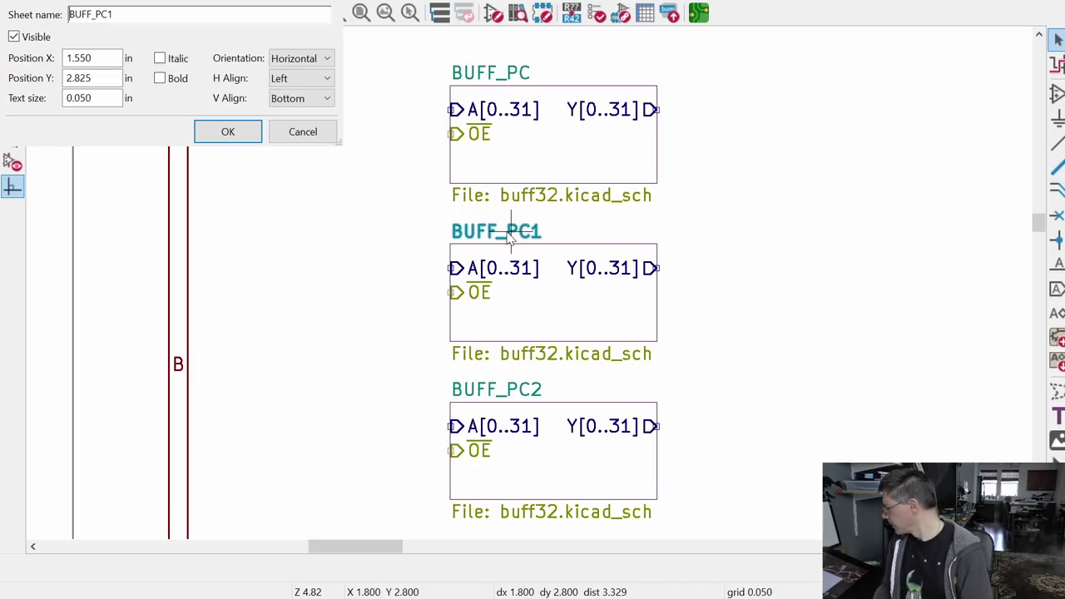
key("Return")
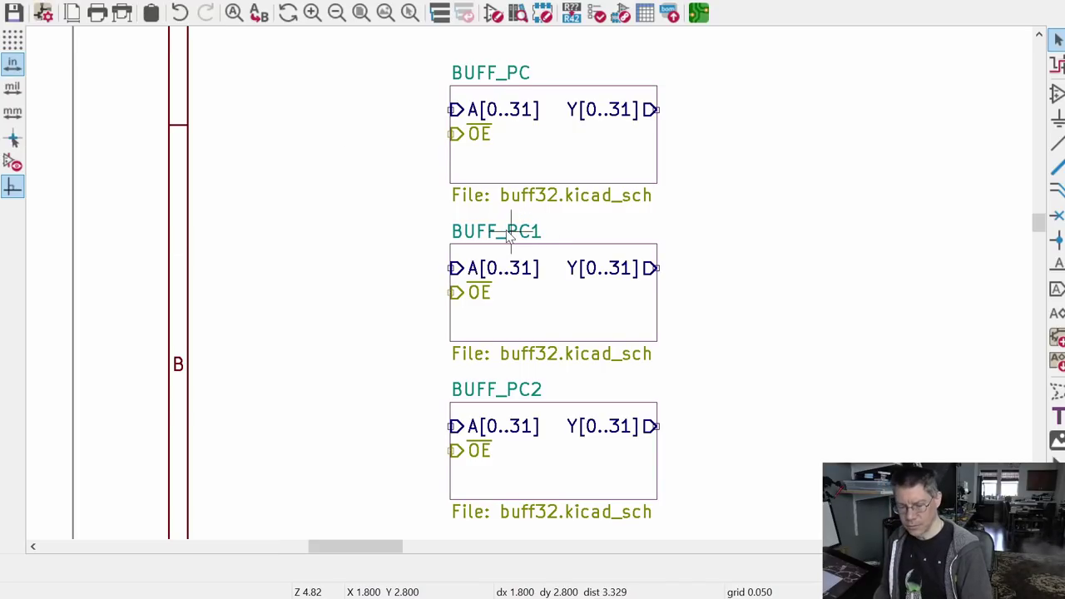
left_click(511, 233)
double_click(511, 233)
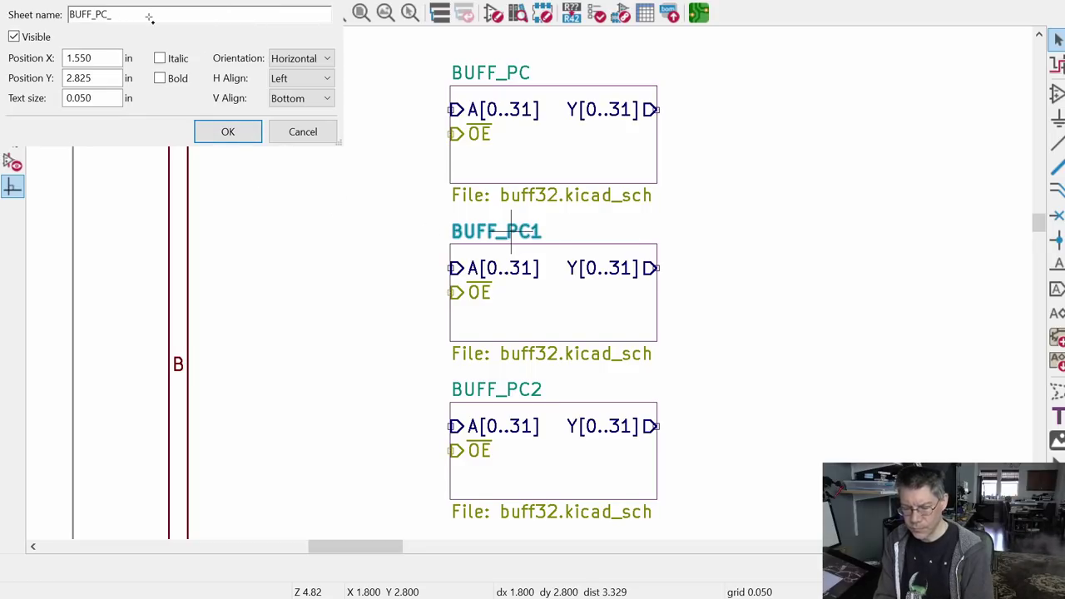
key("BackSpace")
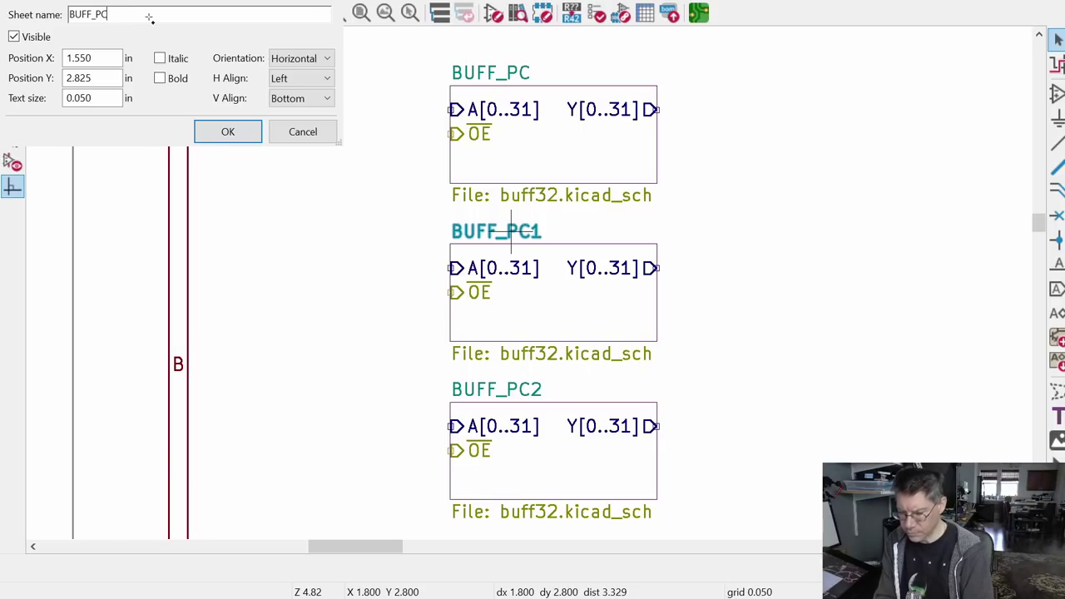
type("+4")
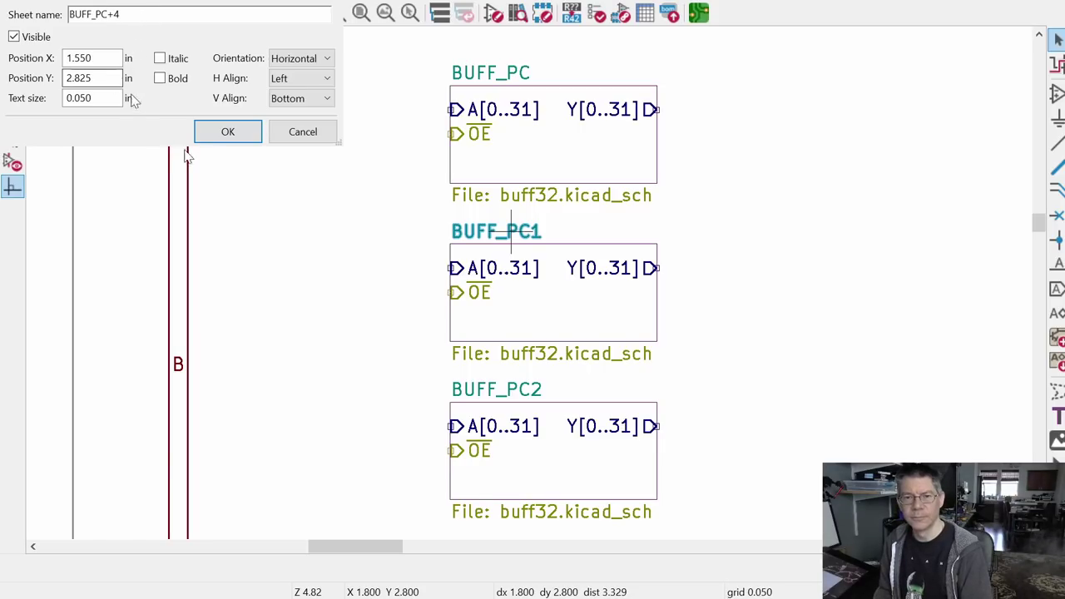
key("Return")
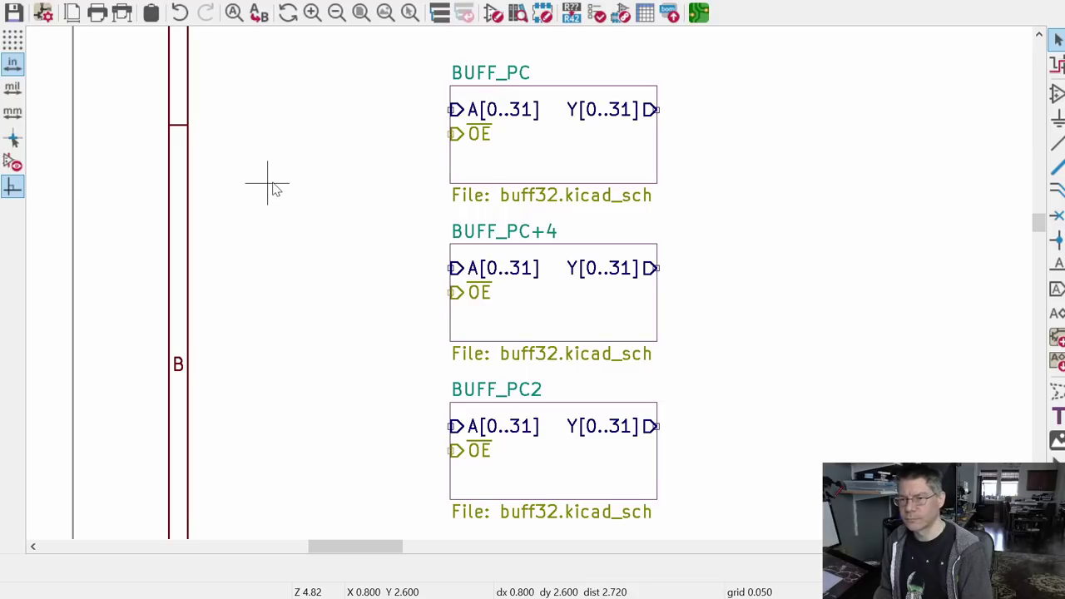
Step: Rename the third buffer sheet, BUFF_PC2, as BUFF_X
left_click(526, 398)
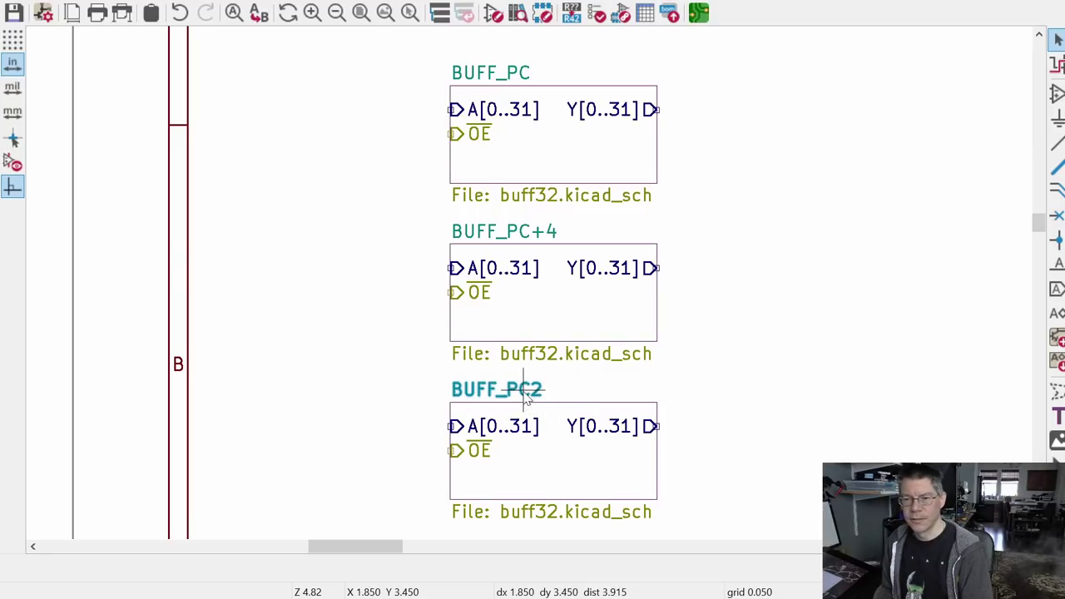
key("e")
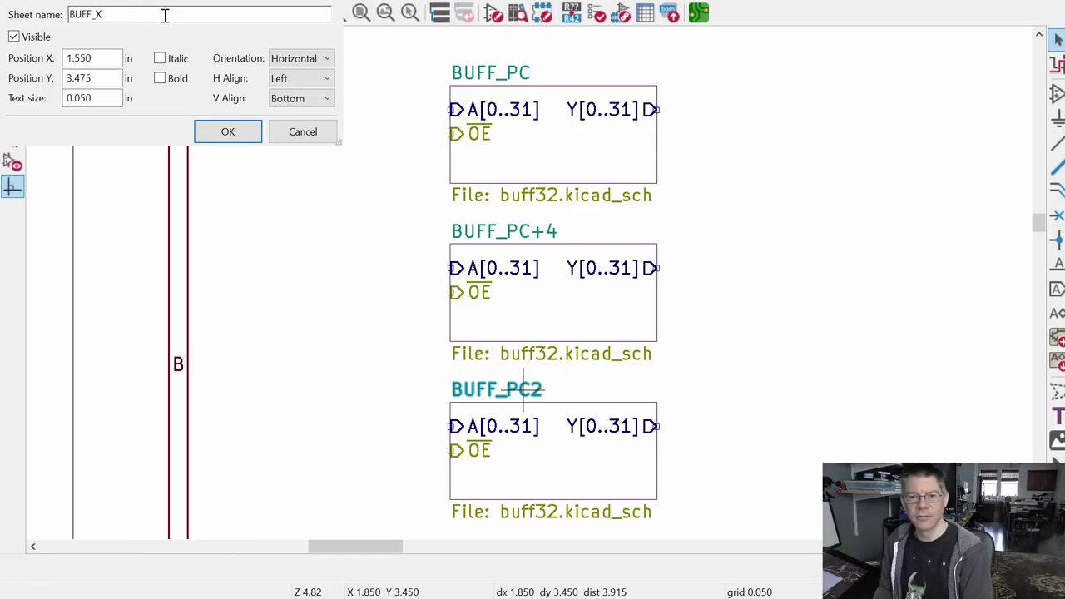
type("BUFF_X")
left_click(228, 131)
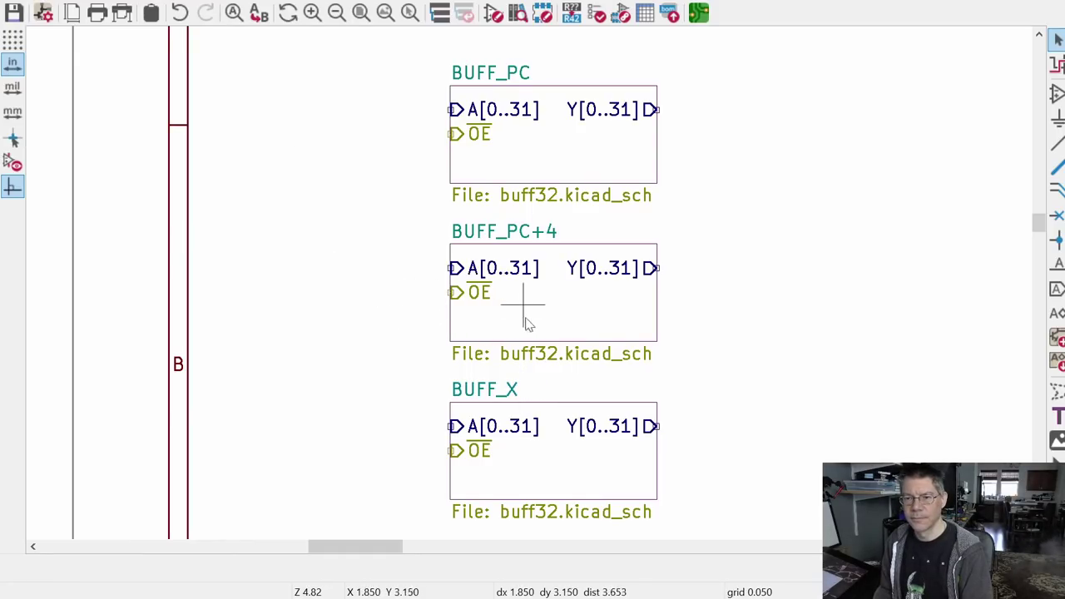
scroll(525, 322, "down", 3)
left_click(522, 287)
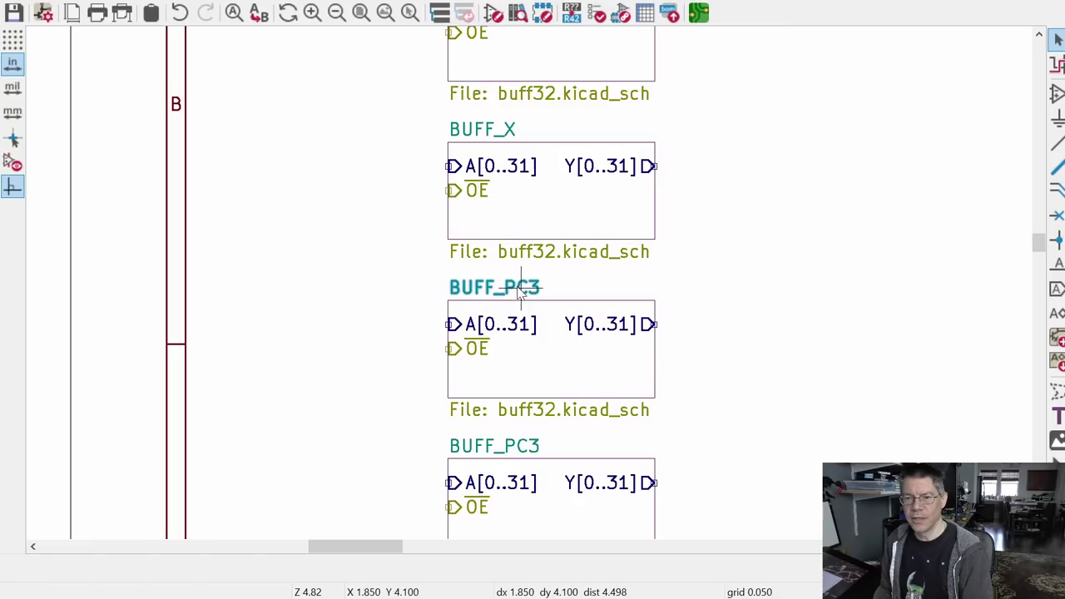
key("e")
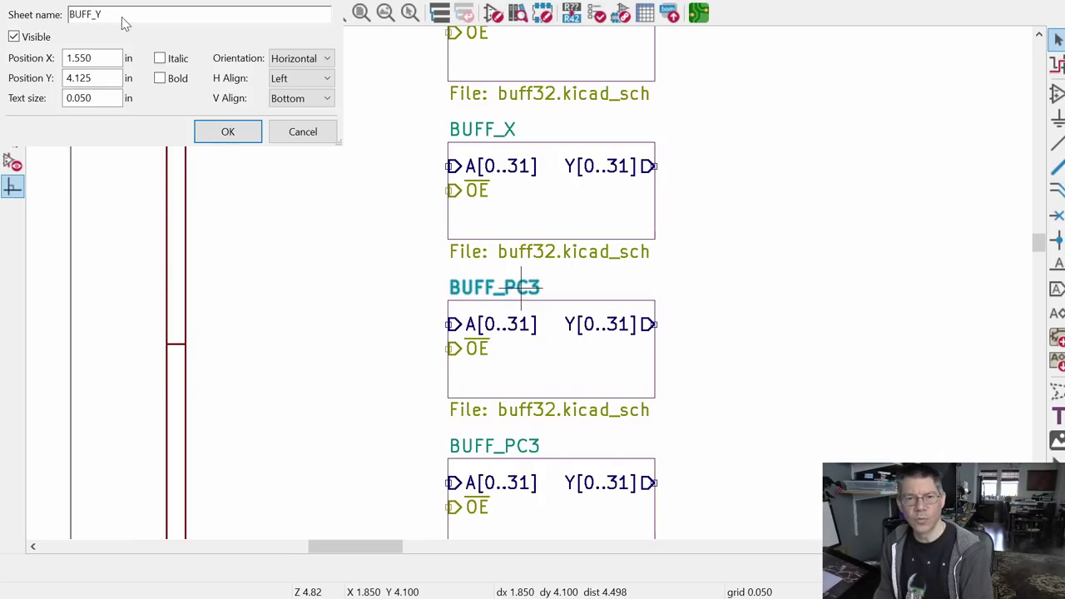
key("Return")
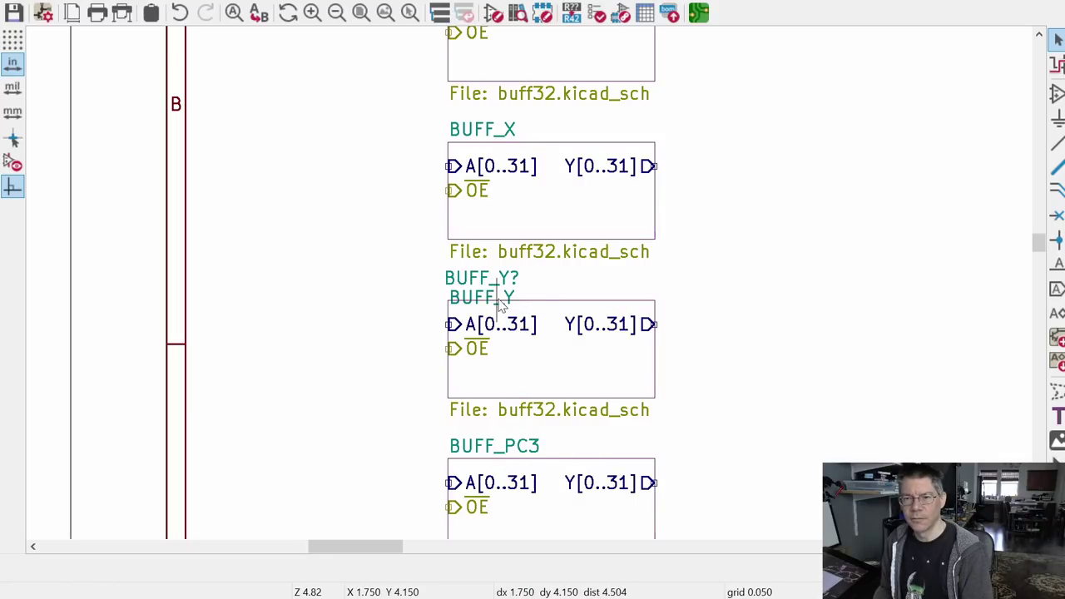
key("ctrl+z")
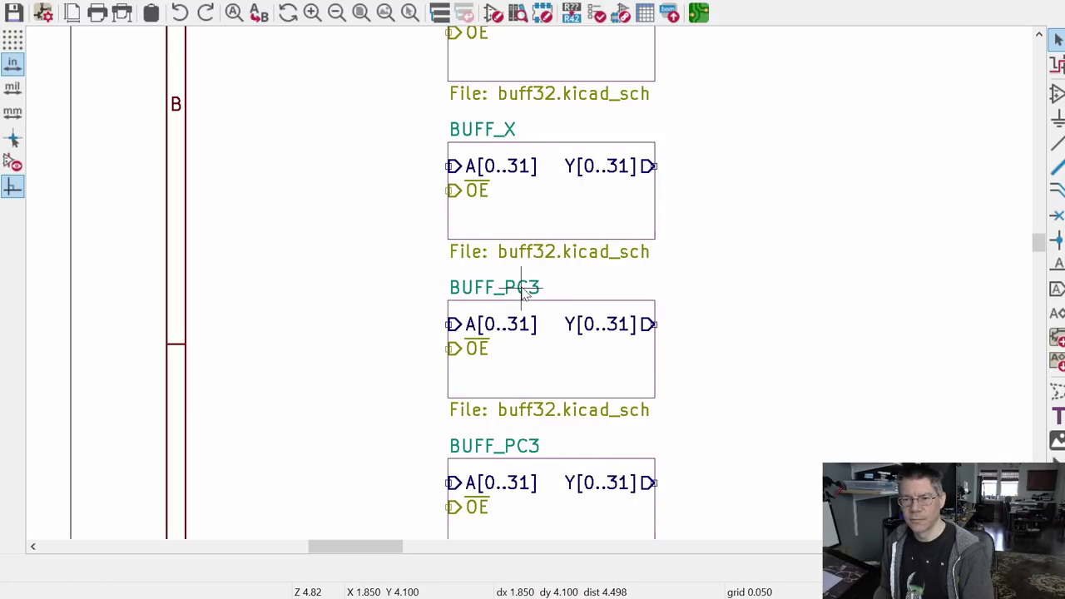
Step: Rename the fourth buffer sheet, below BUFF_X, as BUFF_Y and the fifth one as BUFF_MEMADDR
double_click(524, 291)
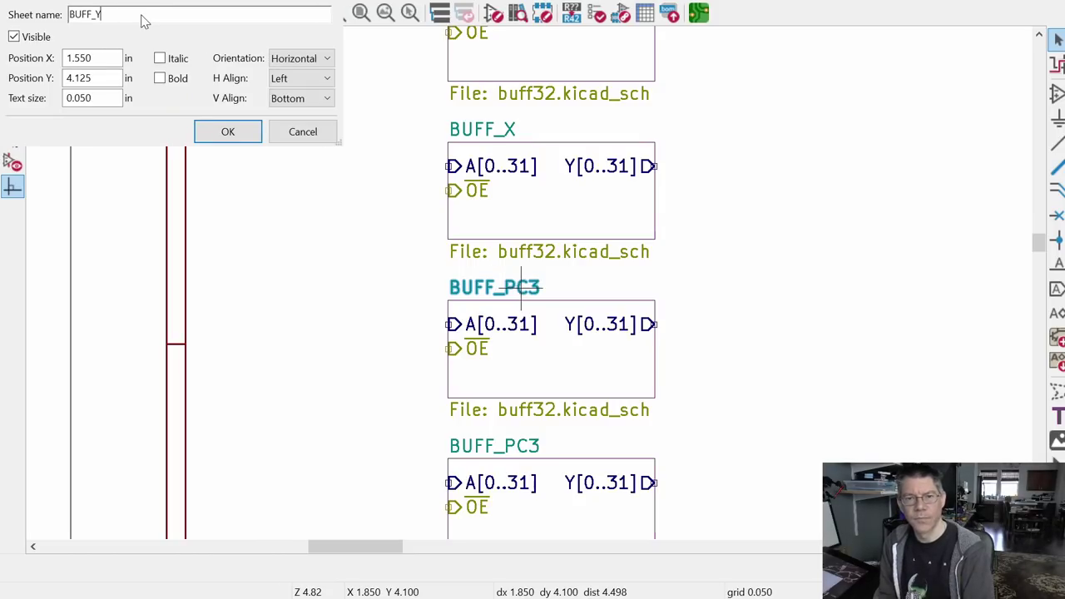
key("Return")
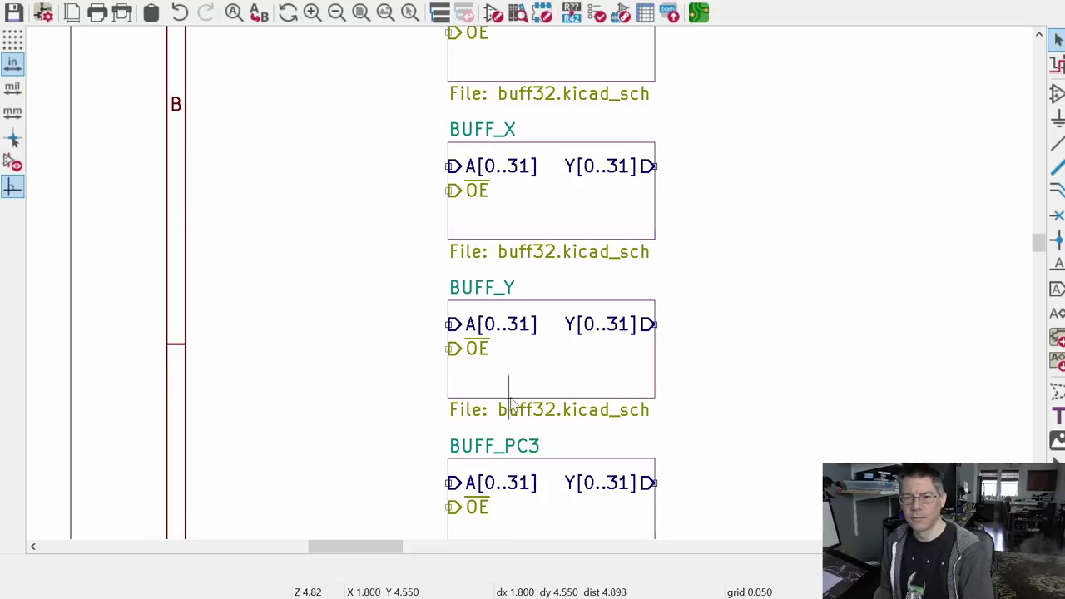
left_click(508, 453)
double_click(507, 453)
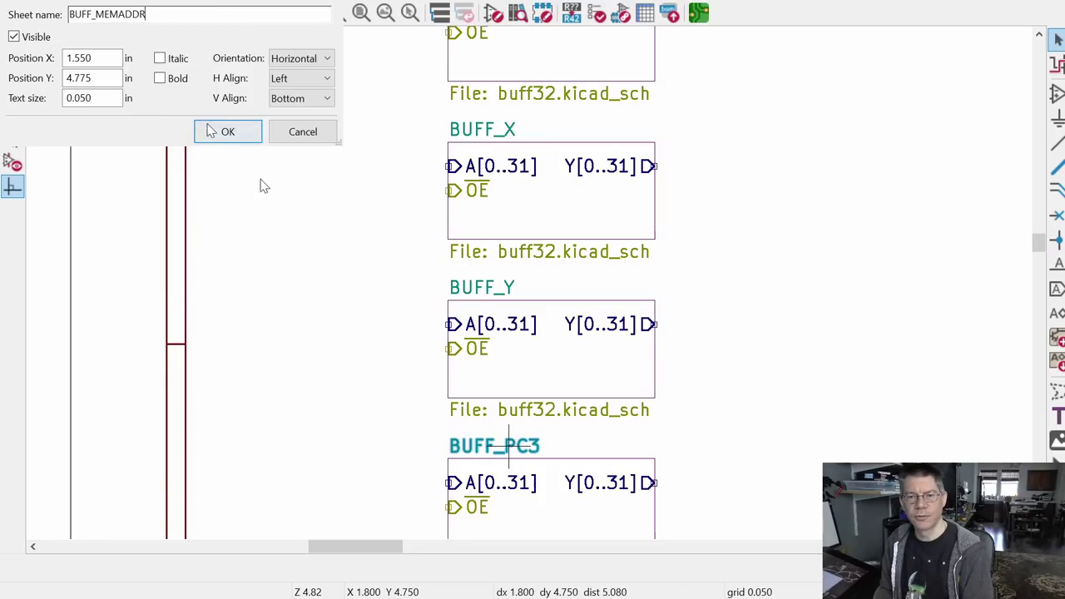
key("Return")
Step: Rename the last buffer sheet in the column as BUFF_MEMDATA
middle_click_drag(604, 419, 563, 164)
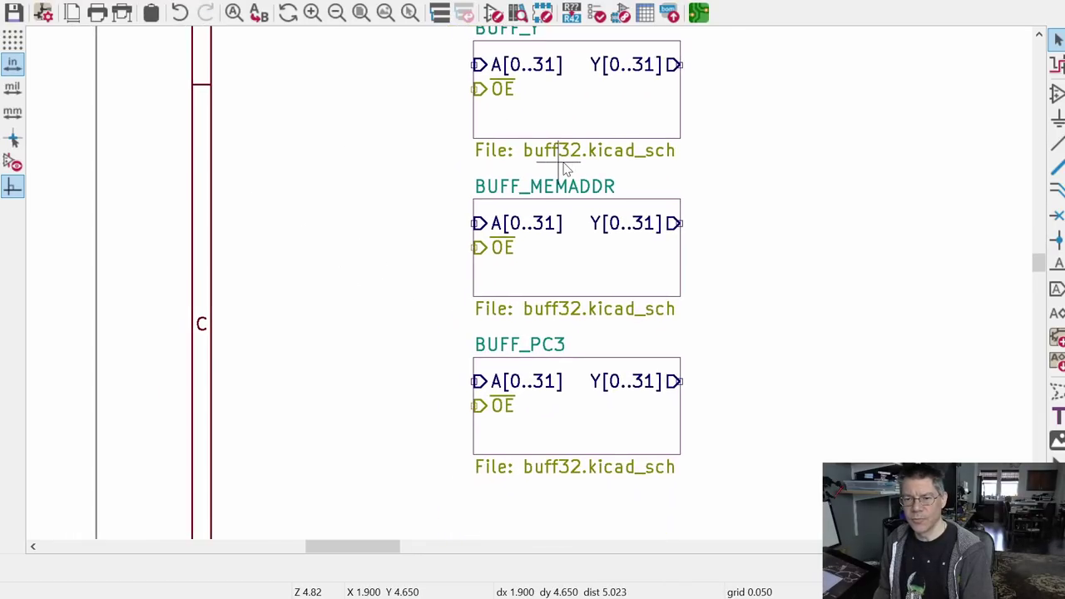
left_click(534, 354)
double_click(534, 354)
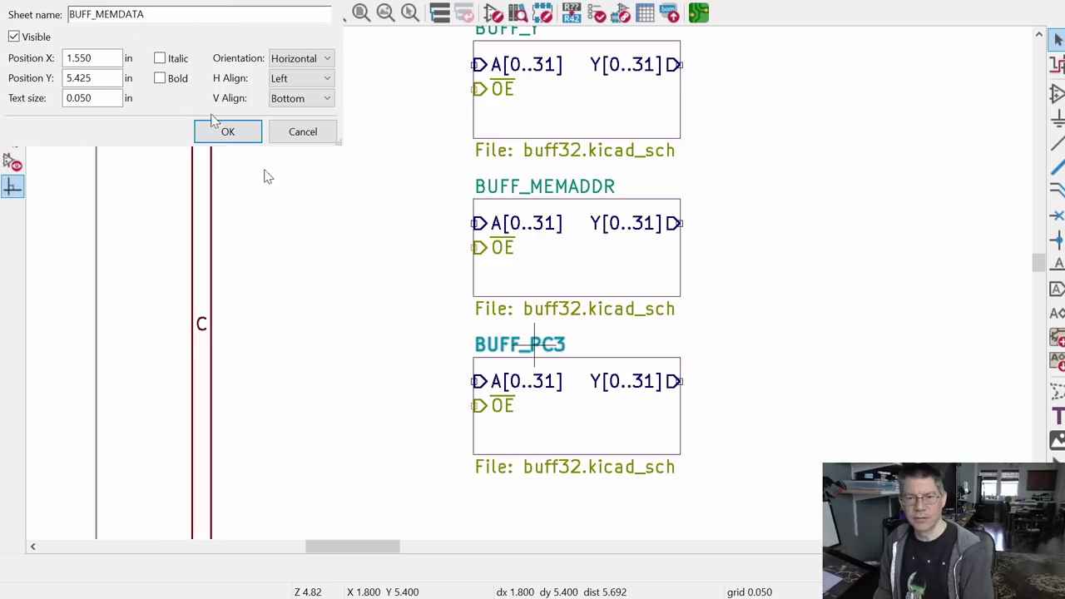
key("Return")
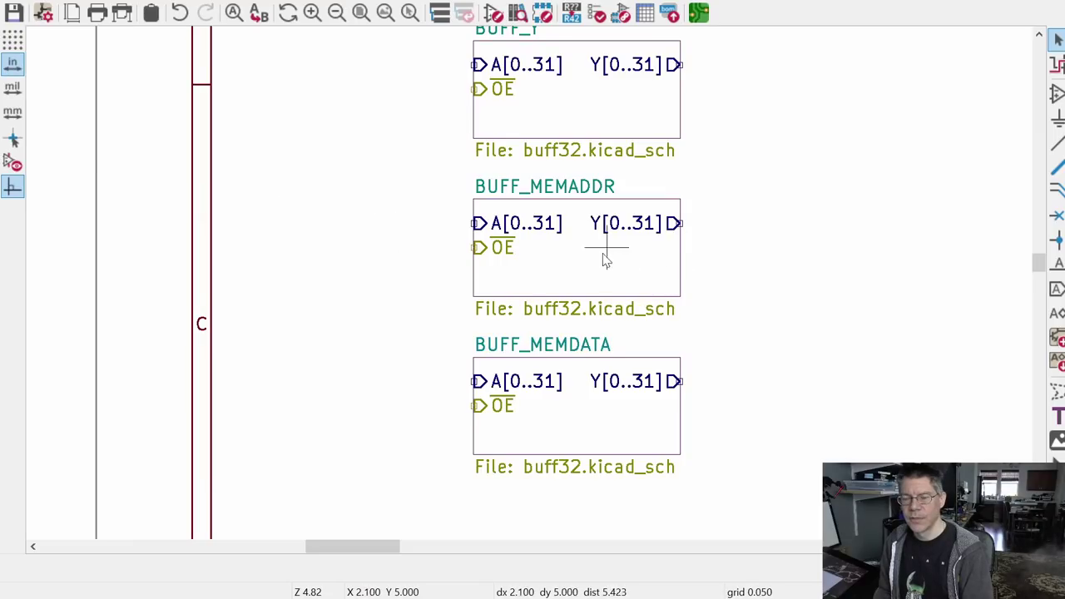
Step: Move the REG_PC sheet out of the column to the right of the buffer sheets, about halfway down their stack
scroll(603, 254, "down", 5)
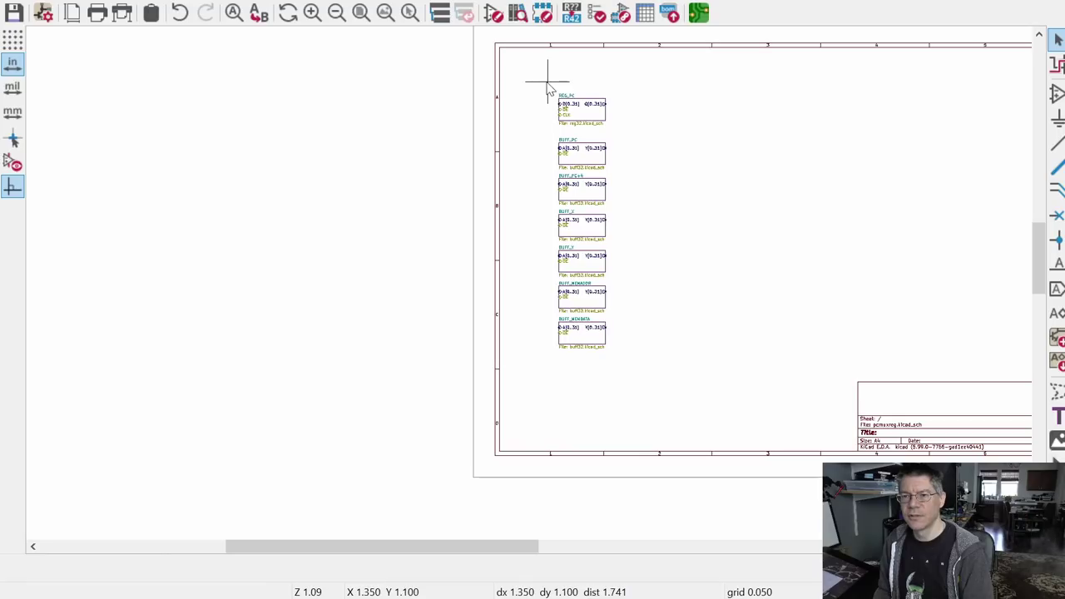
left_click_drag(544, 83, 658, 138)
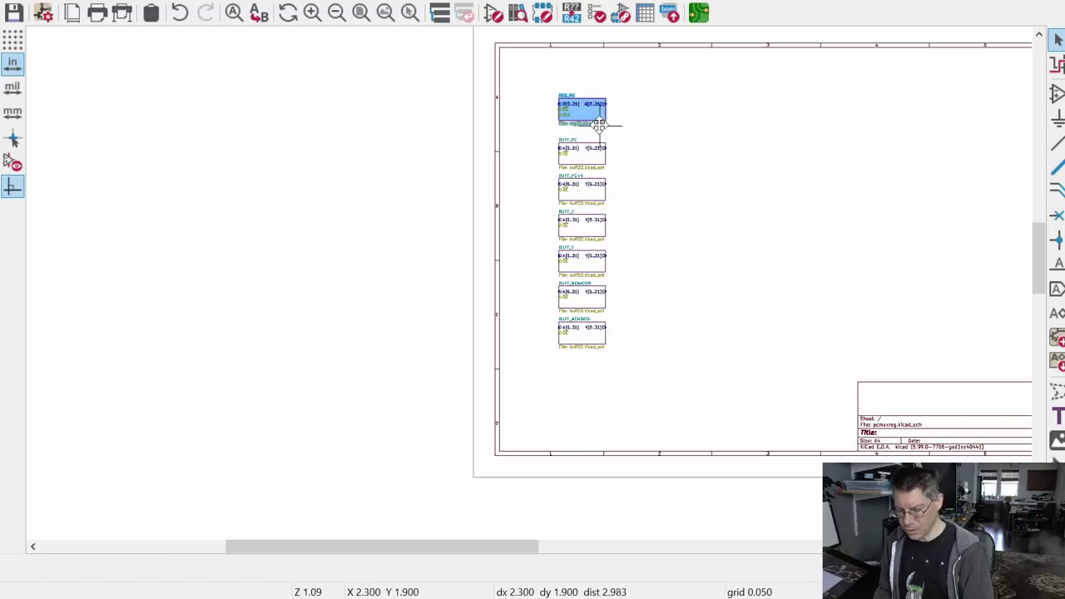
left_click_drag(561, 100, 685, 230)
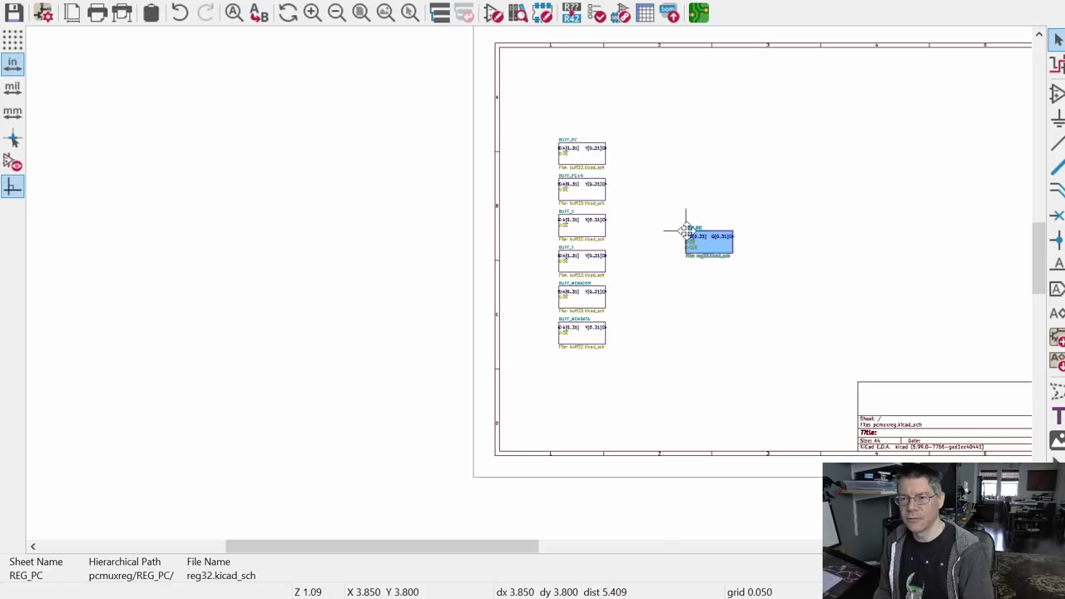
left_click(661, 278)
scroll(624, 233, "up", 3)
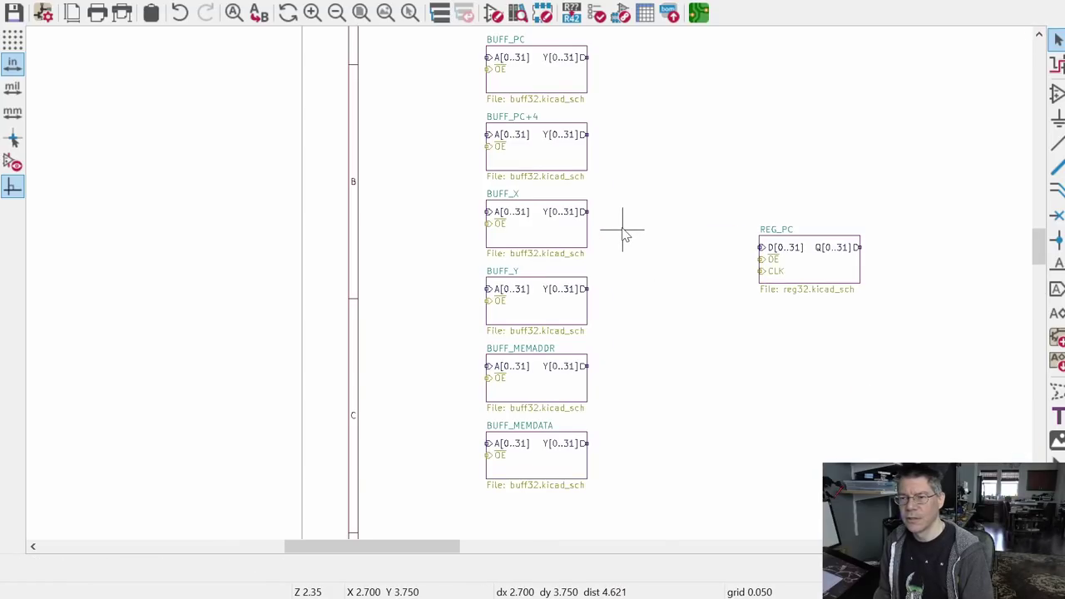
Step: Draw a bus joining the Y[0..31] outputs of BUFF_PC and BUFF_MEMDATA, and connect REG_PC's D[0..31] input to its vertical run
left_click(1057, 166)
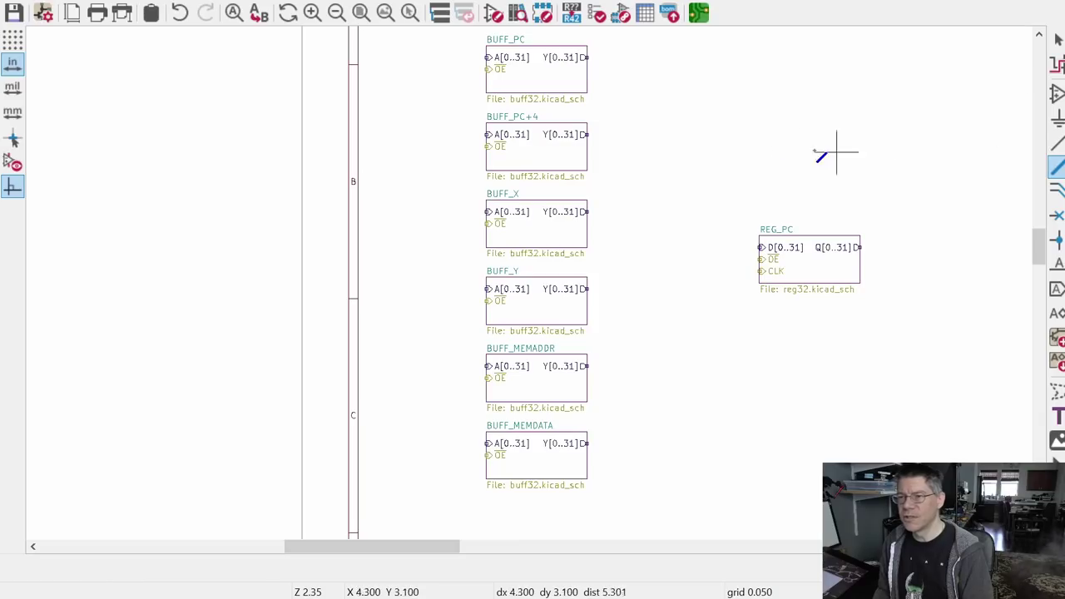
left_click(587, 57)
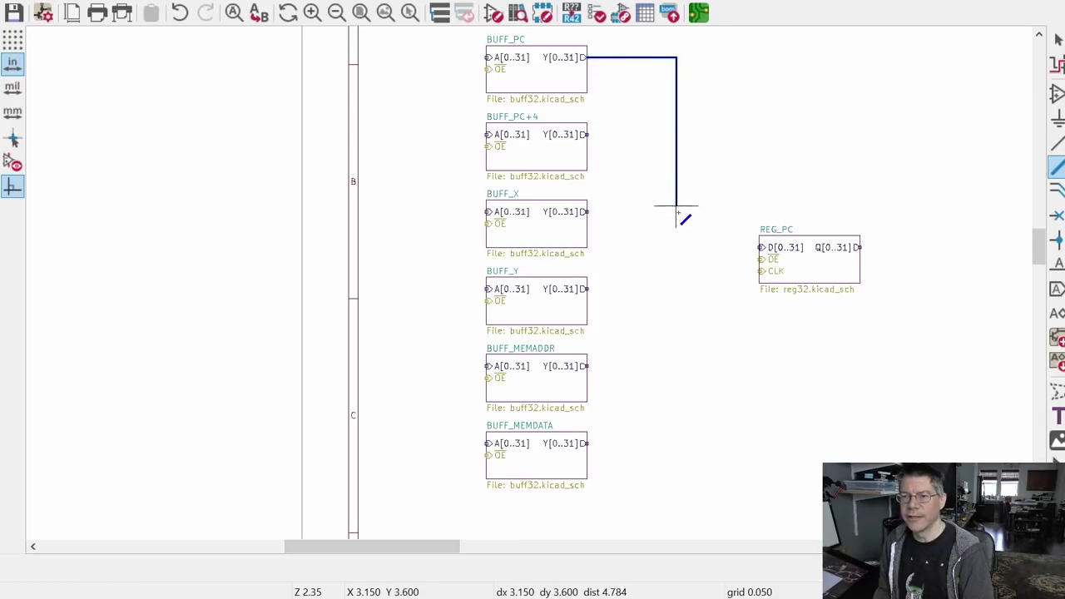
left_click(587, 443)
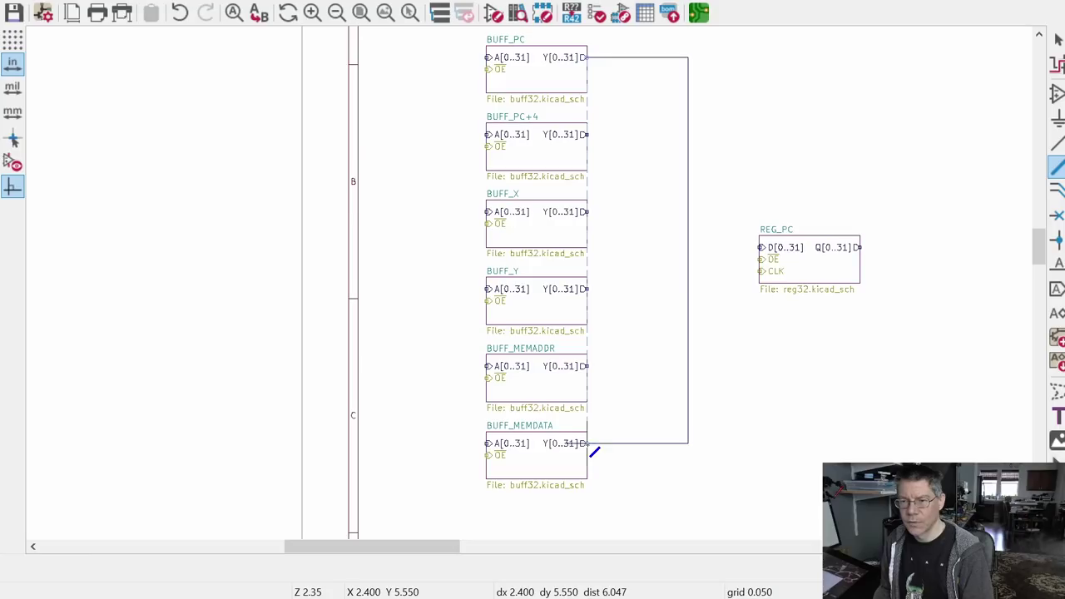
left_click(759, 247)
left_click(687, 247)
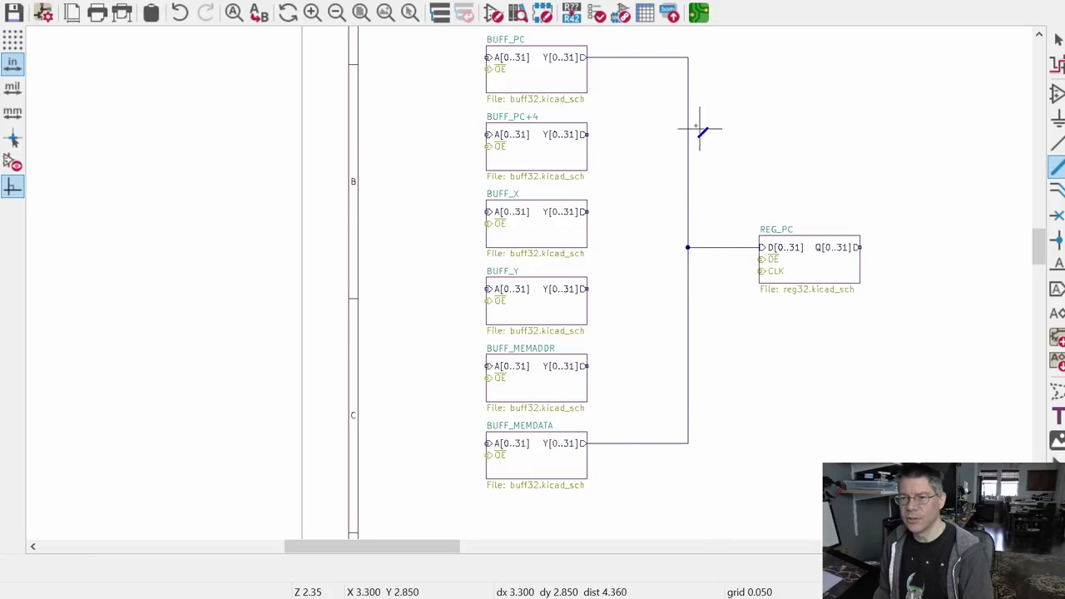
Step: Connect the Y[0..31] outputs of BUFF_PC+4, BUFF_X, BUFF_Y and BUFF_MEMADDR to the vertical bus
left_click(587, 134)
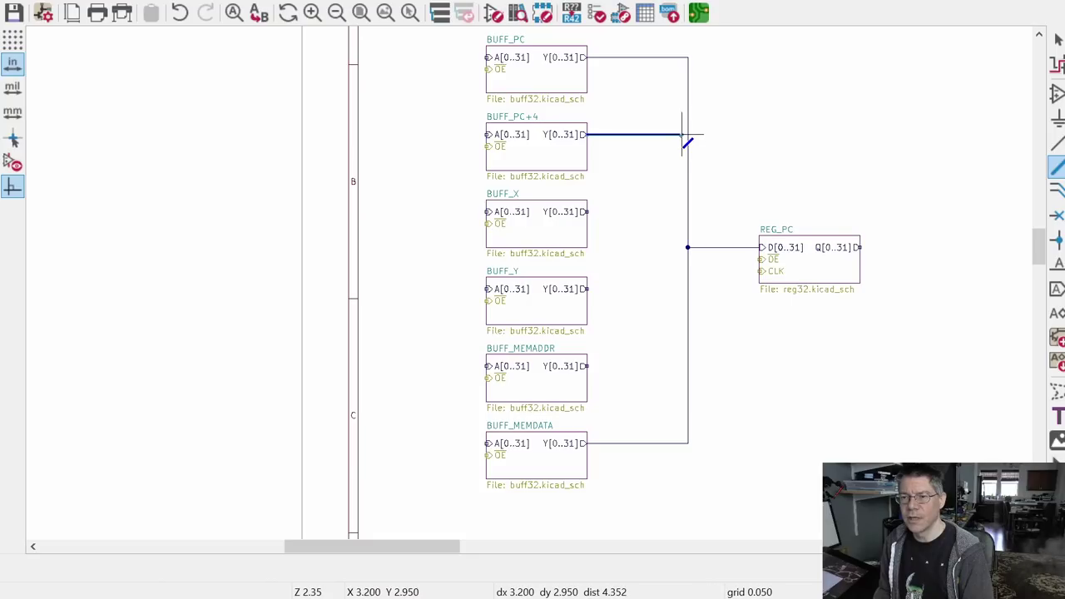
left_click(687, 133)
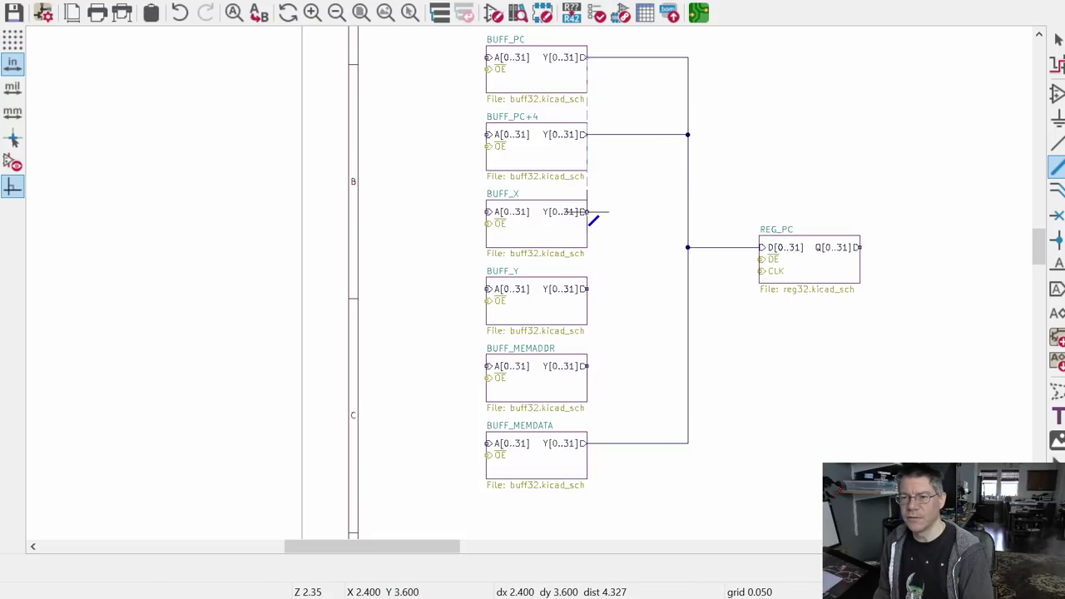
left_click(588, 211)
left_click(687, 212)
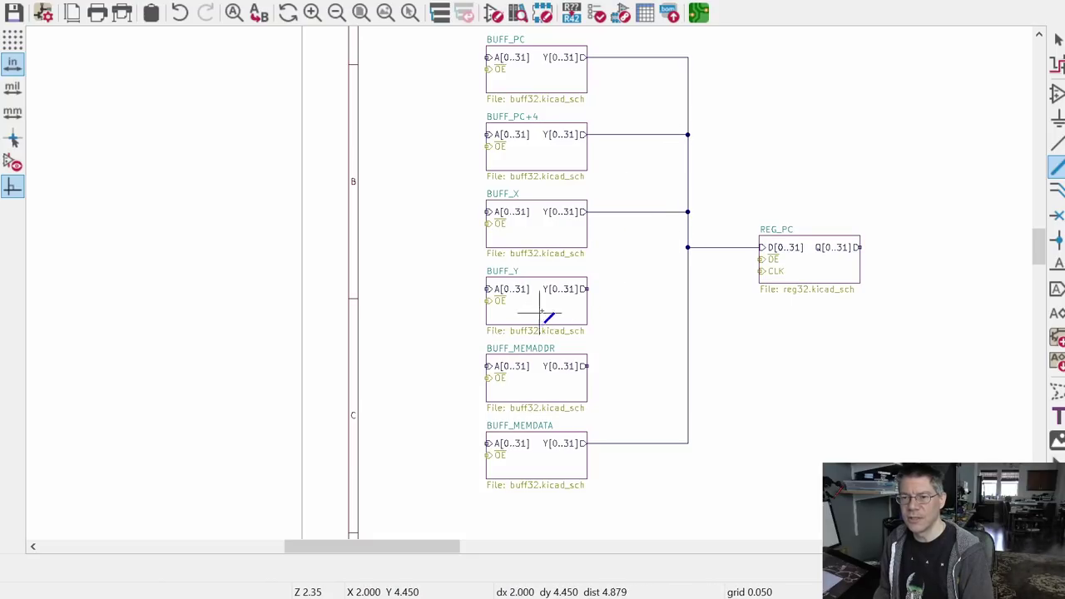
left_click(588, 289)
left_click(687, 288)
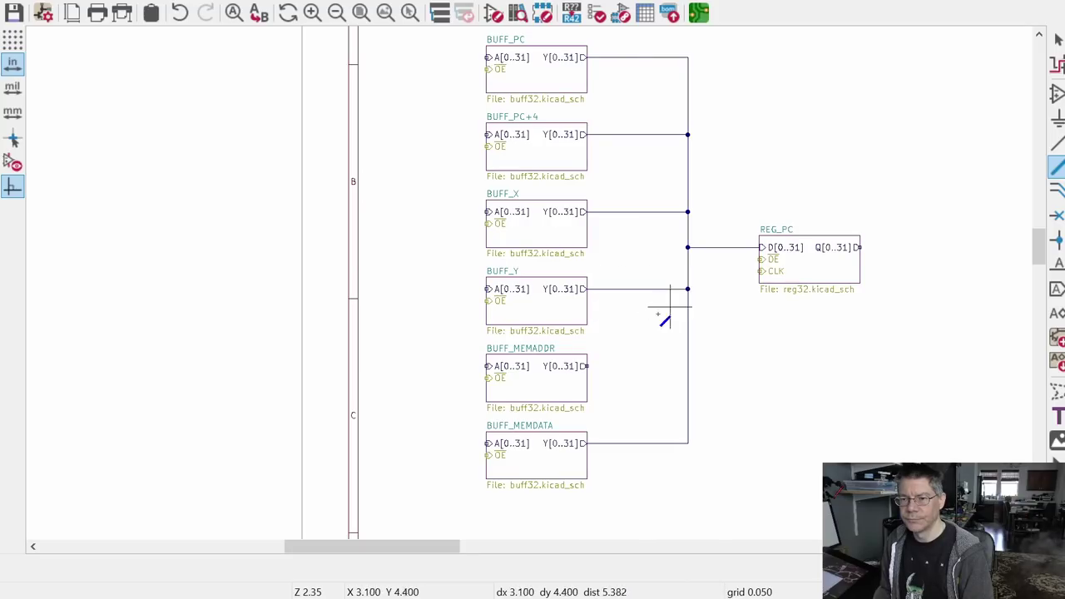
left_click(588, 366)
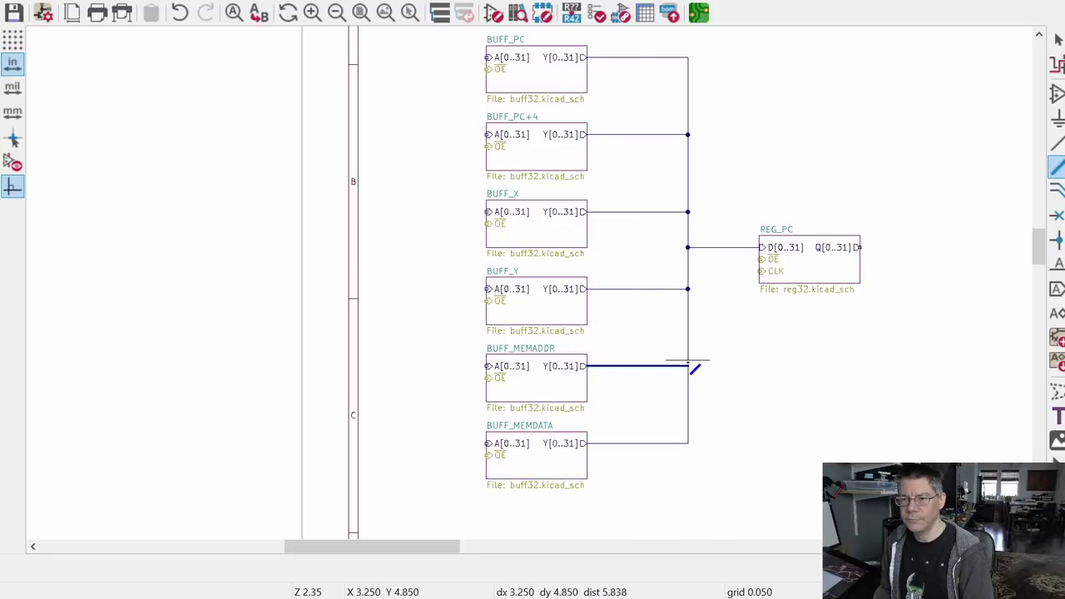
left_click(687, 366)
Step: Draw a feedback bus from REG_PC's Q[0..31] output, over the top of the buffer column, to BUFF_PC's A[0..31] input
middle_click_drag(753, 211, 754, 277)
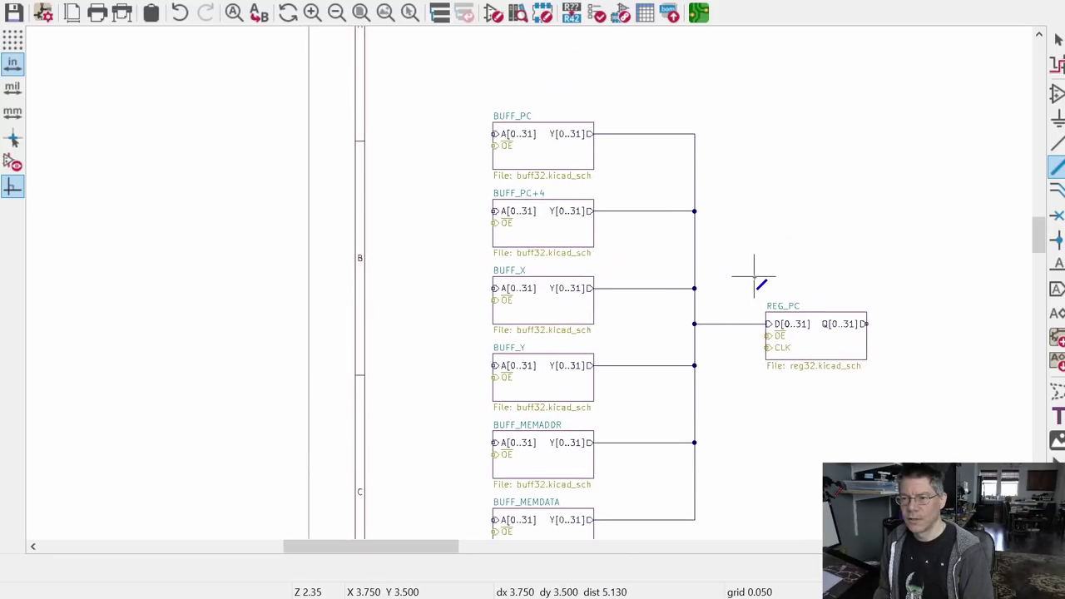
left_click(866, 324)
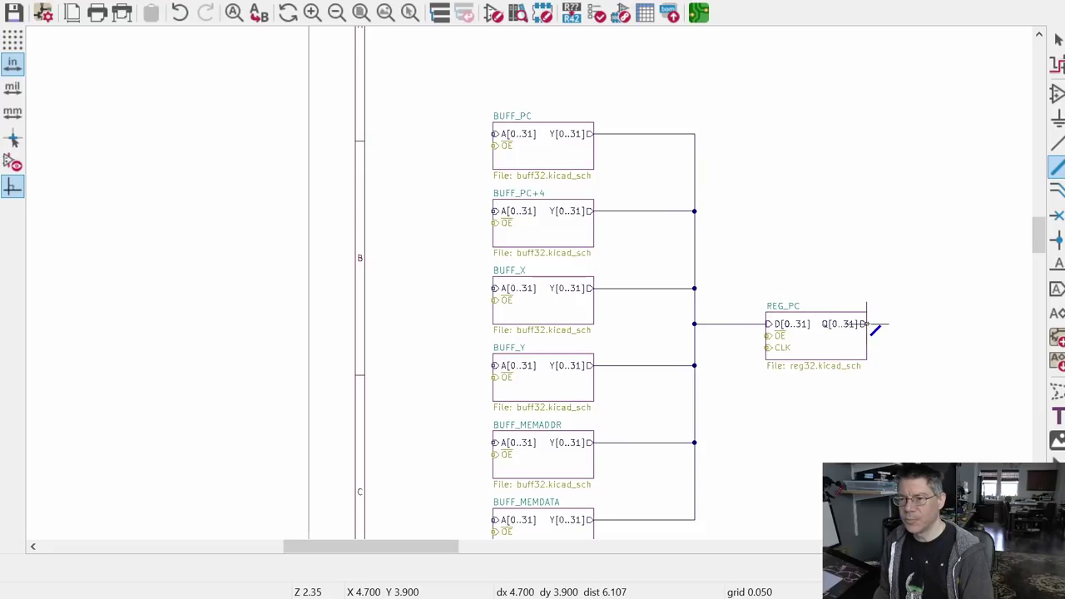
left_click(896, 86)
left_click(475, 86)
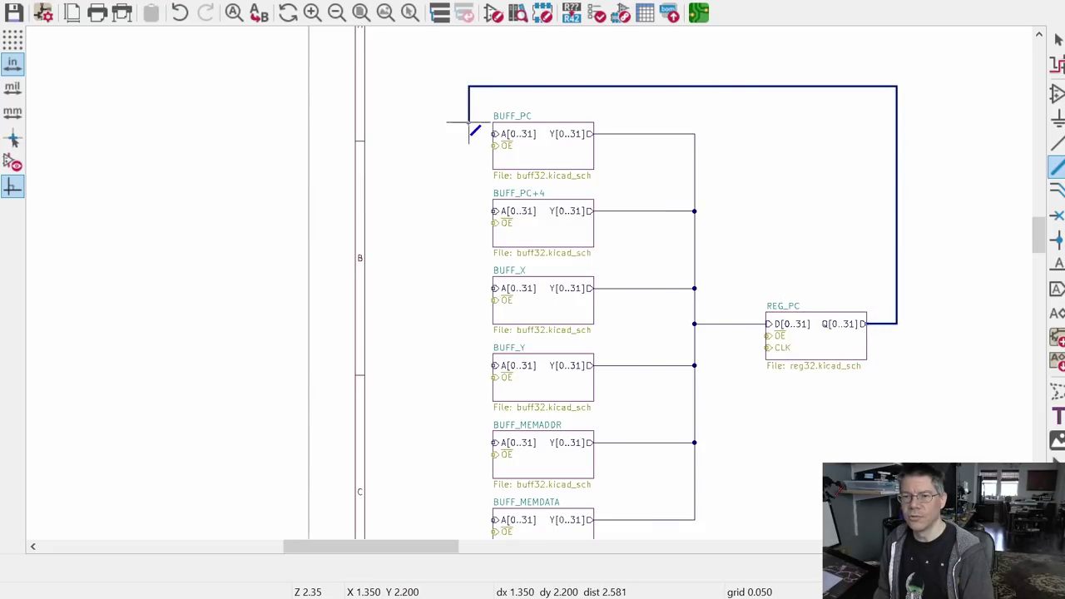
left_click(493, 133)
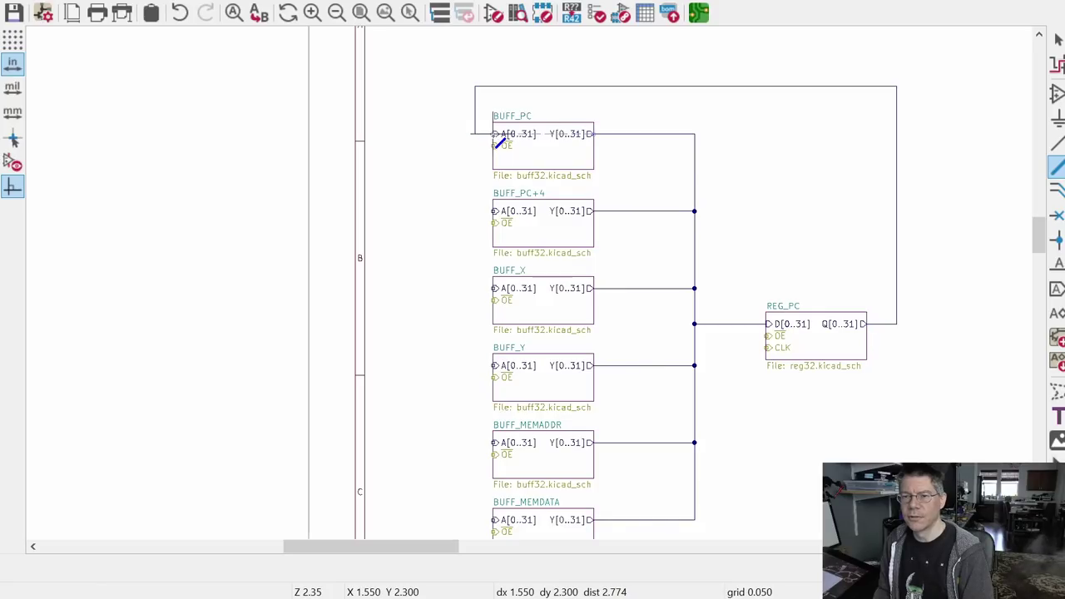
Step: Draw a bus stub about 0.4 in long leftward from BUFF_PC+4's A[0..31] input
middle_click_drag(751, 254, 798, 204)
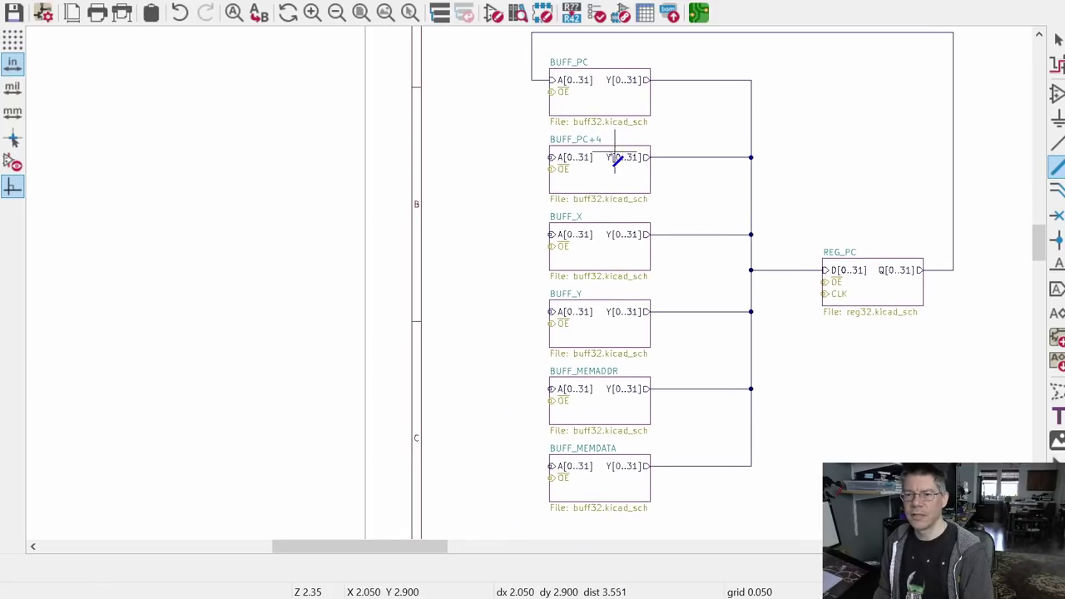
left_click(551, 157)
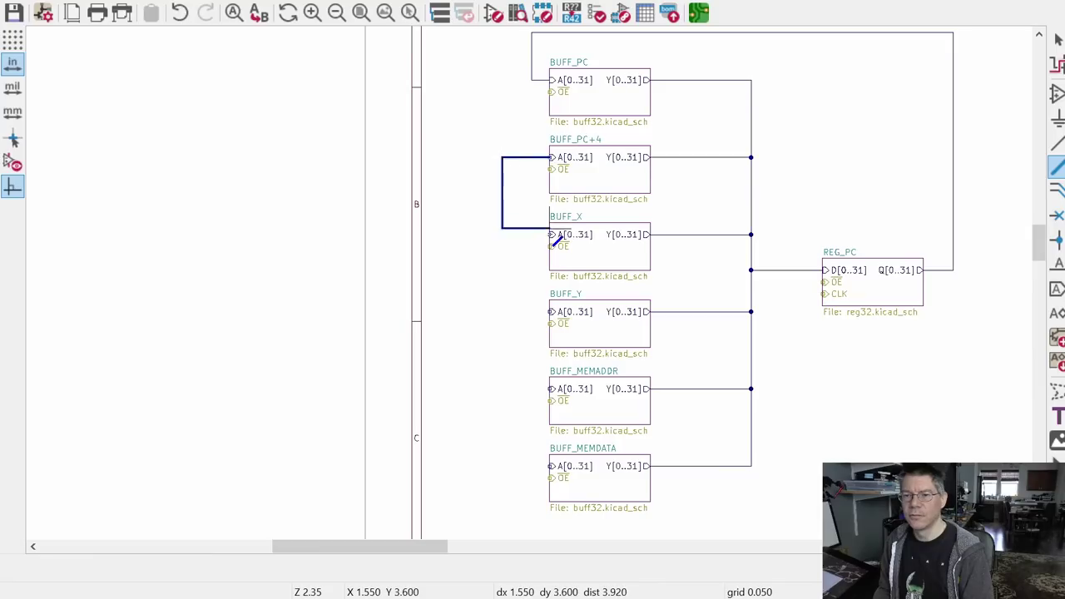
key("Escape")
double_click(502, 157)
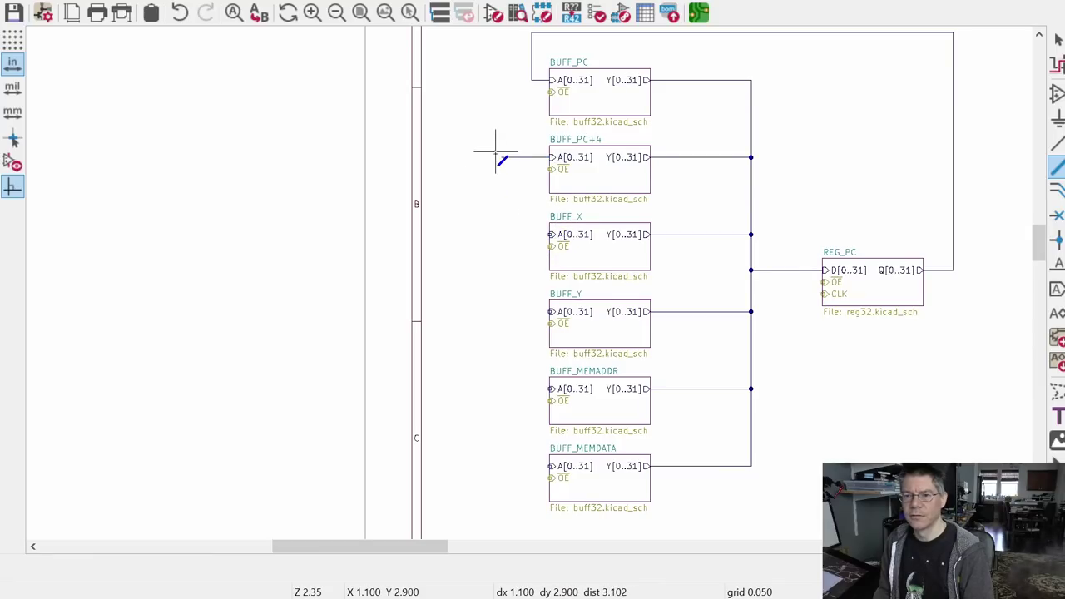
key("Escape")
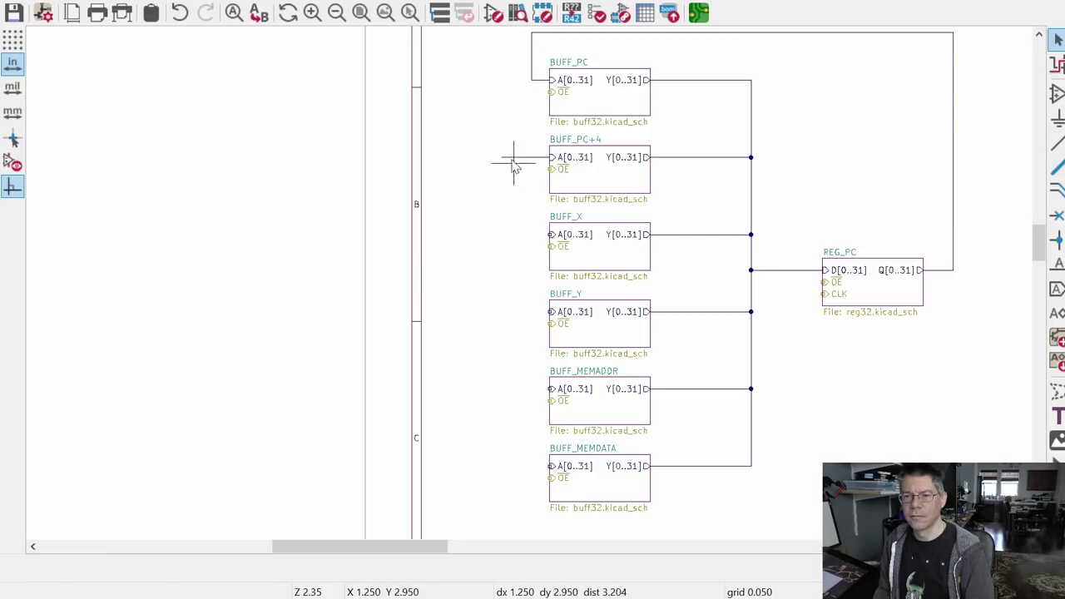
Step: Duplicate BUFF_PC+4's input bus stub onto the A[0..31] inputs of BUFF_X, BUFF_Y, BUFF_MEMADDR and BUFF_MEMDATA
left_click_drag(482, 131, 574, 179)
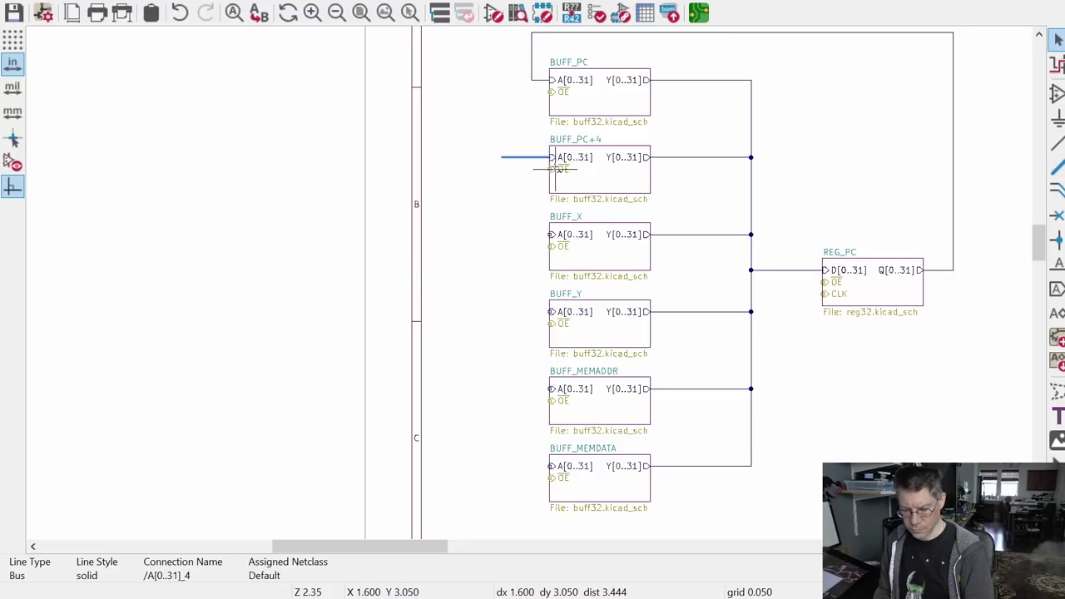
key("ctrl+d")
left_click(500, 235)
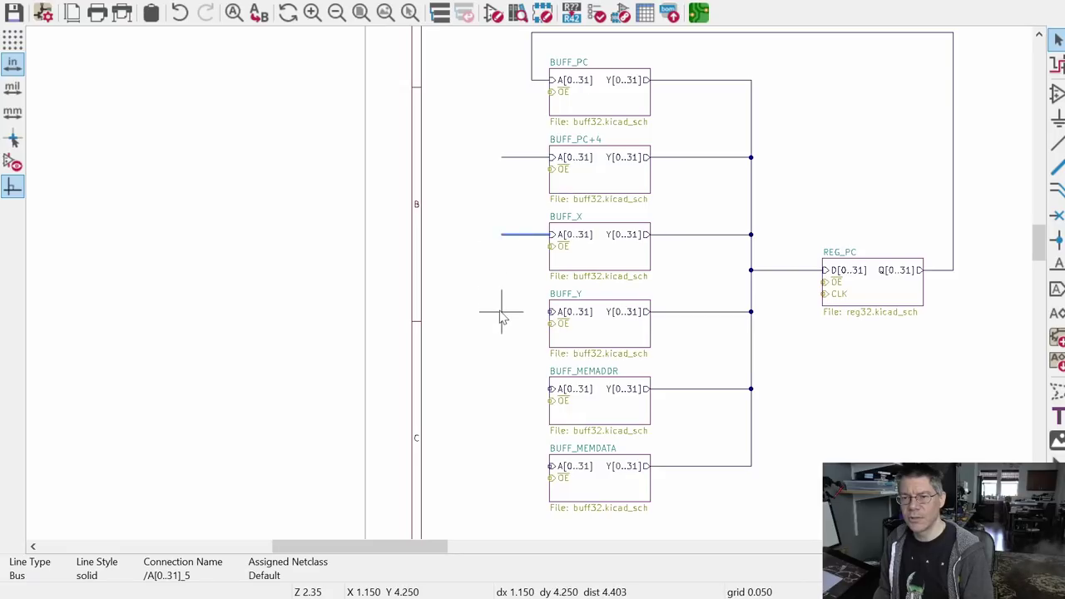
key("ctrl+d")
left_click(501, 311)
key("ctrl+d")
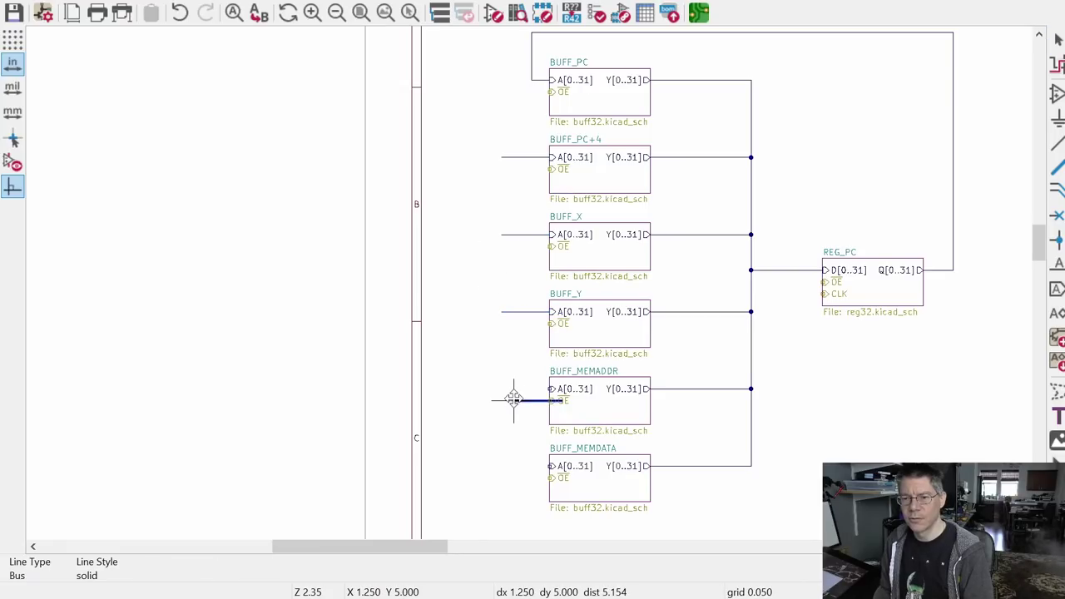
left_click(502, 389)
key("ctrl+d")
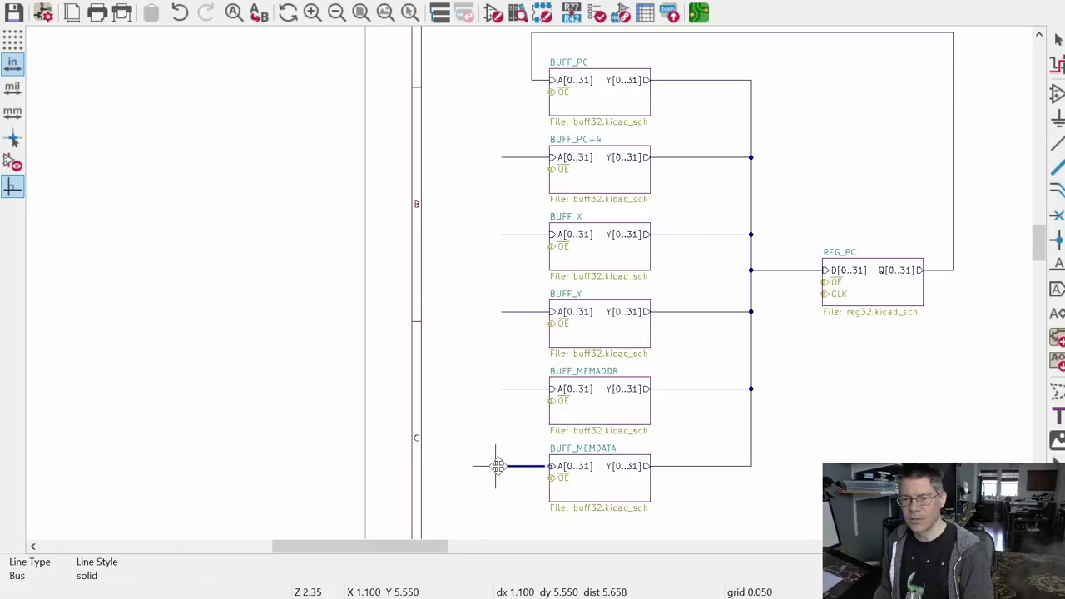
left_click(501, 466)
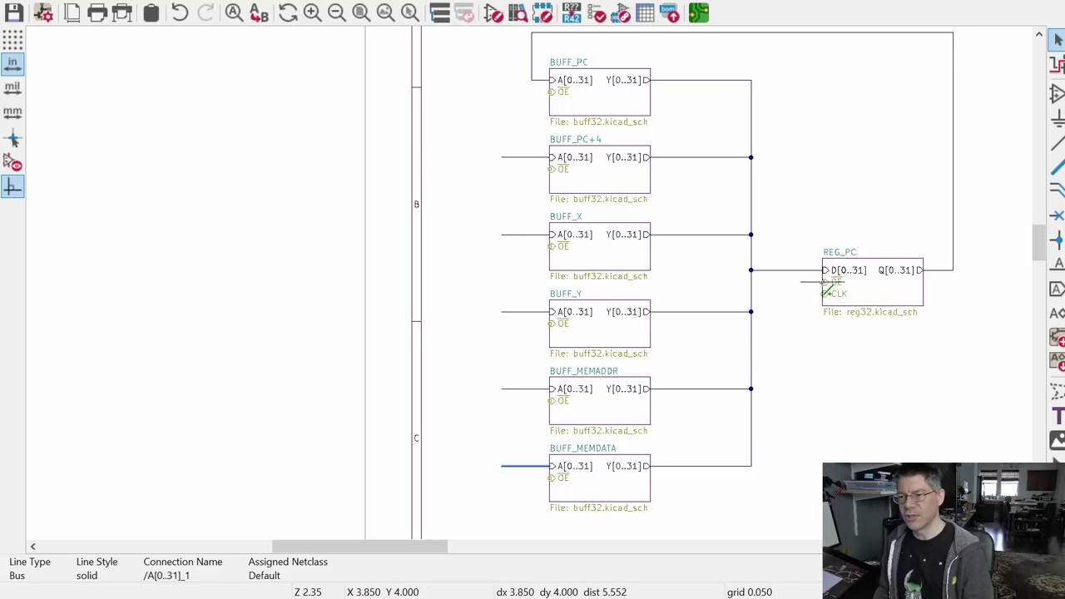
Step: Draw a wire from REG_PC's OE pin, about 0.15 in leftward and about 0.65 in down
left_click(1054, 150)
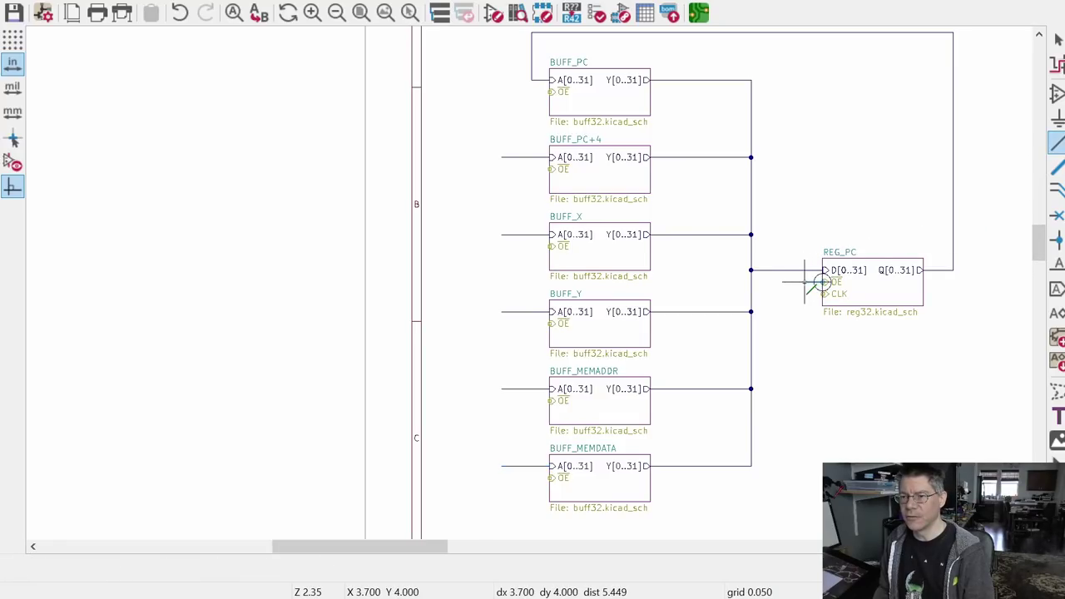
left_click(822, 281)
double_click(804, 360)
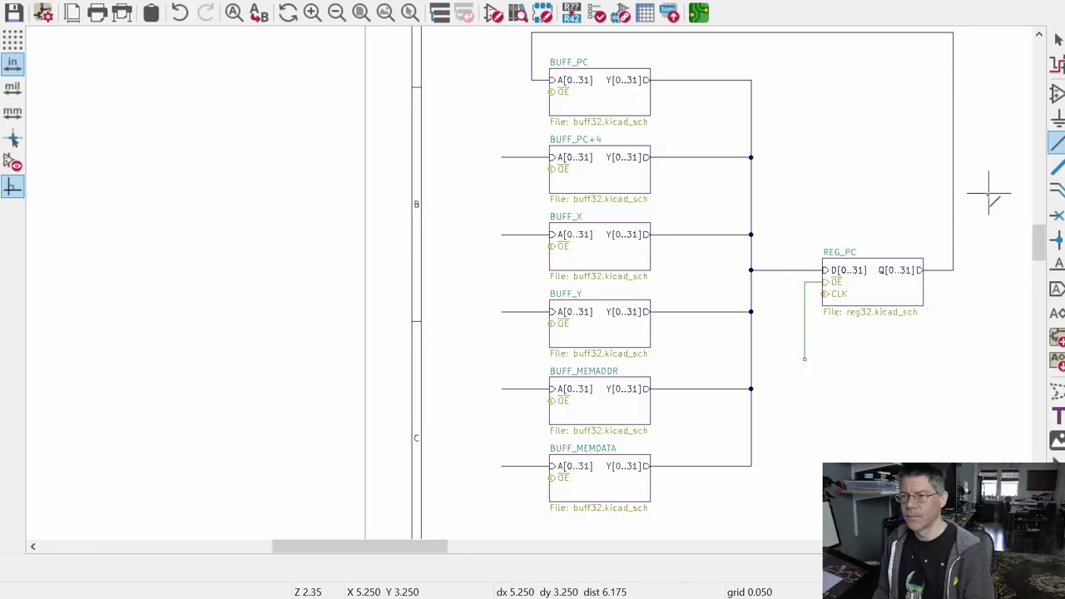
Step: Place a GND power symbol from the power library on the free end of REG_PC's OE wire
left_click(1056, 118)
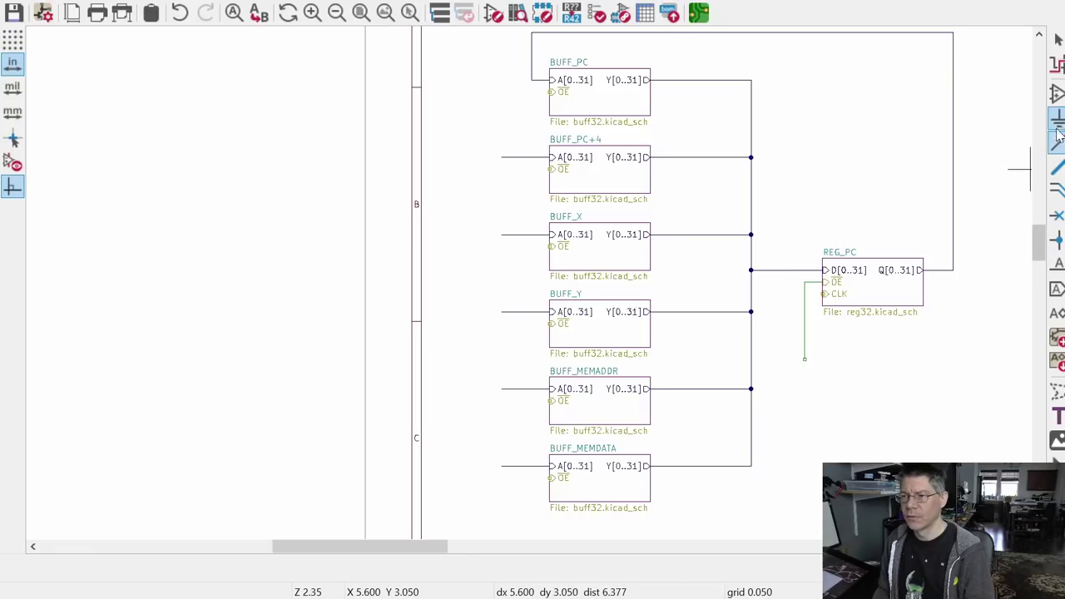
left_click(804, 359)
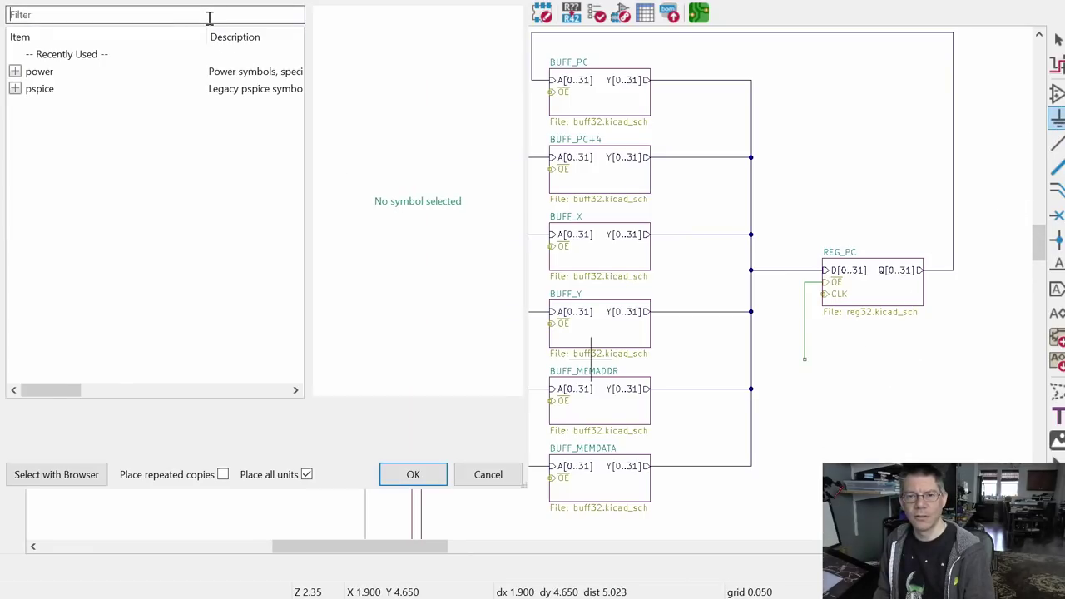
type("gnd")
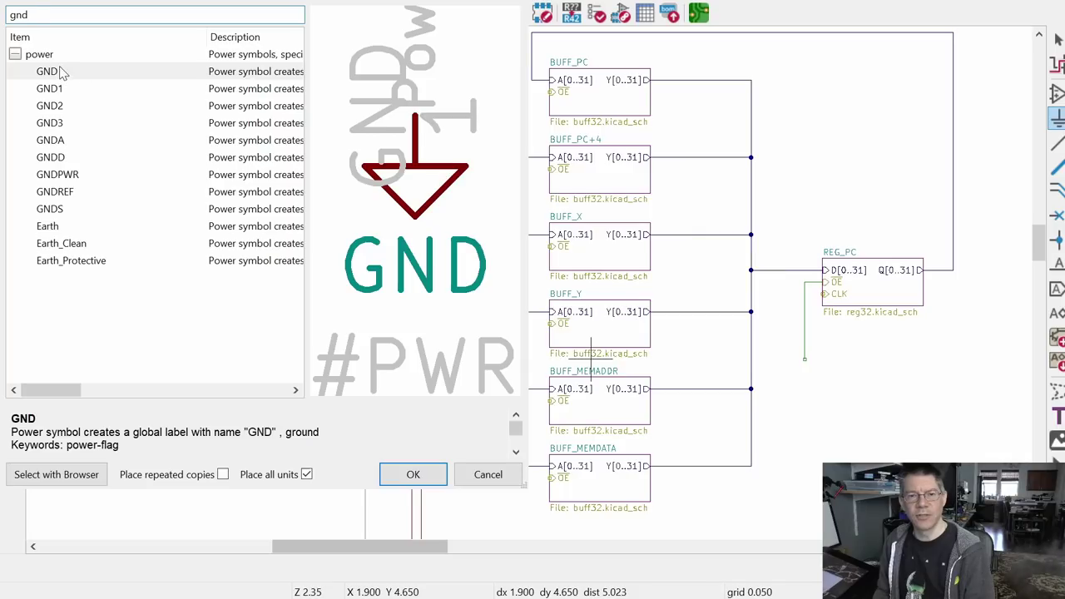
left_click(63, 193)
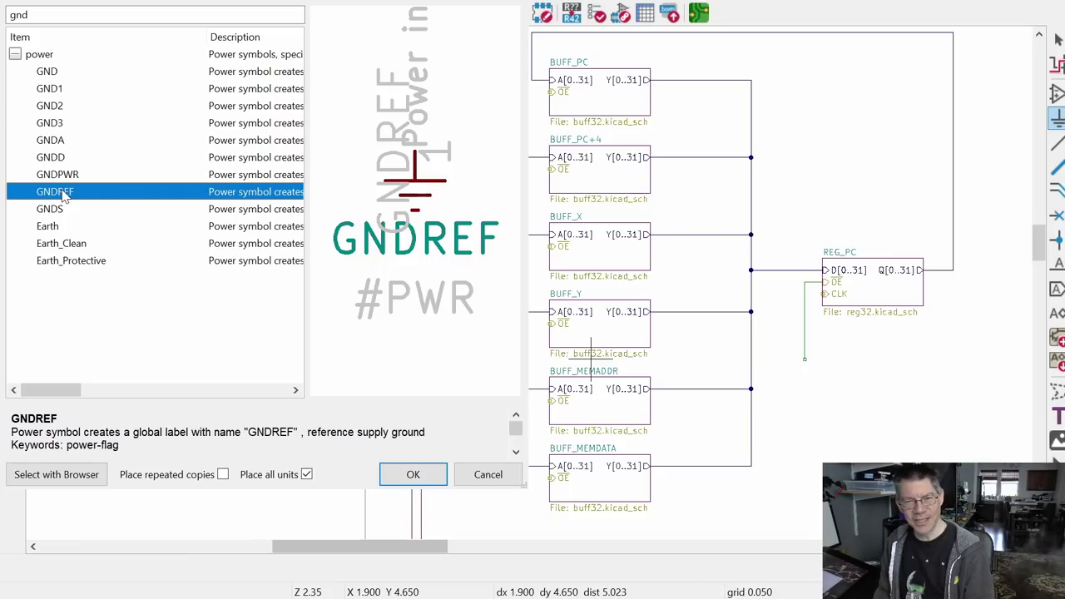
left_click(55, 73)
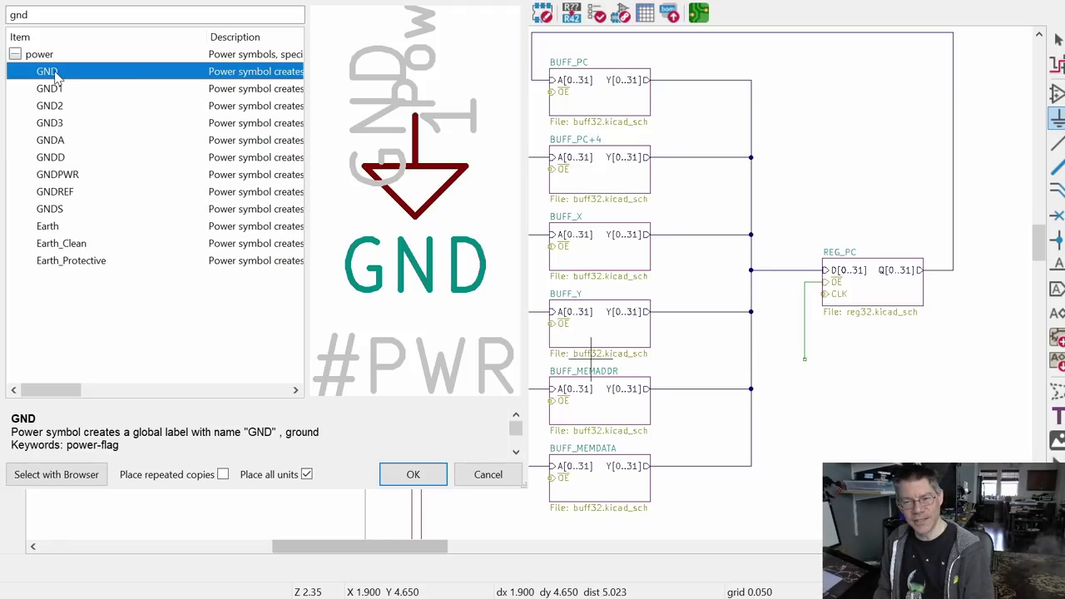
left_click(72, 175)
left_click(72, 193)
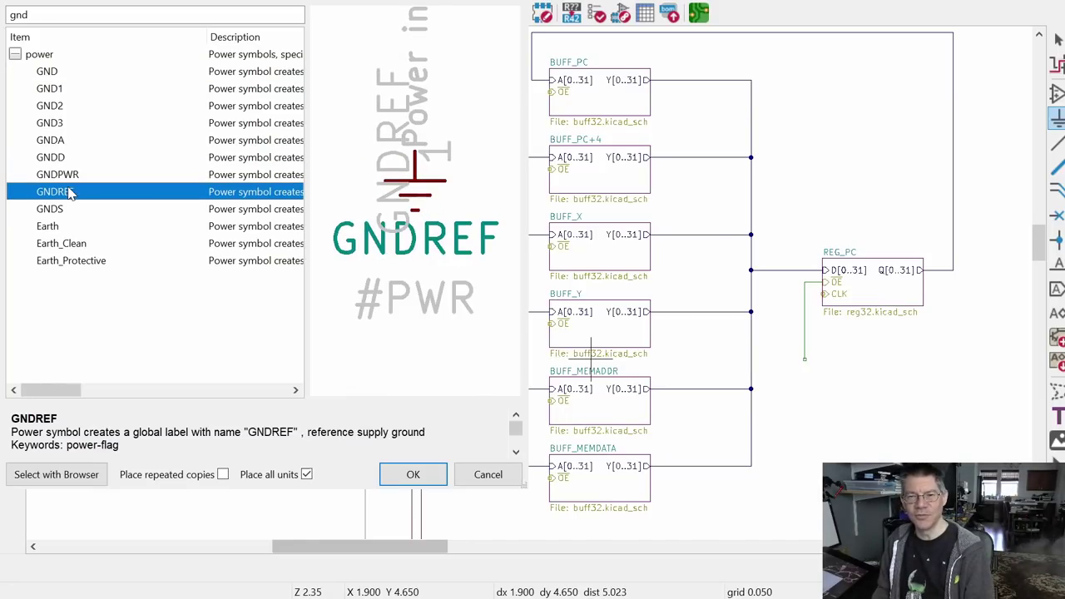
left_click(73, 75)
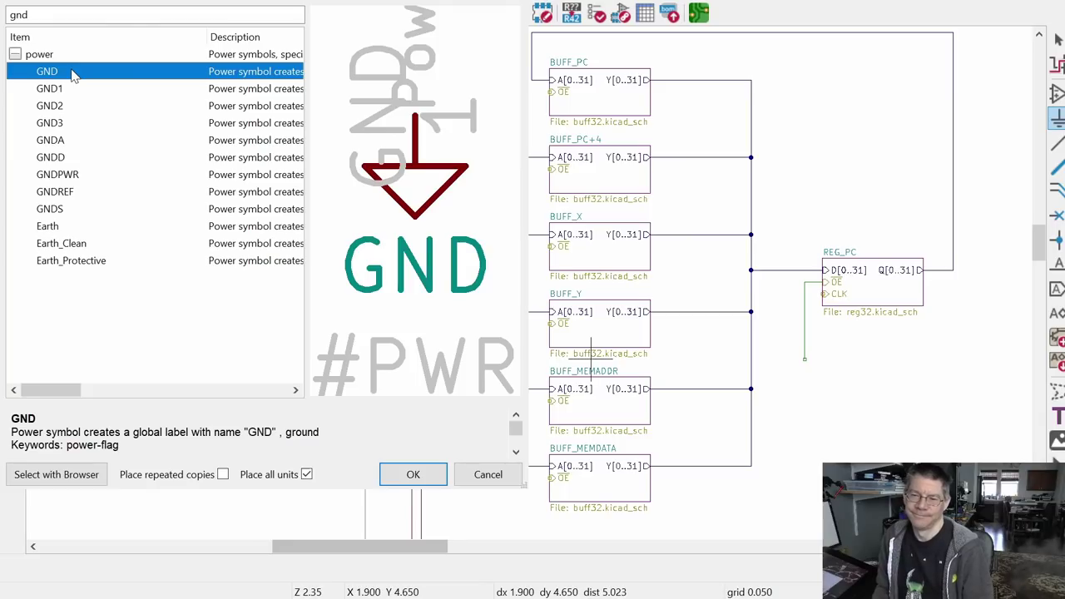
left_click(420, 475)
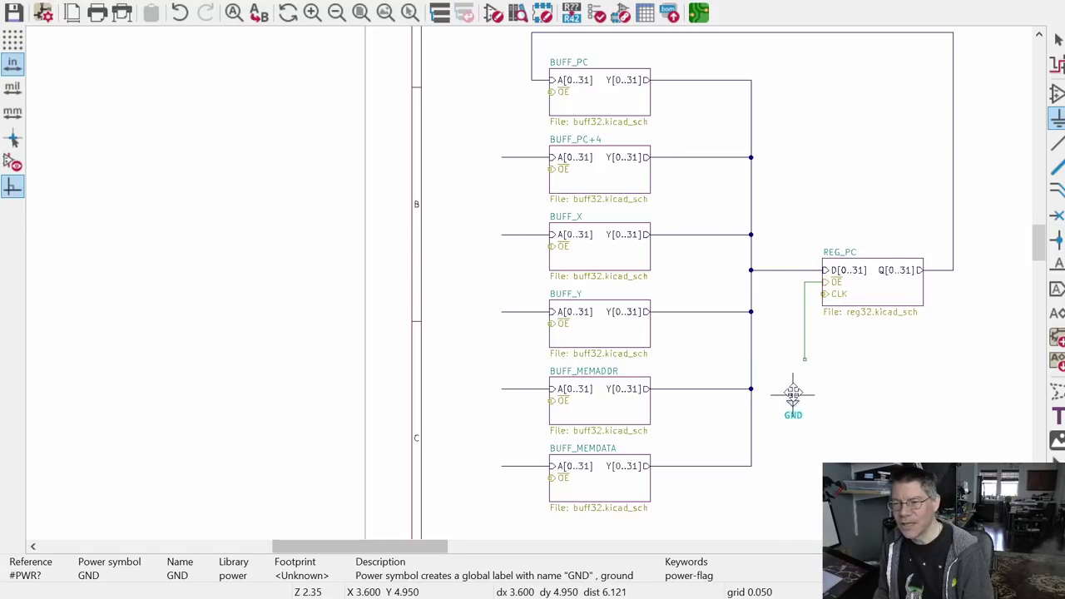
scroll(803, 374, "up", 4)
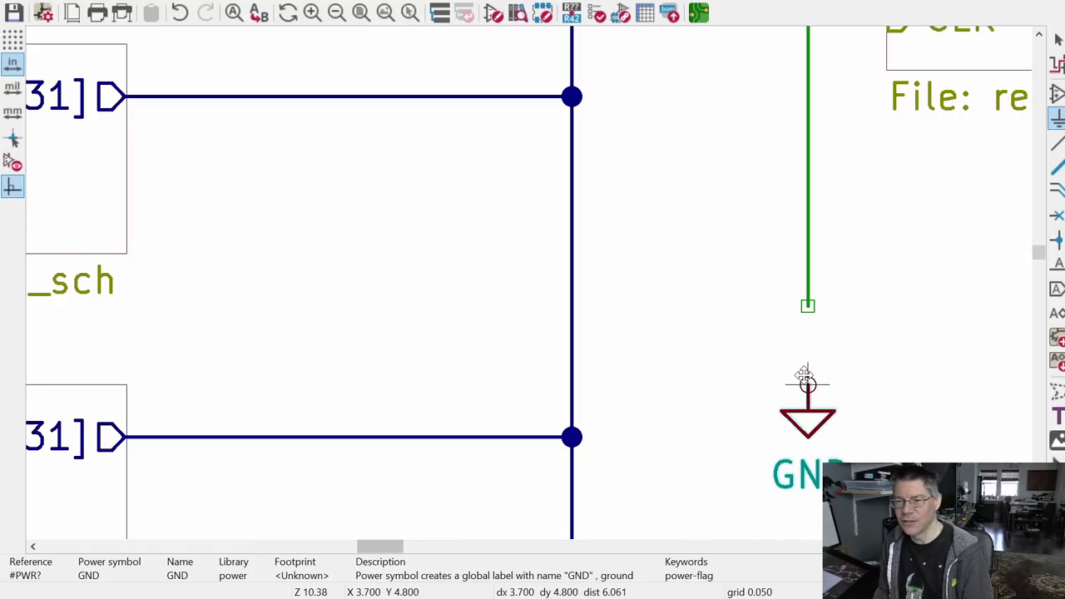
left_click(807, 305)
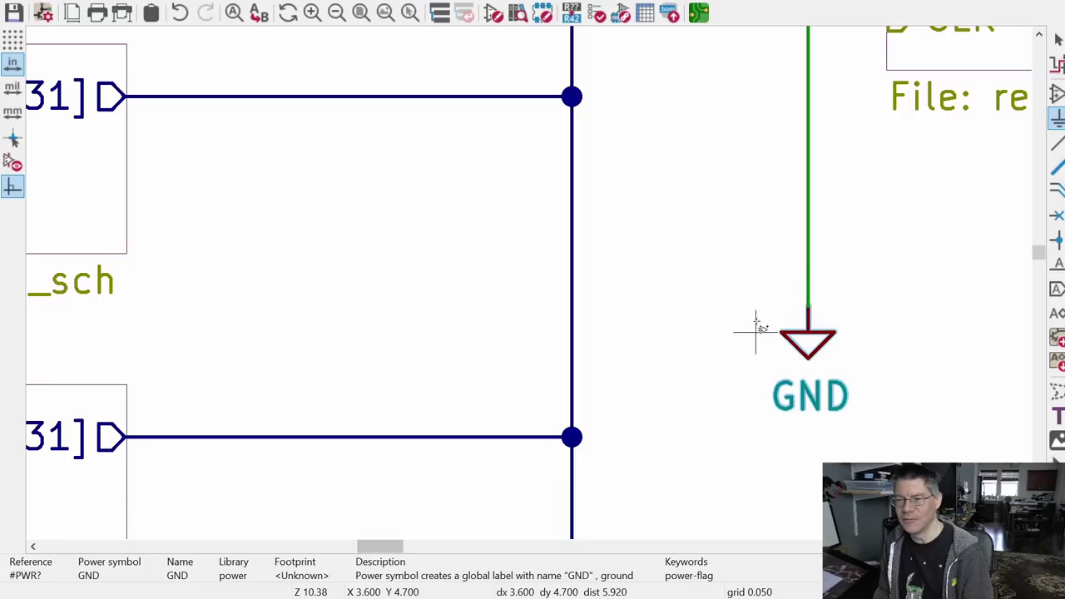
scroll(756, 325, "down", 4)
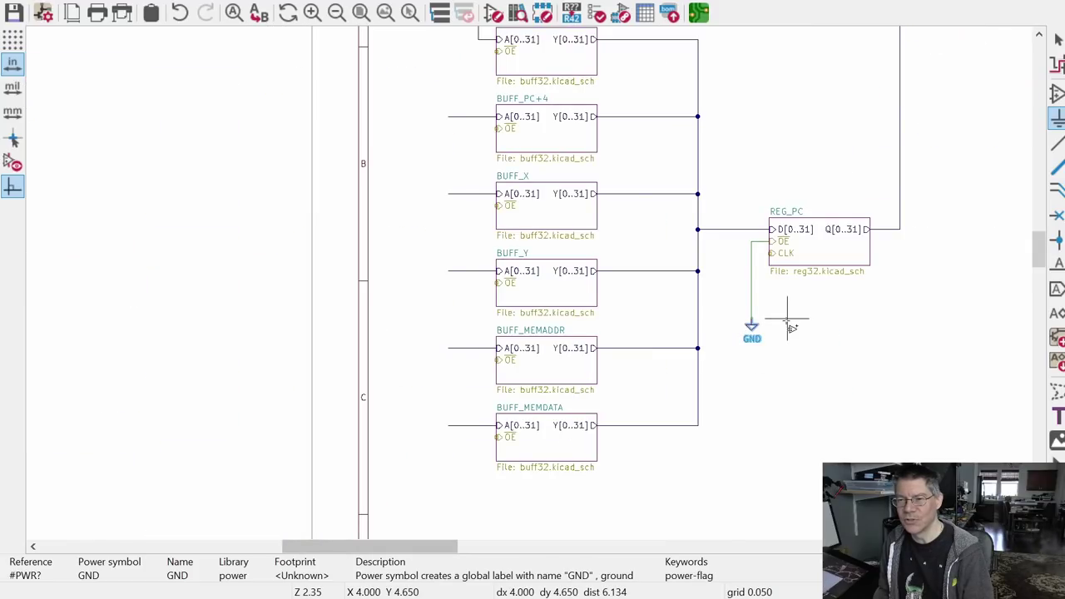
scroll(774, 333, "up", 1)
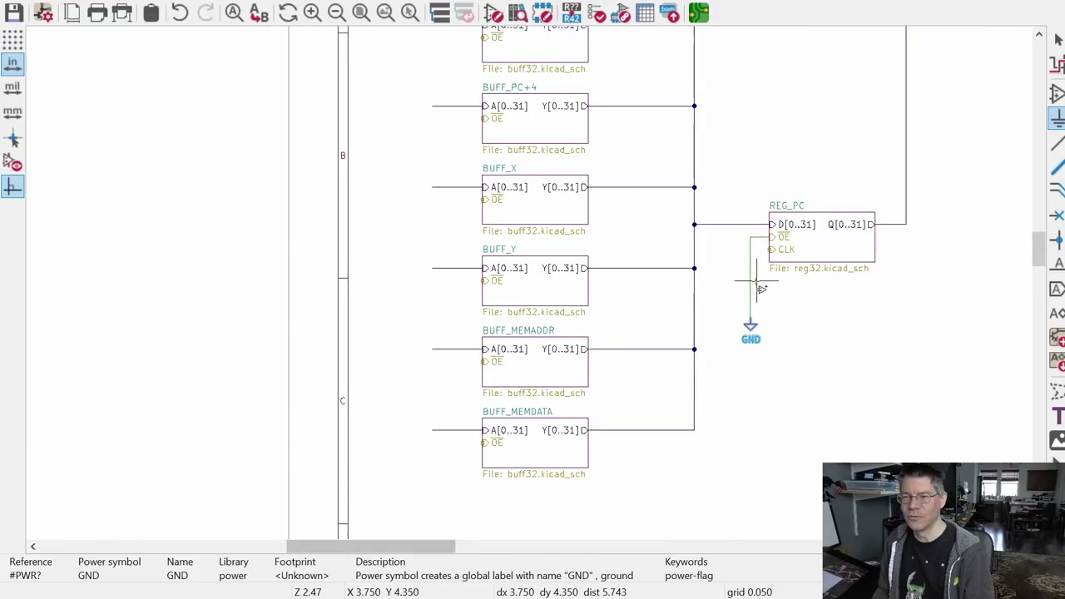
scroll(766, 280, "up", 2)
scroll(782, 233, "down", 2)
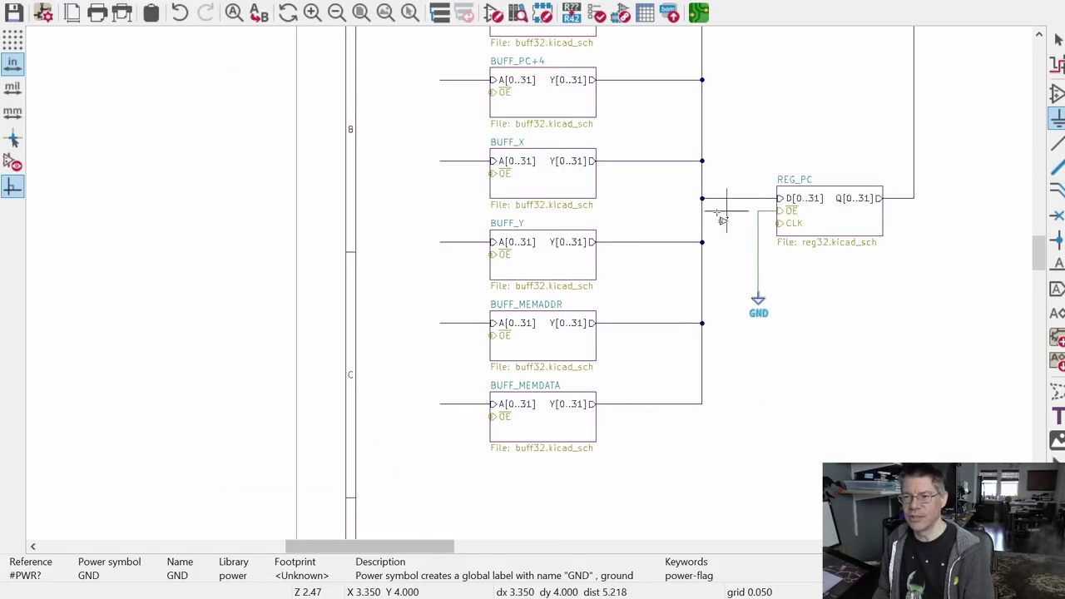
scroll(640, 287, "down", 3)
scroll(645, 288, "up", 6)
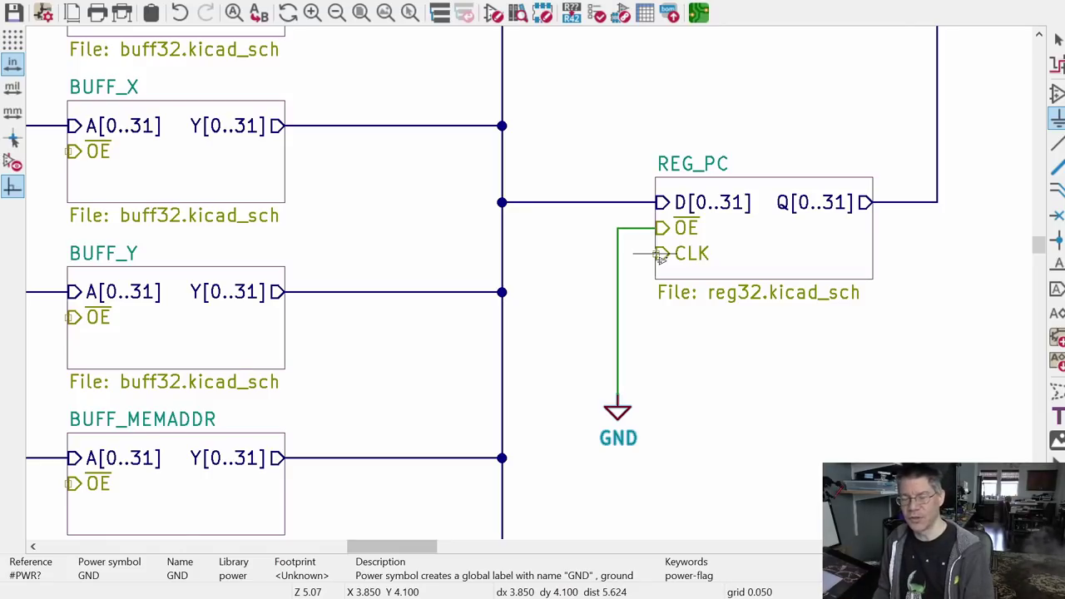
Step: Move the whole circuit, with all buffers, buses, REG_PC and GND, about 2.2 in rightward and 0.15 in up on the sheet
scroll(594, 251, "down", 6)
left_click(599, 259)
scroll(474, 169, "up", 1)
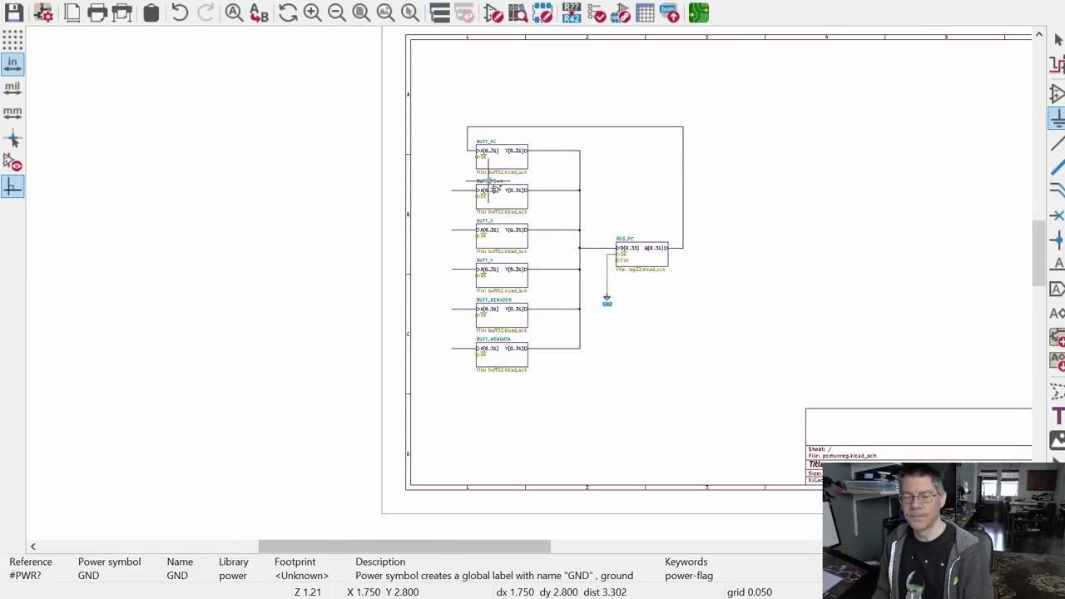
left_click_drag(430, 114, 760, 426)
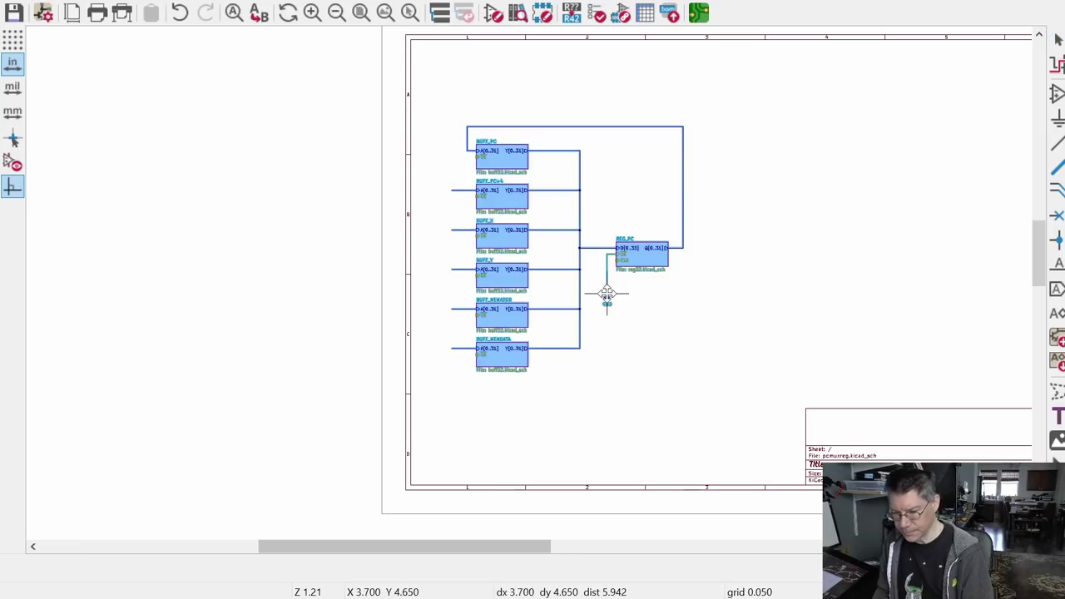
left_click_drag(604, 295, 740, 285)
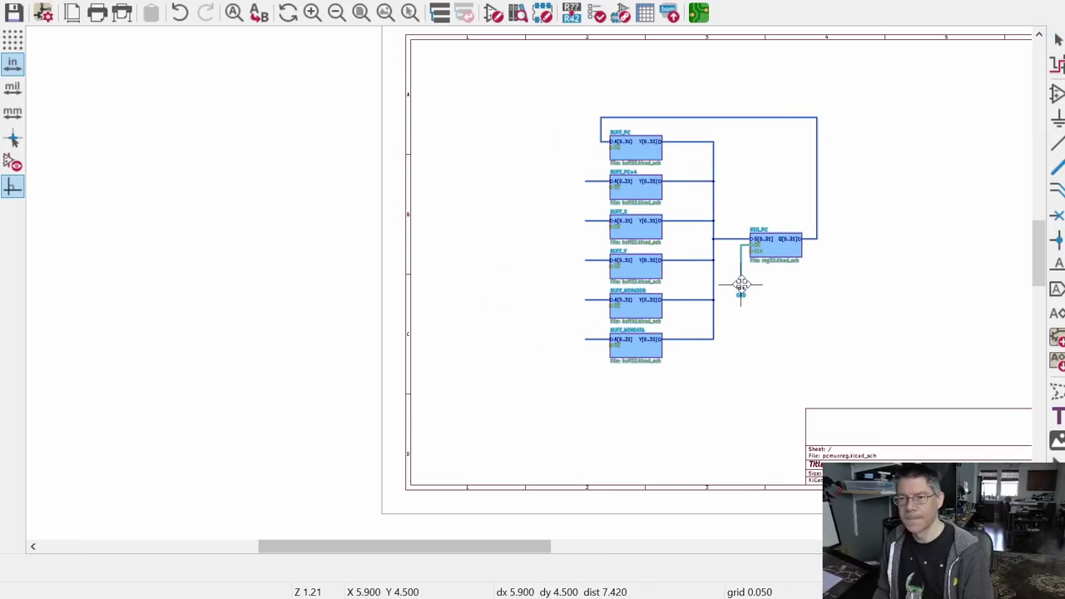
left_click(517, 260)
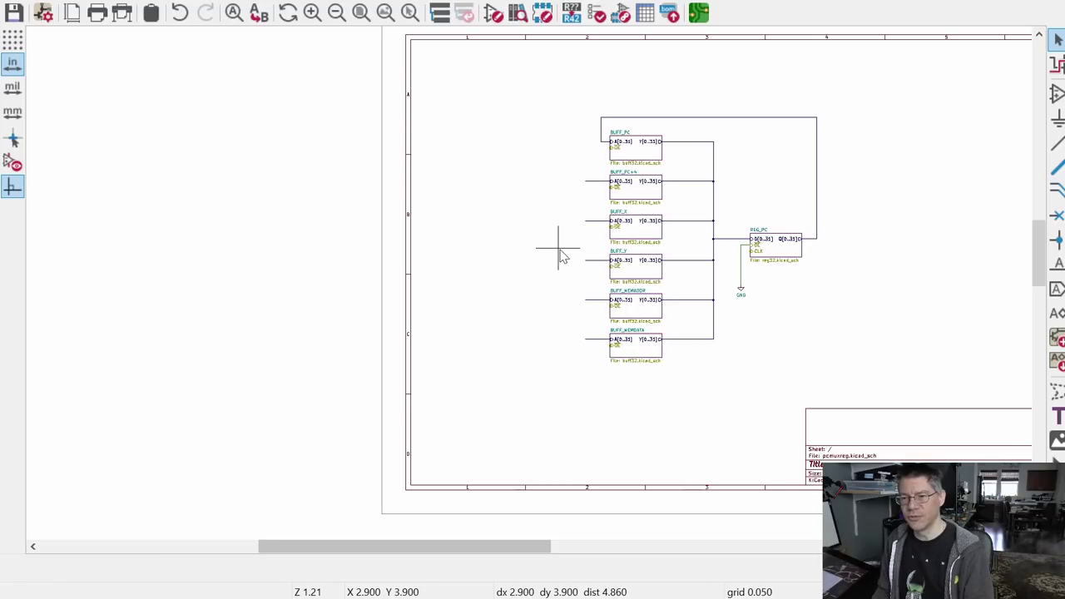
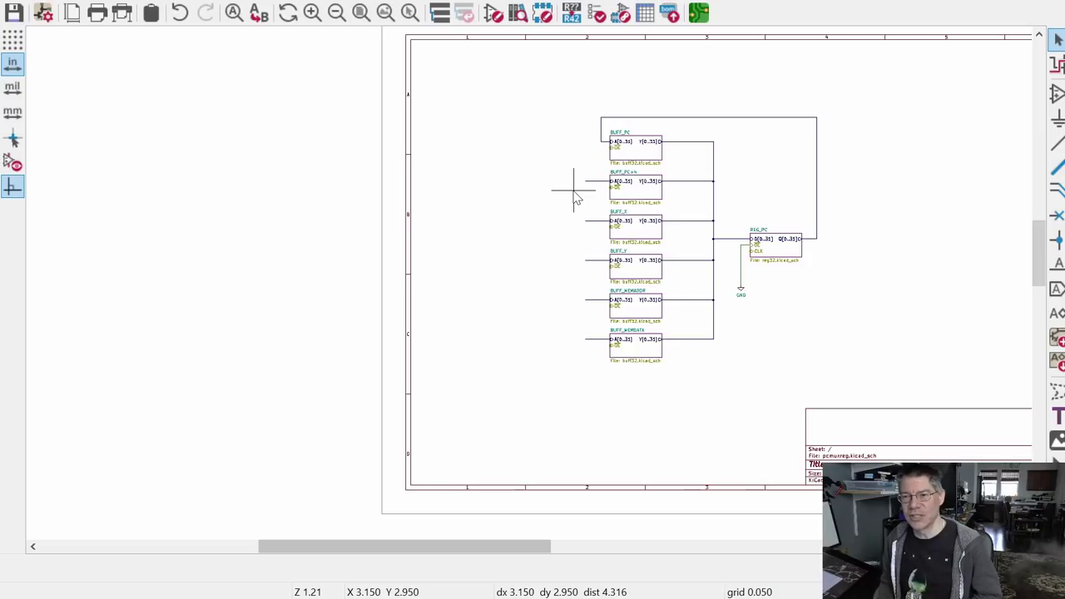
Step: Switch to Microsoft Whiteboard and, in an empty area, draw a row of three pin dots labelled sig, gnd, sig
key("alt+Tab")
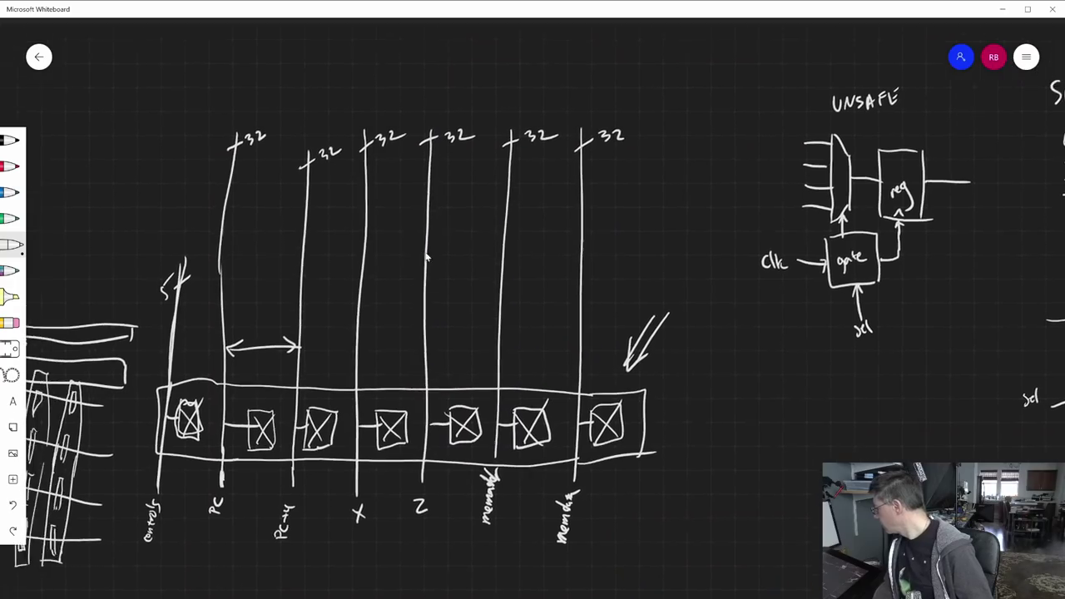
right_click_drag(402, 253, 1064, 508)
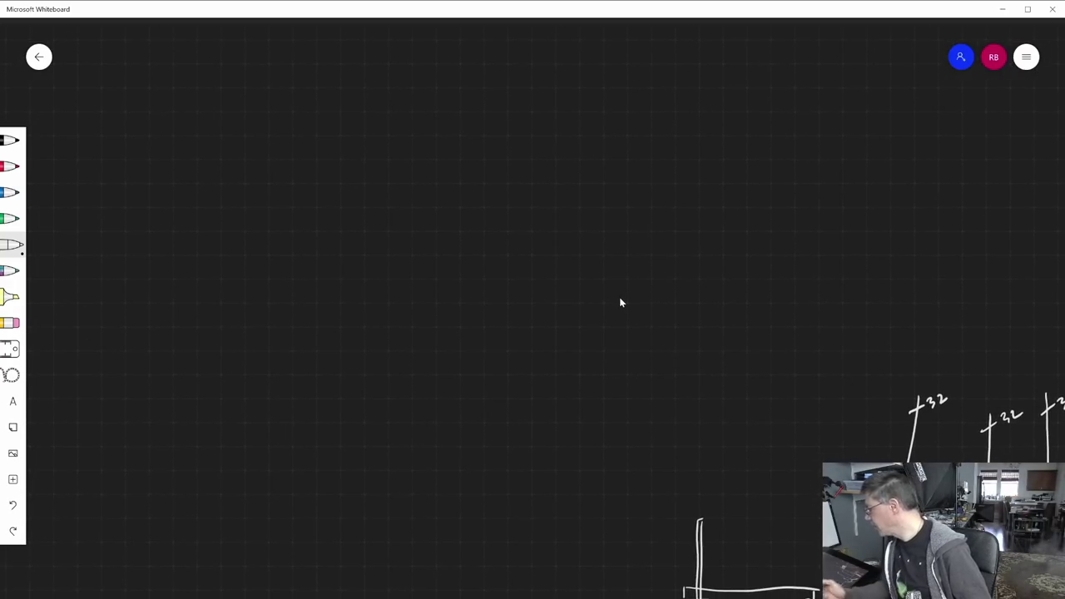
left_click(14, 244)
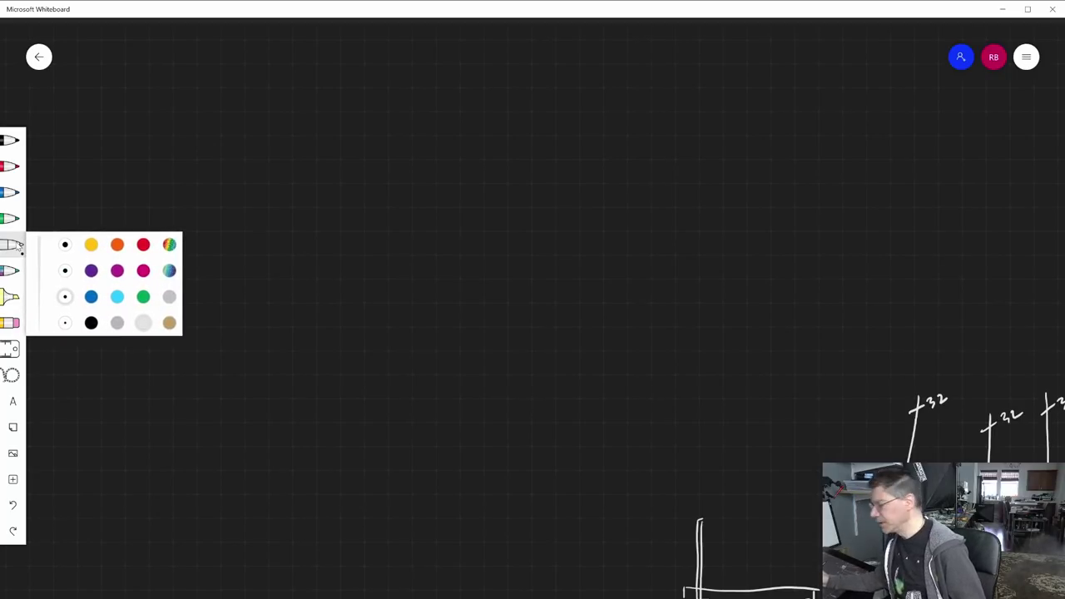
left_click(347, 178)
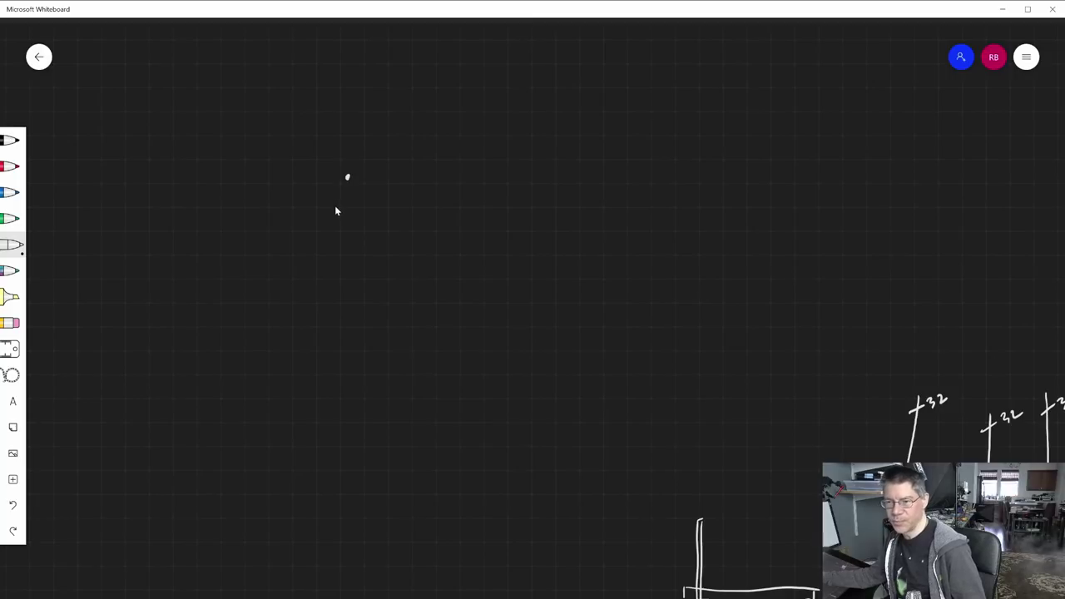
mouse_move(348, 159)
left_mouse_down()
mouse_move(351, 146)
mouse_move(356, 169)
mouse_move(379, 142)
mouse_move(379, 153)
mouse_move(404, 149)
mouse_move(403, 171)
left_mouse_up()
left_click(372, 177)
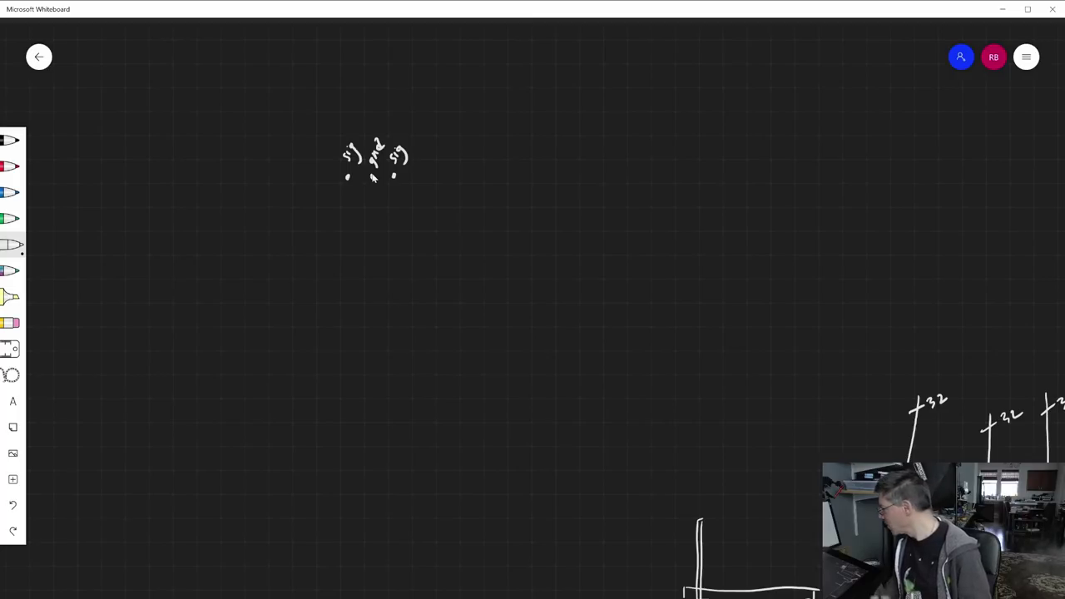
Step: Extend the pin row to twelve dots, repeating the sig, gnd, sig labels, and number the signals 0 to 7
mouse_move(418, 168)
left_mouse_down()
mouse_move(423, 153)
mouse_move(441, 158)
mouse_move(451, 143)
mouse_move(458, 176)
mouse_move(464, 153)
mouse_move(465, 172)
left_mouse_up()
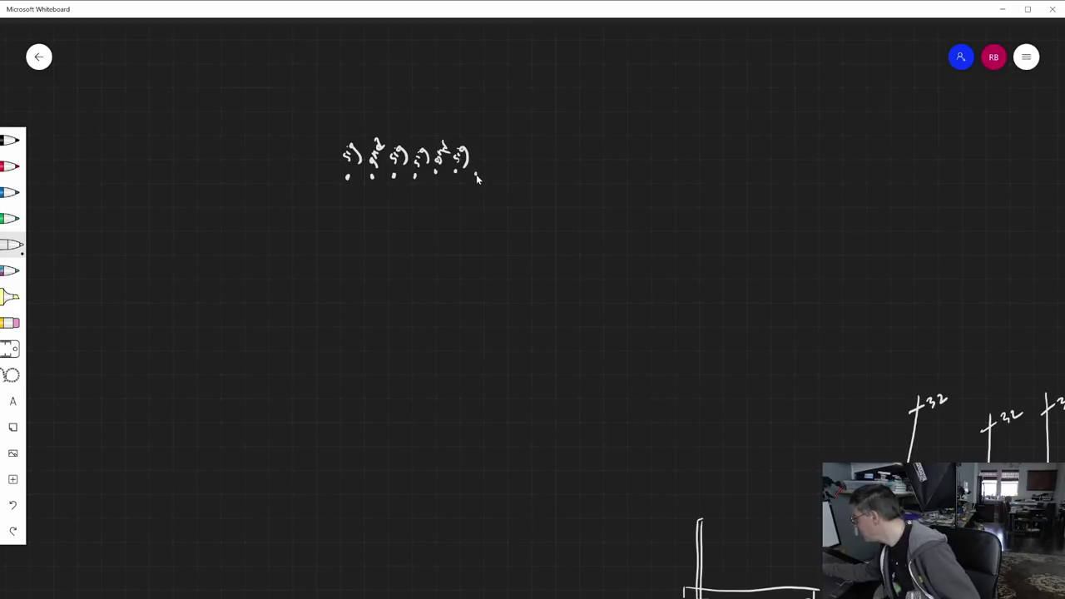
left_click_drag(478, 159, 494, 171)
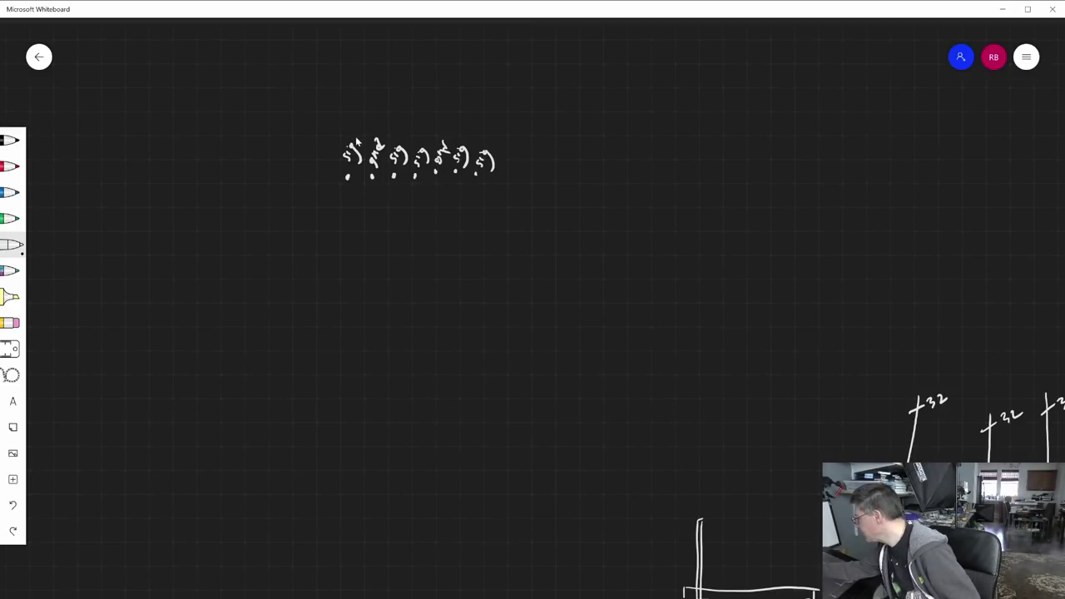
mouse_move(355, 135)
left_mouse_down()
mouse_move(415, 148)
mouse_move(483, 134)
mouse_move(506, 169)
mouse_move(508, 137)
mouse_move(529, 167)
mouse_move(535, 133)
mouse_move(548, 169)
mouse_move(552, 131)
left_mouse_up()
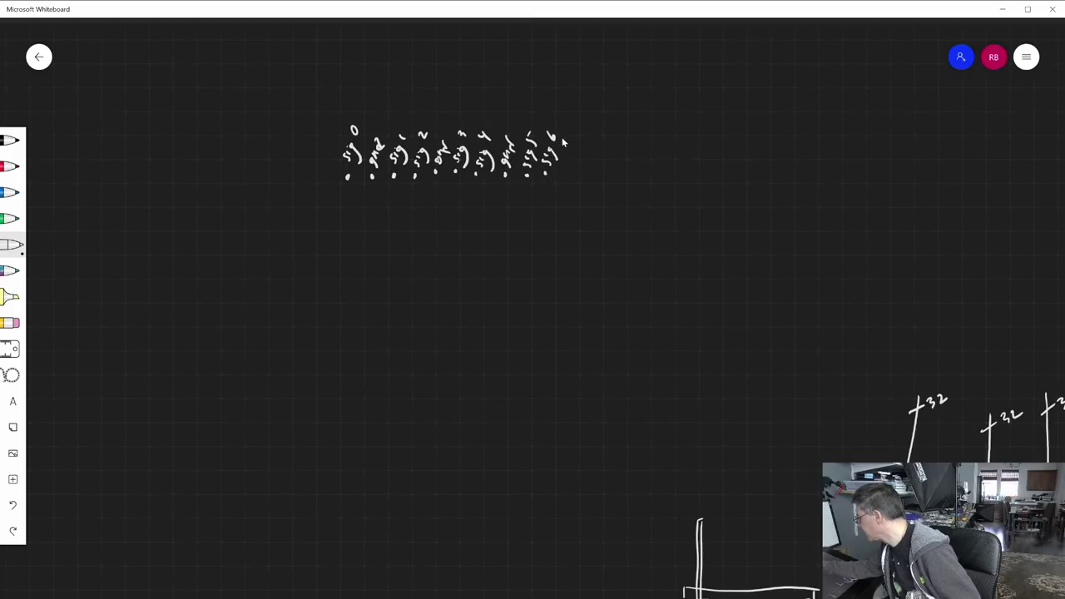
mouse_move(569, 175)
left_mouse_down()
mouse_move(580, 146)
mouse_move(591, 177)
mouse_move(604, 129)
left_mouse_up()
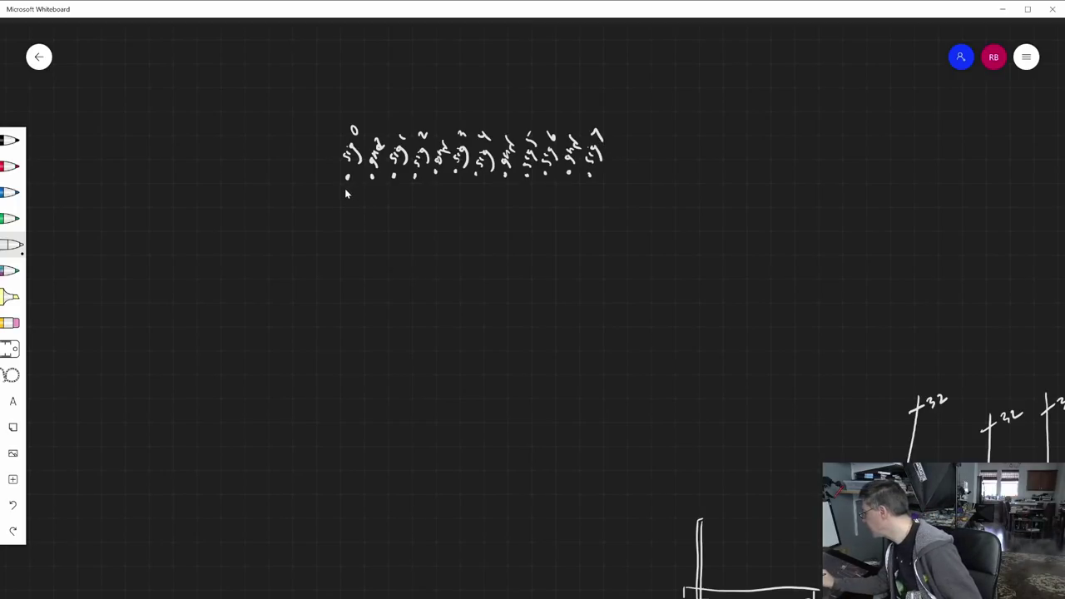
Step: Underline the twelve pins in groups of five, five and two, and write 12 beside the row
left_click_drag(342, 192, 440, 193)
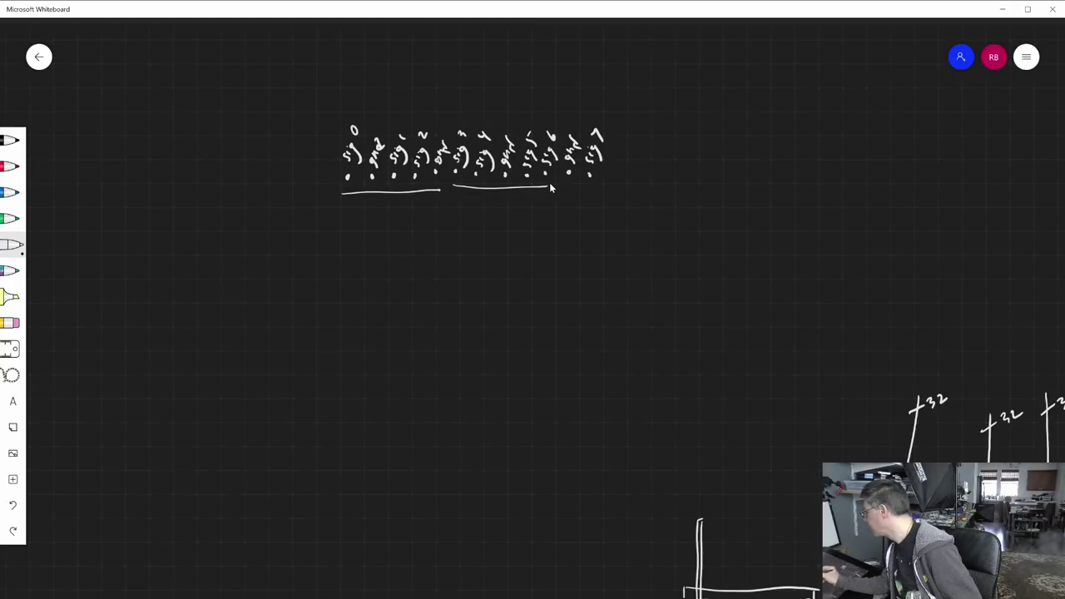
left_click_drag(566, 186, 642, 183)
left_click_drag(650, 175, 666, 183)
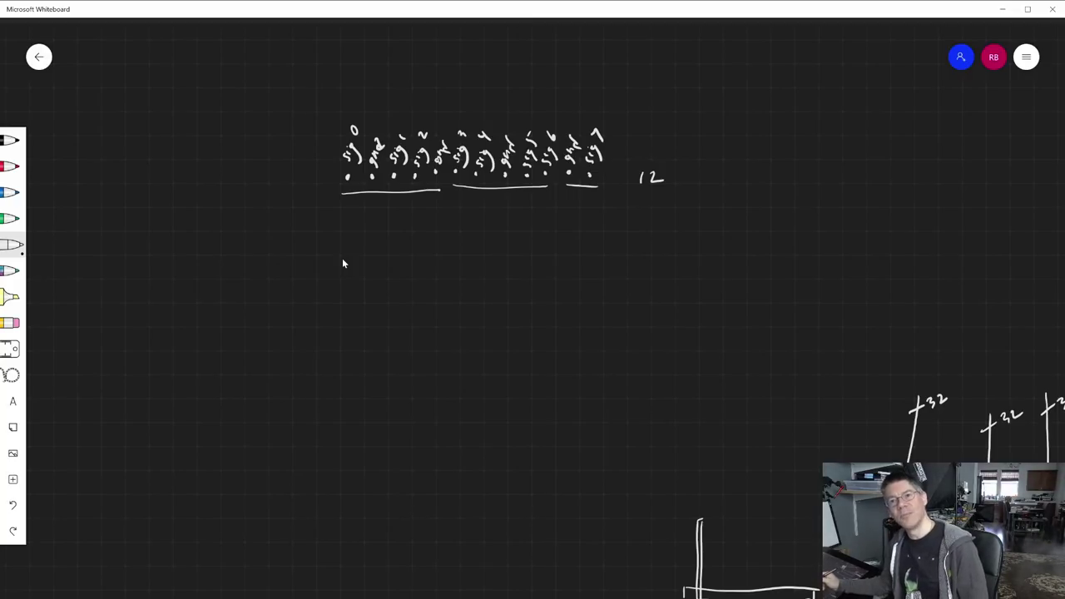
Step: Below the pin row, draw a wide connector rectangle divided into four rows and label it 4x12
mouse_move(350, 295)
left_mouse_down()
mouse_move(351, 233)
mouse_move(507, 236)
mouse_move(585, 257)
mouse_move(417, 306)
mouse_move(596, 294)
left_mouse_up()
mouse_move(350, 261)
left_mouse_down()
mouse_move(353, 252)
mouse_move(547, 243)
mouse_move(368, 263)
mouse_move(587, 260)
left_mouse_up()
mouse_move(342, 283)
left_mouse_down()
mouse_move(570, 264)
mouse_move(573, 239)
mouse_move(629, 256)
left_mouse_up()
left_click_drag(629, 246, 620, 256)
mouse_move(641, 243)
left_mouse_down()
mouse_move(643, 256)
mouse_move(660, 255)
left_mouse_up()
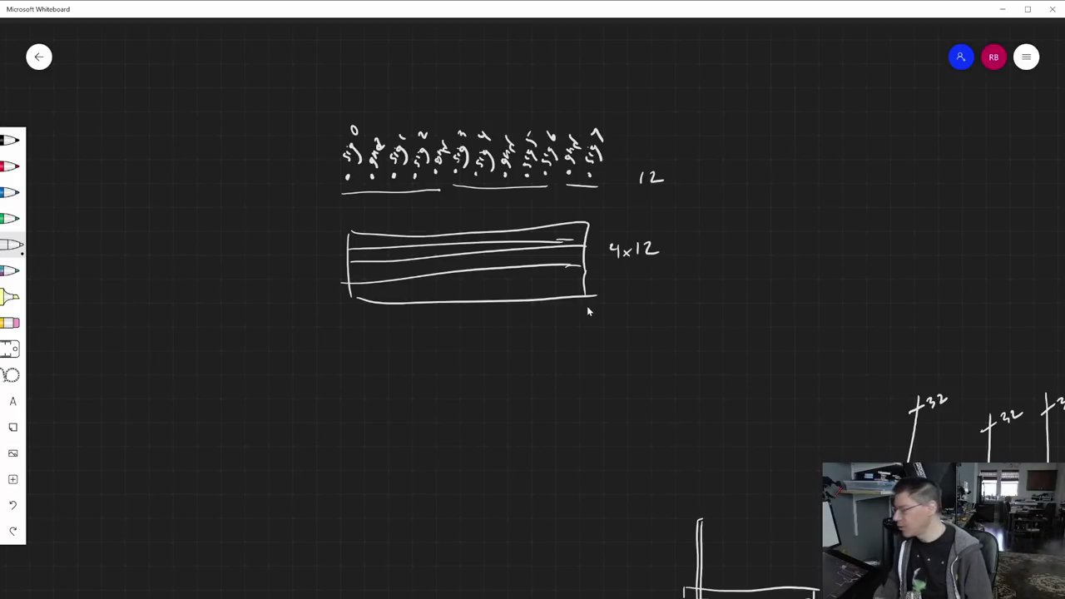
mouse_move(342, 275)
left_mouse_down()
mouse_move(437, 253)
mouse_move(504, 258)
mouse_move(596, 294)
mouse_move(632, 270)
mouse_move(352, 247)
mouse_move(444, 246)
mouse_move(425, 274)
mouse_move(614, 267)
left_mouse_up()
left_click_drag(615, 247, 615, 271)
left_click_drag(615, 260, 633, 259)
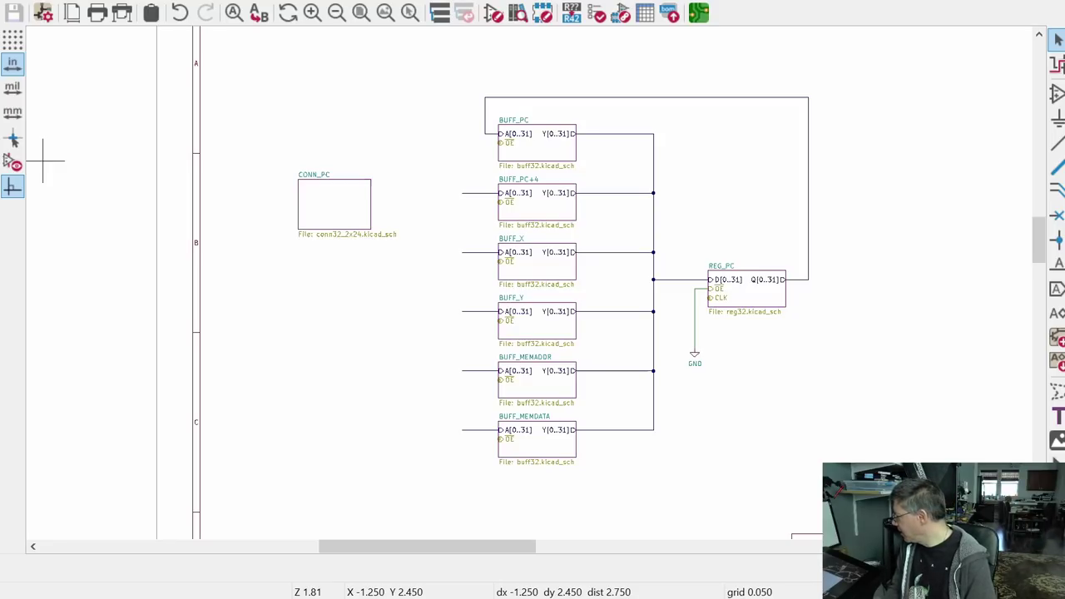
Step: Switch to the KiCad schematic, open the CONN_PC sheet to examine its connector wiring, and return to the parent sheet
left_click(335, 200)
double_click(335, 200)
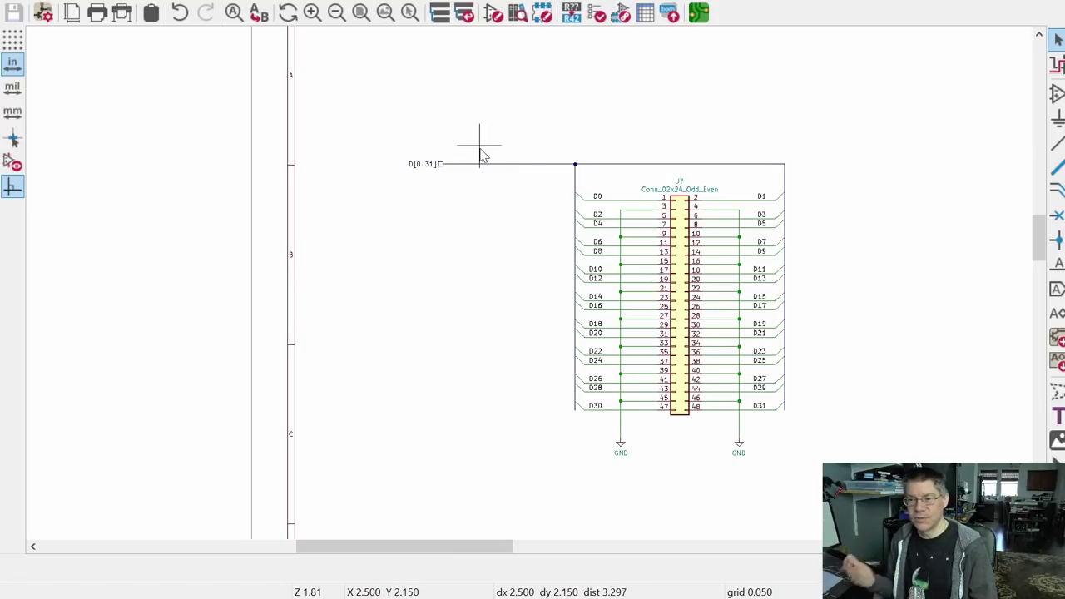
left_click(466, 15)
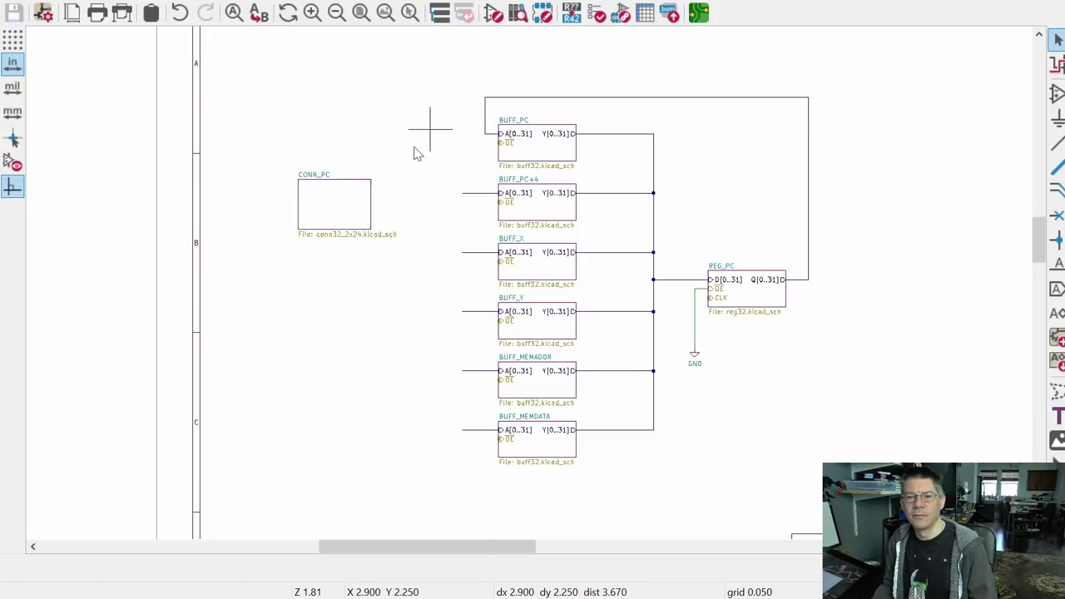
Step: Import the D[0..31] hierarchical pin into the CONN_PC sheet and place it on the right edge near the top
left_click(338, 218)
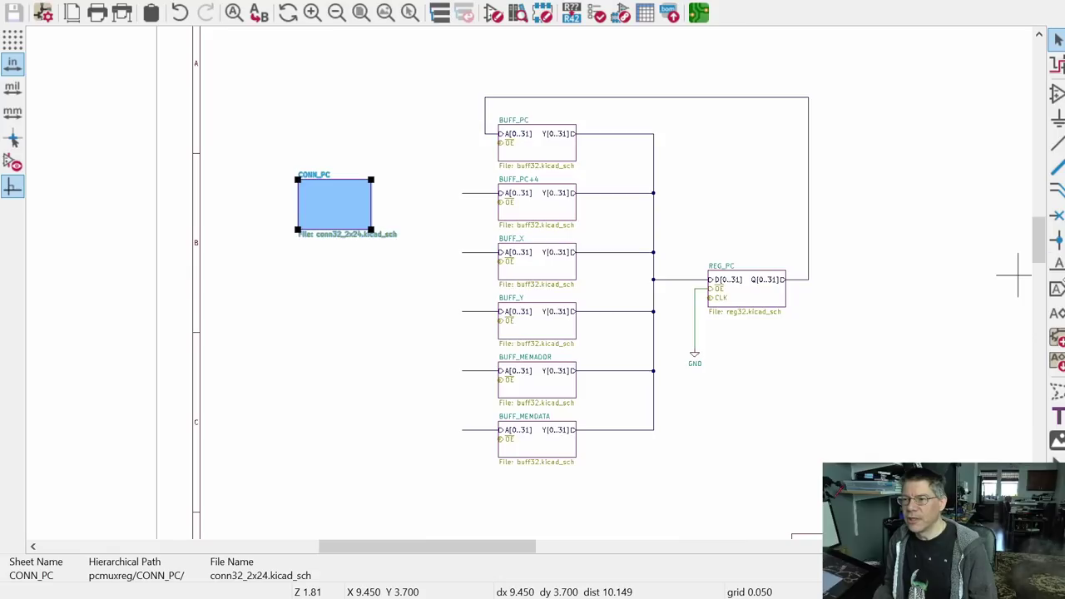
left_click(1056, 359)
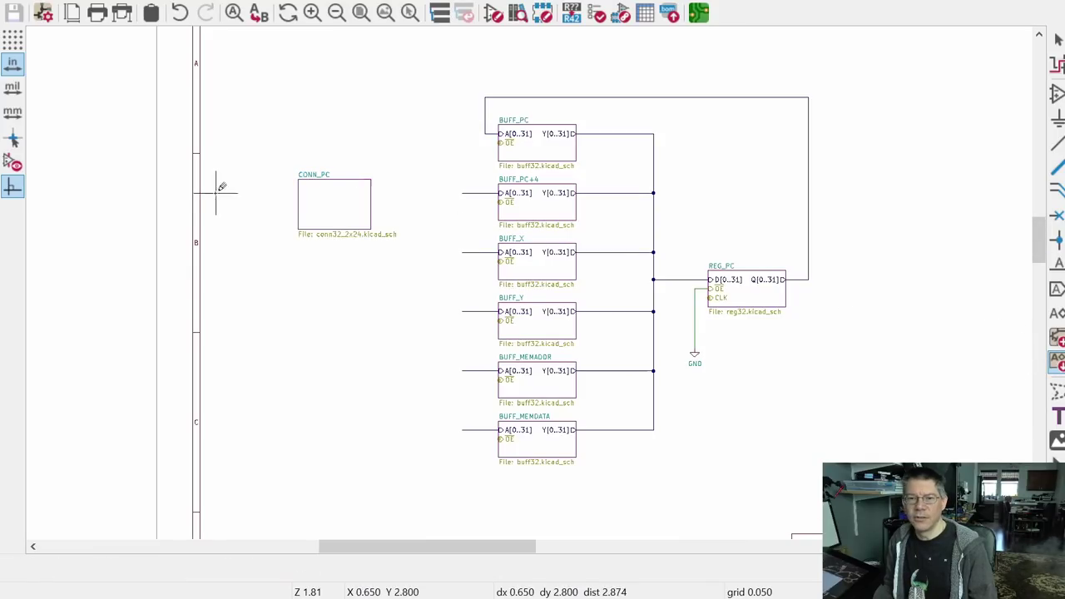
left_click(334, 208)
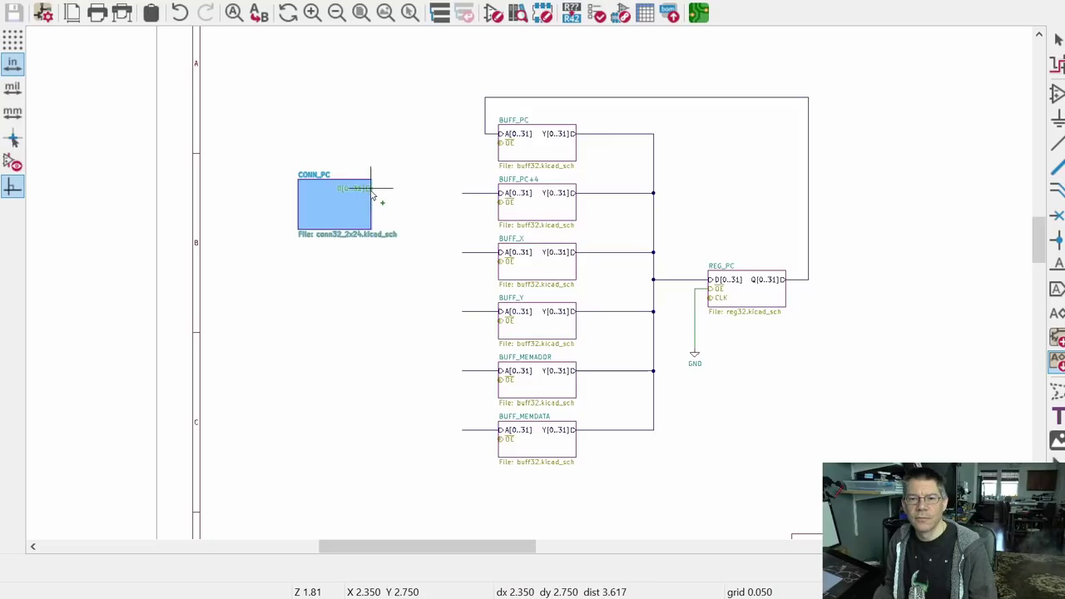
left_click(373, 196)
scroll(330, 218, "up", 5)
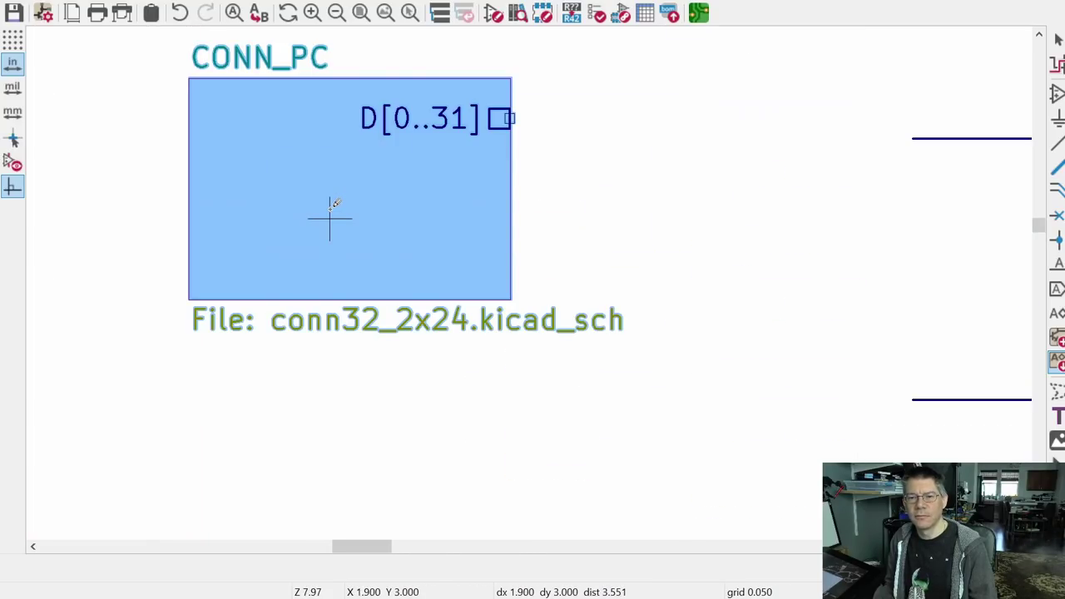
key("Escape")
Step: Shrink the CONN_PC sheet to about 0.5 in by 0.2 in around its D[0..31] pin and hide its sheet file name
left_click(387, 222)
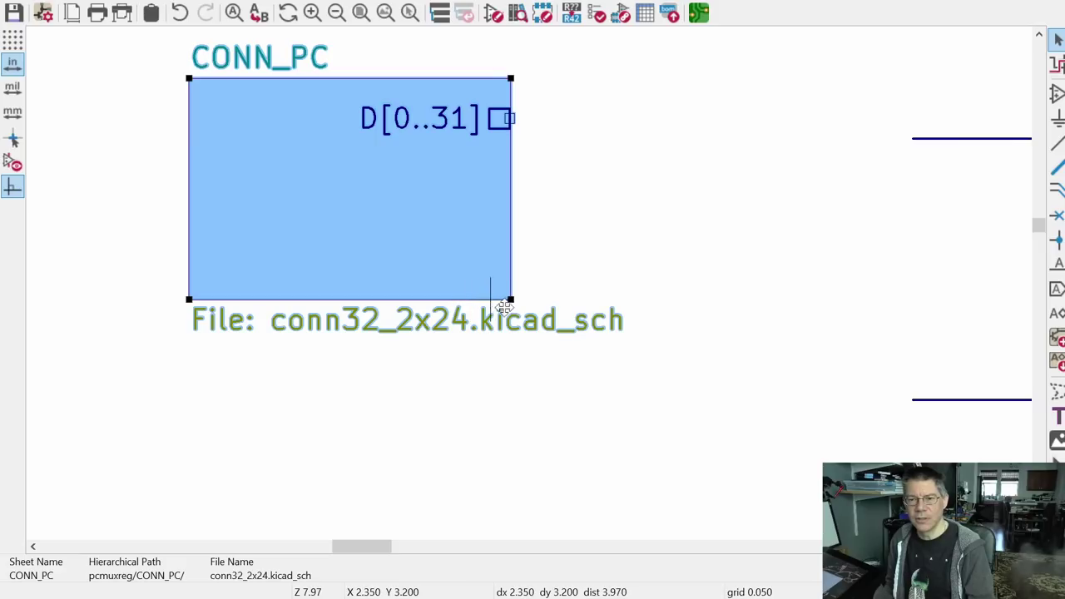
left_click_drag(504, 306, 337, 154)
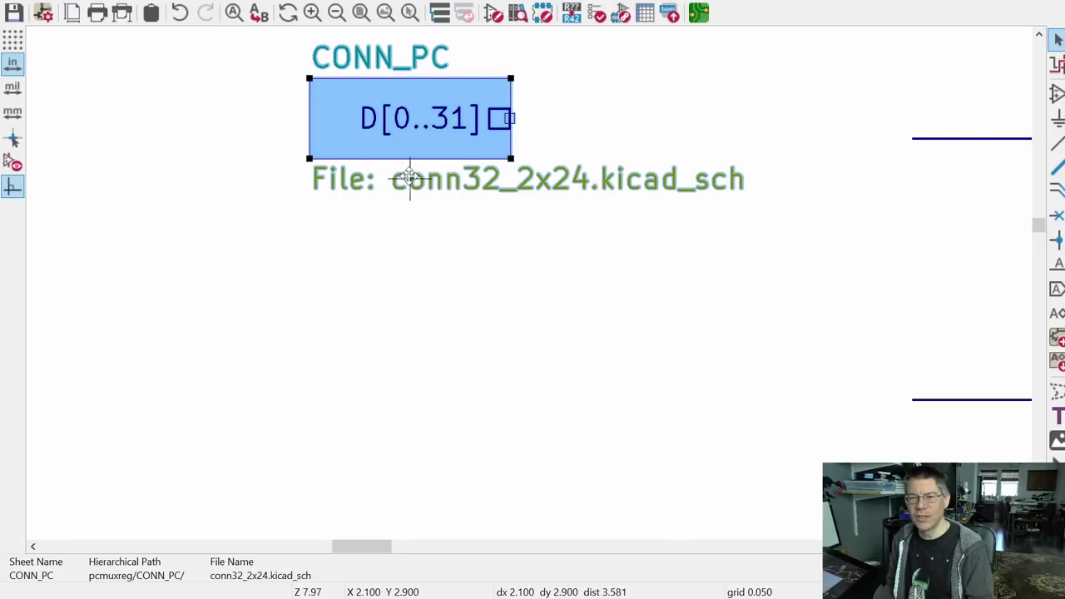
left_click(527, 238)
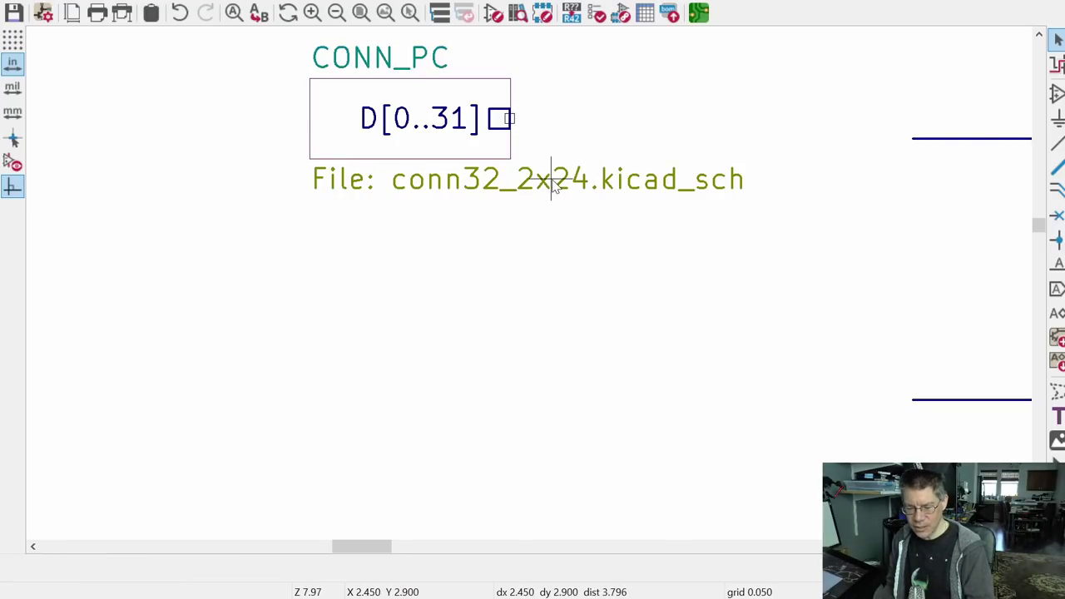
double_click(552, 184)
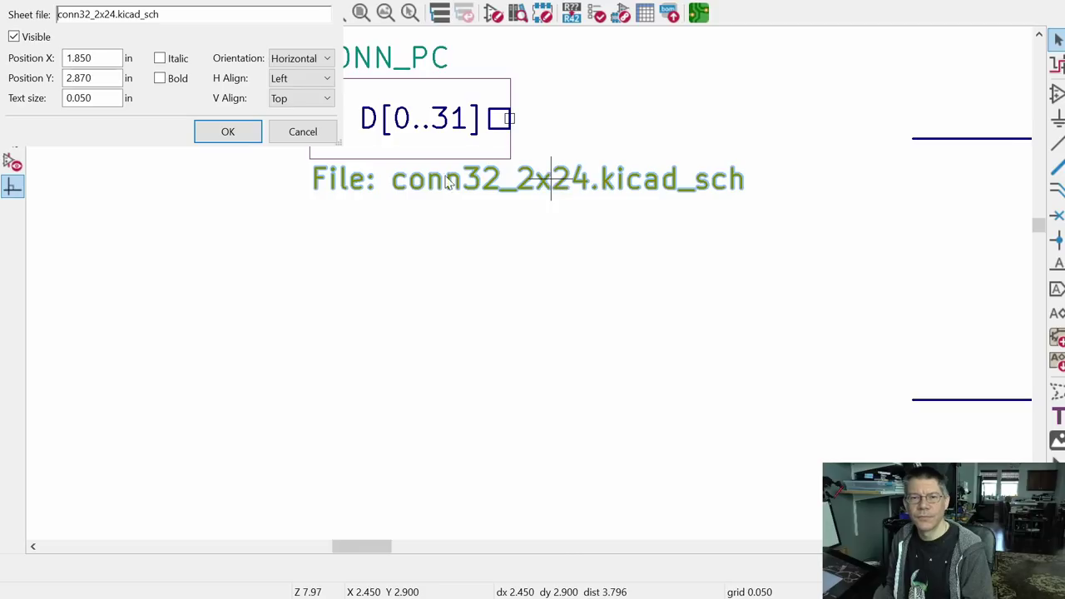
left_click(14, 37)
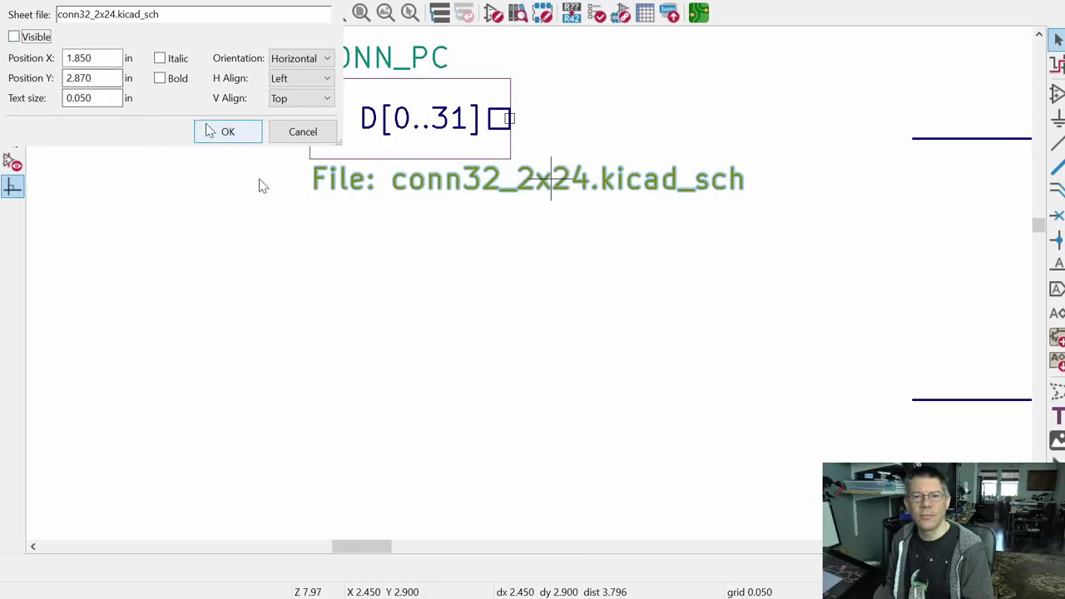
key("Return")
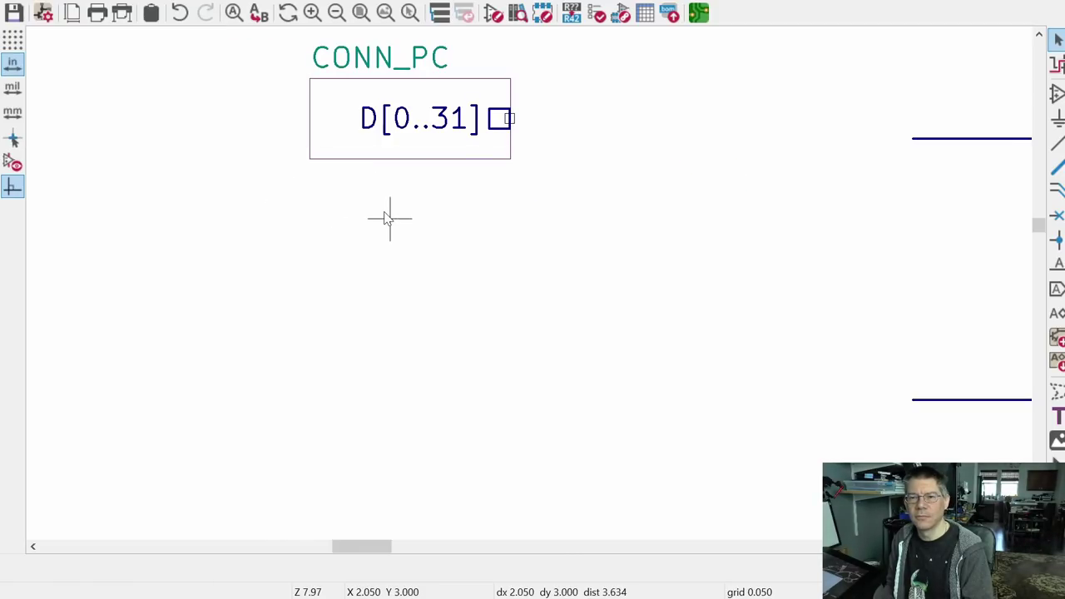
Step: Move CONN_PC toward the buffers so its D[0..31] pin lines up with BUFF_PC+4's input bus, leaving a gap between them
scroll(568, 156, "down", 7)
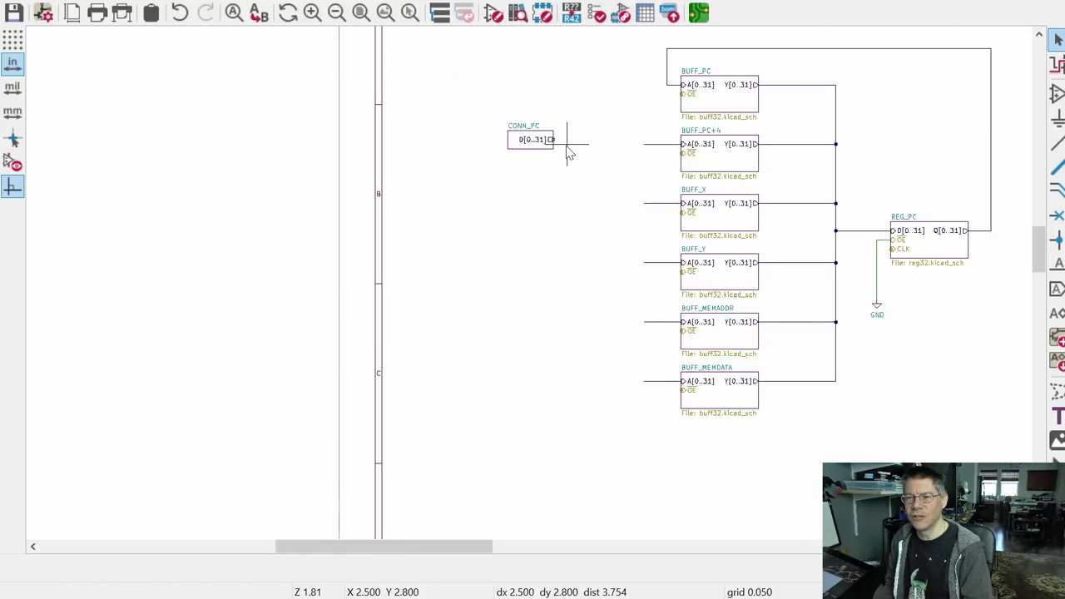
scroll(568, 155, "up", 4)
left_click_drag(381, 85, 589, 213)
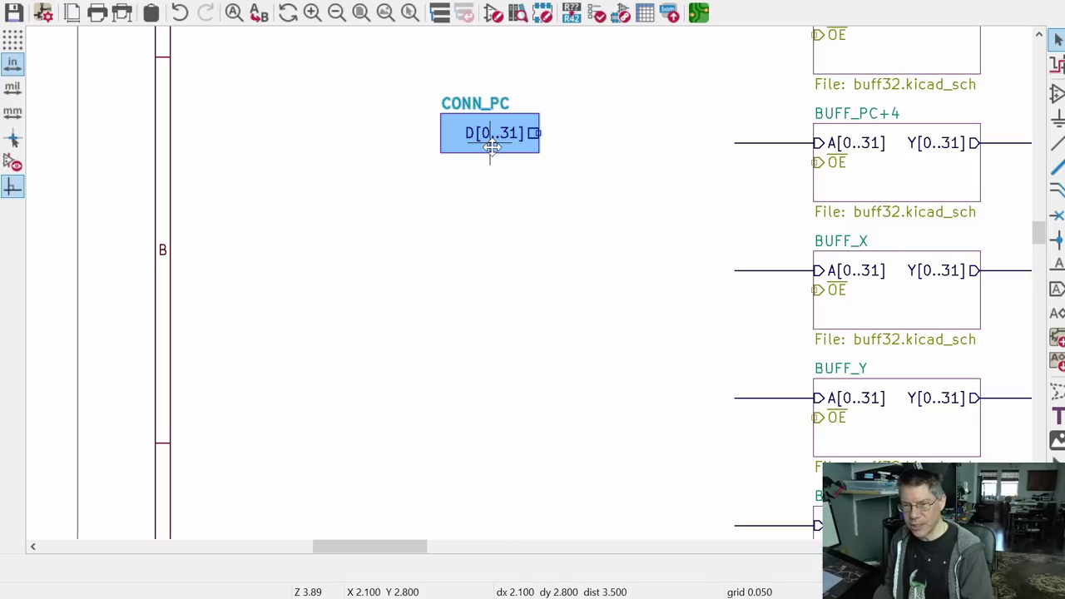
left_click_drag(492, 147, 729, 143)
left_click_drag(673, 166, 585, 162)
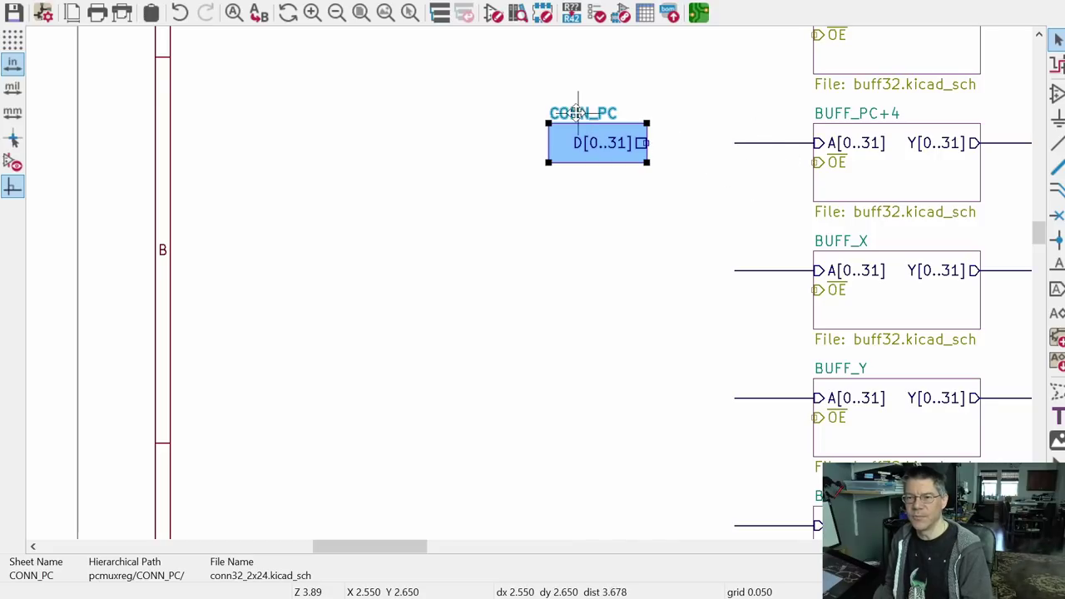
Step: Duplicate CONN_PC to the row of BUFF_X, and duplicate that pair to the rows of BUFF_Y and BUFF_MEMADDR, in the same column
left_click_drag(514, 104, 686, 210)
key("ctrl+d")
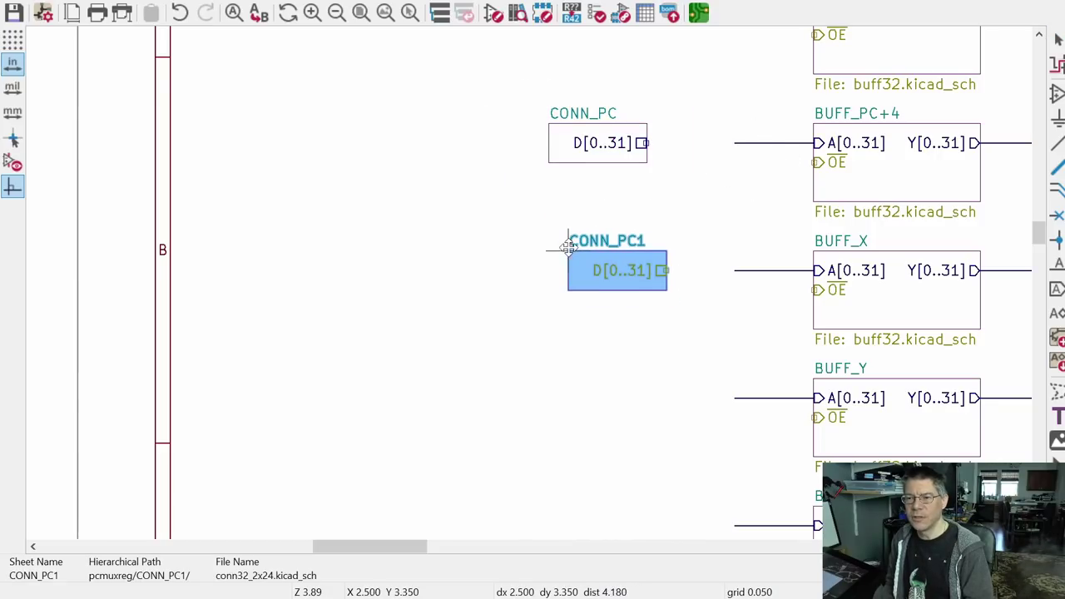
left_click(551, 247)
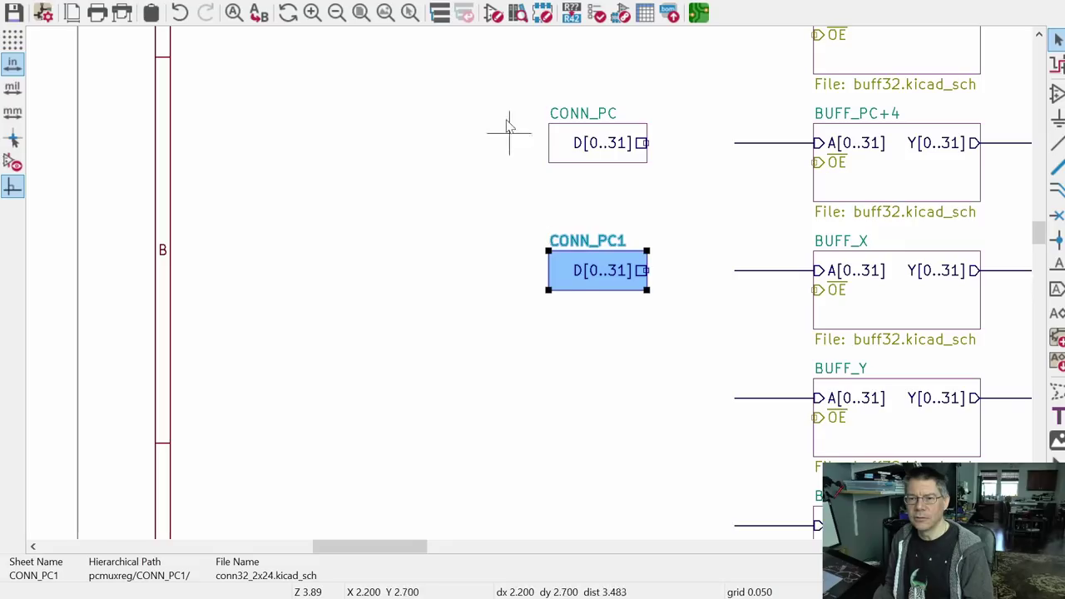
left_click_drag(506, 99, 637, 304)
scroll(601, 256, "down", 3)
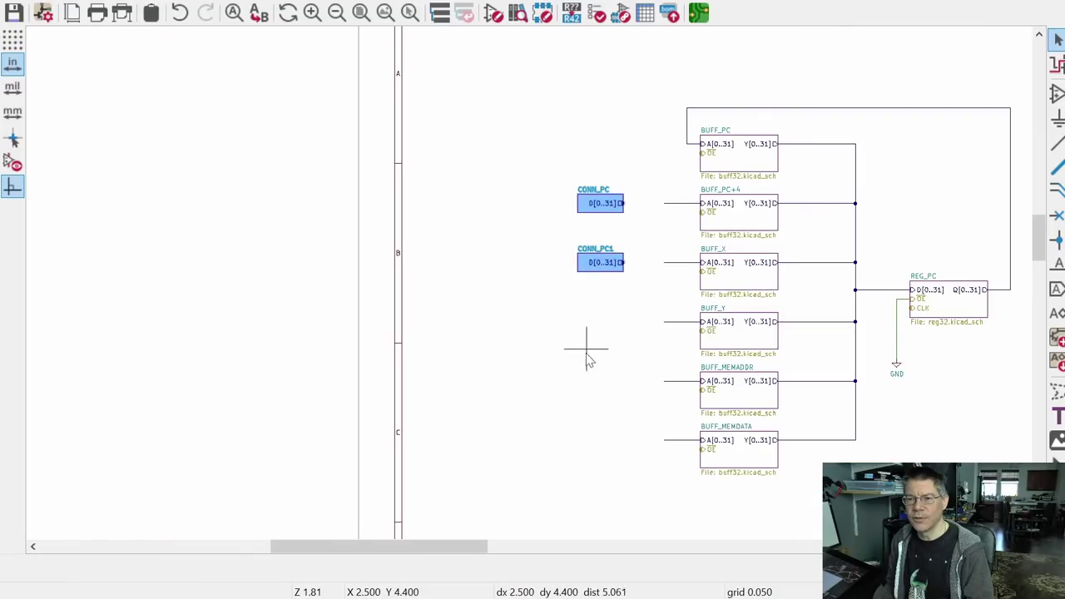
key("ctrl+d")
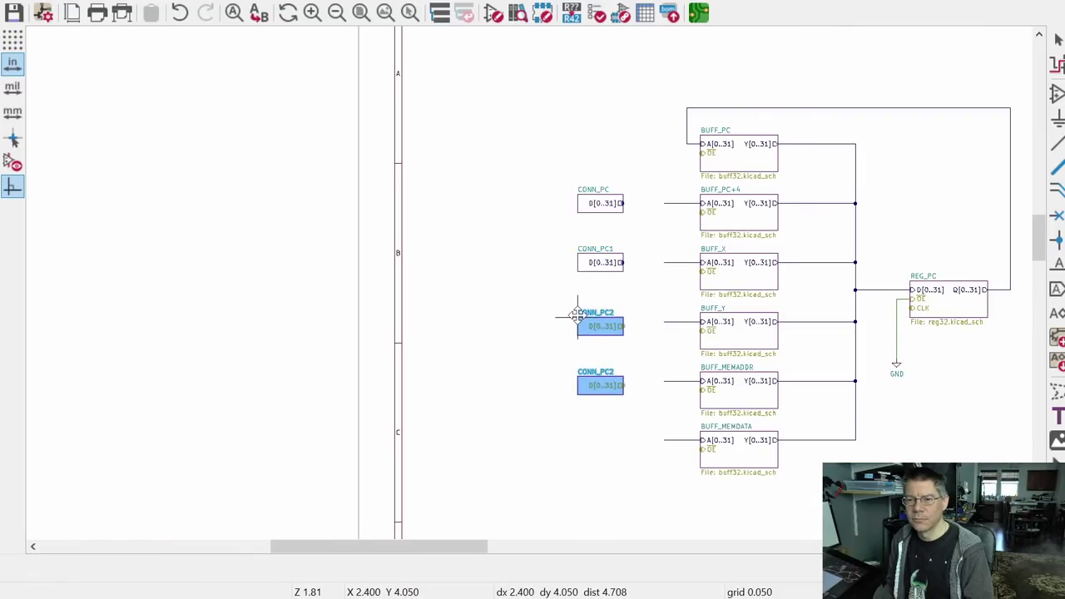
left_click(576, 313)
Step: Add two more copies of the connector sheet in the same column, one level with BUFF_PC and one level with BUFF_MEMDATA
left_click_drag(570, 370, 646, 399)
key("ctrl+d")
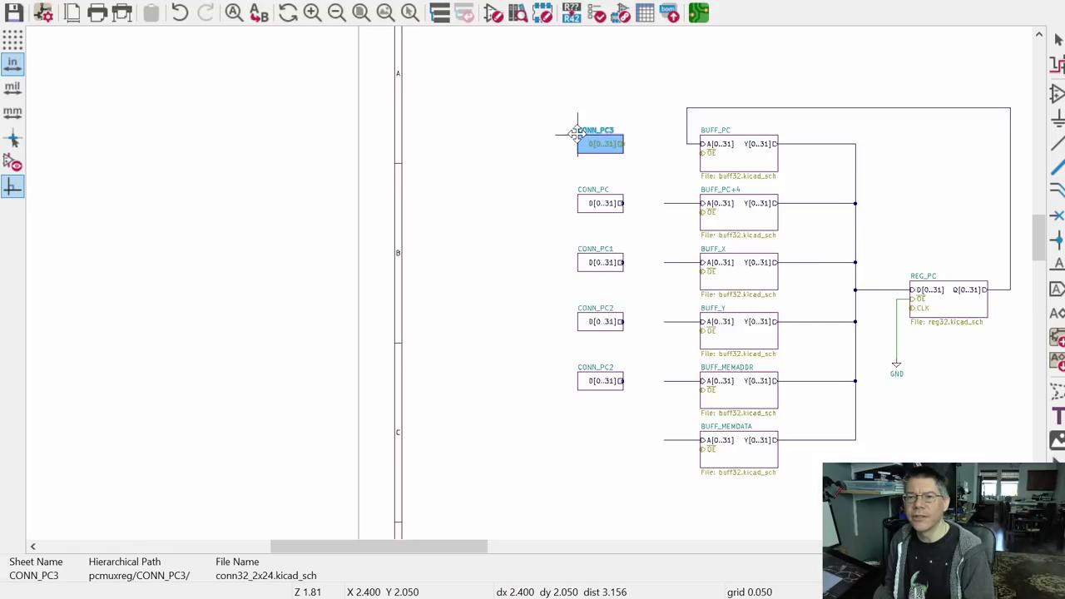
left_click(574, 135)
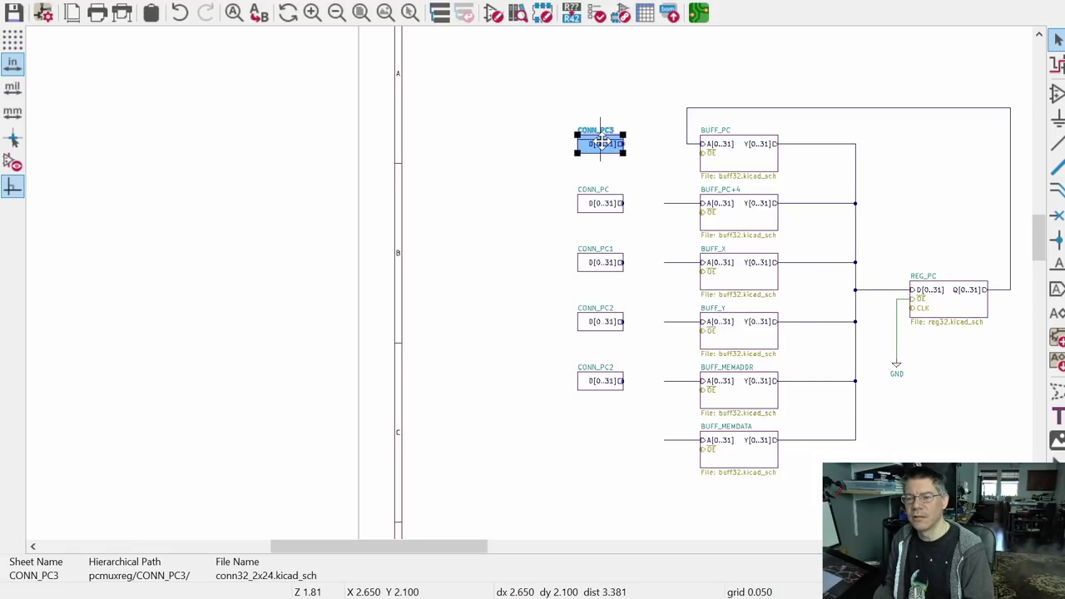
key("ctrl+d")
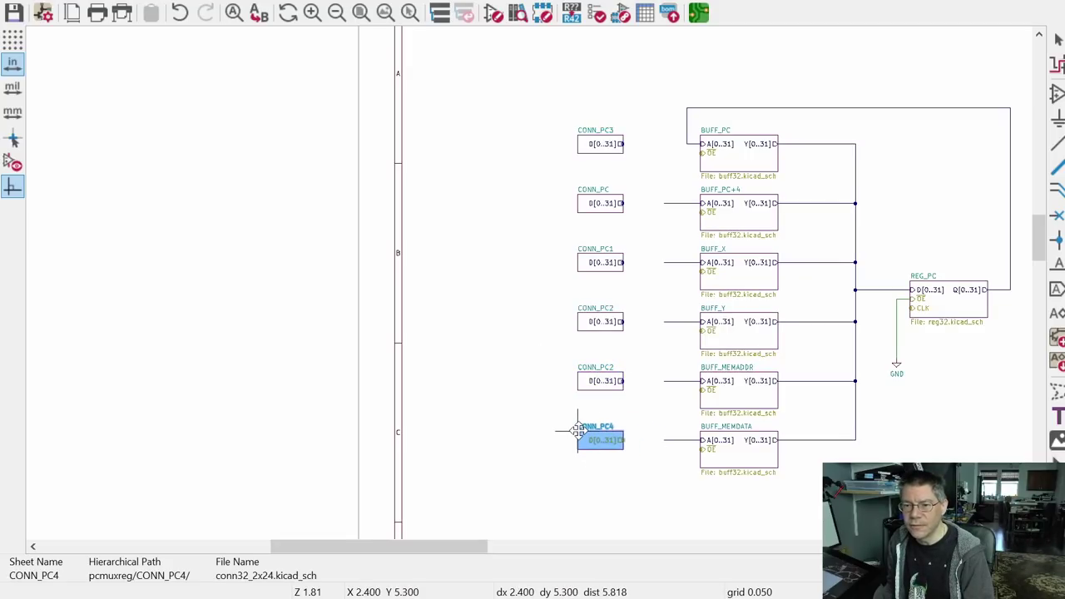
left_click(578, 430)
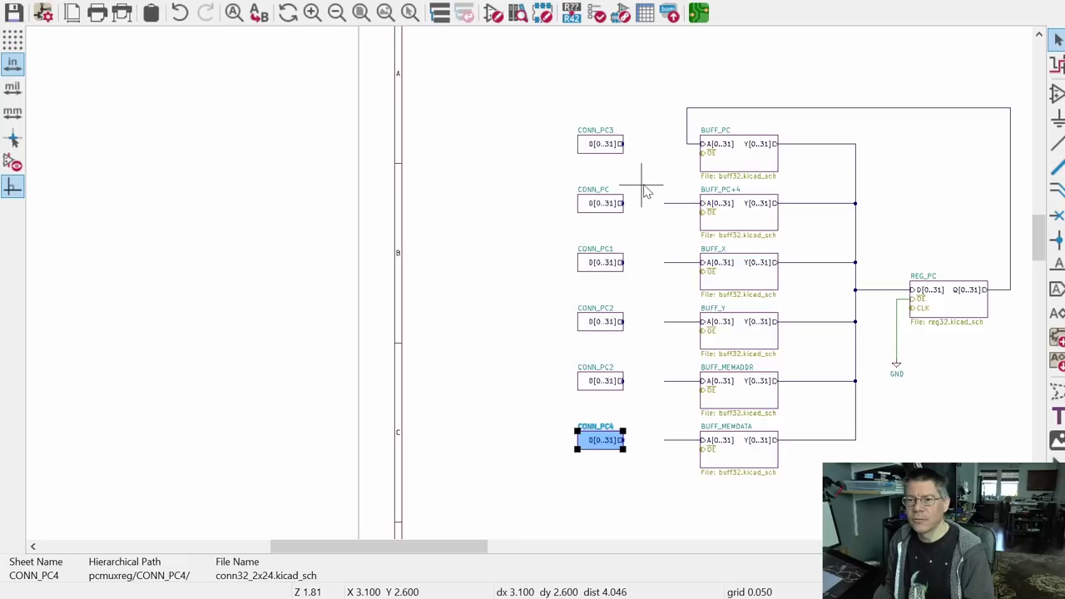
left_click(646, 191)
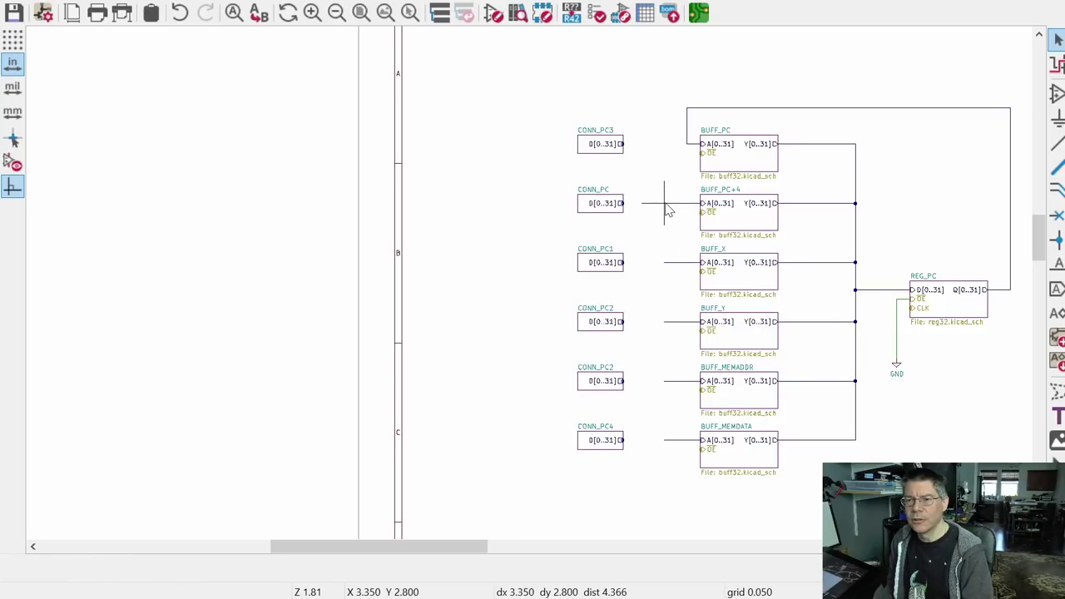
Step: Extend the input buses of BUFF_PC+4 and BUFF_X to the D[0..31] pins of the connector sheets in their rows
scroll(665, 208, "up", 3)
left_click(663, 204)
left_click_drag(663, 203, 574, 203)
left_click(661, 305)
left_click(580, 203)
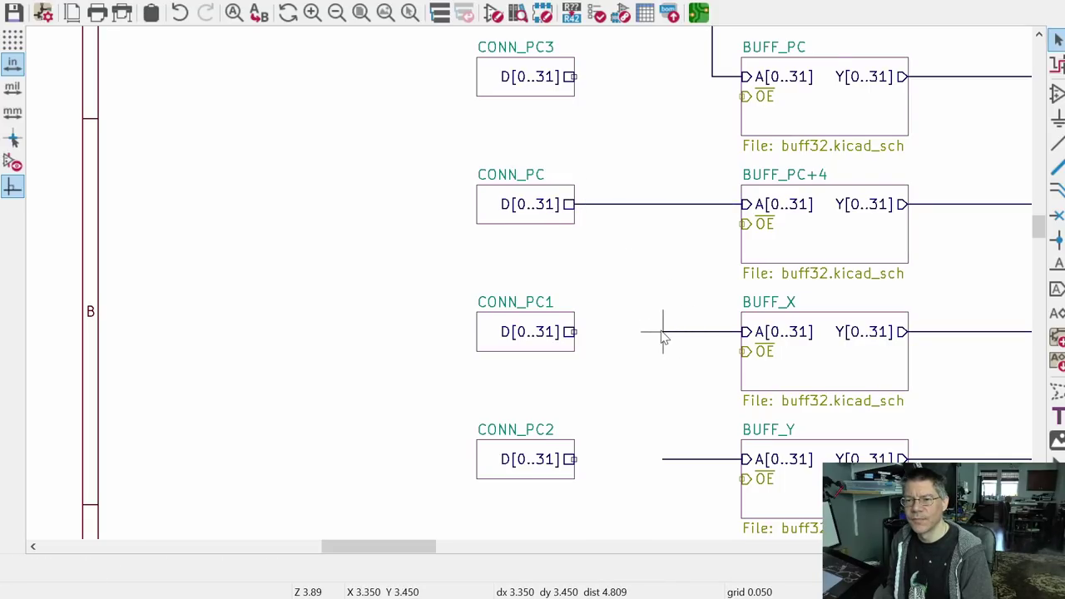
left_click_drag(663, 331, 574, 331)
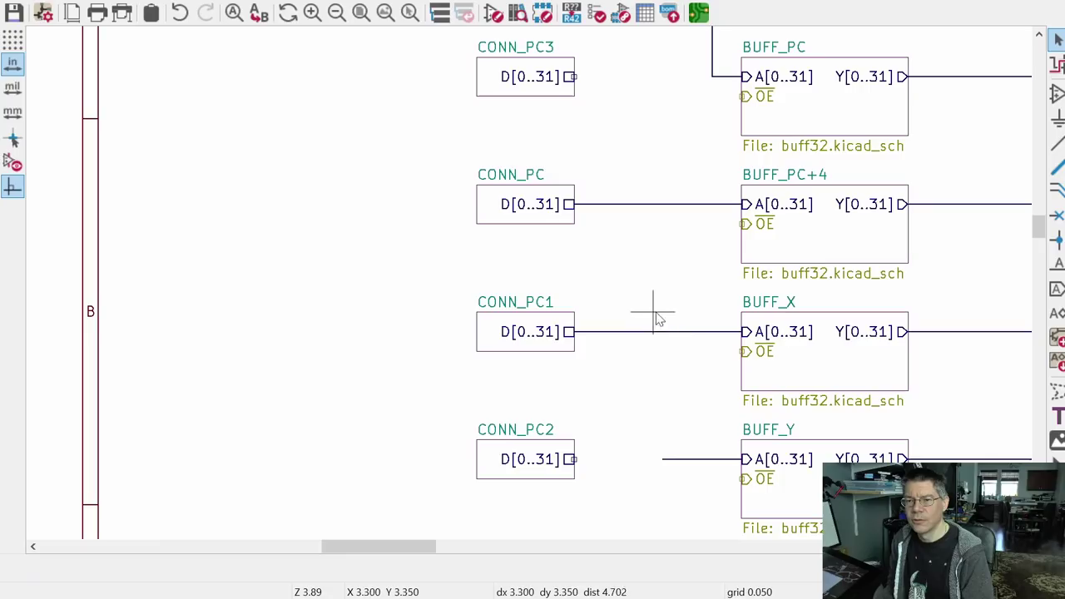
scroll(634, 329, "down", 3)
scroll(637, 349, "down", 1)
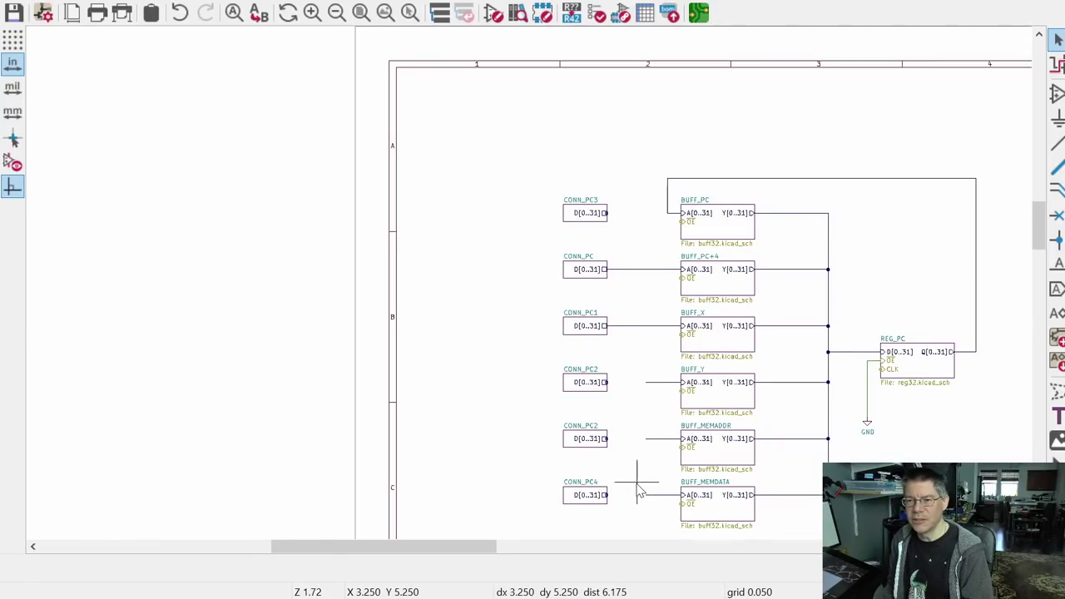
scroll(638, 489, "up", 3)
middle_click_drag(637, 361, 624, 233)
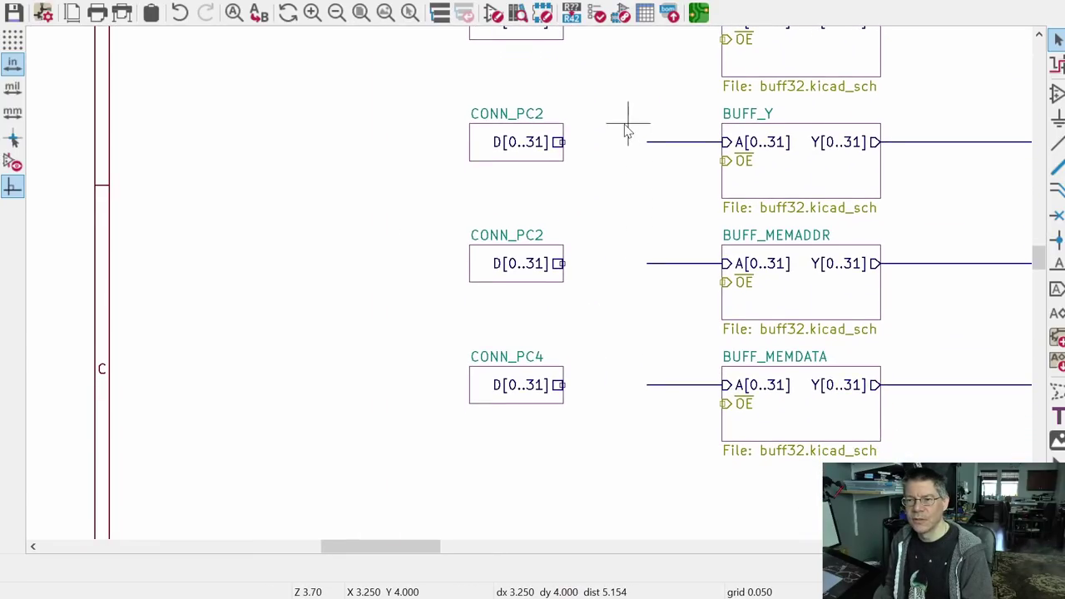
mouse_move(608, 131)
middle_mouse_down()
mouse_move(669, 248)
mouse_move(596, 108)
mouse_move(608, 138)
middle_mouse_up()
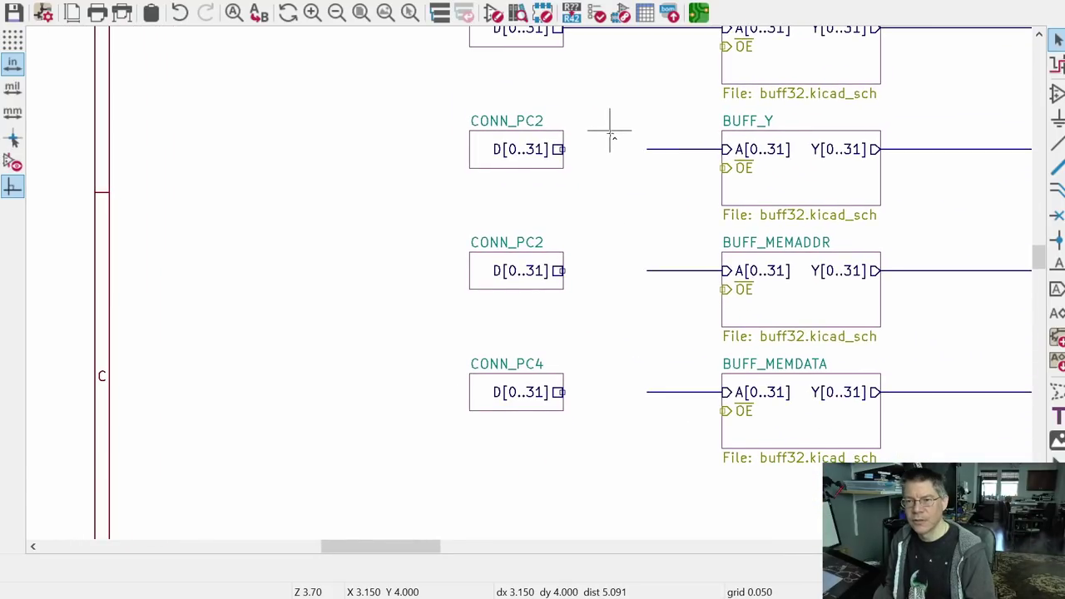
left_click_drag(610, 133, 684, 422)
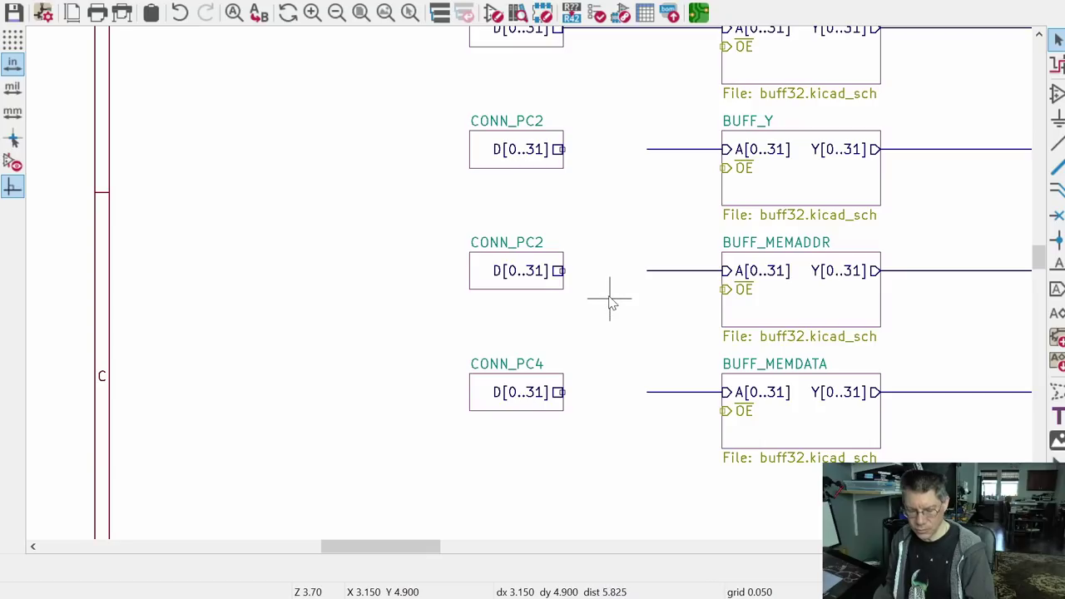
left_click_drag(608, 131, 666, 449)
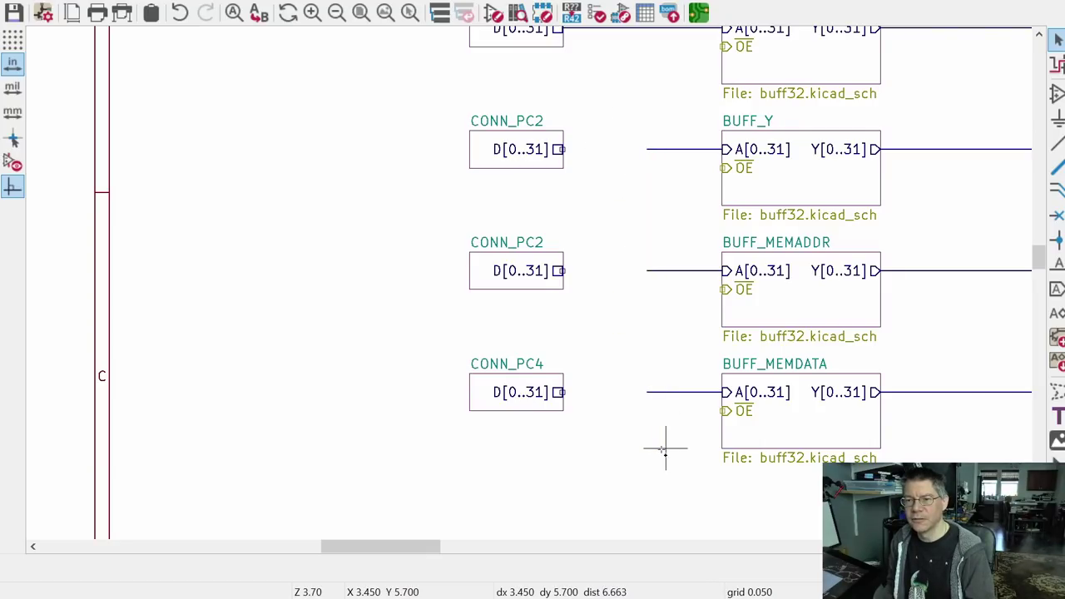
left_click_drag(616, 126, 669, 419)
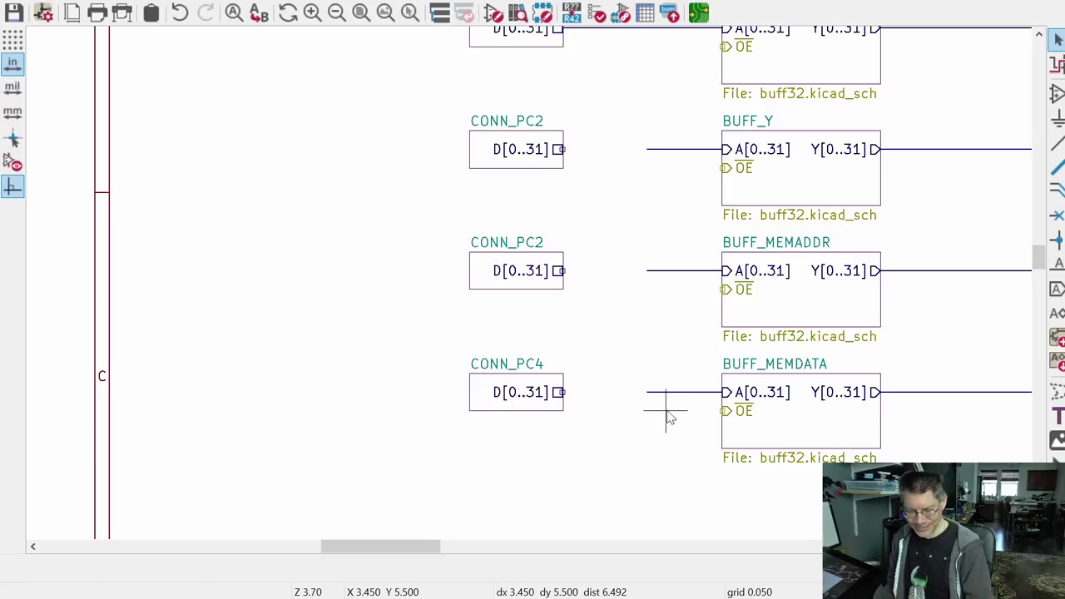
Step: Extend the input buses of BUFF_Y, BUFF_MEMADDR and BUFF_MEMDATA to the D[0..31] pins of the connector sheets in their rows
left_click(648, 150)
left_click(558, 150)
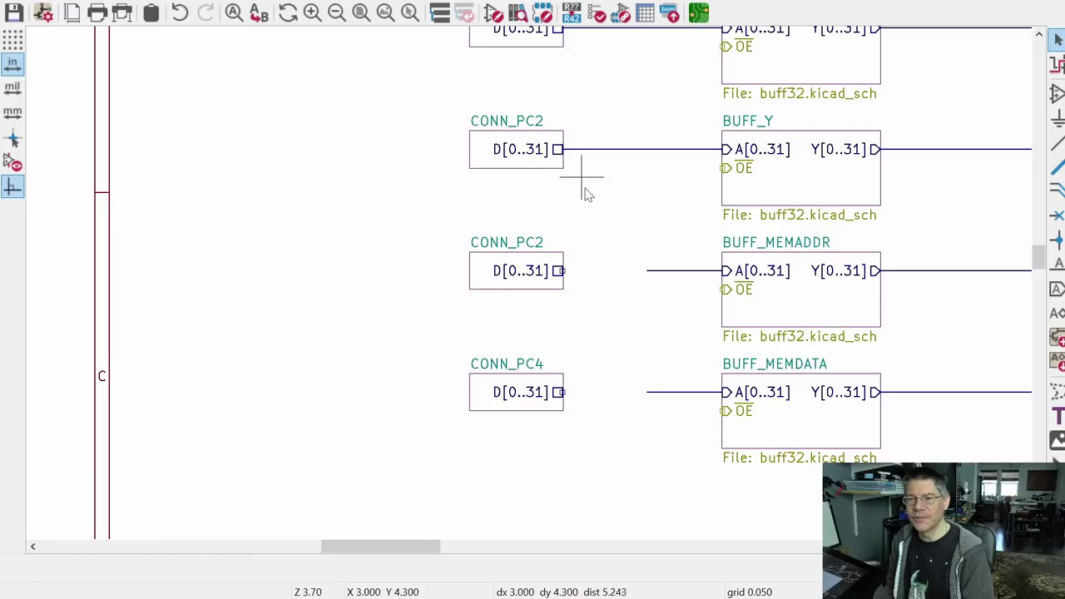
left_click(647, 270)
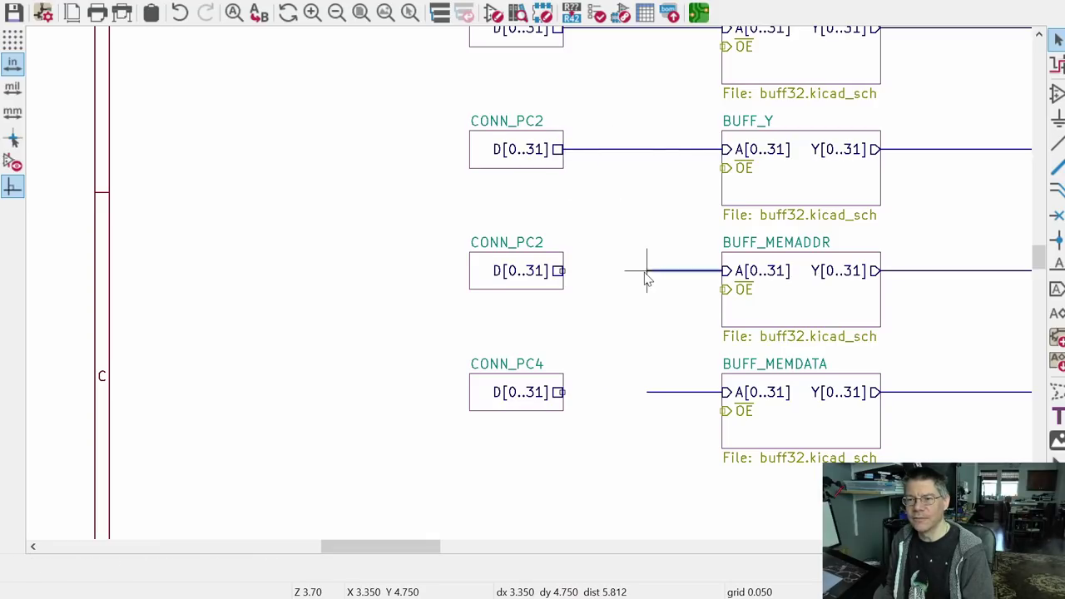
left_click(562, 270)
left_click(647, 391)
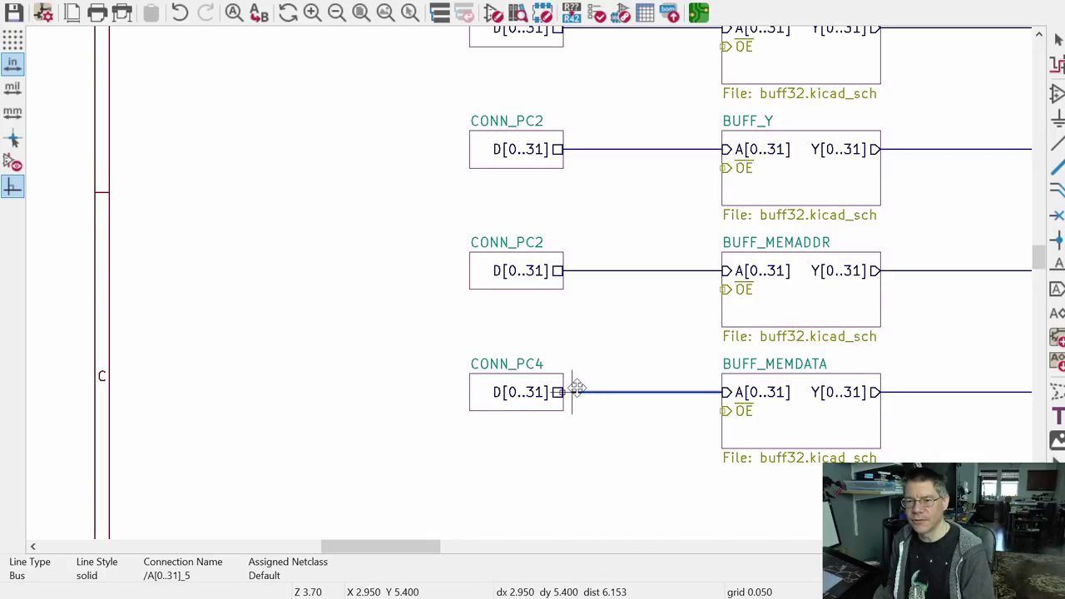
left_click(559, 392)
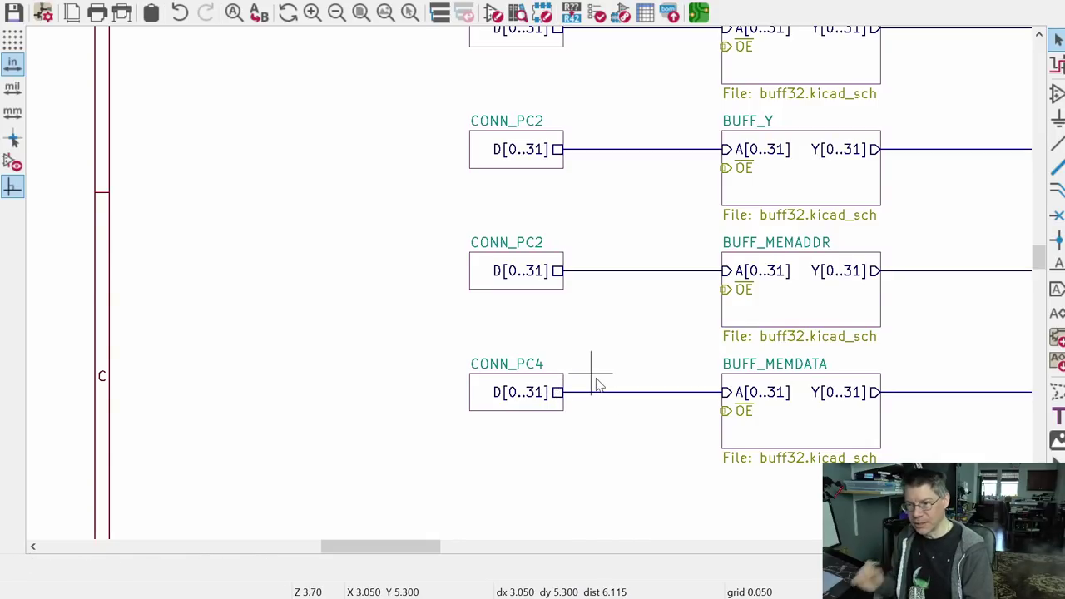
Step: Draw a bus from CONN_PC3's D[0..31] pin to the corner of the feedback bus entering BUFF_PC's A[0..31] input
scroll(615, 332, "up", 5)
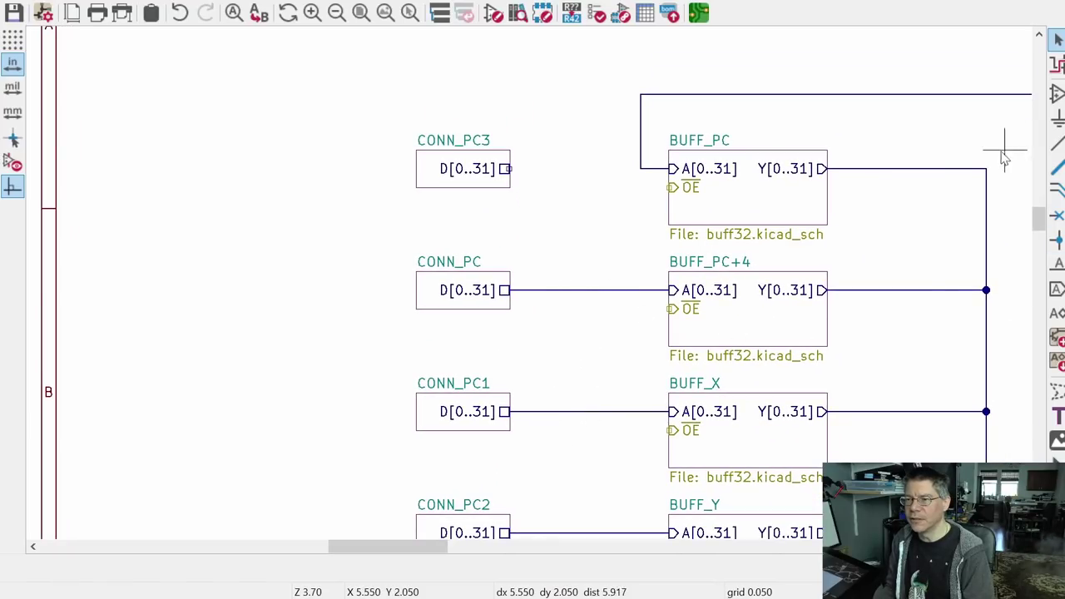
left_click(1056, 167)
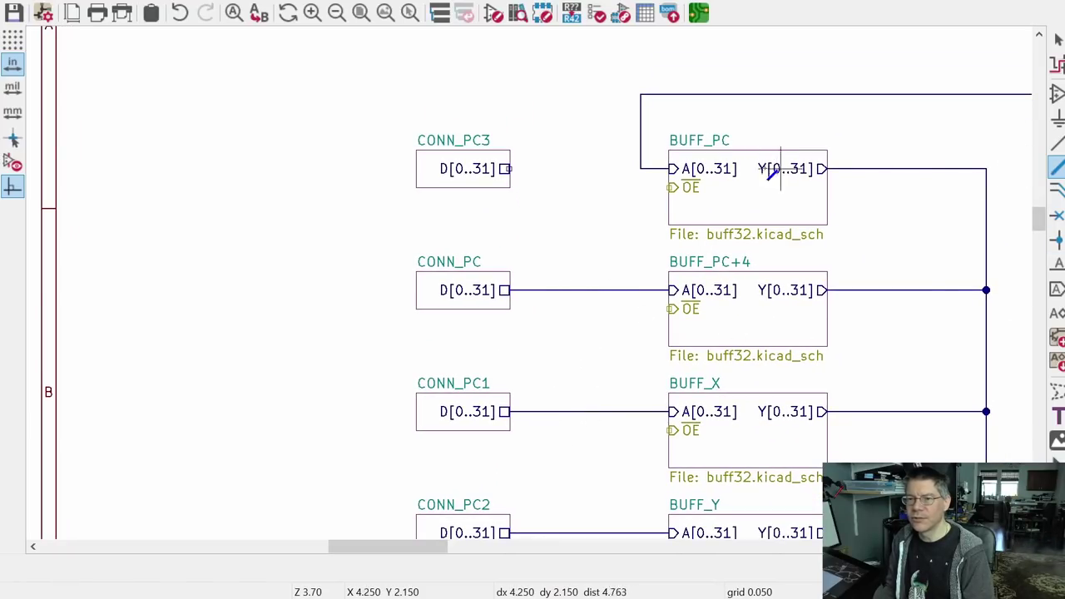
left_click(508, 169)
left_click(639, 169)
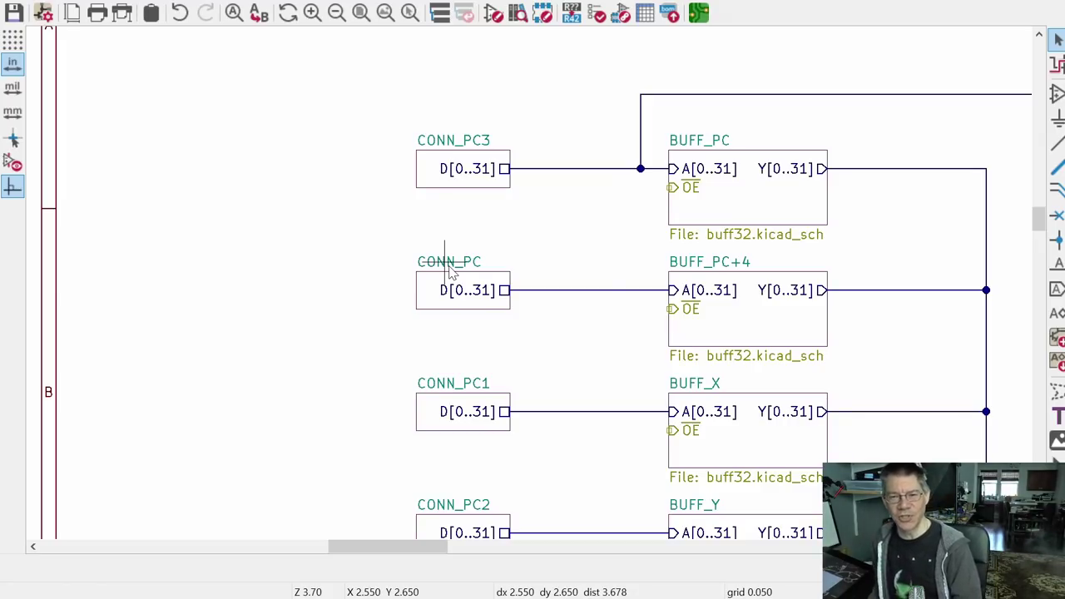
Step: Open the sheet name of the CONN_PC connector sheet in BUFF_PC+4's row for editing
double_click(449, 273)
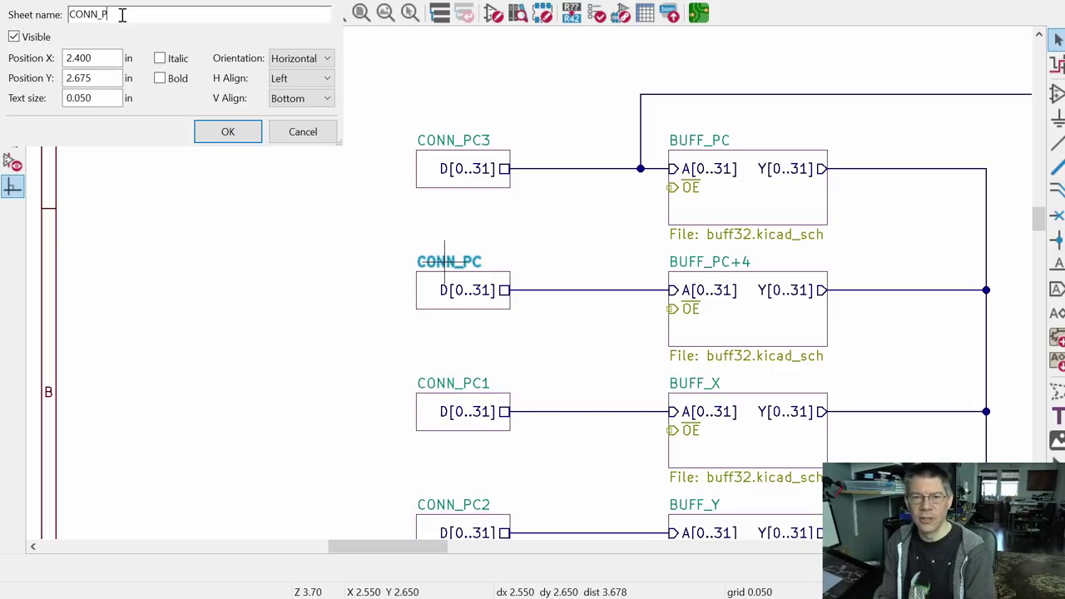
type("C+4")
key("ctrl+a")
key("BackSpace")
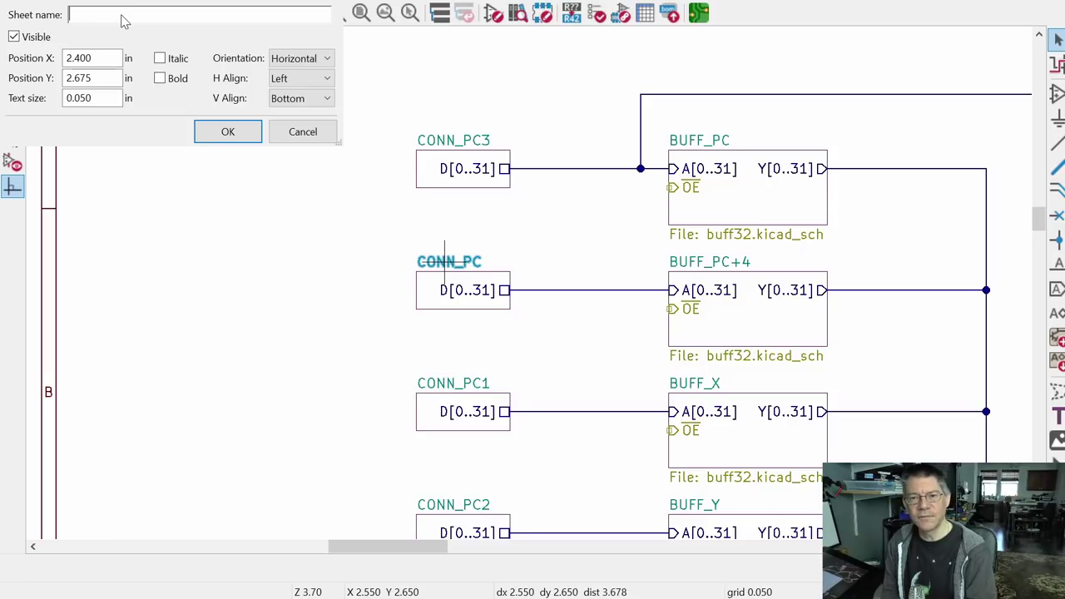
type("CON")
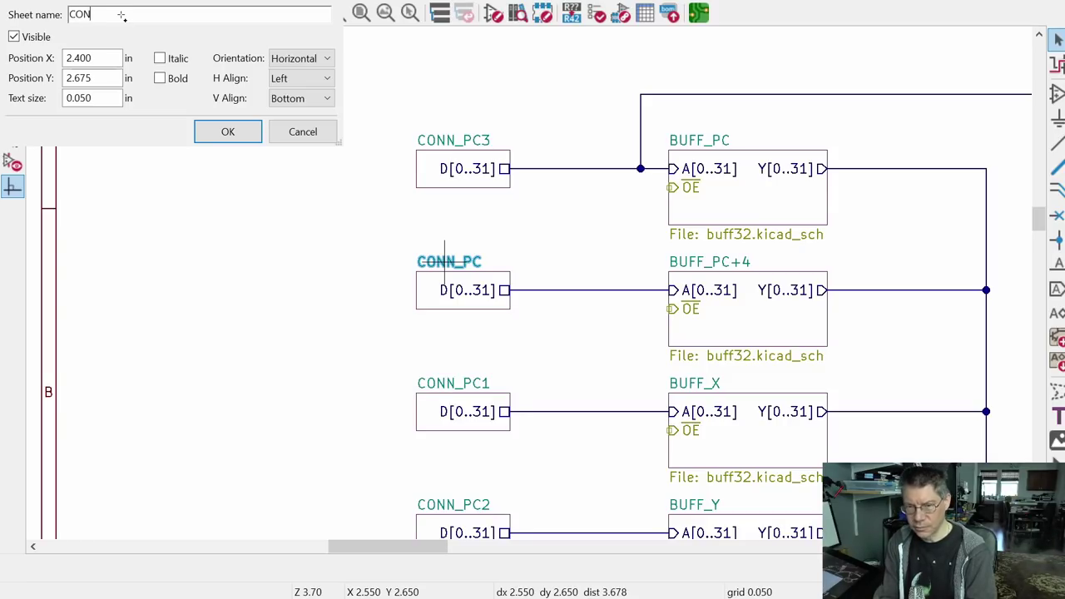
type("N_PC+4")
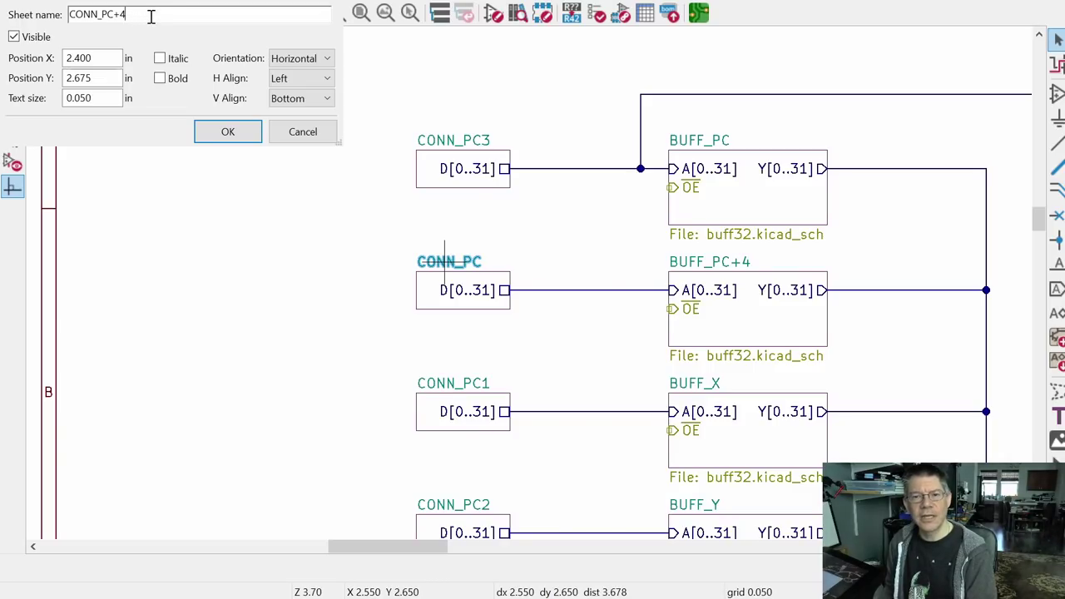
key("ctrl+a")
key("BackSpace")
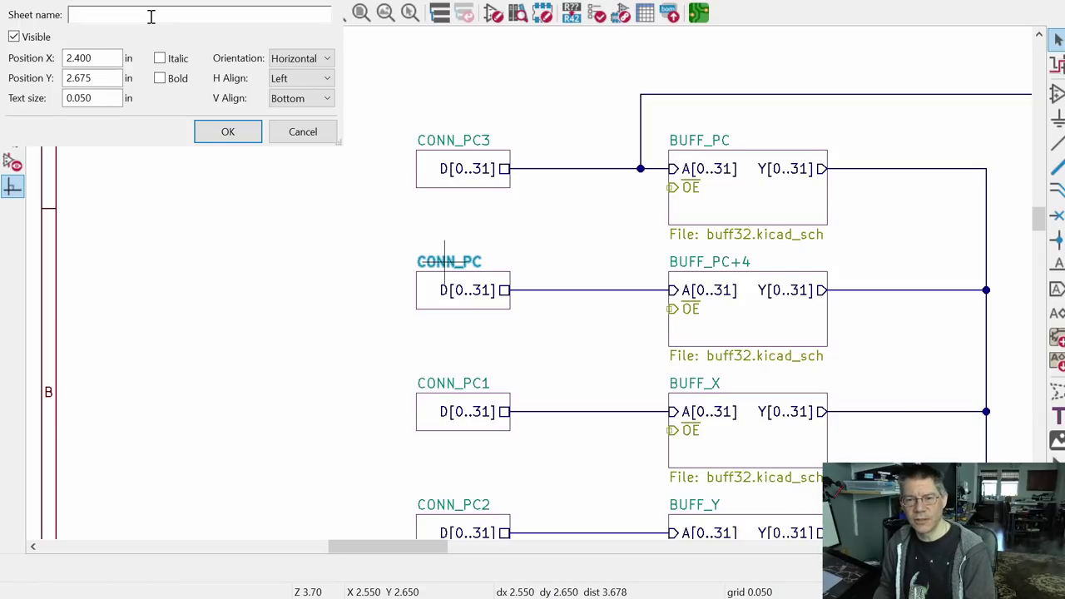
type("CONN")
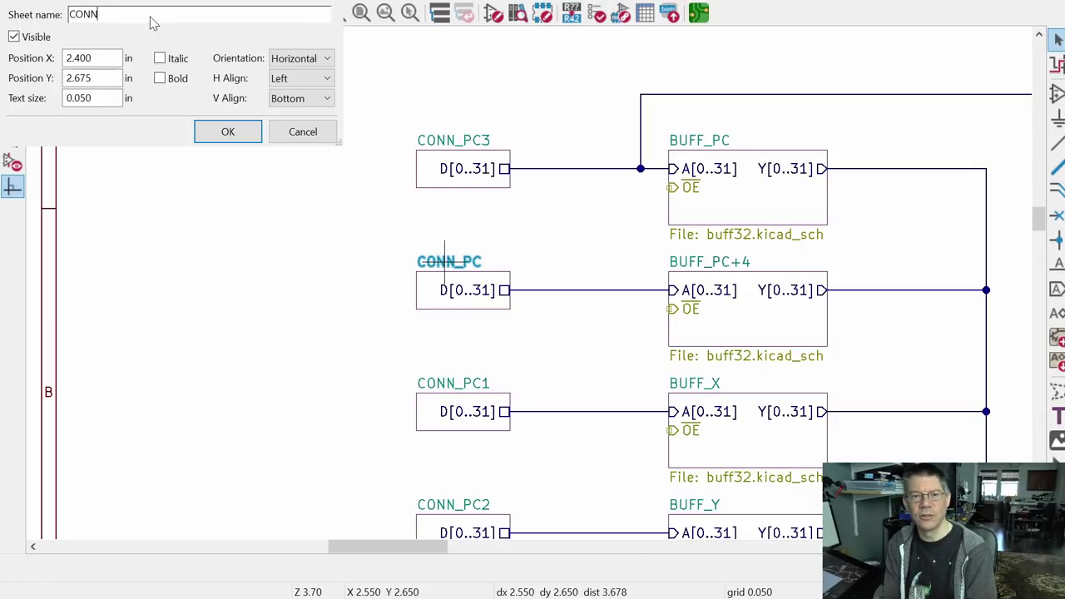
key("BackSpace")
key("BackSpace")
key("BackSpace")
key("BackSpace")
type("CONN_PCP")
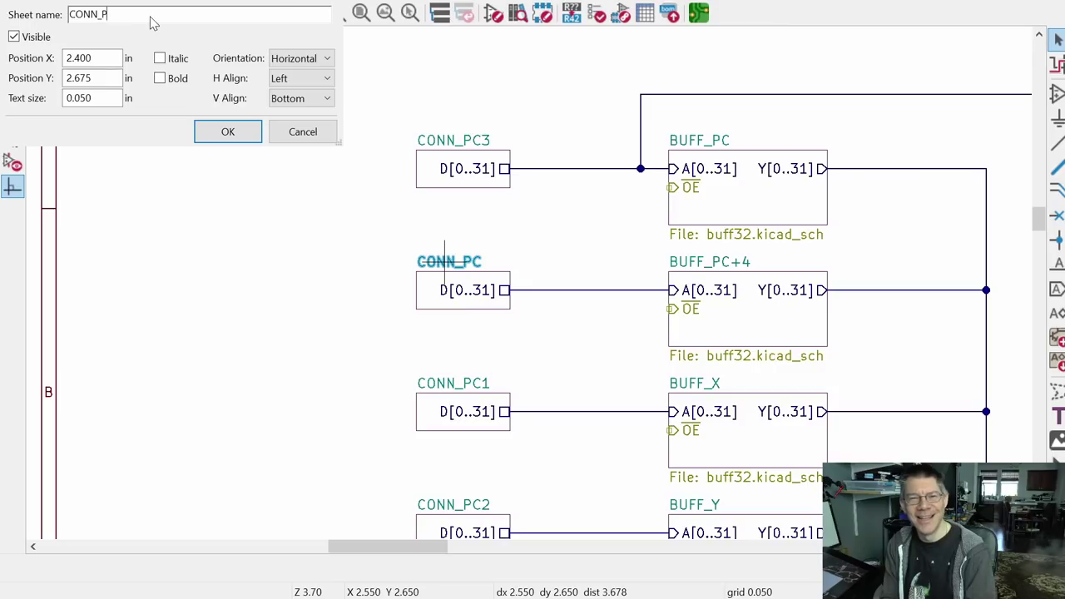
Step: Rename the connector sheet wired to BUFF_PC+4 as CONN_PC+4
key("ctrl+a")
key("BackSpace")
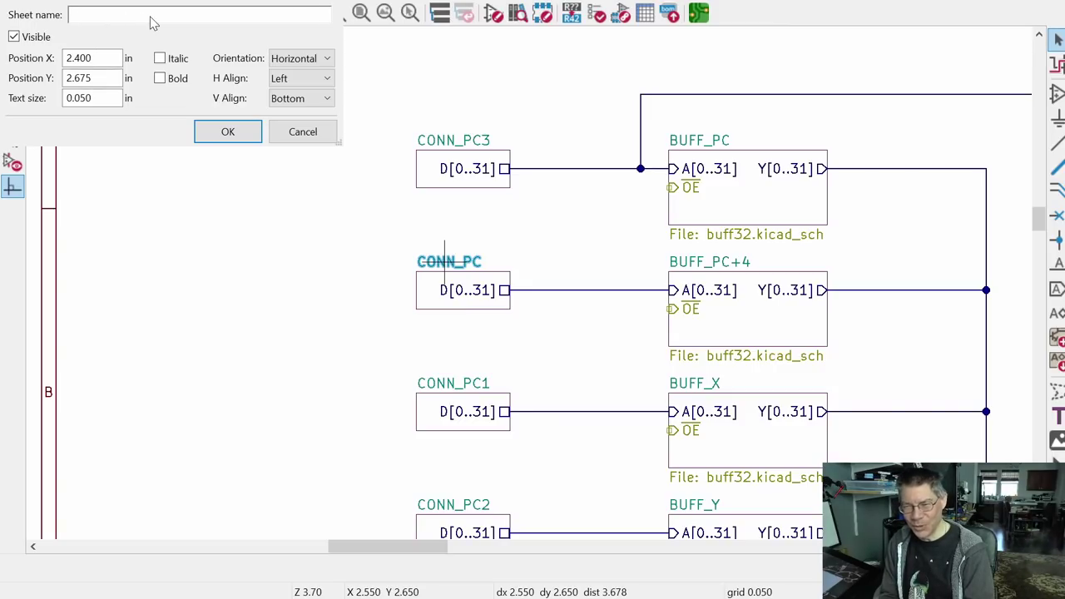
type("C")
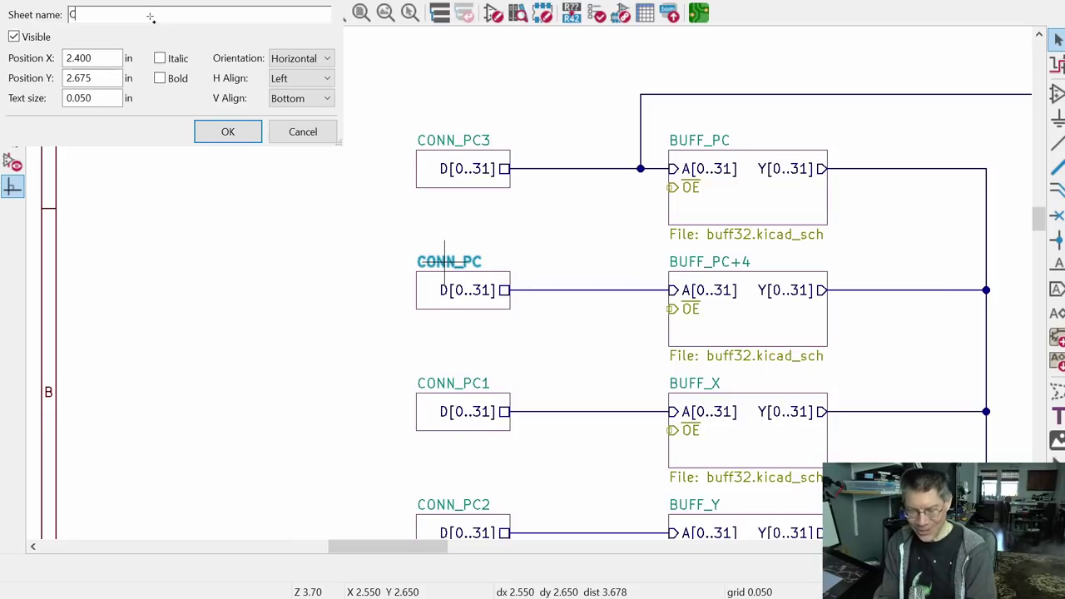
type("ONN_PC+4")
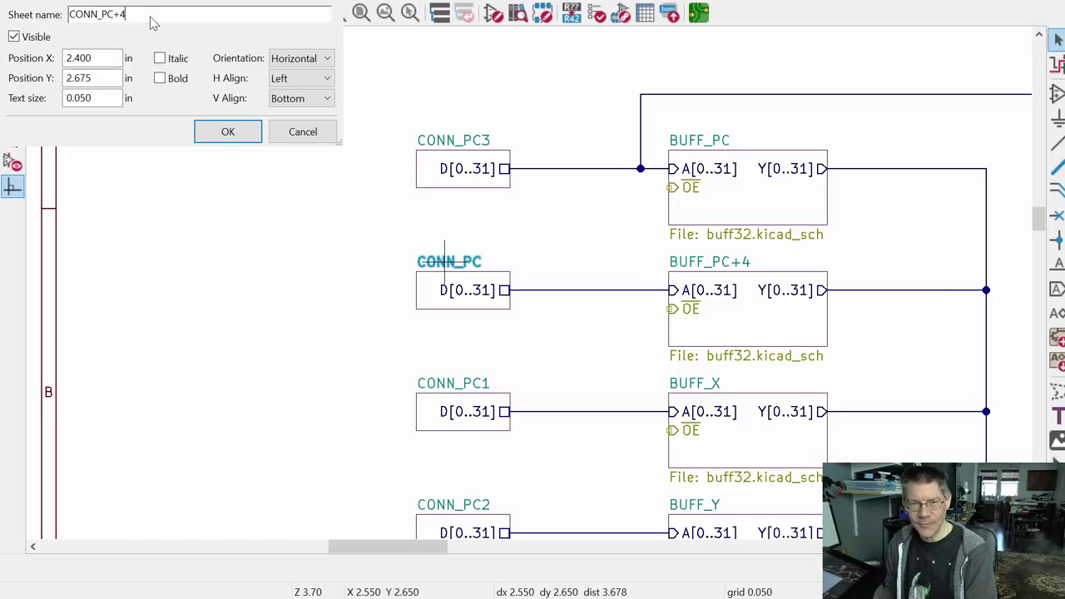
key("Return")
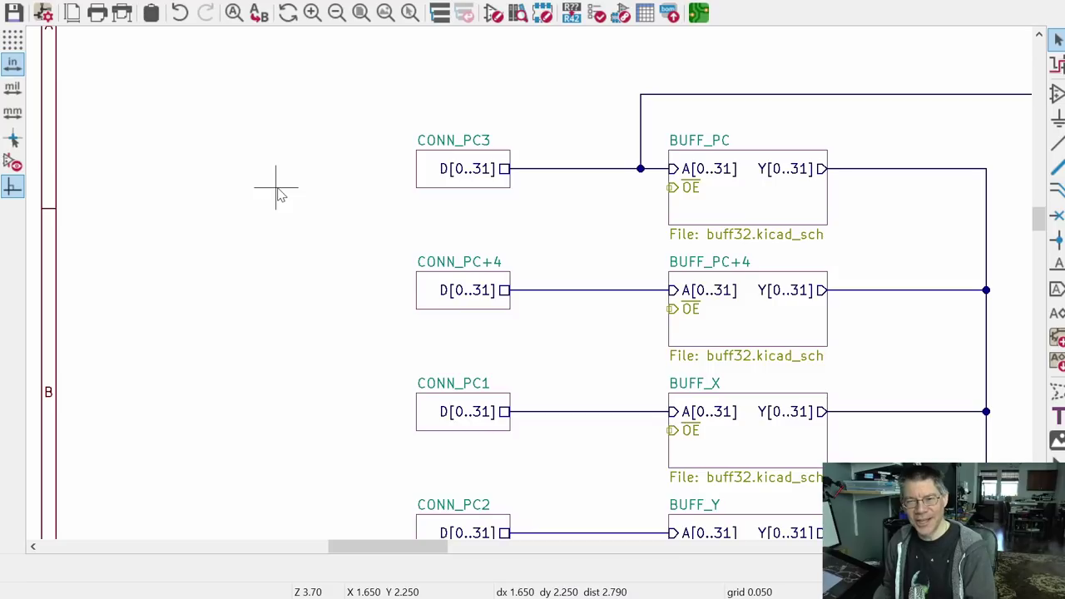
Step: Rename the connector sheet wired to BUFF_X as CONN_X
left_click(443, 388)
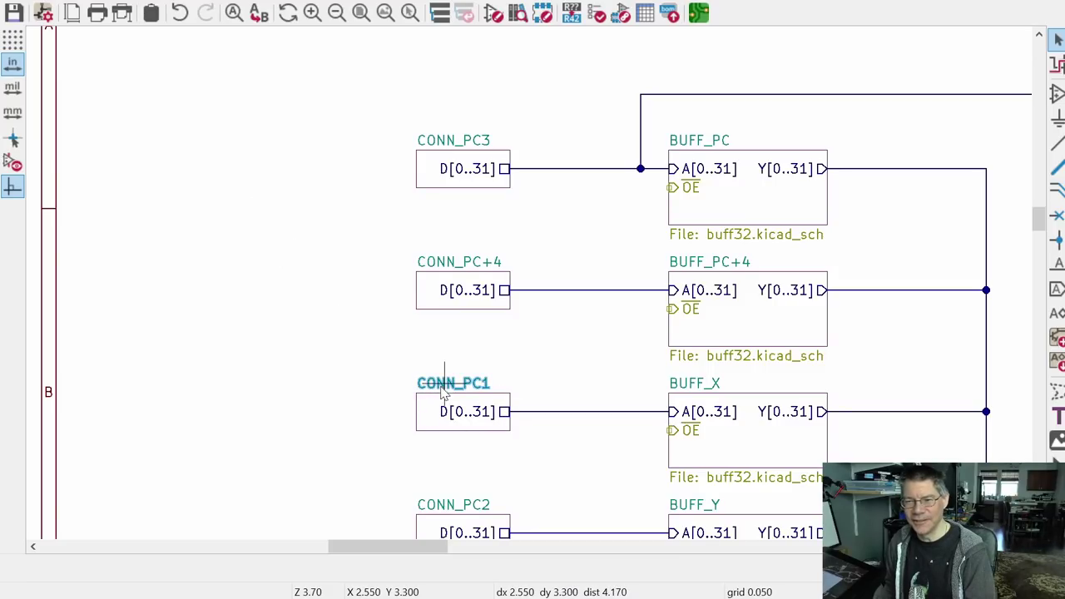
key("e")
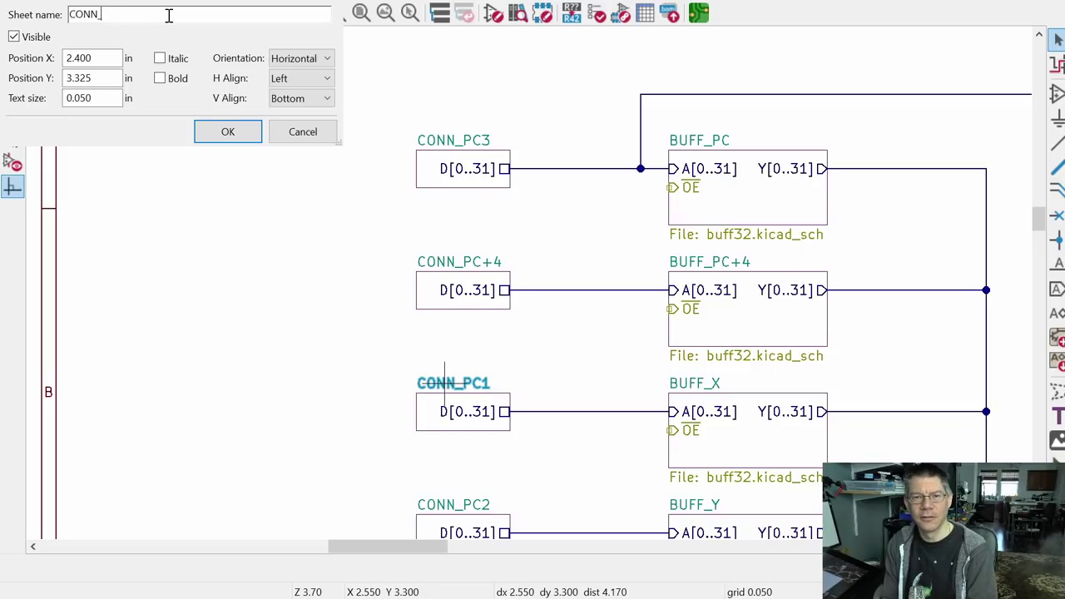
type("B")
key("ctrl+a")
key("BackSpace")
type("CONN_X")
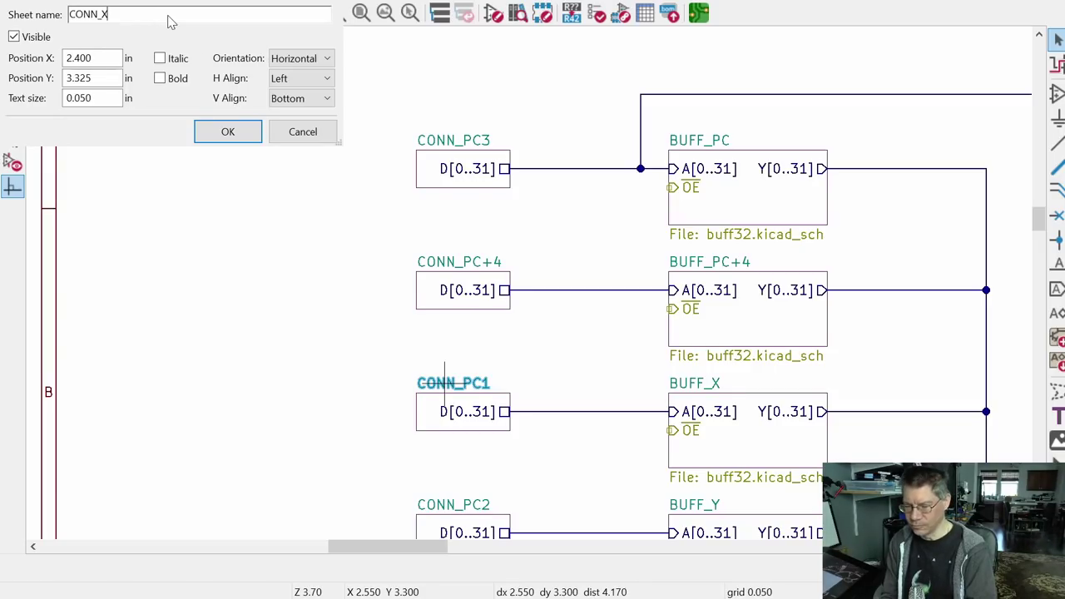
left_click(232, 132)
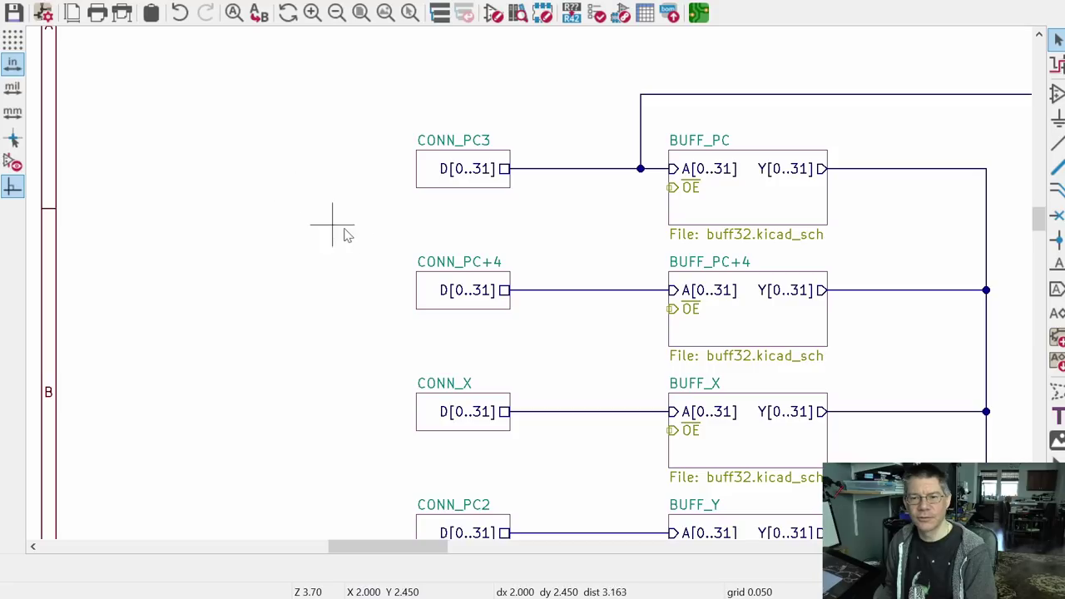
Step: Rename the connector sheet wired to BUFF_Y as CONN_Y
middle_click_drag(350, 319, 340, 176)
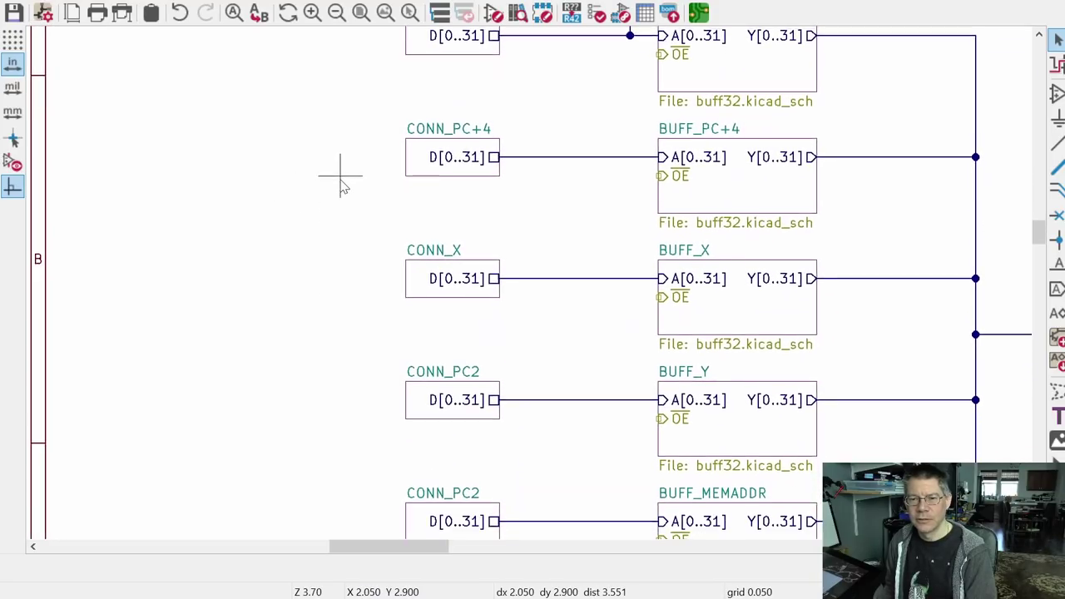
left_click(442, 376)
key("e")
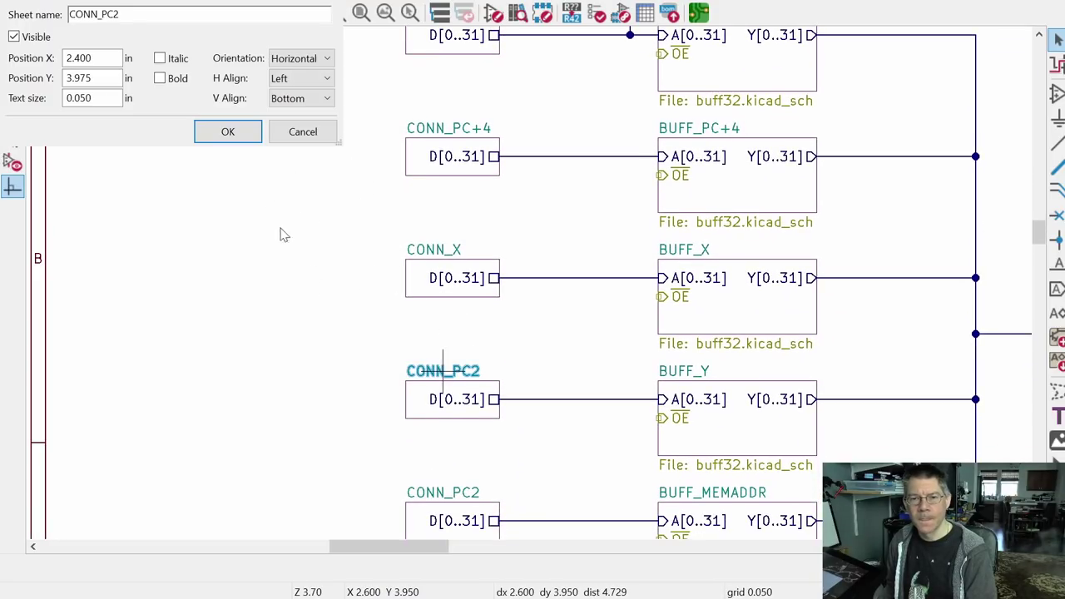
left_click(138, 14)
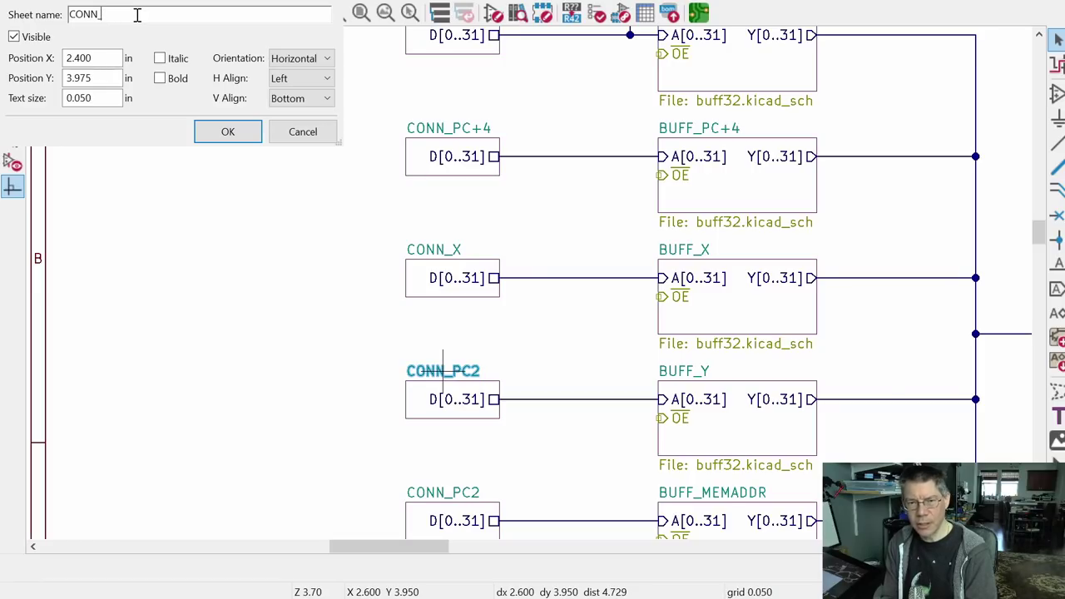
type("Y")
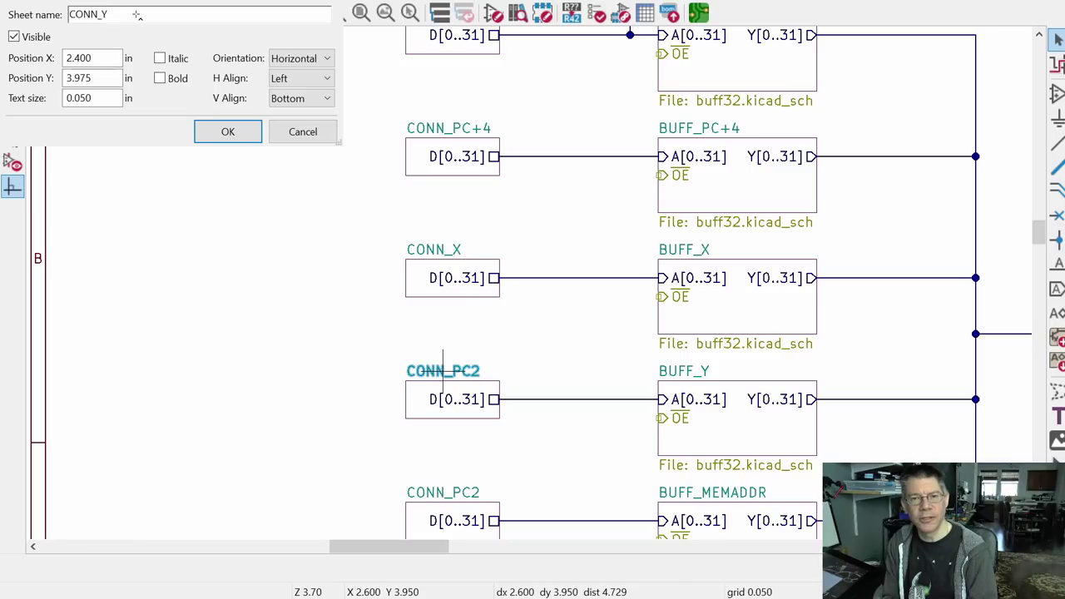
key("Return")
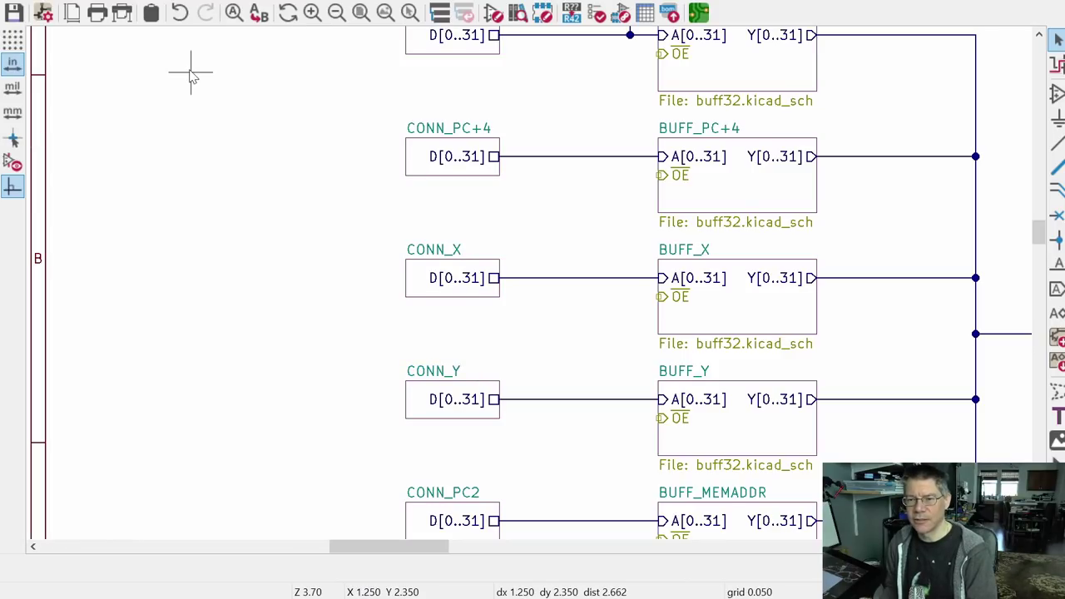
Step: Rename the connector sheet wired to BUFF_MEMADDR as CONN_MEMADDR
scroll(302, 161, "down", 3)
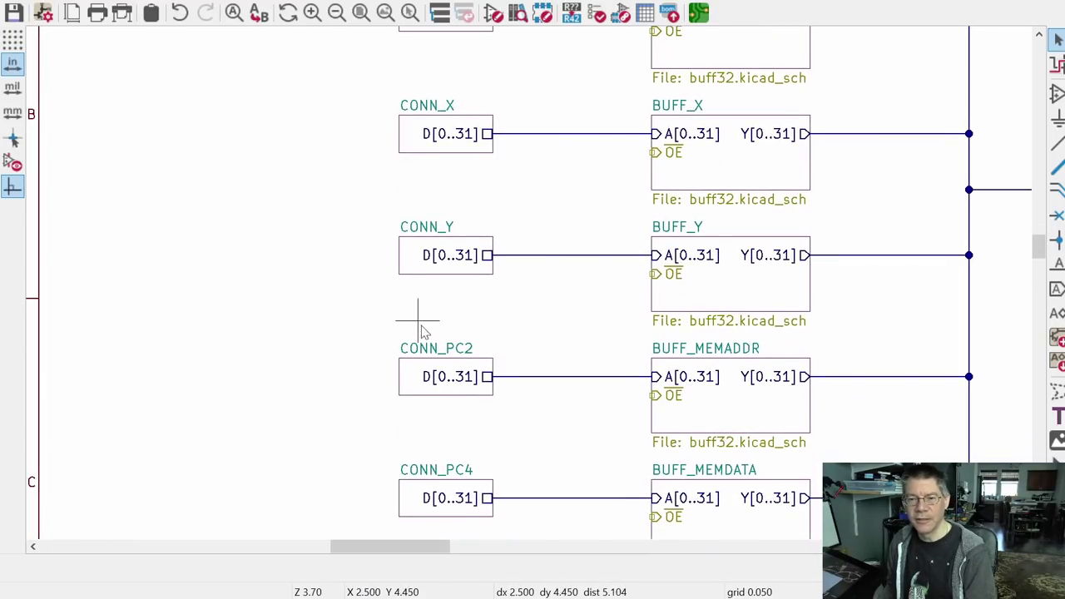
double_click(427, 348)
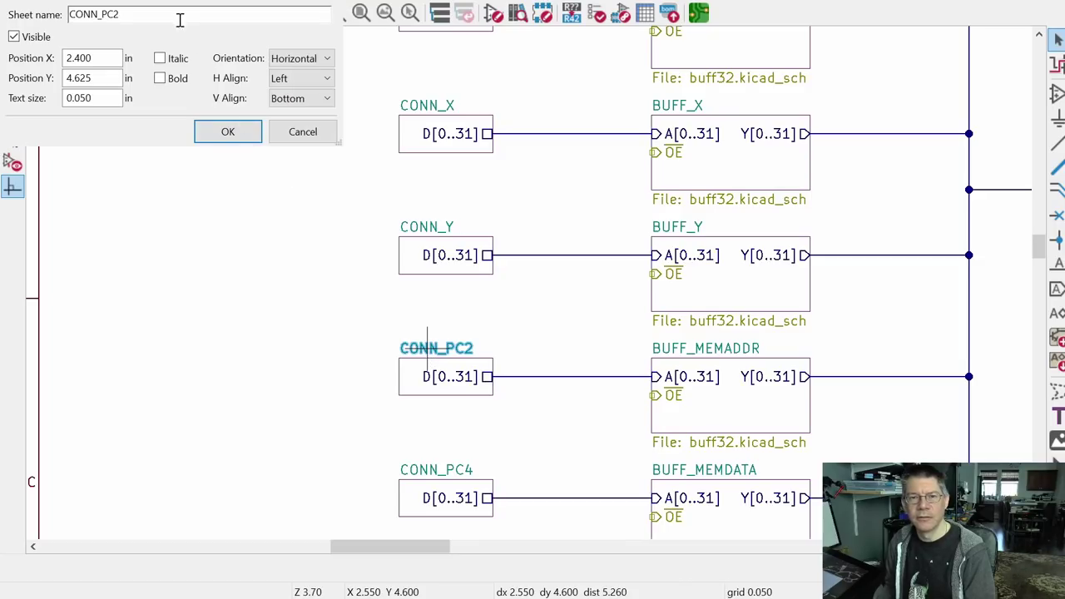
left_click(147, 14)
type("MEMADDR")
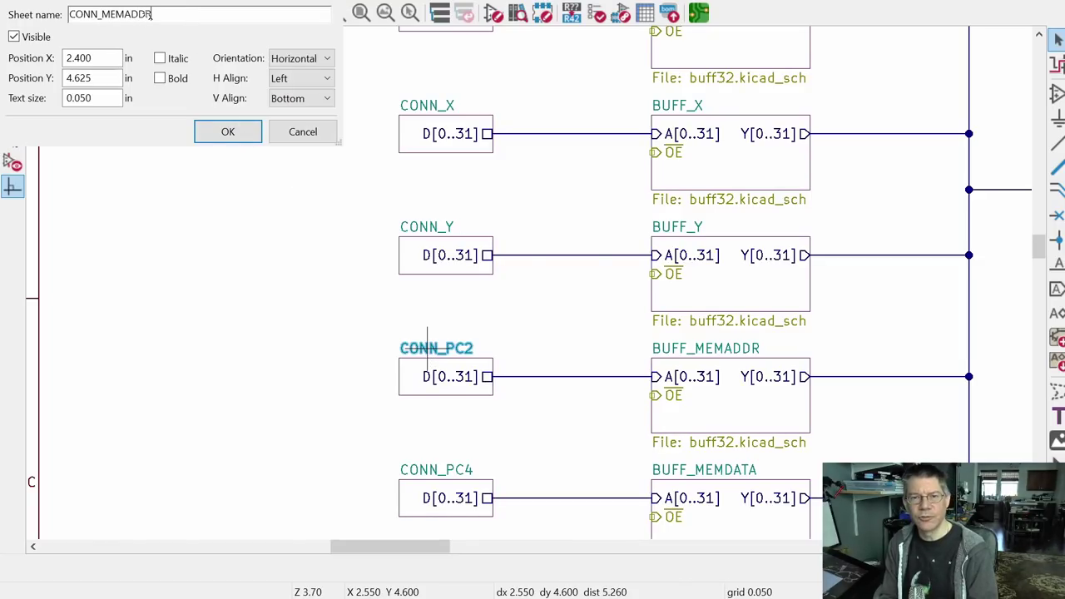
key("Return")
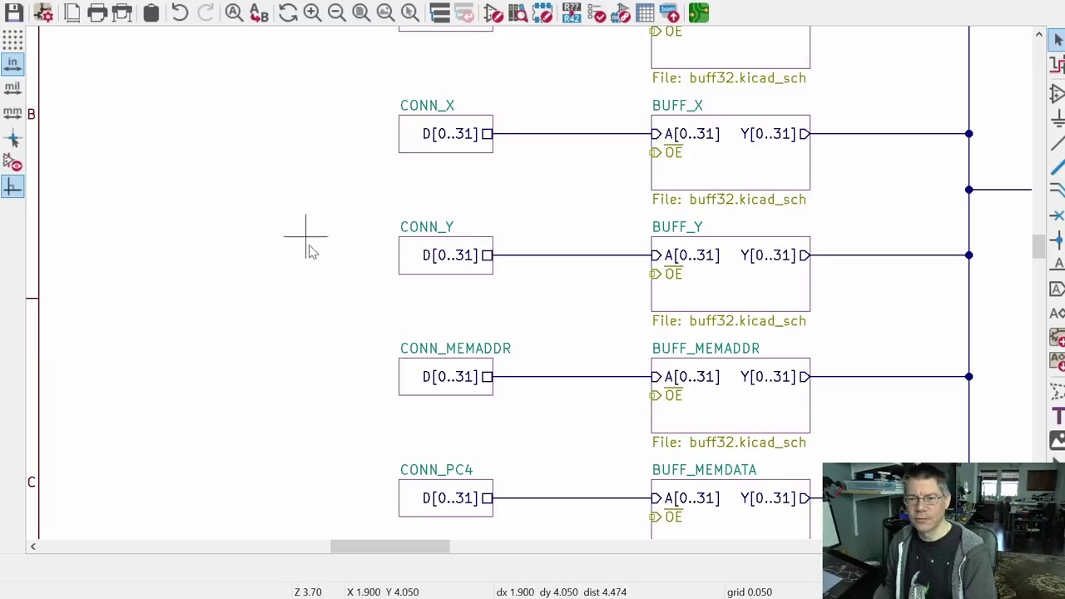
Step: Rename the connector sheet wired to BUFF_MEMDATA as CONN_MEMDATA
left_click(436, 469)
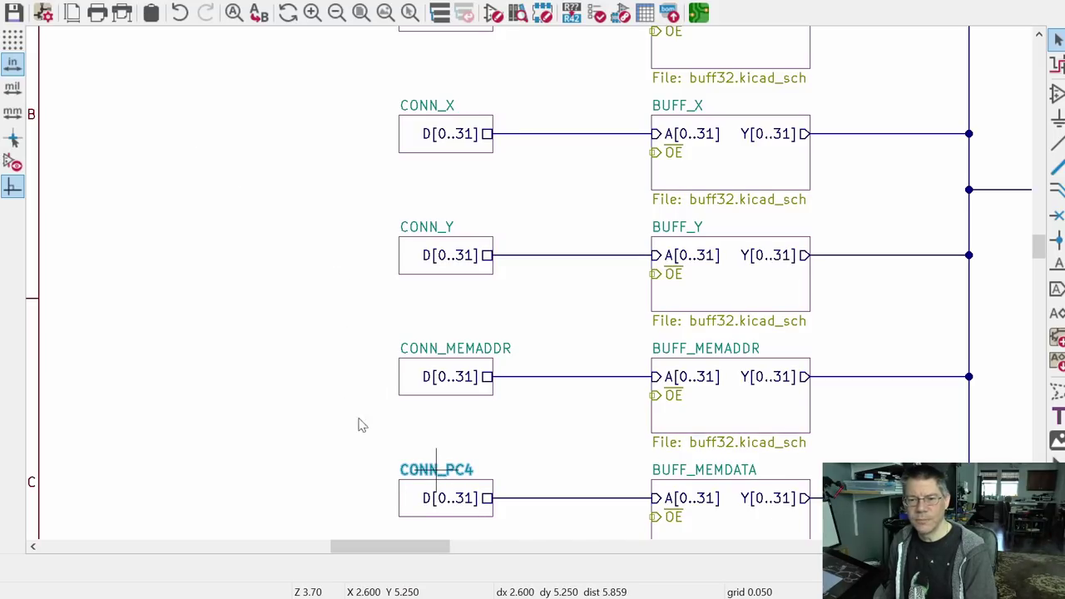
key("e")
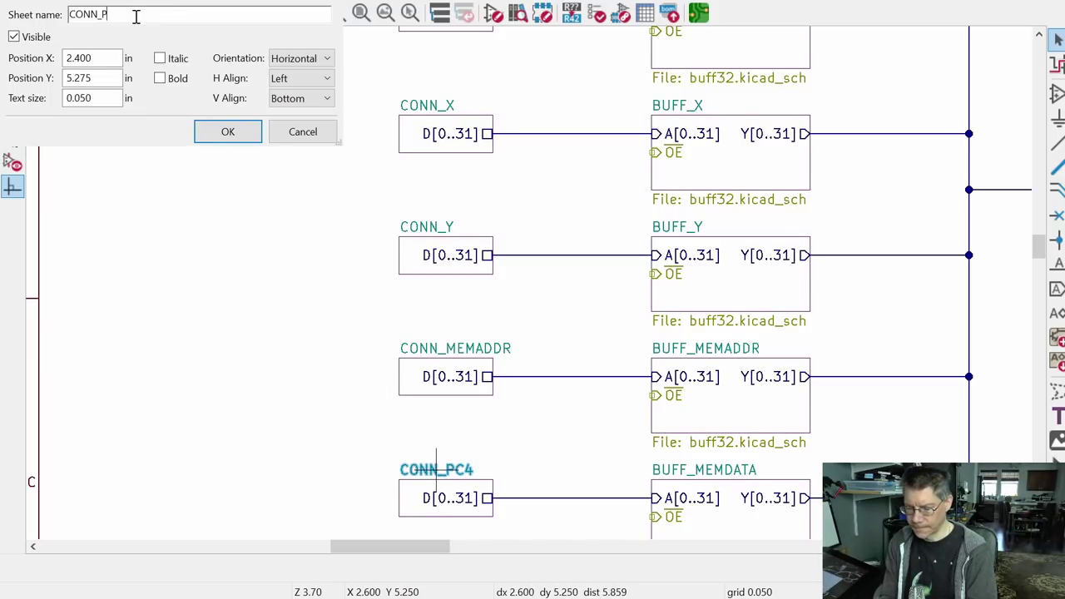
key("BackSpace")
type("MEMDATA")
key("Return")
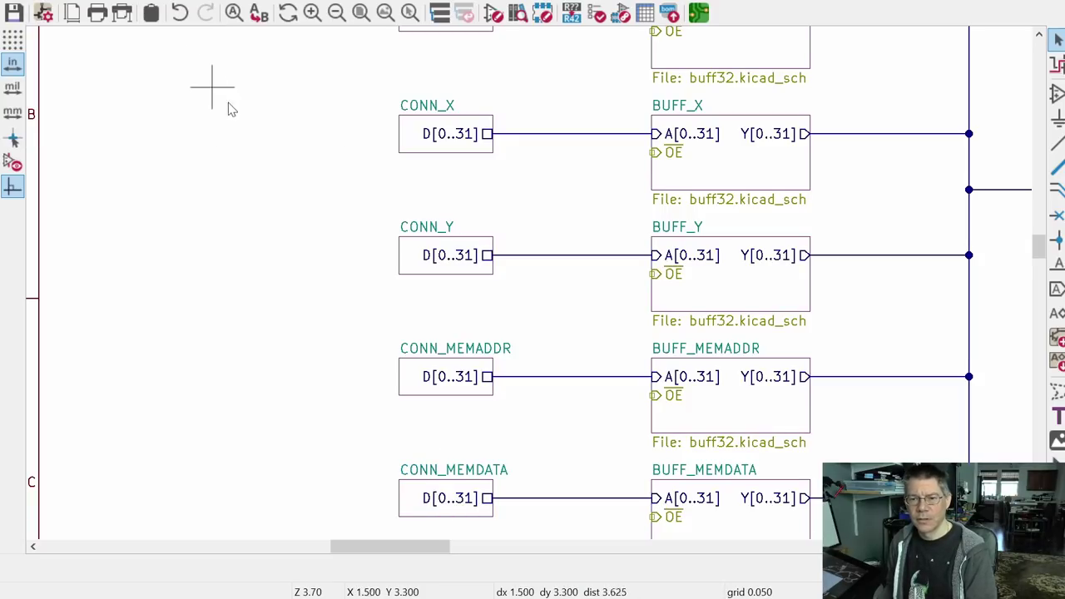
Step: Rename the connector sheet wired to BUFF_PC as CONN_PC and save the schematic
scroll(259, 341, "up", 5)
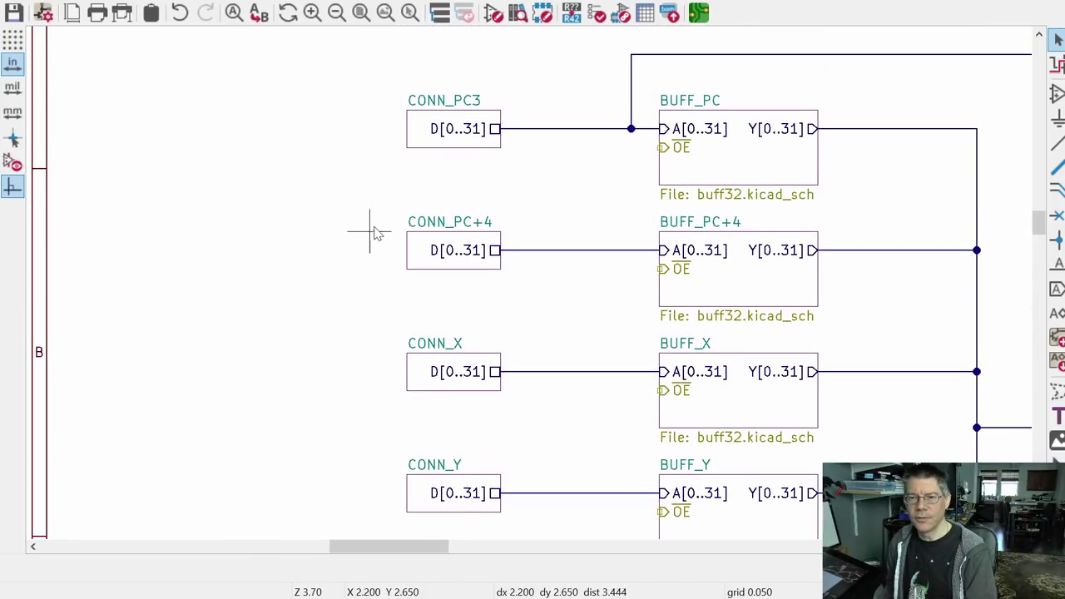
left_click(444, 101)
key("e")
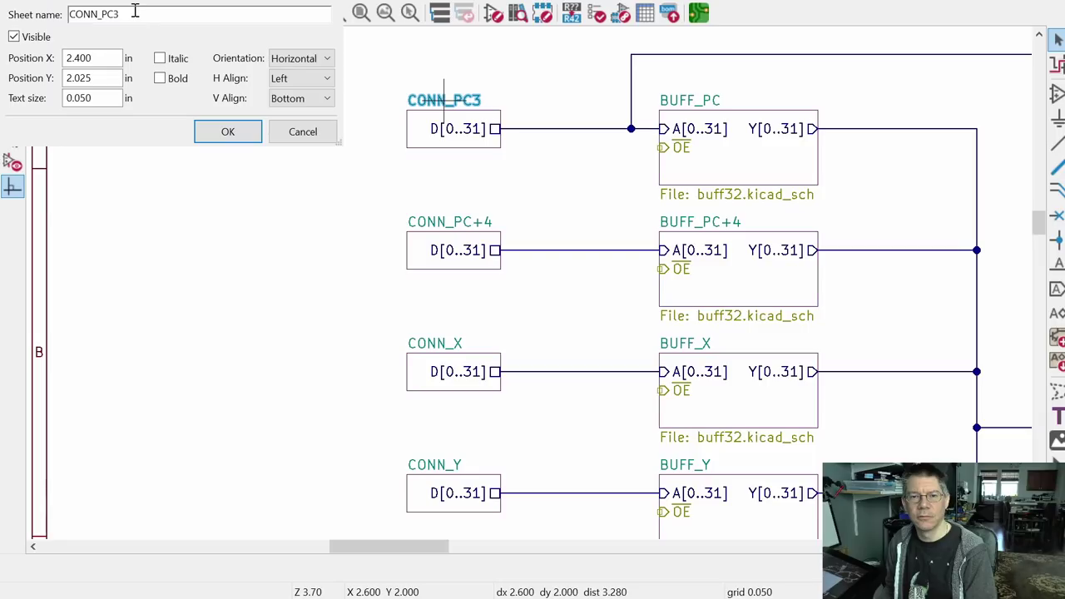
key("BackSpace")
key("Return")
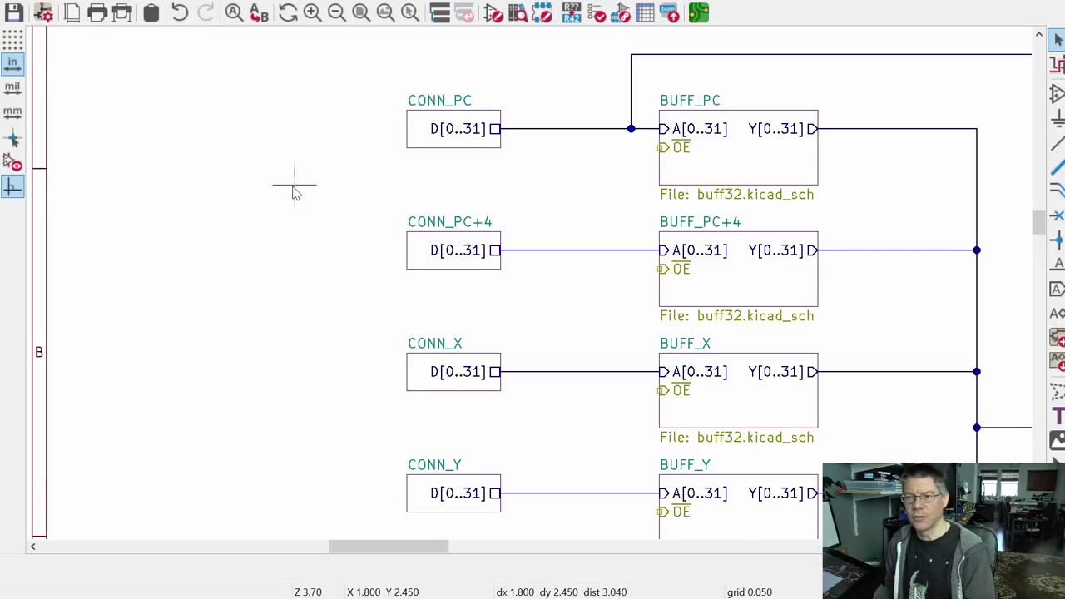
scroll(294, 191, "down", 4)
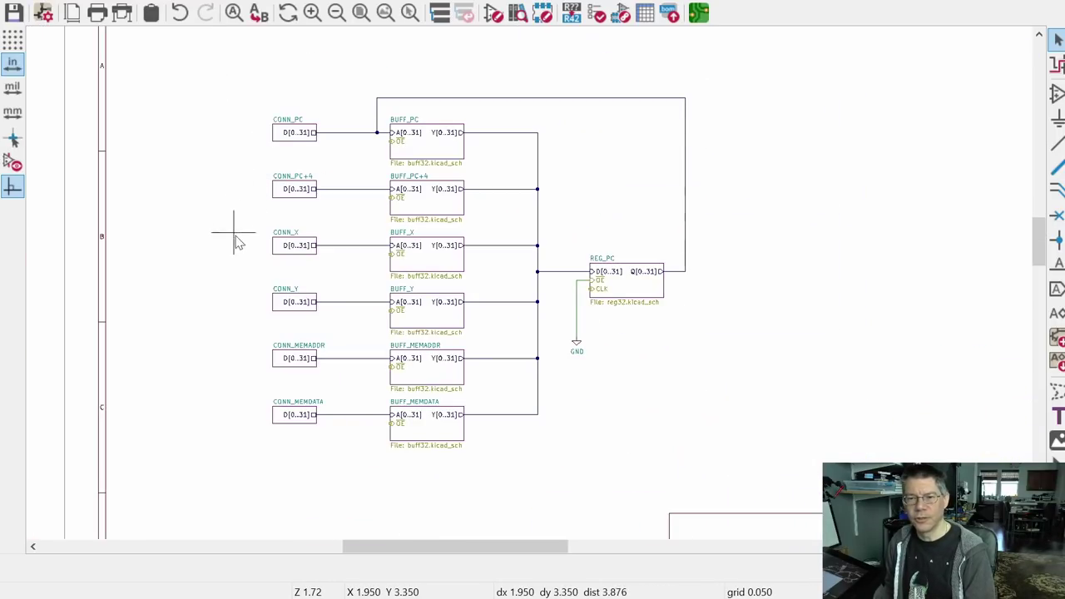
key("ctrl+s")
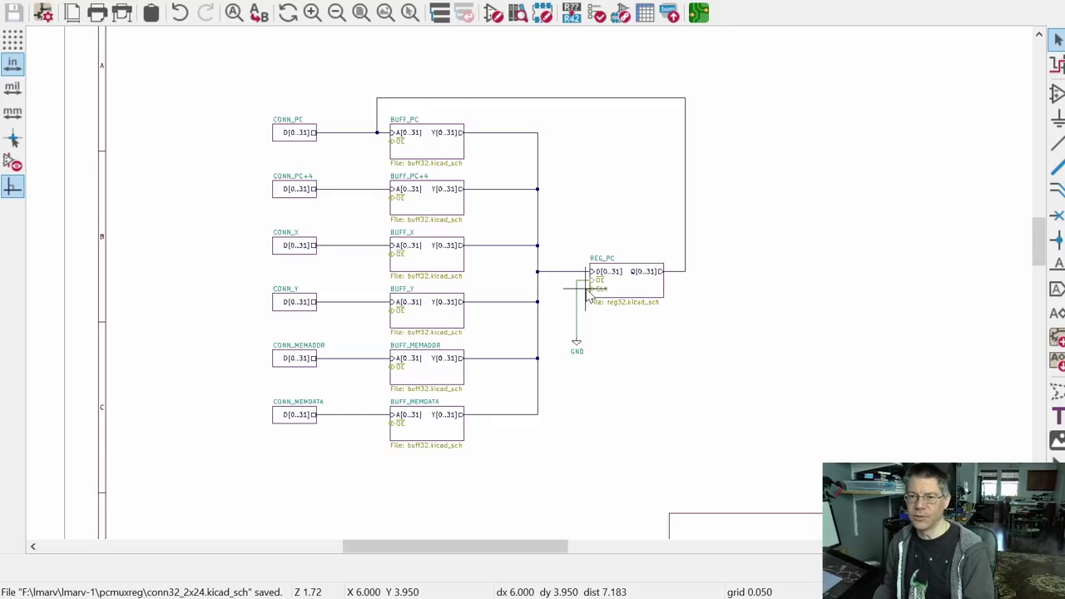
Step: Place a 74LS138 decoder symbol from the 74xx library below the CONN_MEMDATA sheet
scroll(504, 425, "down", 1)
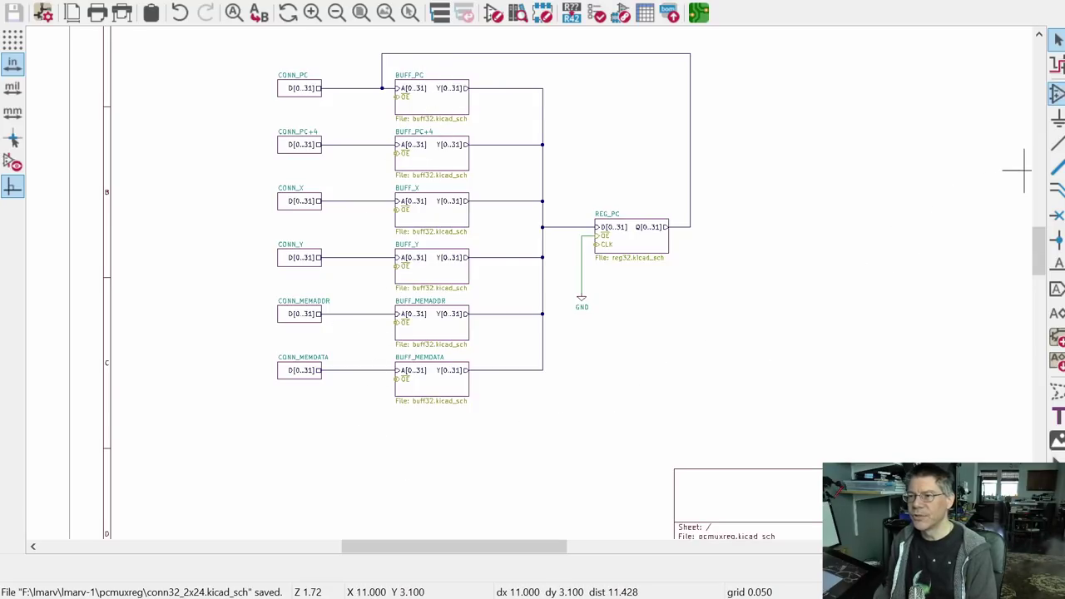
left_click(1056, 95)
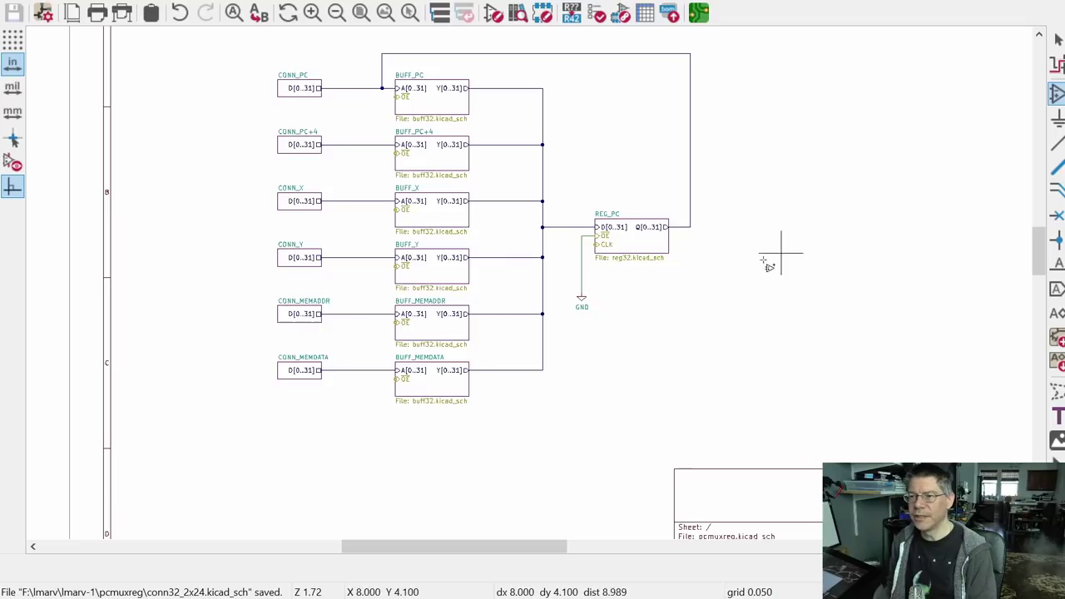
left_click(303, 457)
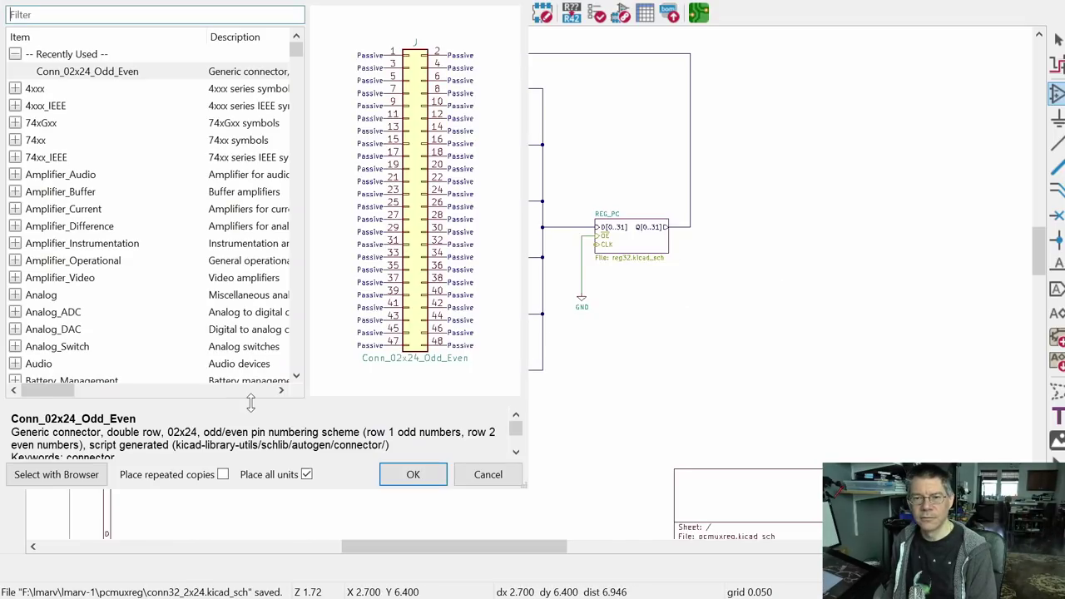
type("74ls138")
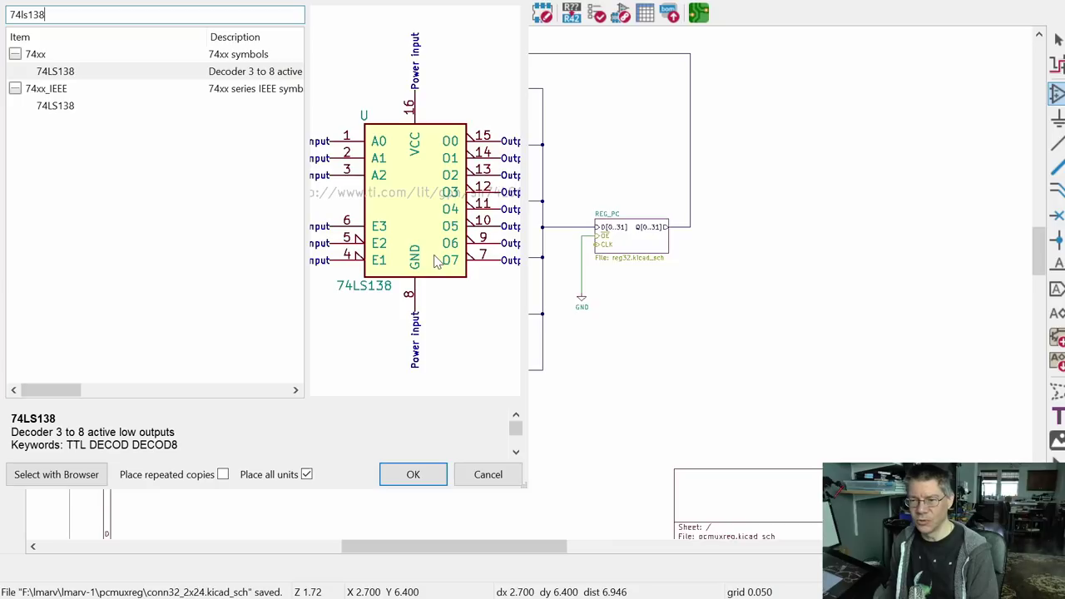
left_click(420, 479)
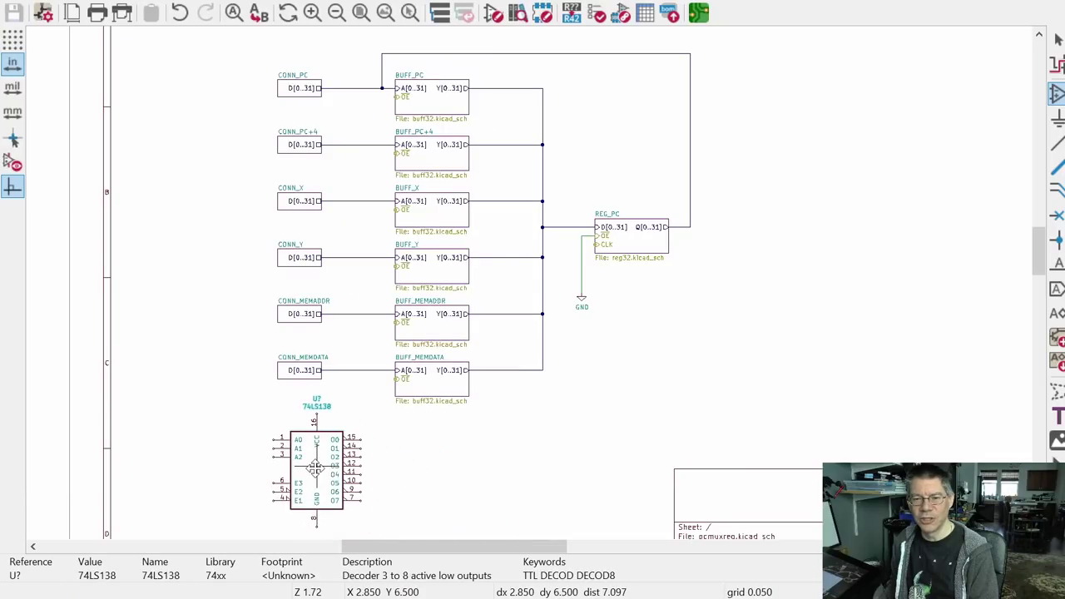
scroll(315, 468, "down", 3)
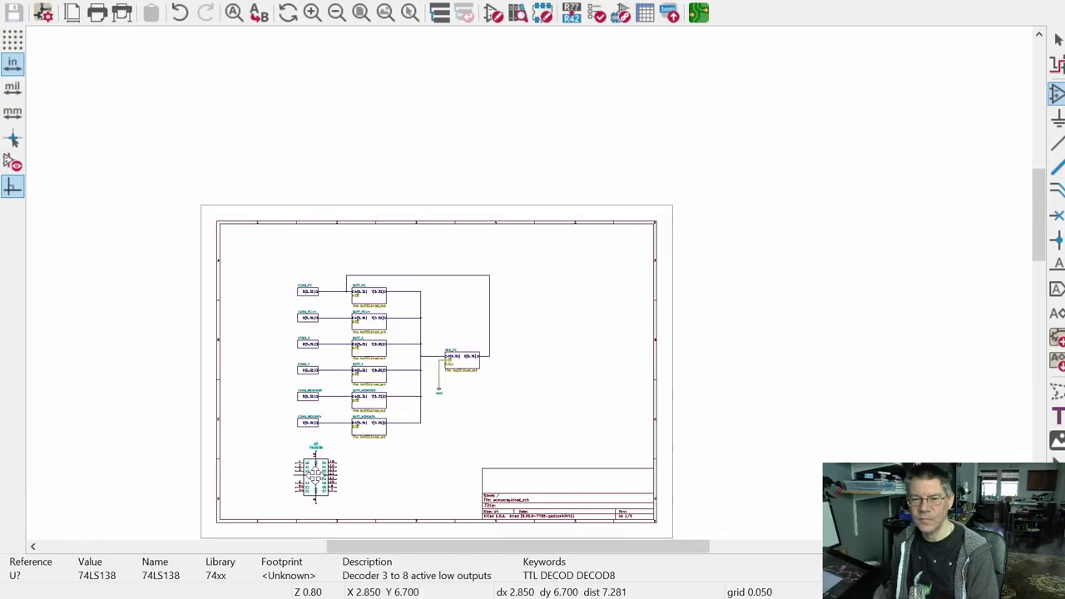
scroll(333, 463, "up", 6)
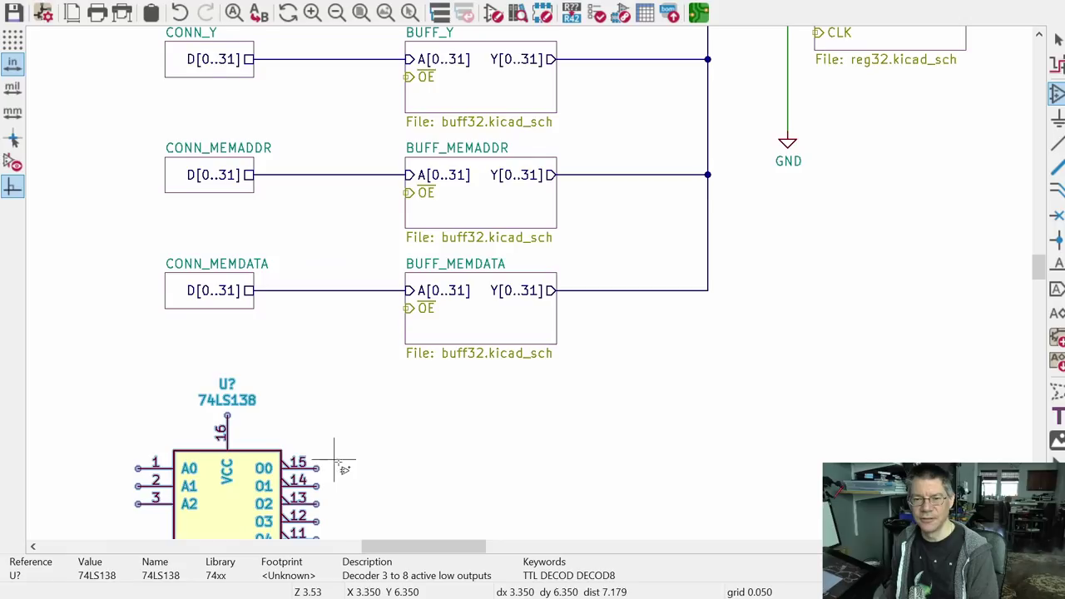
left_click(334, 462)
middle_click_drag(334, 462, 409, 314)
left_click(1057, 40)
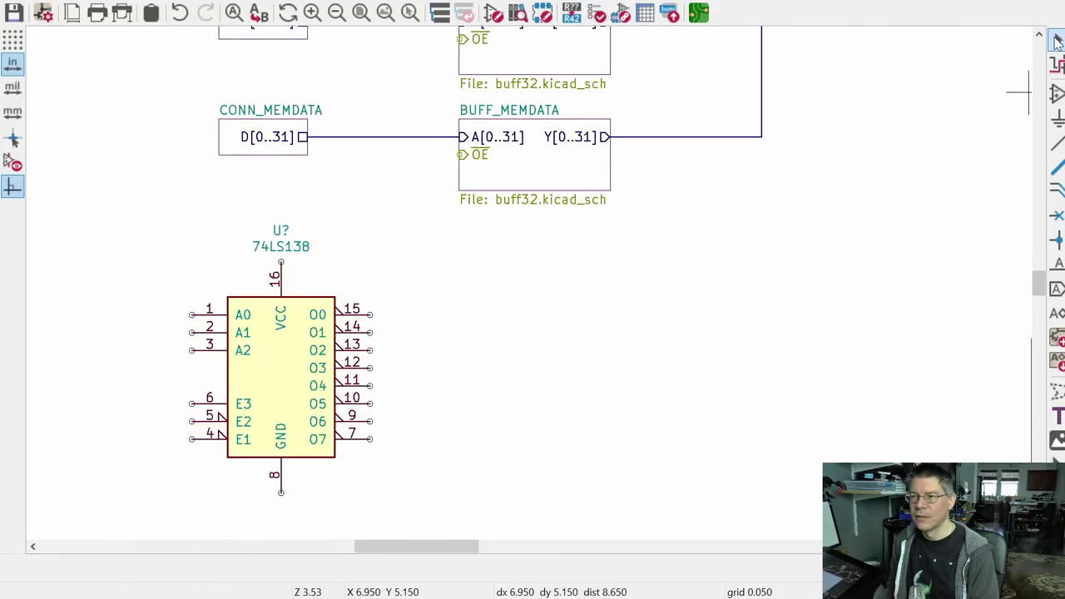
Step: Wire the 74LS138's O0 output to the OE input of BUFF_PC
key("w")
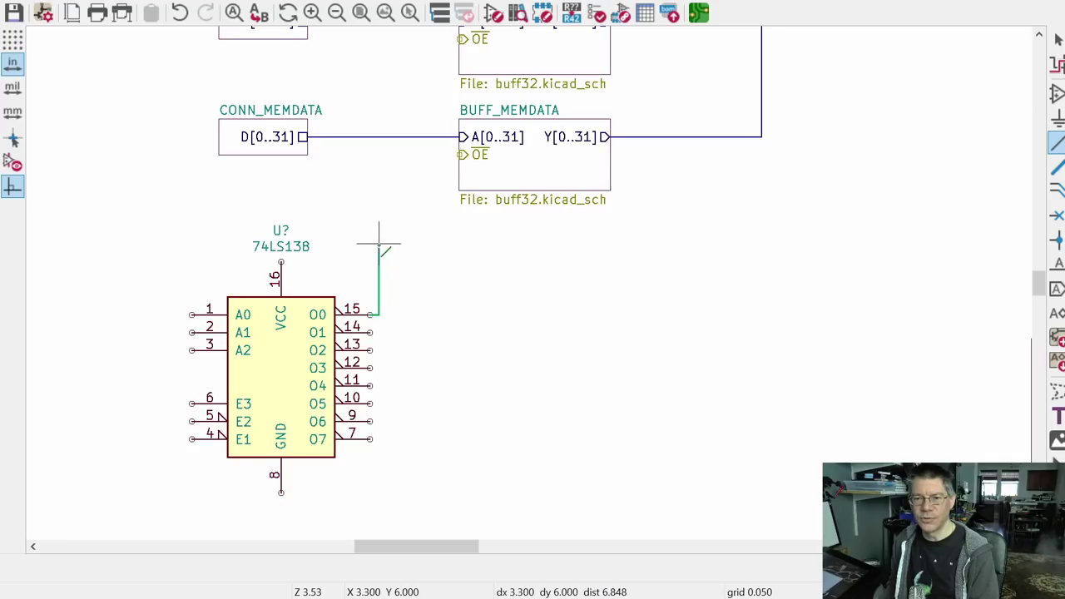
scroll(378, 245, "down", 4)
scroll(390, 145, "up", 4, "shift")
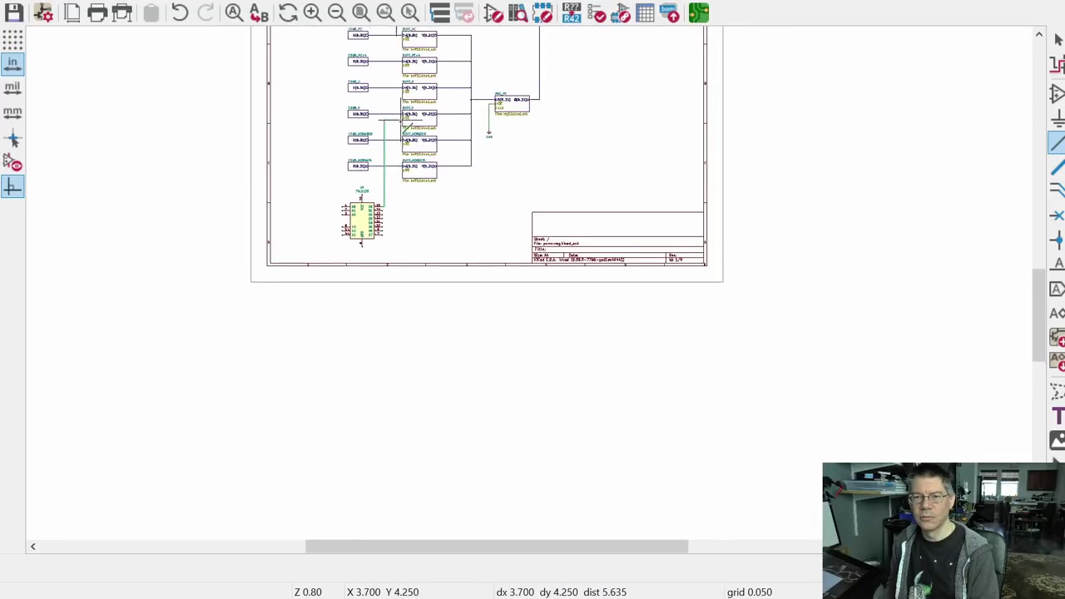
scroll(405, 186, "up", 6)
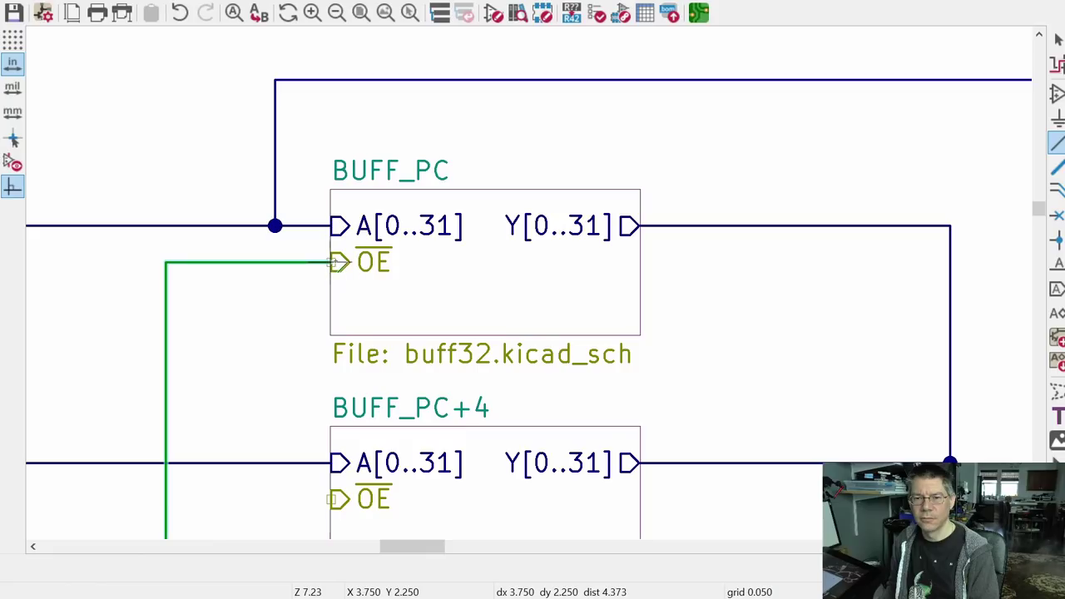
scroll(306, 274, "down", 6)
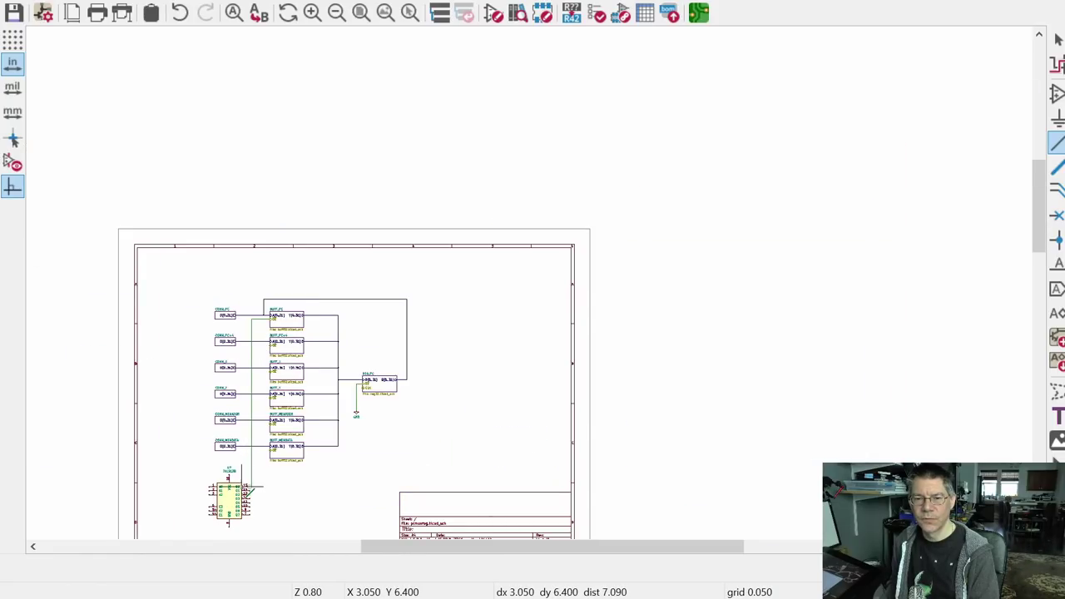
scroll(242, 493, "up", 4)
left_click(243, 485)
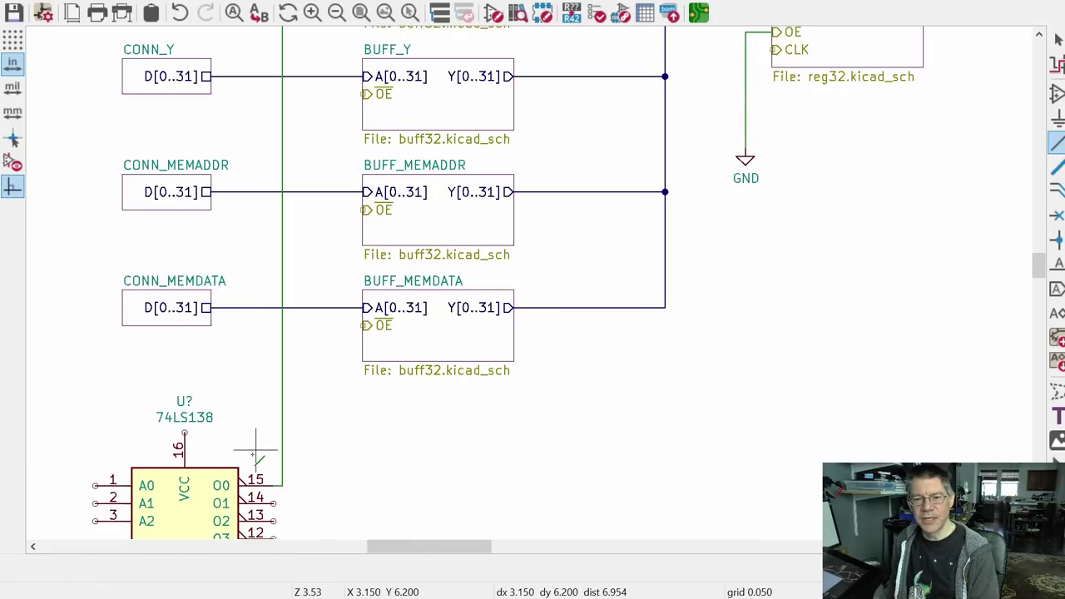
Step: Wire the decoder's O1 output to the OE input of BUFF_PC+4
left_click(273, 502)
scroll(361, 207, "down", 3)
scroll(345, 141, "up", 2, "shift")
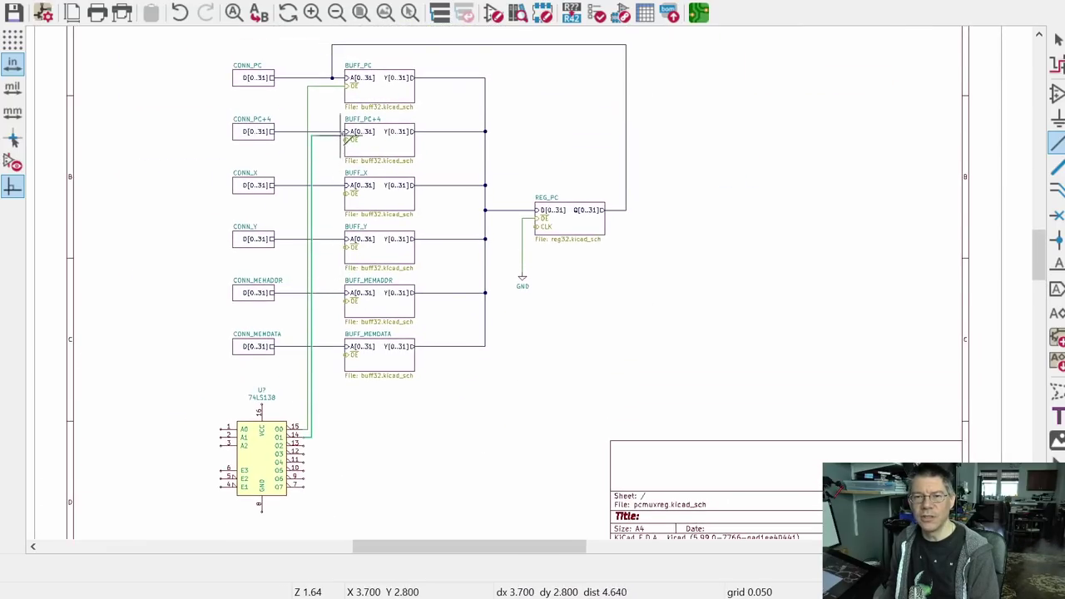
left_click(346, 140)
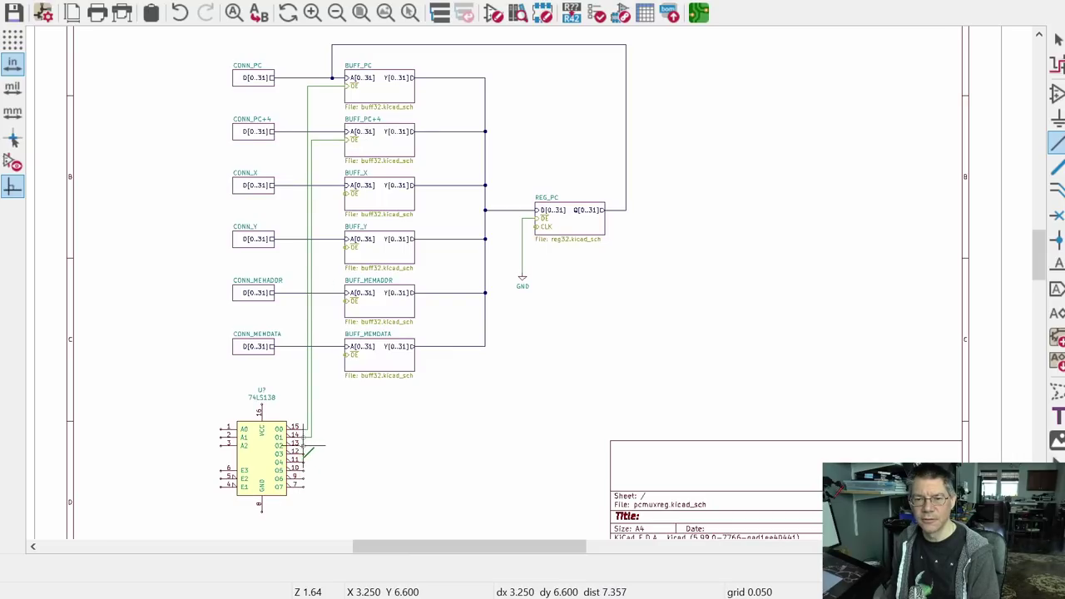
Step: Wire decoder outputs O2 and O3 to the OE inputs of BUFF_X and BUFF_Y respectively
left_click(305, 444)
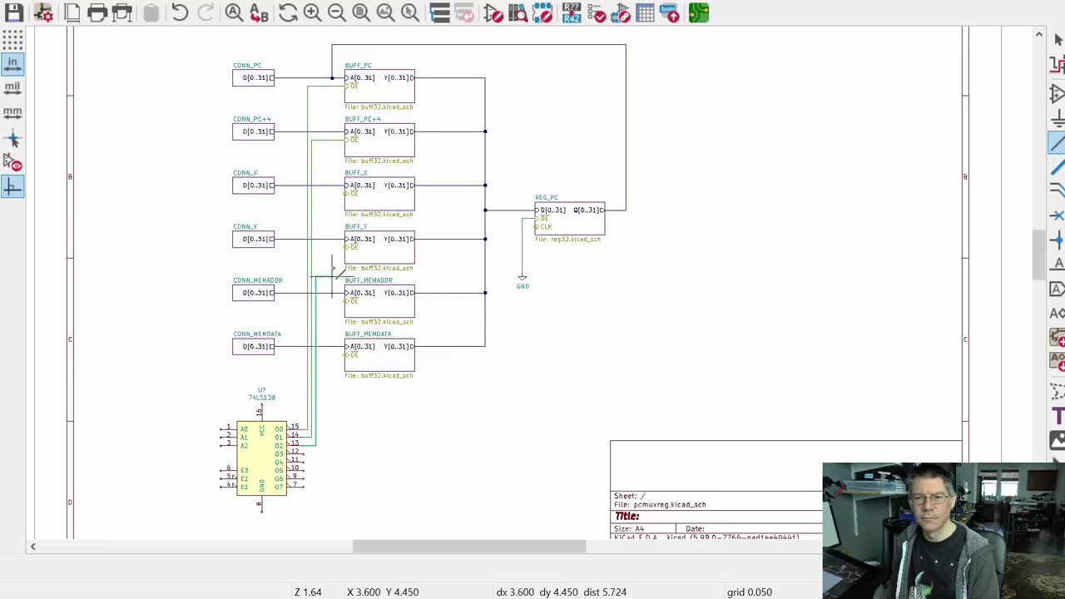
left_click(346, 194)
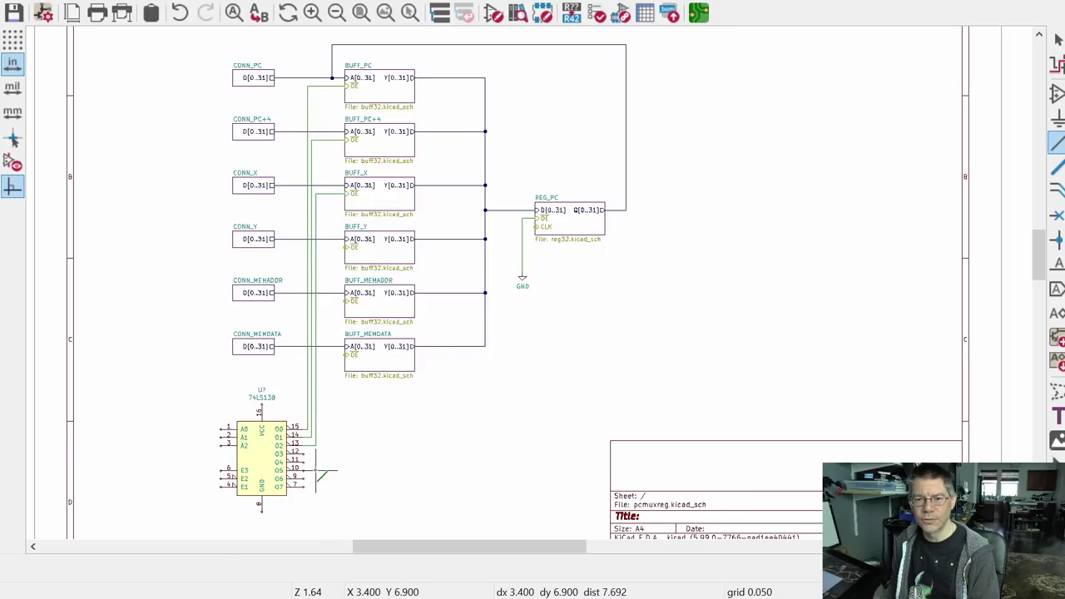
left_click(305, 452)
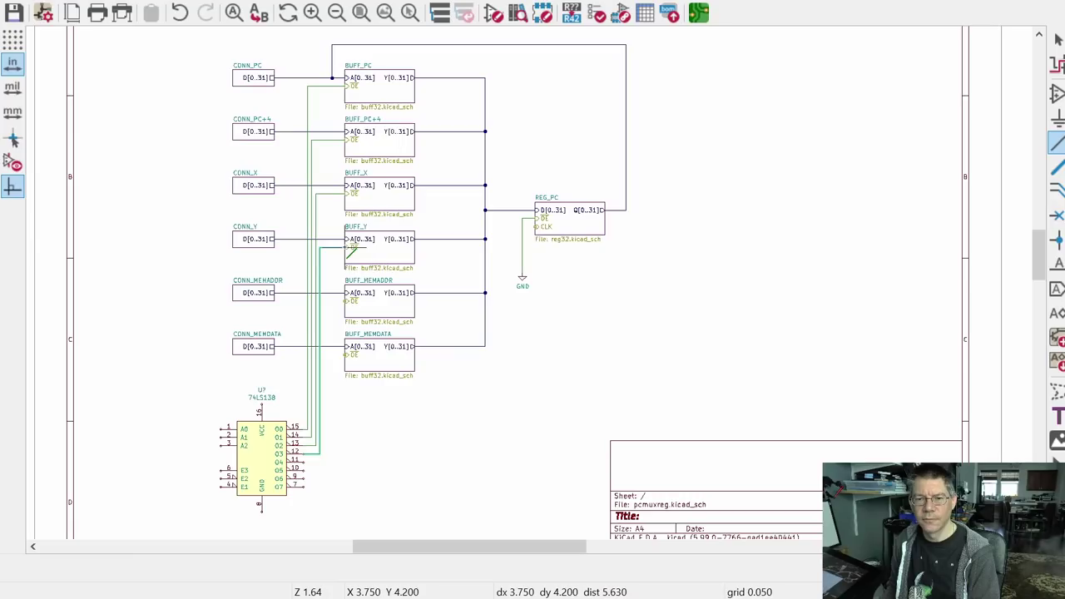
left_click(346, 247)
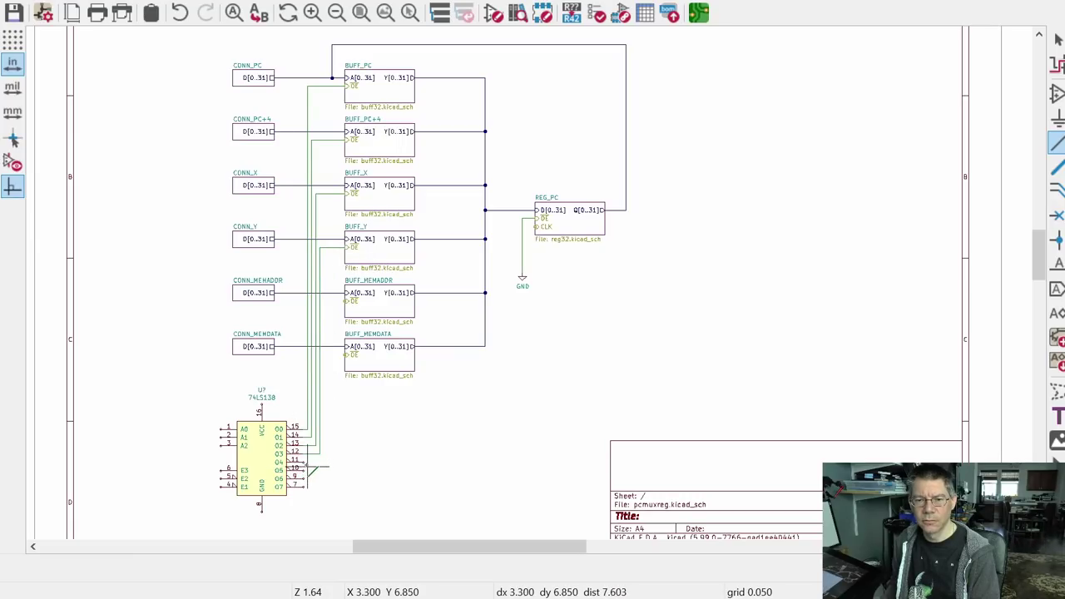
Step: Wire decoder outputs O4 and O5 to the OE inputs of BUFF_MEMADDR and BUFF_MEMDATA respectively
left_click(304, 461)
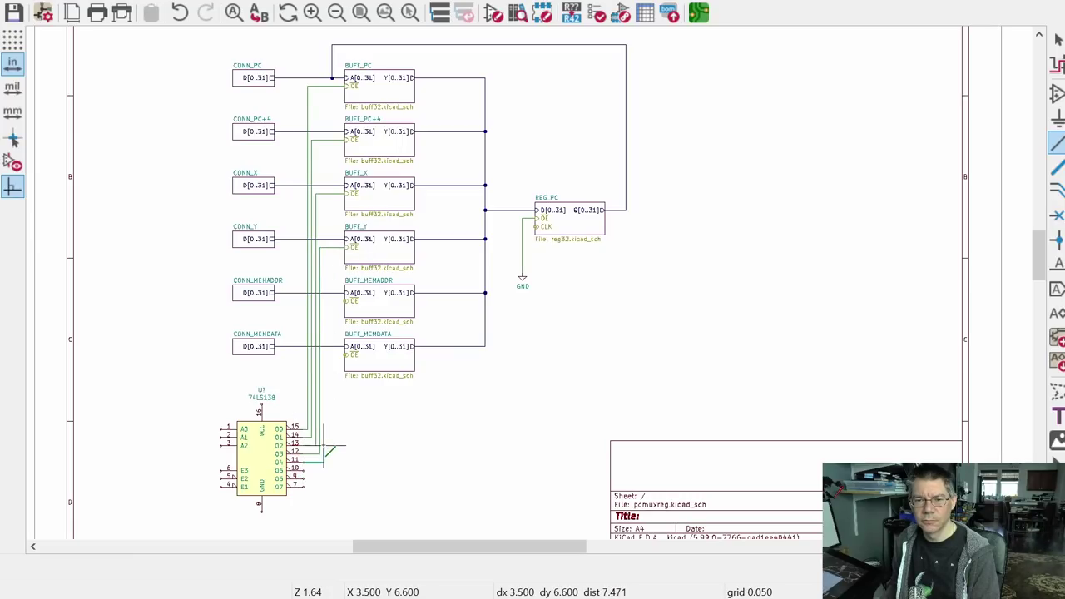
left_click(348, 302)
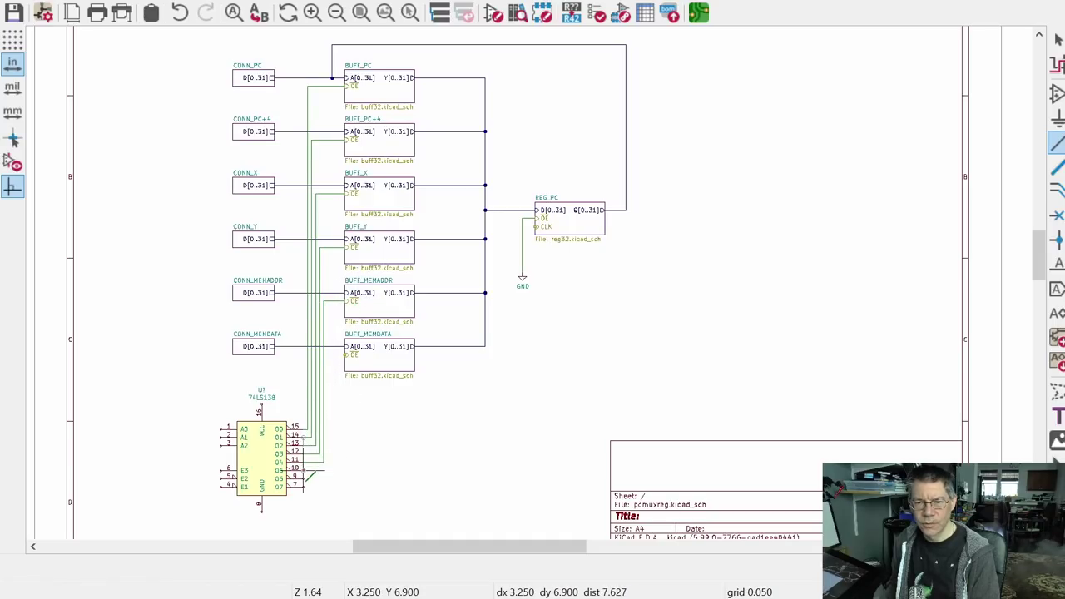
left_click(303, 469)
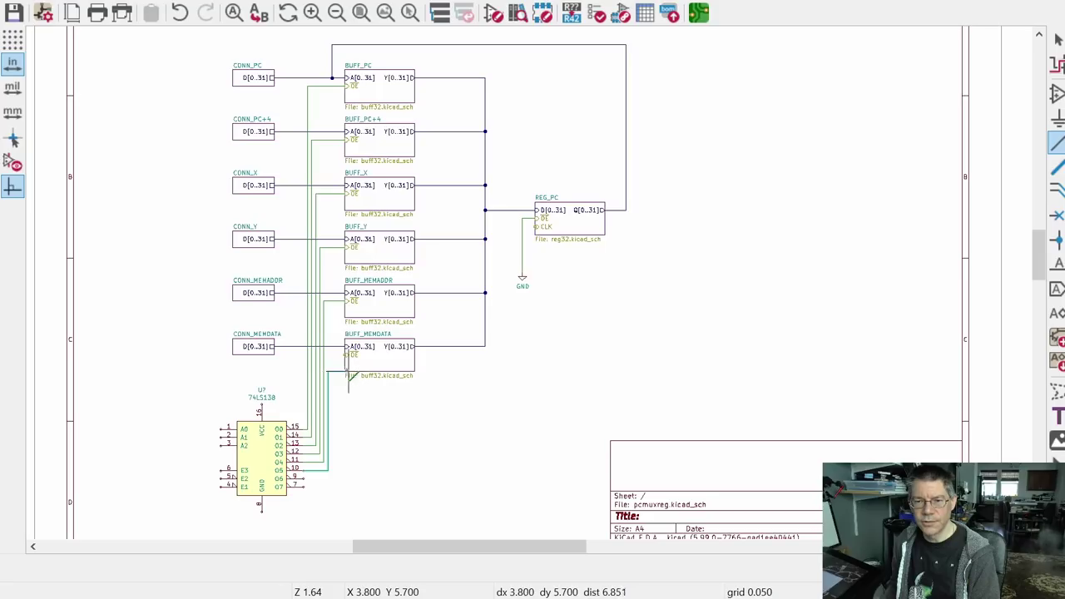
scroll(348, 356, "up", 2)
left_click(337, 360)
scroll(468, 381, "down", 2)
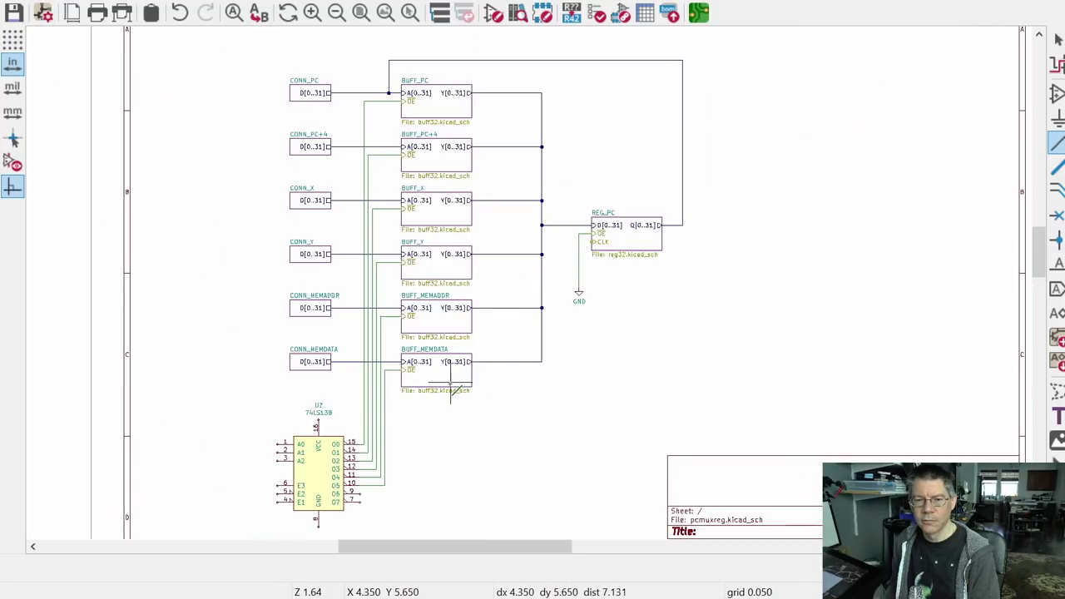
Step: Place no-connect flags on the decoder's unused outputs O6 and O7
scroll(379, 491, "up", 2)
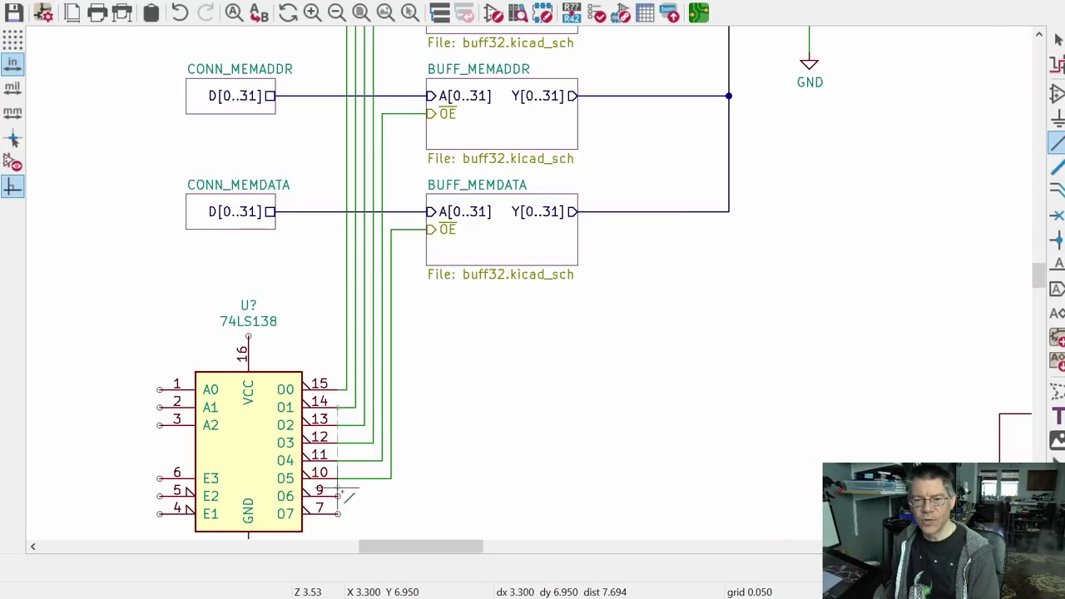
middle_click_drag(375, 499, 391, 449)
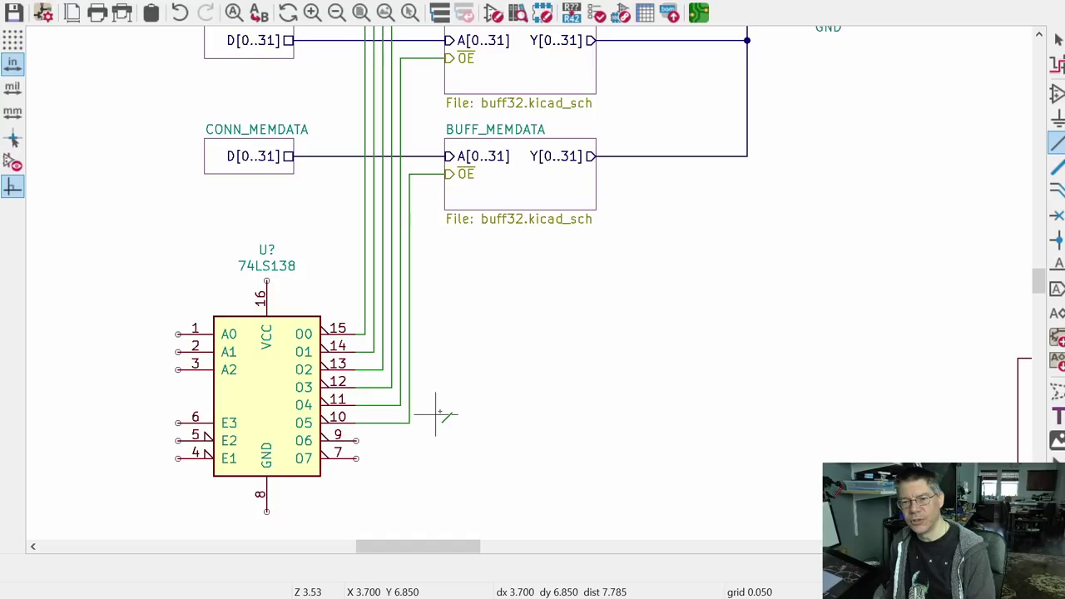
key("q")
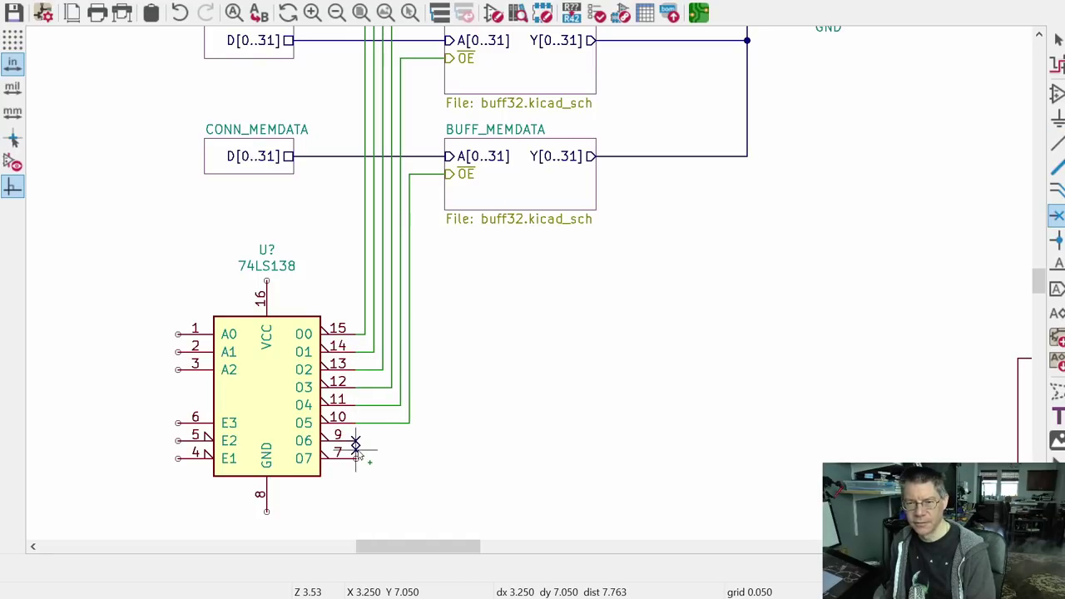
left_click(355, 441)
left_click(355, 459)
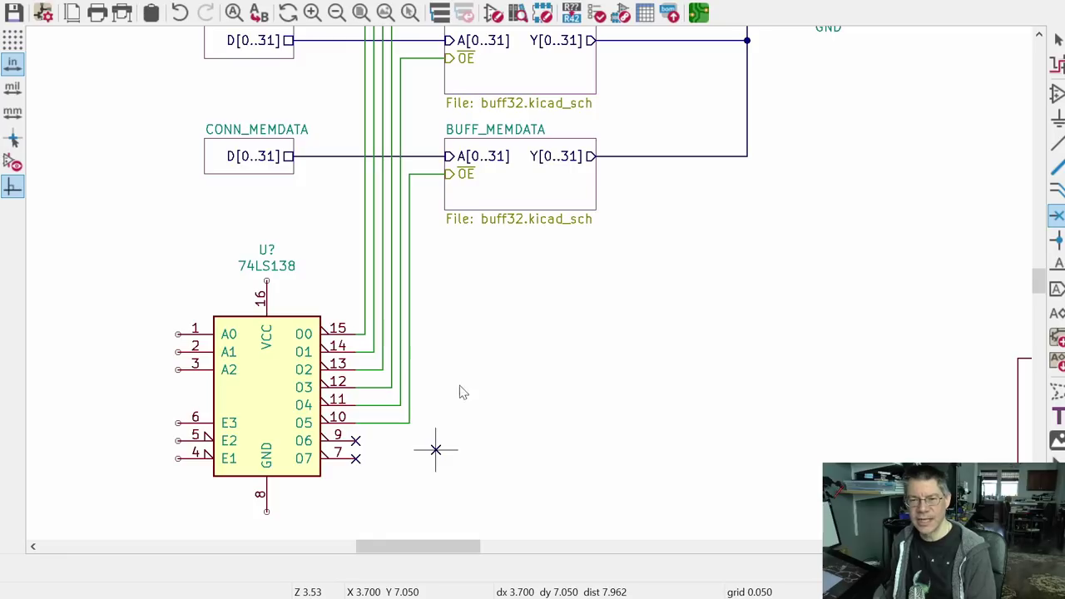
key("Escape")
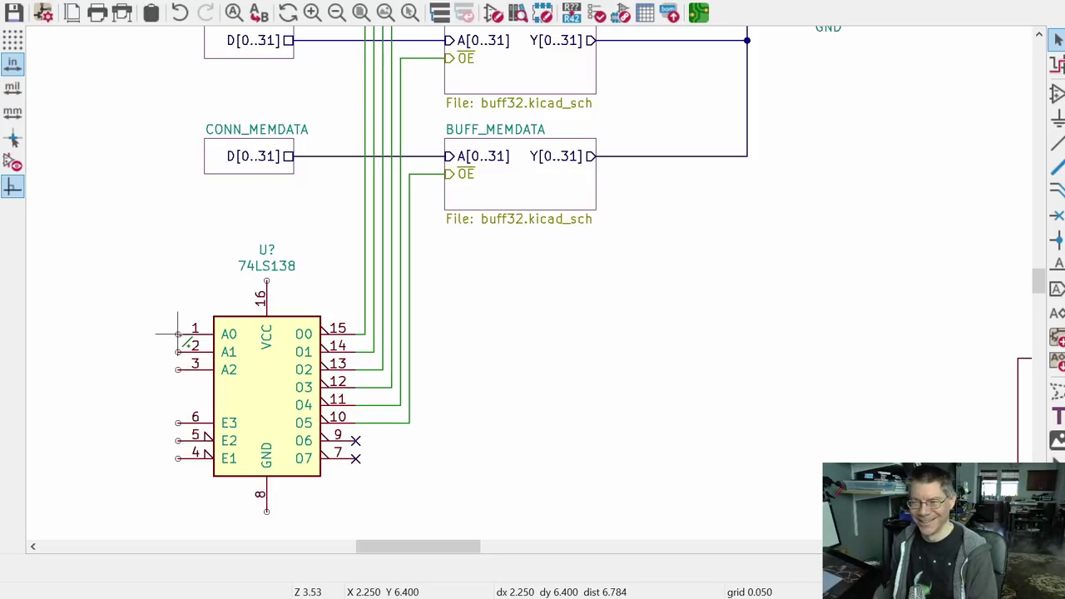
Step: Draw short parallel wires of equal length outward from decoder inputs A0, A1 and A2
key("w")
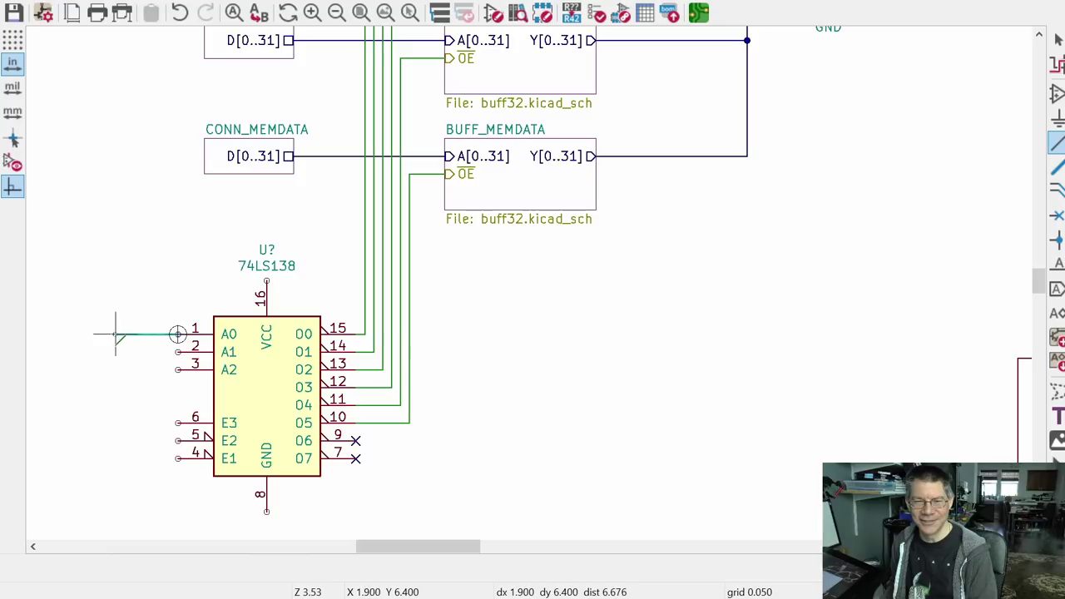
left_click(115, 334)
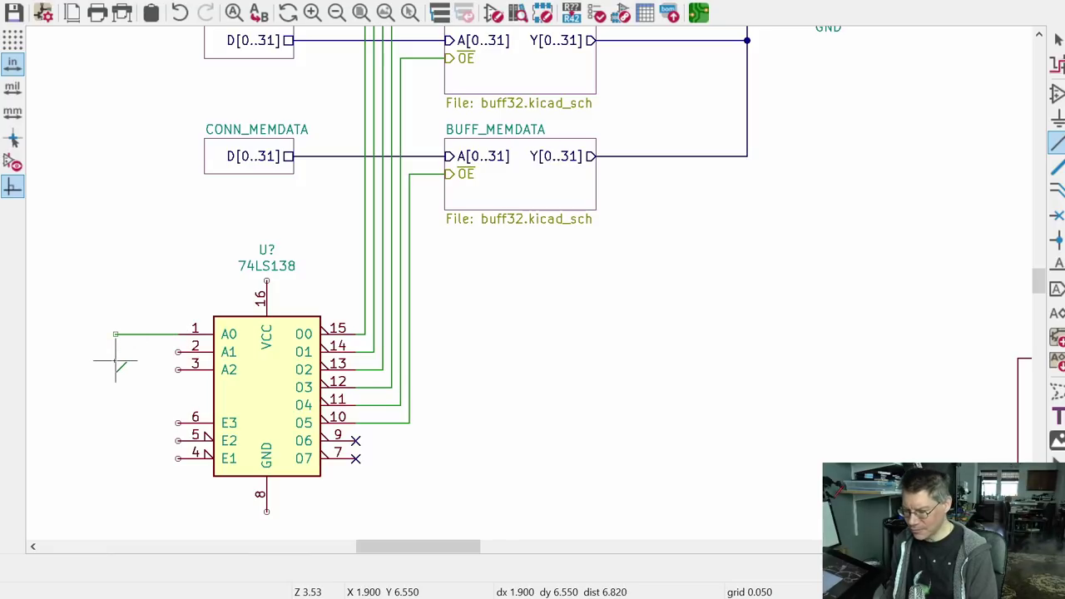
key("Escape")
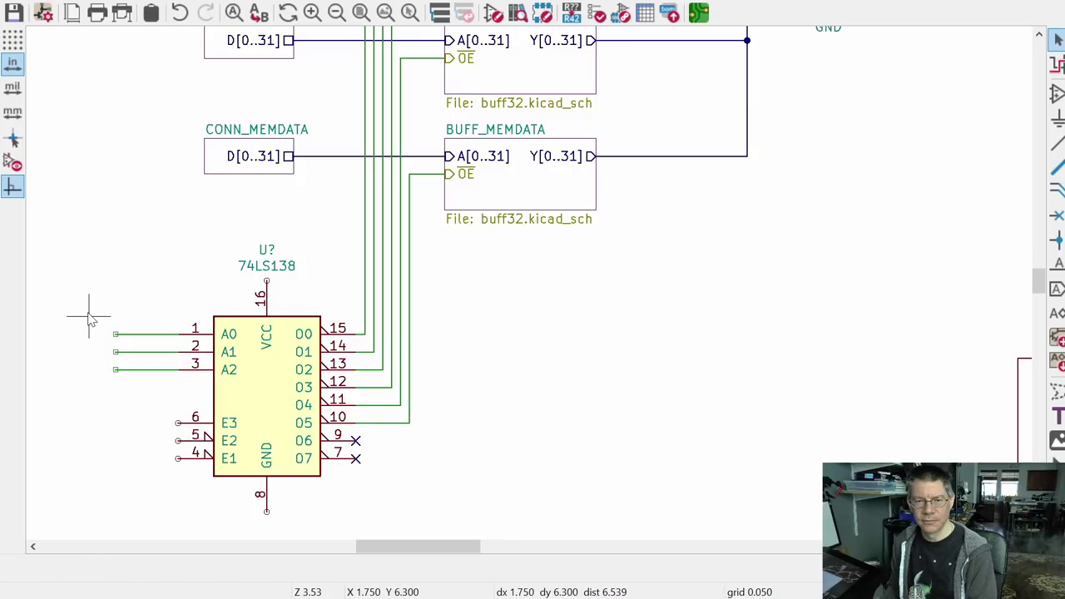
Step: Copy the three wires on A0 to A2 and paste them onto enable pins E3, E2 and E1
left_click_drag(94, 317, 204, 389)
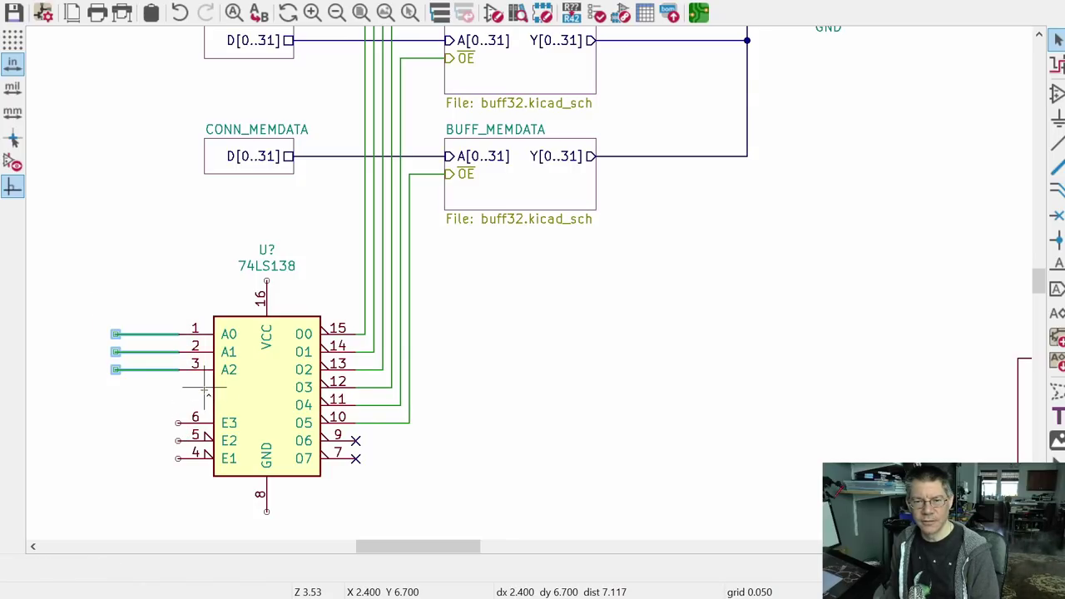
key("ctrl+c")
key("ctrl+v")
left_click(111, 423)
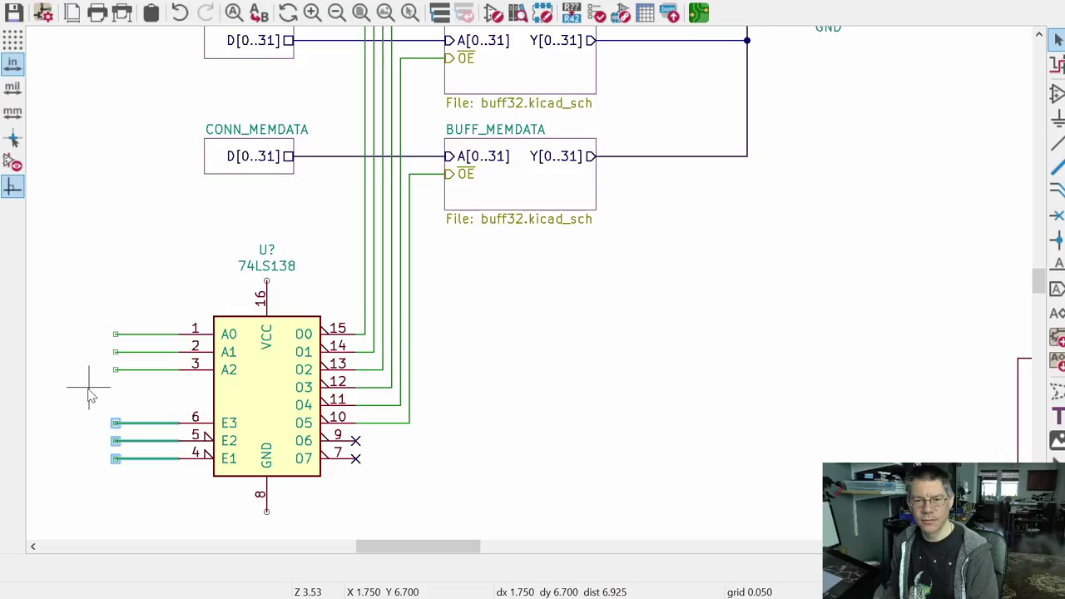
Step: Delete the three pasted wires from the decoder's E3, E2 and E1 pins
left_click_drag(97, 407, 187, 475)
key("Delete")
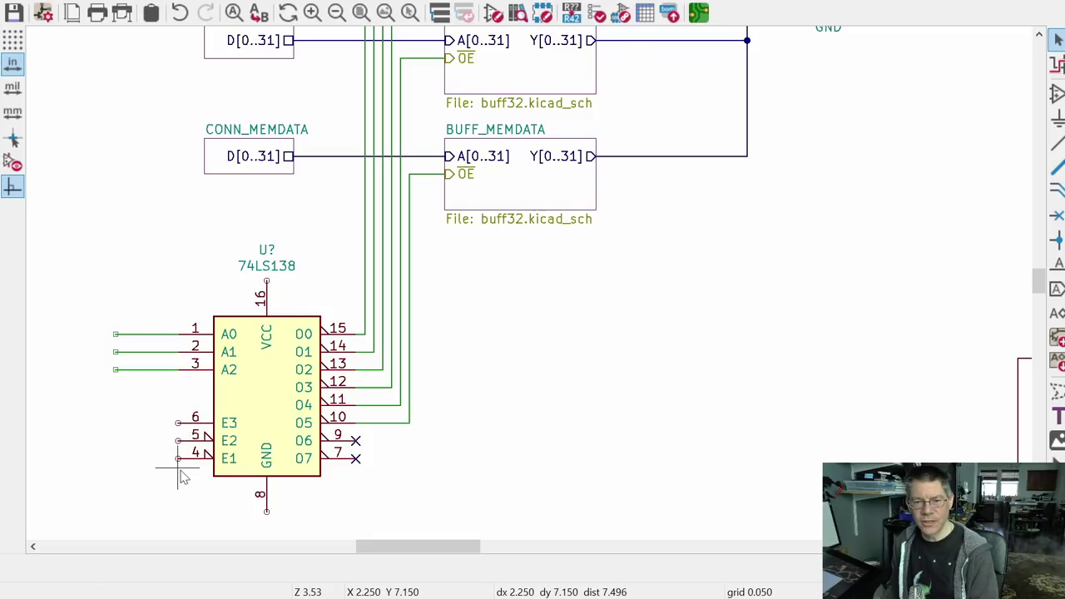
middle_click_drag(399, 454, 418, 413)
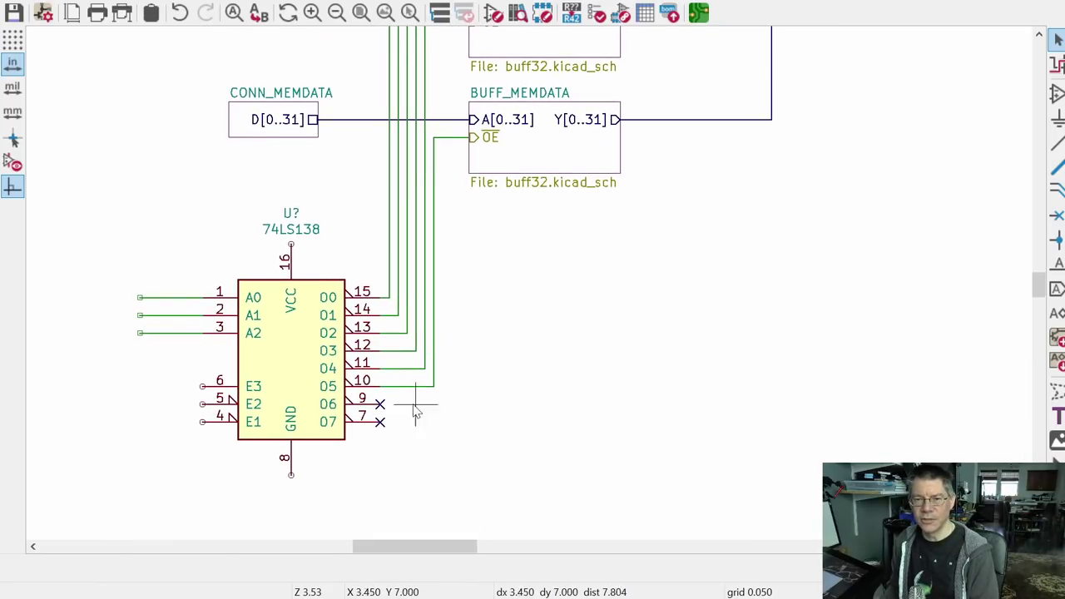
Step: Move the decoder's value and reference texts to the right of its VCC pin, just above the symbol body
left_click_drag(315, 233, 359, 268)
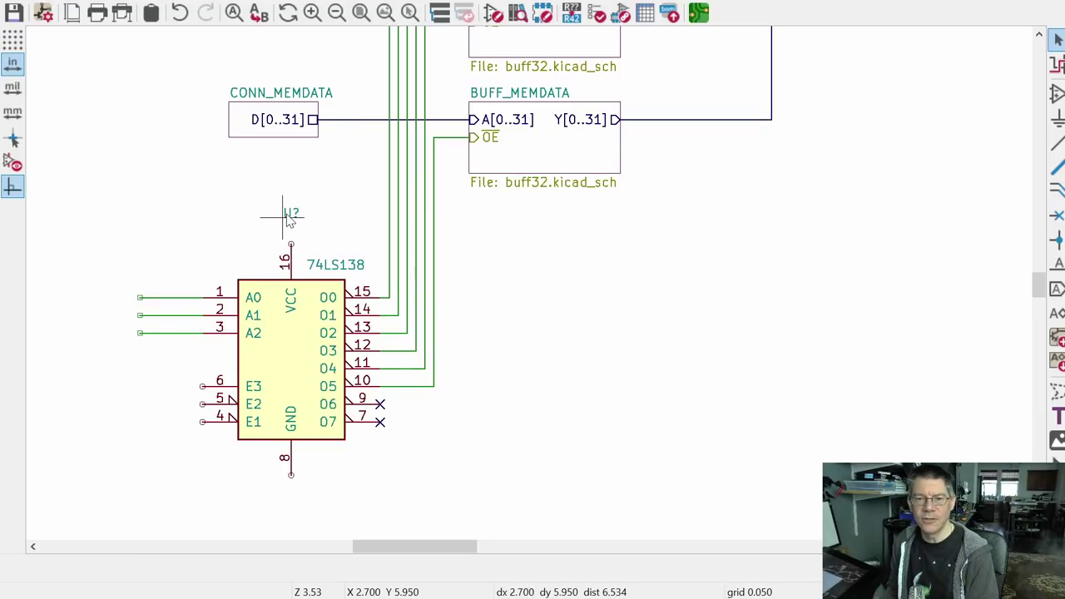
left_click_drag(289, 218, 324, 254)
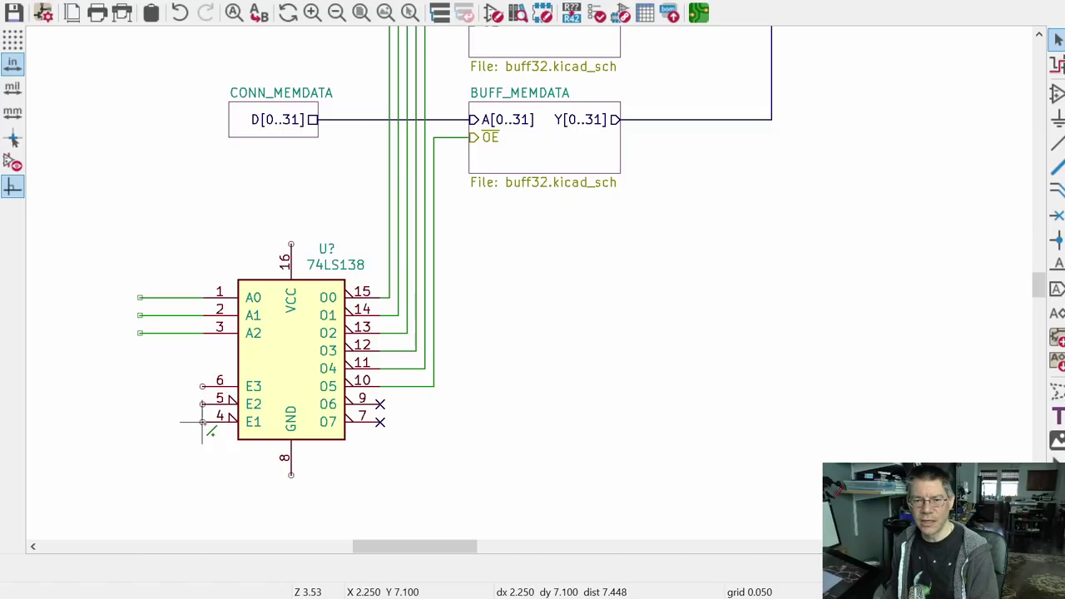
Step: Wire the decoder's enable pin E1 to its GND pin and join E2 to that same wire
key("w")
left_click(184, 484)
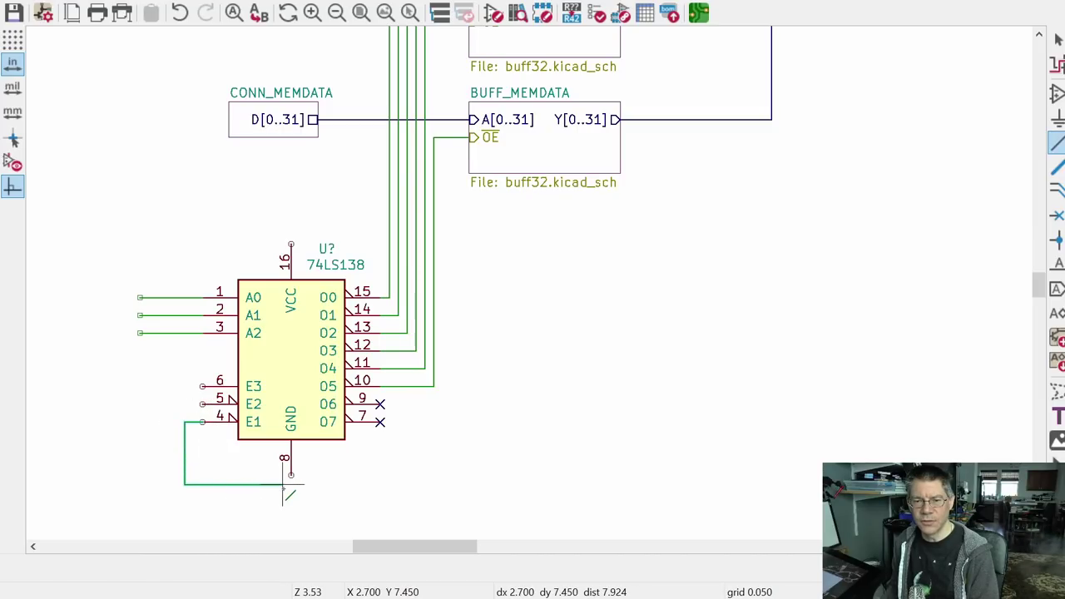
left_click(291, 475)
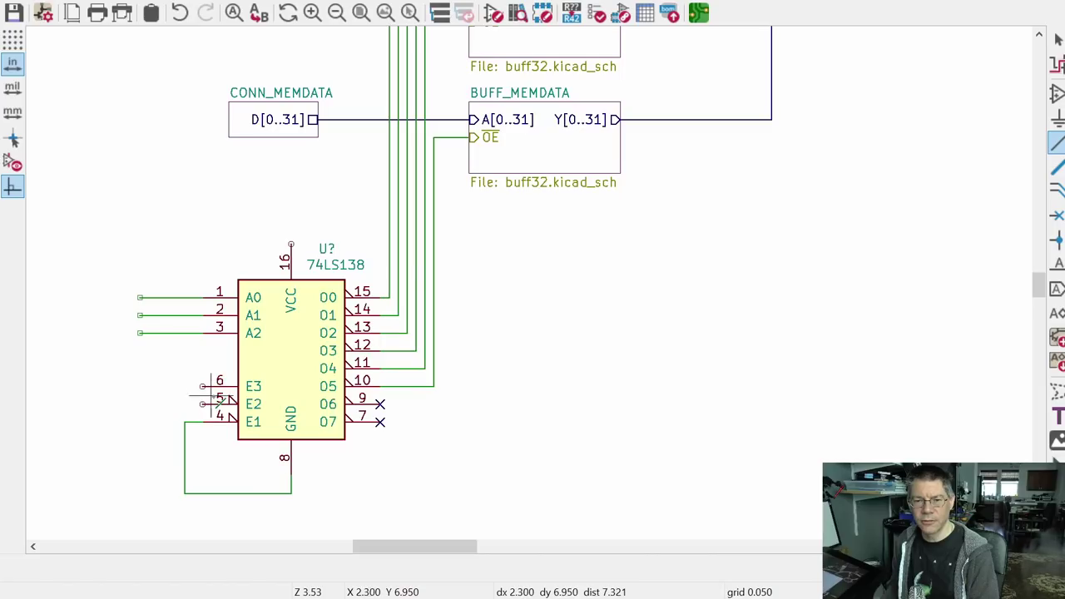
key("w")
left_click(183, 422)
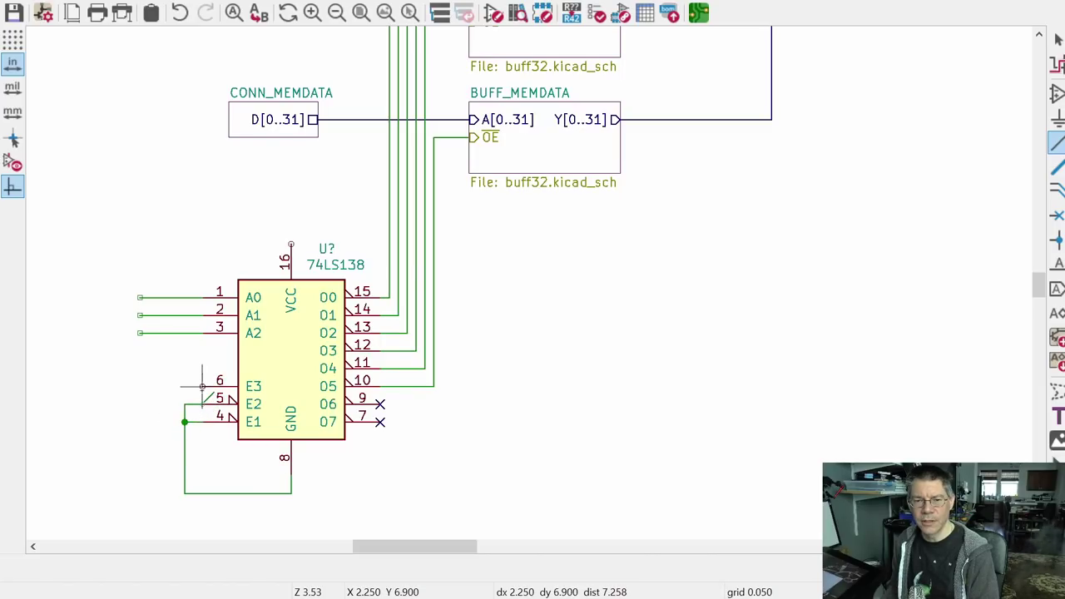
Step: Wire the decoder's enable pin E3 around the A0 to A2 inputs up to its VCC pin
key("w")
left_click(184, 386)
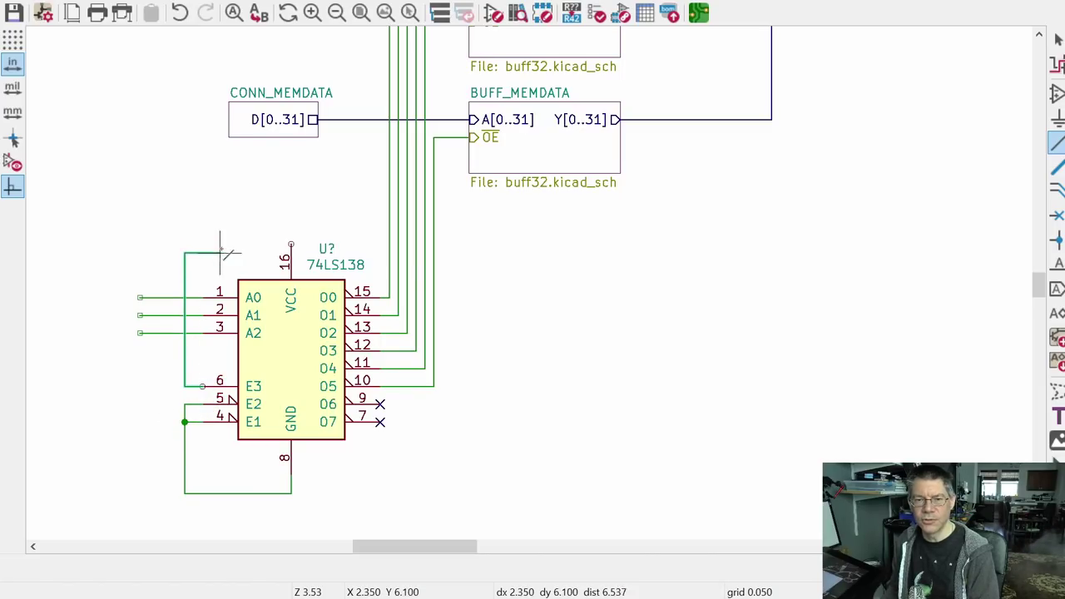
left_click(292, 236)
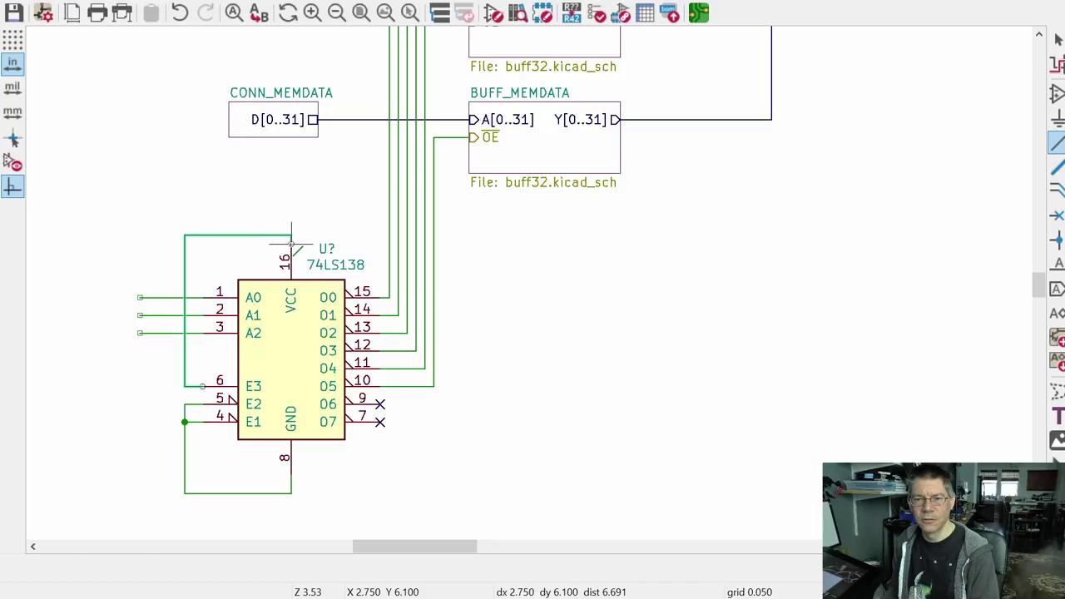
key("Escape")
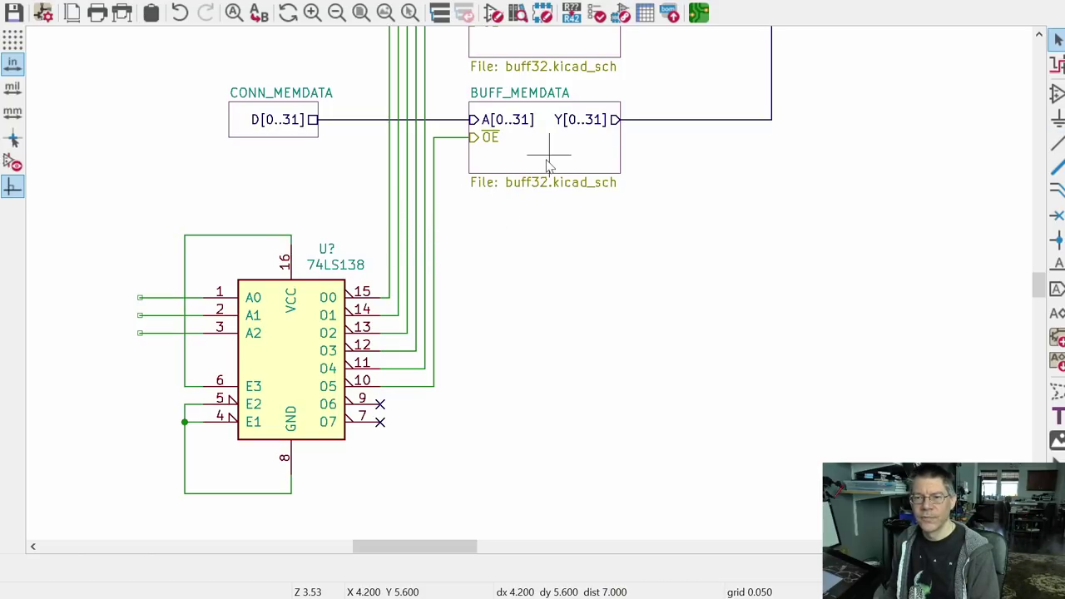
Step: Enter the BUFF_MEMDATA sheet and copy the +5V power symbol above the 74FCT16244's VCC pin
left_click(531, 157)
double_click(531, 157)
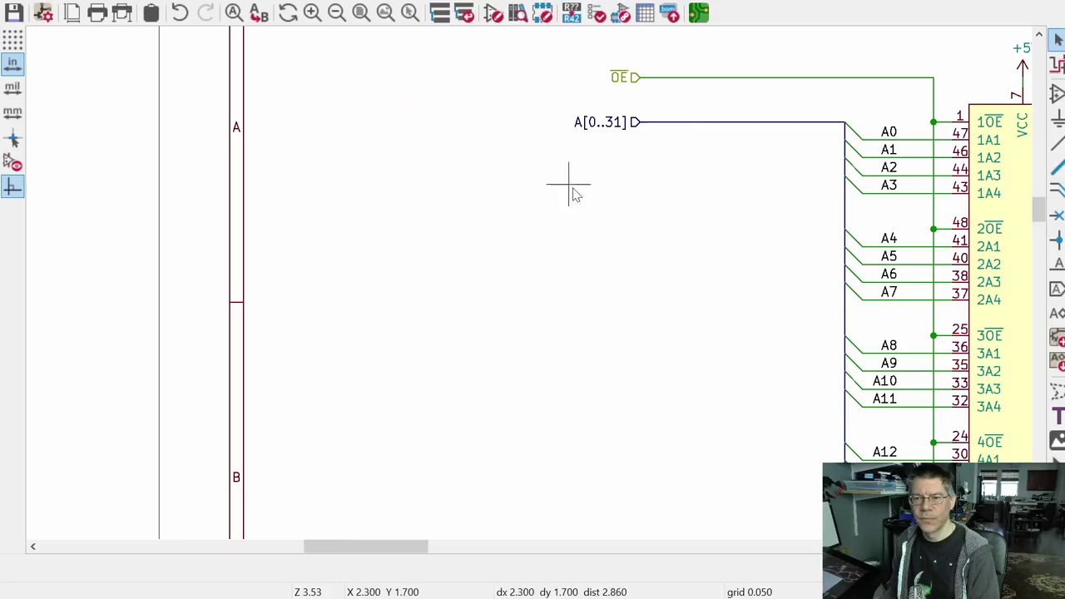
scroll(548, 183, "down", 5)
scroll(649, 166, "up", 5)
scroll(639, 171, "up", 3)
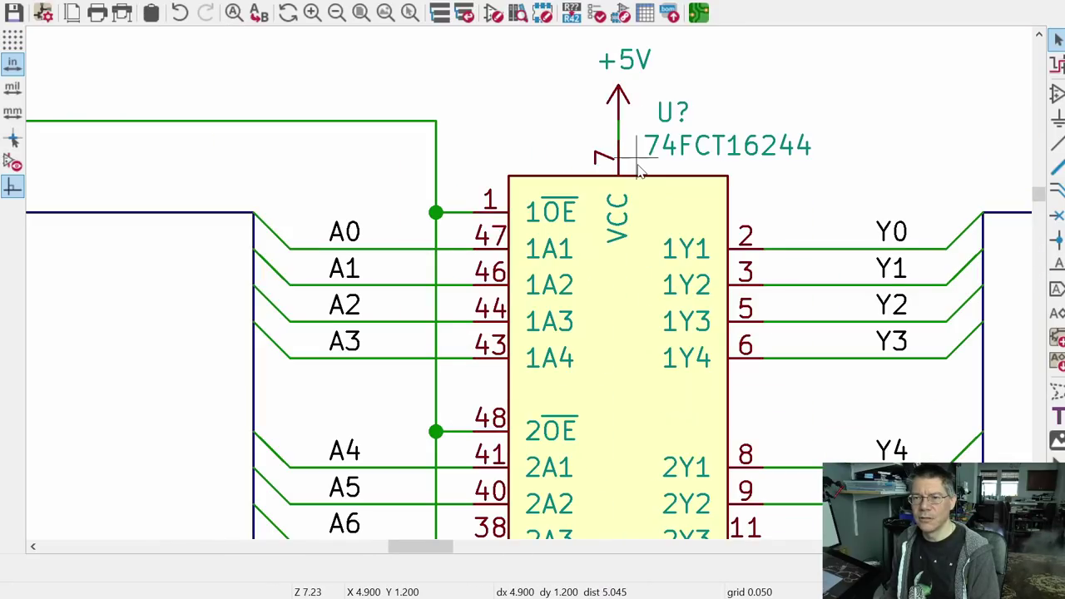
scroll(639, 170, "down", 3)
scroll(641, 167, "up", 3)
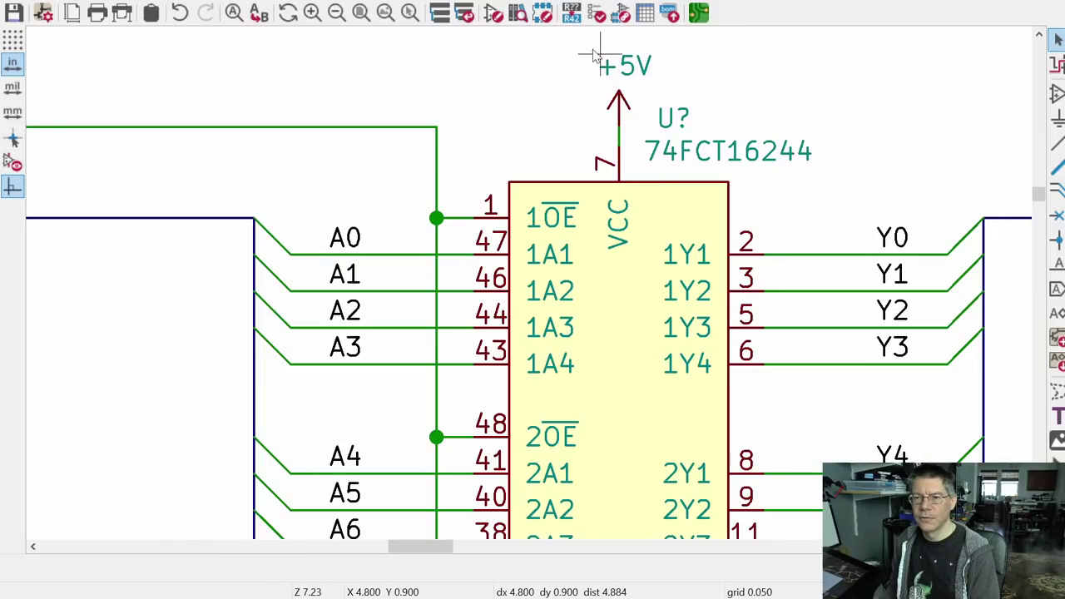
left_click(618, 101)
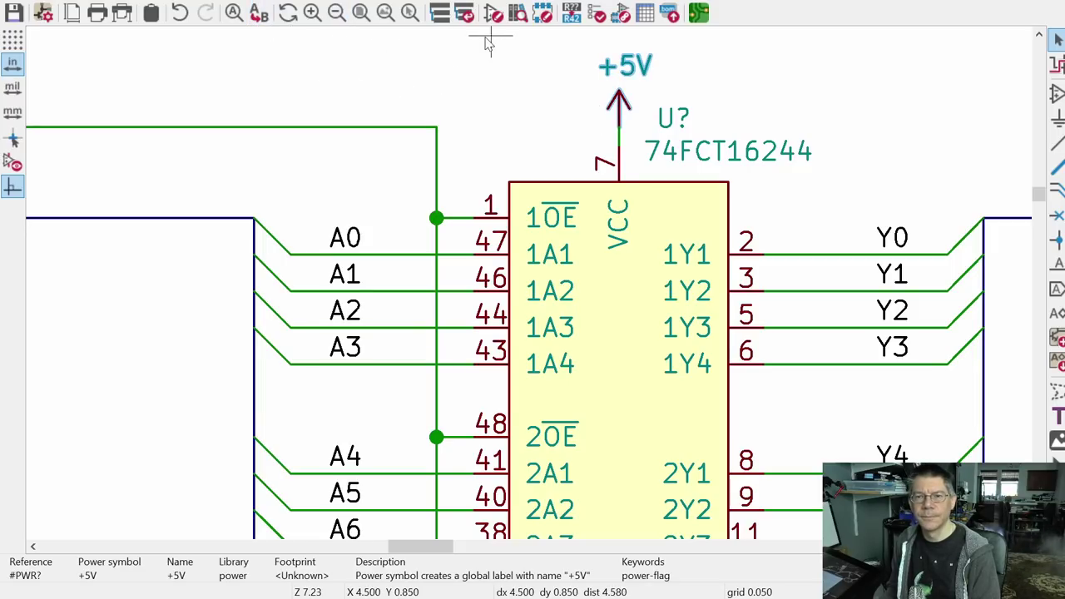
Step: Return to the parent sheet, paste the +5V symbol above the decoder's VCC pin and wire it to the E3 wire
left_click(463, 14)
scroll(369, 209, "down", 2)
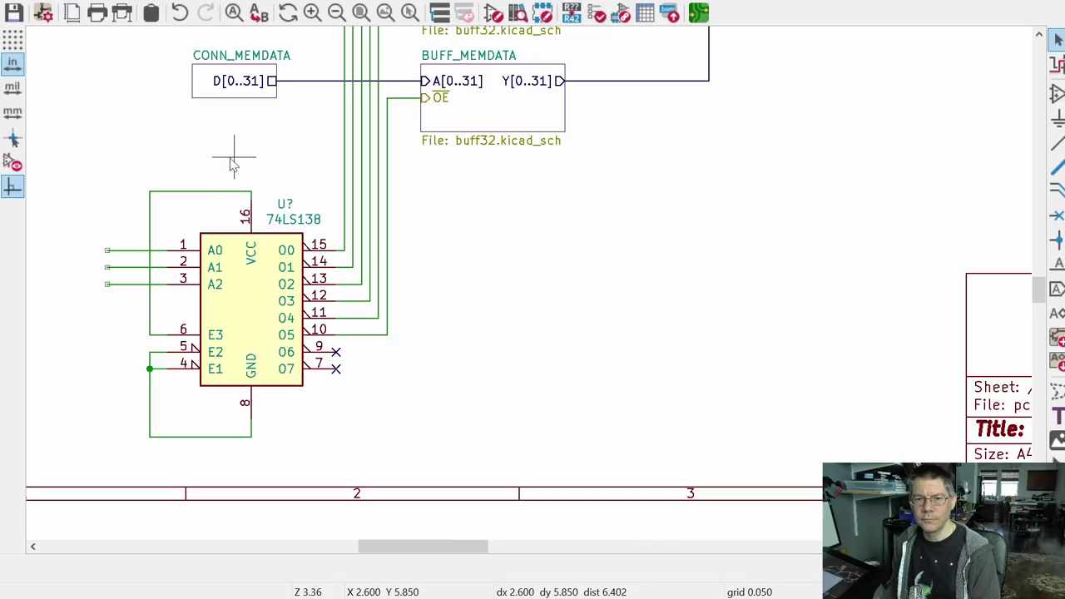
scroll(230, 162, "up", 2)
key("ctrl+v")
left_click(282, 212)
key("w")
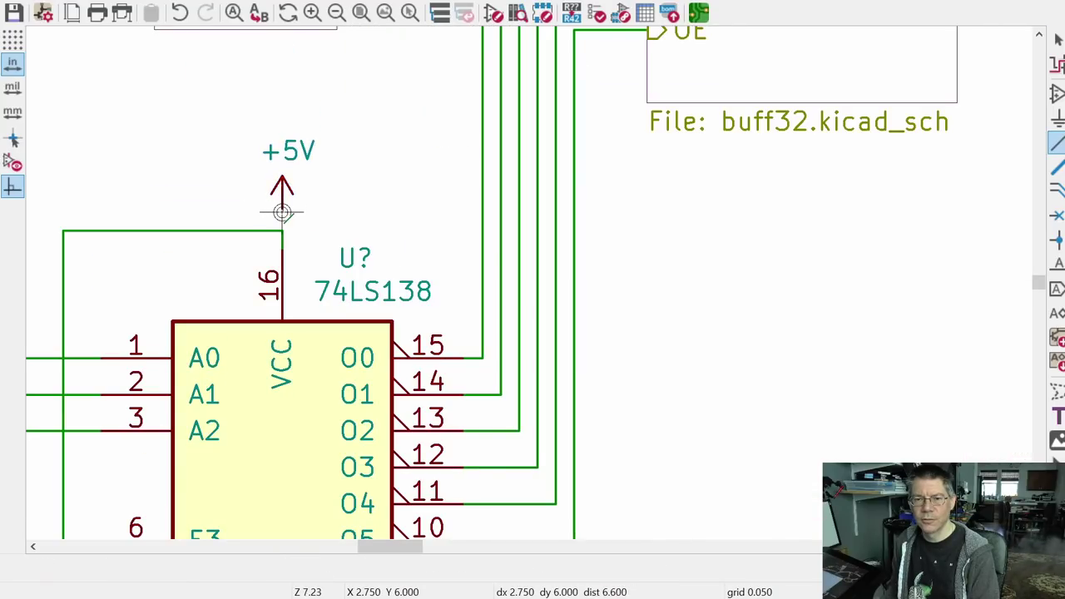
left_click(282, 230)
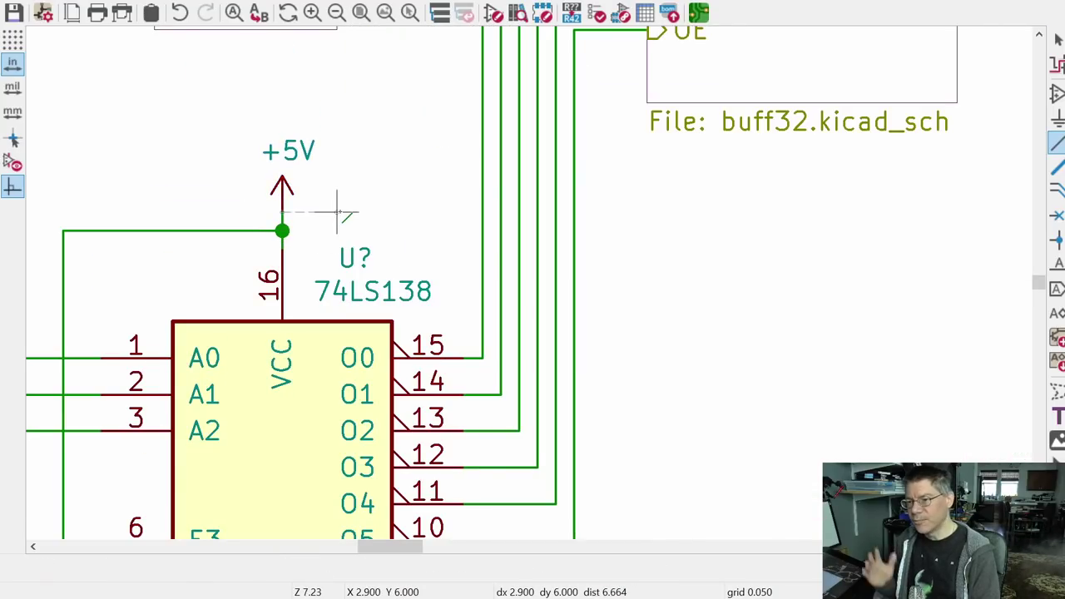
scroll(337, 213, "down", 2)
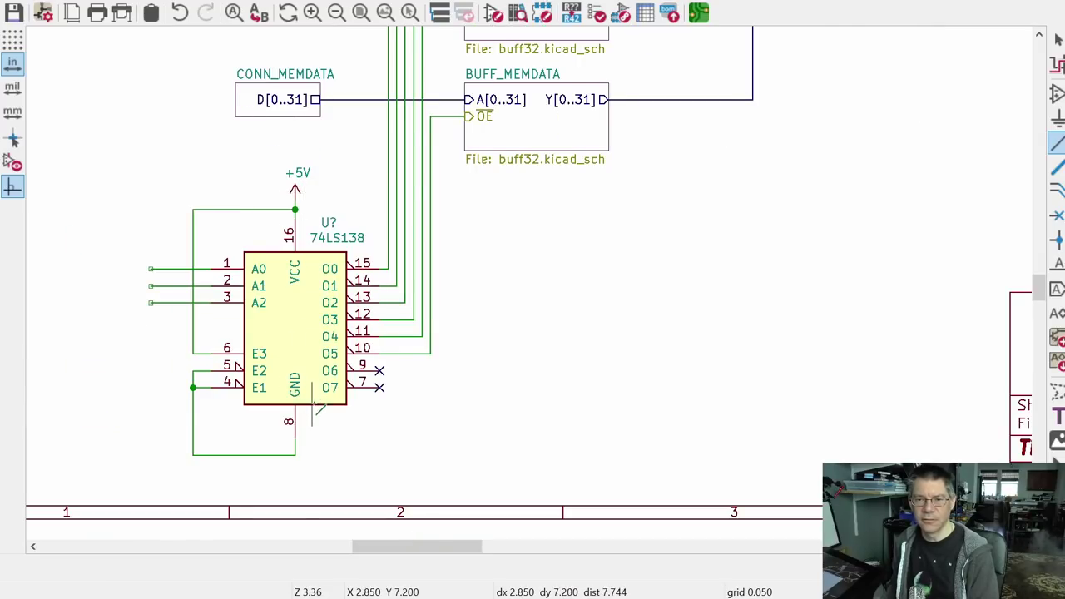
key("Escape")
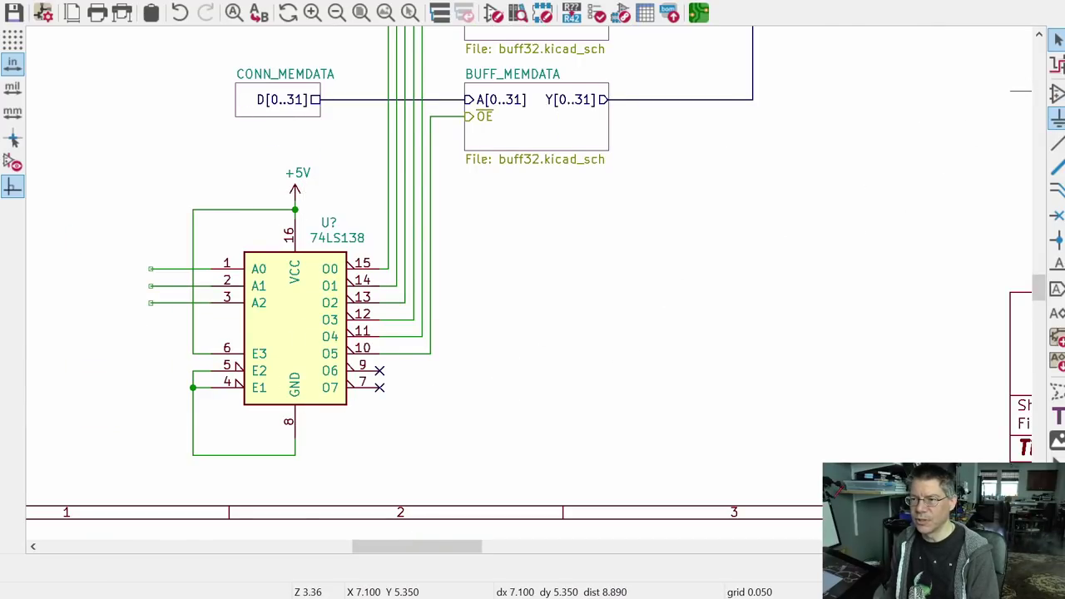
Step: Place a GND power symbol below the decoder's GND pin and connect it to the E1/E2 ground wire
left_click(1057, 118)
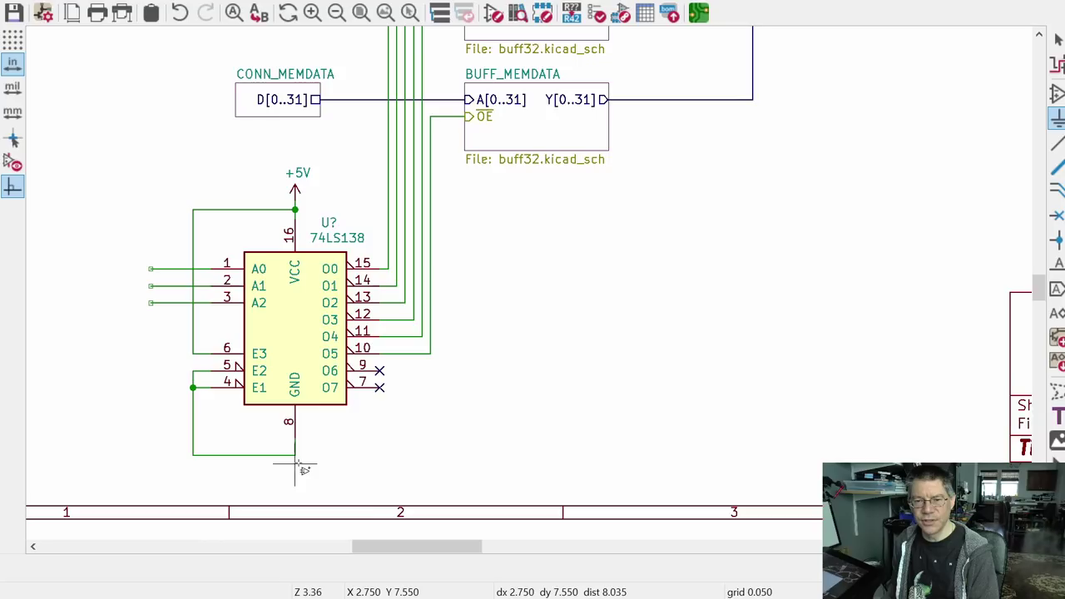
left_click(358, 450)
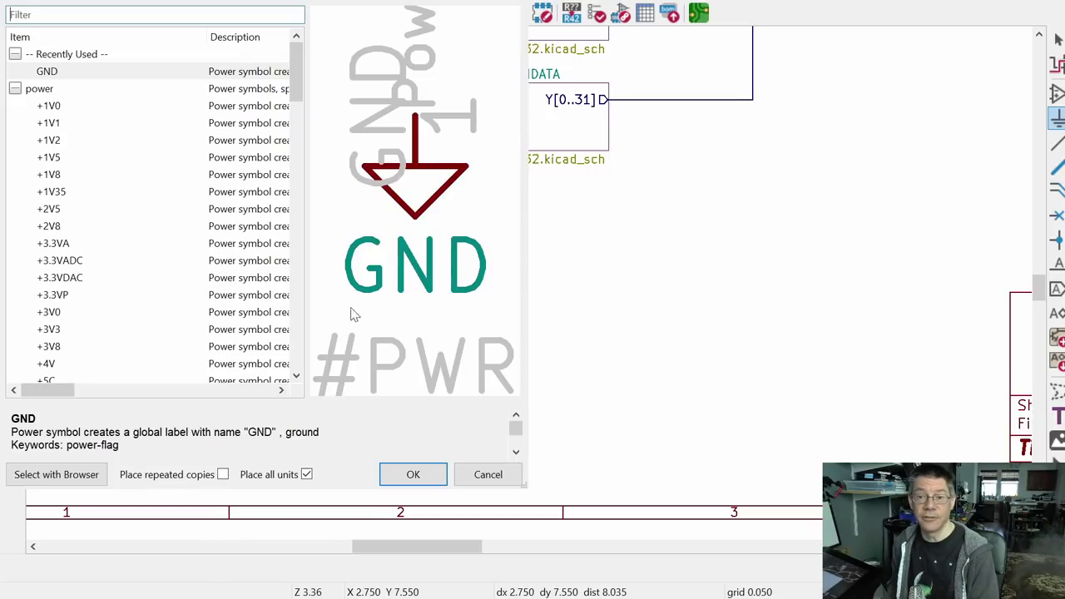
left_click(413, 474)
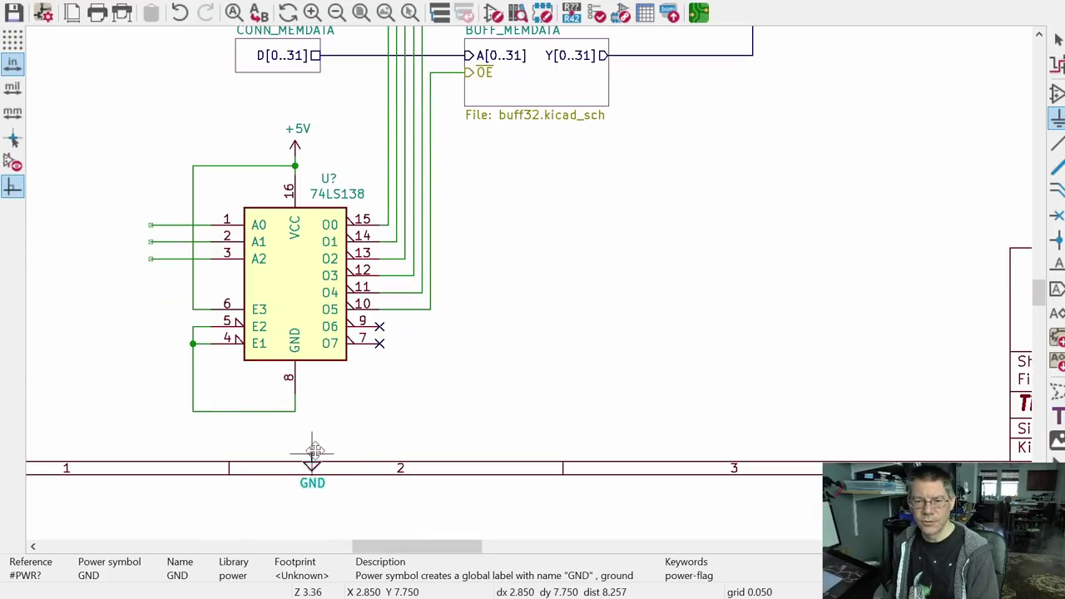
left_click(295, 416)
key("w")
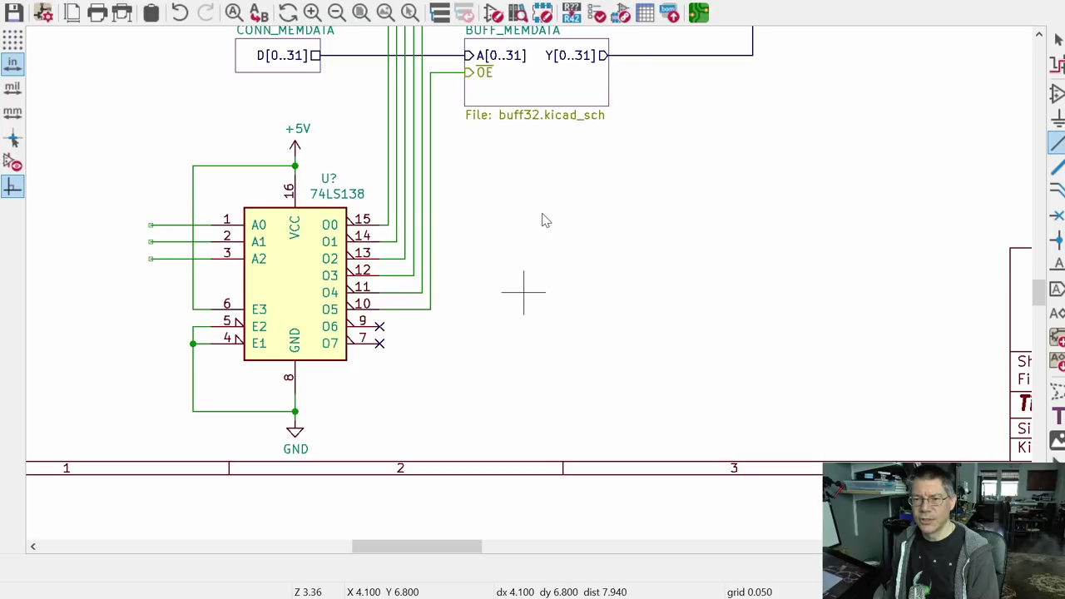
left_click(565, 233)
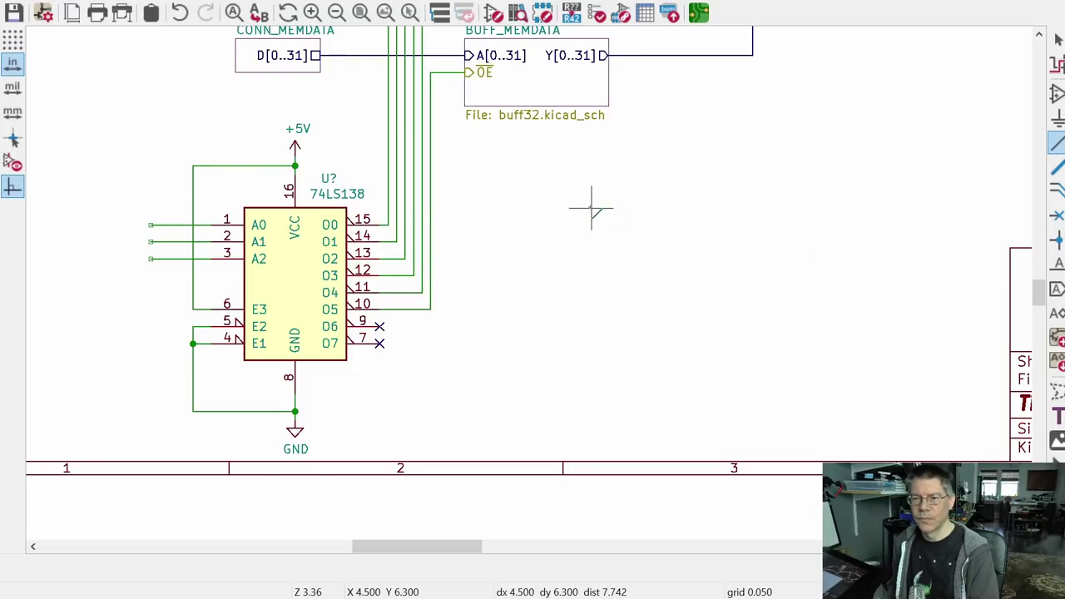
scroll(589, 214, "down", 5)
middle_click_drag(614, 170, 547, 250)
scroll(547, 248, "up", 3)
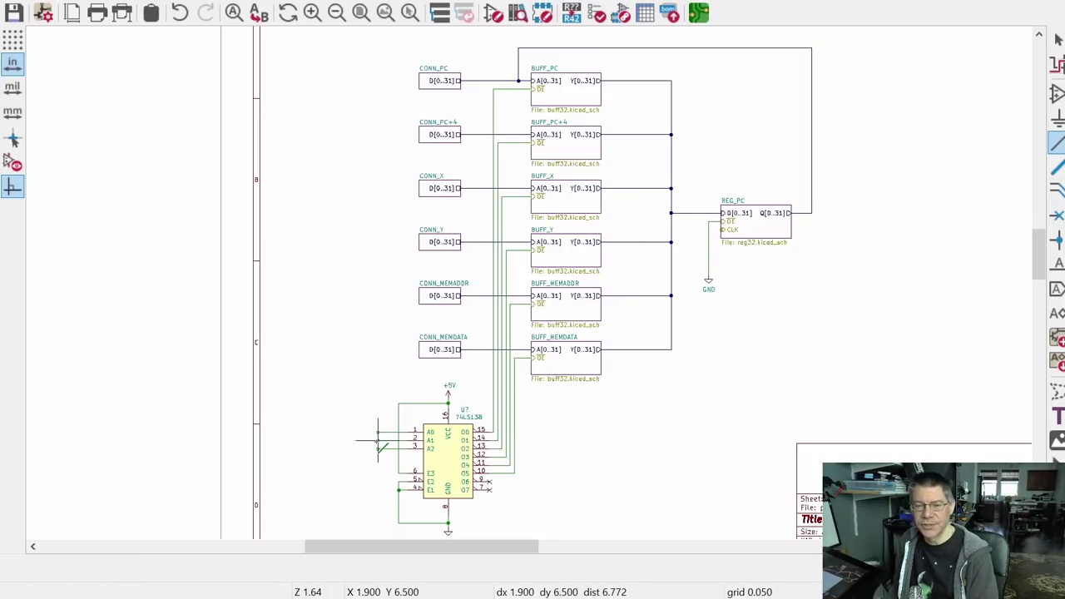
scroll(379, 441, "up", 4)
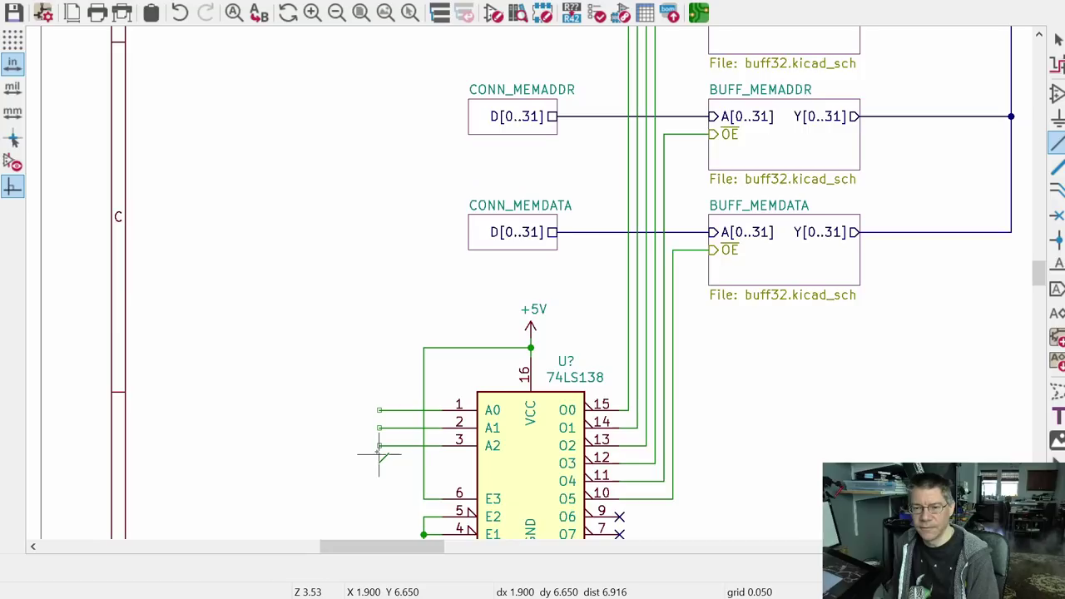
scroll(380, 435, "down", 4)
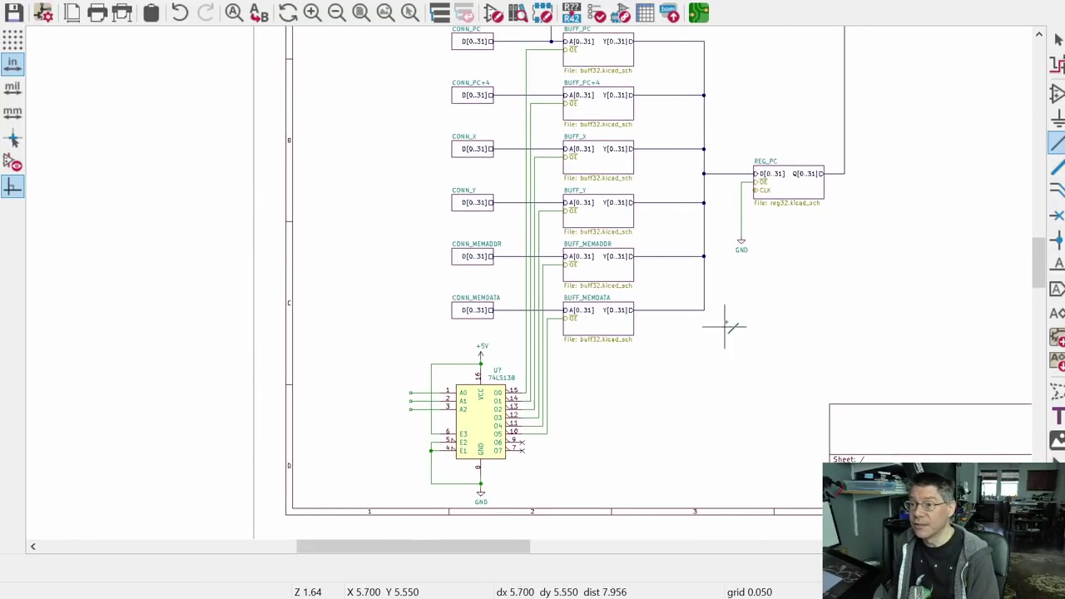
Step: Place a Conn_02x06_Odd_Even connector symbol to the left of the decoder's A0 to A2 input wires
left_click(1055, 94)
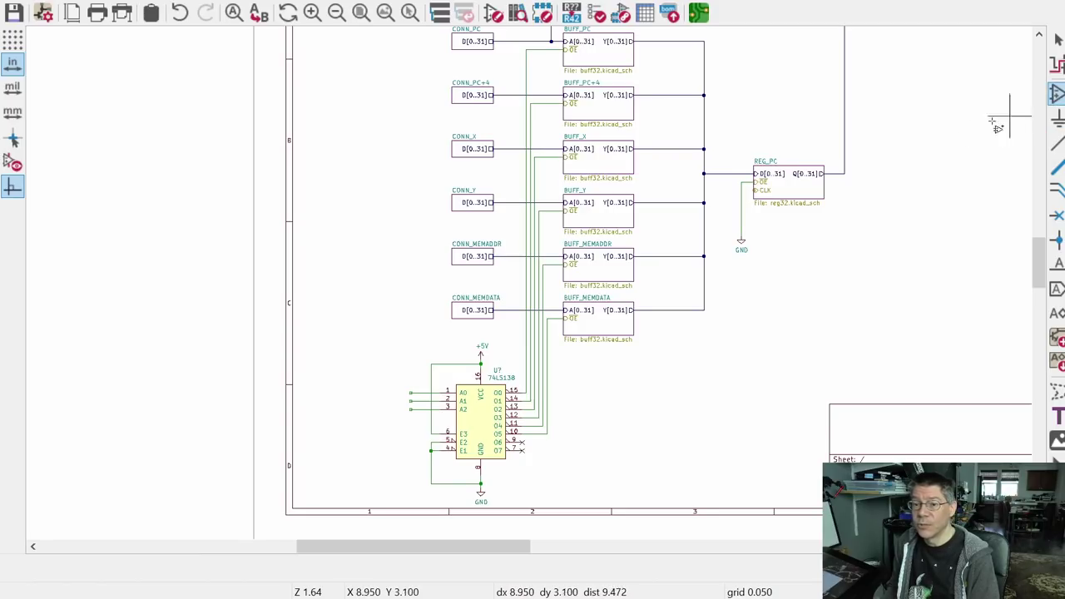
left_click(337, 373)
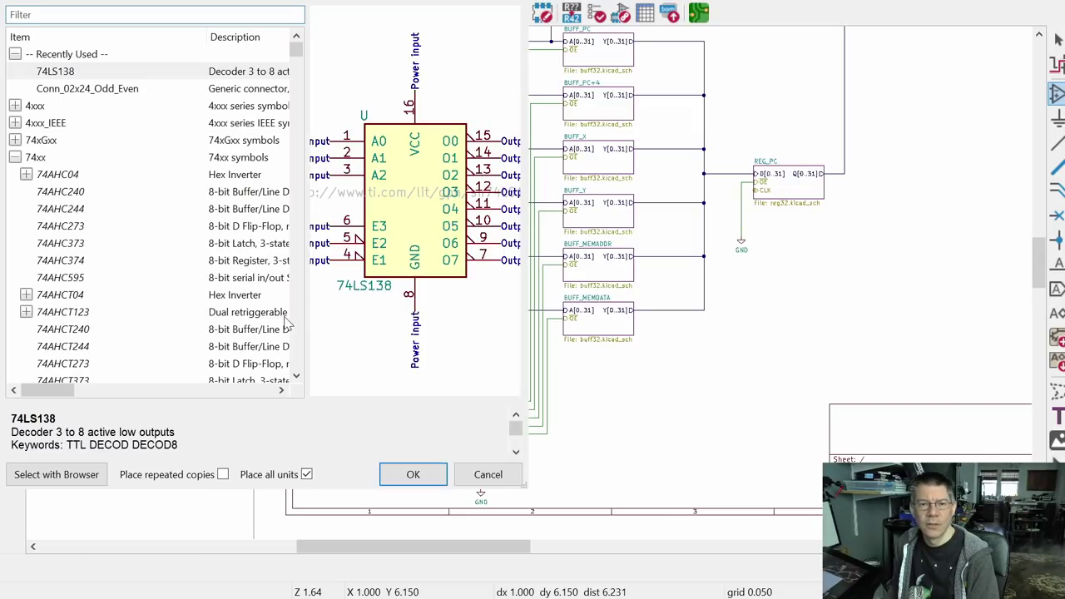
type("conn_")
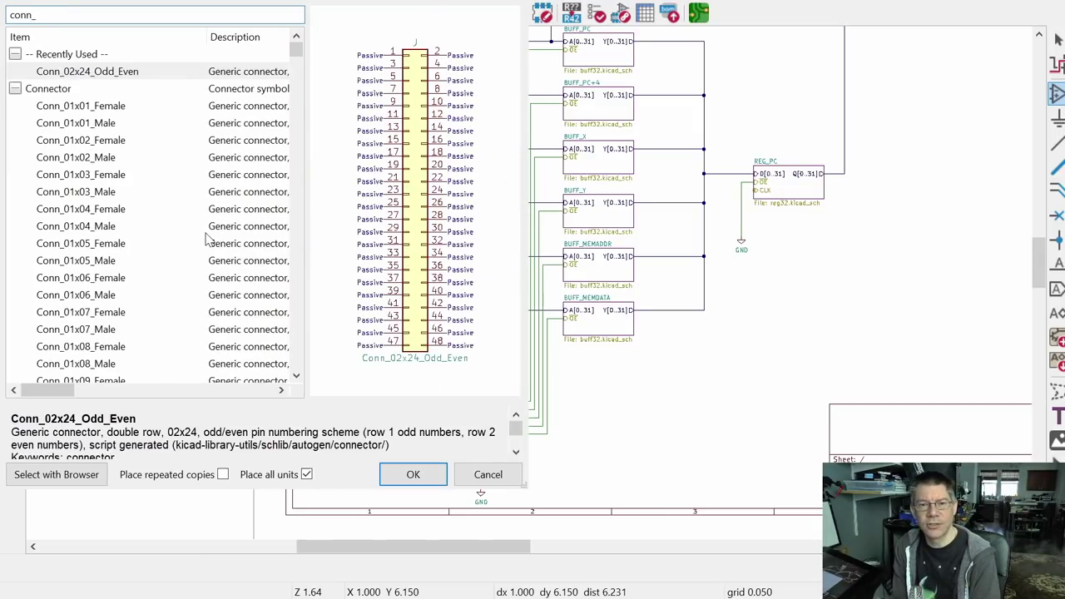
type("02x")
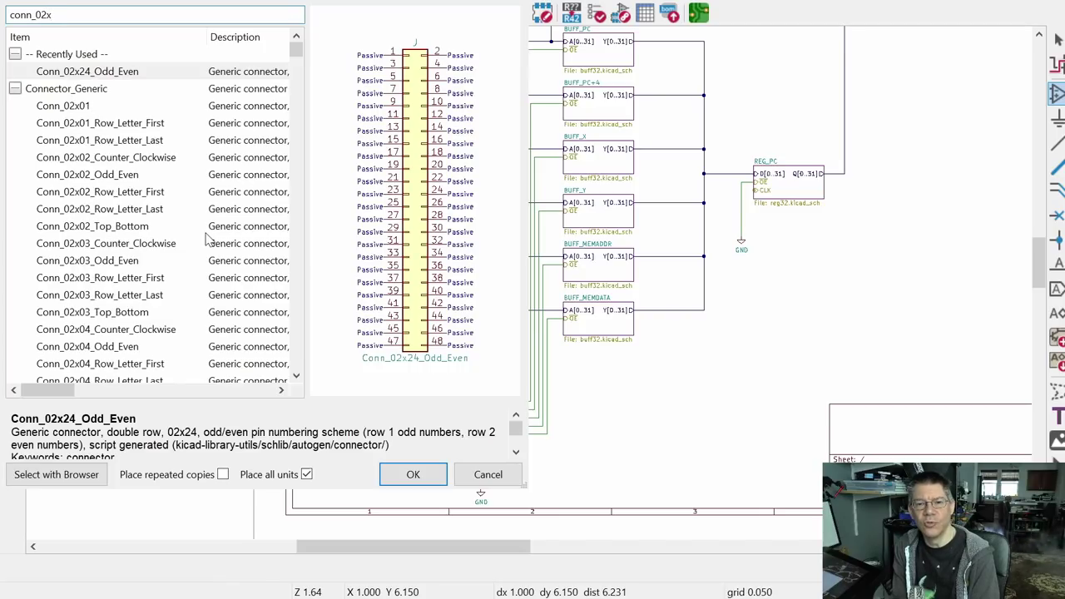
type("06")
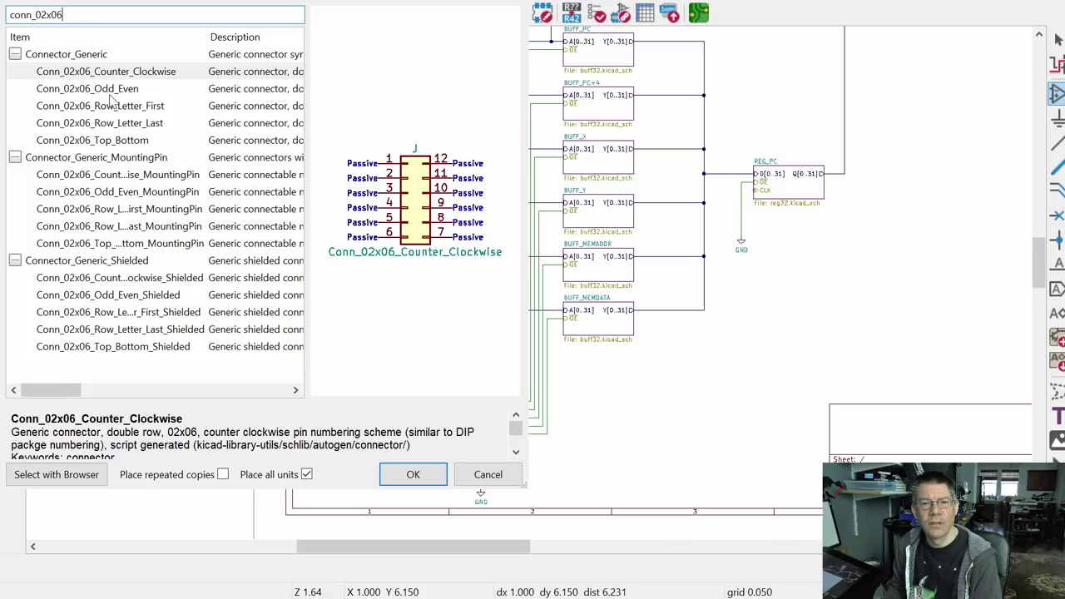
left_click(111, 89)
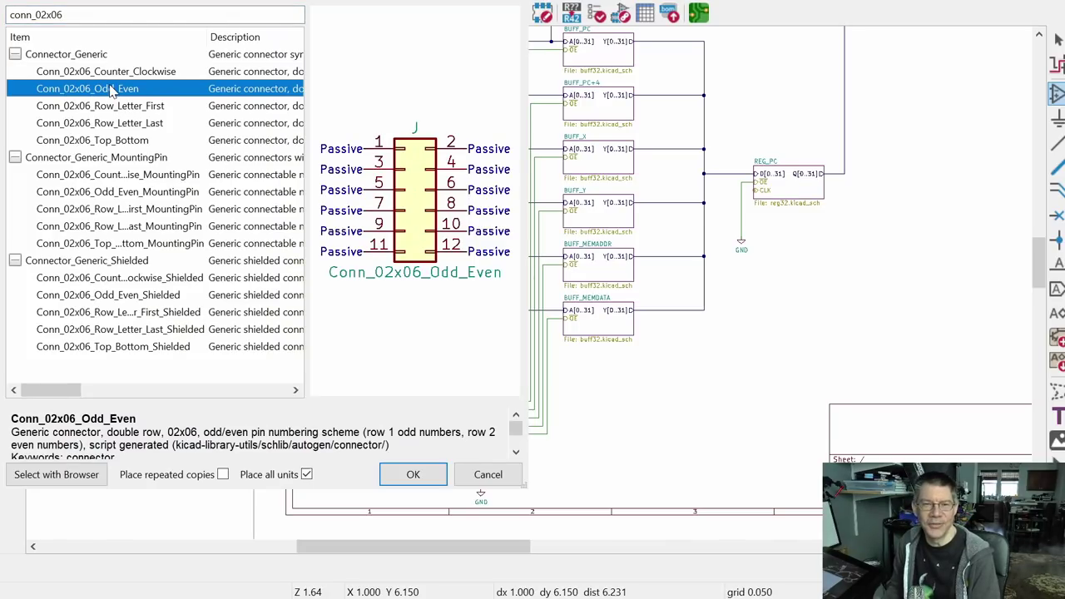
left_click(413, 475)
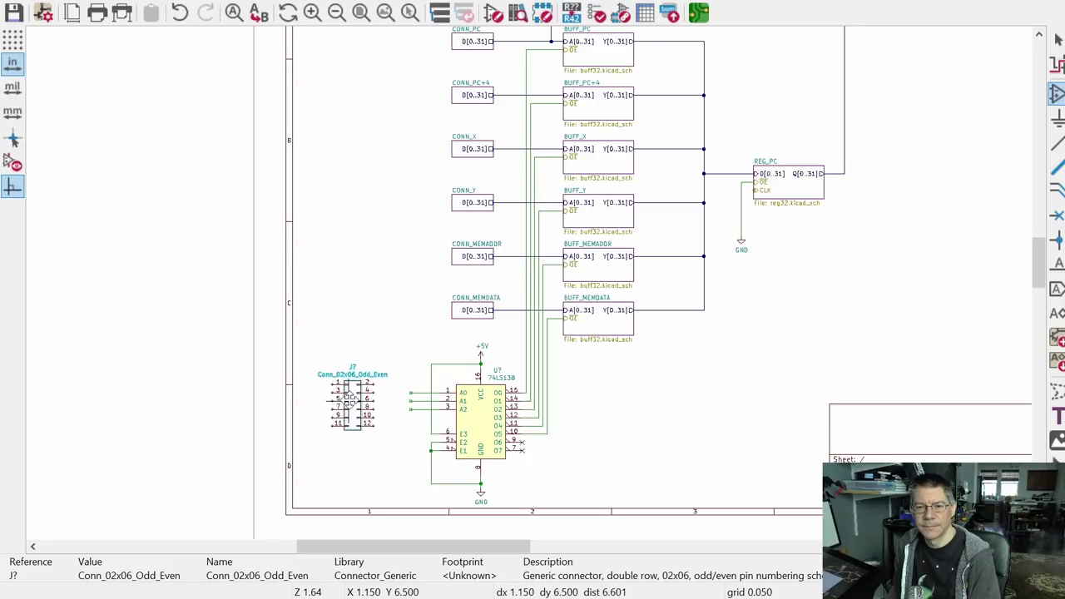
left_click(351, 407)
key("Escape")
scroll(397, 407, "up", 4)
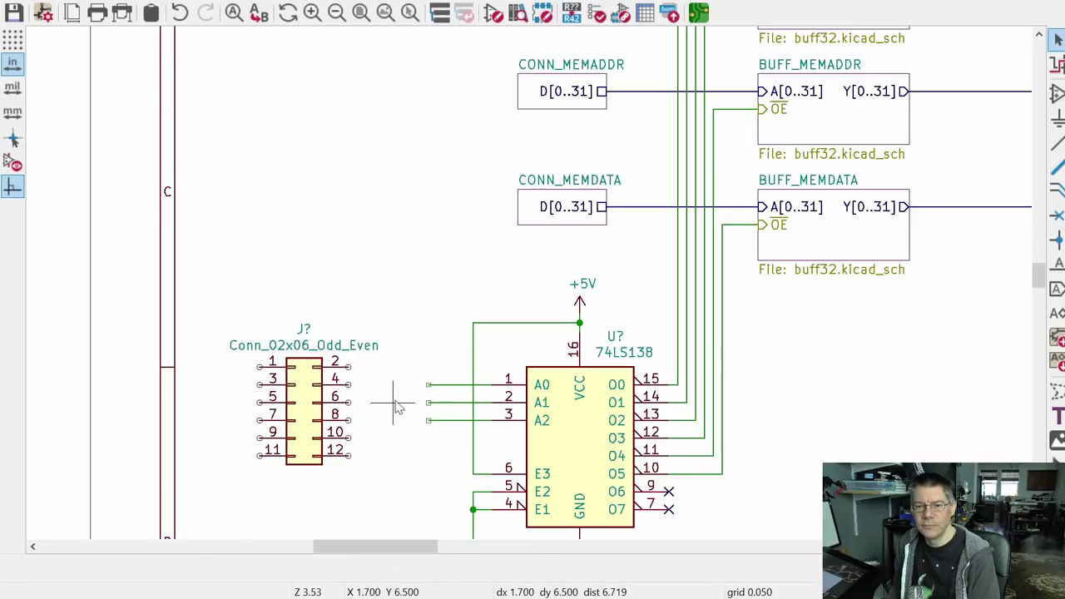
Step: Shift the 02x06 connector slightly down and right so its even-numbered pins line up with the decoder's A0 to A2 wires
left_click(301, 409)
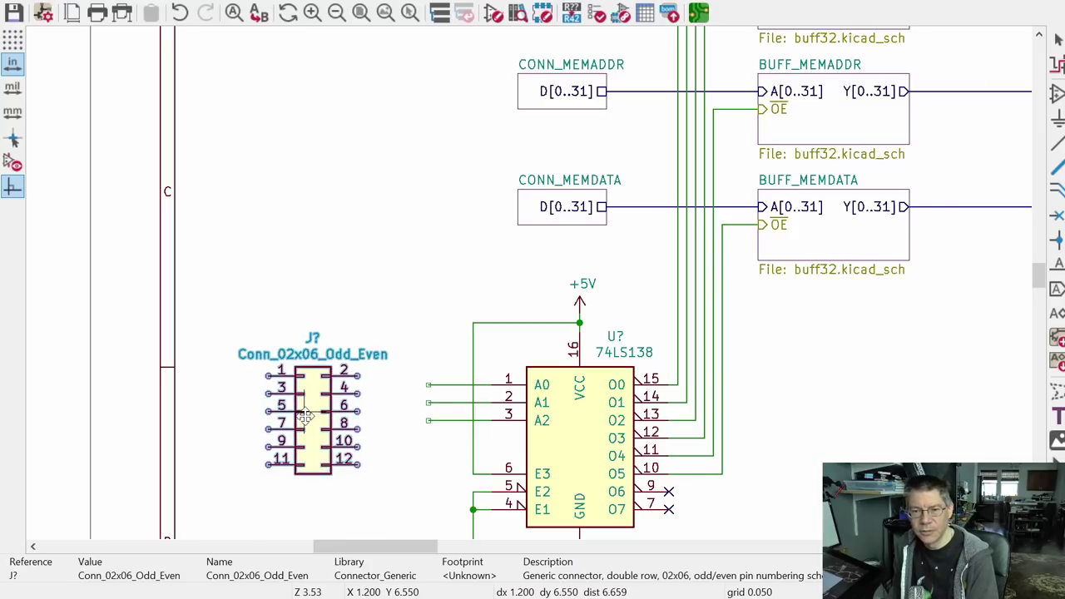
key("Escape")
key("Home")
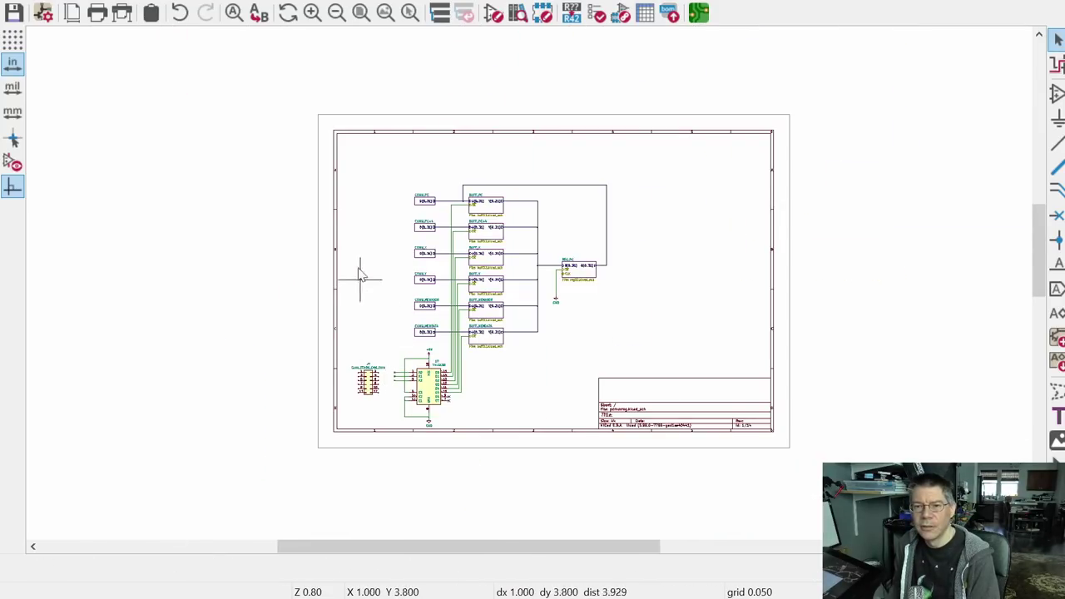
Step: Move the entire circuit, including the 02x06 connector and decoder, up and to the right on the sheet
left_click_drag(305, 153, 689, 469)
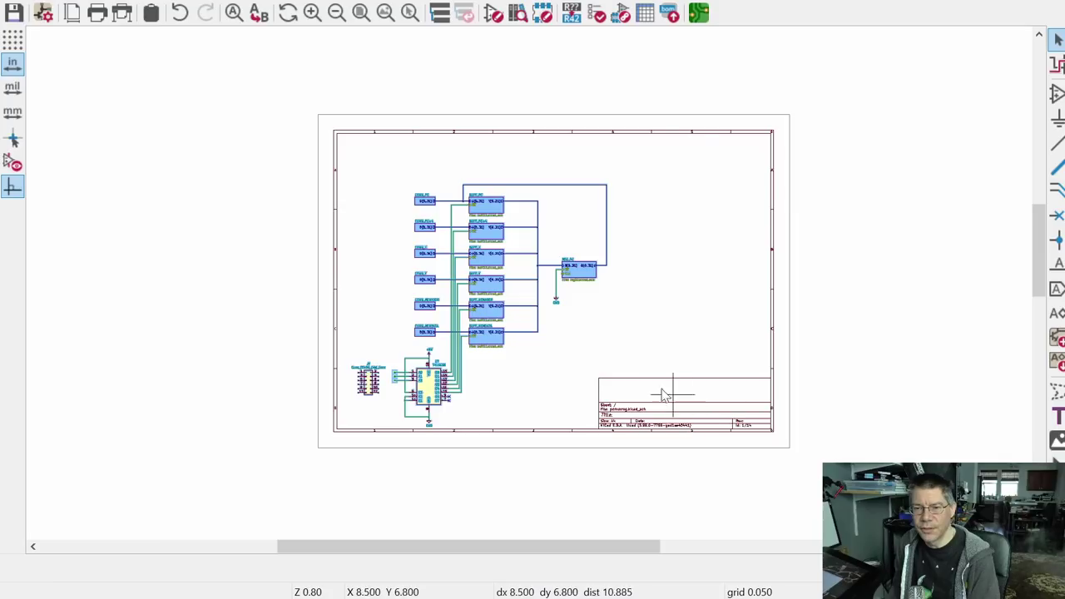
left_click_drag(532, 325, 588, 294)
left_click(548, 371)
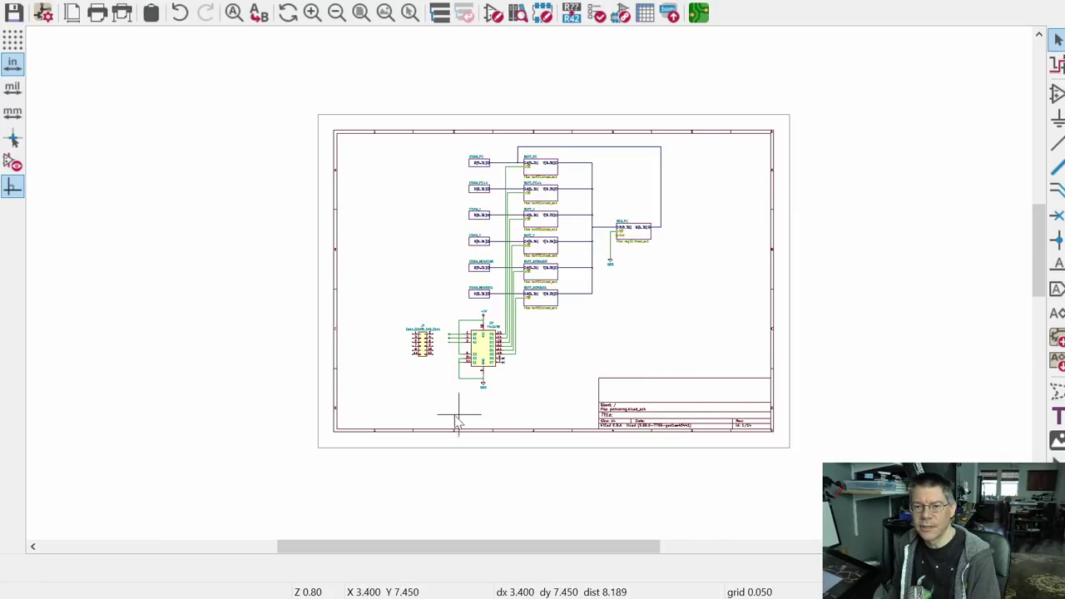
Step: Wire the 02x06 connector's pins 2, 4 and 6 to the decoder's A0, A1 and A2 input wires
scroll(446, 392, "up", 6)
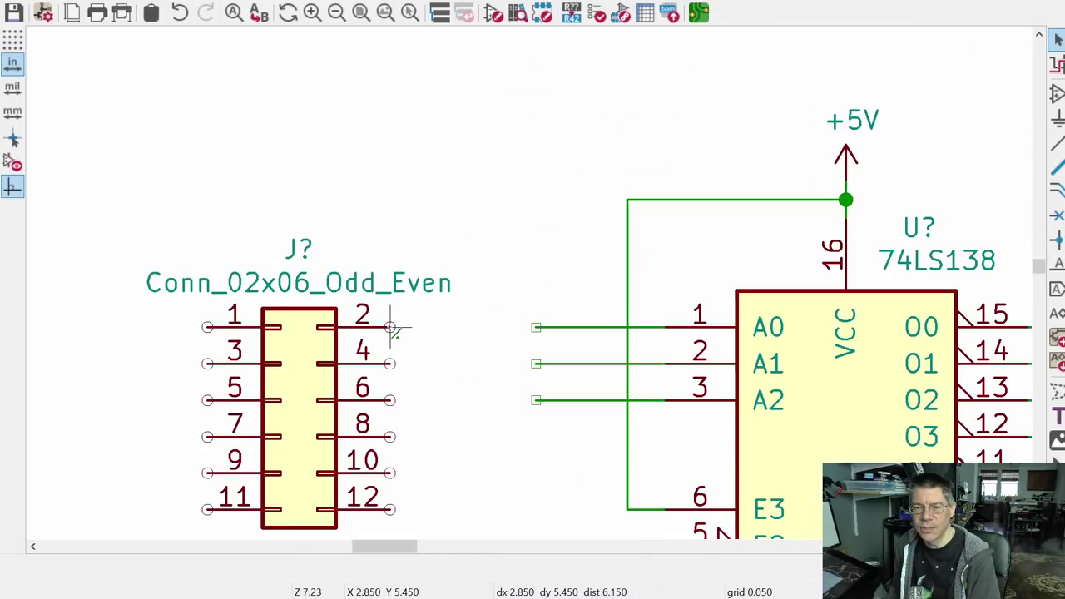
key("w")
left_click(536, 327)
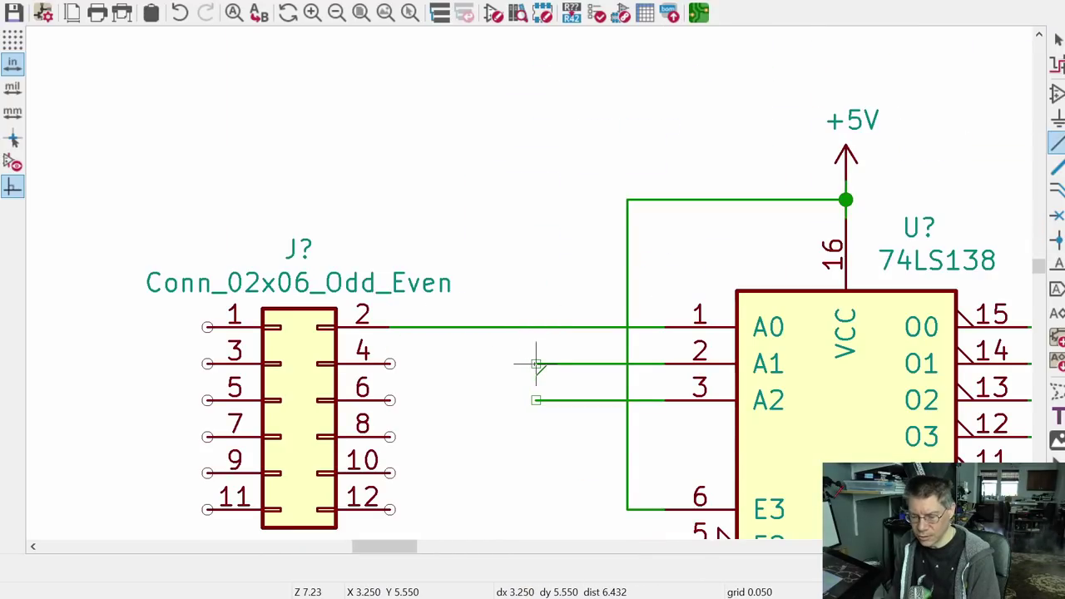
left_click(536, 363)
left_click(390, 363)
key("Escape")
left_click(536, 400)
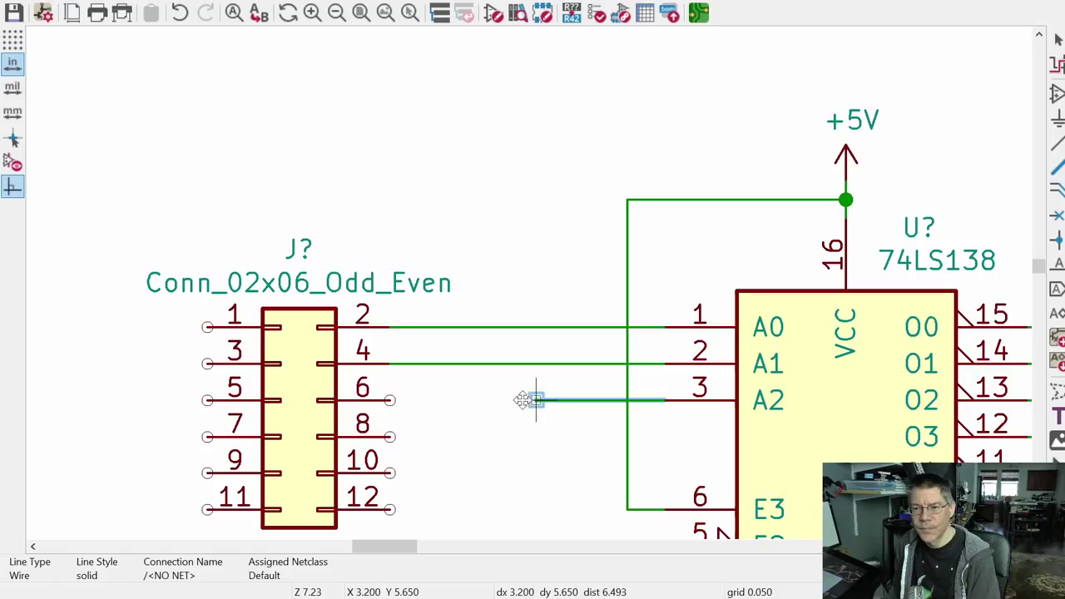
left_click_drag(536, 400, 390, 400)
Step: Draw a wire from connector pin 8 a short way right and down, ending below the connector
scroll(487, 375, "down", 2)
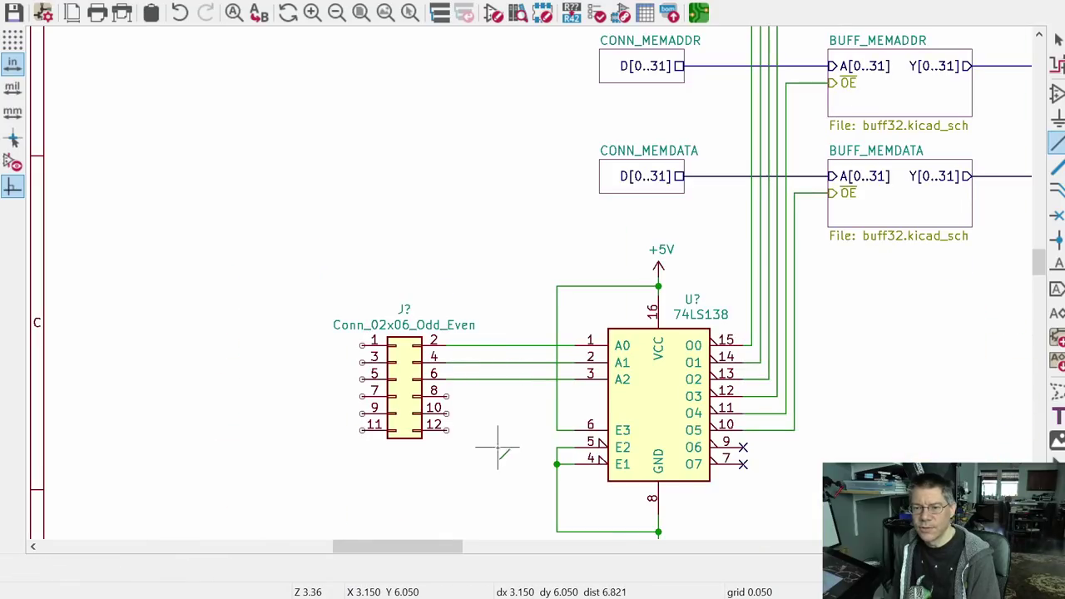
scroll(495, 412, "down", 3, "shift")
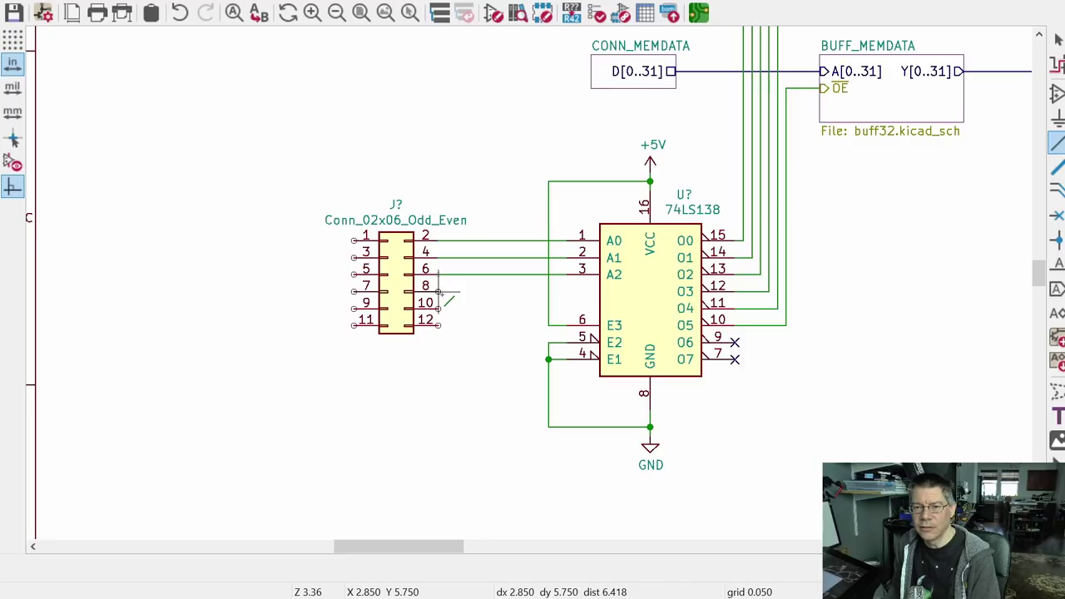
left_click(439, 291)
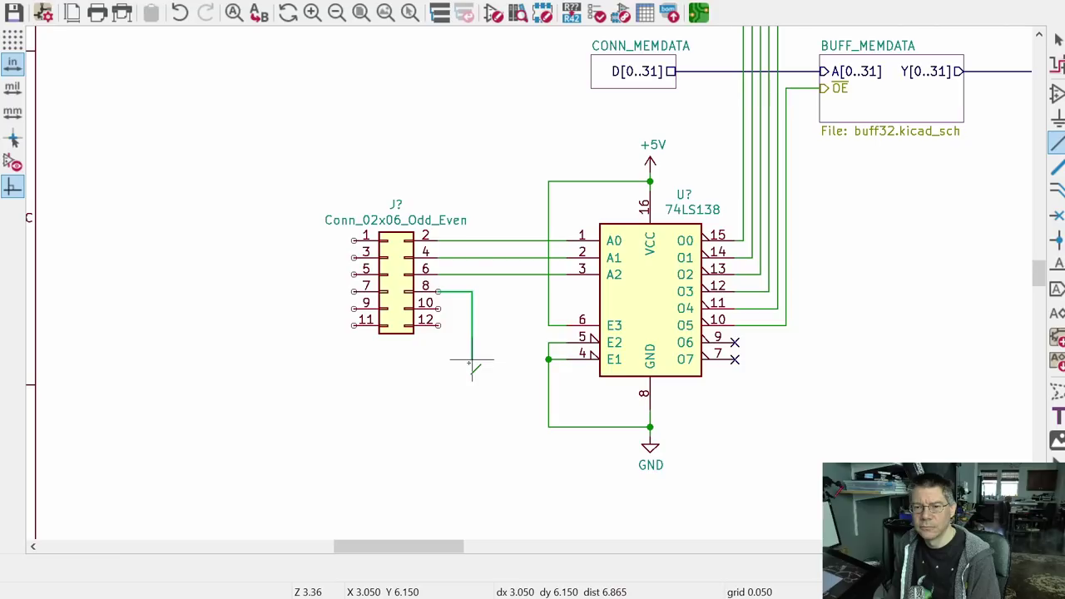
double_click(472, 361)
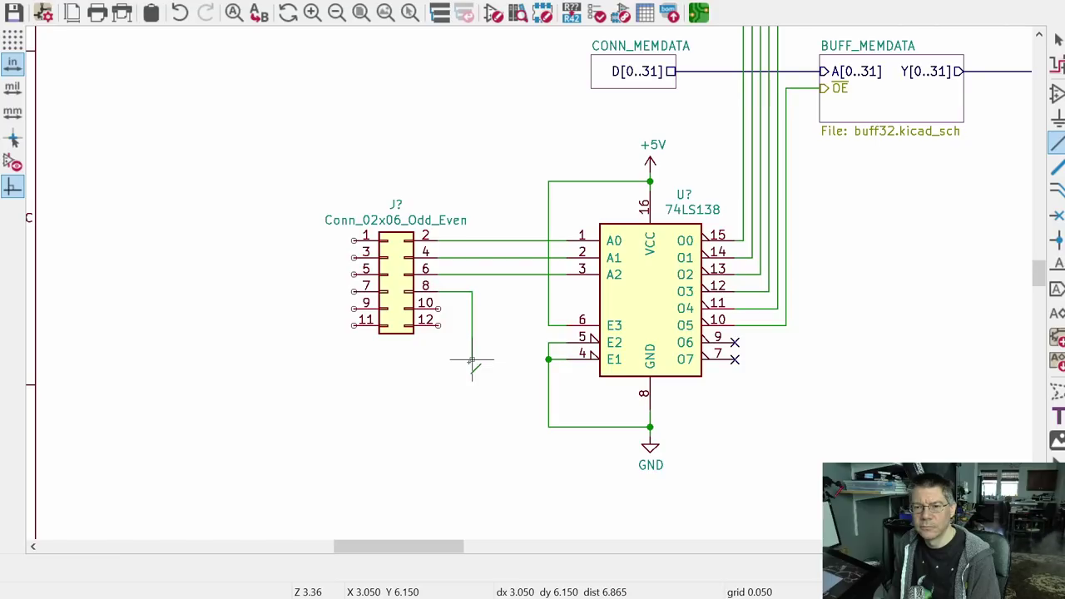
Step: Wire connector pin 10 beneath the 74LS138 decoder and up past the buffer outputs to the CLK pin of REG_PC
left_click(464, 308)
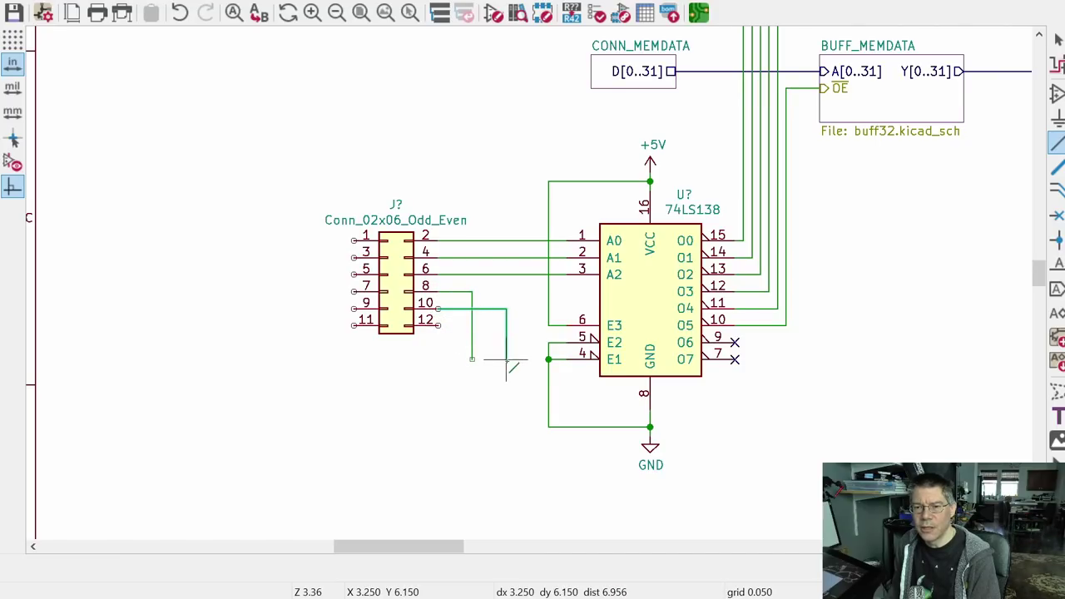
left_click(514, 486)
scroll(823, 352, "down", 1)
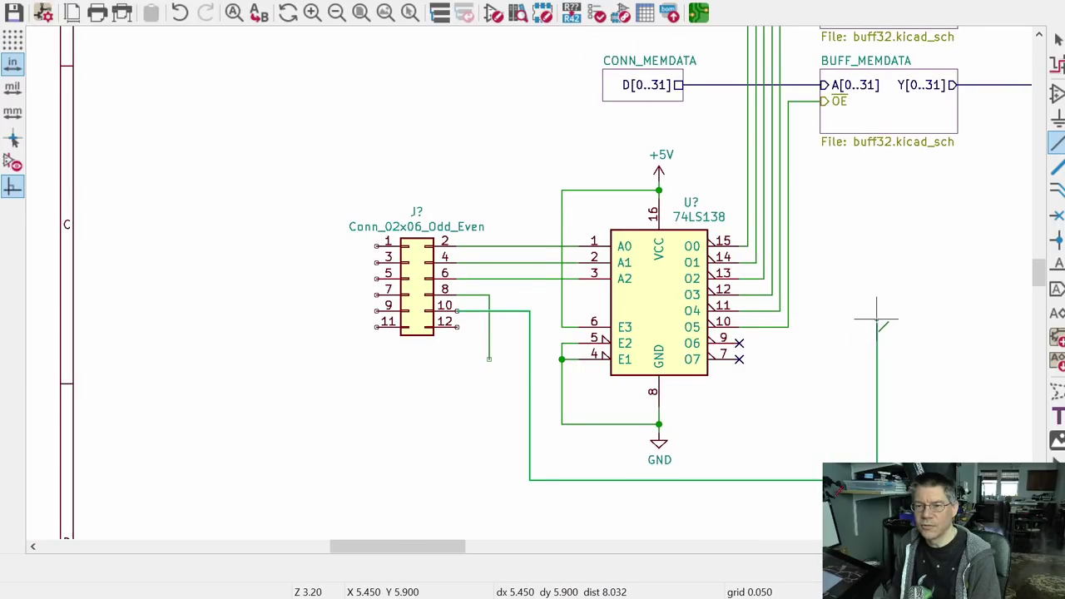
scroll(886, 304, "down", 1)
scroll(906, 274, "down", 1)
middle_click_drag(885, 255, 577, 302)
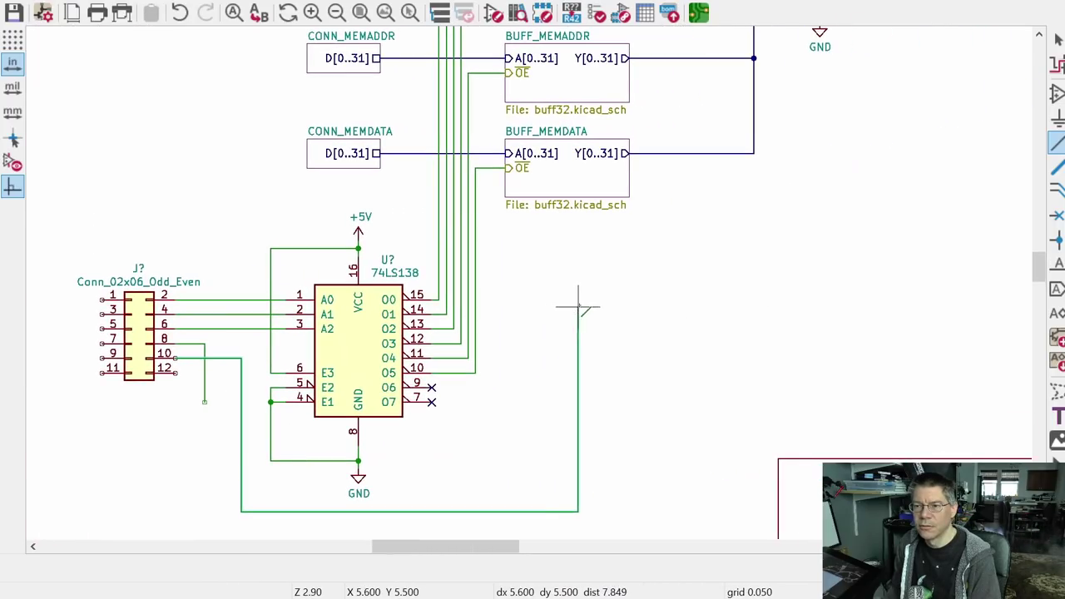
middle_click_drag(790, 183, 622, 229)
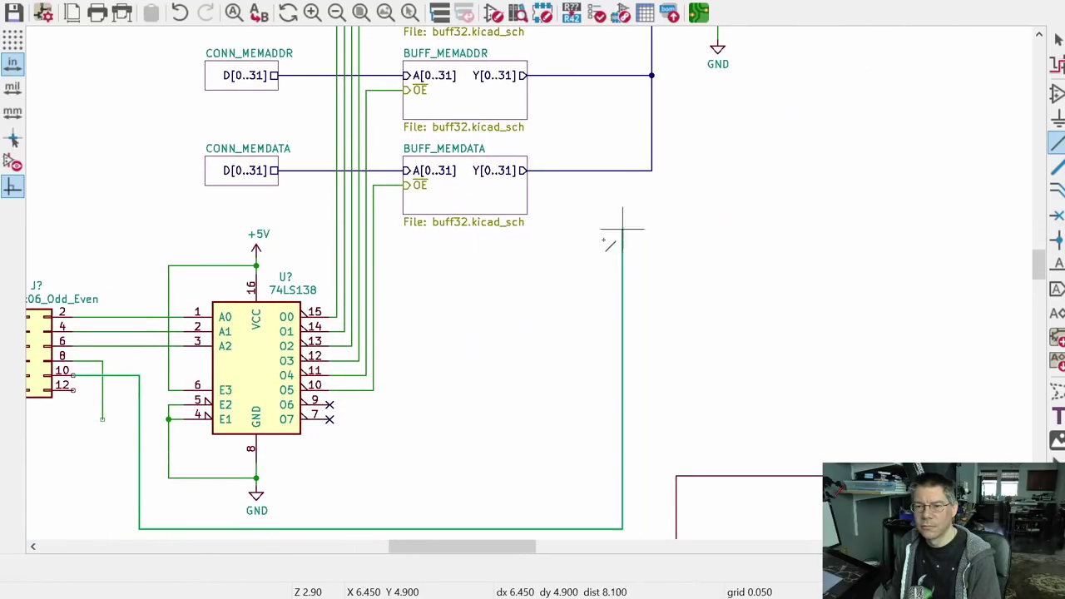
left_click(461, 281)
middle_click_drag(732, 266, 665, 345)
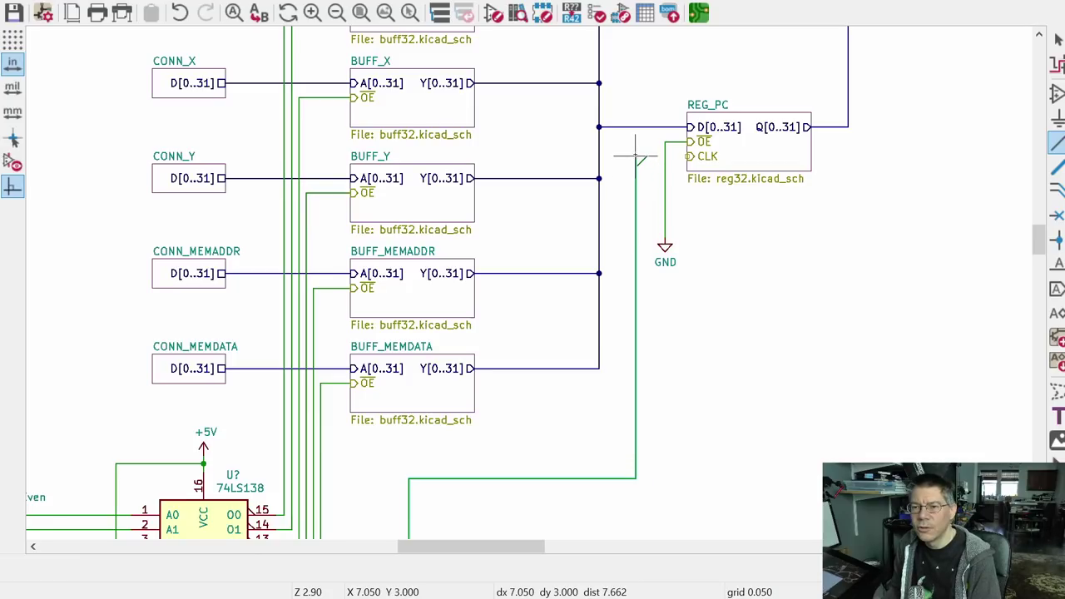
middle_click_drag(708, 245, 429, 309)
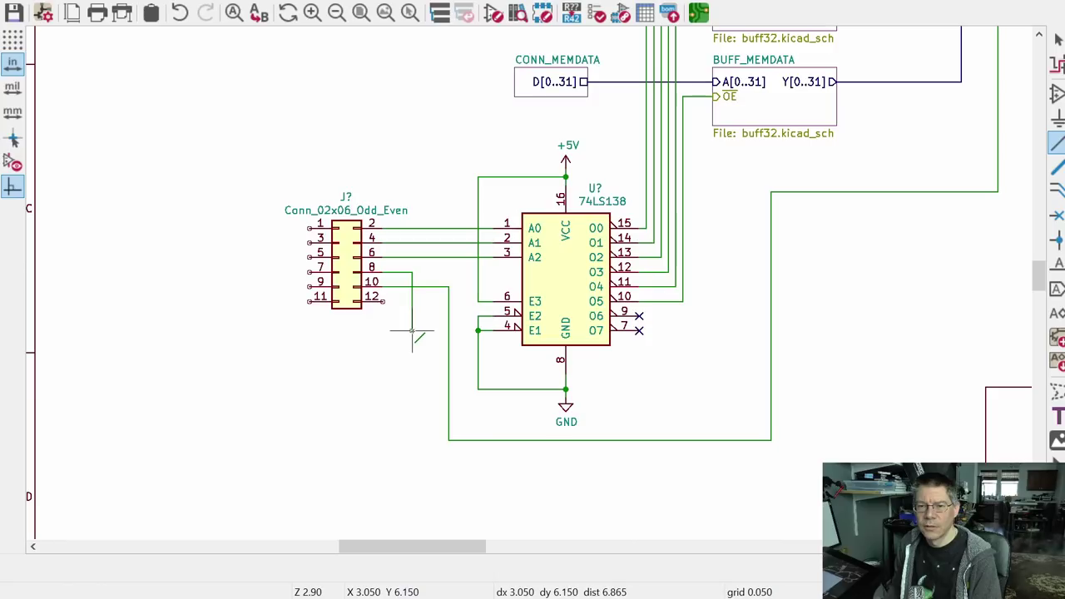
double_click(411, 333)
key("Escape")
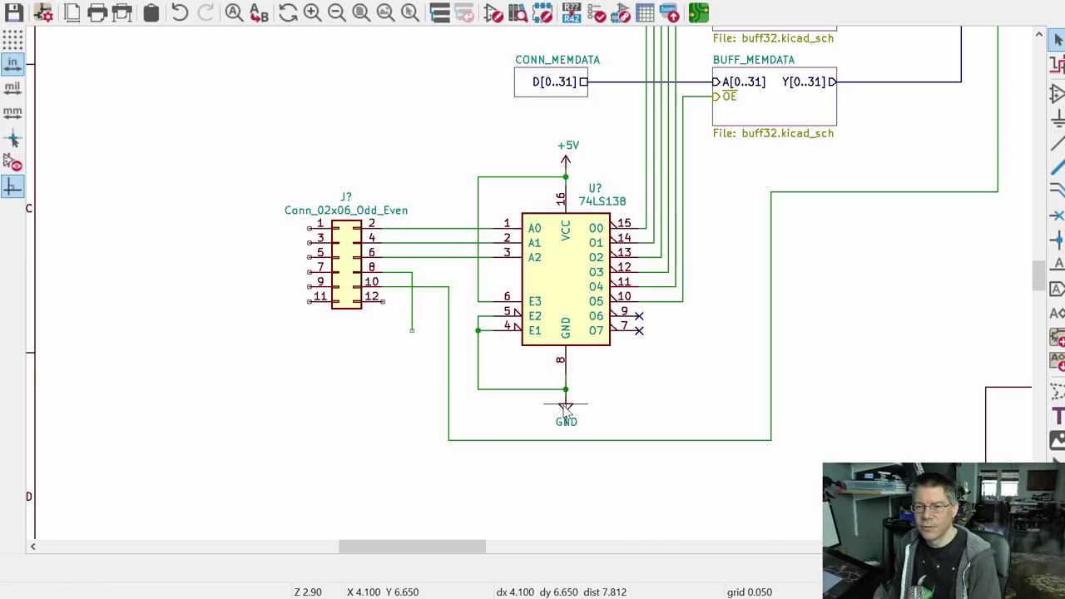
Step: Hide the GND value text of the ground symbol below the decoder
double_click(568, 423)
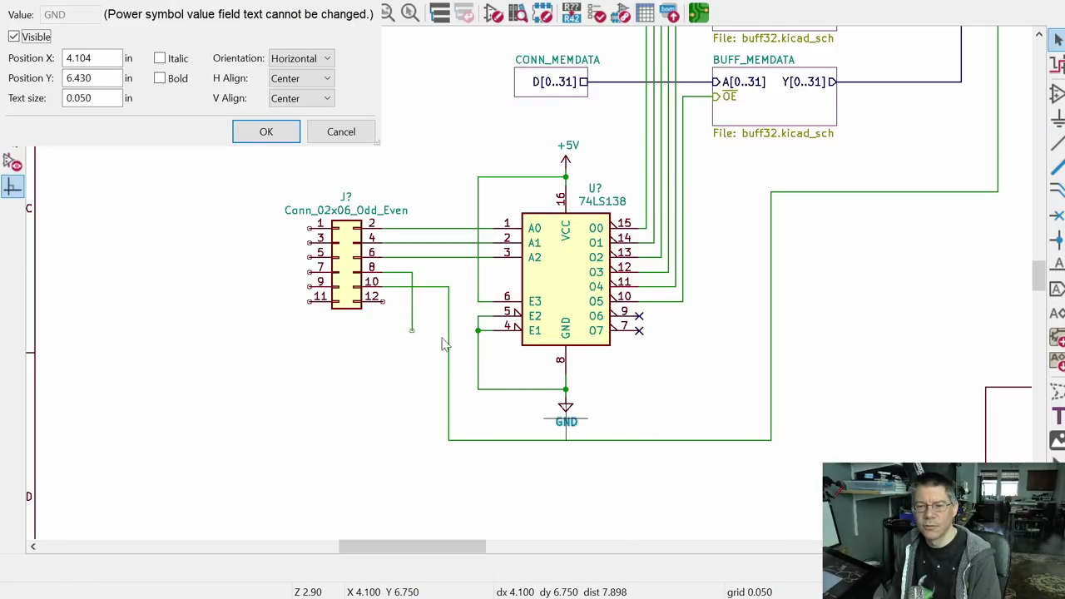
left_click(14, 37)
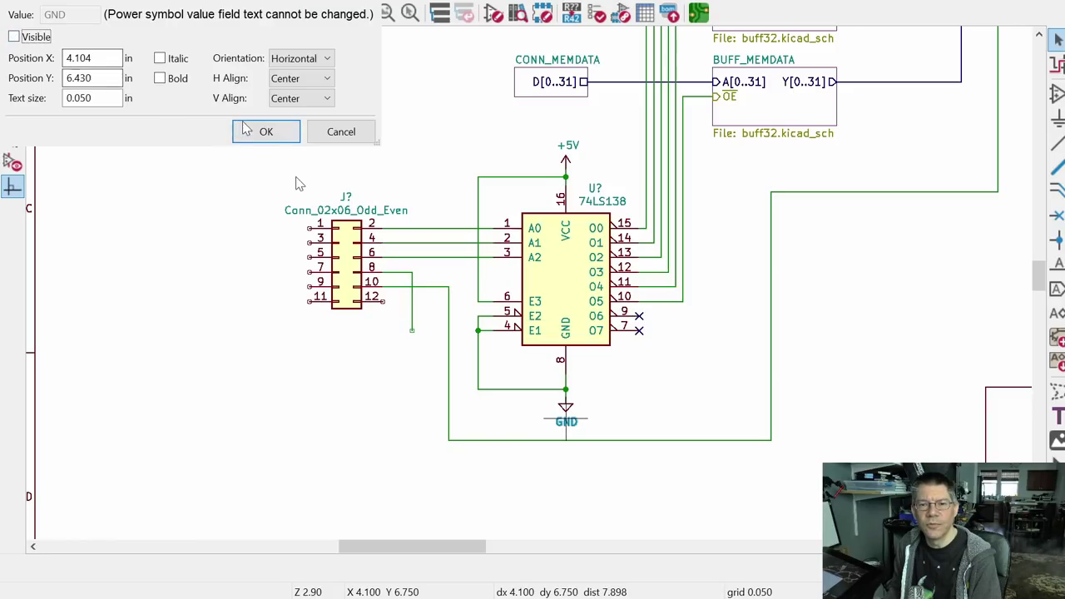
left_click(254, 131)
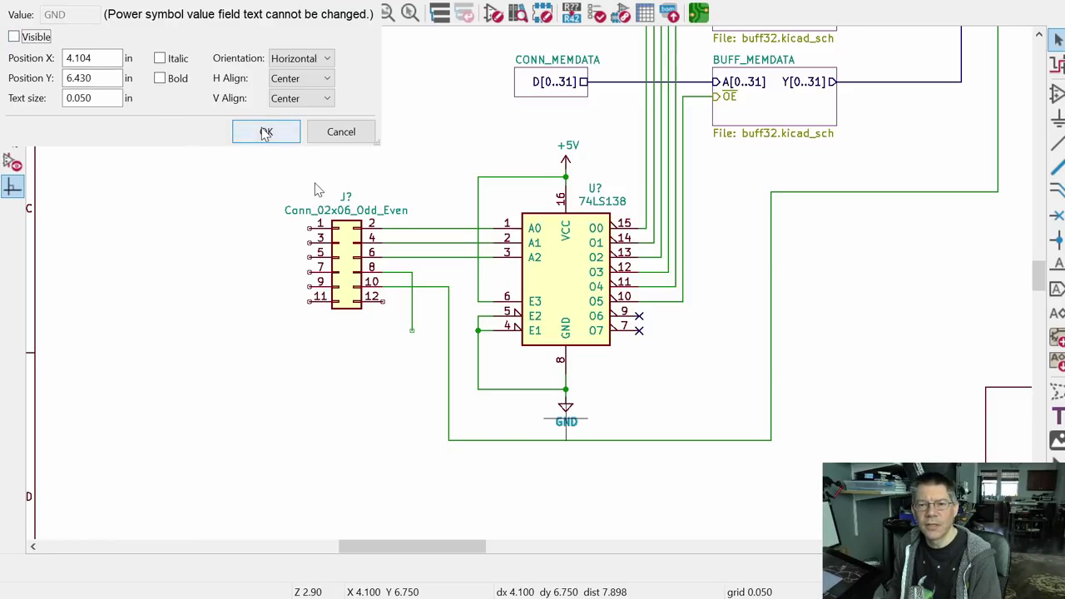
Step: Duplicate the decoder's ground symbol and place the copy at the lower end of the connector's pin 8 wire
left_click(565, 408)
left_click(535, 414)
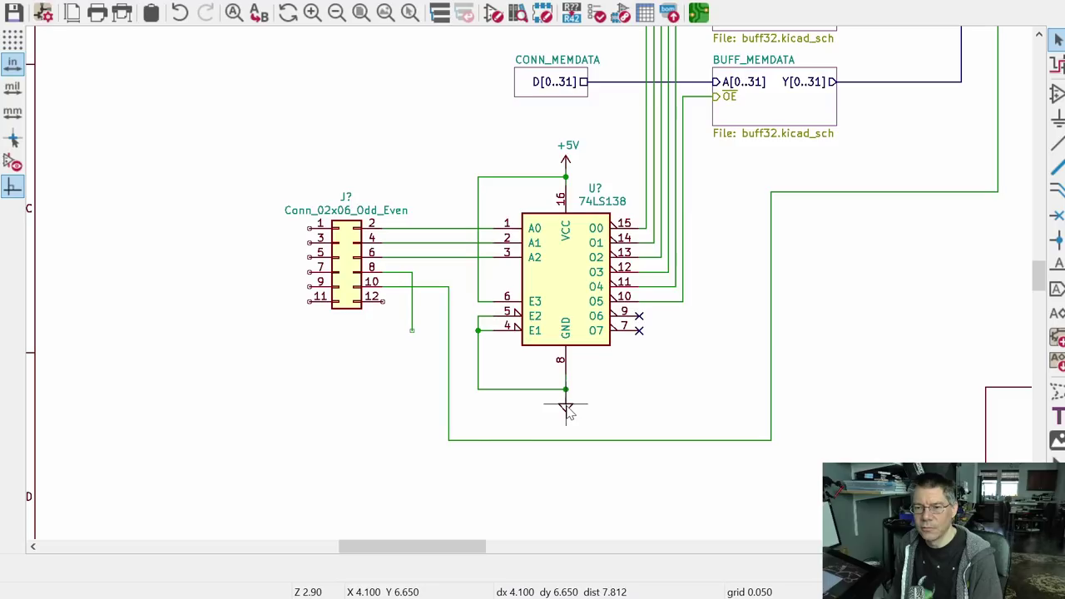
left_click(568, 411)
key("ctrl+d")
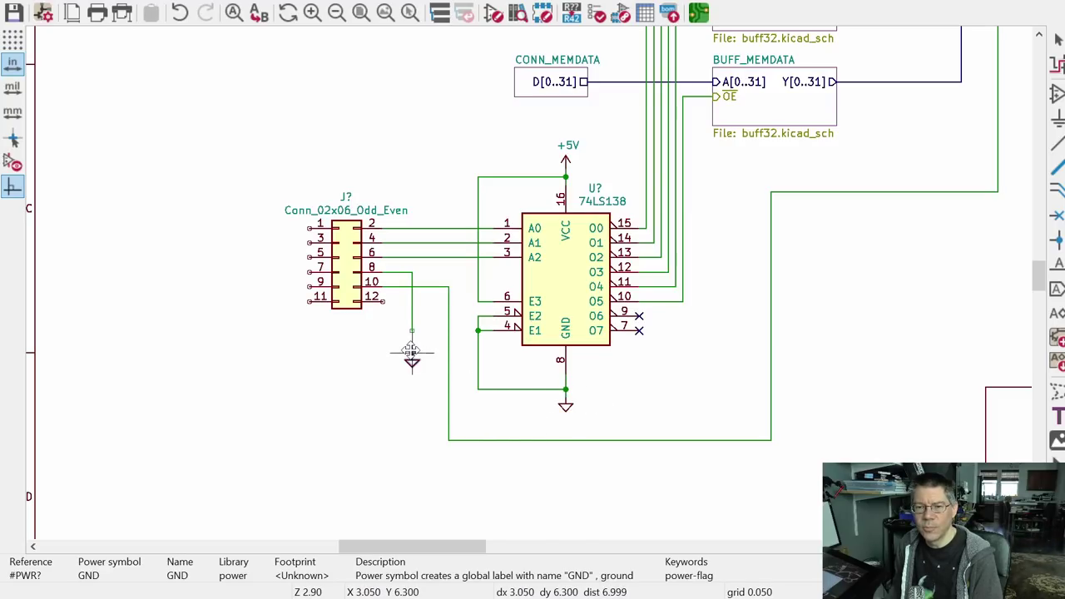
left_click(412, 335)
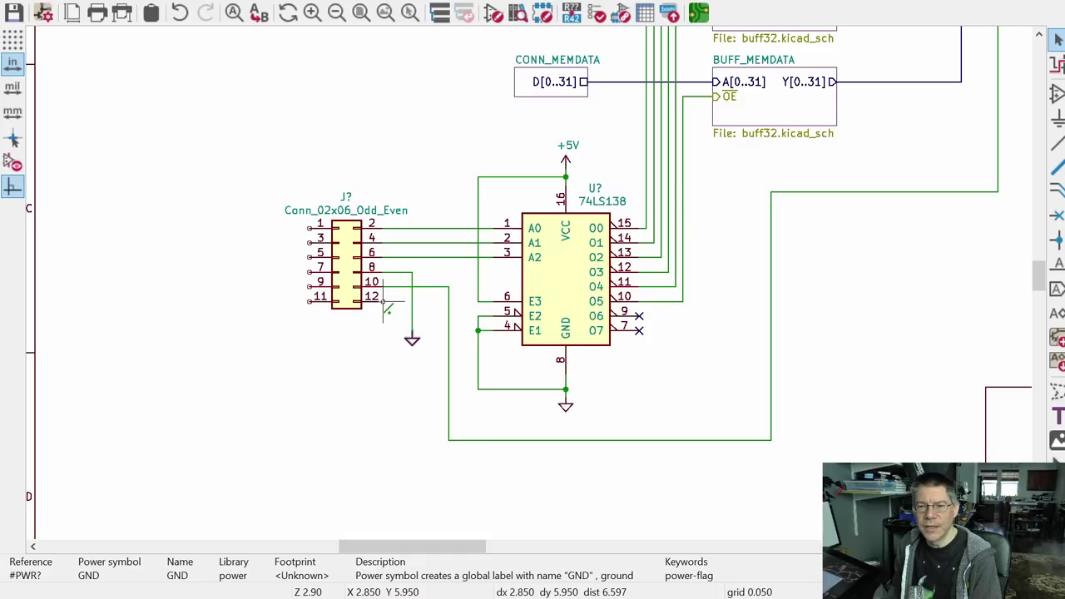
Step: Run a wire from connector pin 12 up above the connector and place a duplicate of the decoder's +5V symbol at its end
key("w")
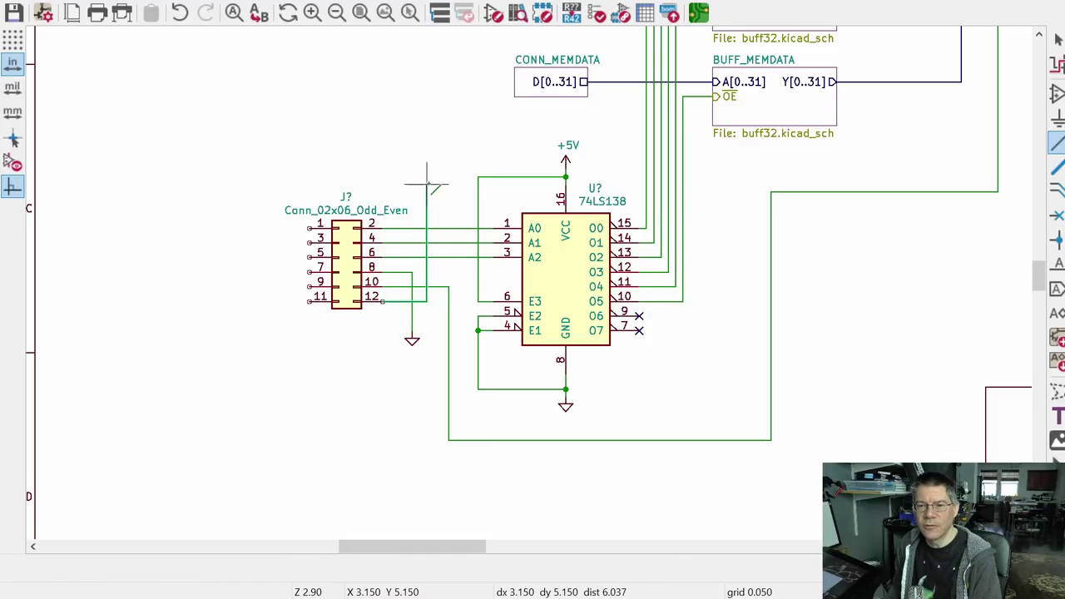
double_click(426, 178)
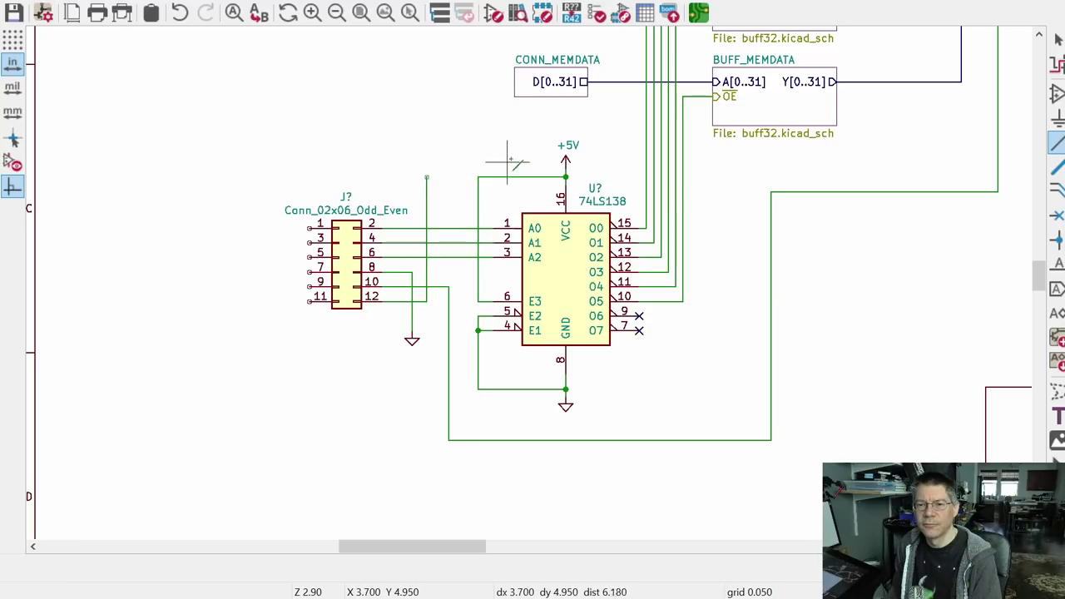
key("Escape")
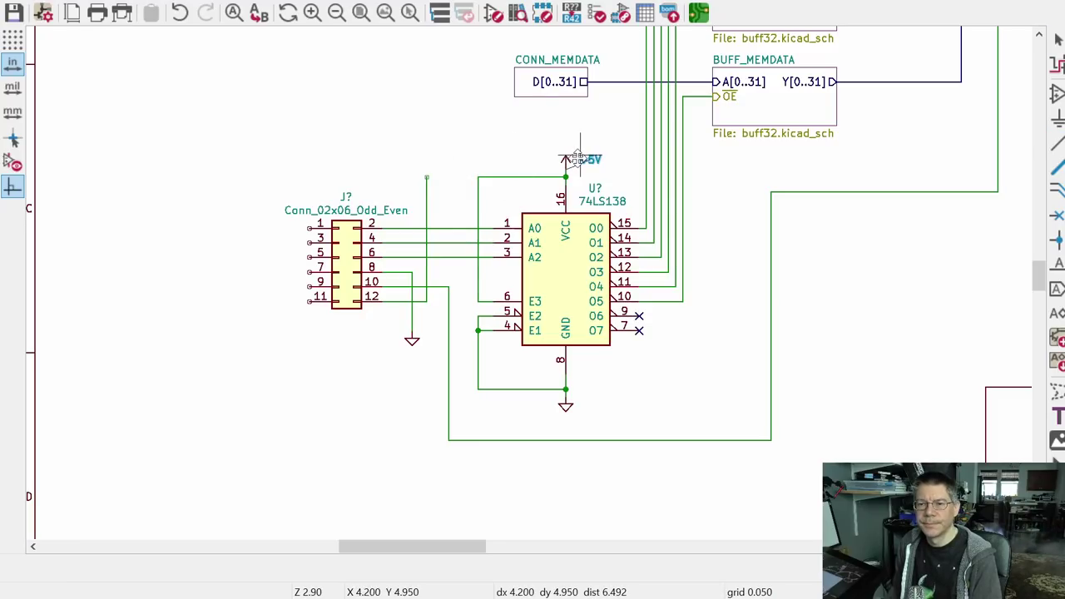
key("ctrl+z")
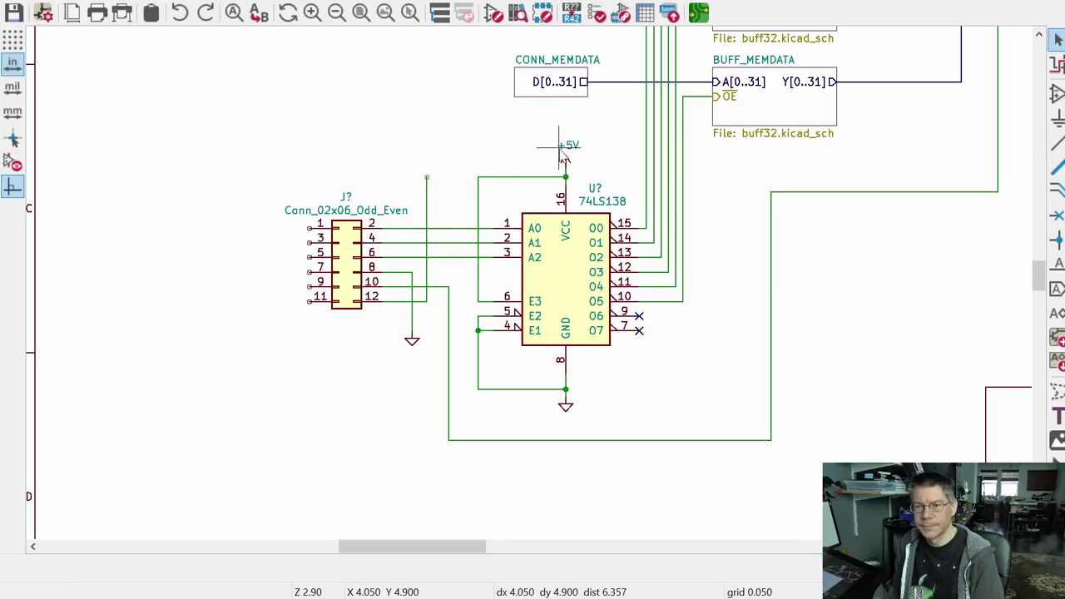
left_click(565, 163)
key("ctrl+d")
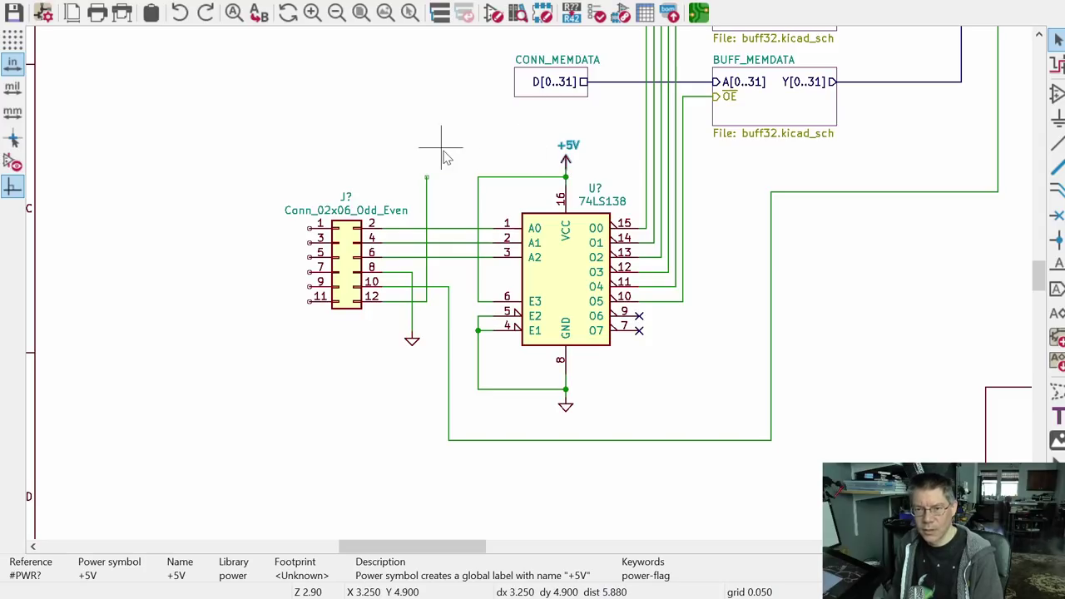
left_click(427, 164)
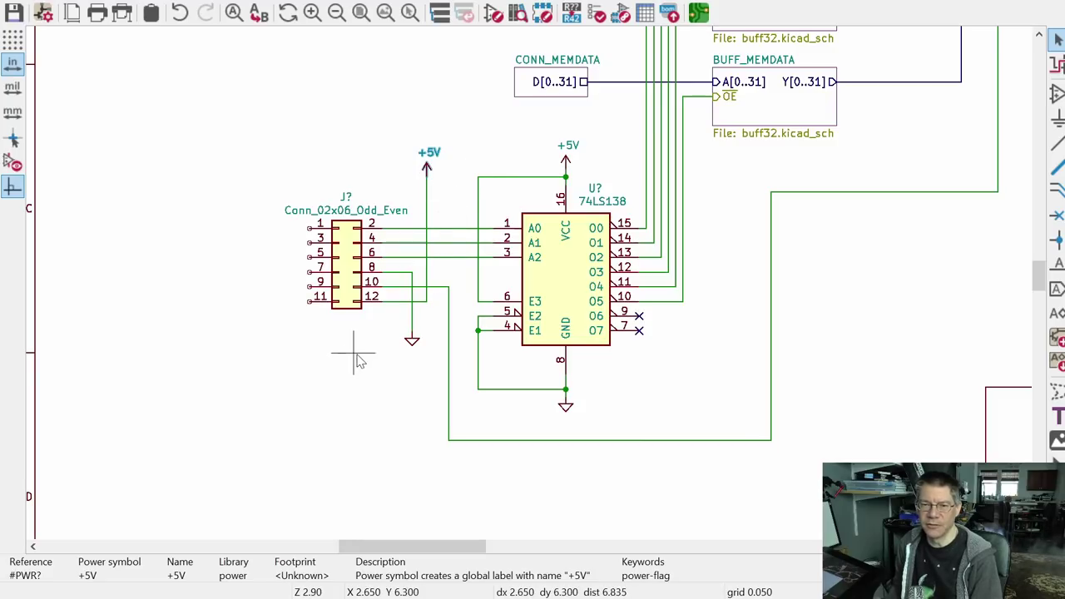
Step: Wire the connector's odd-numbered pins 1 to 11 to a common line that joins the grounded pin 8 wire
key("w")
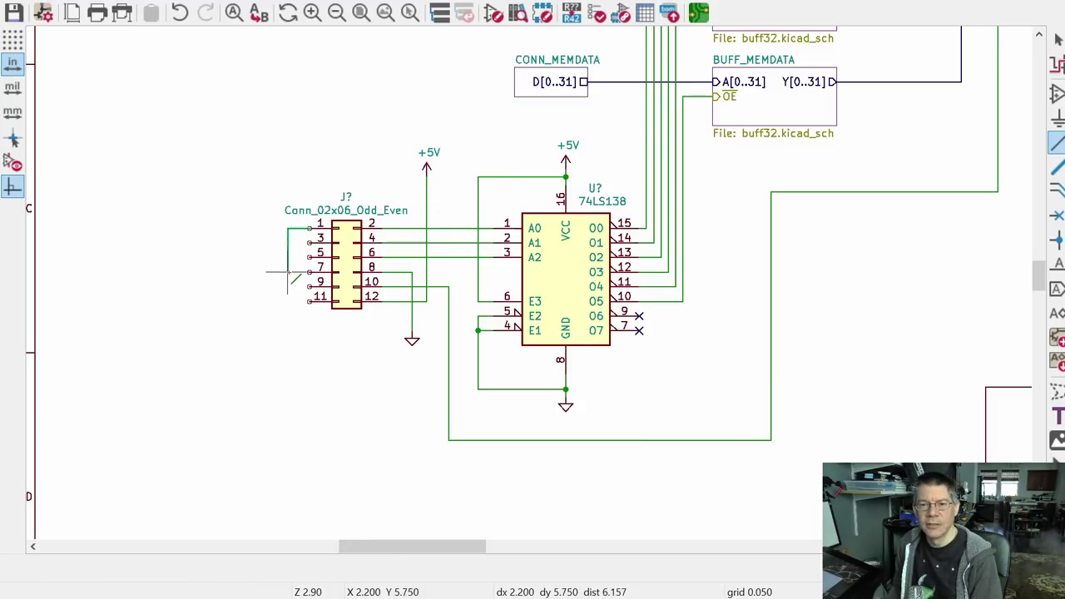
left_click(287, 315)
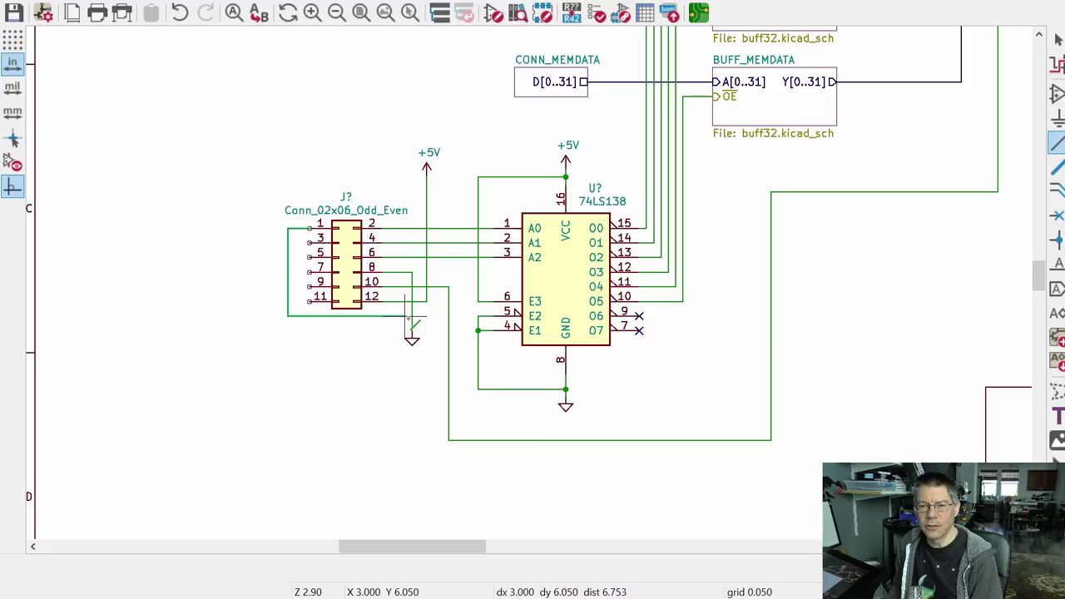
left_click(412, 316)
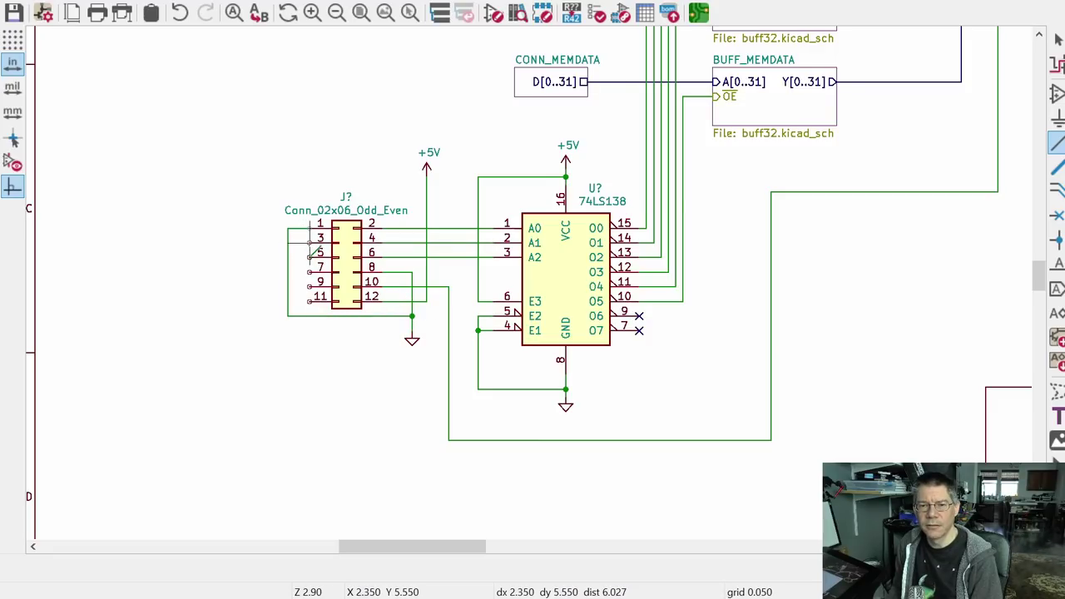
left_click(309, 241)
double_click(288, 267)
key("Escape")
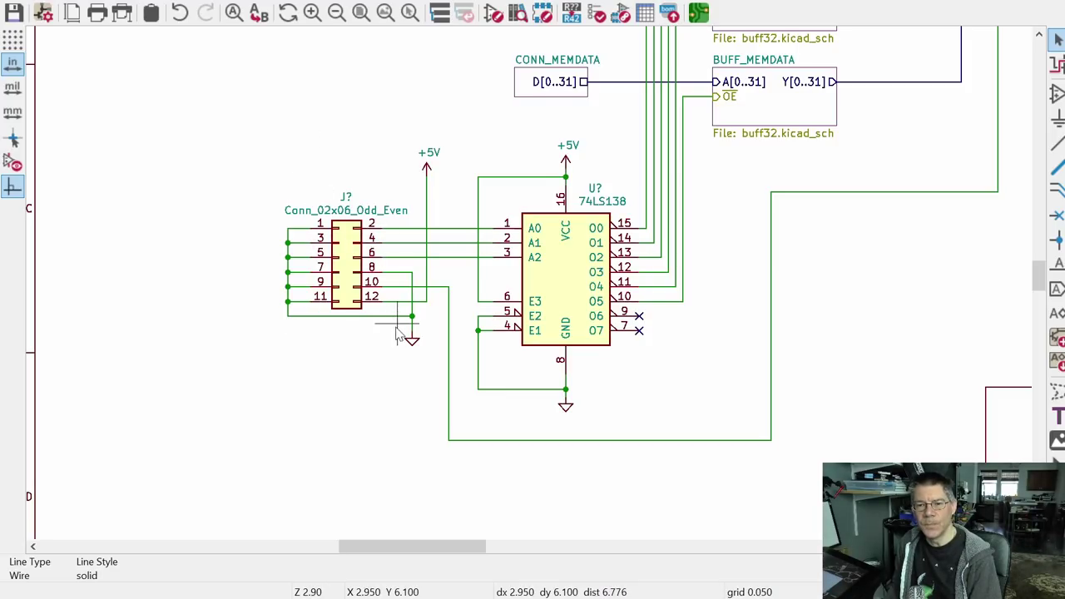
Step: Place a PWR_FLAG symbol beside the connector's +5V symbol and wire it to the +5V line
left_click(1056, 118)
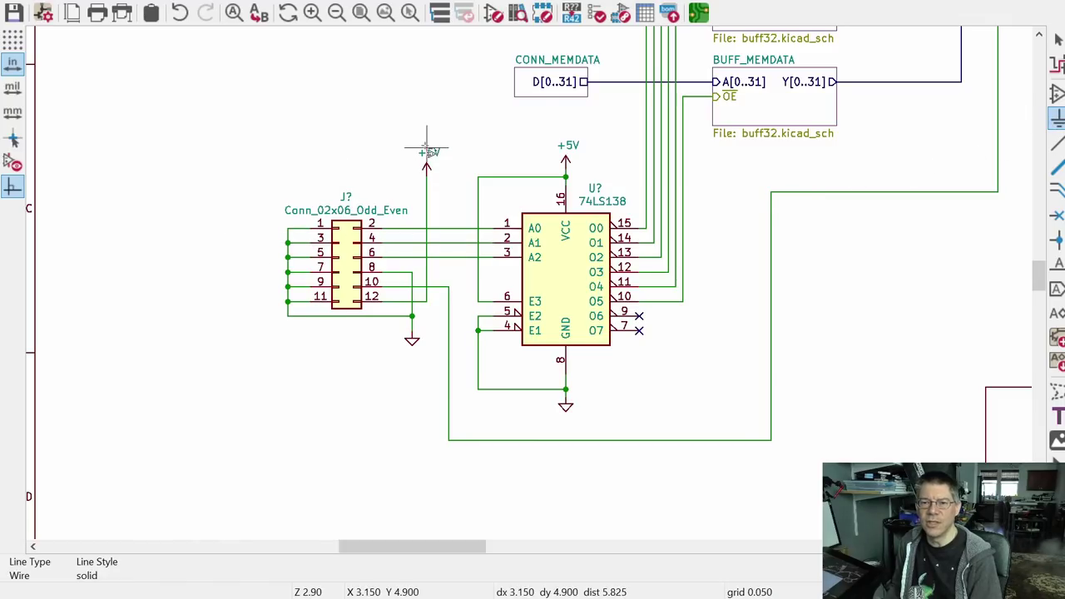
left_click(383, 155)
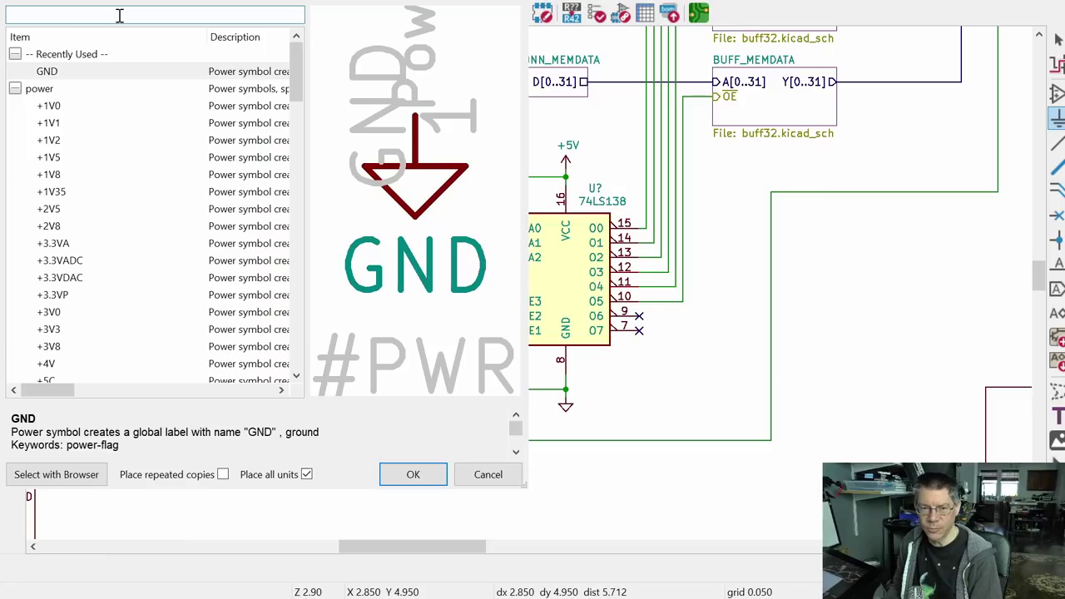
type("pwrf")
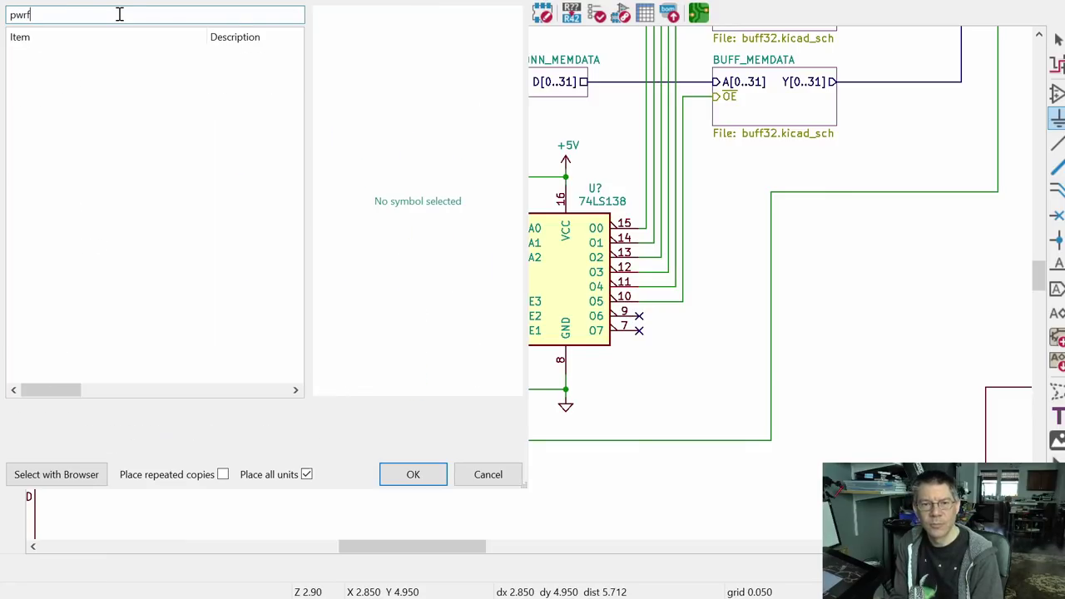
key("BackSpace")
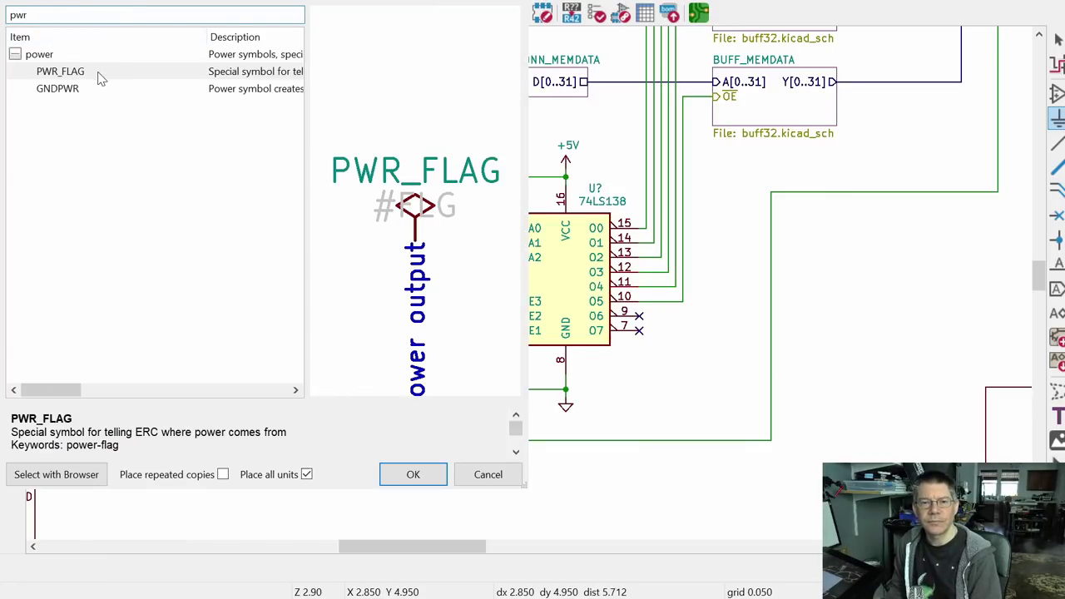
left_click(411, 475)
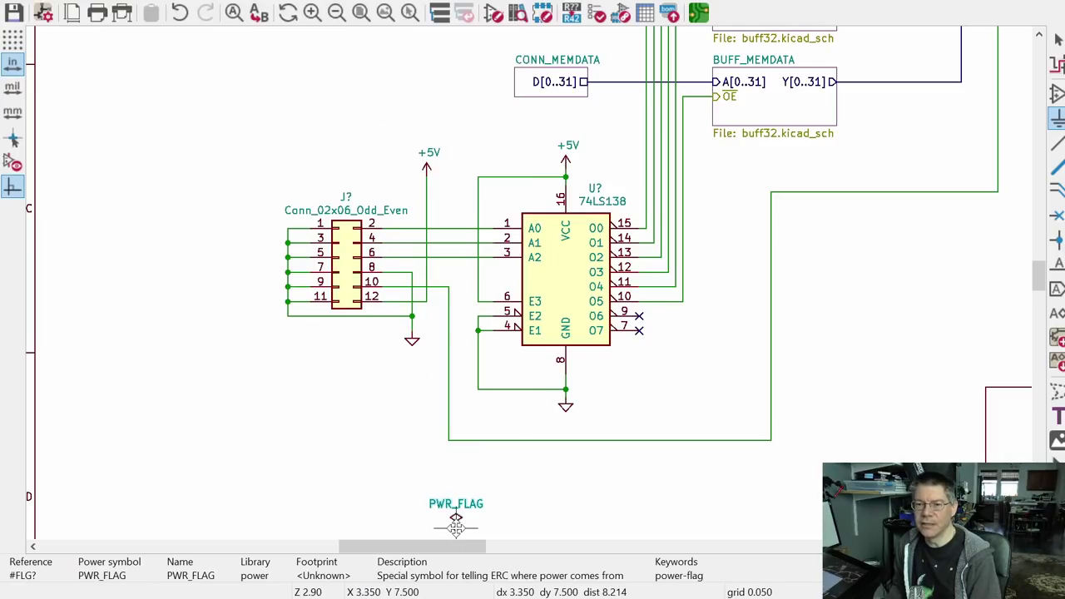
left_click(404, 155)
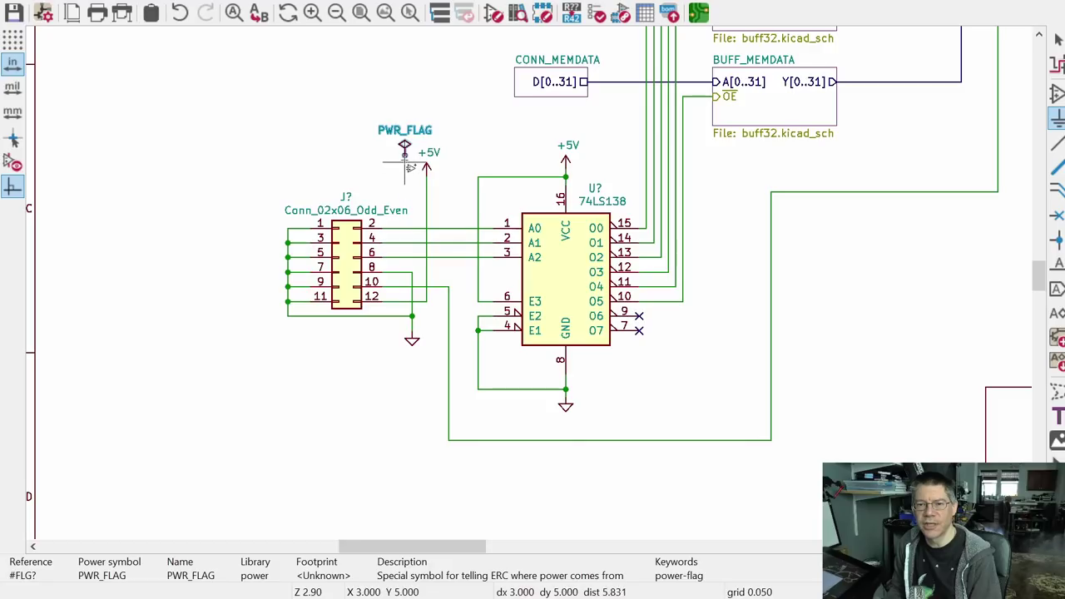
key("w")
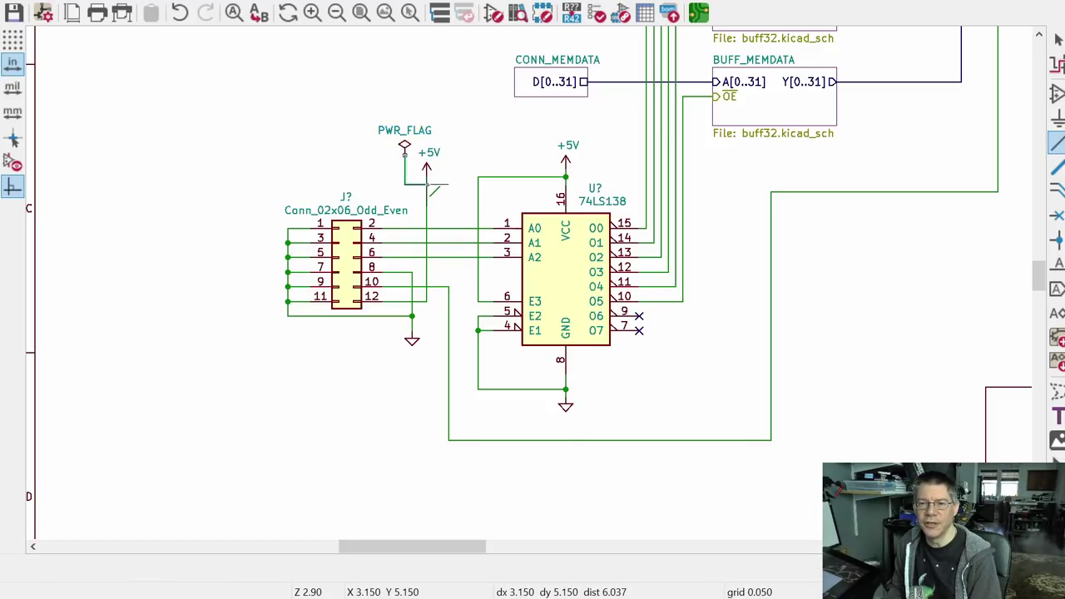
left_click(426, 183)
key("Escape")
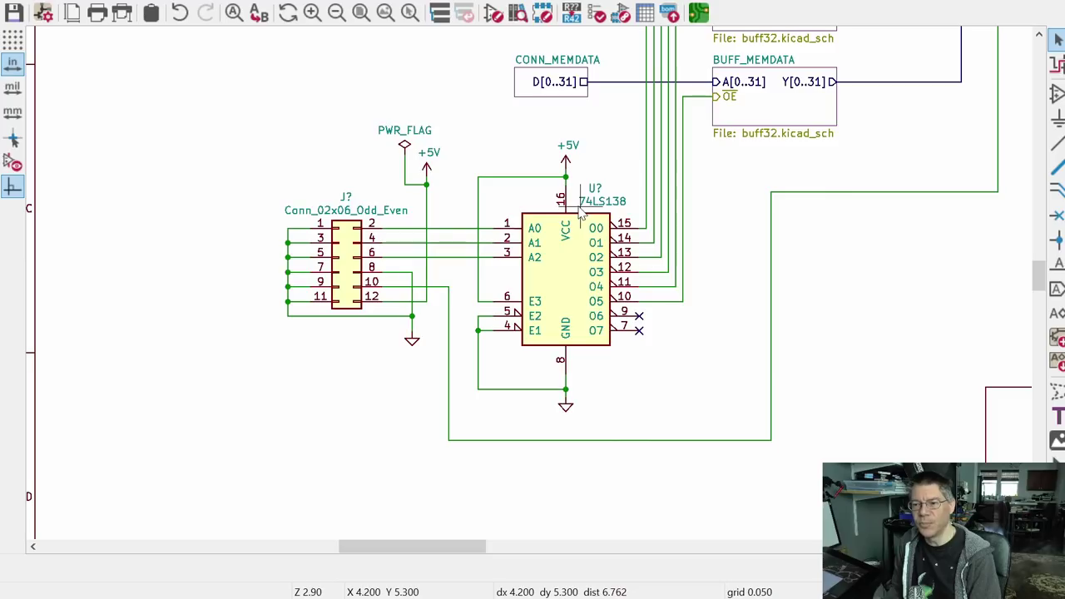
Step: Duplicate the power flag upside down below the connector, wire it to the common ground line, and save the schematic
left_click(402, 147)
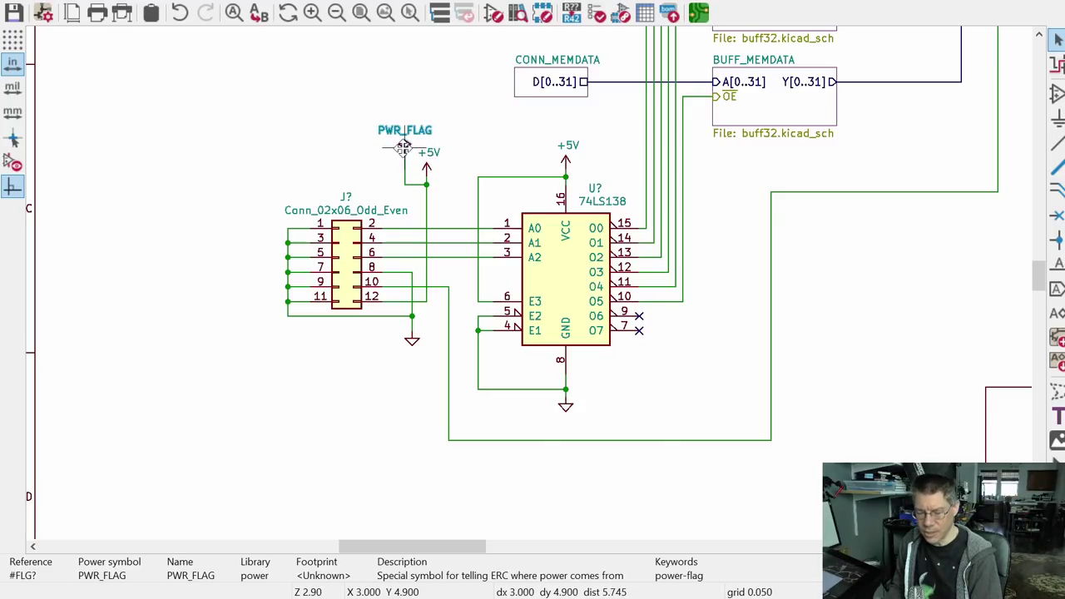
key("ctrl+d")
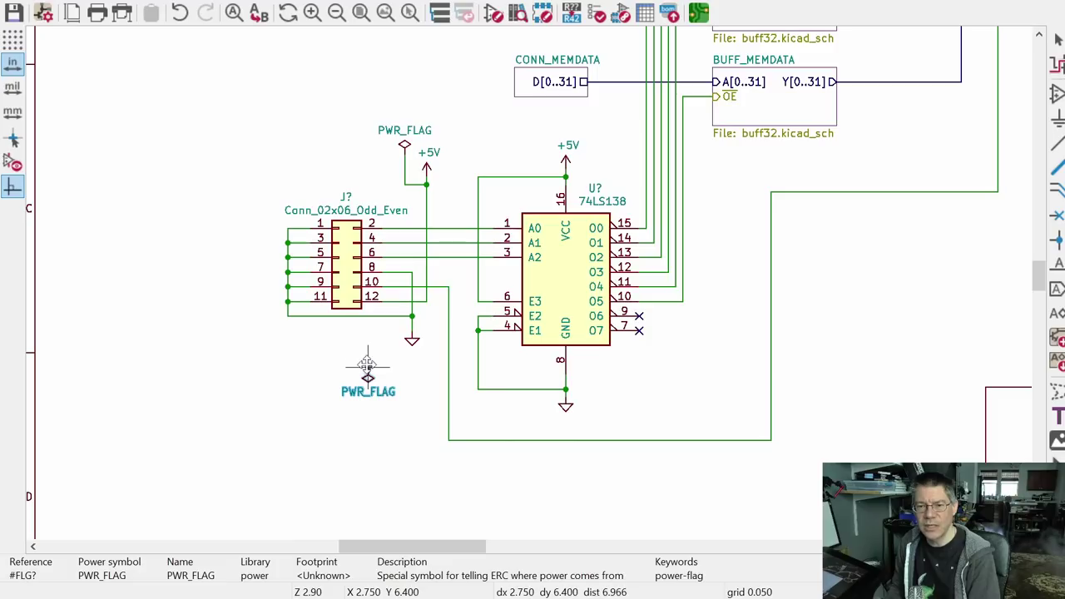
left_click(389, 337)
key("w")
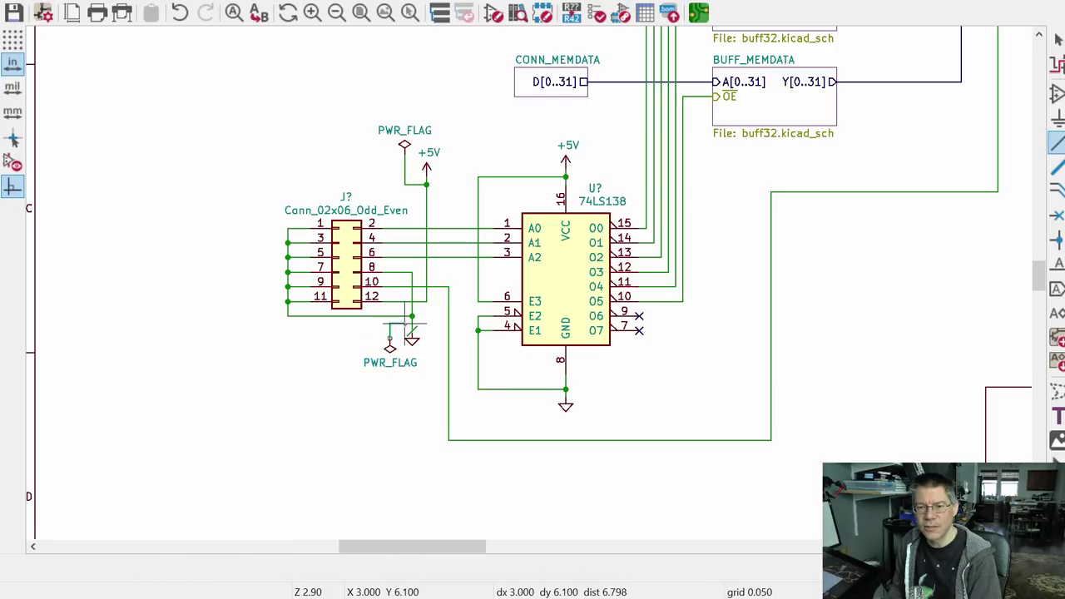
left_click(389, 314)
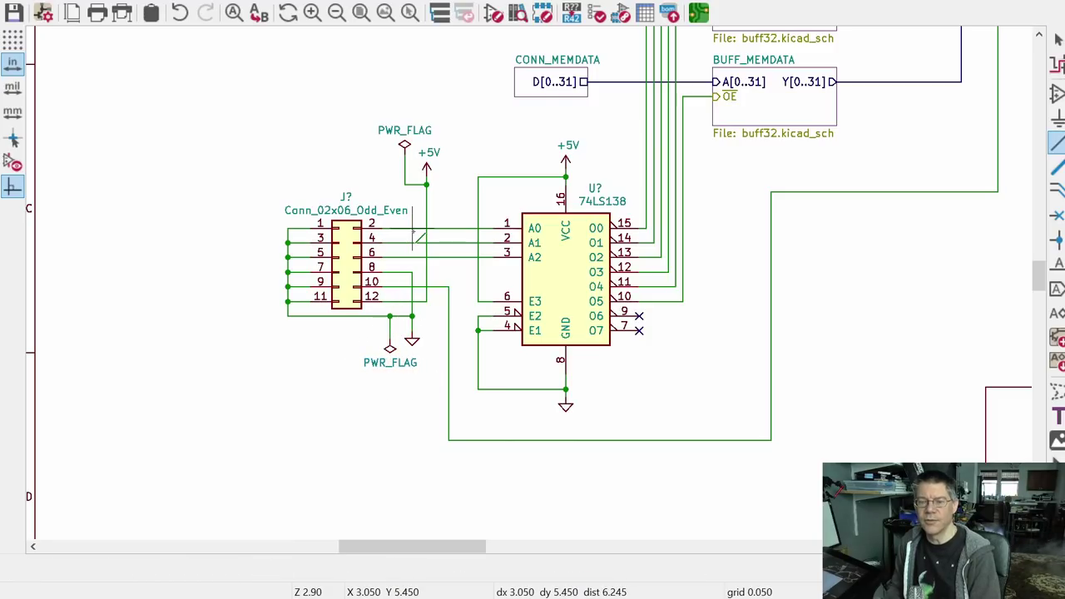
key("ctrl+s")
Step: Annotate the entire schematic, keeping existing annotations and sorting components by X position, and save it
scroll(493, 141, "down", 1)
scroll(493, 141, "down", 3)
middle_click_drag(576, 121, 497, 343)
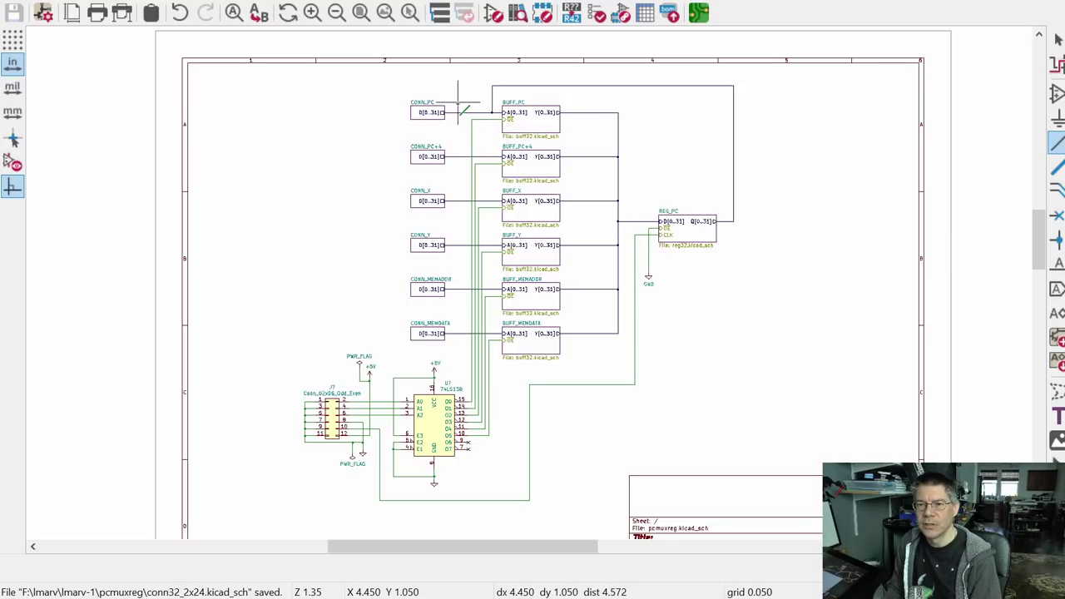
left_click(572, 14)
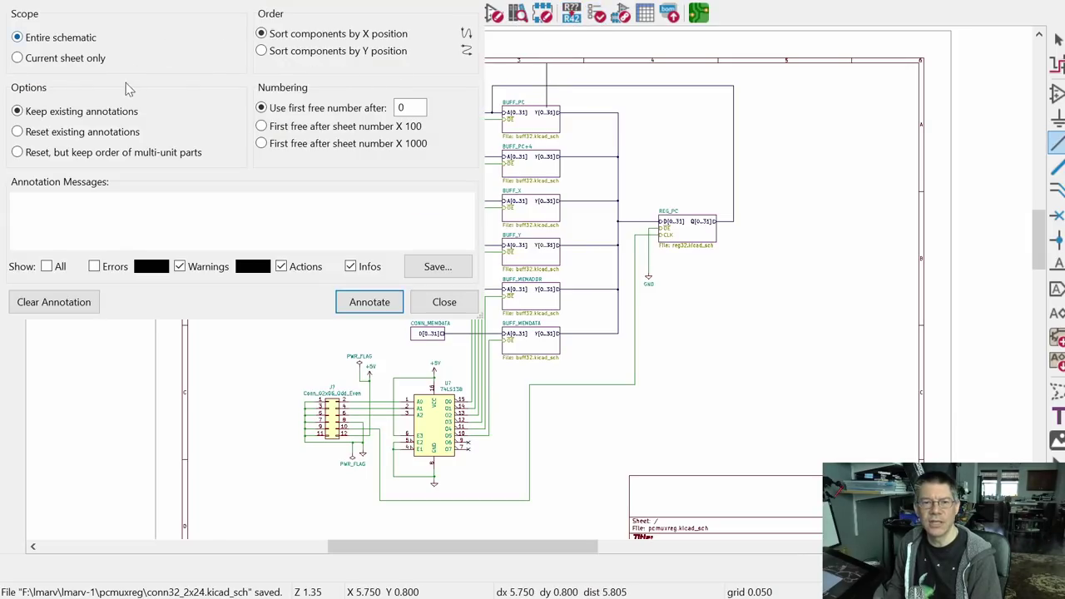
left_click(366, 303)
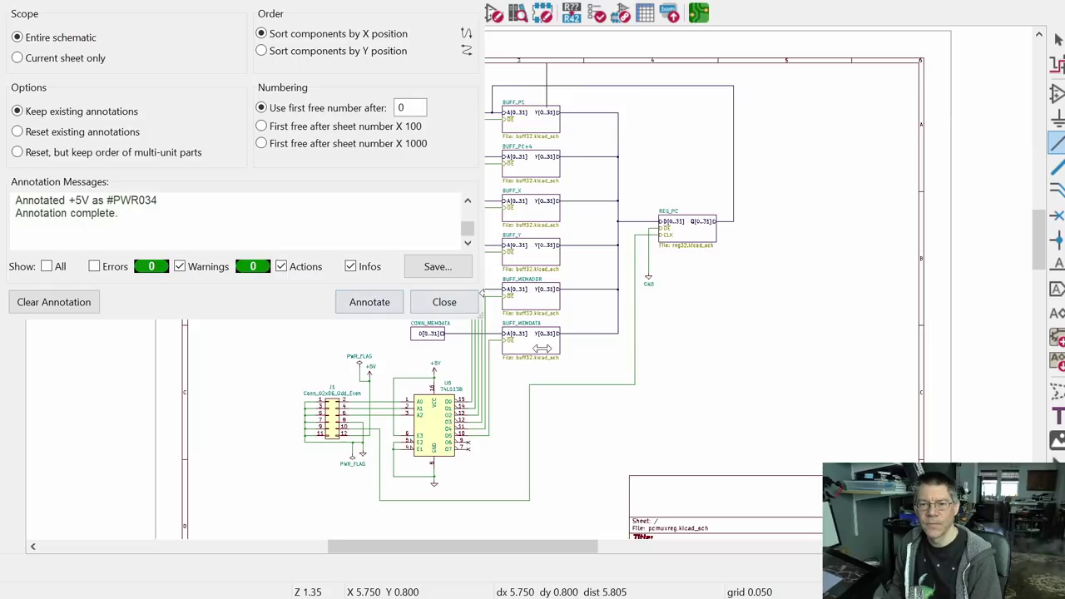
left_click(441, 303)
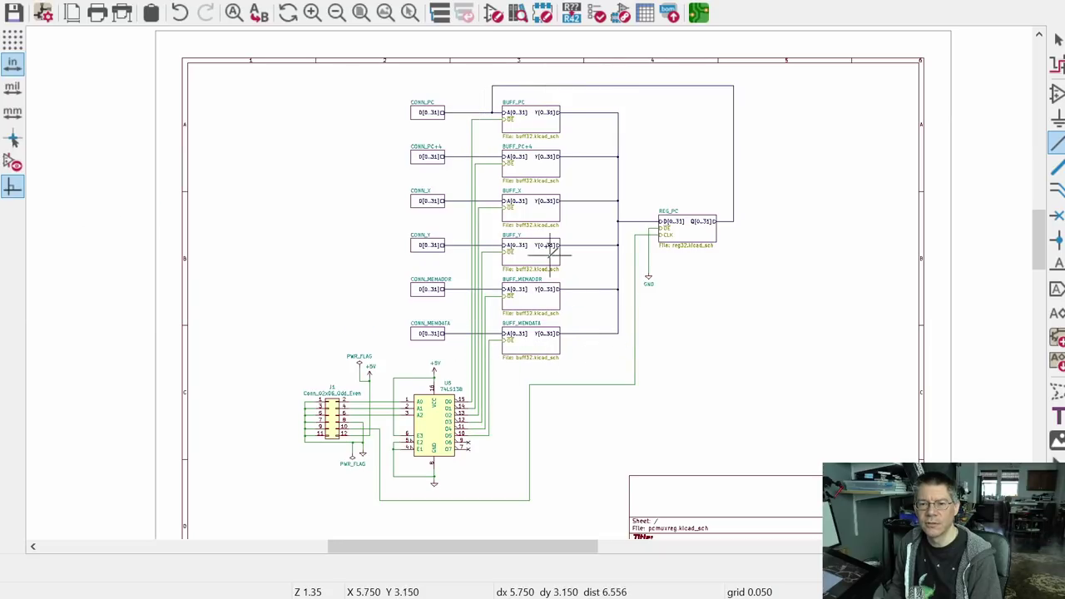
key("ctrl+s")
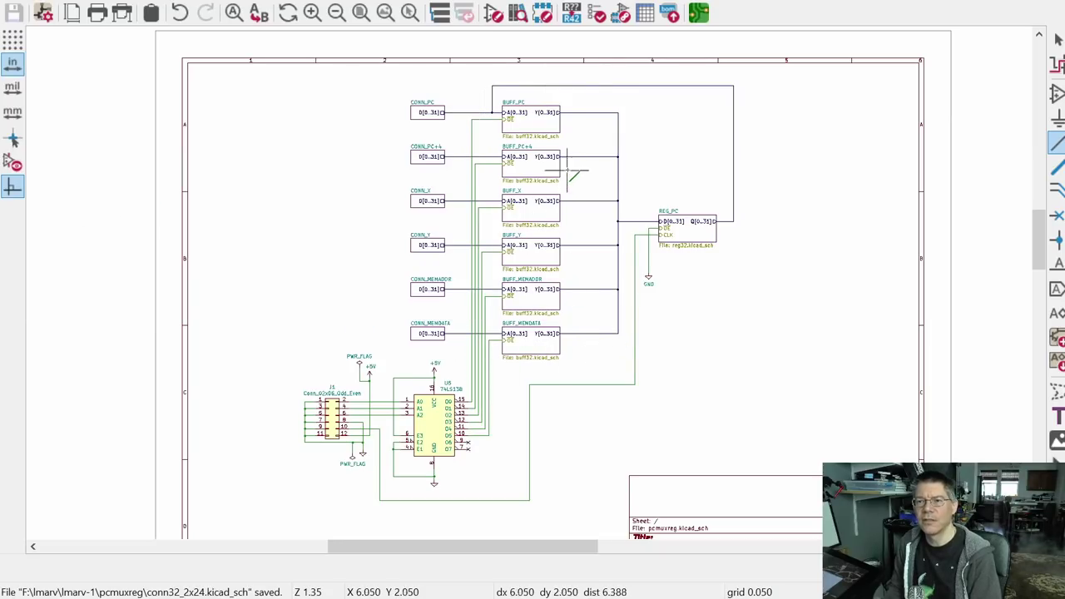
Step: Run the electrical rules check on the schematic and review the warnings as well as the errors
left_click(597, 15)
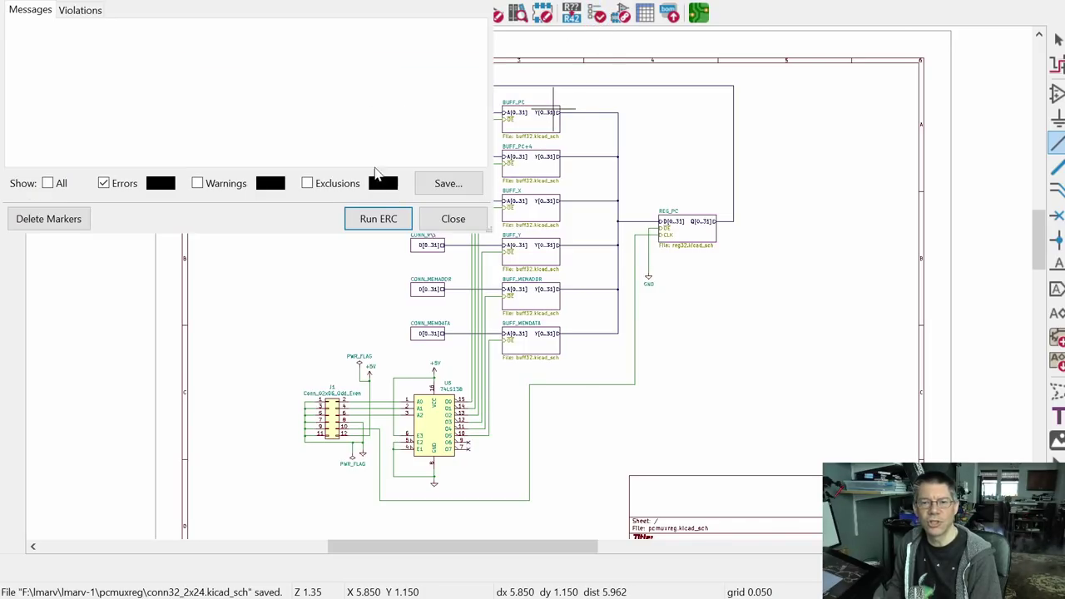
left_click(376, 224)
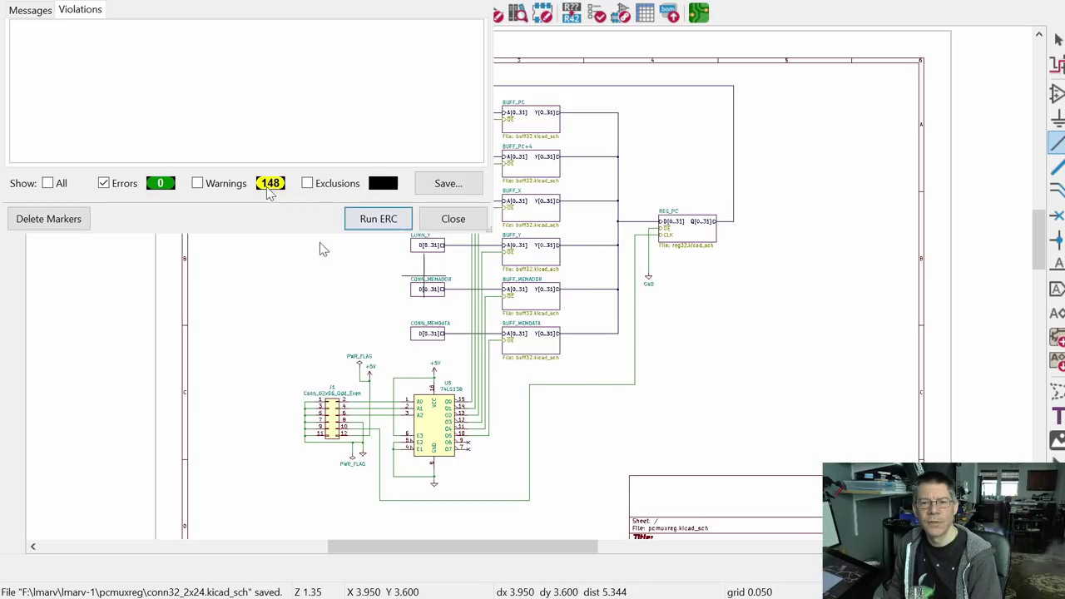
left_click(200, 184)
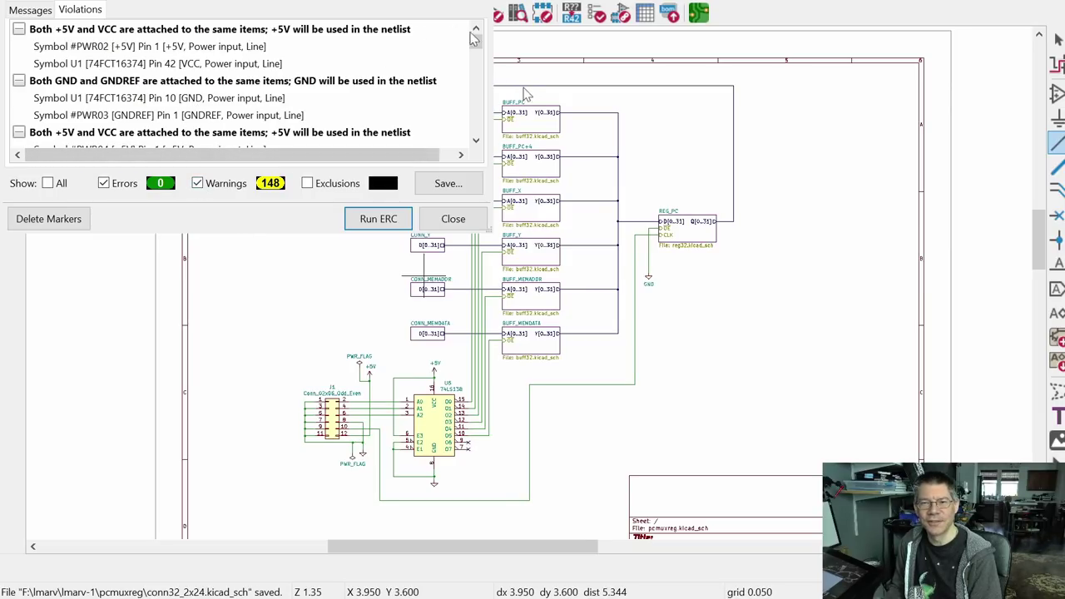
mouse_move(474, 37)
left_mouse_down()
mouse_move(475, 118)
mouse_move(474, 33)
left_mouse_up()
left_click(198, 184)
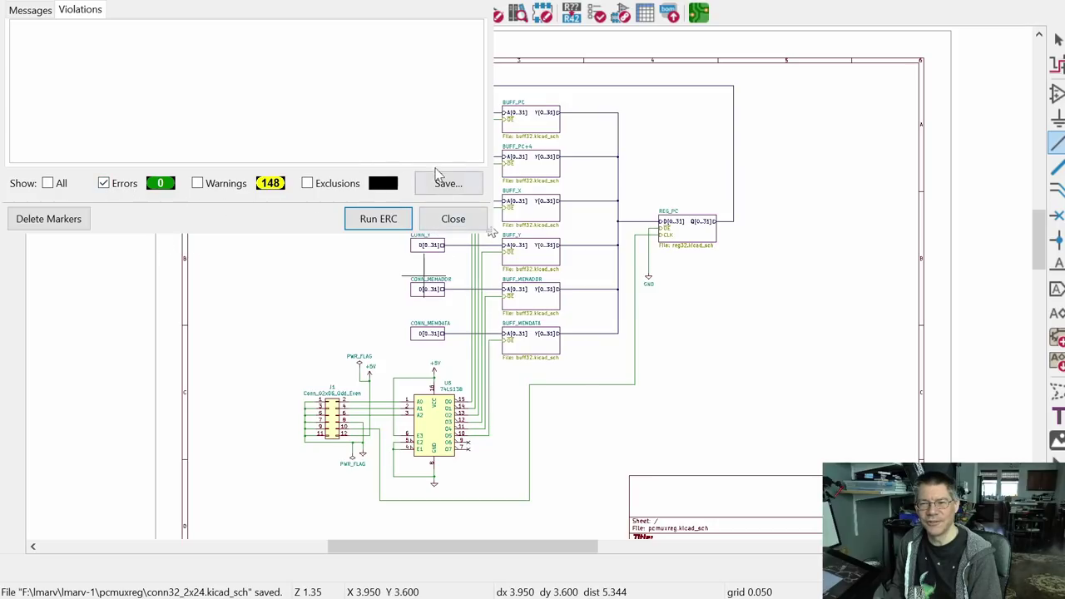
left_click(453, 219)
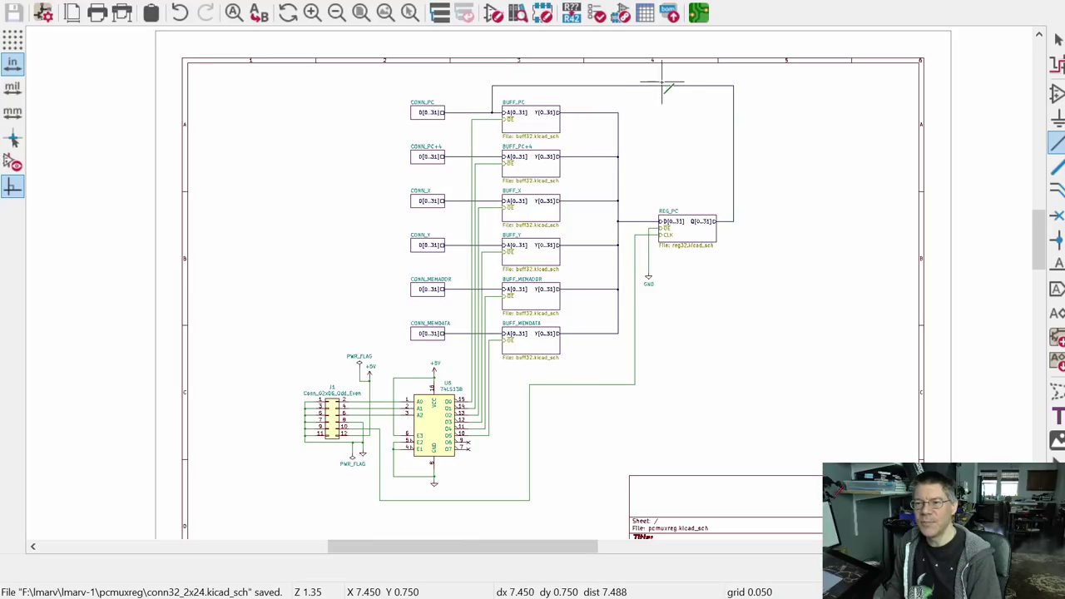
Step: Label the bus running from the REG_PC output back to the BUFF_PC input as PC[0..31]
scroll(655, 84, "up", 1)
scroll(653, 80, "up", 5)
scroll(653, 82, "down", 5)
middle_click_drag(654, 86, 641, 162)
scroll(641, 163, "up", 3)
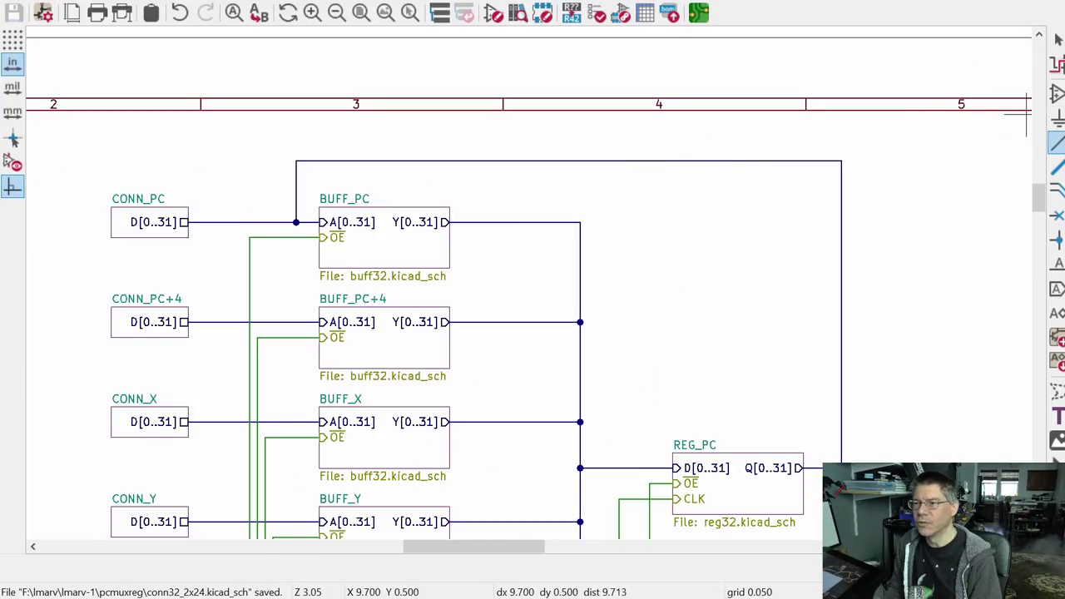
left_click(1057, 263)
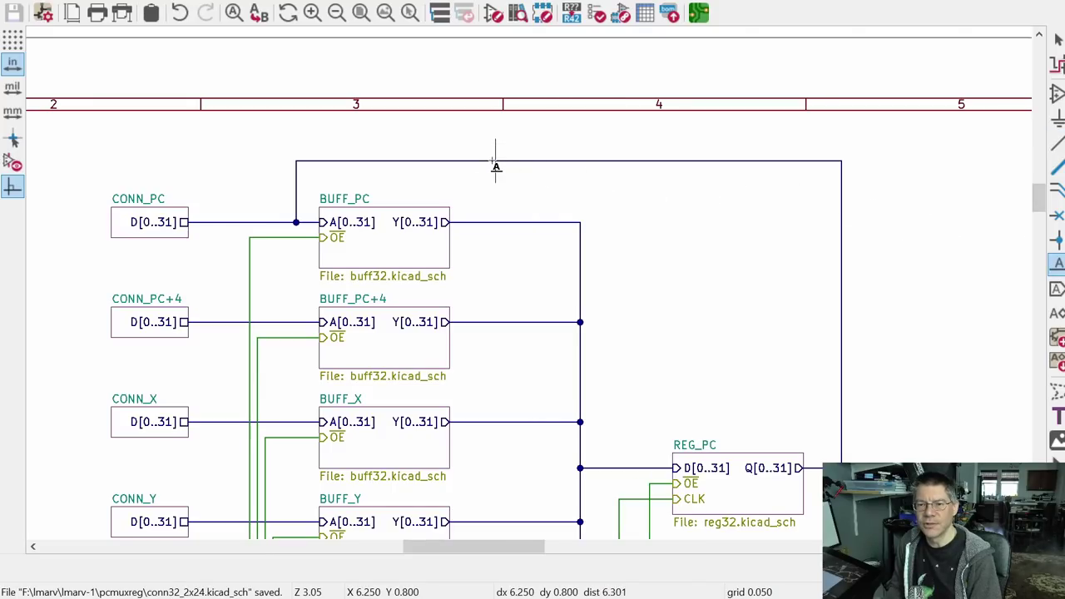
left_click(546, 174)
type("PC[0..31")
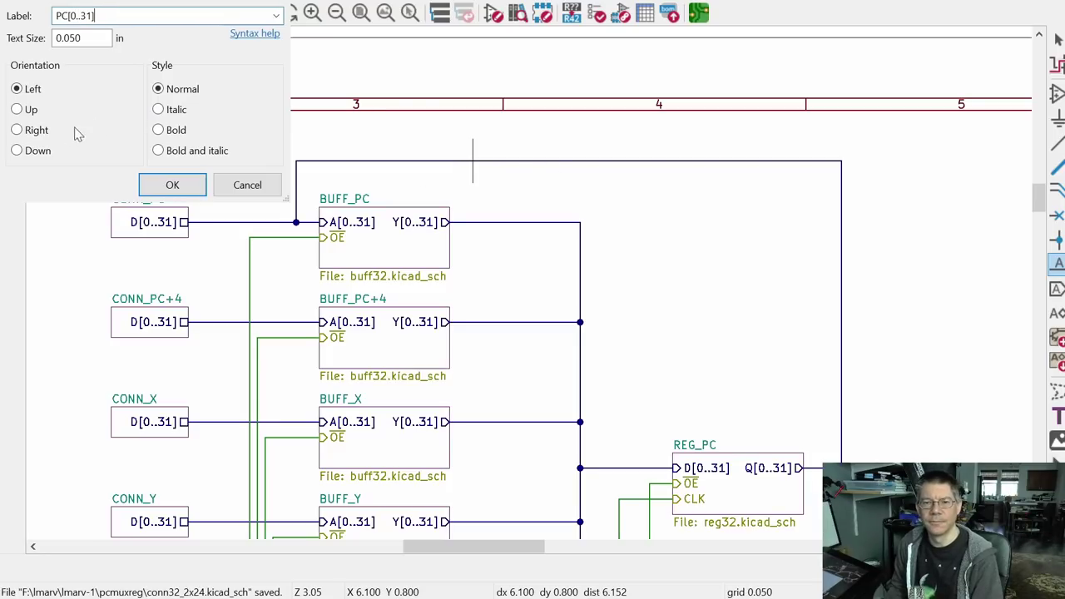
left_click(166, 183)
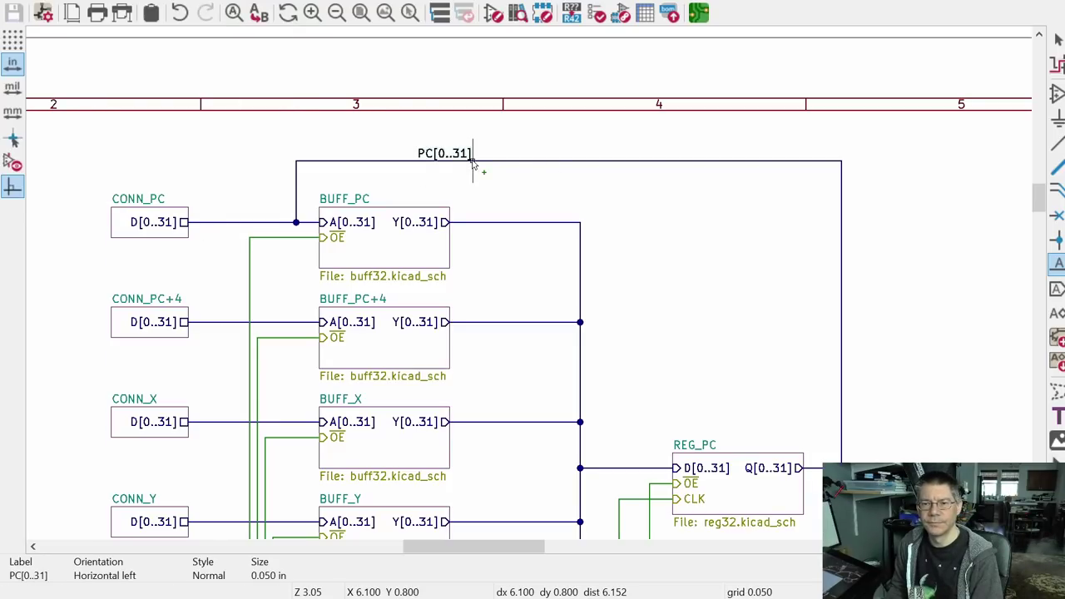
left_click(533, 165)
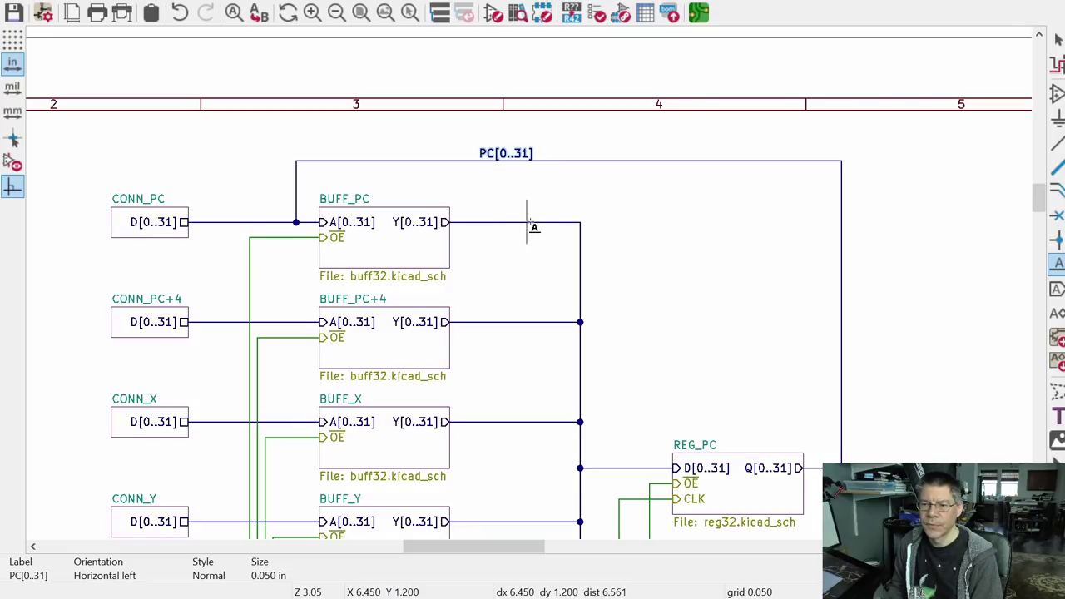
key("Escape")
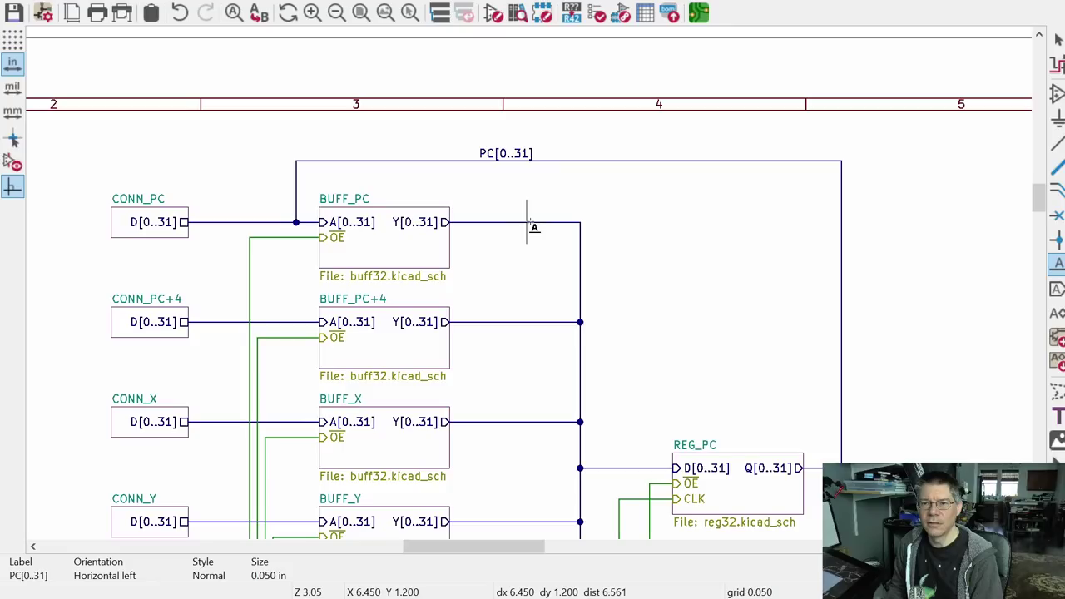
Step: Add the net label M[0..31] to the bus at the BUFF_PC output
key("l")
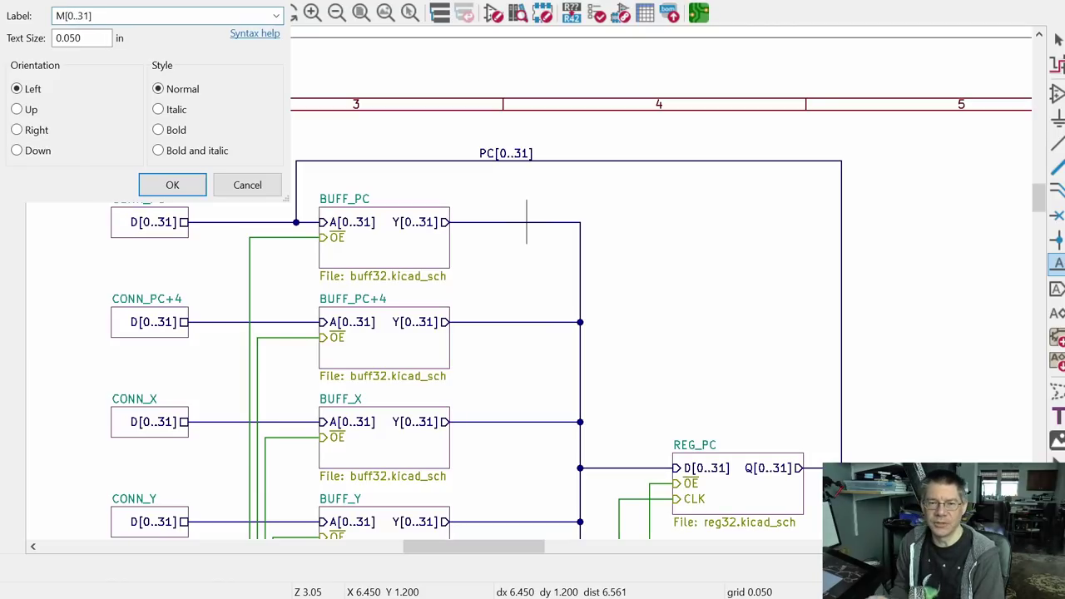
left_click(173, 185)
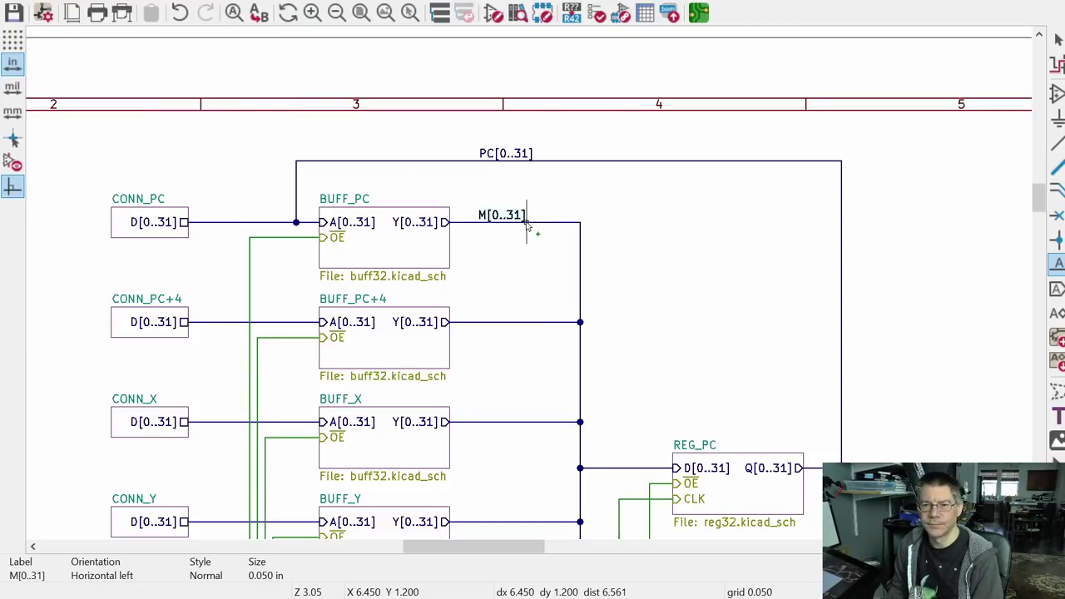
left_click(534, 222)
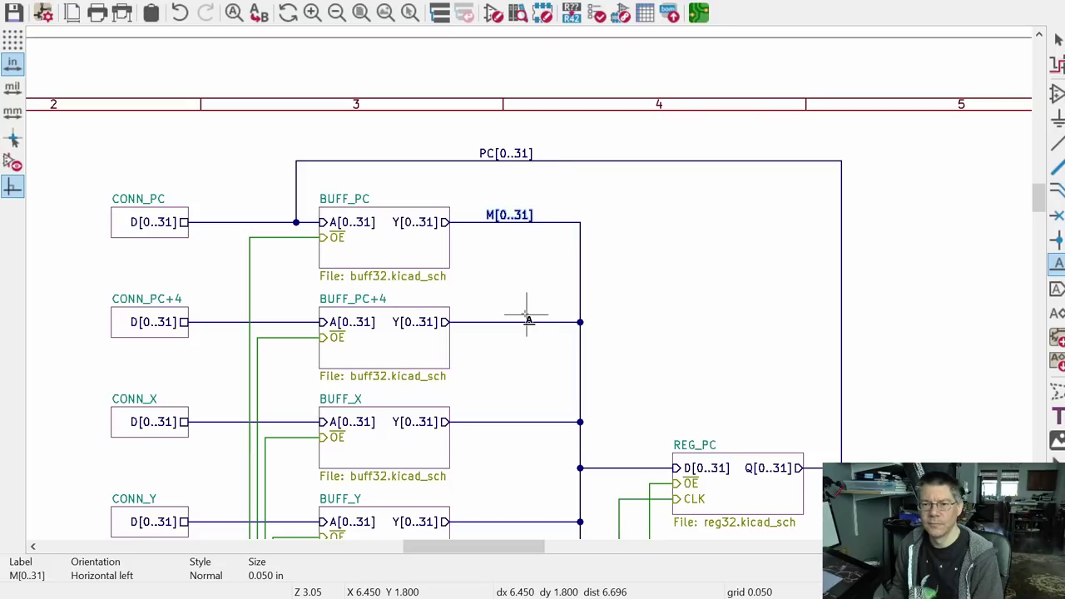
Step: Add the net label PC+4[0..31] to the bus between CONN_PC+4 and BUFF_PC+4
scroll(226, 190, "down", 3)
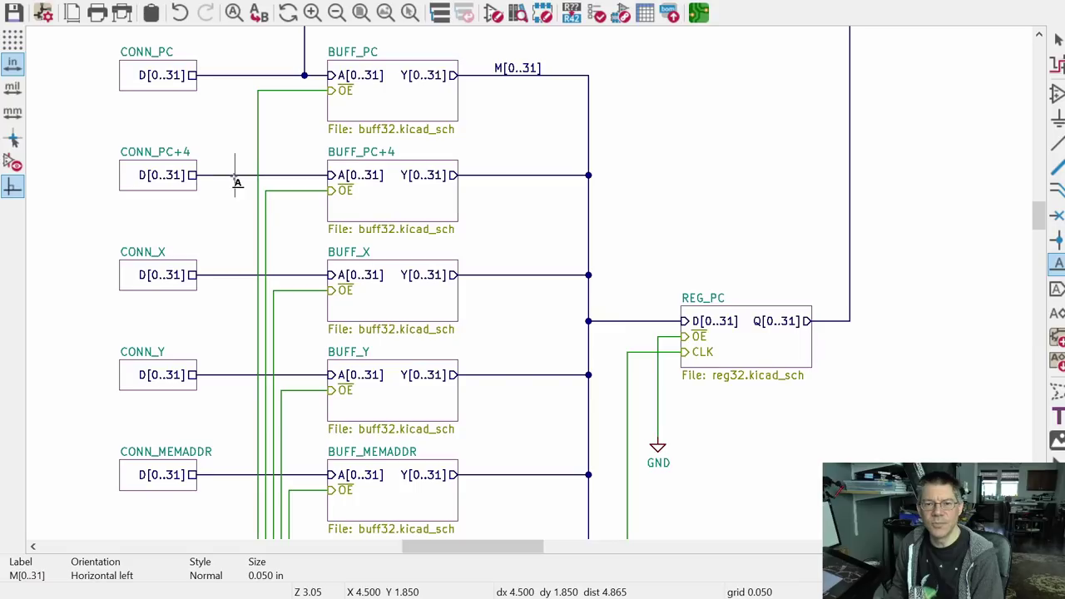
left_click(235, 176)
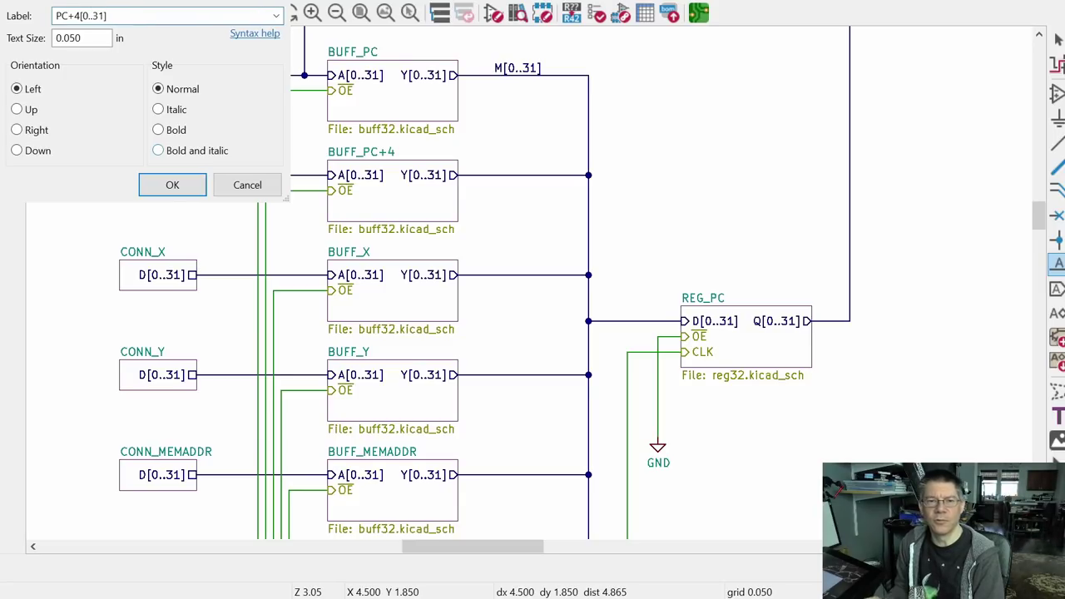
left_click(171, 185)
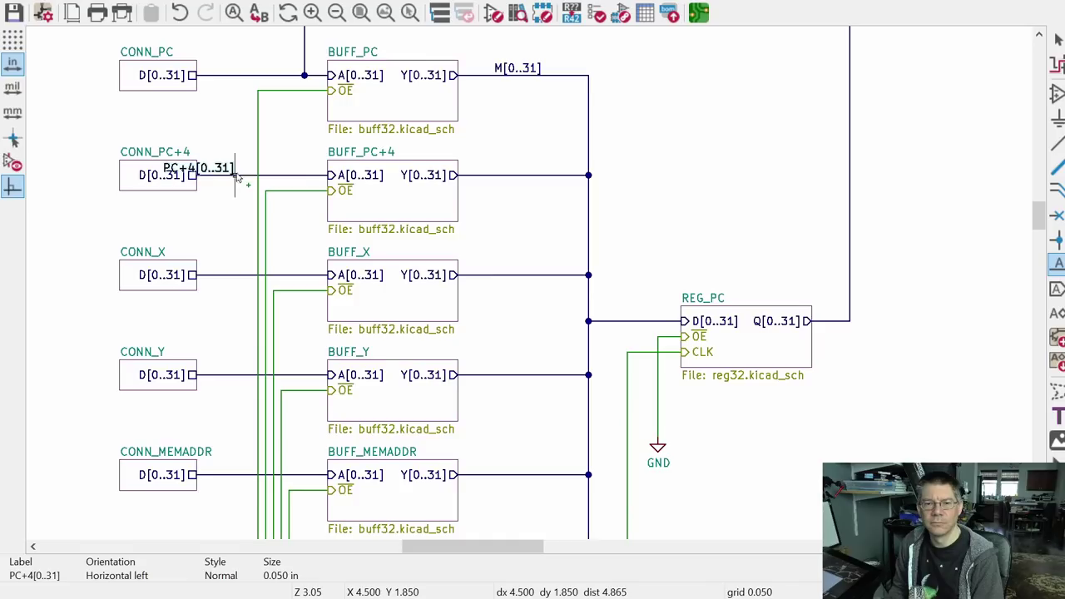
left_click(304, 175)
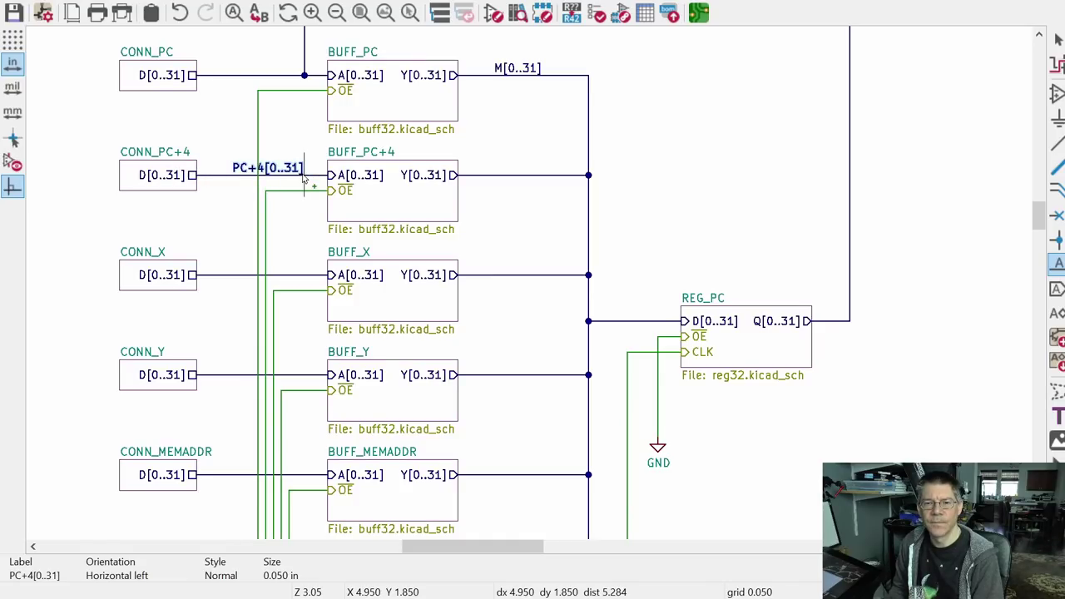
Step: Label the bus between CONN_X and BUFF_X as X[0..31] and the bus between CONN_Y and BUFF_Y as Y[0..31]
left_click(297, 277)
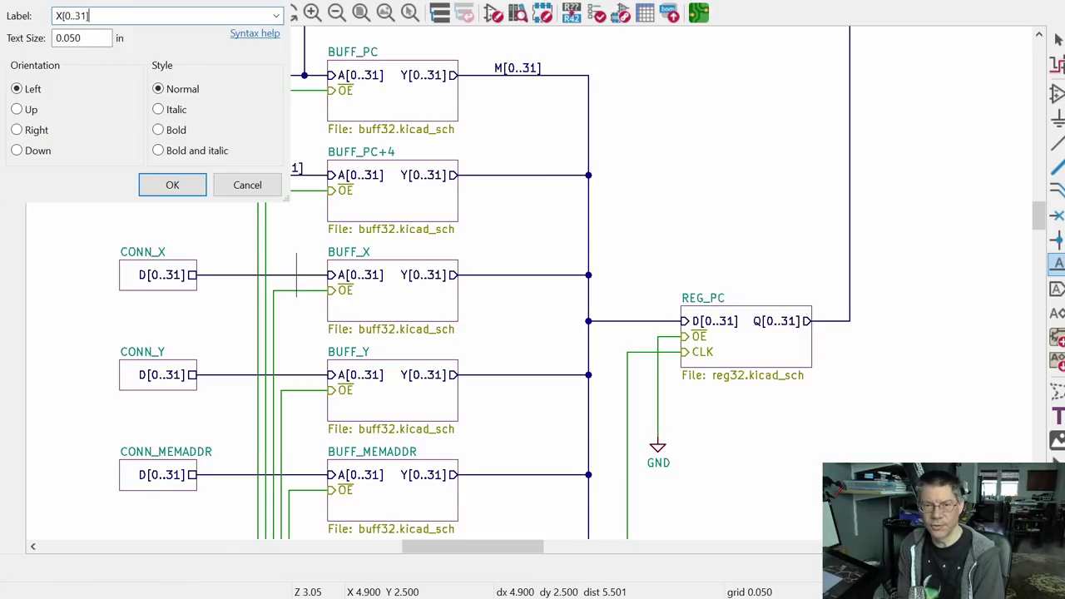
type("X[0..31]")
key("Return")
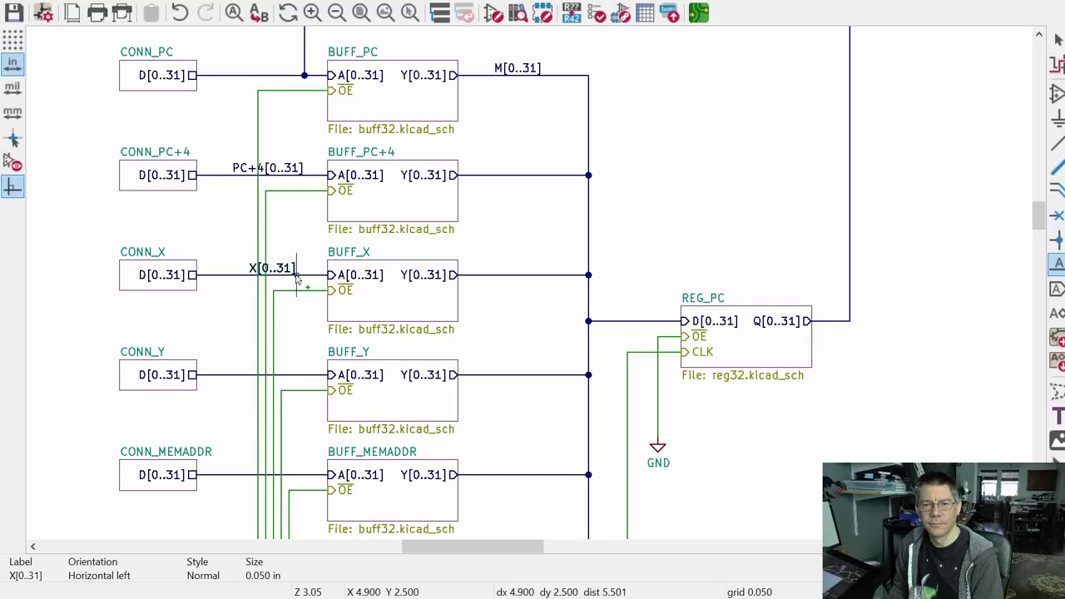
left_click(297, 277)
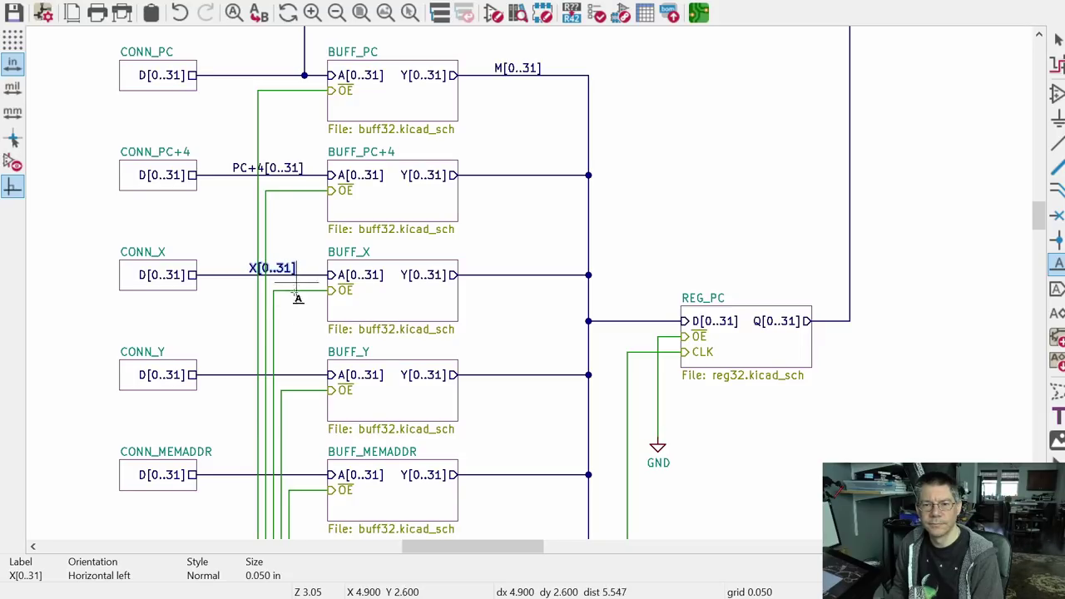
left_click(297, 375)
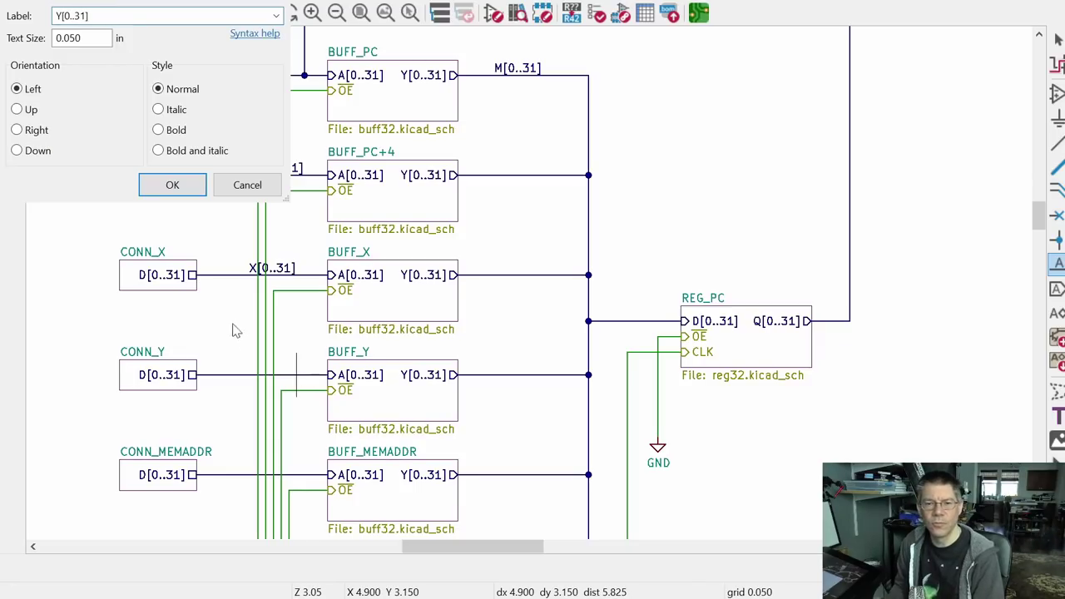
left_click(176, 186)
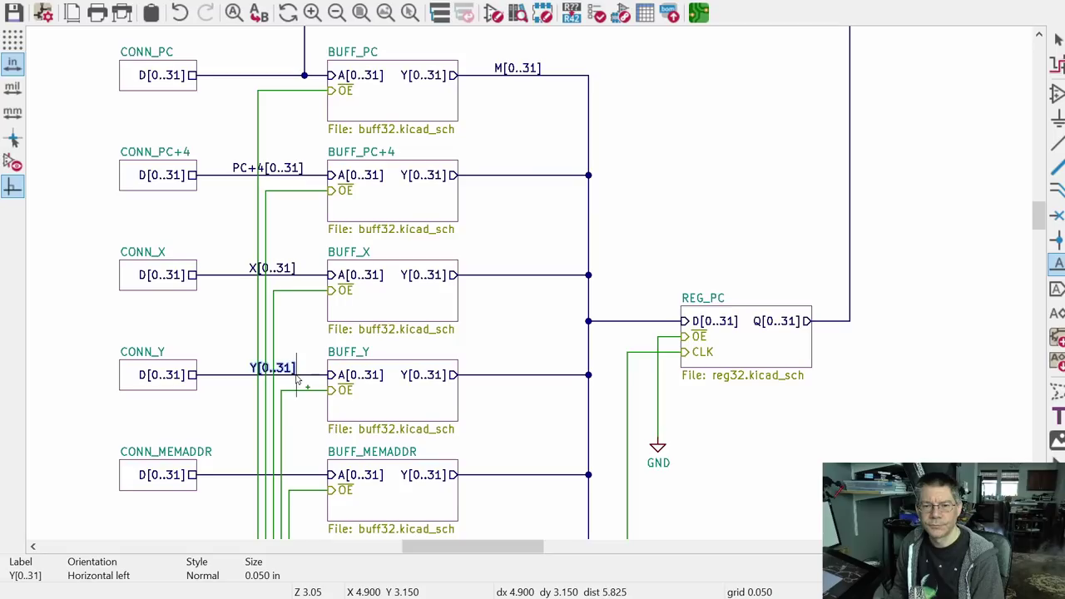
left_click(297, 376)
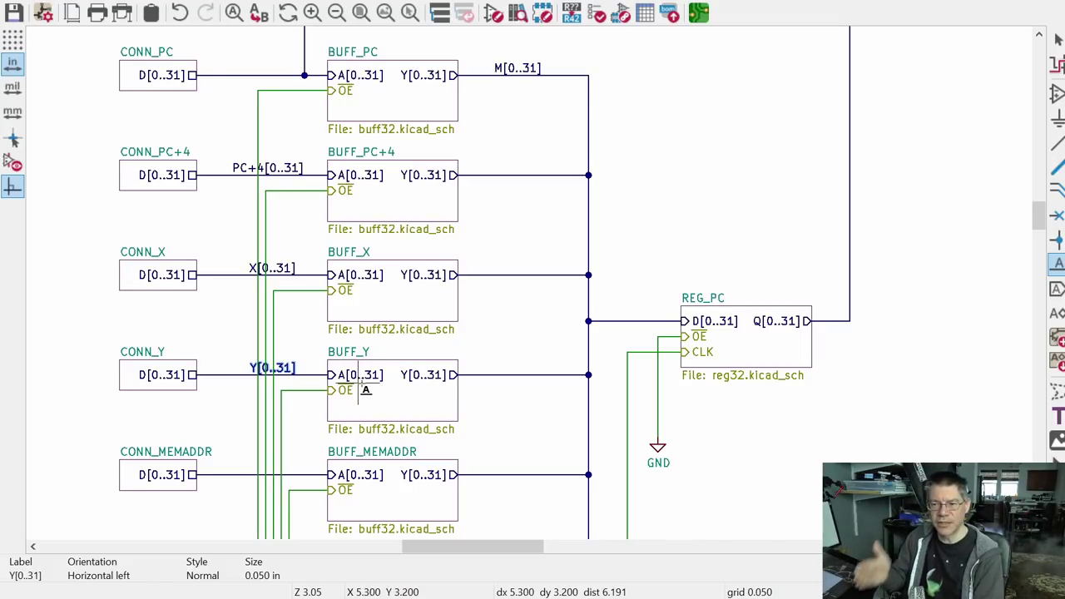
Step: Add the net label MA[0..31] to the bus between CONN_MEMADDR and BUFF_MEMADDR
scroll(494, 375, "down", 3, "shift")
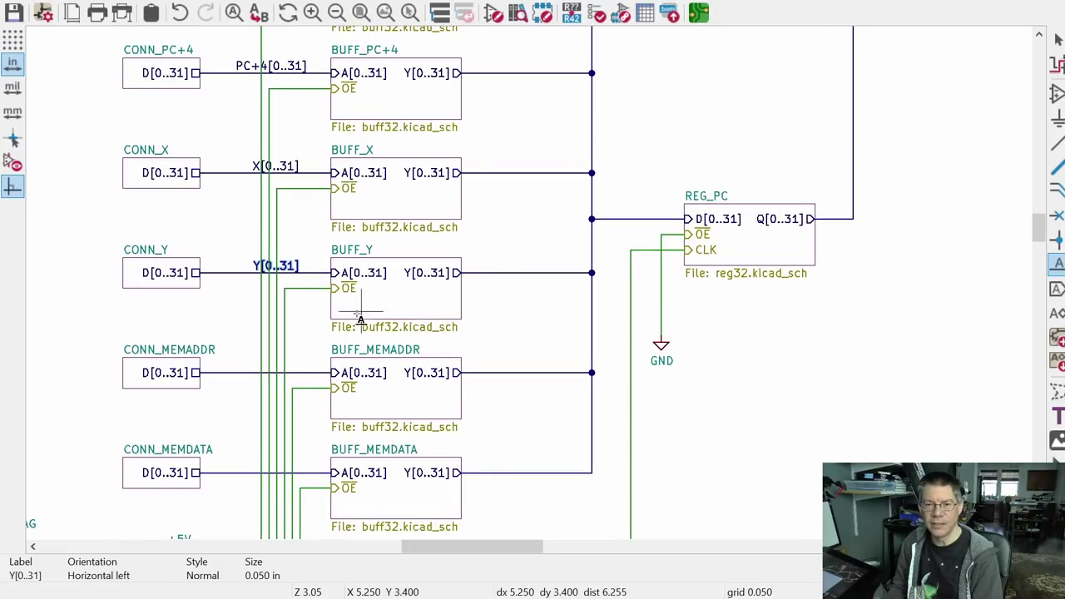
left_click(300, 381)
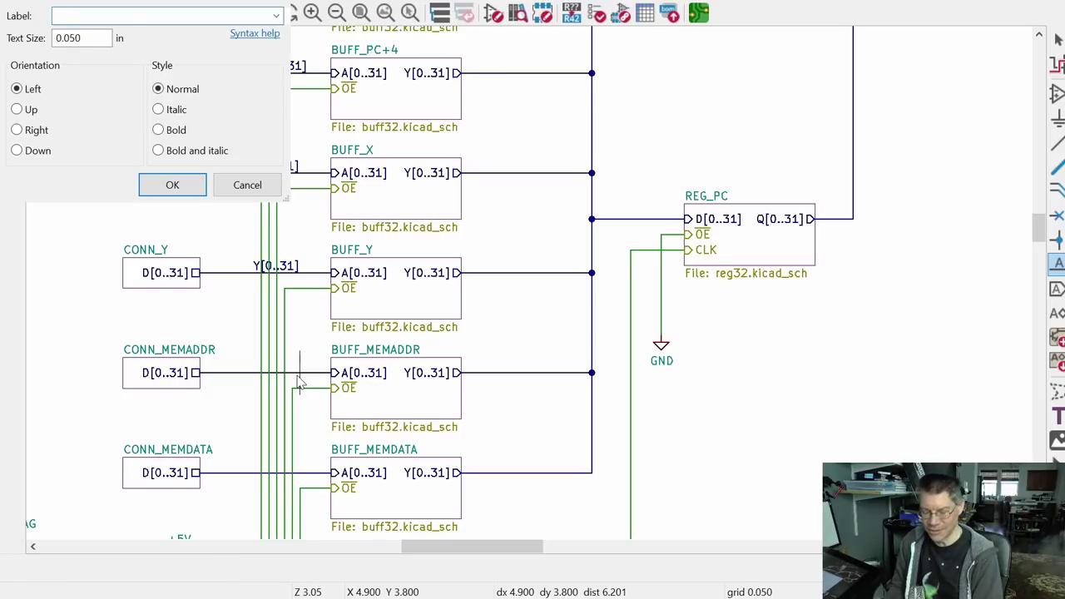
type("MA")
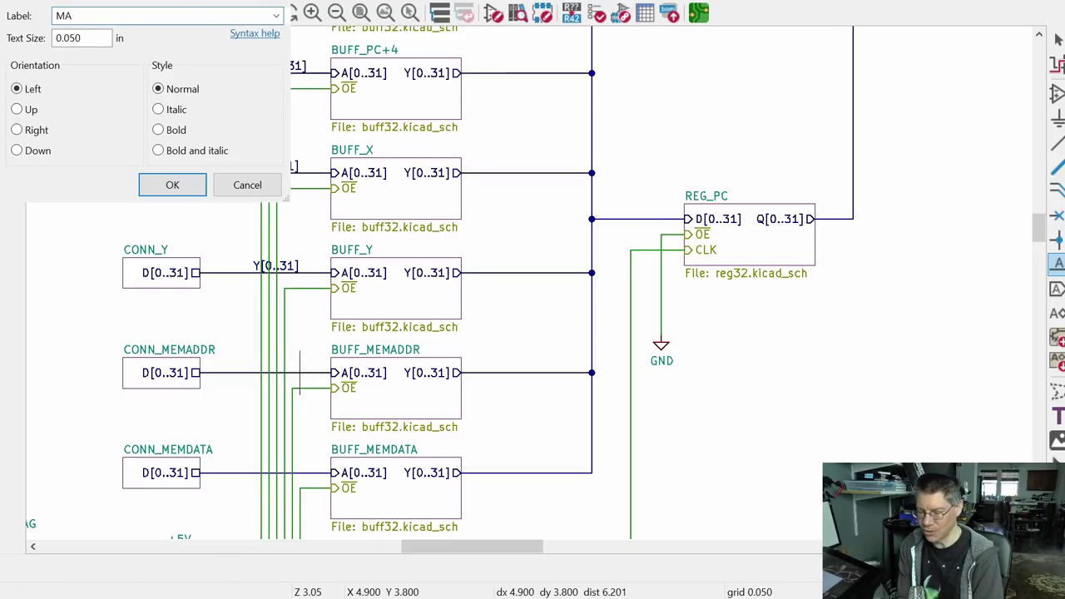
type("[0..31]")
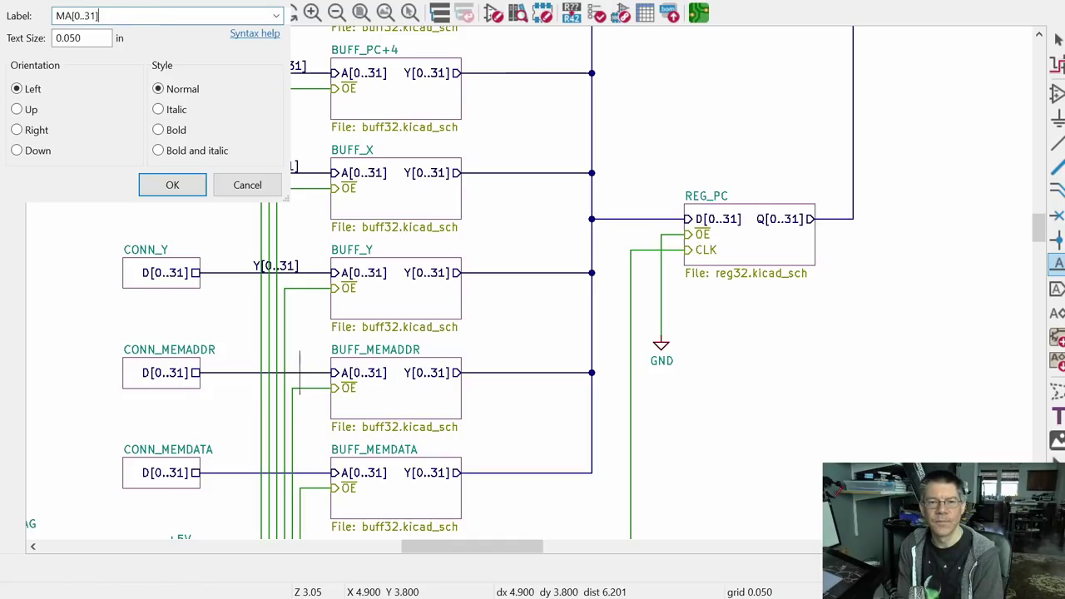
key("Return")
left_click(301, 377)
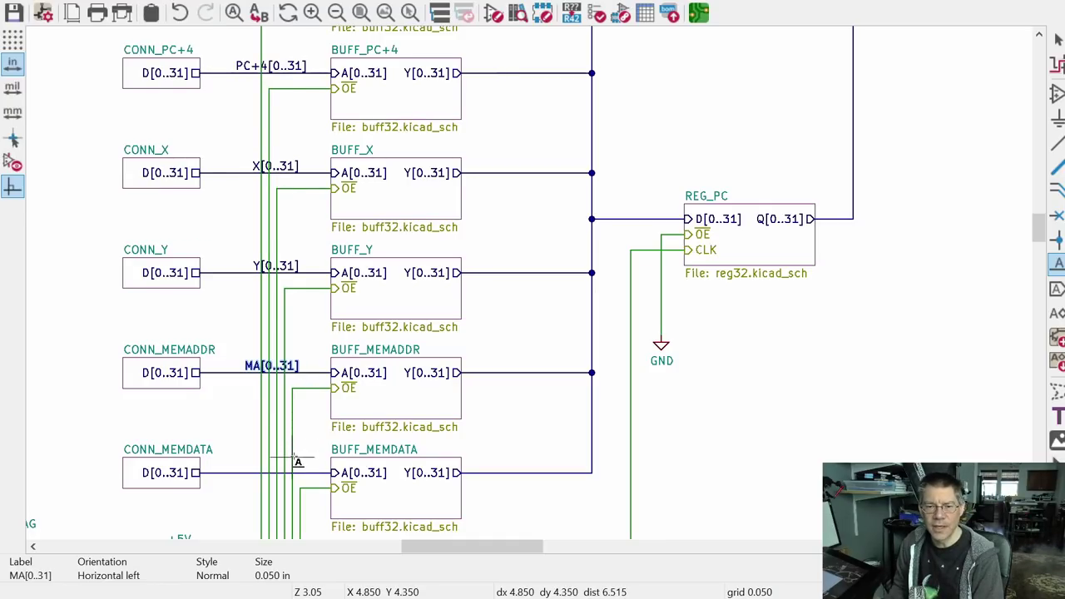
Step: Add the net label MD[0..31] to the bus between CONN_MEMDATA and BUFF_MEMDATA
left_click(302, 473)
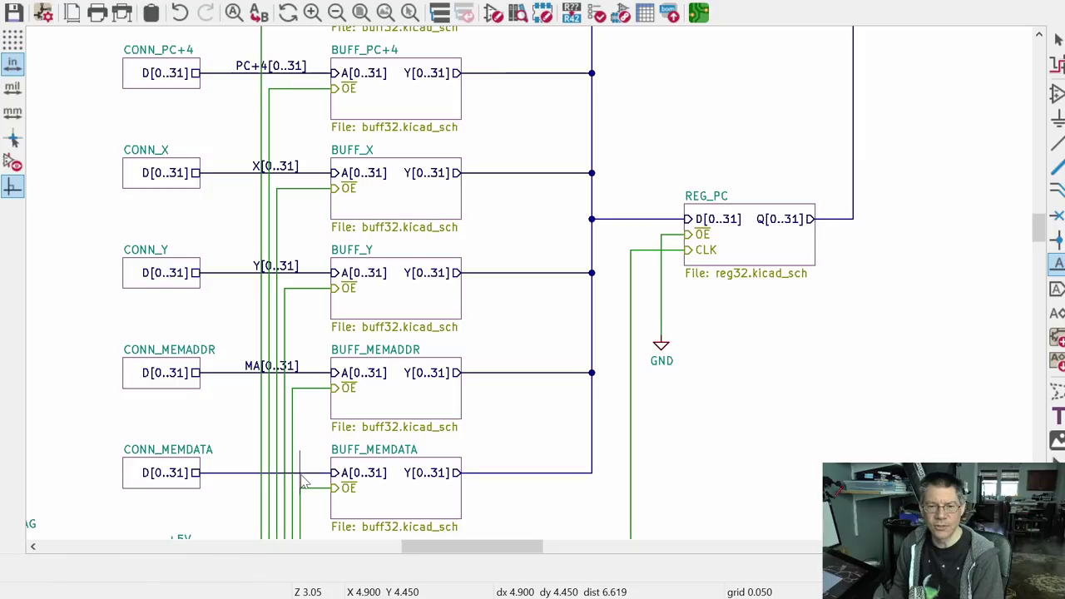
type("MD")
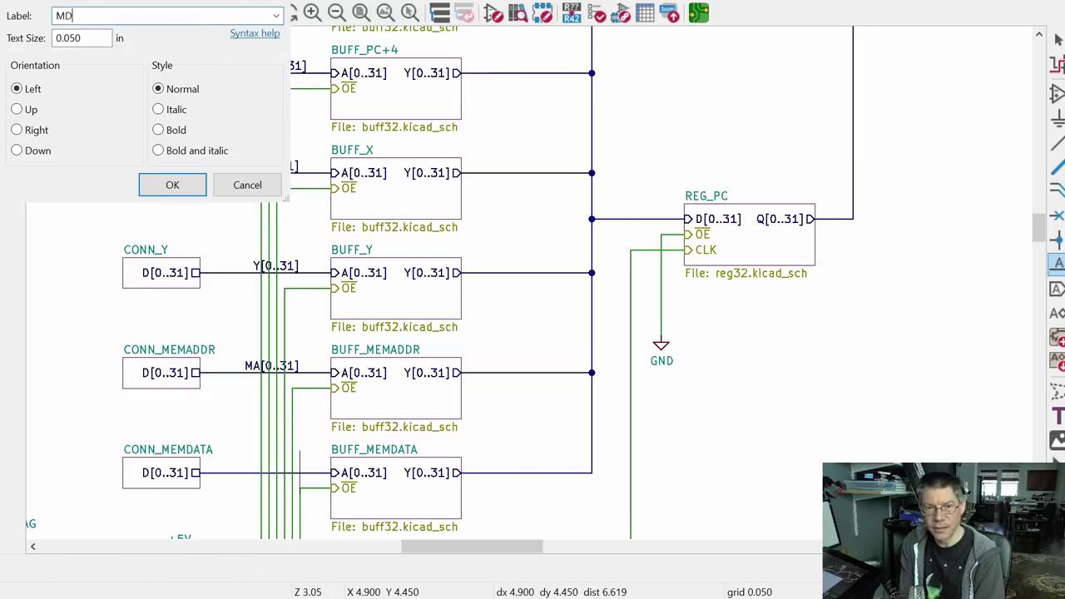
type("[00.31")
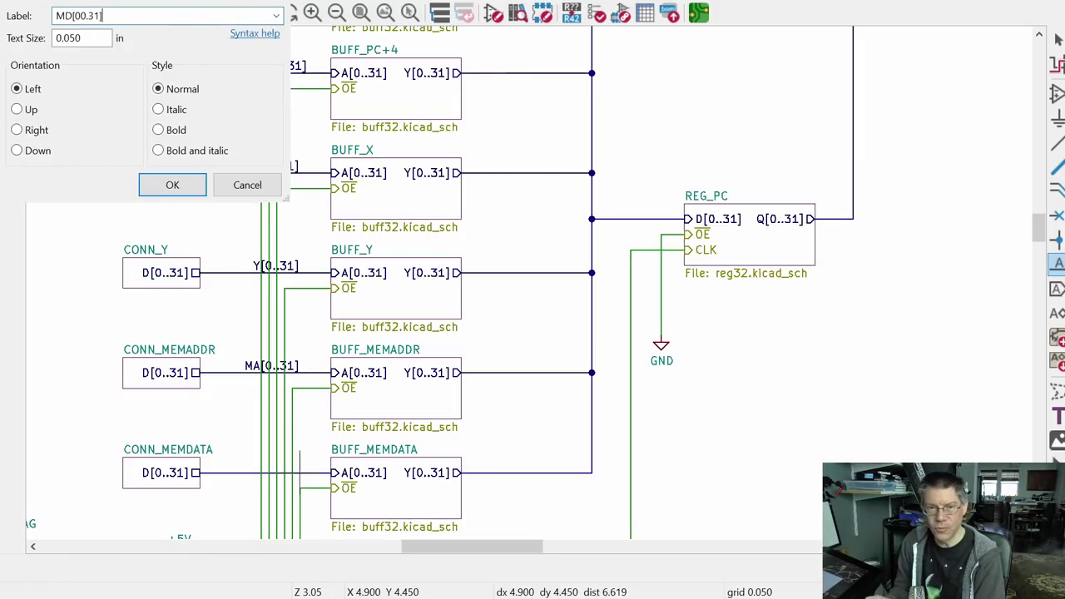
key("Left")
key("Left")
key("Left")
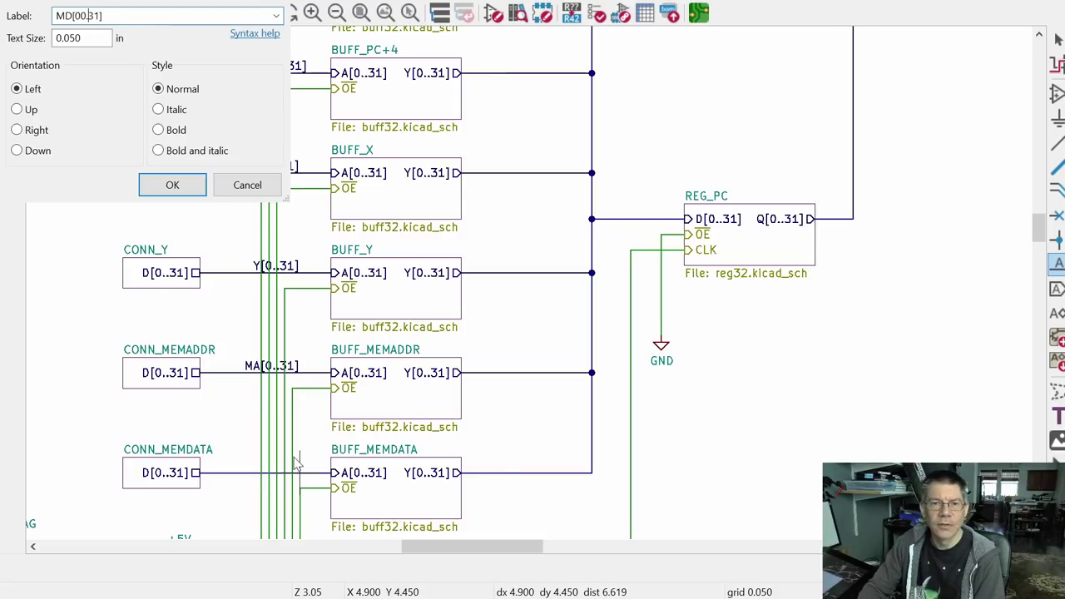
key("BackSpace")
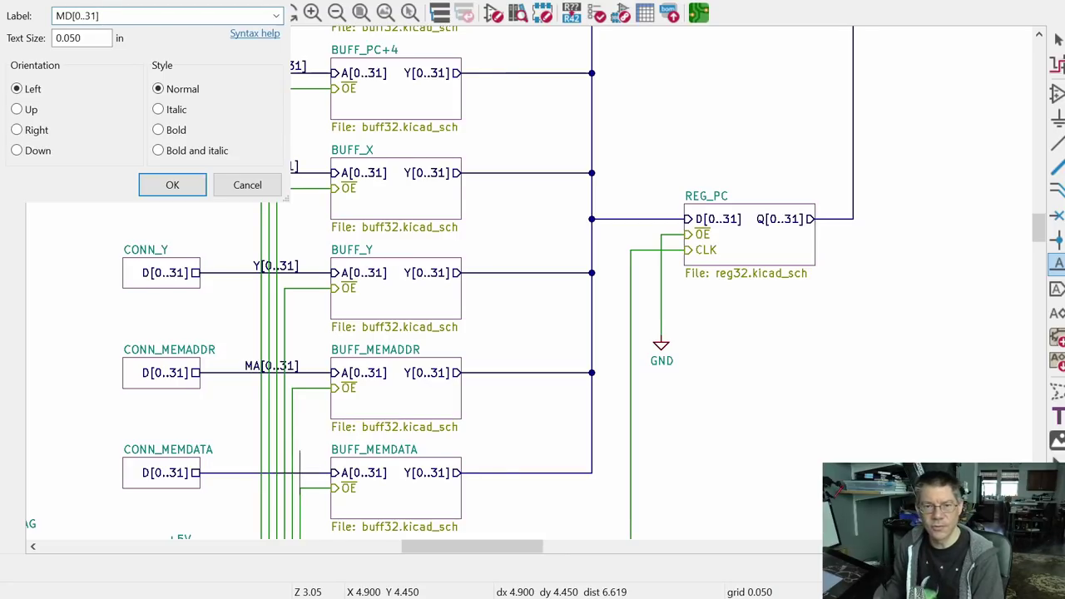
type(".")
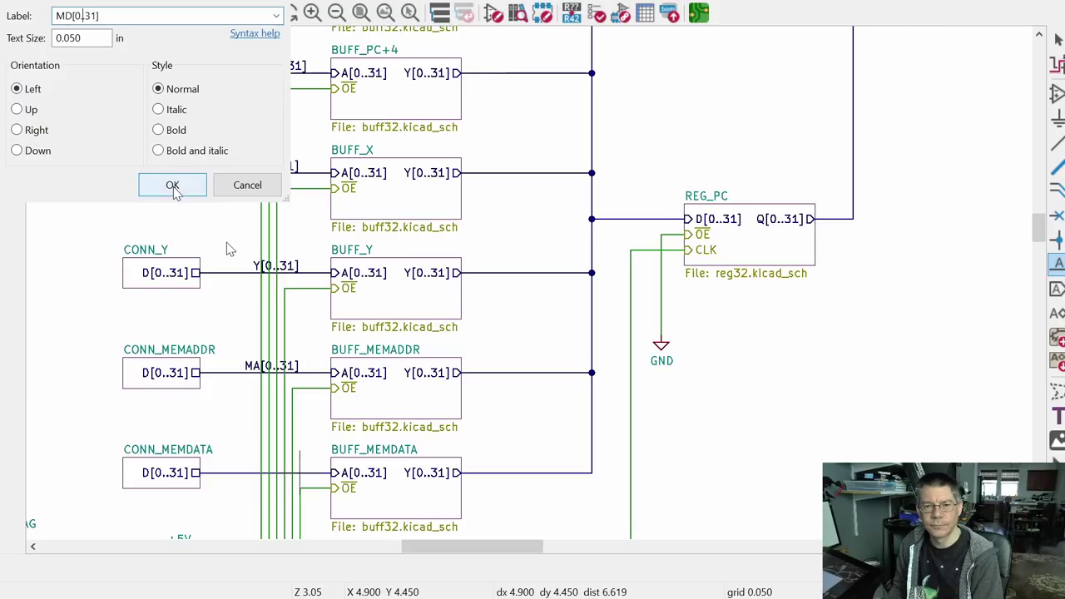
key("Return")
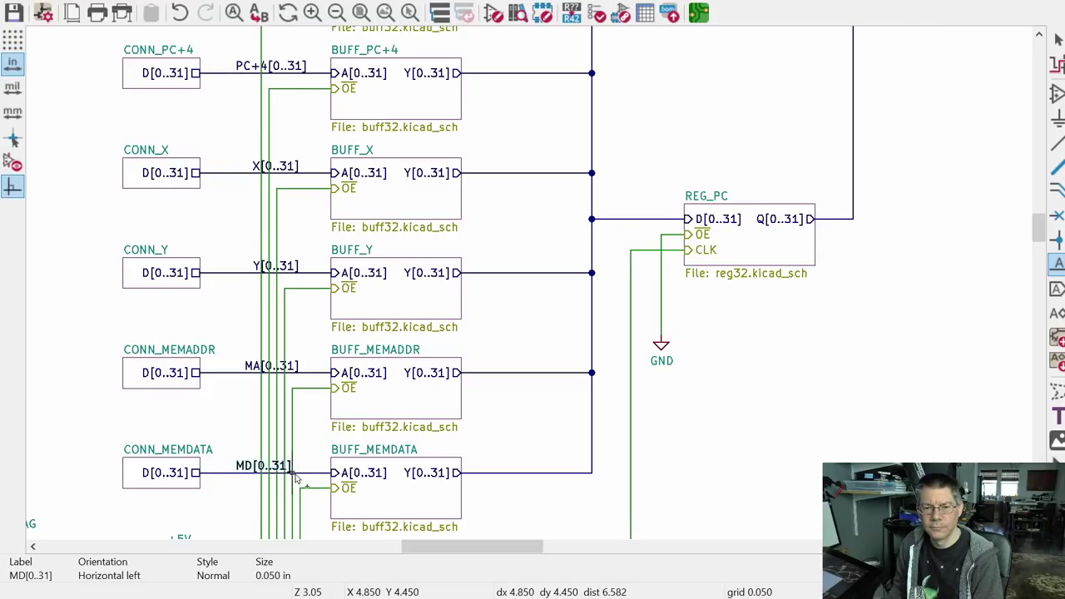
left_click(309, 475)
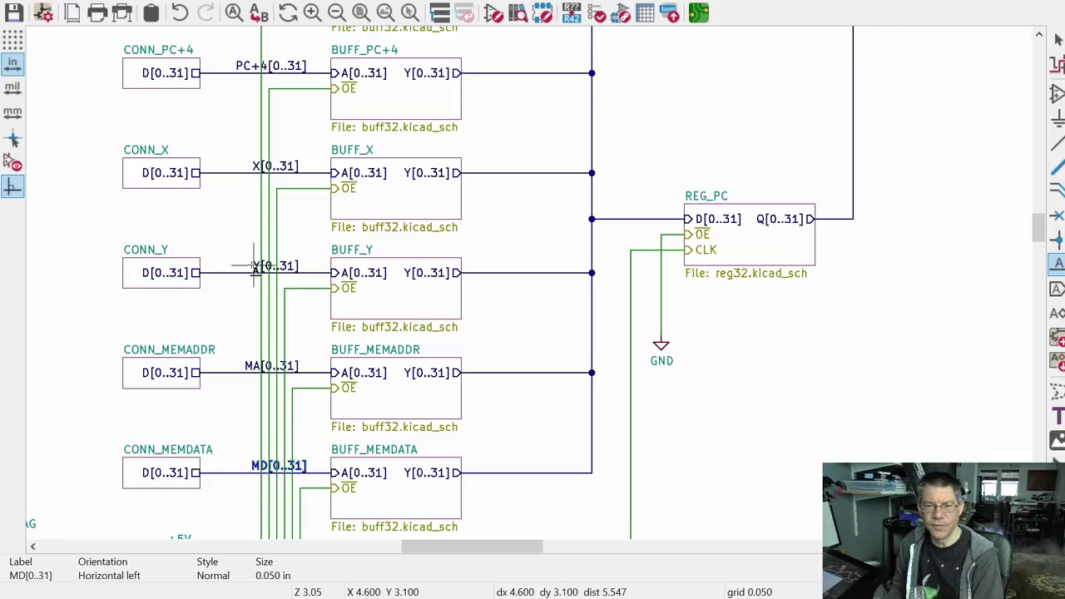
Step: Add the net label S0 to the wire from J1 pin 2 to the A0 input of U5
scroll(271, 193, "up", 2)
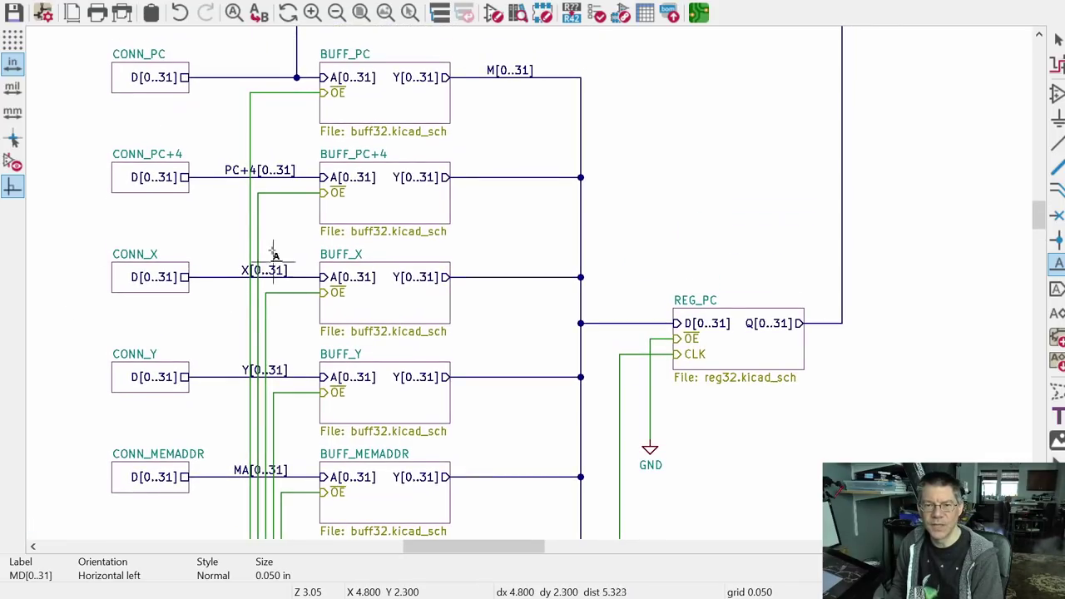
scroll(302, 208, "down", 1)
scroll(285, 442, "up", 5)
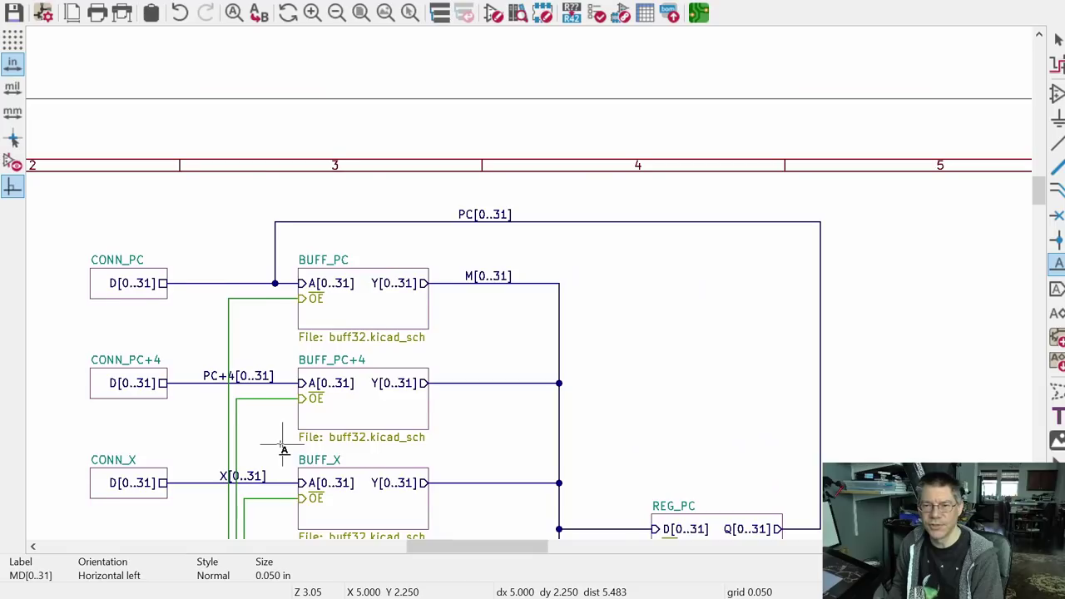
scroll(306, 263, "down", 4)
scroll(306, 263, "down", 5)
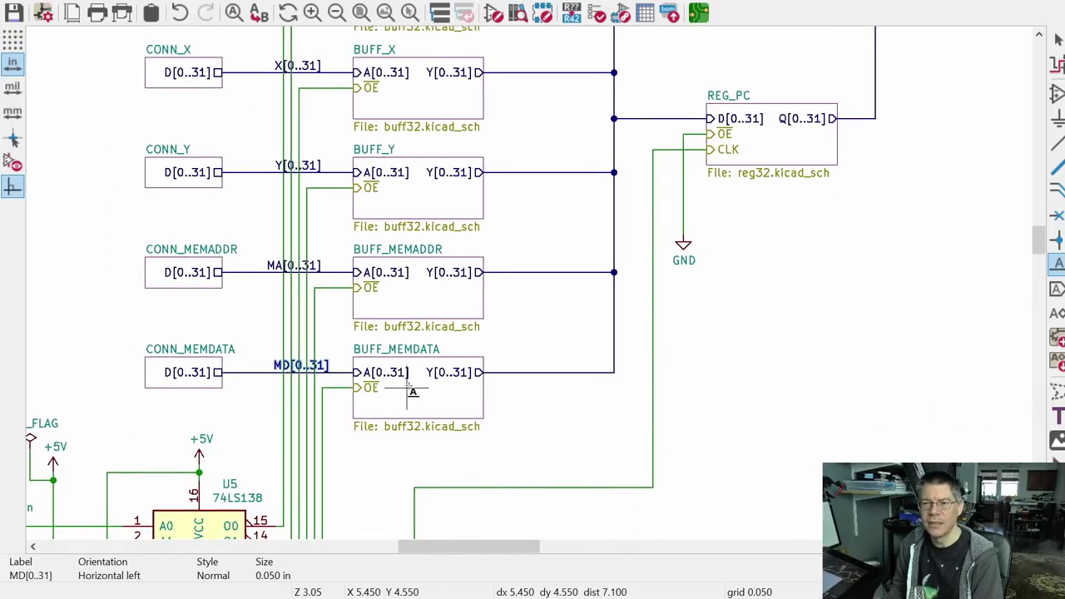
scroll(468, 204, "down", 4)
middle_click_drag(467, 204, 622, 106)
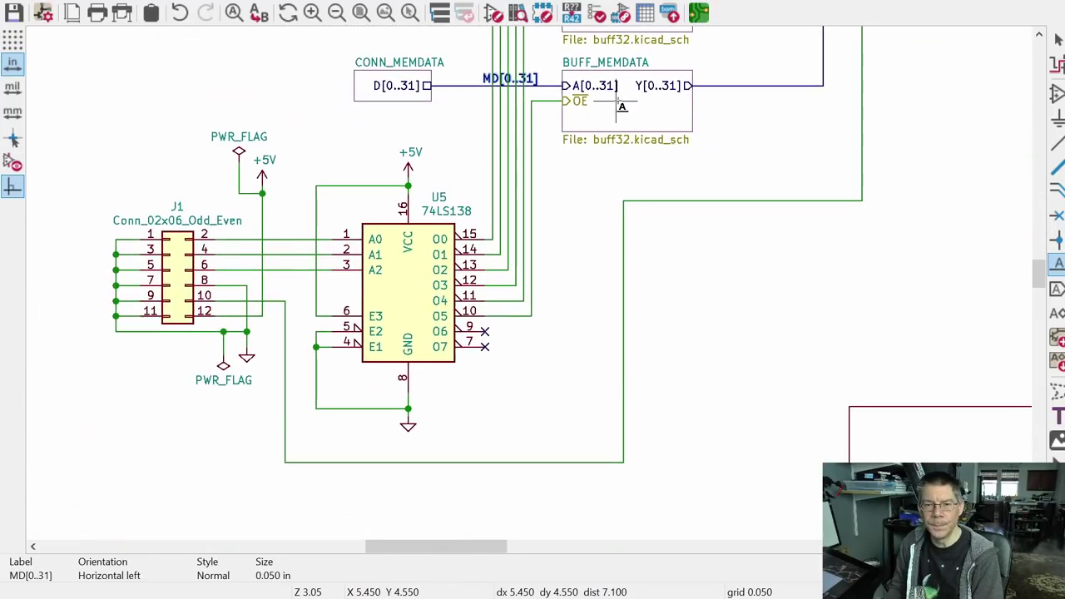
left_click(300, 241)
type("S0")
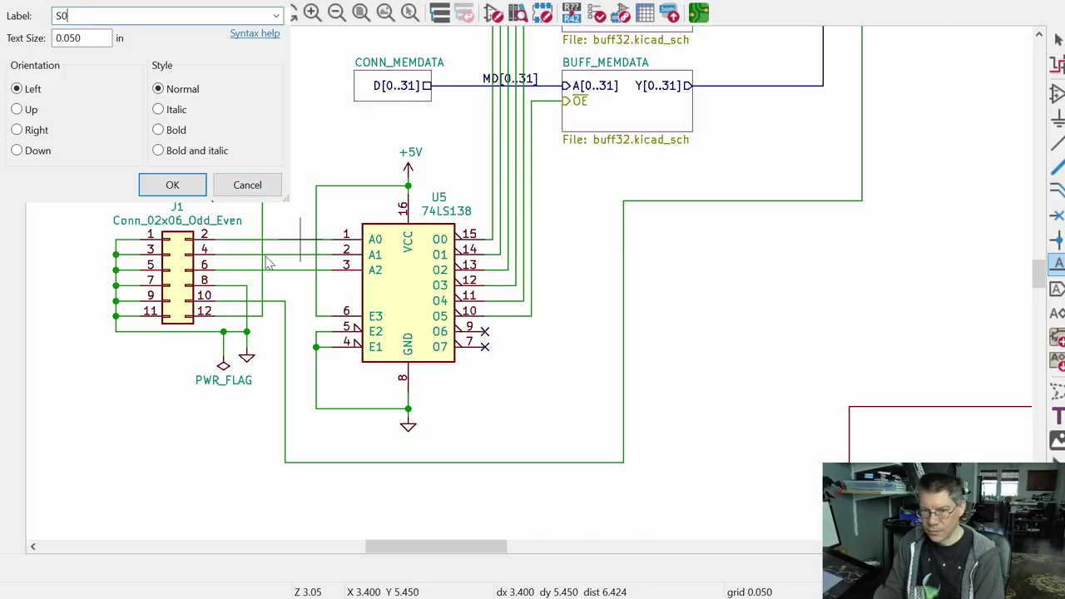
left_click(166, 188)
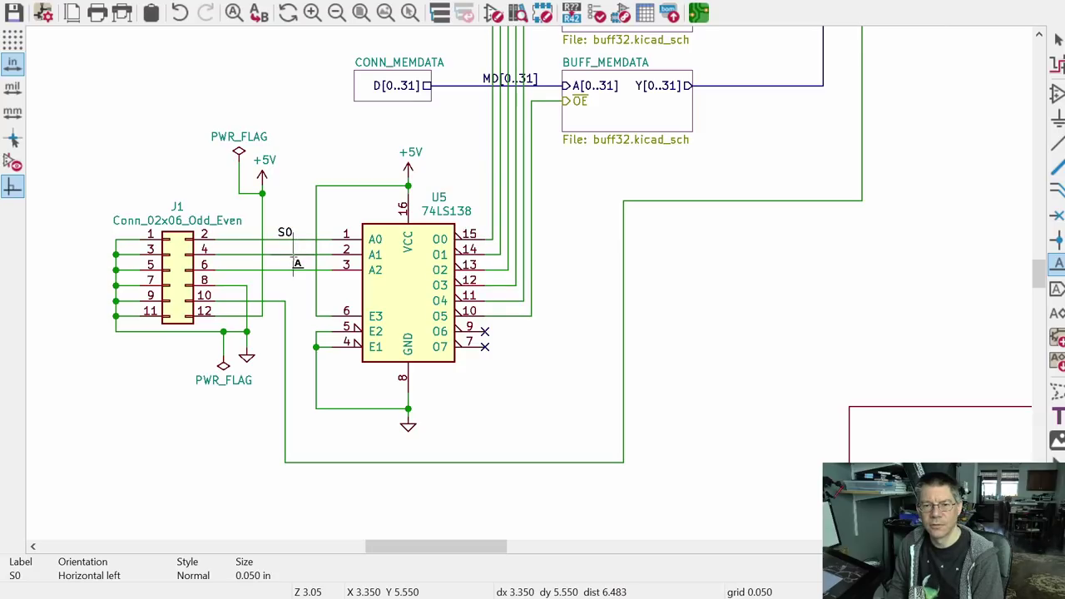
Step: Label the wires from J1 to the A1 and A2 inputs of U5 as S1 and S2
left_click(293, 260)
type("S1")
key("Return")
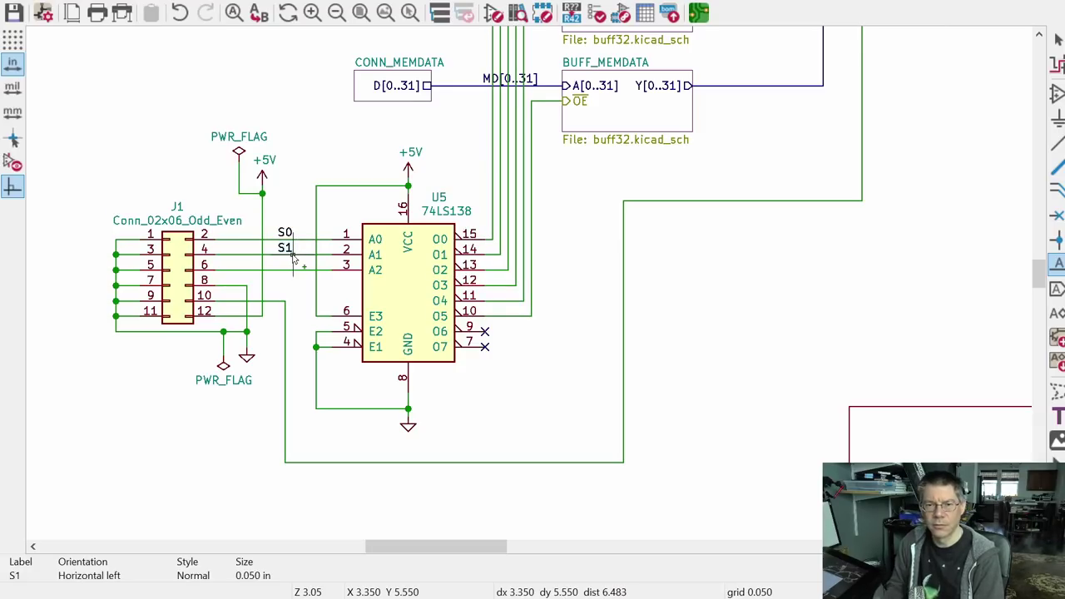
left_click(292, 260)
key("Insert")
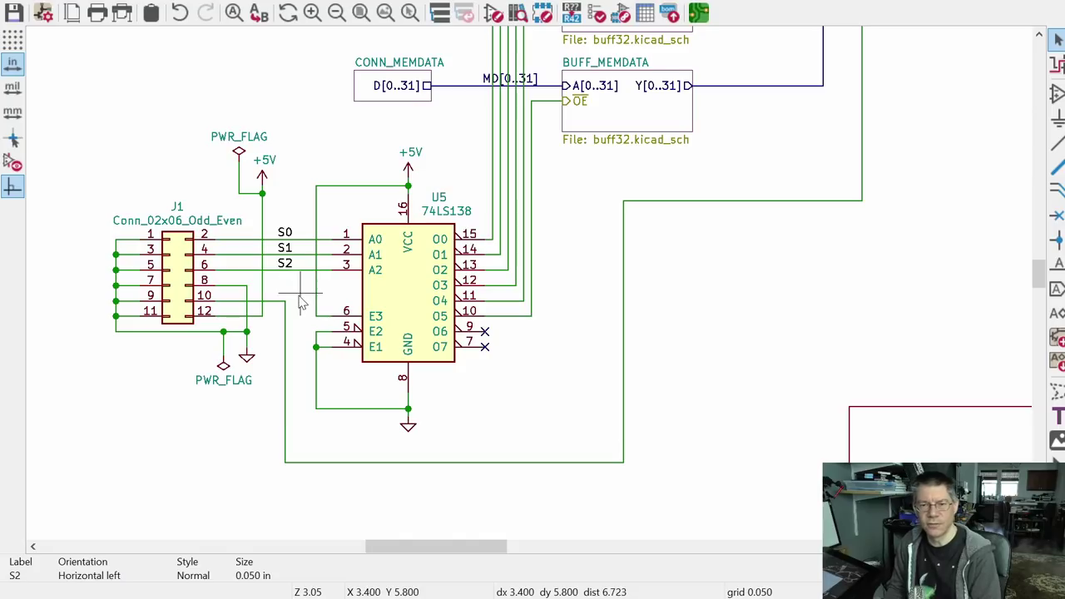
Step: Add the net label CLK to the clock wire running from J1 pin 10 below U5 towards REG_PC
left_click(388, 462)
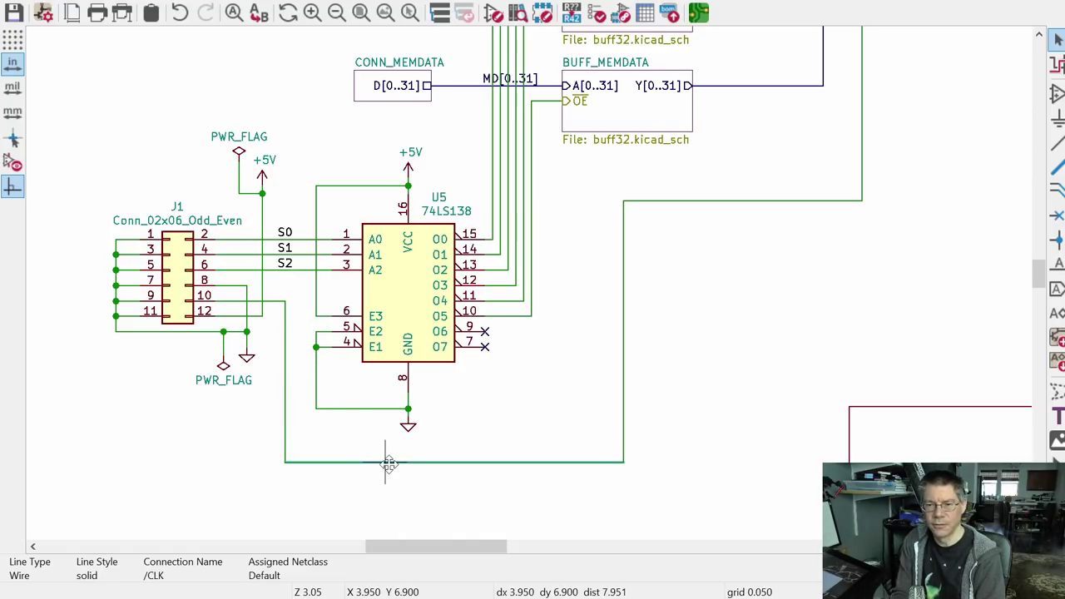
left_click(372, 445)
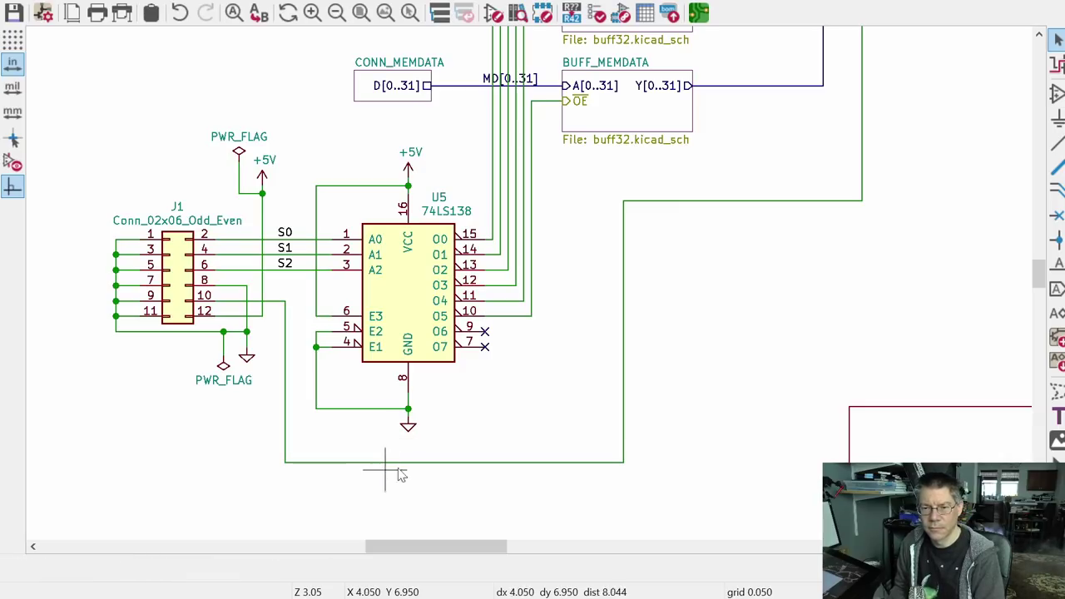
left_click(1056, 262)
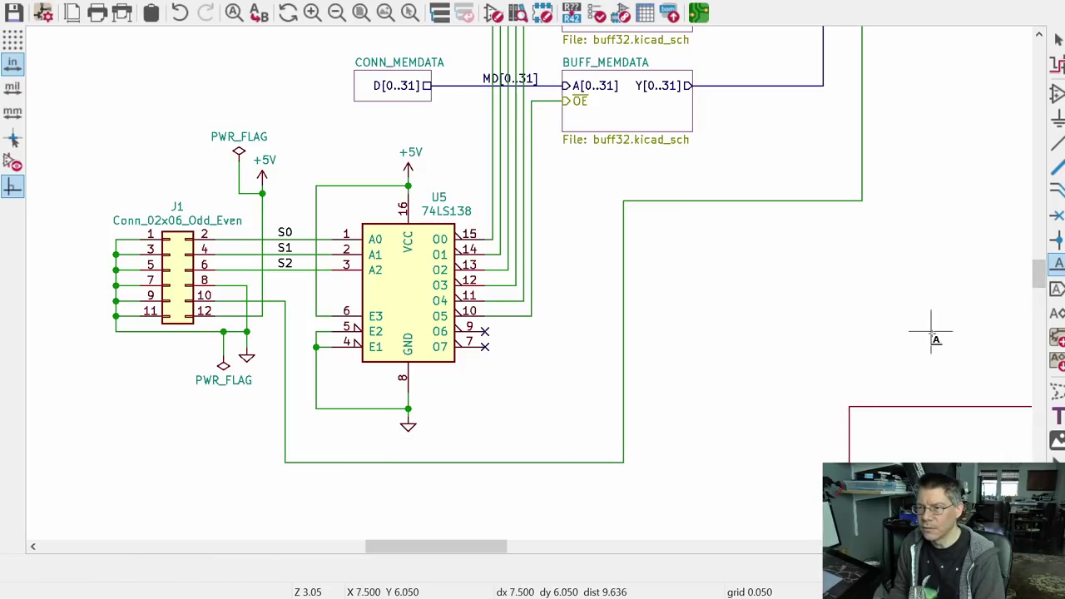
left_click(370, 462)
type("CLK")
key("Return")
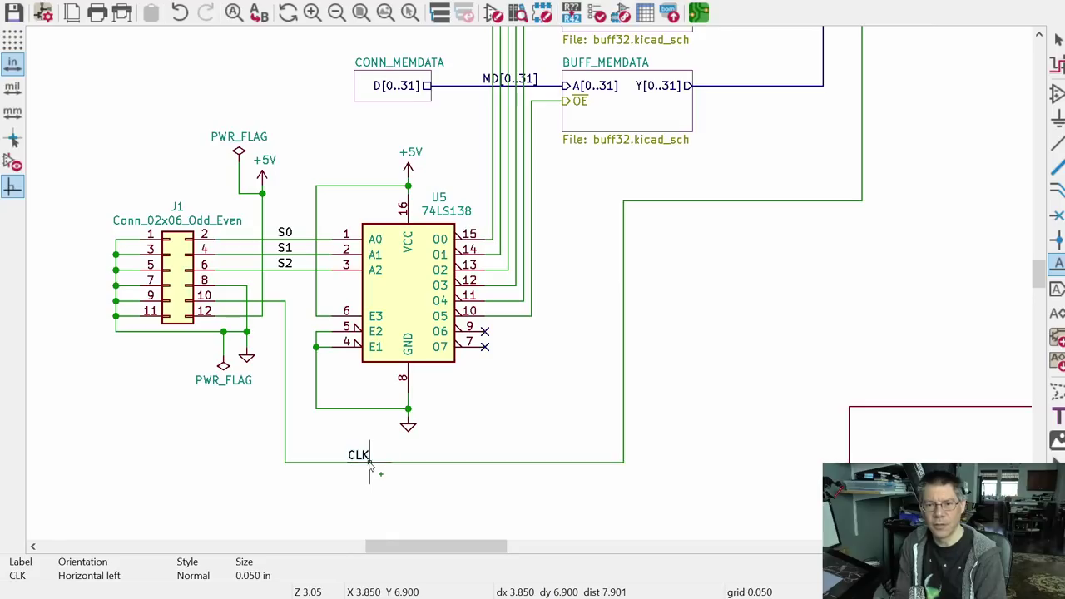
Step: Add the active-low net label ~SEL0 to the wire entering the OE pin of BUFF_PC
scroll(511, 258, "up", 5)
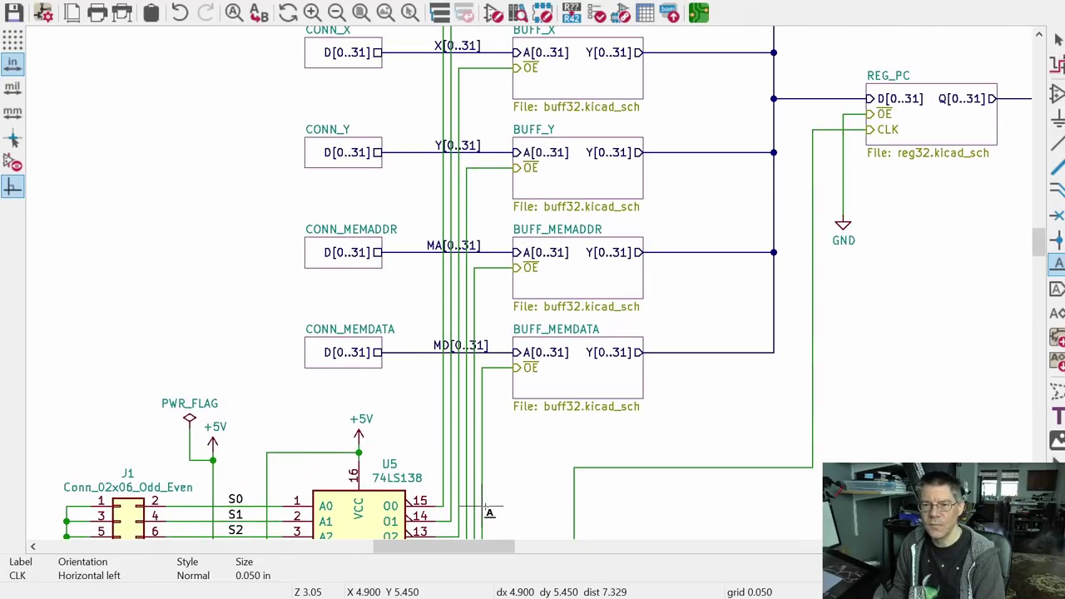
scroll(527, 190, "up", 5)
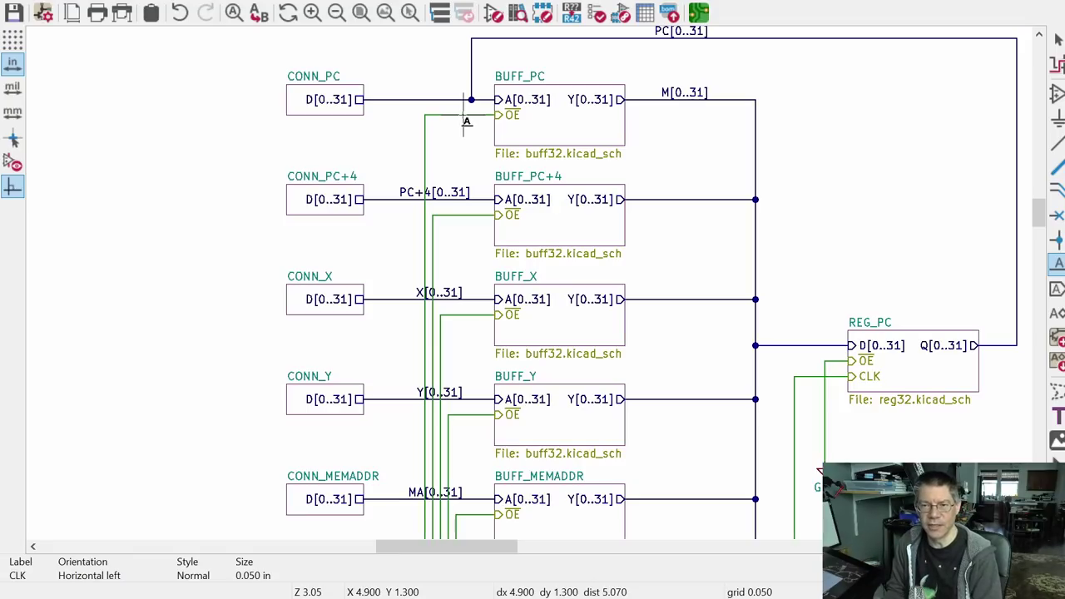
left_click(480, 120)
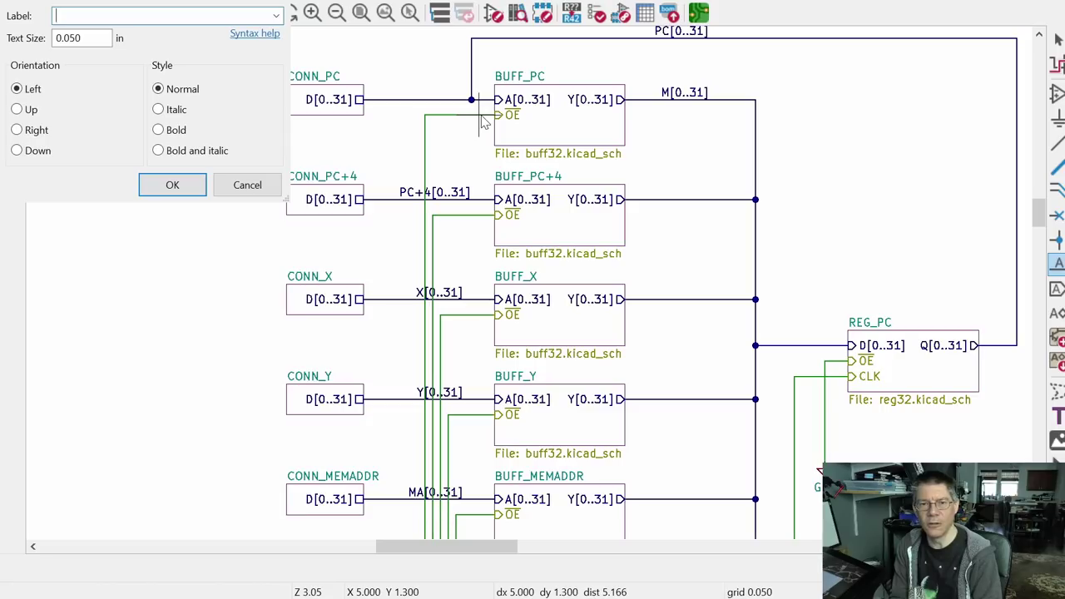
type("~SEL")
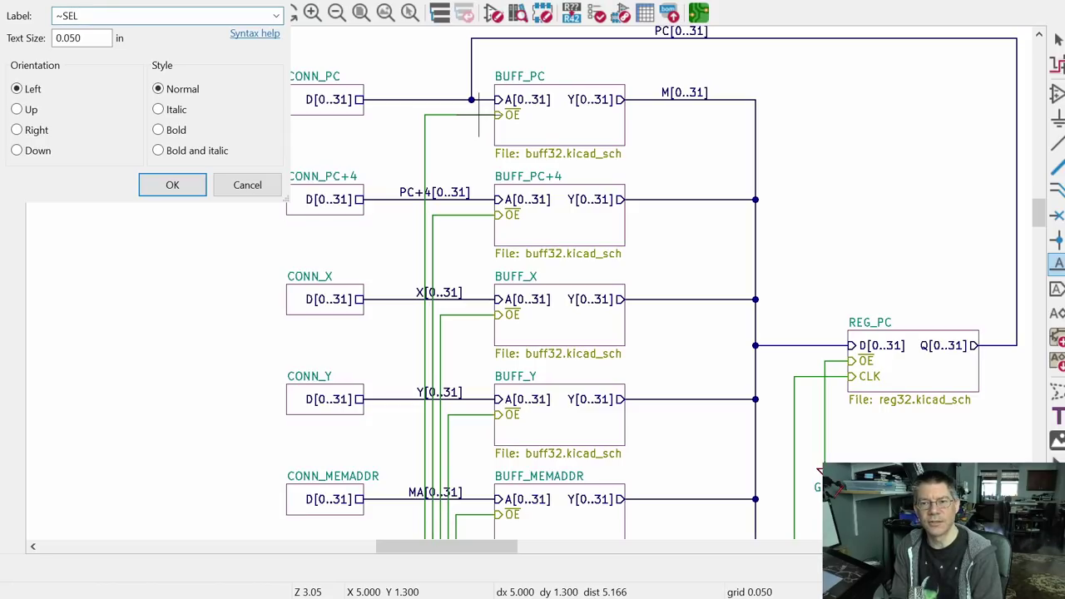
type("0")
key("Return")
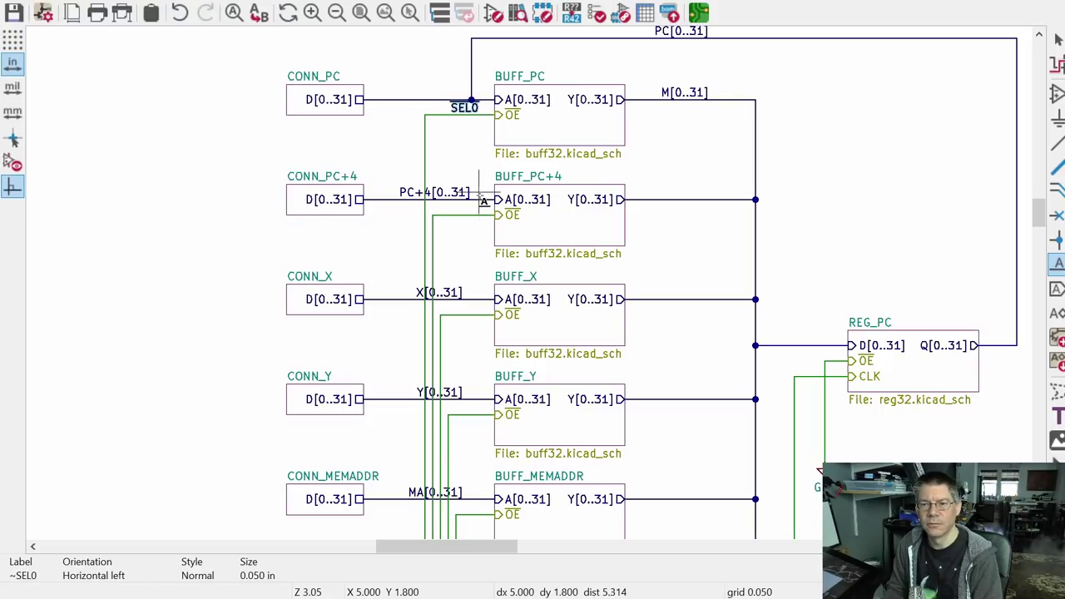
Step: Add the active-low net label ~SEL1 to the wire entering the OE pin of BUFF_PC+4
scroll(473, 108, "up", 8)
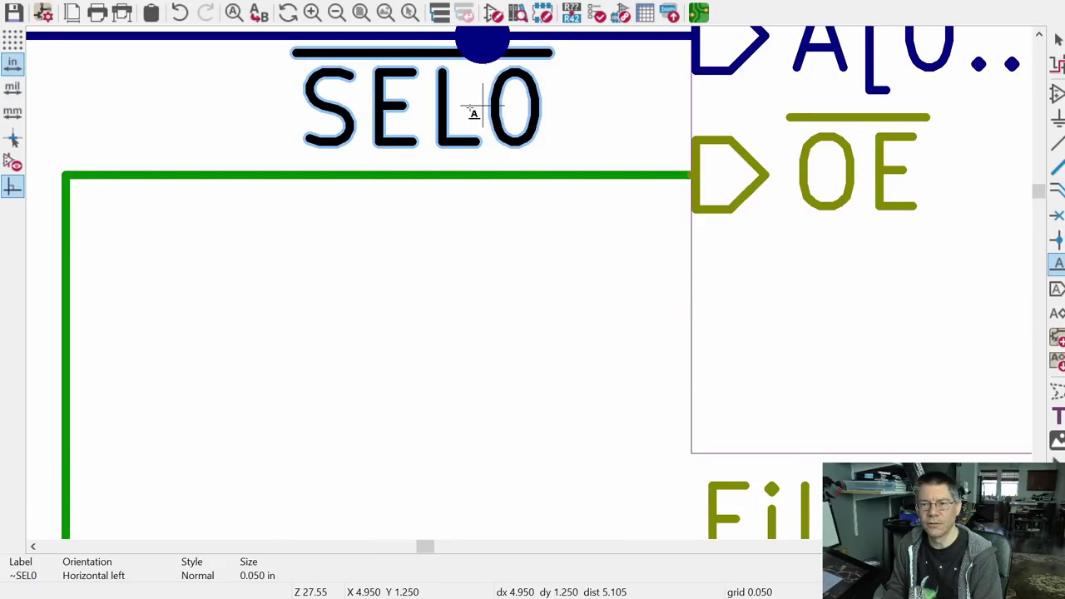
scroll(473, 108, "down", 5)
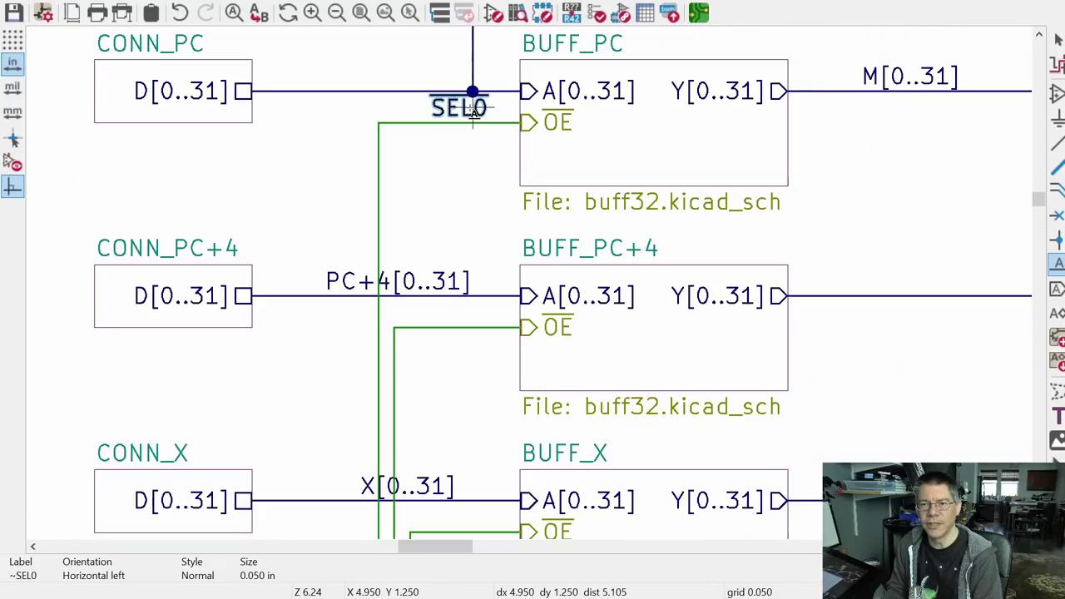
left_click(472, 328)
type("~SEL")
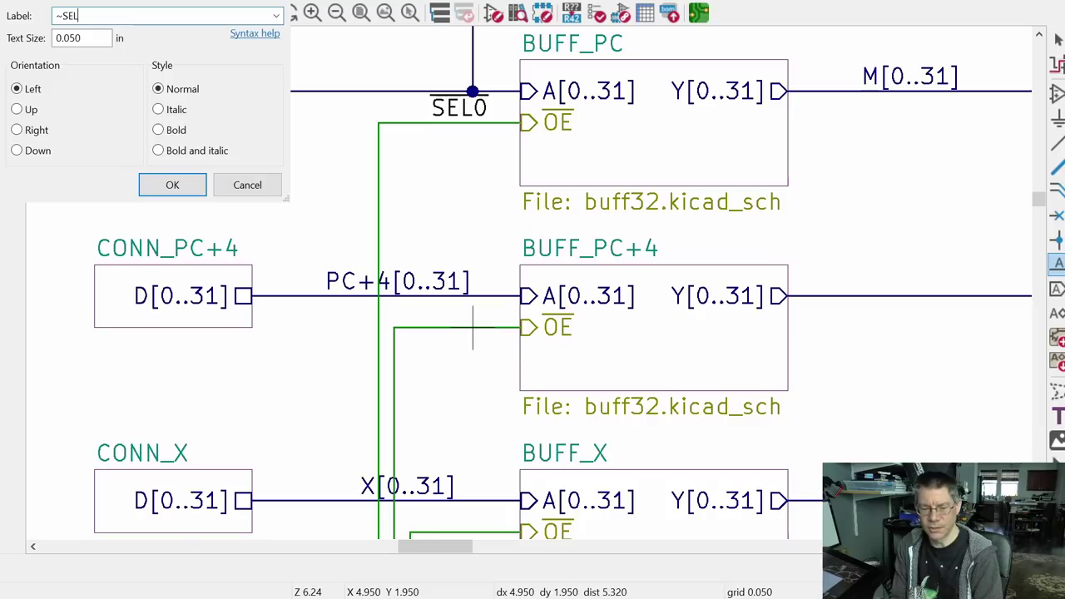
type("1")
key("Return")
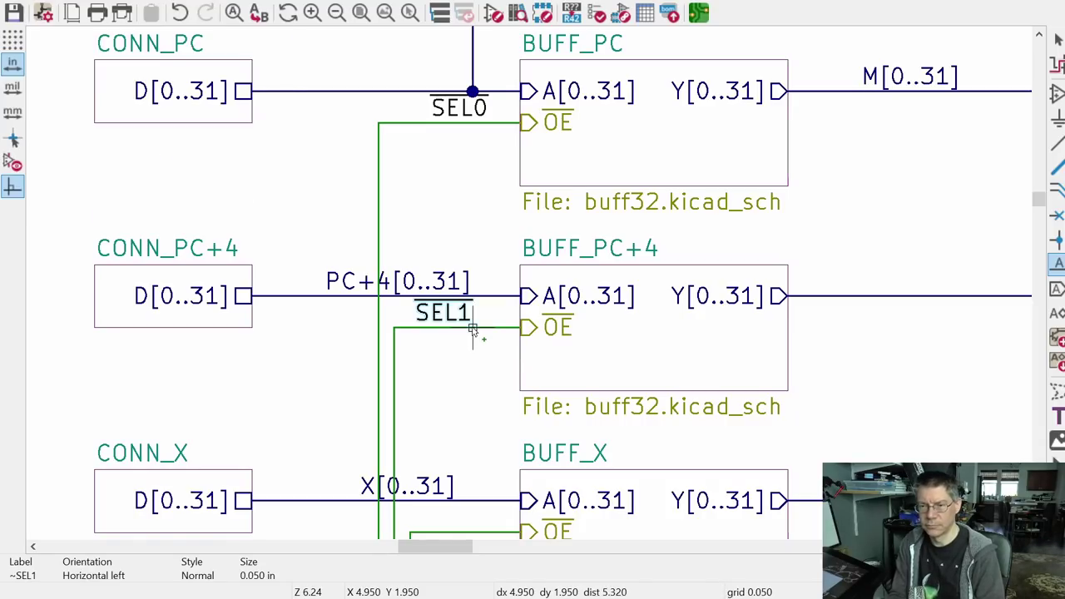
left_click(487, 329)
Step: Add the active-low net label ~SEL2 to the wire entering the OE pin of BUFF_X
scroll(486, 328, "down", 3)
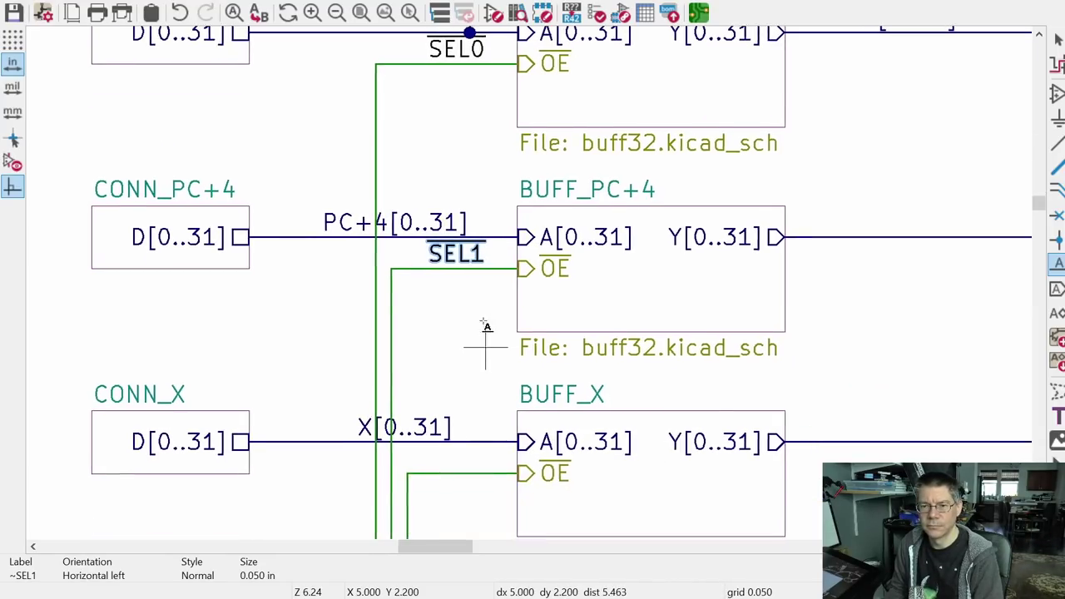
left_click(503, 404)
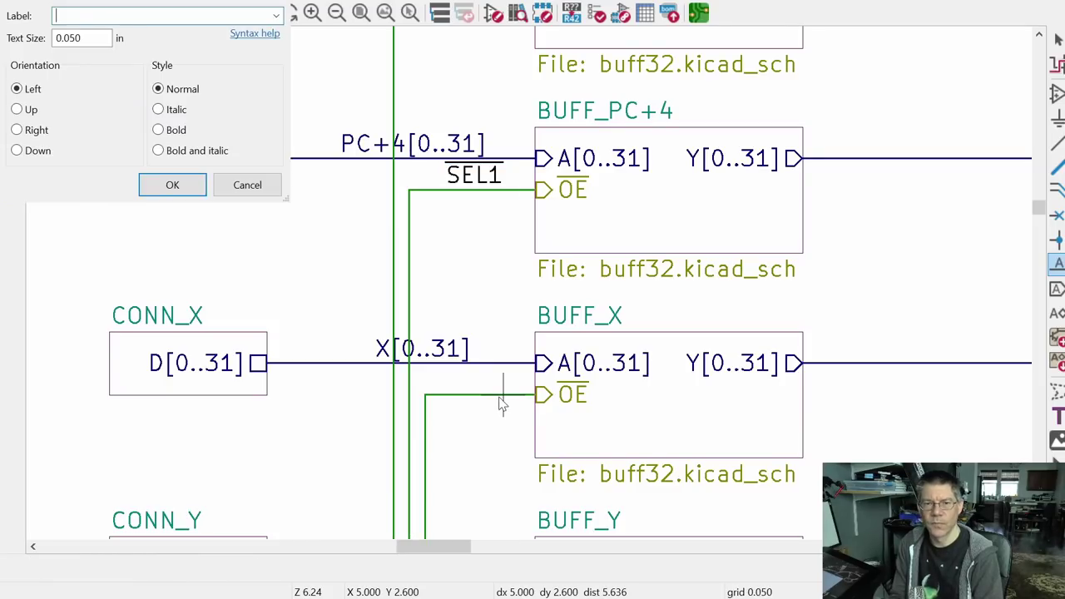
type("~SEL2")
key("Return")
left_click(503, 397)
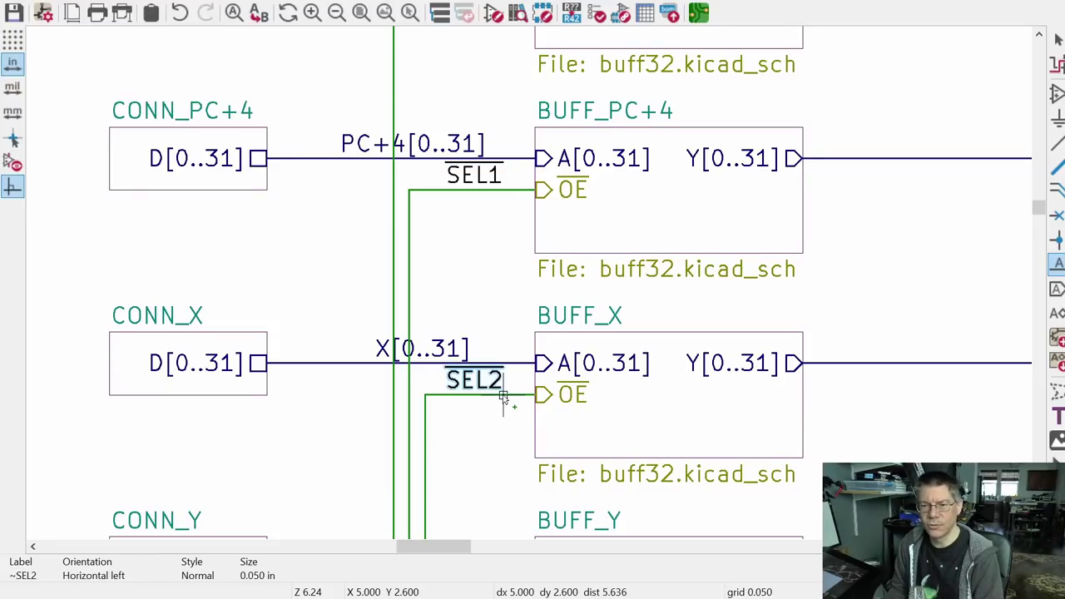
Step: Add the active-low net label ~SEL3 to the wire entering the OE pin of BUFF_Y
scroll(500, 375, "down", 5)
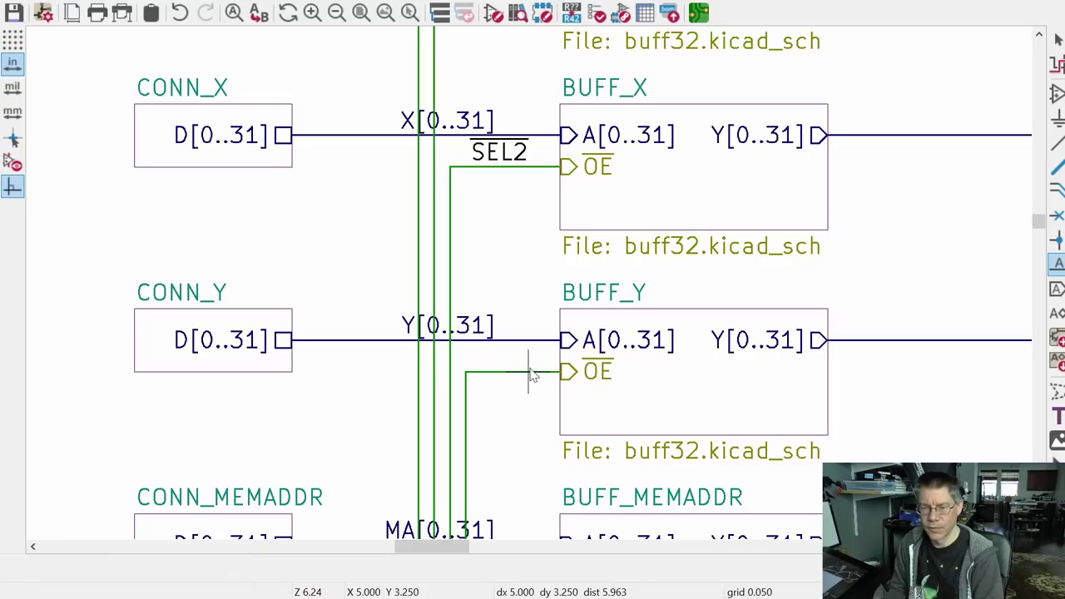
left_click(529, 372)
type("~SEL3")
key("Return")
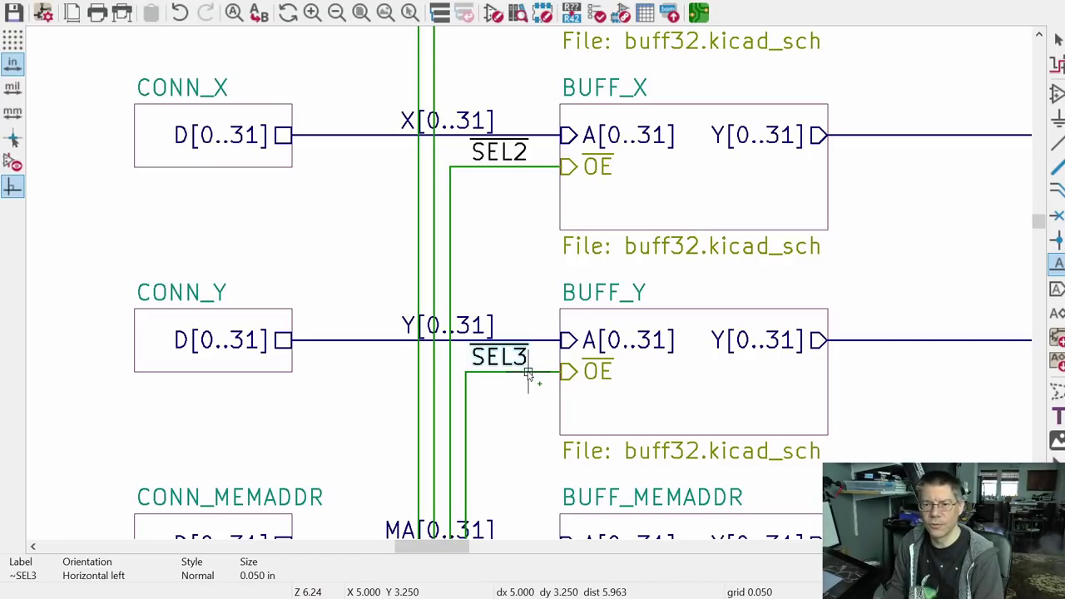
left_click(527, 375)
Step: Add the active-low net label ~SEL4 to the wire entering the OE pin of BUFF_MEMADDR
scroll(527, 422, "down", 5)
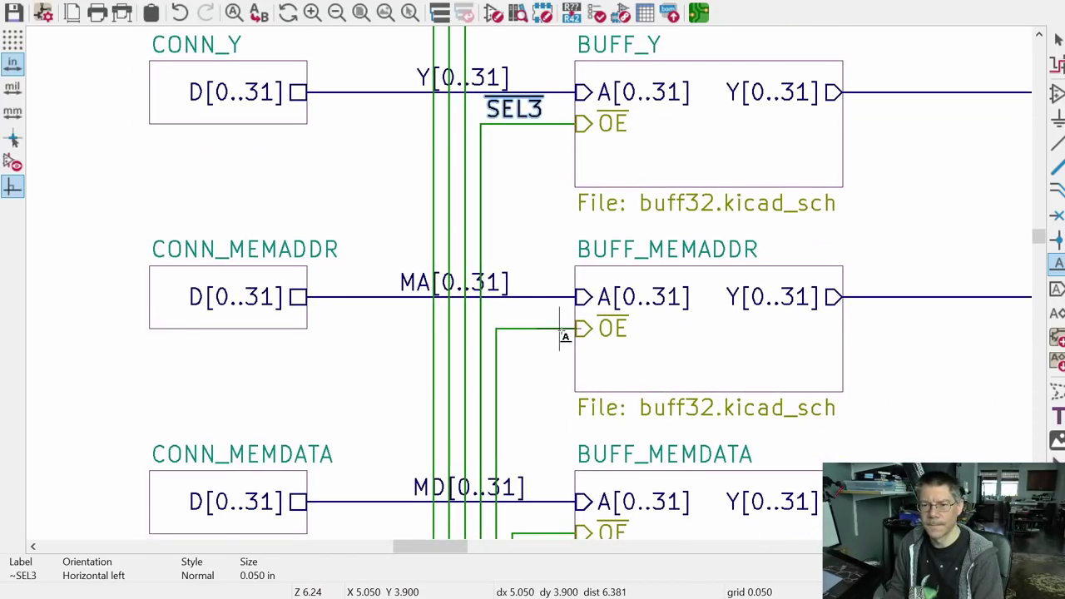
key("Escape")
type("l")
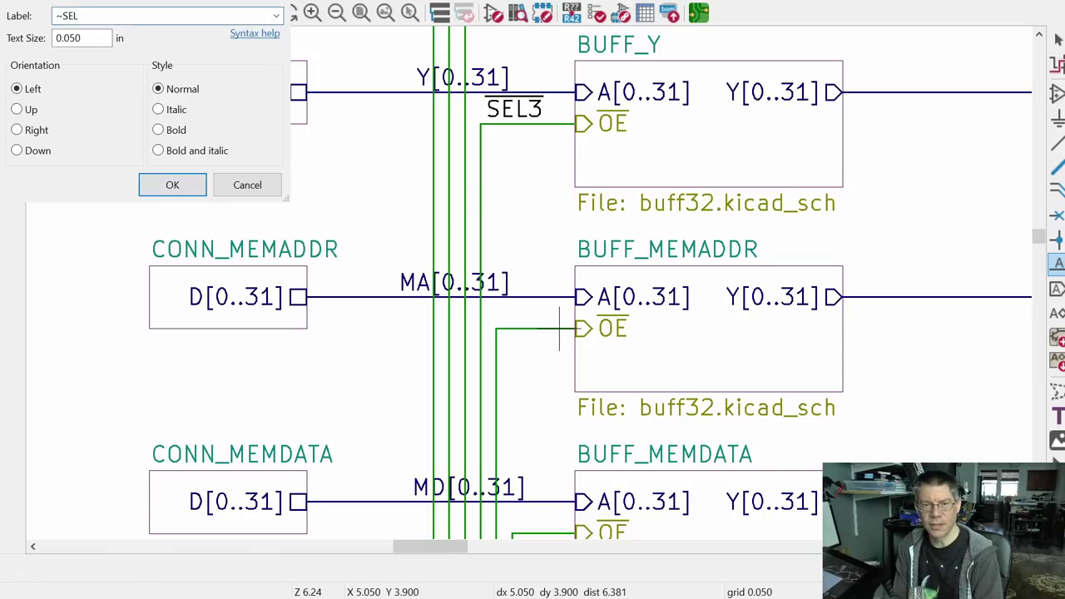
type("4")
key("Return")
left_click(559, 331)
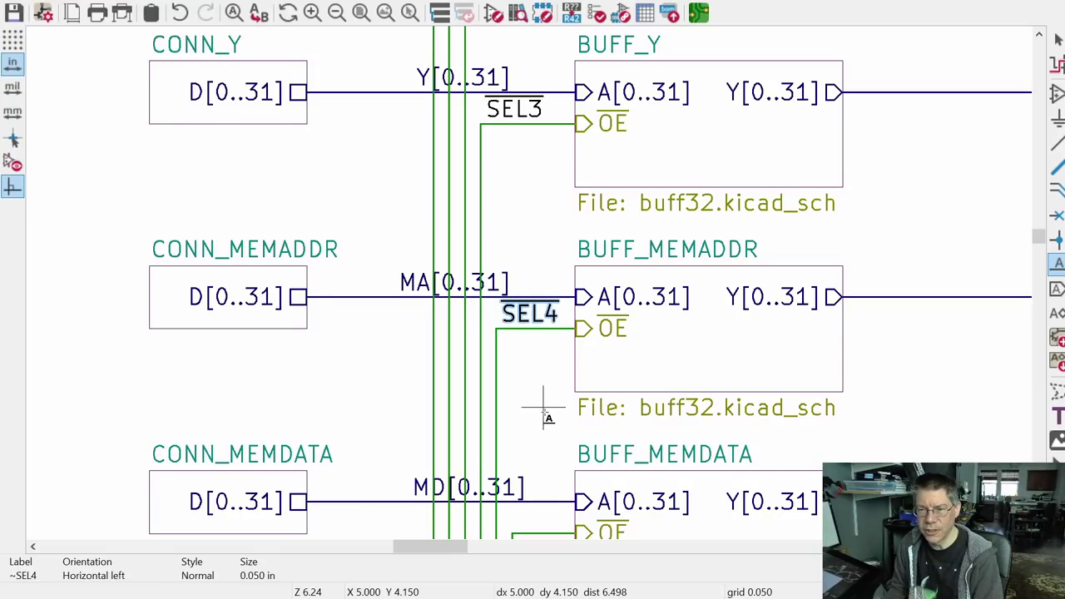
Step: Add the active-low net label ~SEL5 to the wire entering the OE pin of BUFF_MEMDATA
scroll(547, 416, "down", 2)
left_click(563, 378)
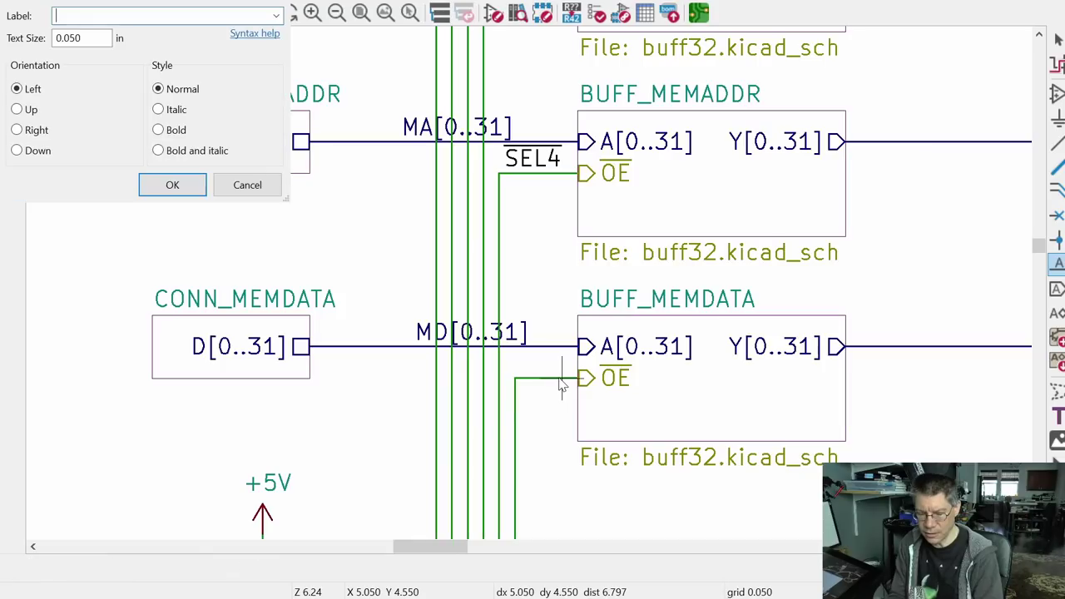
type("~SEL5")
key("Return")
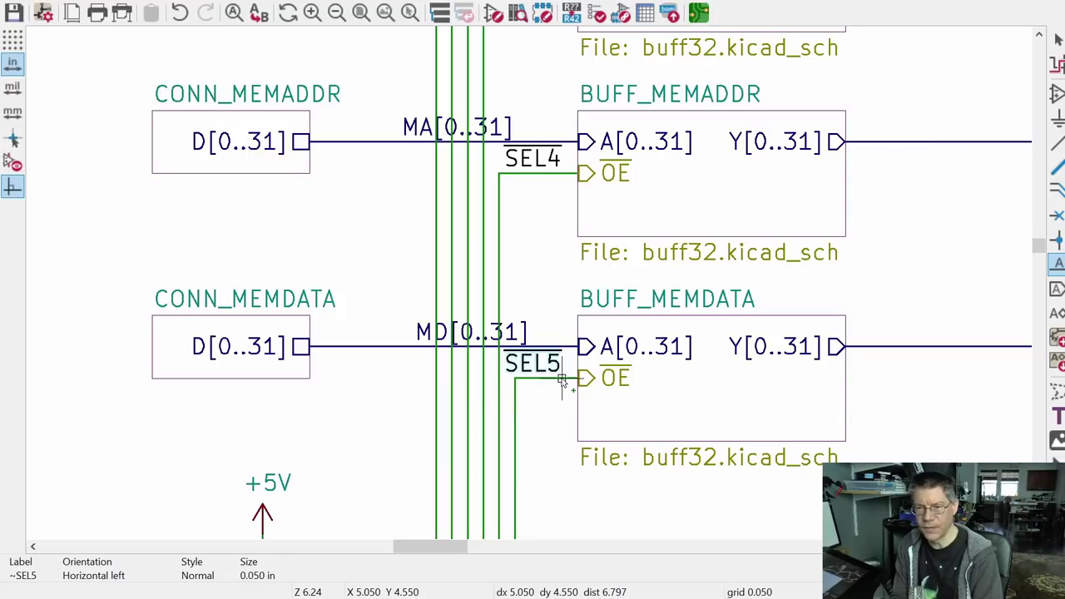
left_click(562, 378)
Step: Save the labelled schematic and review the whole top-level sheet
scroll(724, 305, "down", 8)
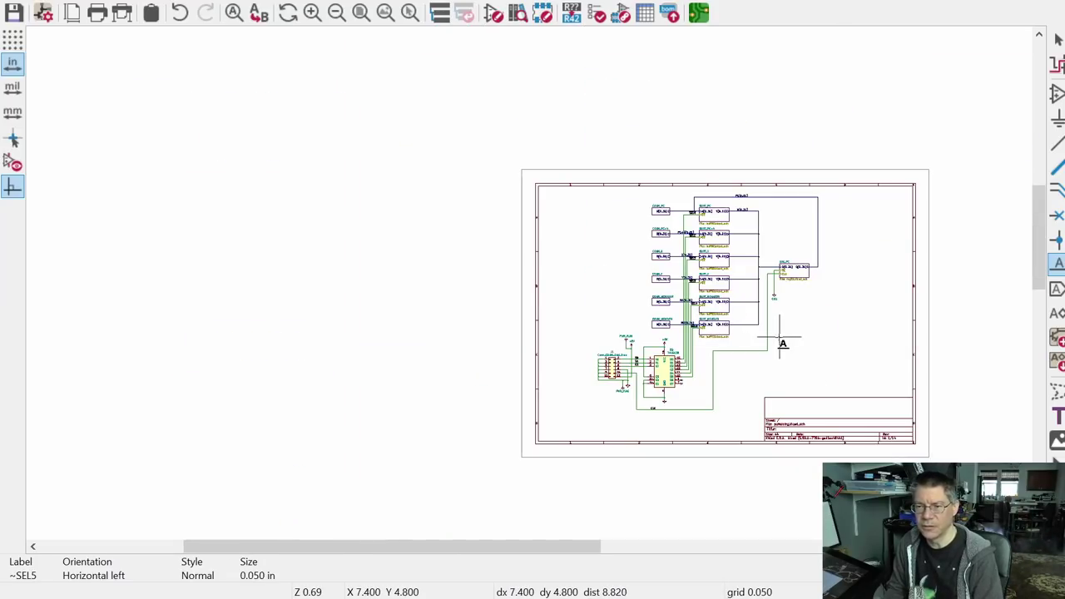
key("ctrl+s")
scroll(744, 301, "up", 8)
scroll(737, 302, "down", 8)
scroll(737, 302, "up", 8)
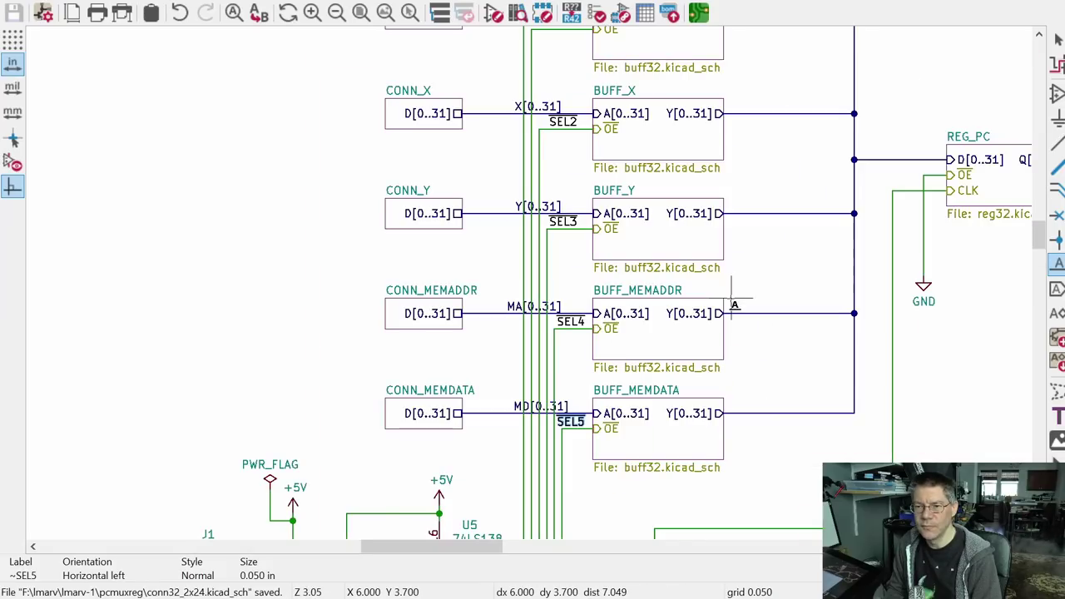
middle_click_drag(598, 381, 388, 442)
scroll(388, 442, "down", 4)
middle_click_drag(432, 409, 489, 312)
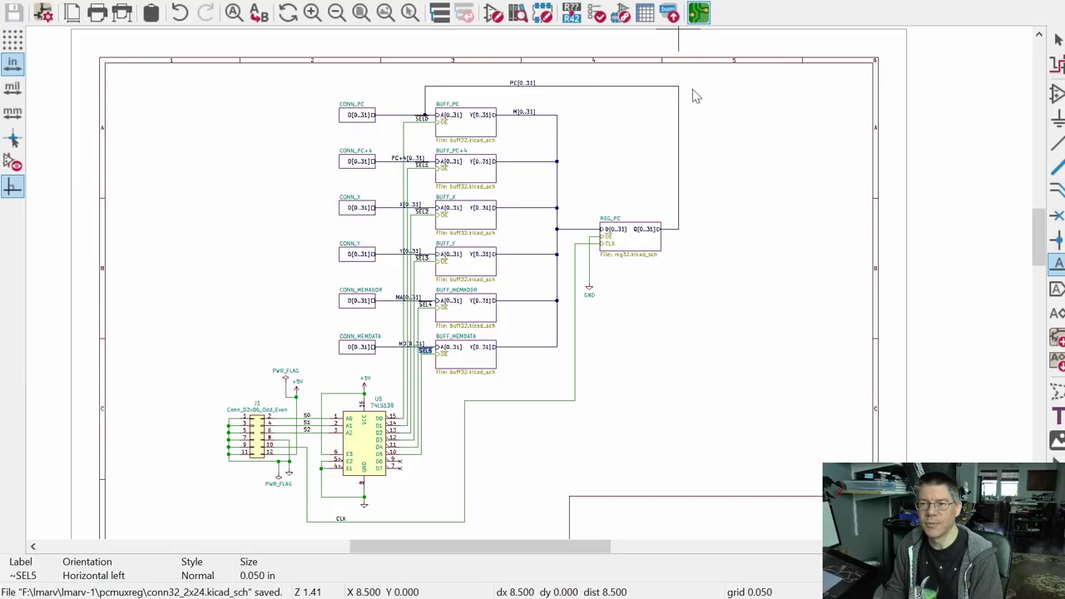
Step: Open the footprint assignments and give J1 the PinHeader_2x06_P2.54mm_Vertical footprint from the Connector_PinHeader_2.54mm library
left_click(620, 157)
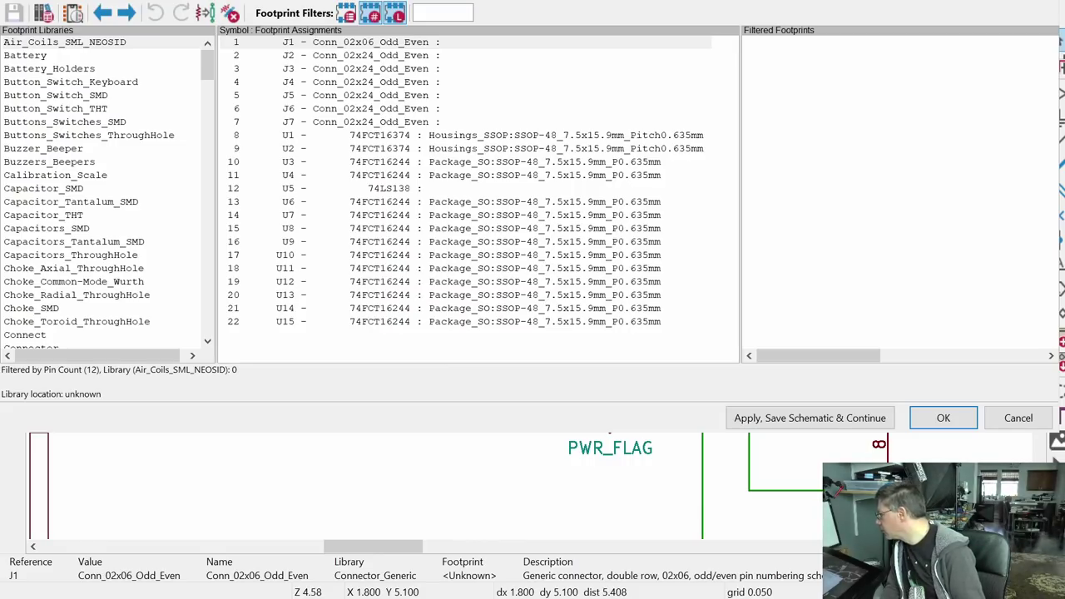
left_click(371, 43)
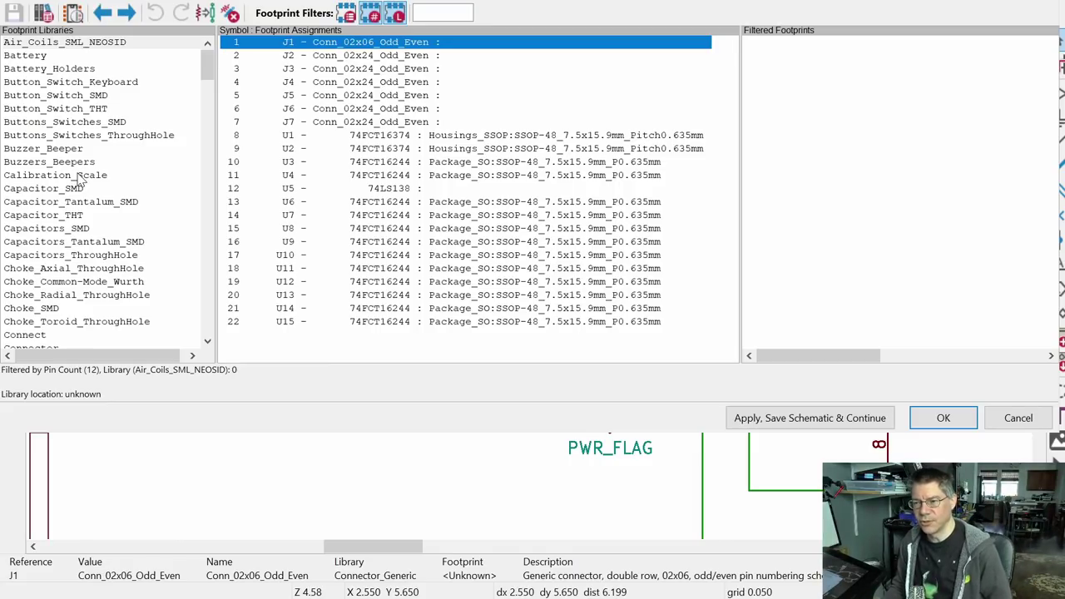
scroll(79, 181, "down", 6)
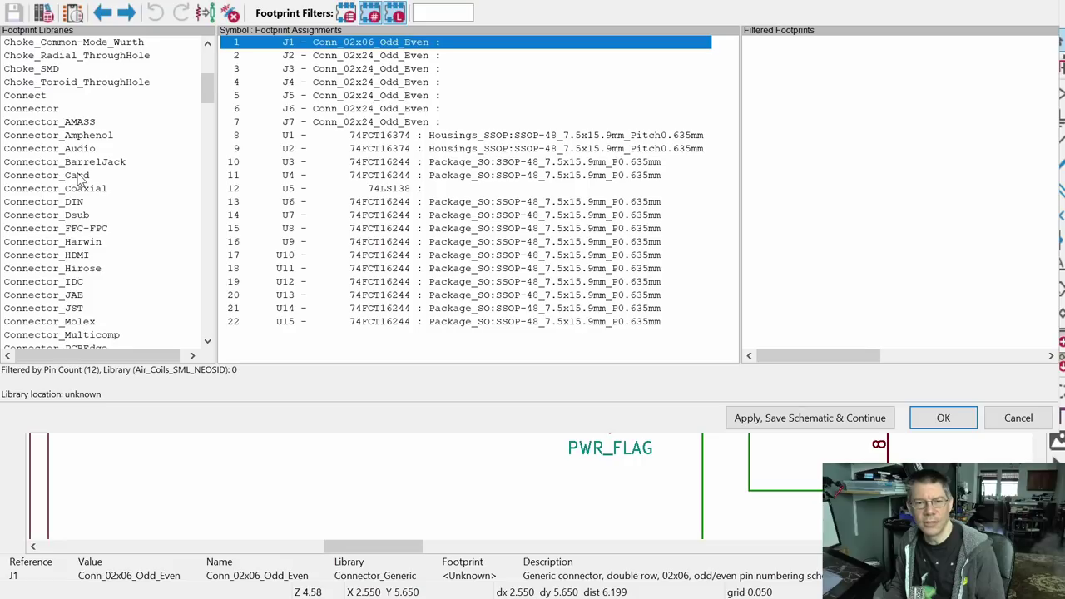
scroll(81, 256, "down", 5)
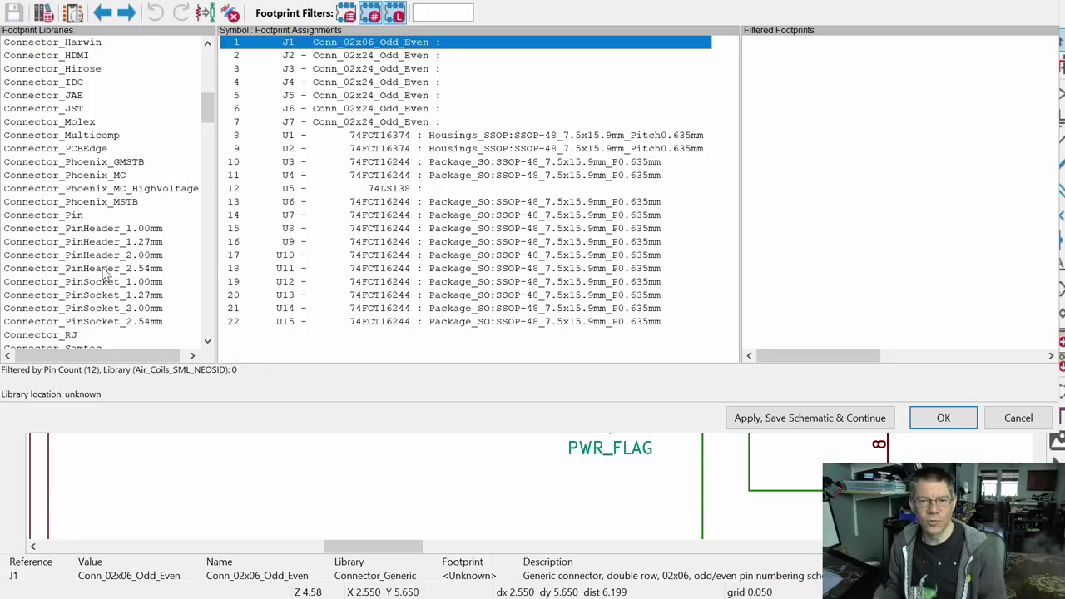
left_click(104, 269)
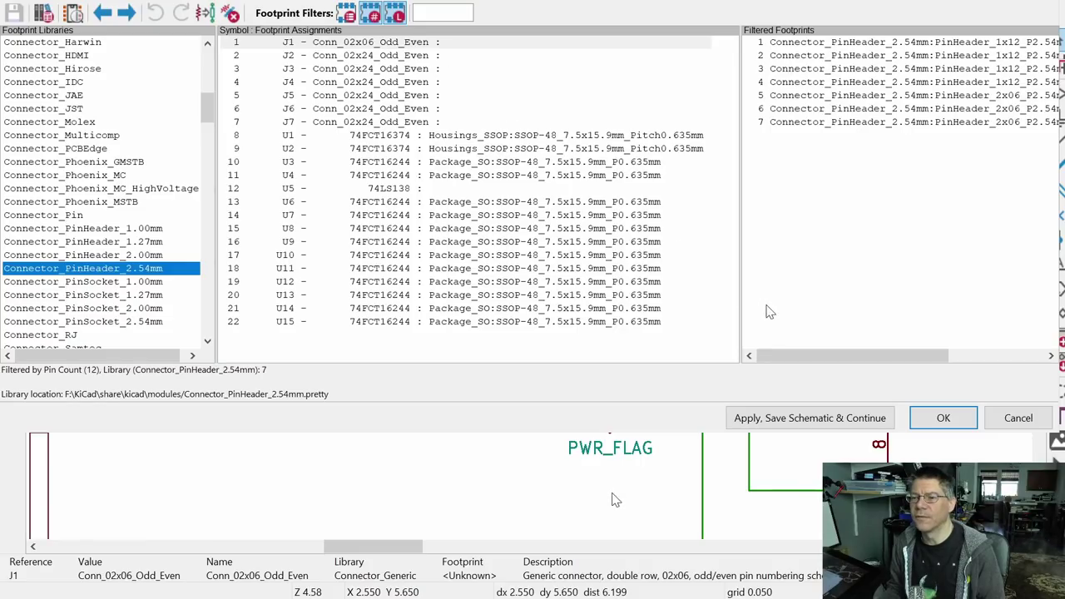
left_click_drag(837, 355, 931, 359)
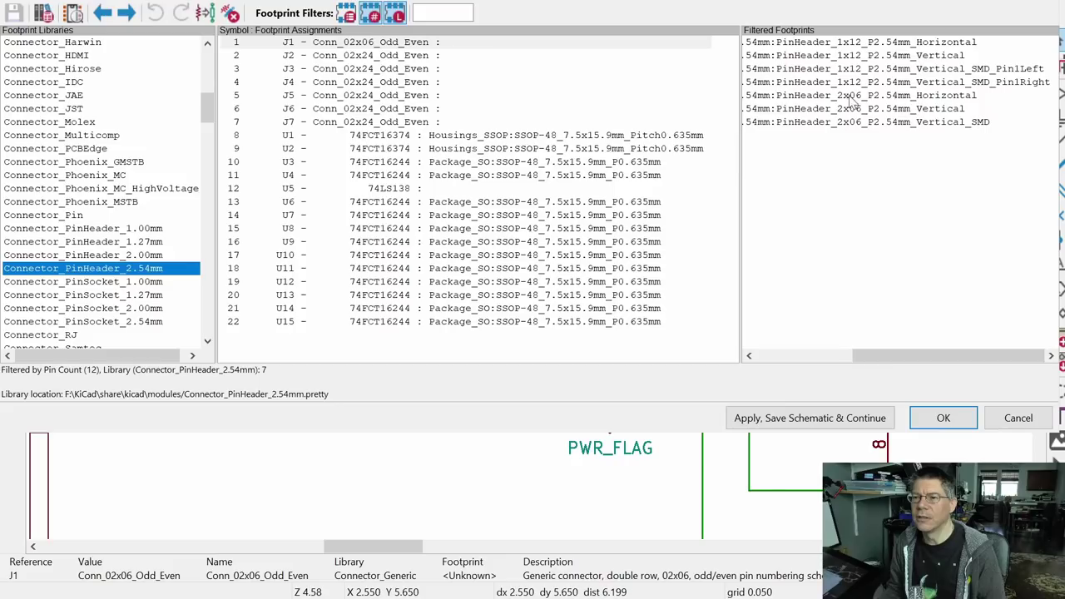
double_click(939, 113)
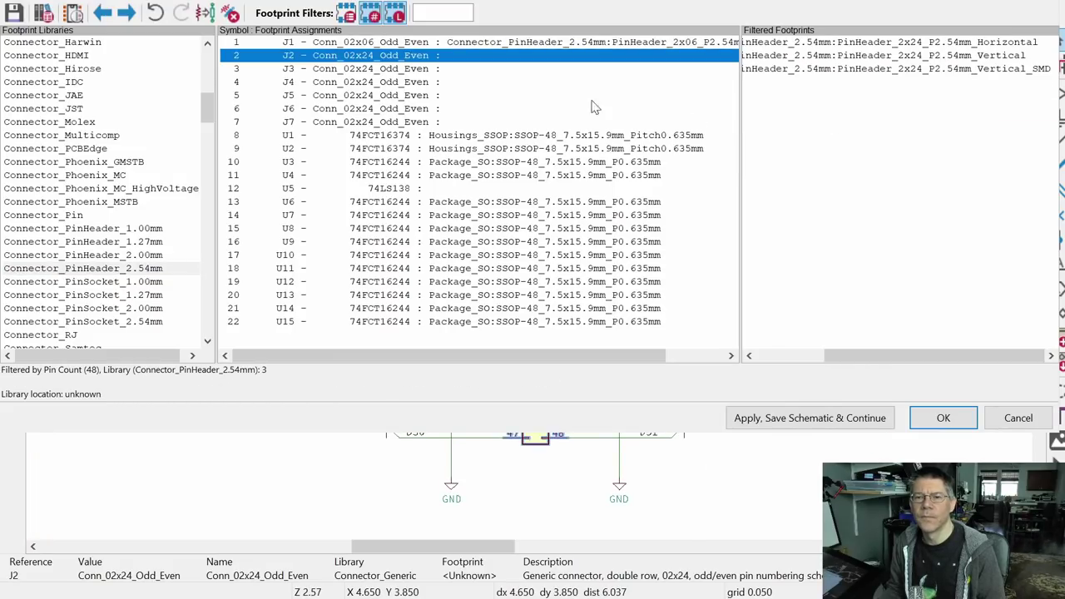
Step: Assign the PinHeader_2x24_P2.54mm_Vertical footprint to all connectors J1 through J7 at once
left_click(382, 121, "shift")
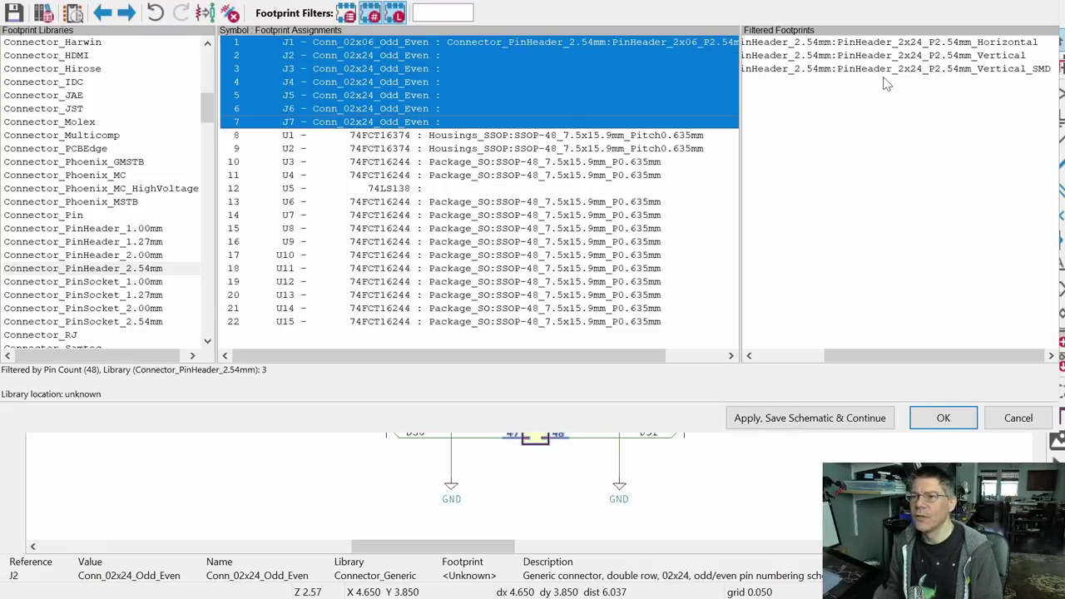
left_click(959, 59)
double_click(957, 58)
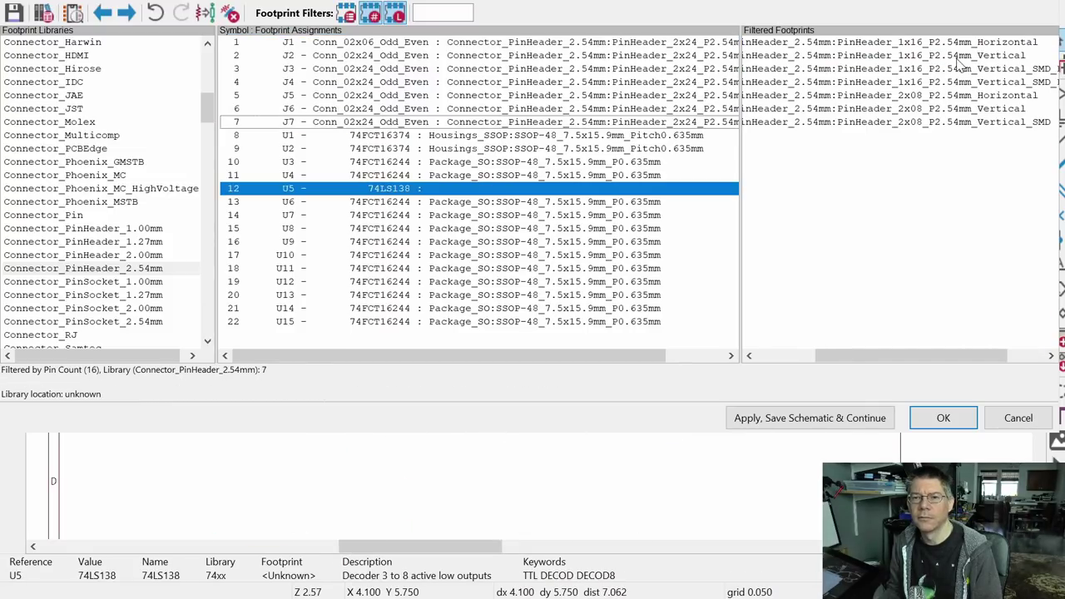
Step: Compare the footprint libraries assigned to the 74FCT16374 chips U1 and U2 with those of the 74FCT16244 chips U3 and U4
left_click(463, 136)
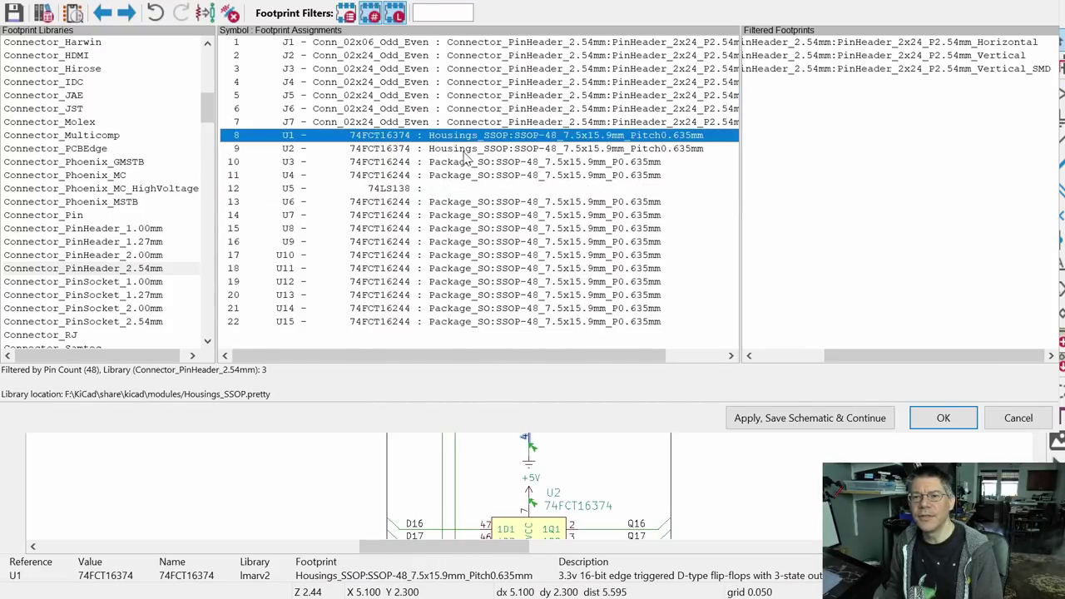
left_click(467, 151)
left_click(466, 137)
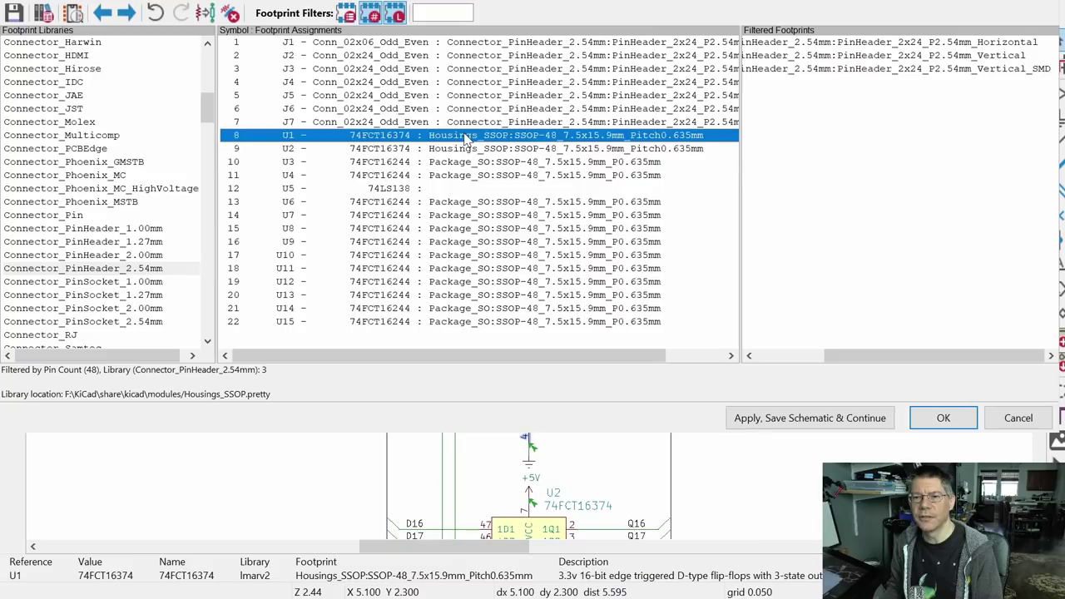
left_click(467, 153)
left_click(465, 165)
left_click(469, 176)
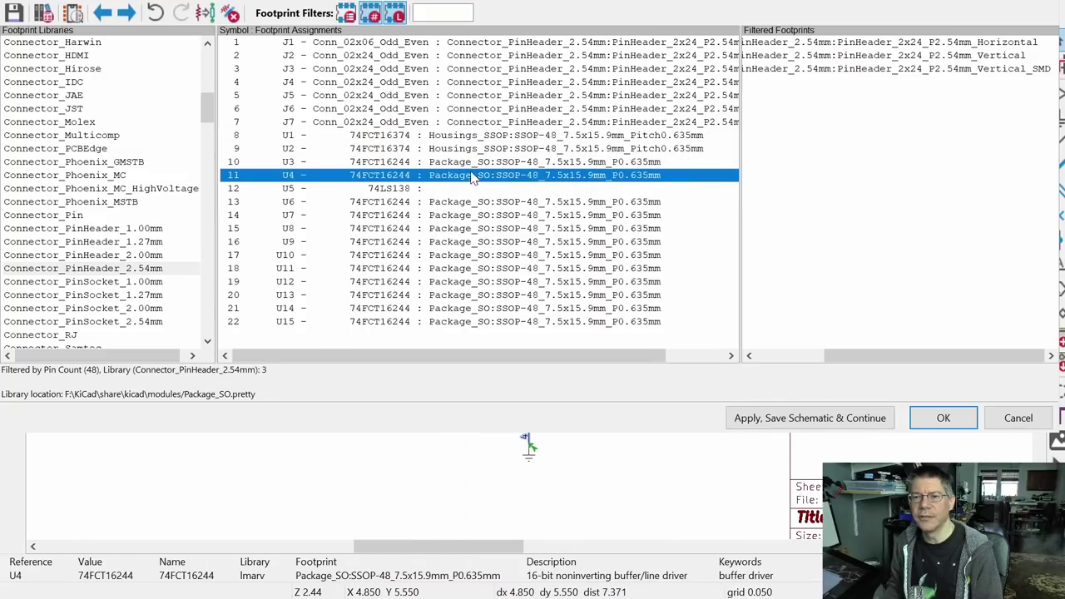
left_click(484, 136)
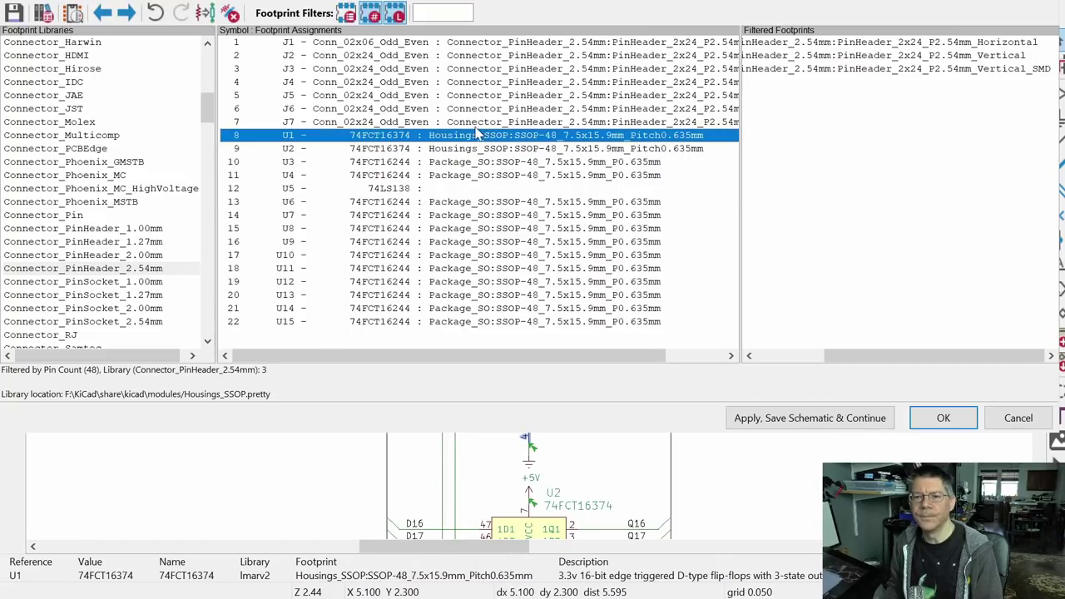
Step: Assign the SSOP-48_7.5x15.9mm_P0.635mm footprint from the Package_SO library to both 74FCT16374 chips, U1 and U2
left_click(478, 175)
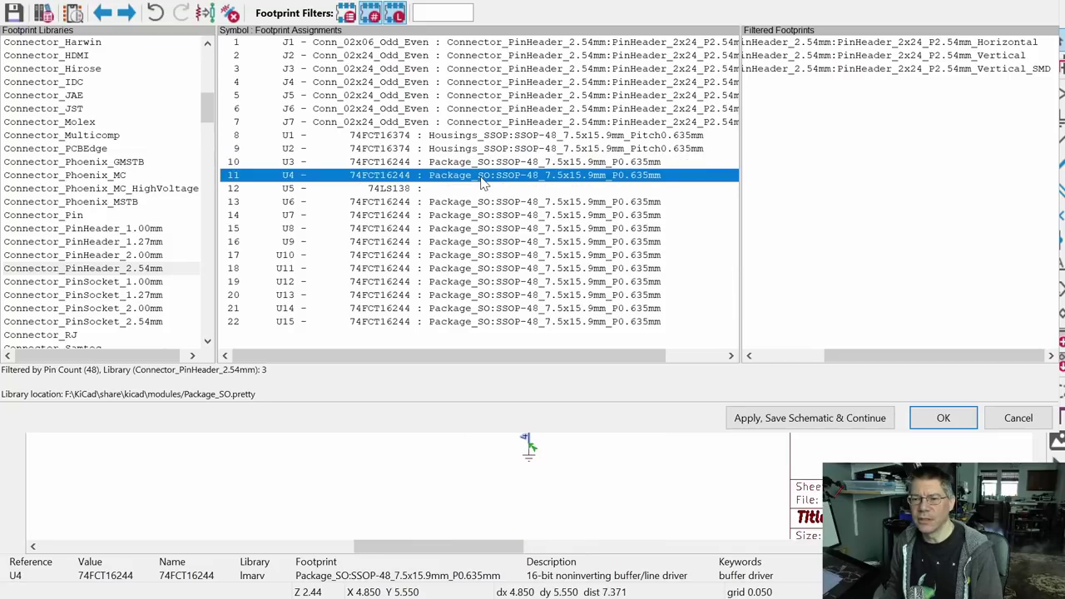
left_click(479, 165)
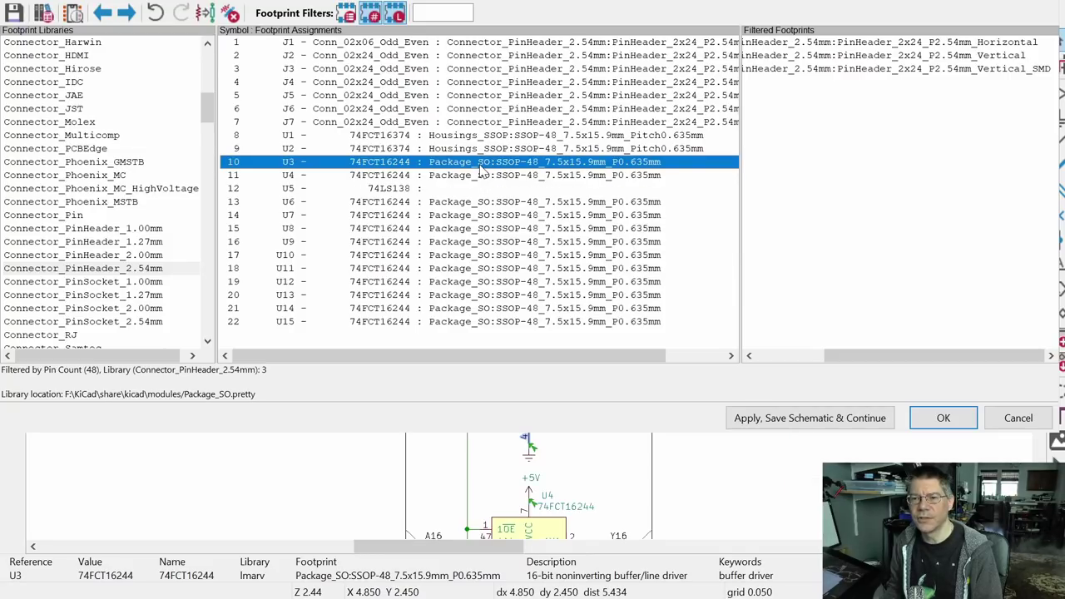
left_click(484, 150)
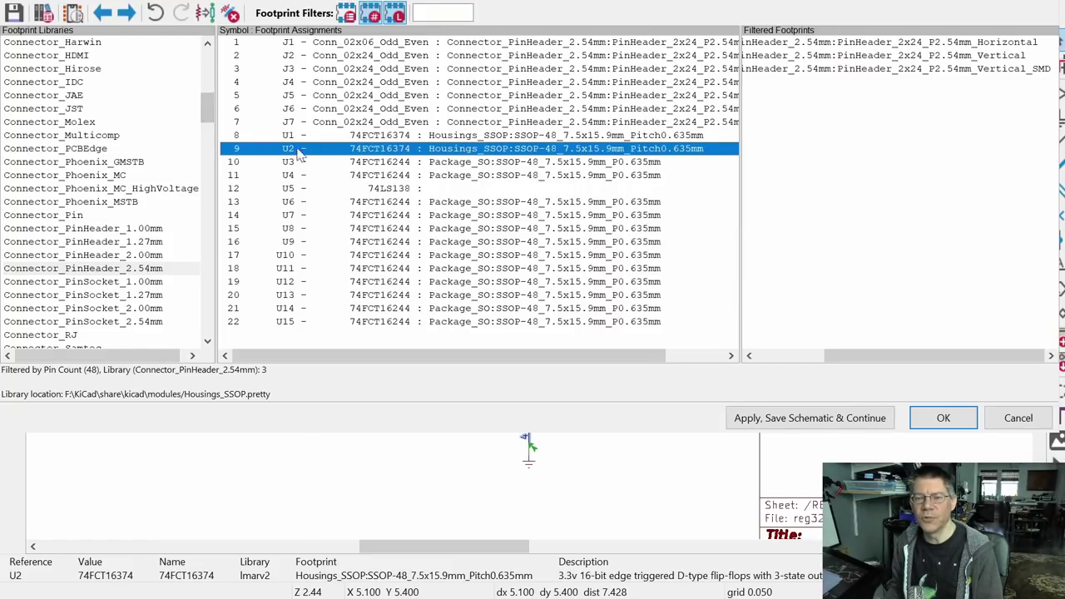
left_click_drag(207, 112, 199, 167)
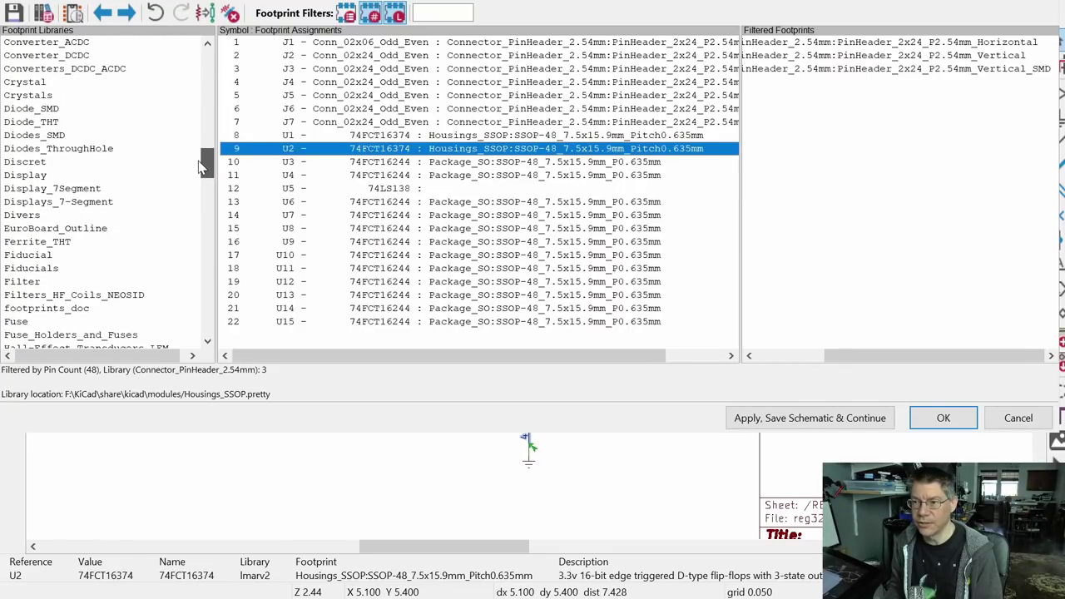
left_click_drag(200, 167, 204, 233)
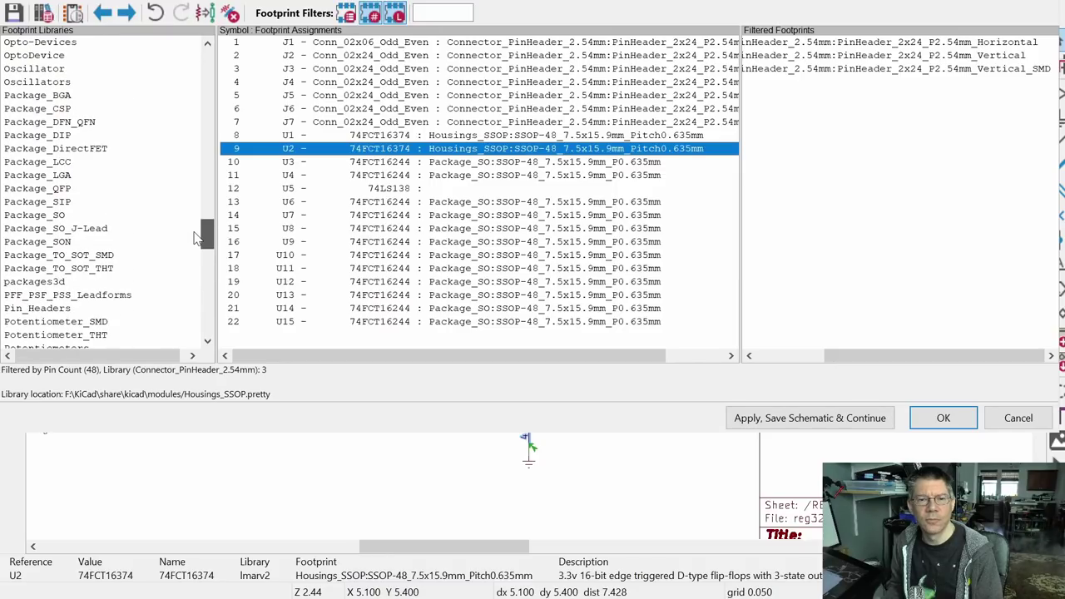
left_click(47, 217)
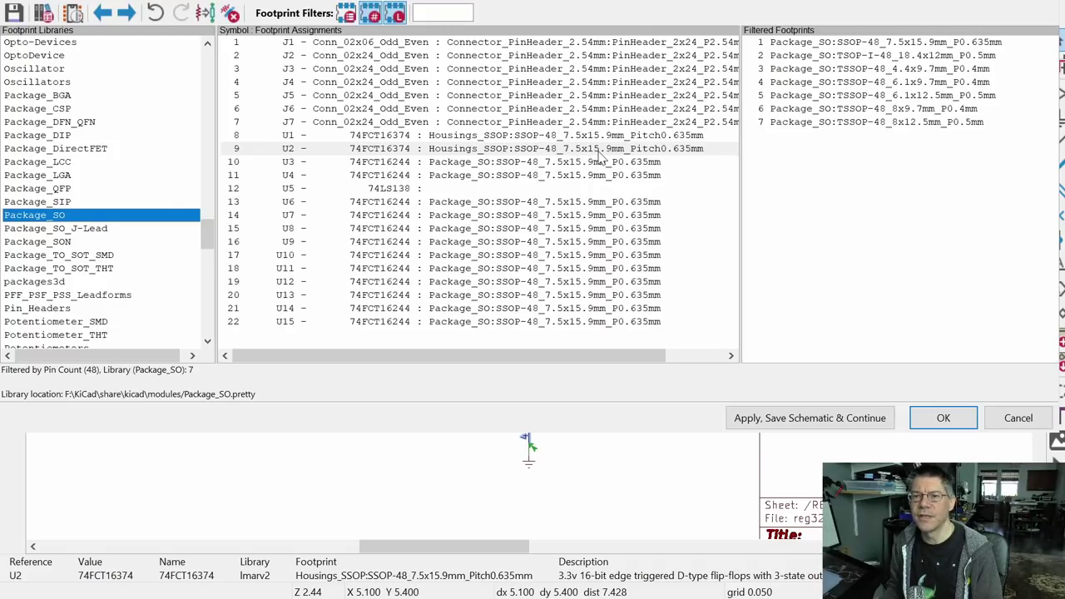
left_click(912, 46)
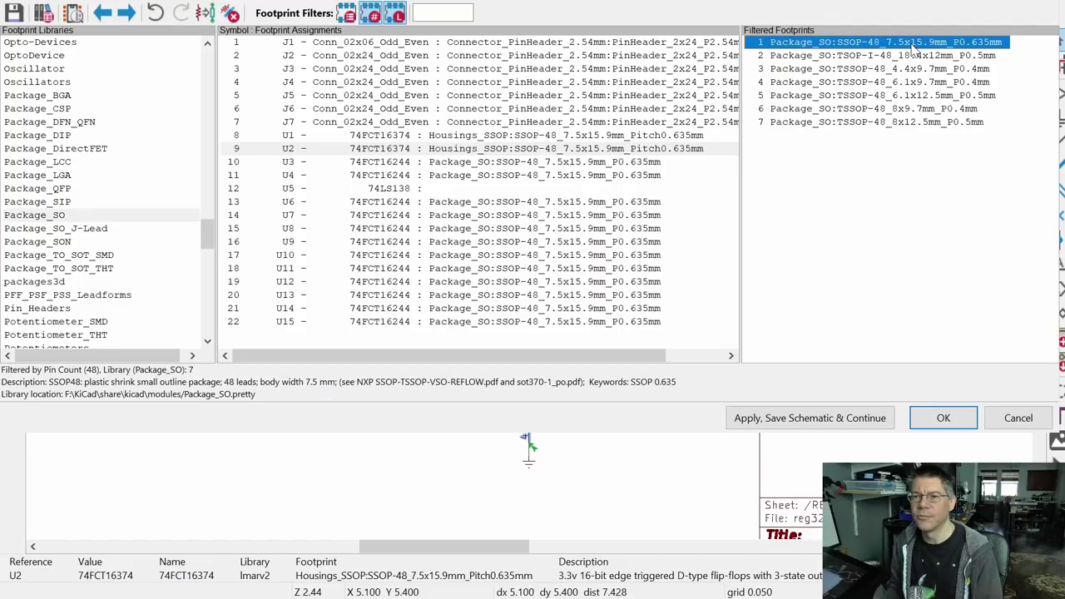
left_click(637, 136)
left_click(630, 150, "shift")
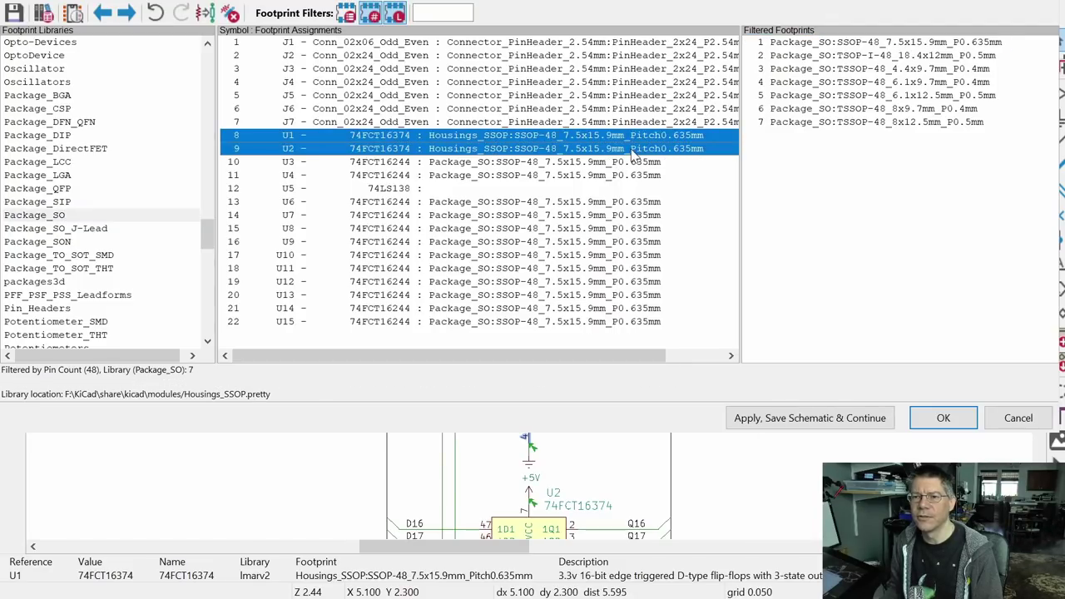
double_click(848, 41)
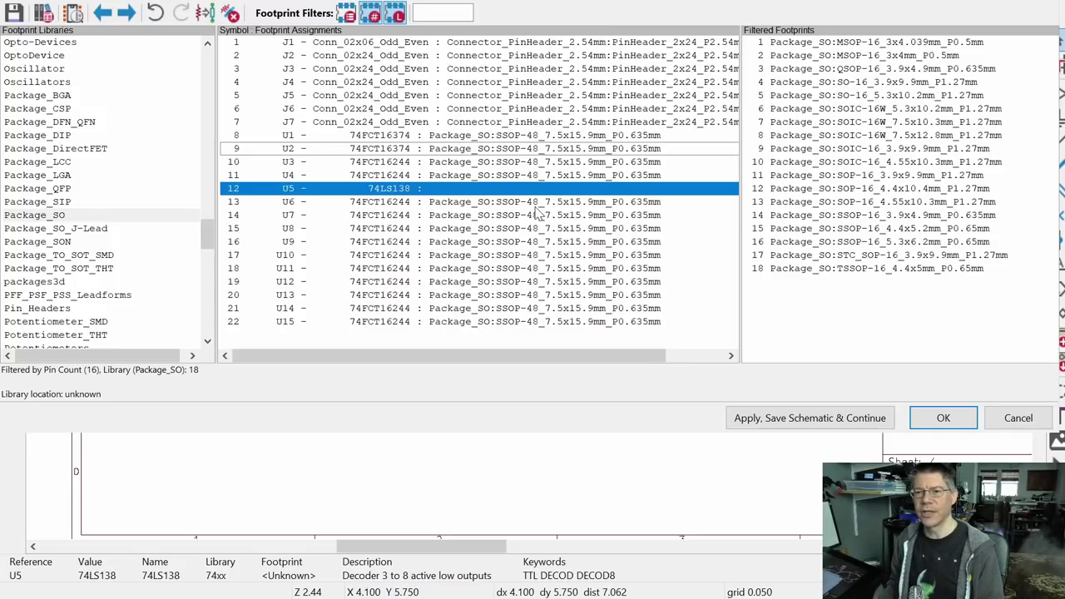
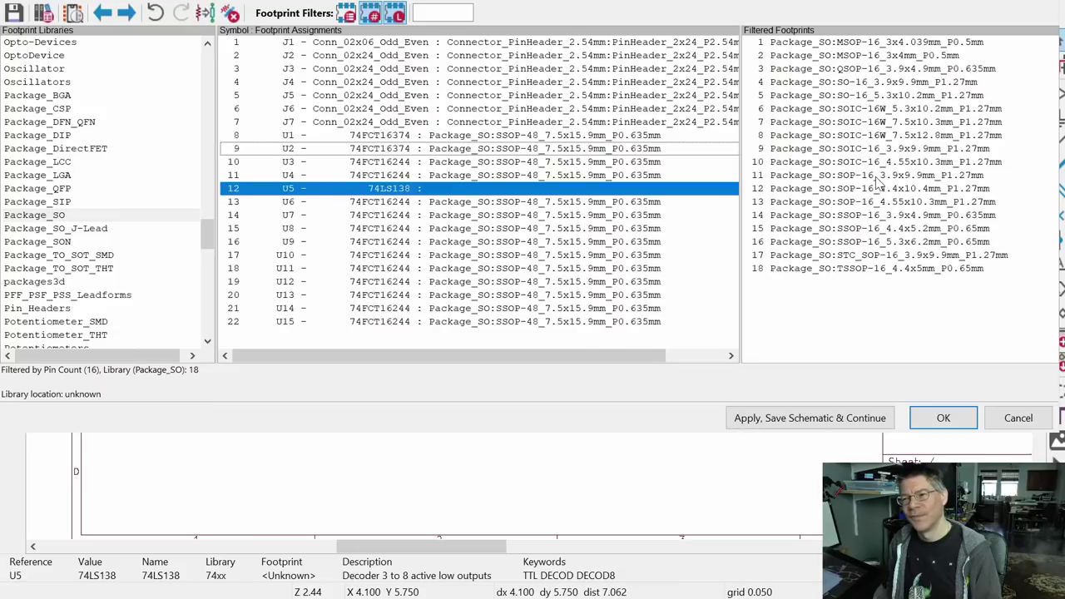
Step: Assign the Package_SO footprint SOP-16_3.9x9.9mm_P1.27mm to the 74LS138 decoder U5 and accept the footprint assignments
double_click(874, 176)
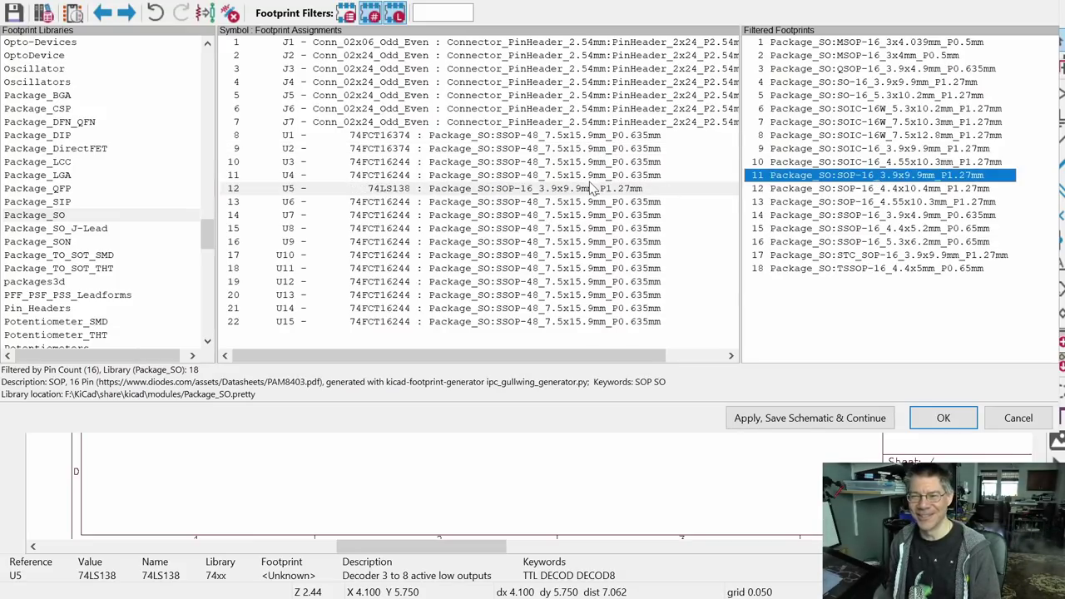
left_click(958, 418)
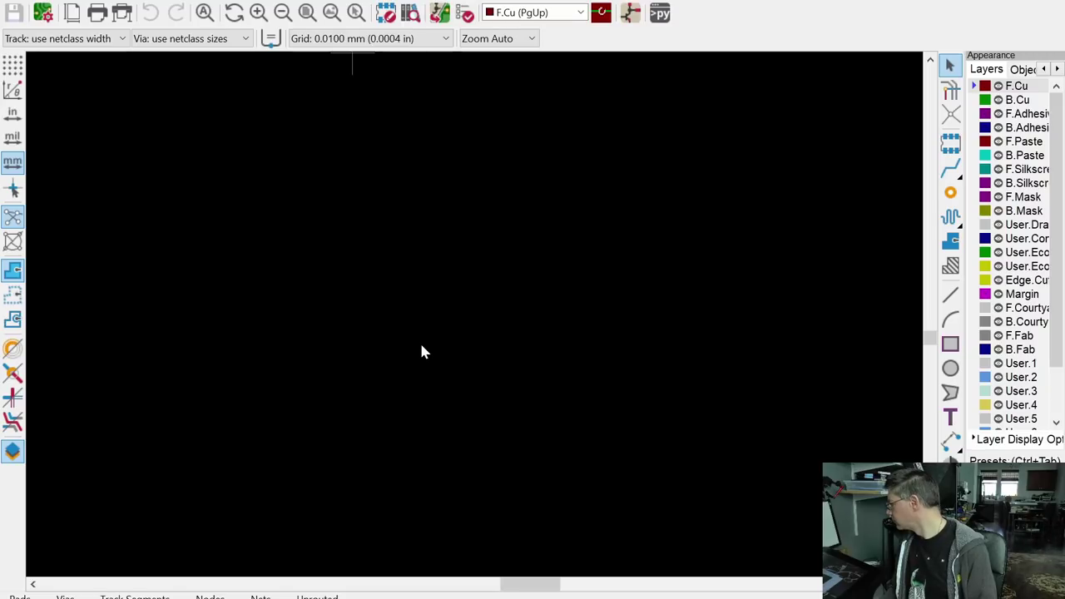
Step: Bring the schematic's footprints onto the empty PCB and place the whole group inside the drawing sheet, starting near its upper-left corner
key("ctrl+v")
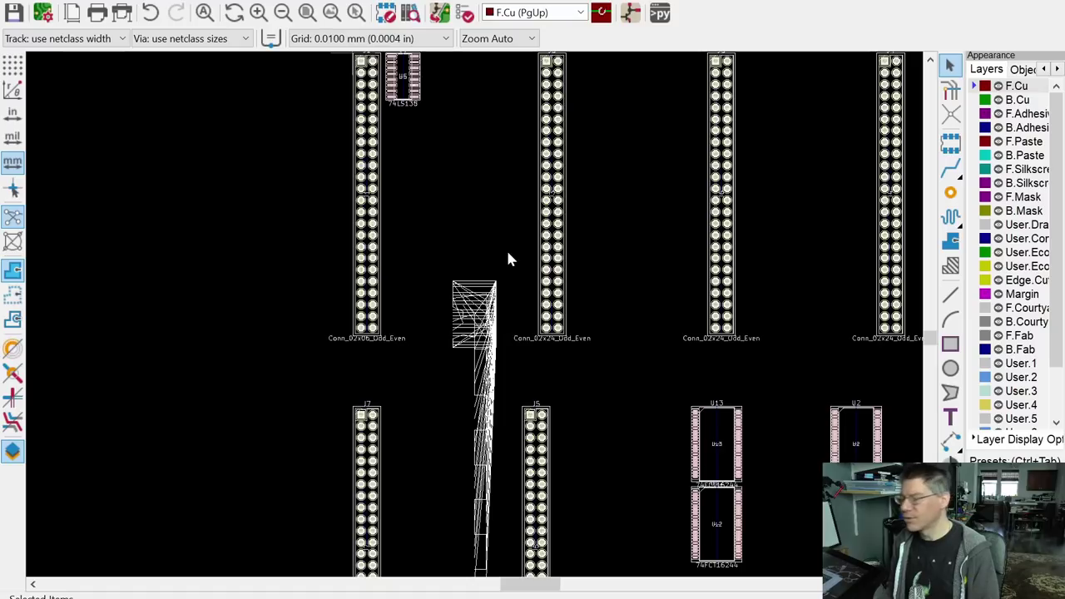
key("m")
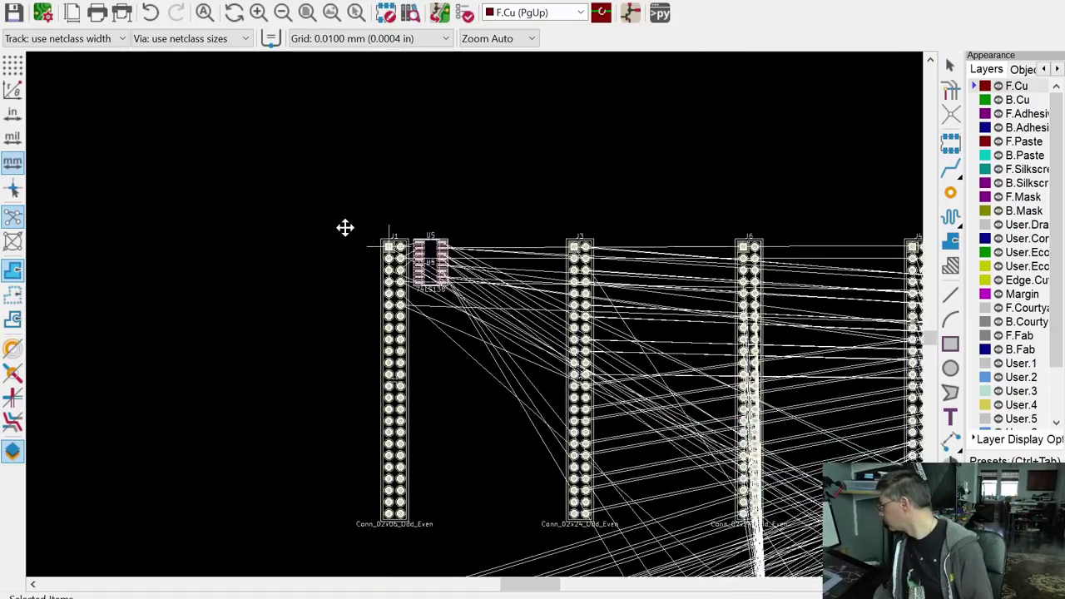
scroll(231, 207, "down", 5)
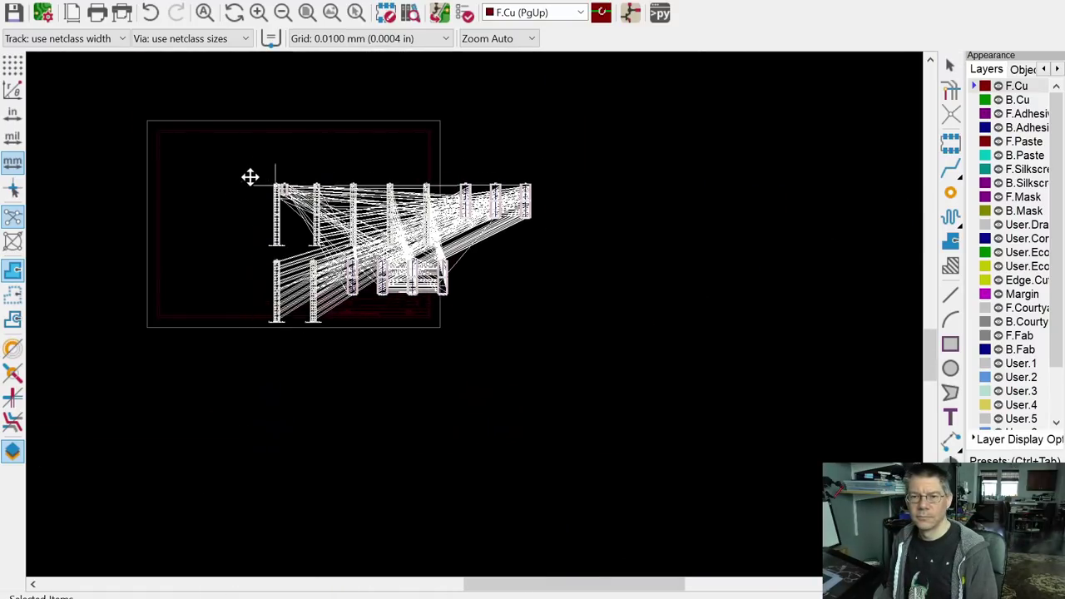
left_click(167, 144)
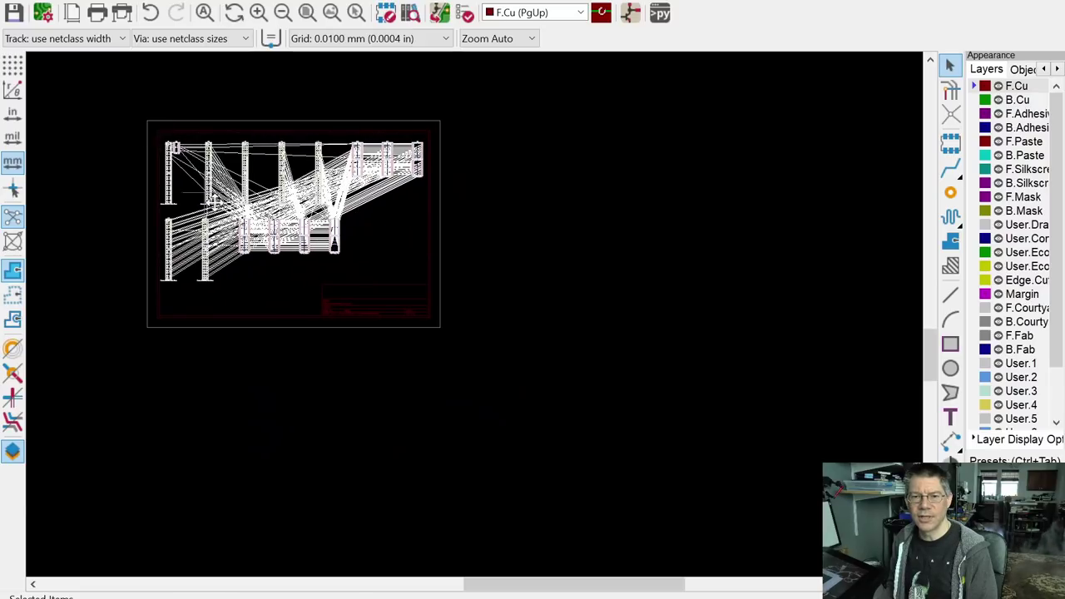
left_click(267, 275)
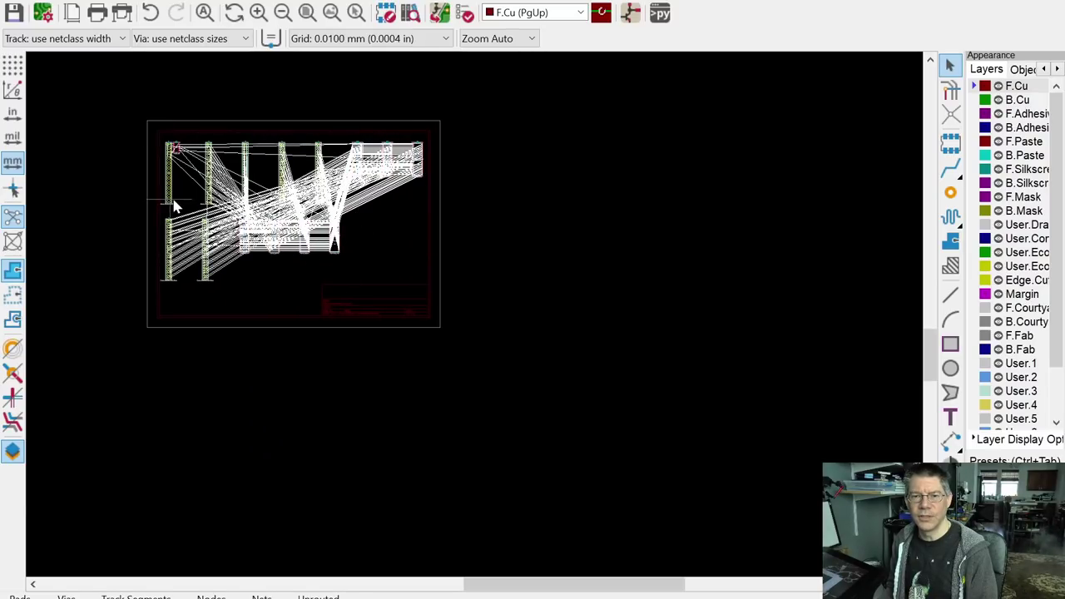
Step: Examine the net names on the pads of connector J3 and a 48-pin chip, and the ratsnest between connectors and chips
scroll(177, 207, "up", 5)
scroll(176, 206, "down", 3)
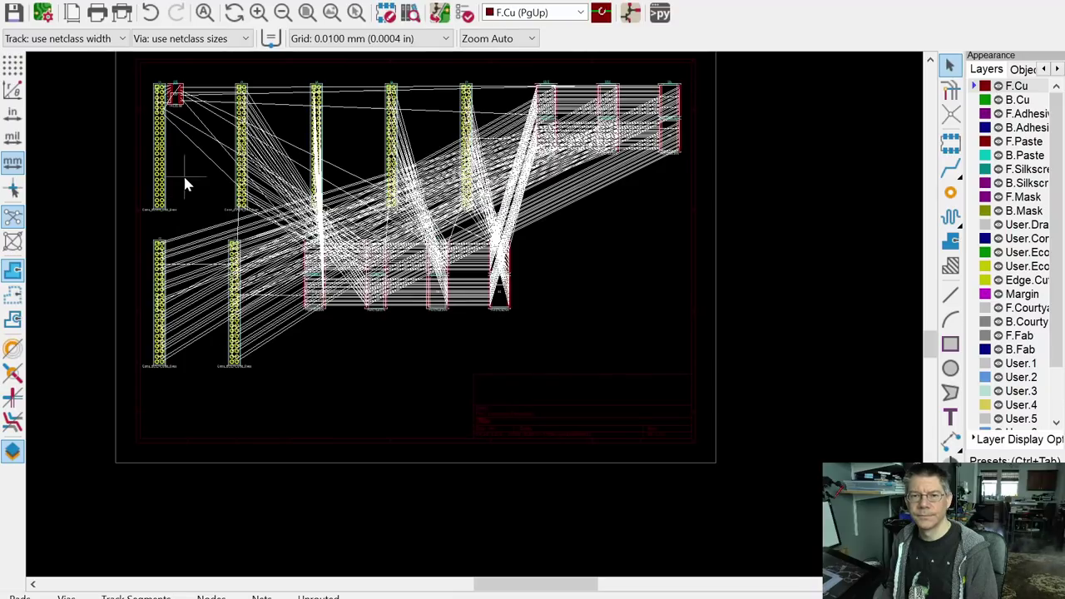
scroll(195, 120, "up", 4)
scroll(395, 239, "up", 5)
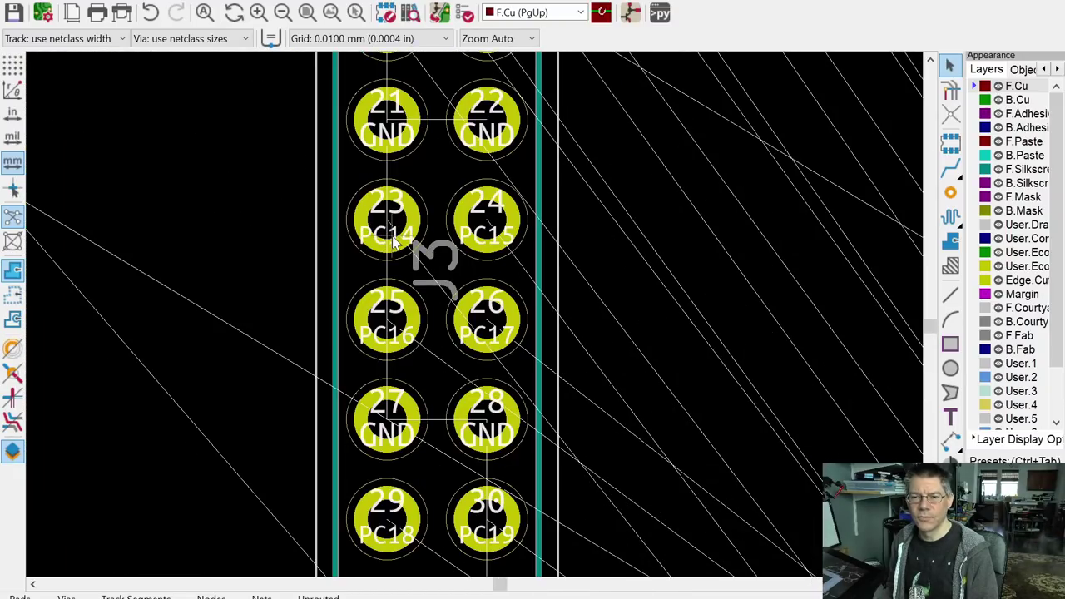
scroll(441, 241, "down", 5)
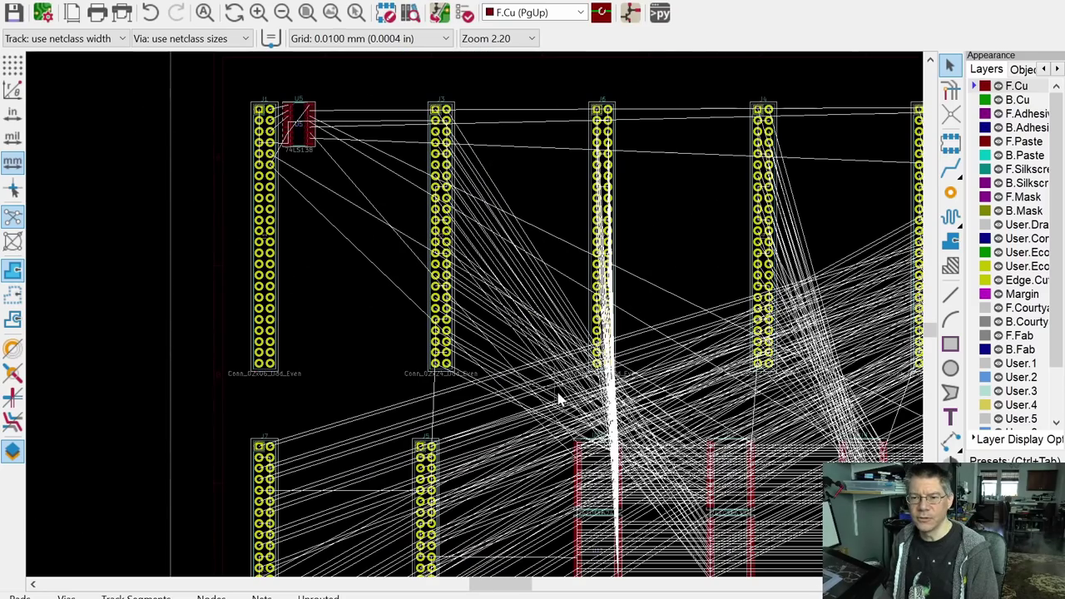
scroll(586, 459, "up", 5)
scroll(491, 401, "up", 2)
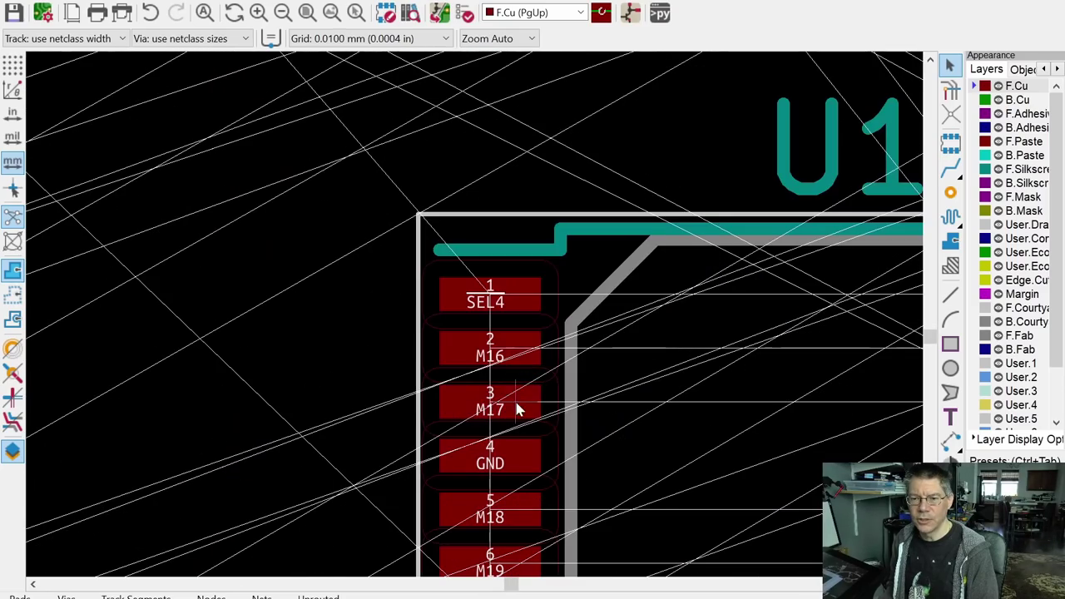
scroll(498, 405, "down", 5)
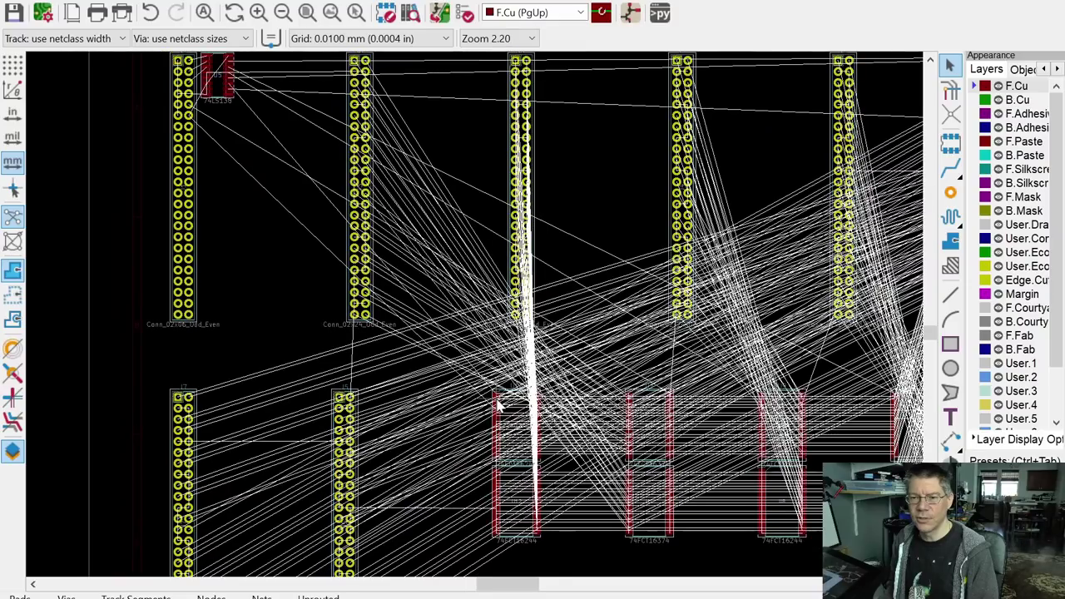
scroll(498, 405, "down", 3)
scroll(496, 404, "up", 3)
scroll(490, 404, "down", 1)
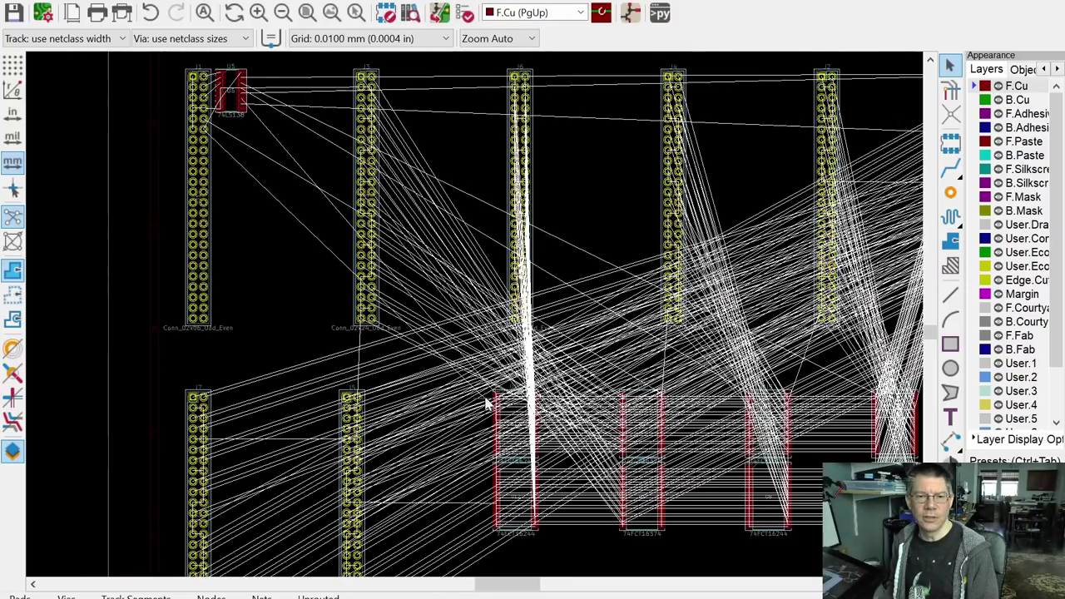
Step: Hide the ratsnest lines so only the footprints show on the board
left_click(13, 217)
scroll(535, 283, "down", 1)
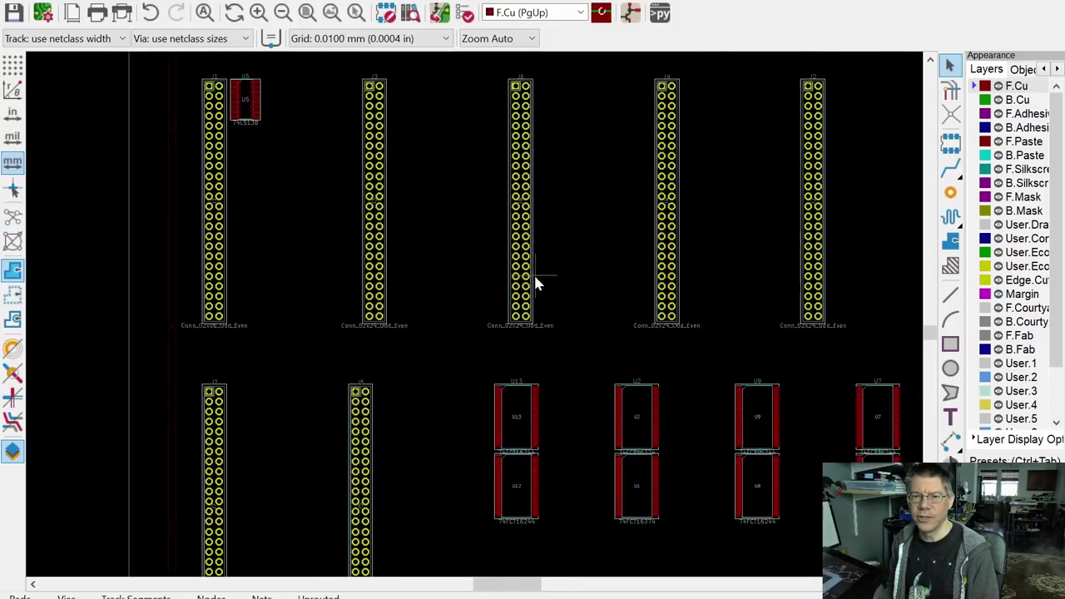
scroll(534, 283, "down", 3)
middle_click_drag(592, 311, 537, 270)
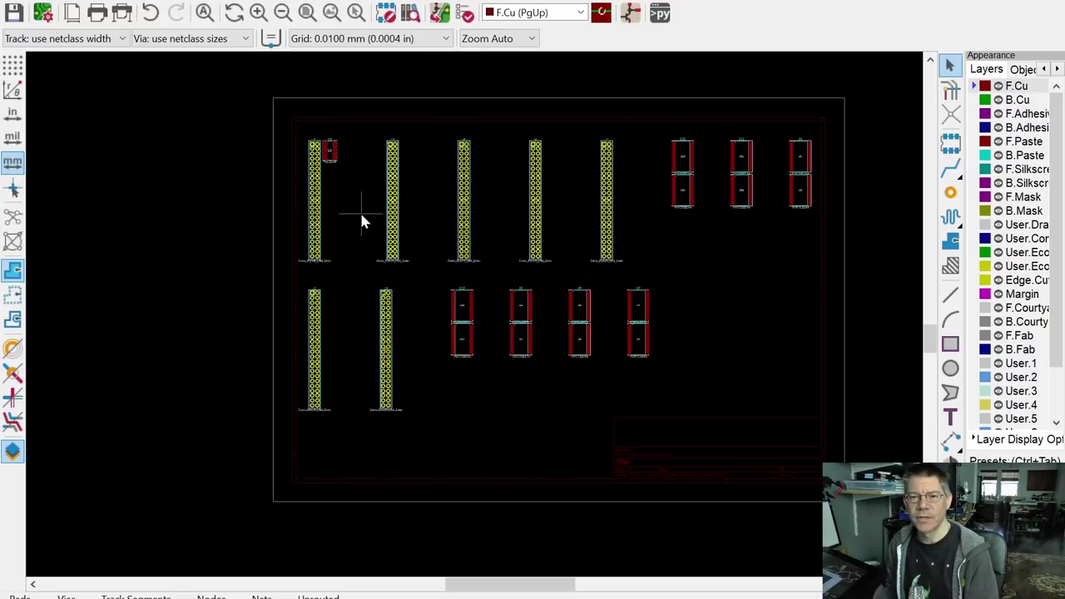
Step: Review the sizes and arrangement of the connector and chip footprints across the whole PCB sheet
scroll(360, 218, "up", 3)
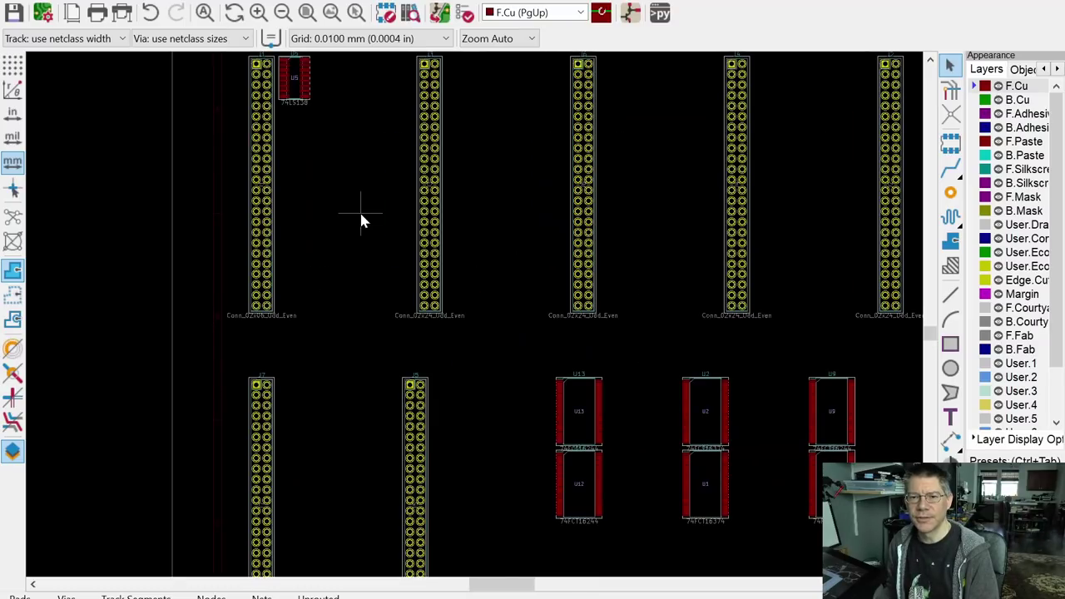
scroll(360, 219, "down", 3)
scroll(360, 219, "up", 2)
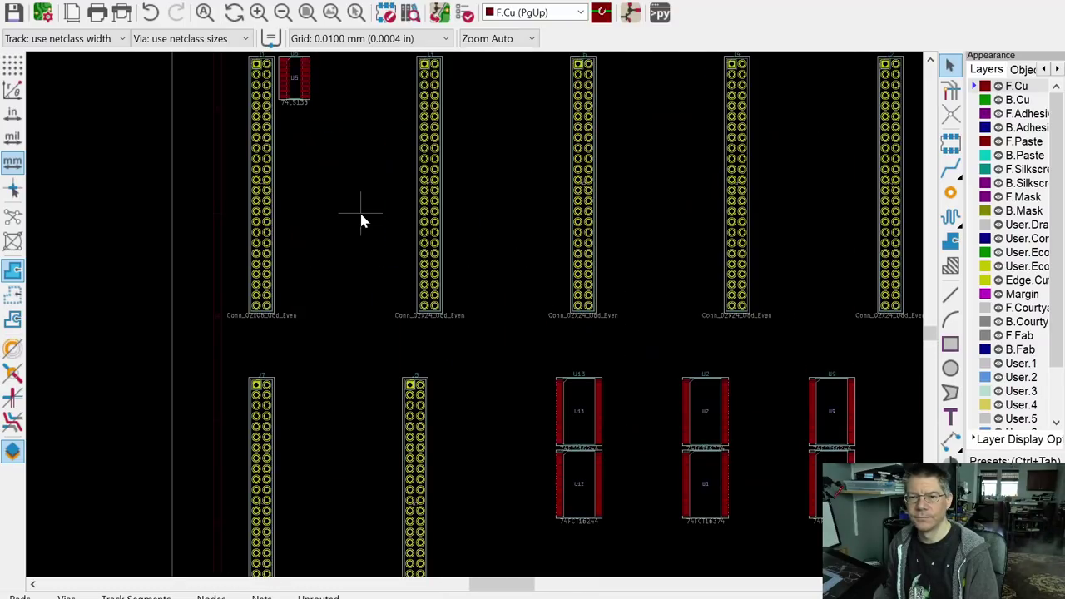
scroll(293, 156, "down", 2)
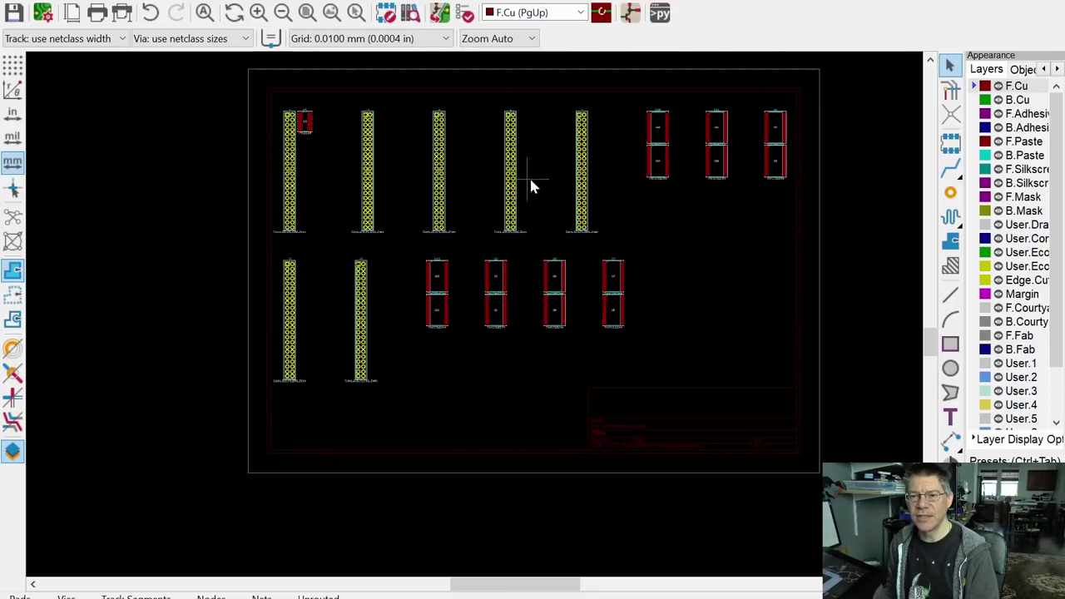
key("Home")
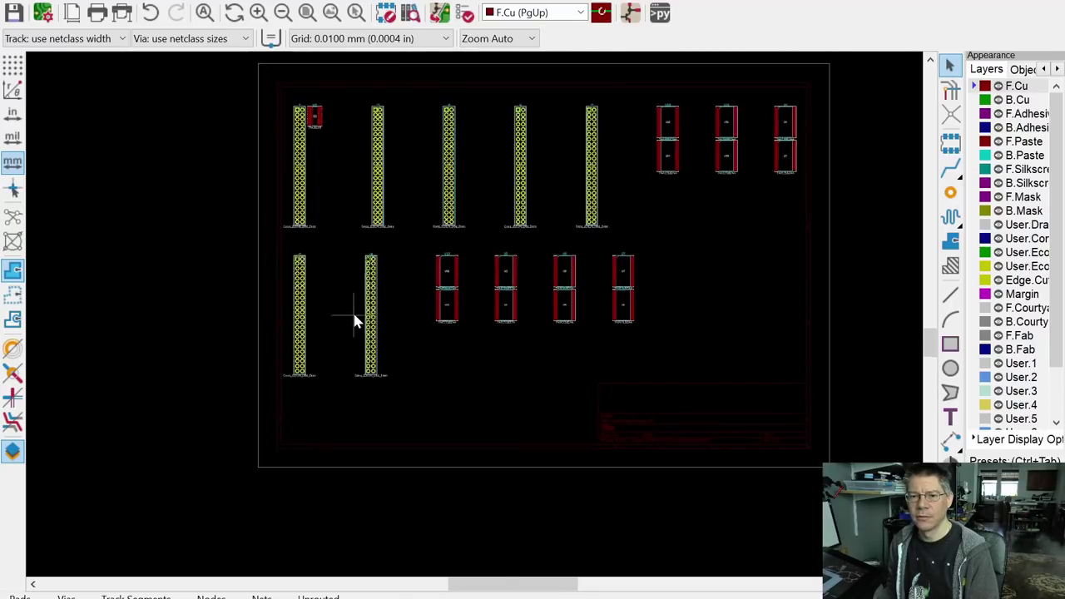
scroll(355, 321, "up", 2)
scroll(411, 321, "down", 8)
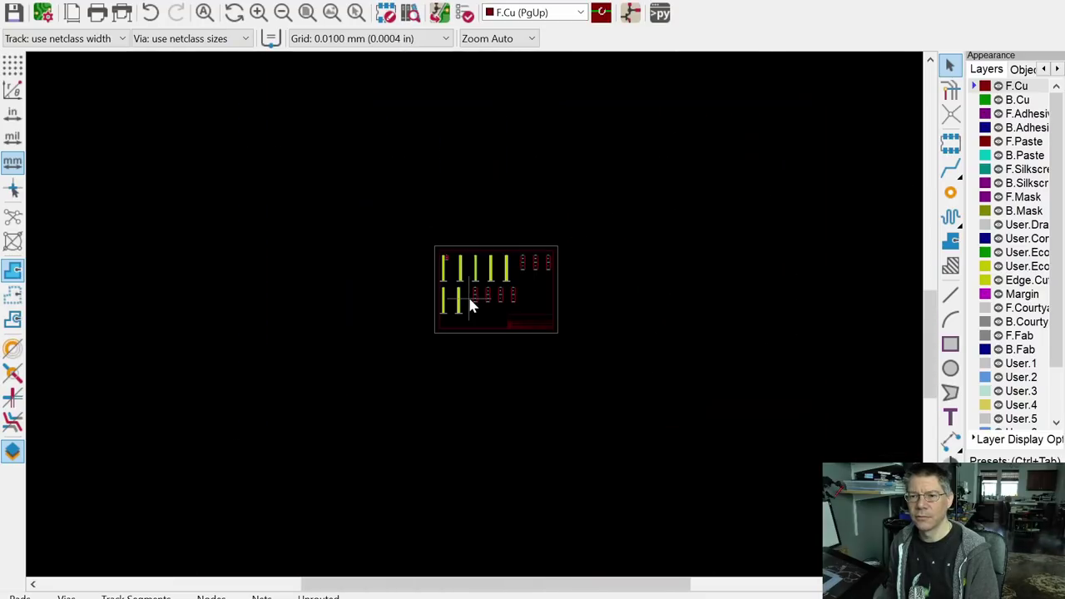
scroll(466, 299, "up", 10)
scroll(468, 302, "down", 3)
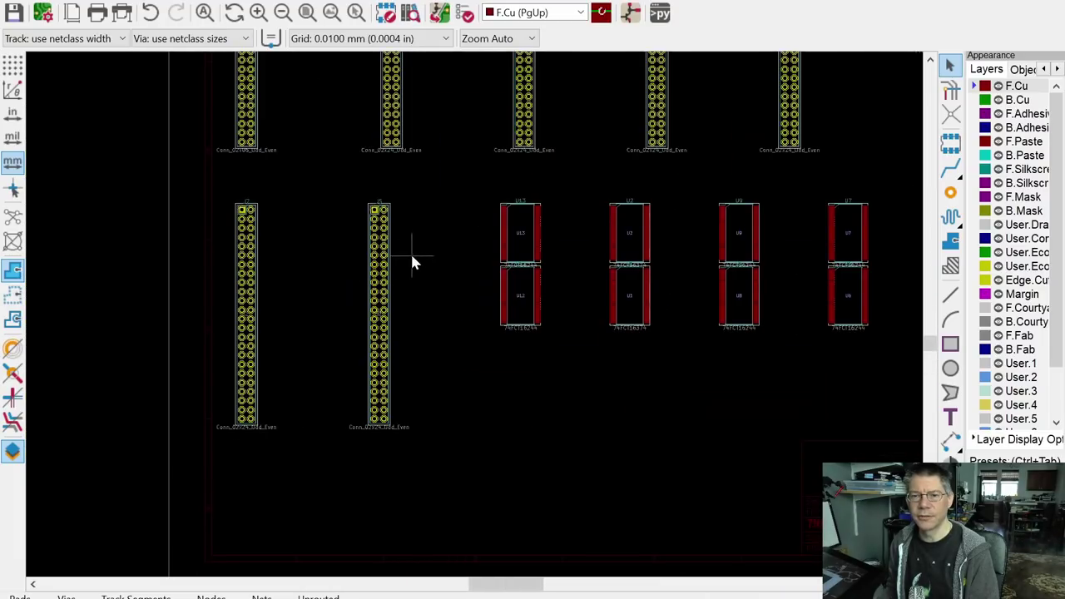
scroll(412, 261, "down", 3)
scroll(412, 205, "up", 3)
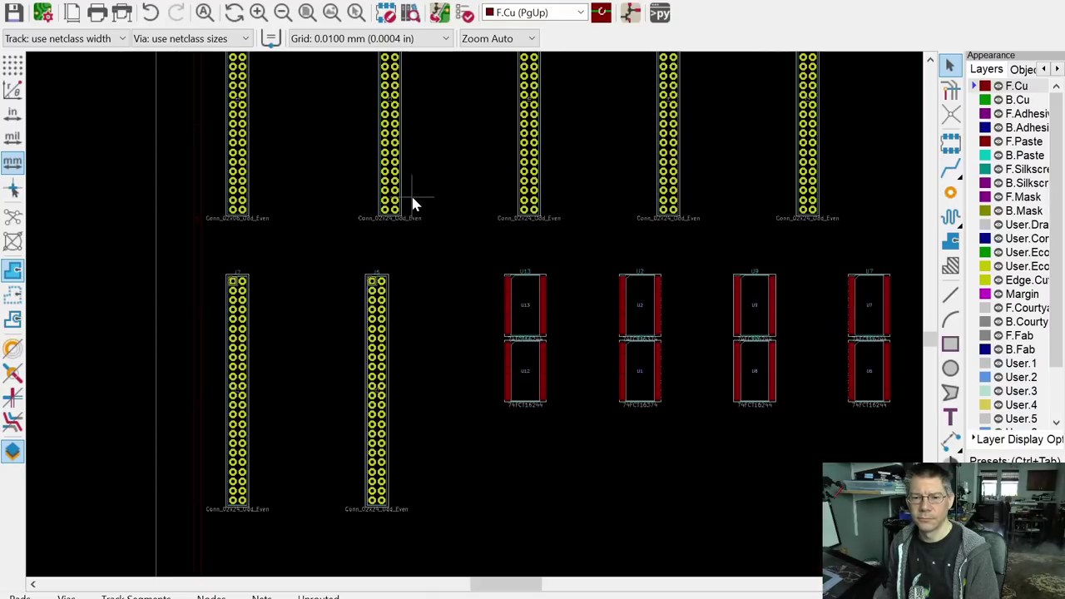
scroll(414, 203, "up", 3)
scroll(413, 203, "down", 5)
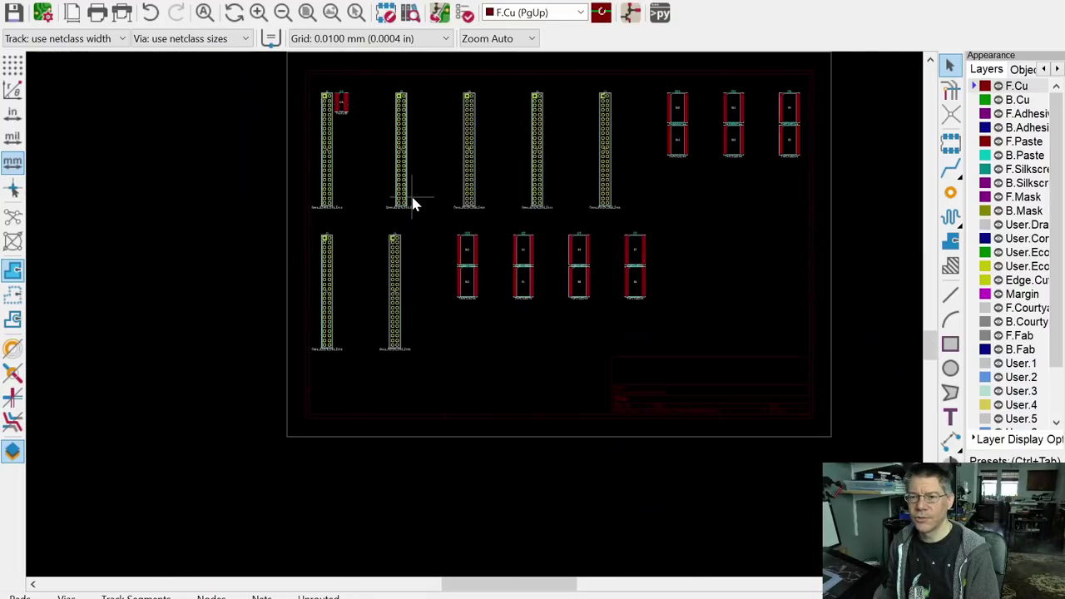
scroll(413, 264, "up", 3)
scroll(414, 264, "down", 5)
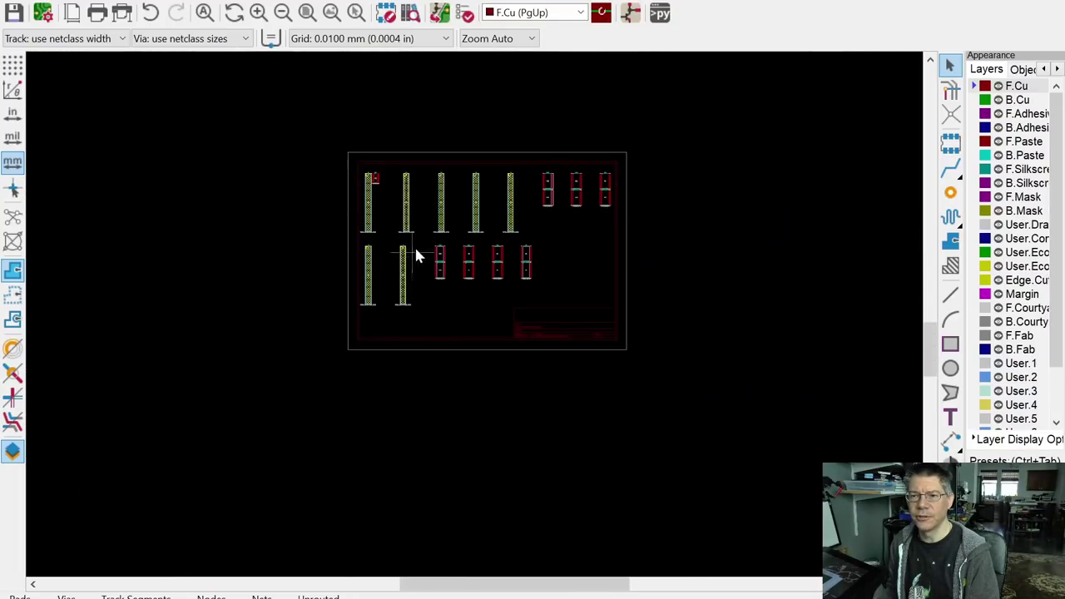
scroll(420, 237, "up", 2)
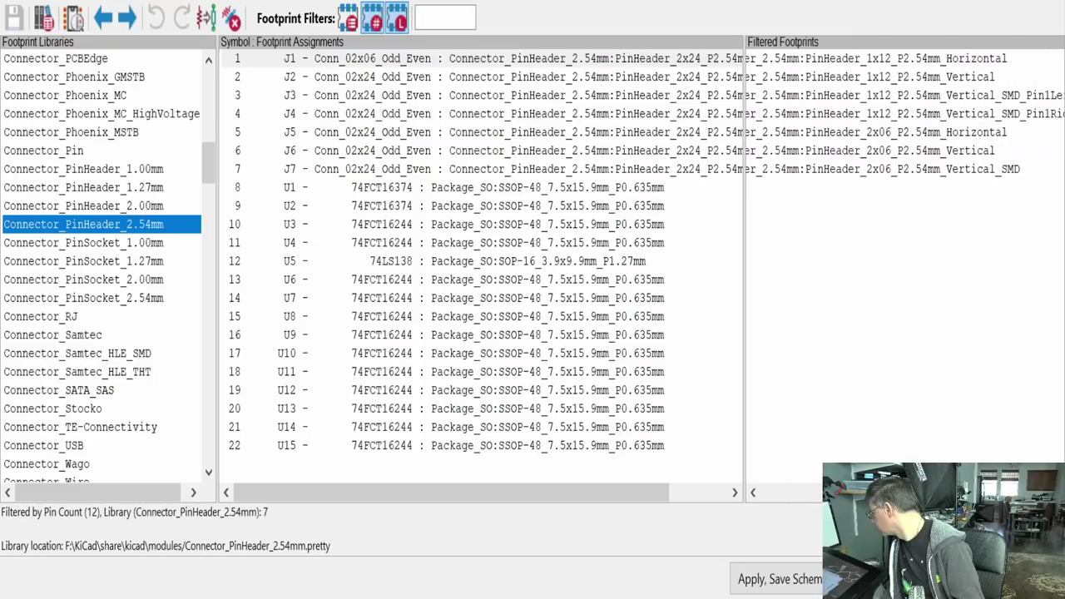
Step: Assign the PinHeader_2x06_P2.54mm_Vertical footprint to connector J1 and save the assignment to the schematic
double_click(971, 150)
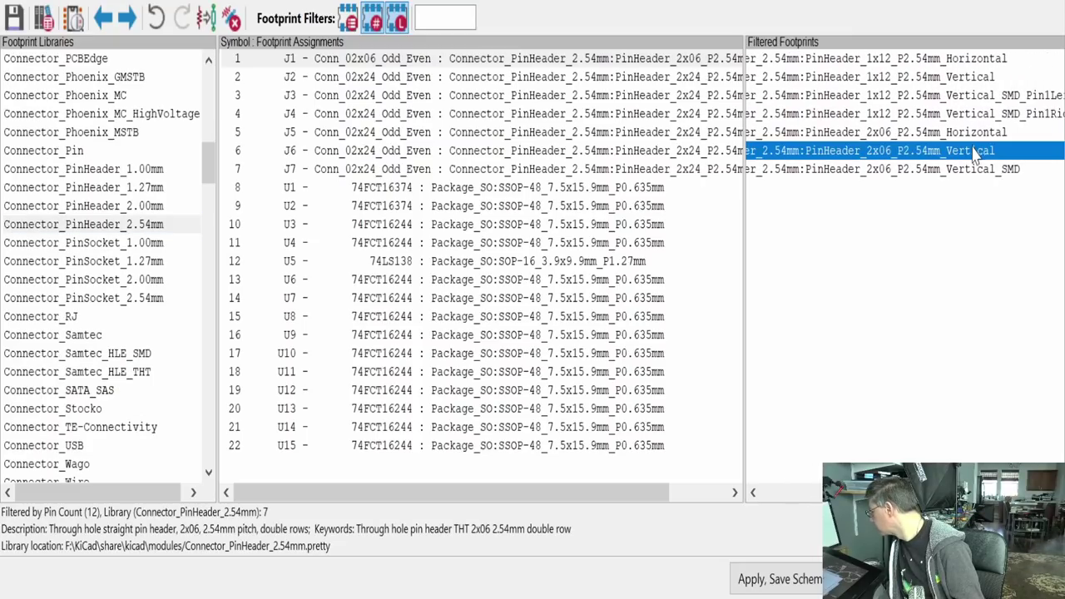
left_click(779, 579)
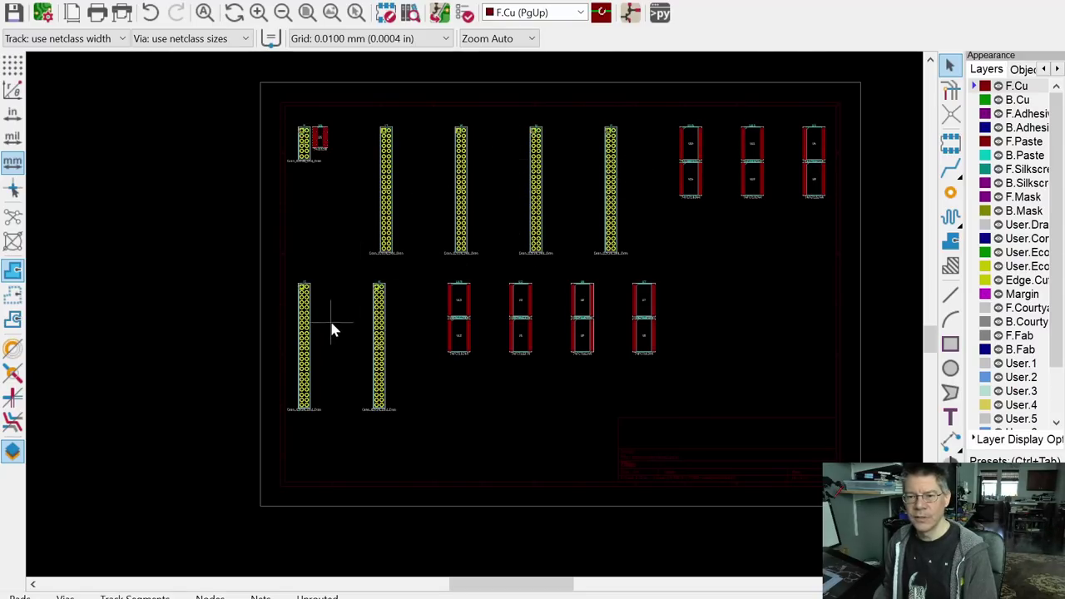
Step: Move connector J1 and chip U5 together out of the drawing sheet, into the empty area beyond its left edge
scroll(309, 152, "up", 5)
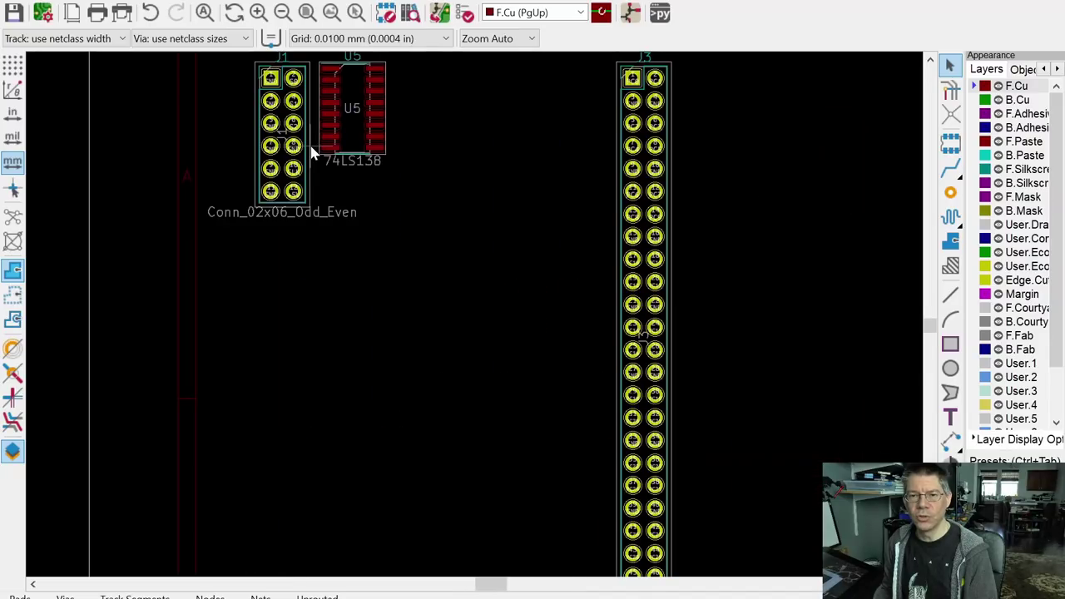
scroll(406, 218, "down", 1)
scroll(367, 264, "up", 1)
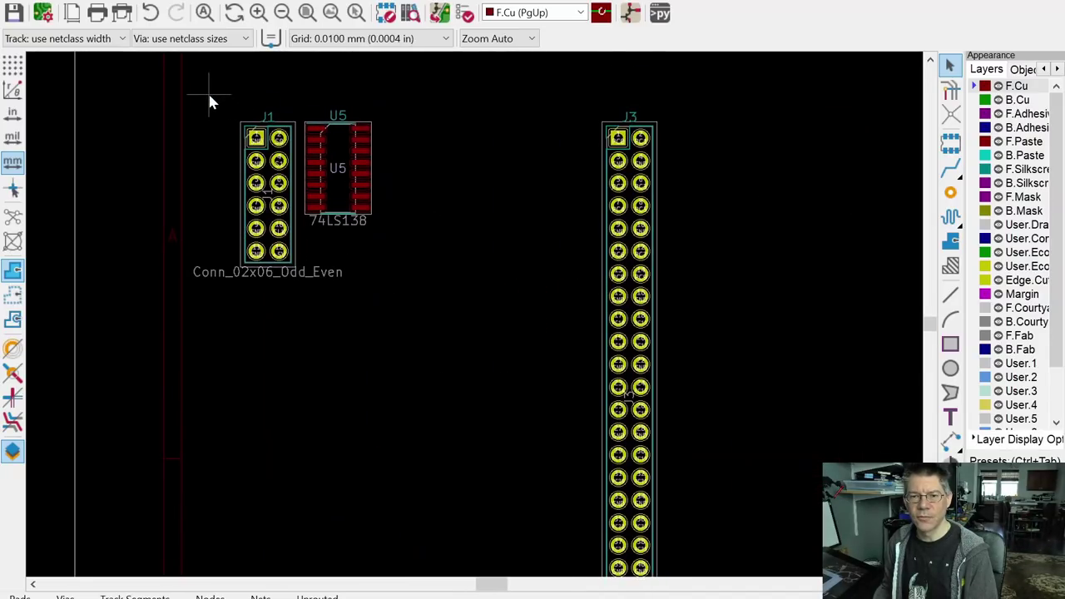
left_click_drag(210, 101, 455, 319)
key("m")
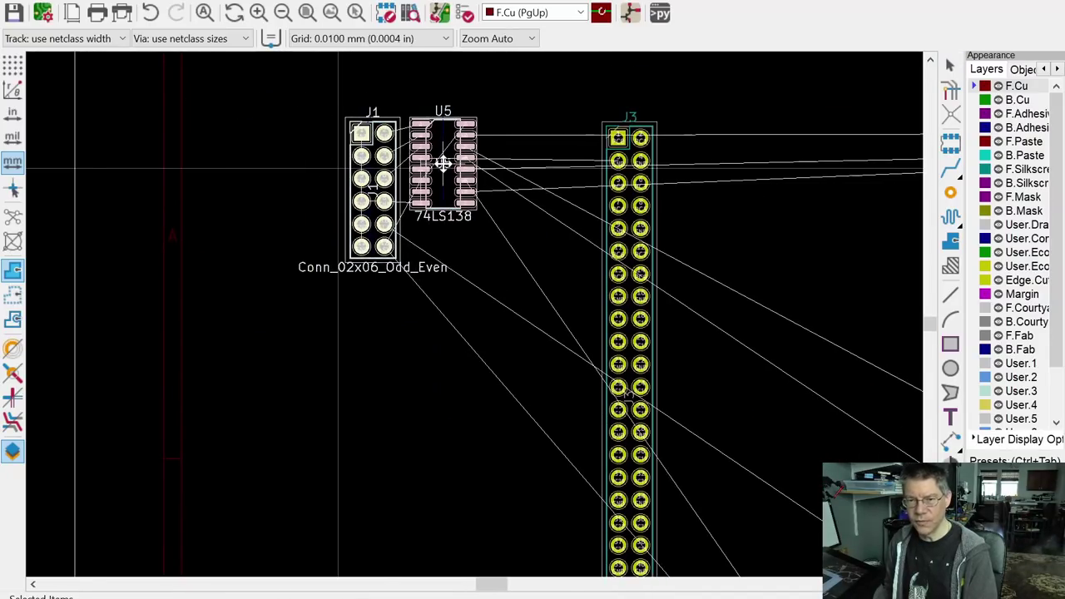
scroll(442, 164, "down", 5)
left_click(305, 263)
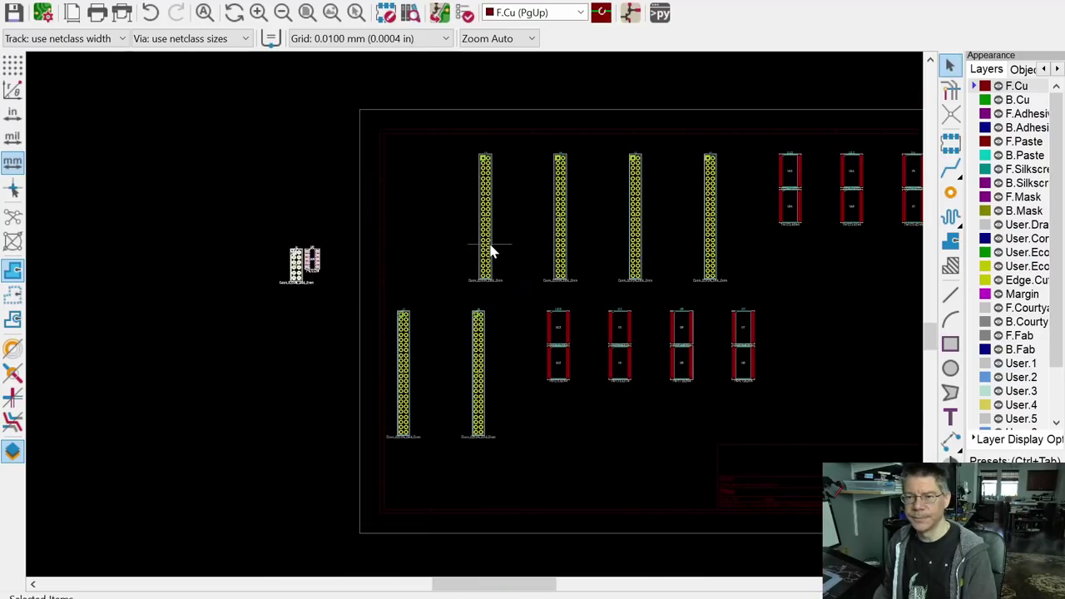
Step: Set the grid to 2.54 mm and place connectors J3 and J6 side by side near the sheet's upper-left corner, with their tops aligned
scroll(491, 252, "up", 3)
scroll(489, 250, "up", 3)
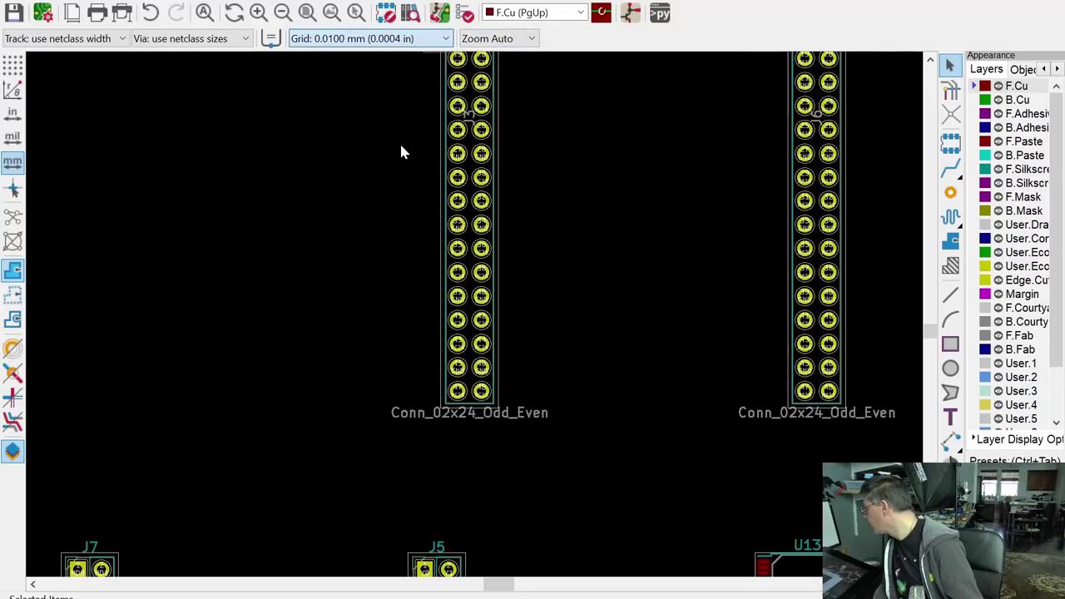
key("alt+1")
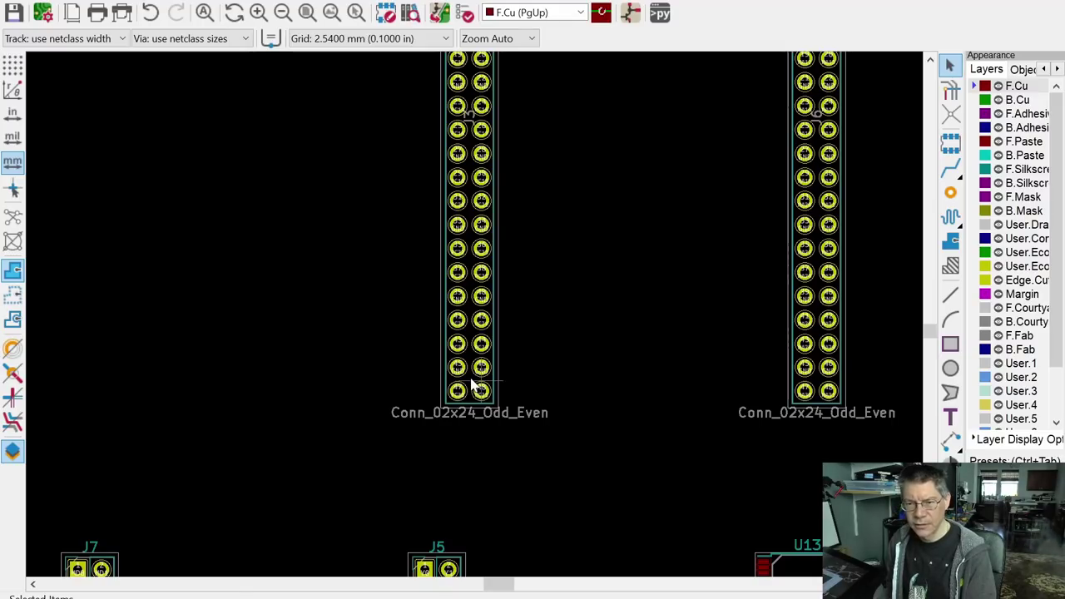
left_click(471, 385)
key("m")
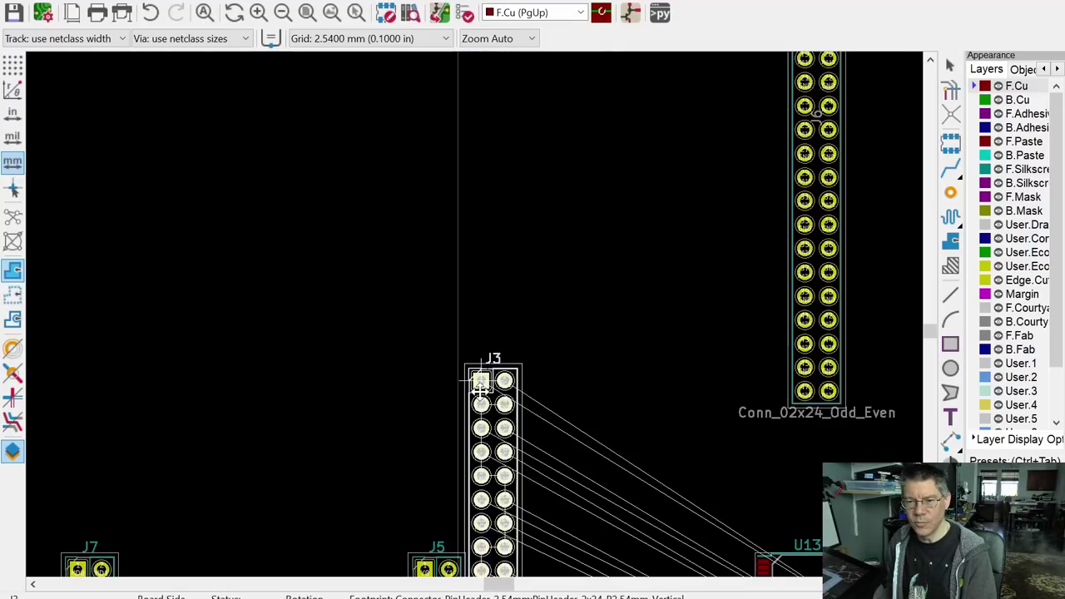
scroll(444, 250, "down", 3)
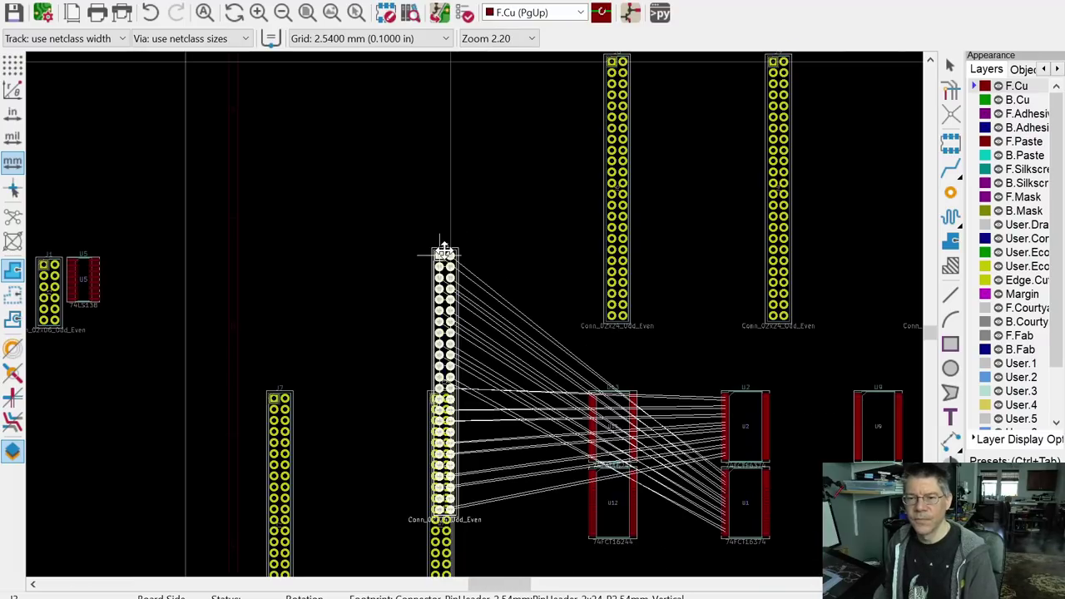
scroll(442, 238, "down", 3)
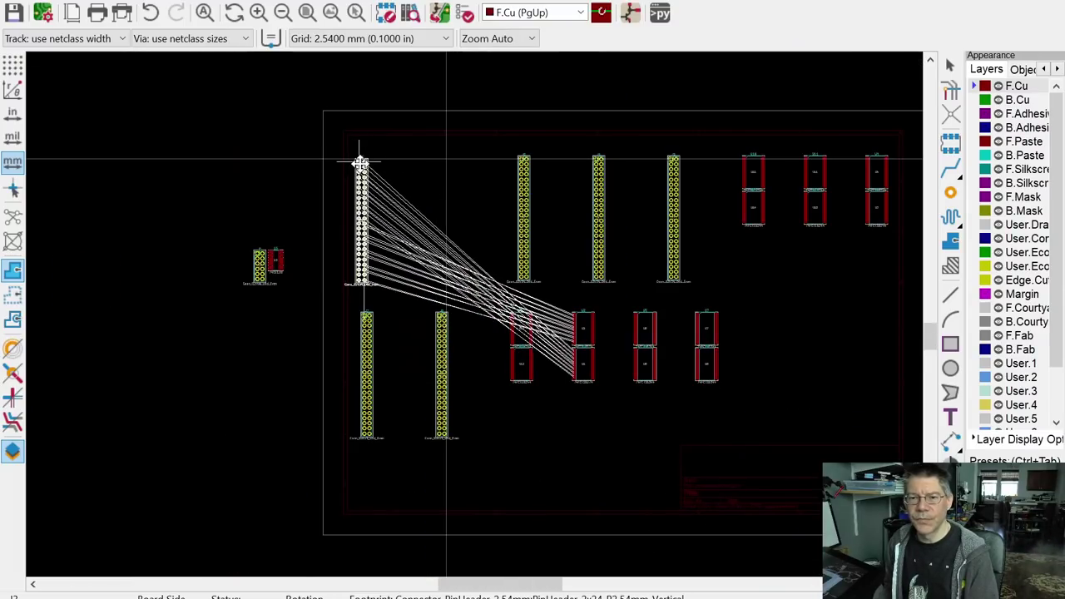
scroll(366, 169, "up", 5)
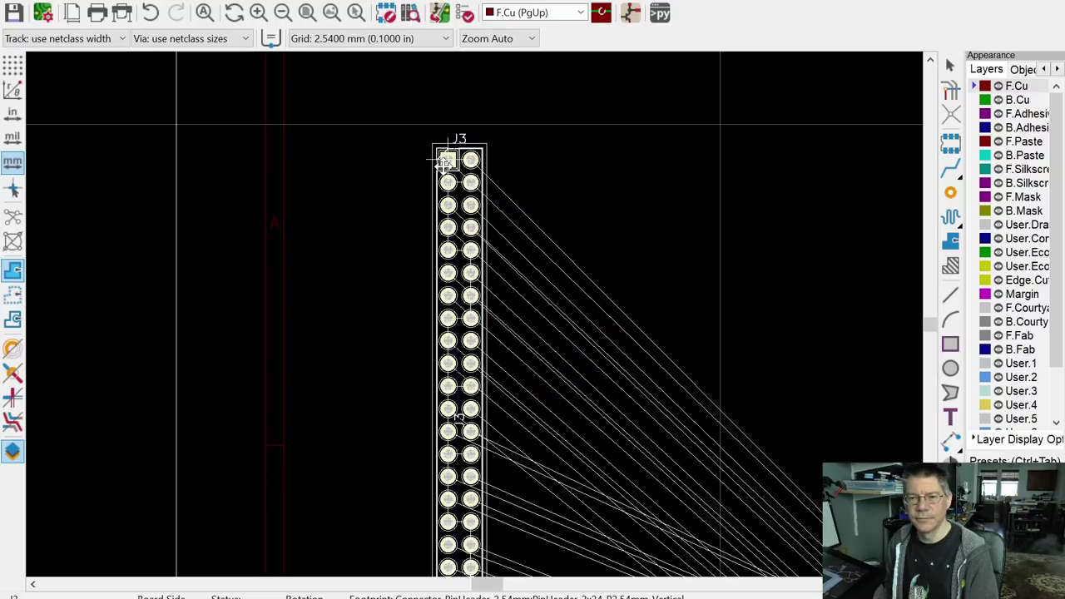
scroll(446, 162, "down", 5)
left_click(605, 170)
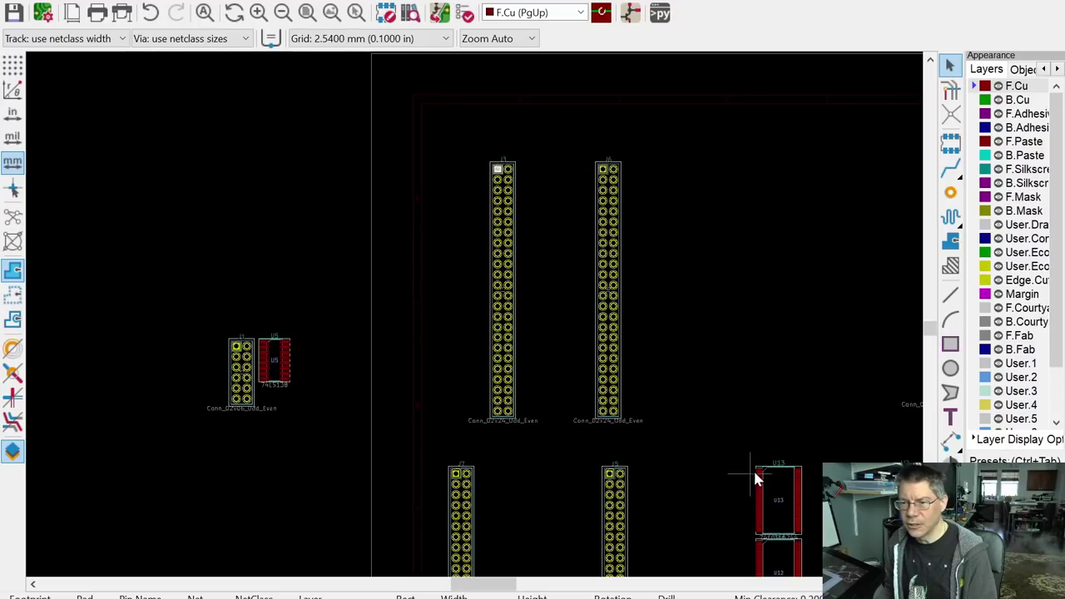
Step: Move chip U13 beside the lower half of connector J6, on the side facing away from J3
key("m")
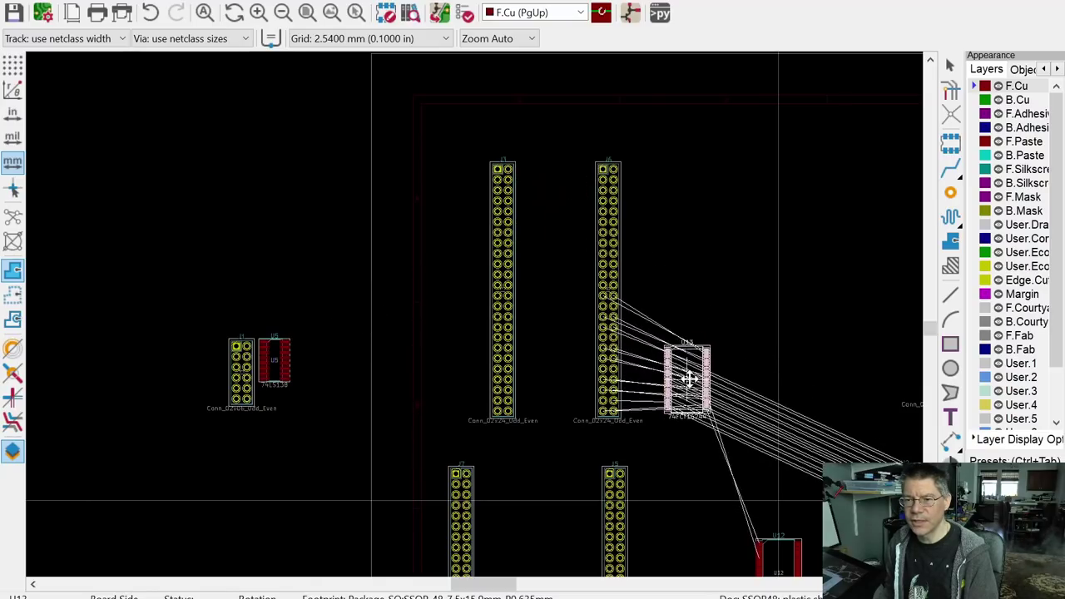
Step: Place U13 below the J6 header and move J6 two grid steps farther from J3
left_click(718, 474)
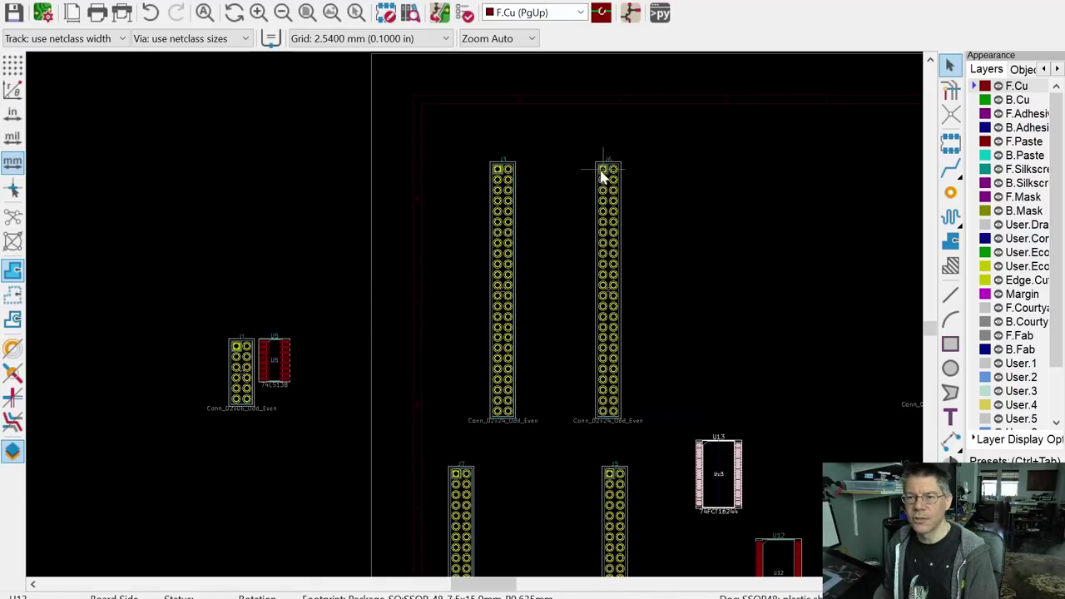
left_click(608, 177)
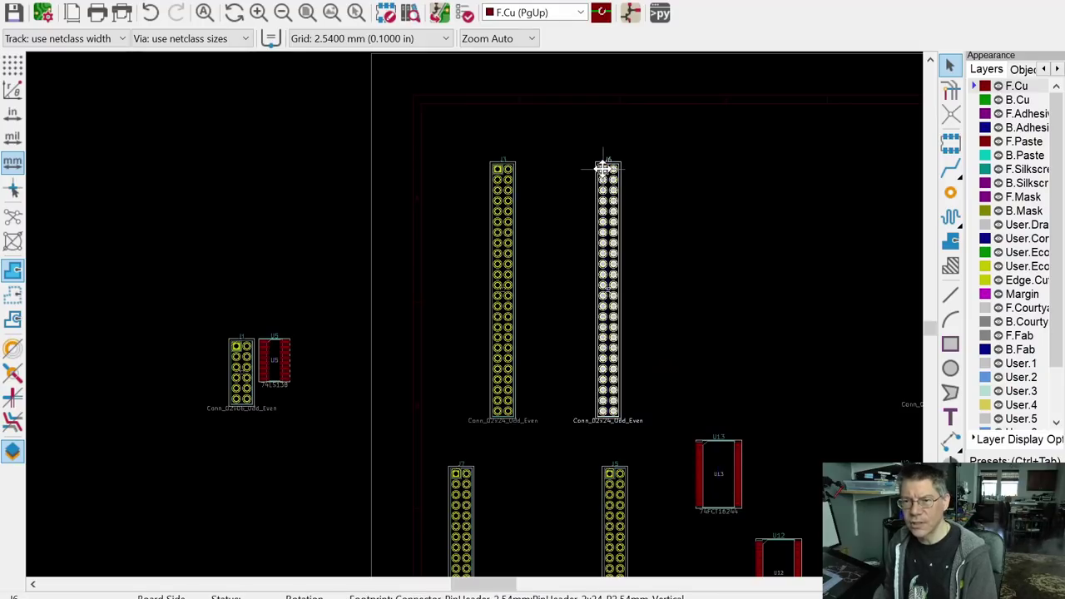
left_click_drag(602, 169, 622, 169)
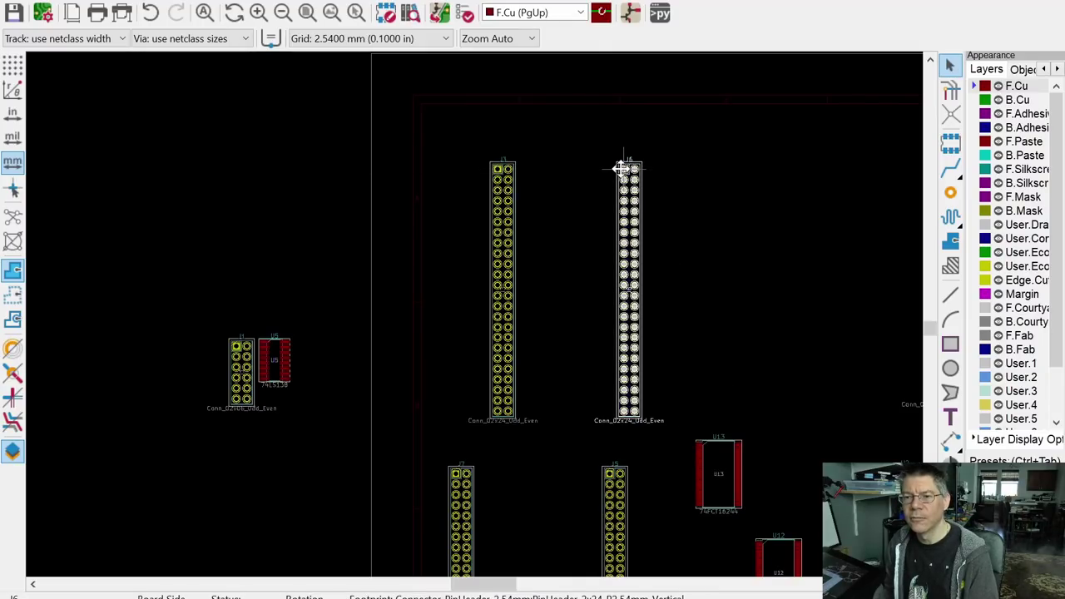
scroll(675, 229, "down", 3)
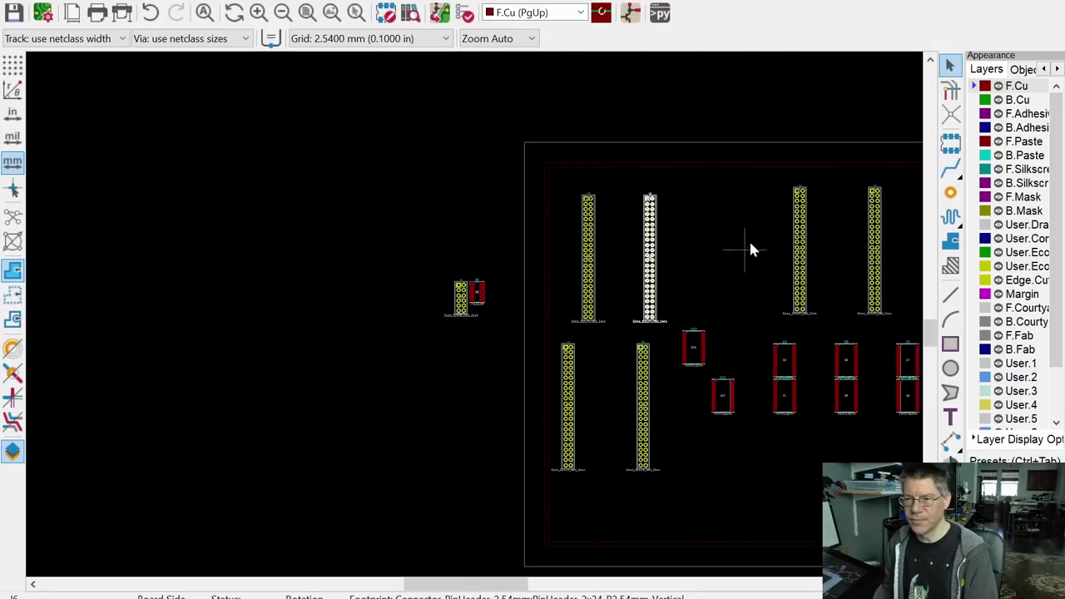
Step: Switch the units to inches and line up the six 2x24 headers in an evenly spaced row ordered J3, J6, J4, J2, J7, J5
key("ctrl+u")
scroll(764, 207, "up", 3)
scroll(863, 181, "left", 3, "ctrl")
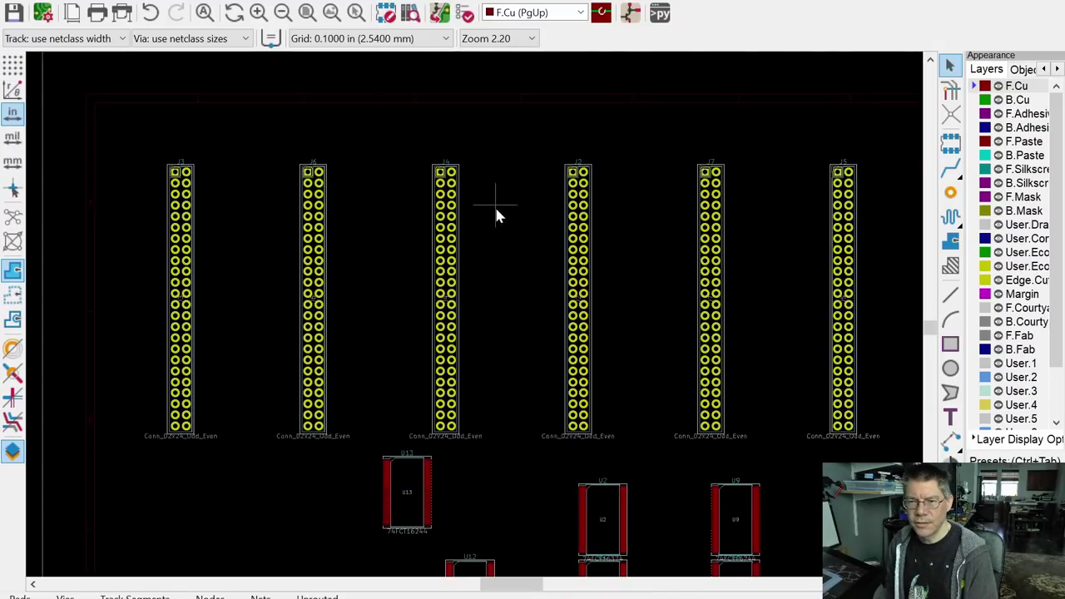
key("Home")
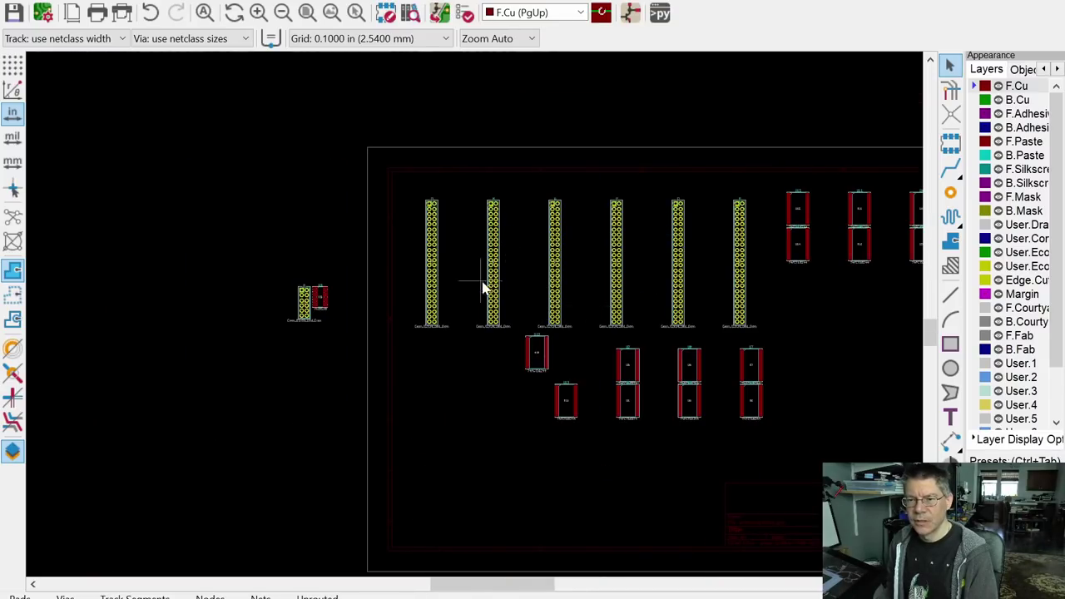
Step: Examine the pin numbers and net names on the facing J6 and J3 headers
scroll(523, 242, "up", 6)
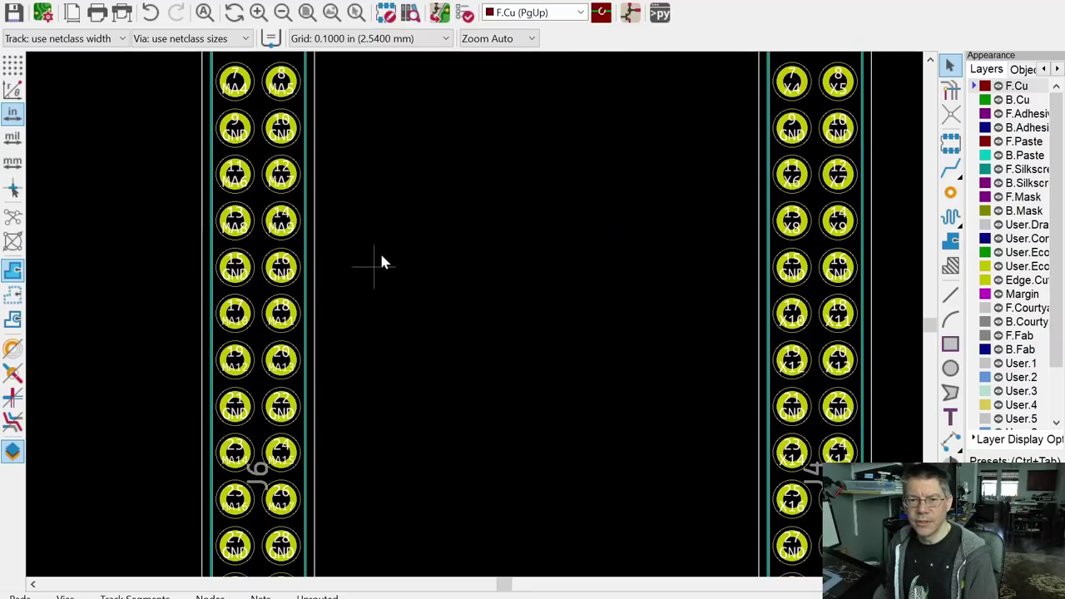
scroll(380, 261, "left", 5, "ctrl")
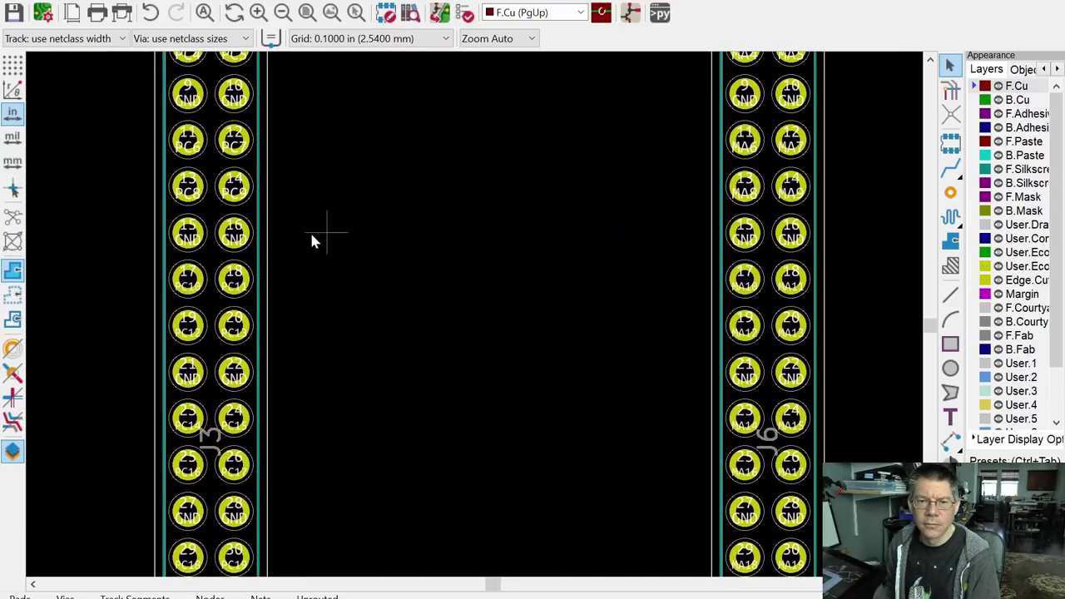
scroll(261, 208, "down", 5)
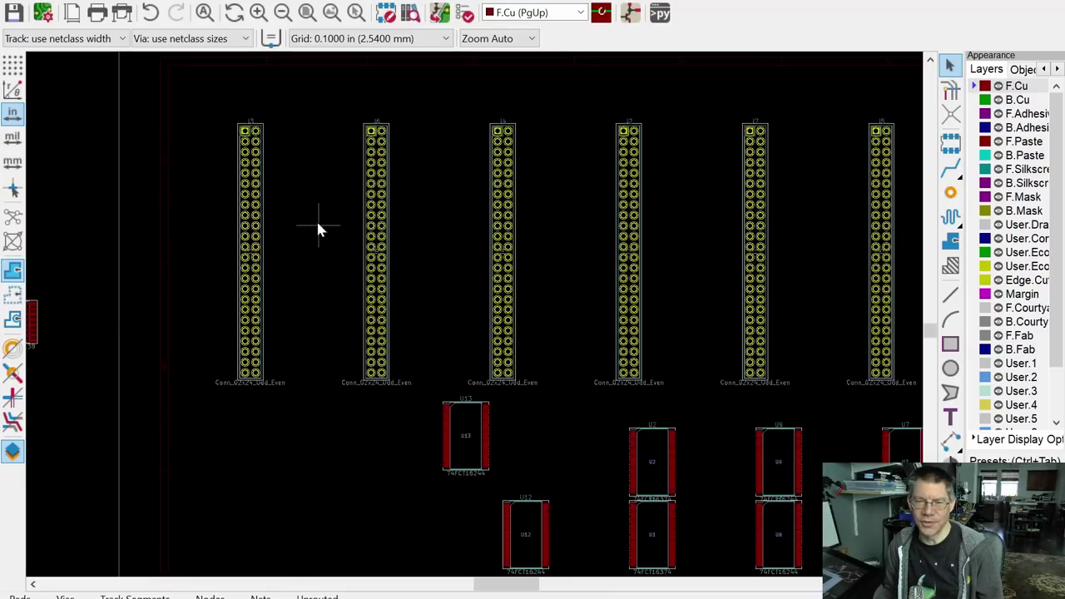
scroll(313, 221, "down", 3)
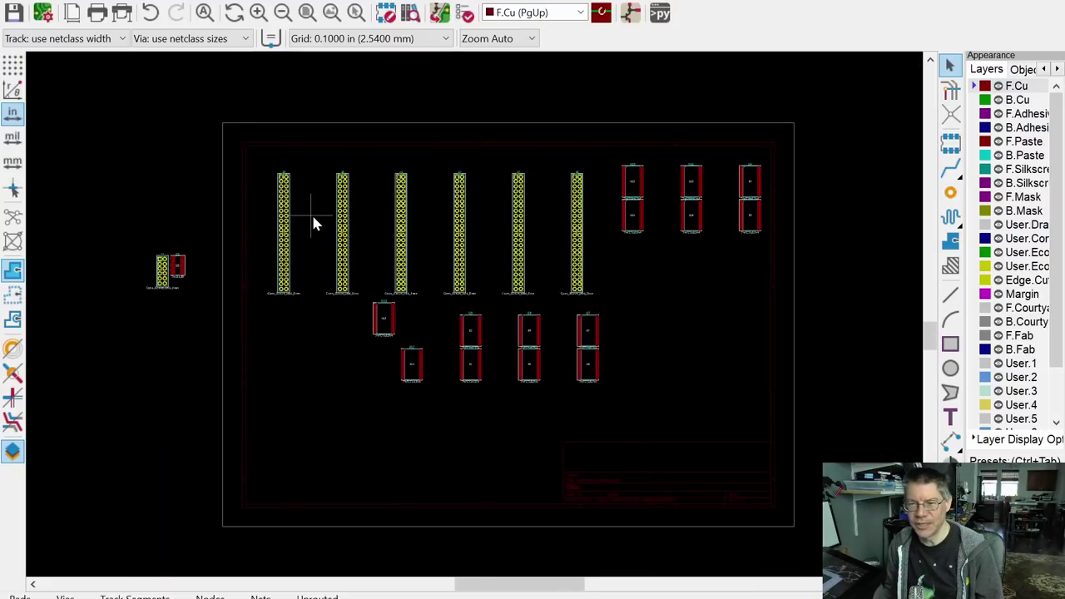
Step: Move the 74FCT16244 buffer U14 into the upper part of the gap between headers J2 and J7
scroll(624, 223, "up", 5)
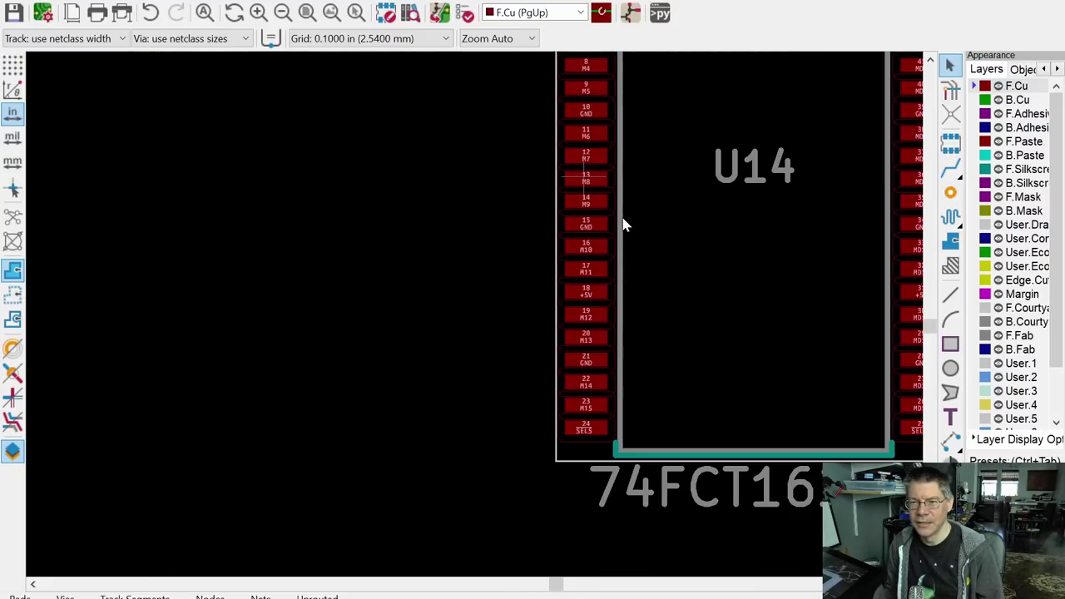
middle_click_drag(608, 204, 473, 198)
left_click(619, 266)
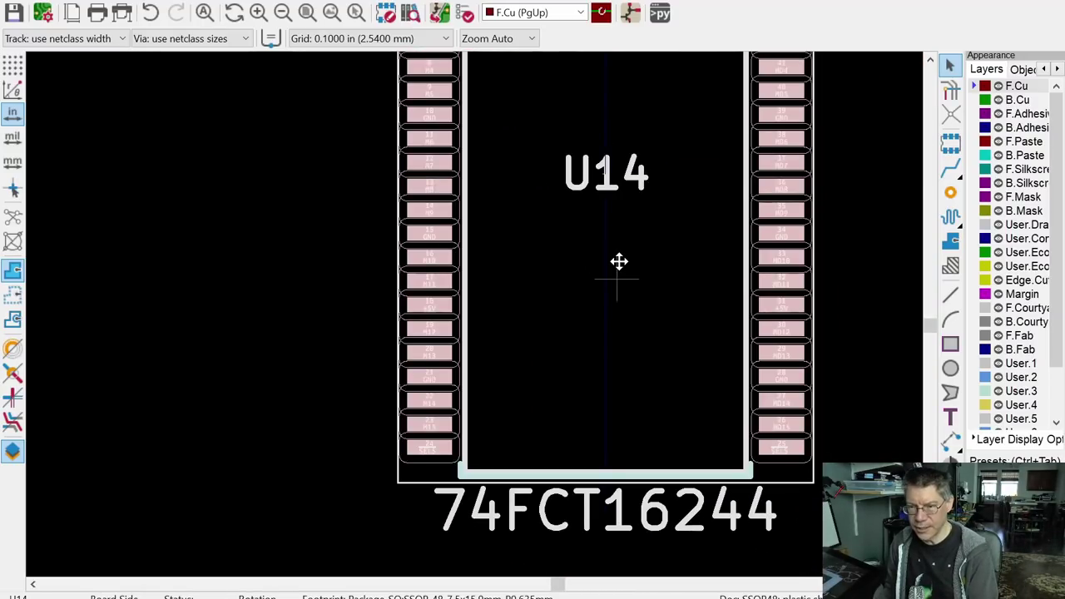
key("m")
scroll(554, 159, "down", 8)
scroll(536, 124, "up", 8)
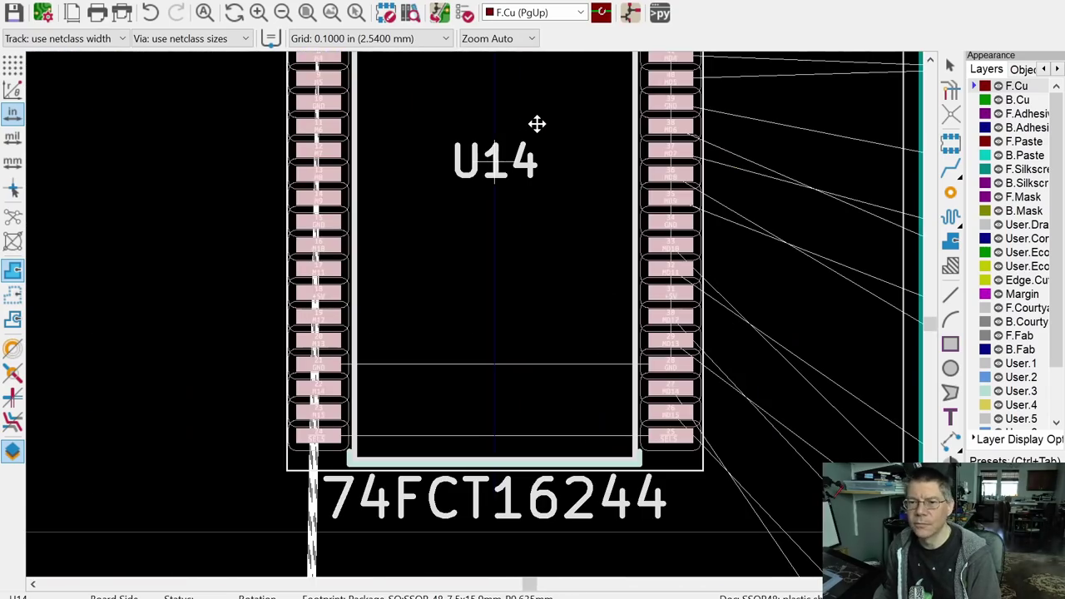
Step: Place U15 below U14, and stack U10 above U11 in the gap between headers J7 and J5
scroll(537, 124, "down", 10)
scroll(521, 194, "up", 3)
scroll(516, 221, "down", 2)
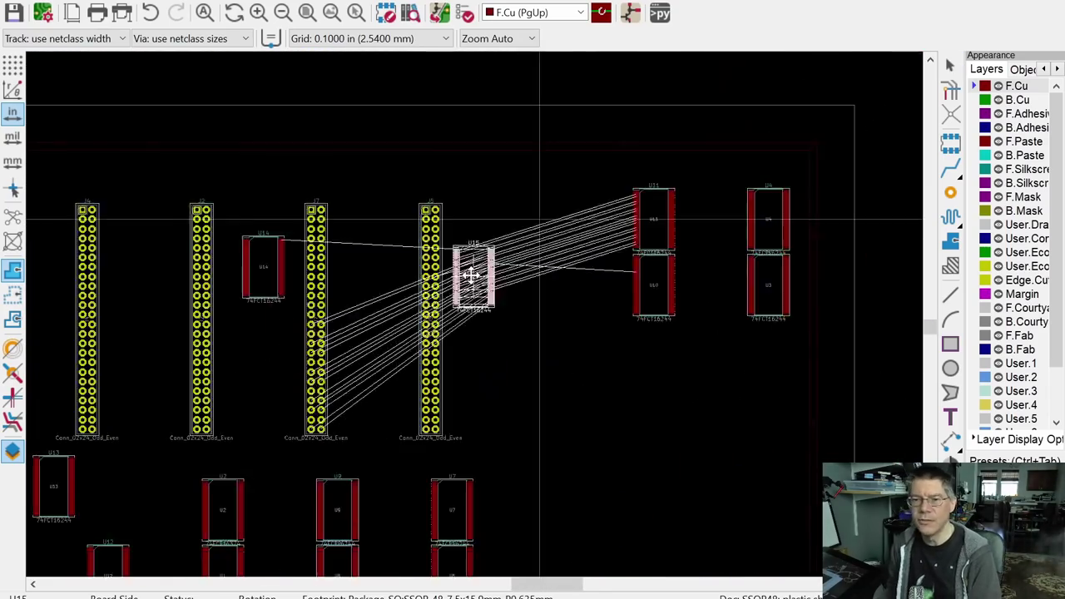
scroll(684, 247, "up", 8)
scroll(578, 148, "down", 9)
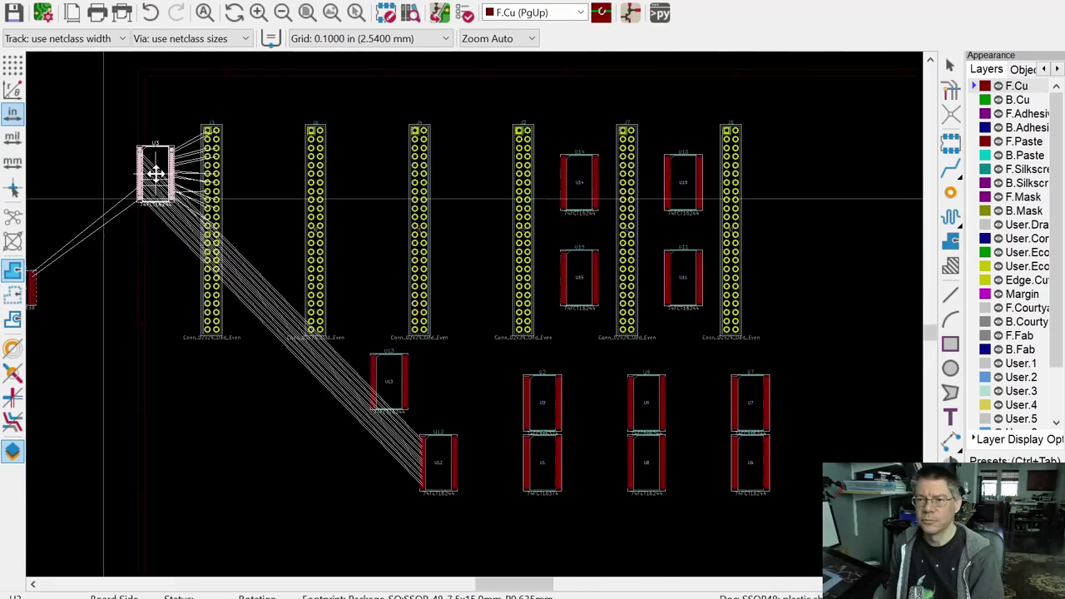
Step: Place U3 above U4 to the left of header J3, and U12 above U13 between J3 and J6
scroll(156, 173, "up", 4)
scroll(112, 321, "down", 4)
scroll(352, 332, "up", 7)
scroll(613, 396, "down", 3)
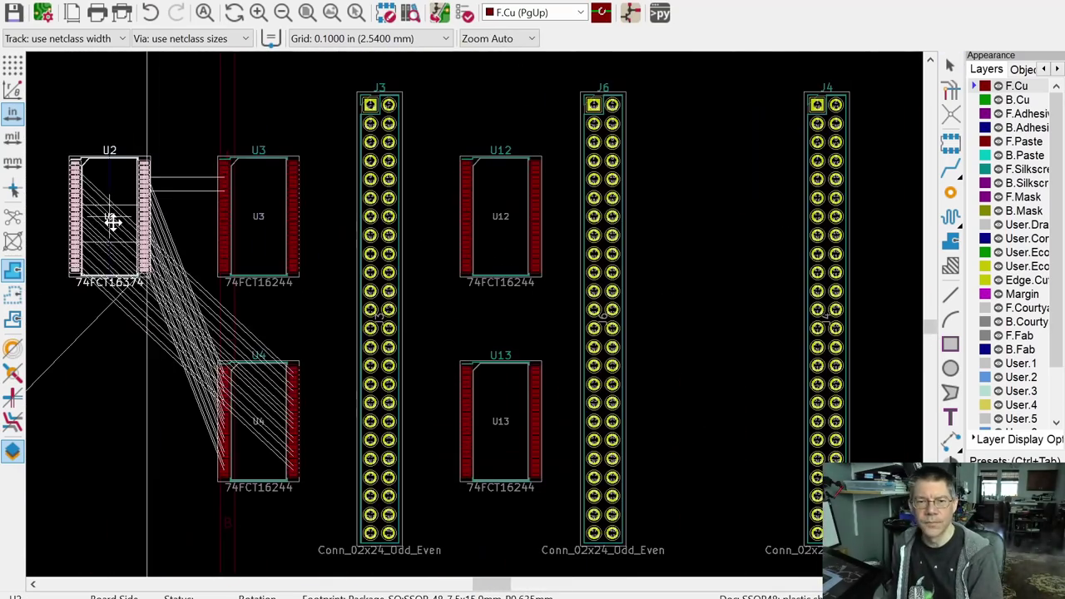
Step: Place U1 and U2 left of U3 and U4, U8 above U9 between J6 and J4, and U6 between J4 and J2
left_click(75, 111)
scroll(391, 230, "down", 8)
scroll(753, 357, "up", 5)
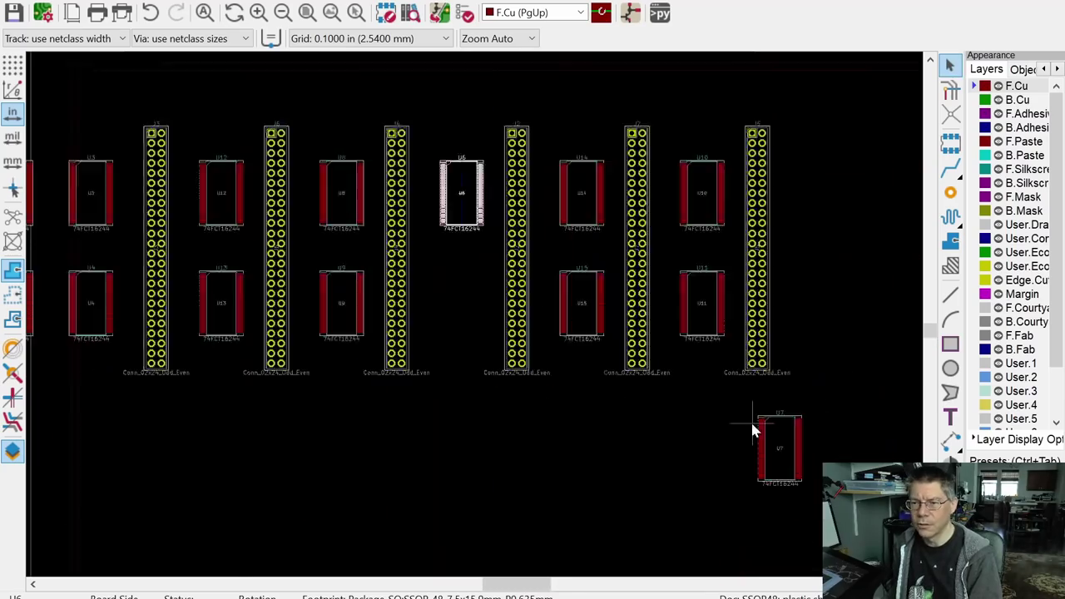
Step: Place U7 below U6 in the gap between headers J4 and J2
left_click(435, 285)
scroll(357, 249, "up", 8)
scroll(418, 316, "down", 10)
scroll(343, 512, "up", 5)
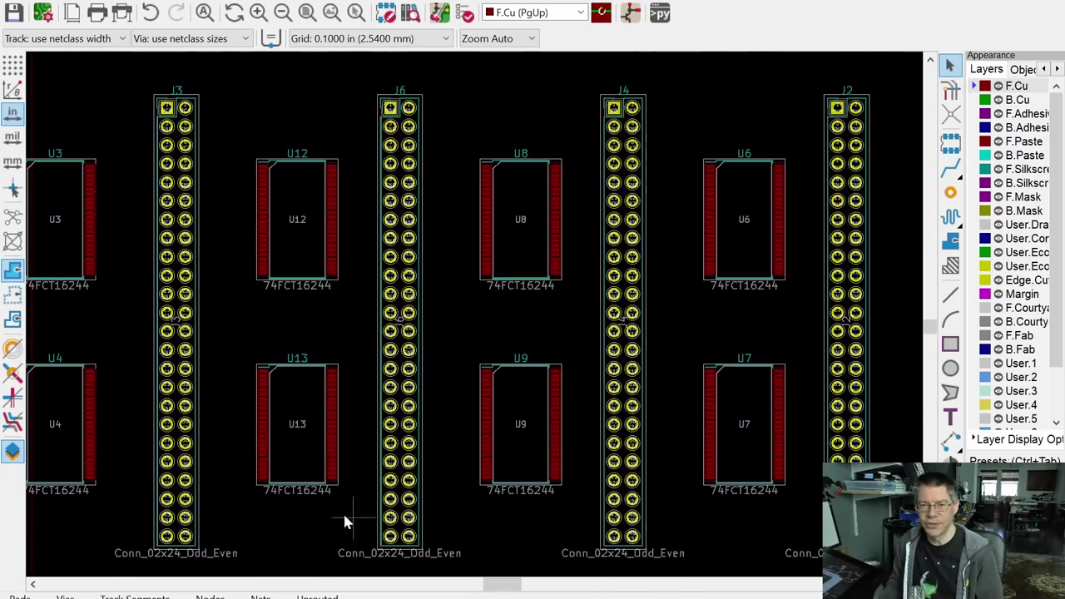
Step: Stack U1, U3, U2 and U4 in a single vertical column to the left of header J3
scroll(354, 250, "left", 5, "ctrl")
left_click(326, 214)
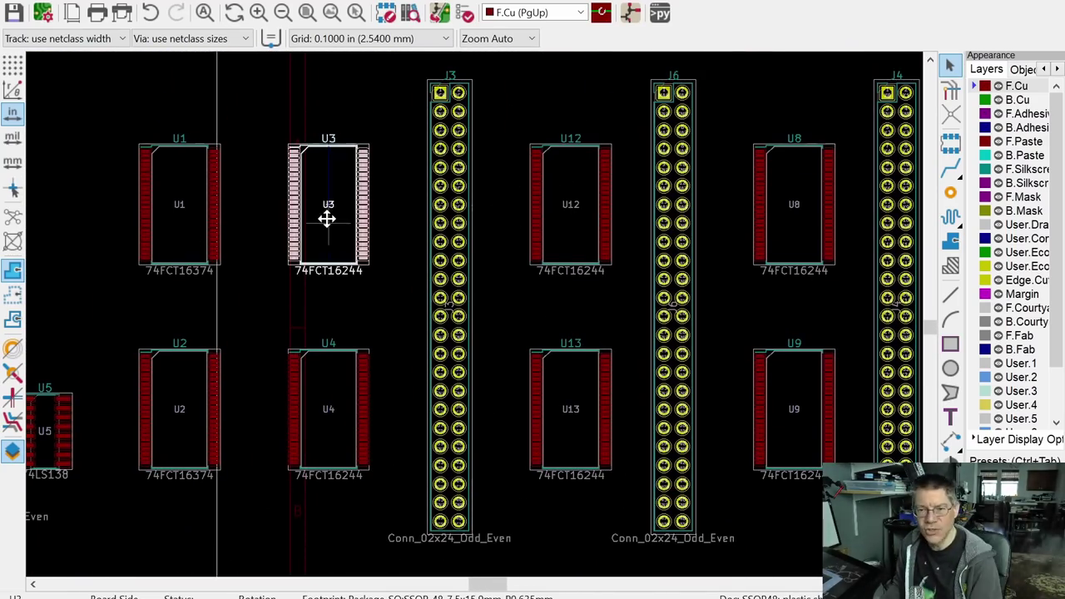
scroll(184, 434, "down", 1)
scroll(374, 440, "down", 1)
left_click(342, 253)
scroll(375, 270, "down", 2)
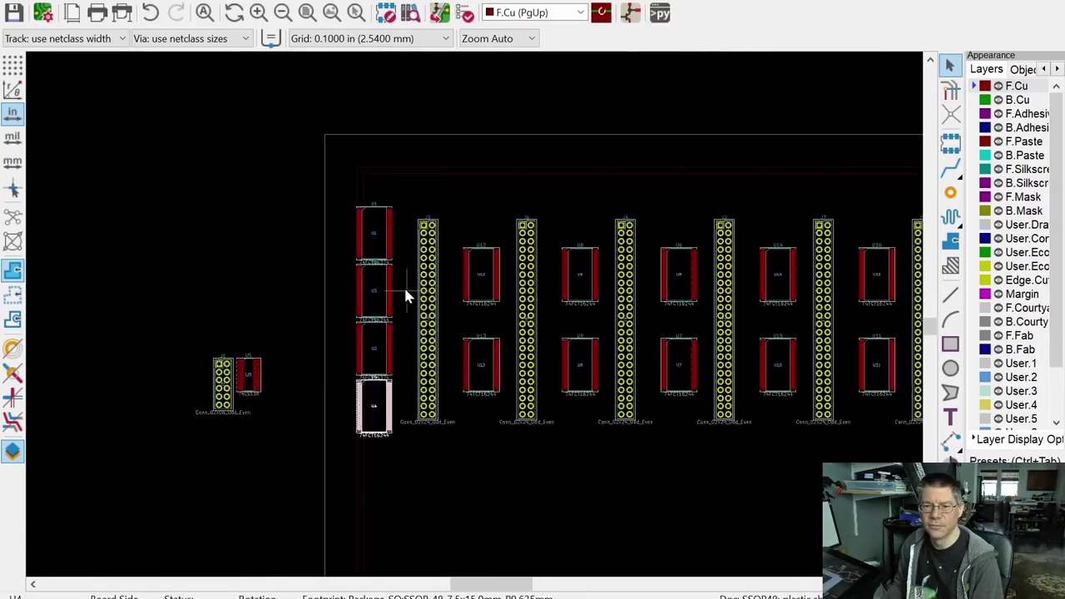
Step: Move connector J1 and decoder U5 next to the column of four chips, with U5 below J1
scroll(629, 166, "up", 3)
scroll(593, 316, "down", 4)
scroll(738, 341, "up", 5)
scroll(480, 290, "down", 2)
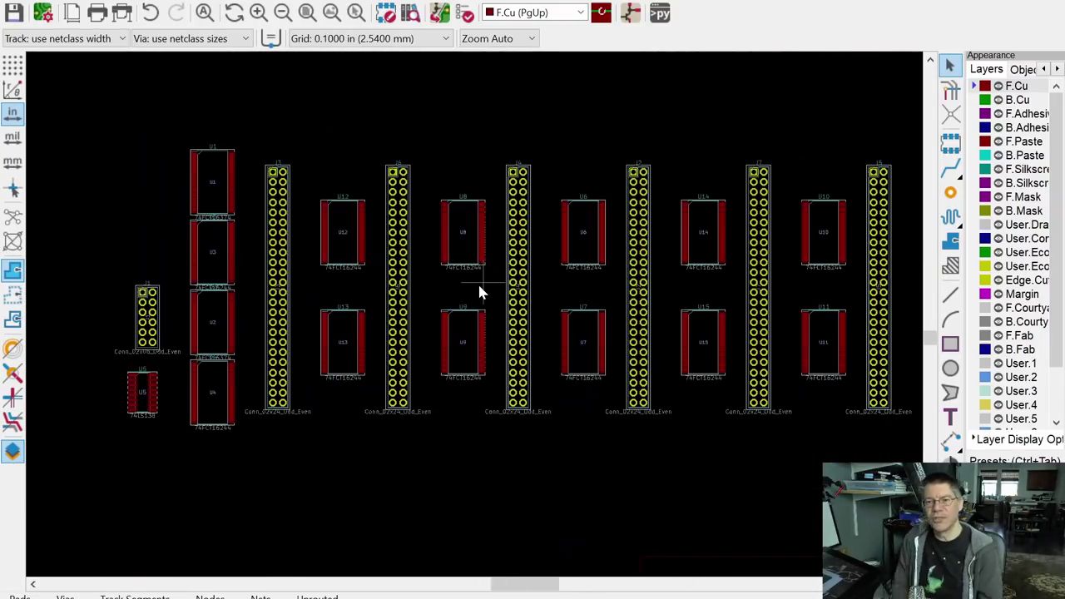
Step: Compare the U12 pin nets with header J6, and review the overall placement around U1 to U5
scroll(380, 166, "up", 2)
left_click(382, 166)
middle_click_drag(247, 287, 431, 195)
scroll(618, 261, "up", 4)
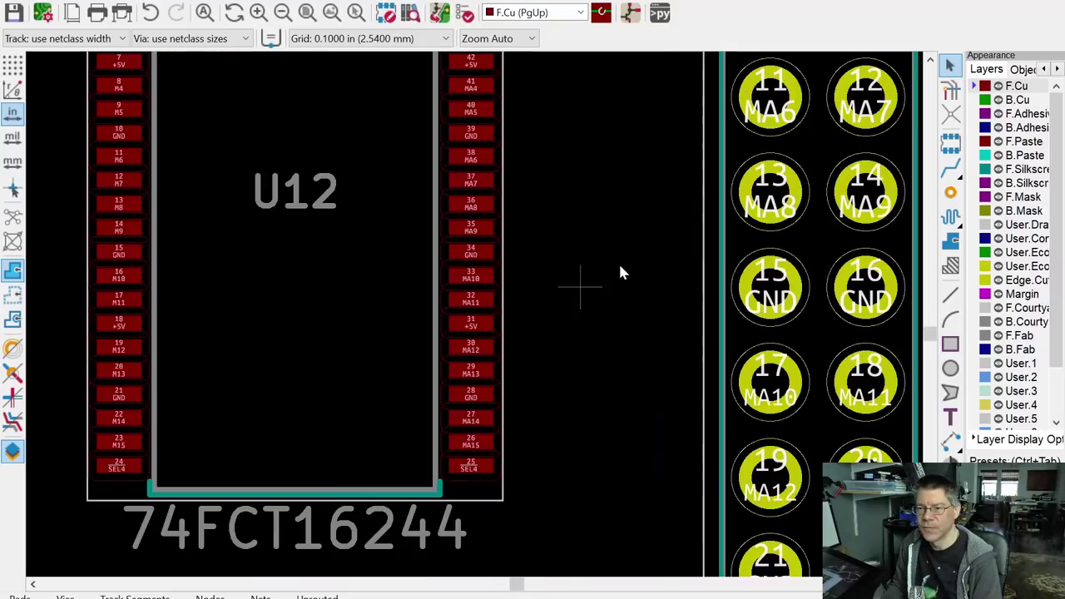
scroll(682, 230, "down", 8)
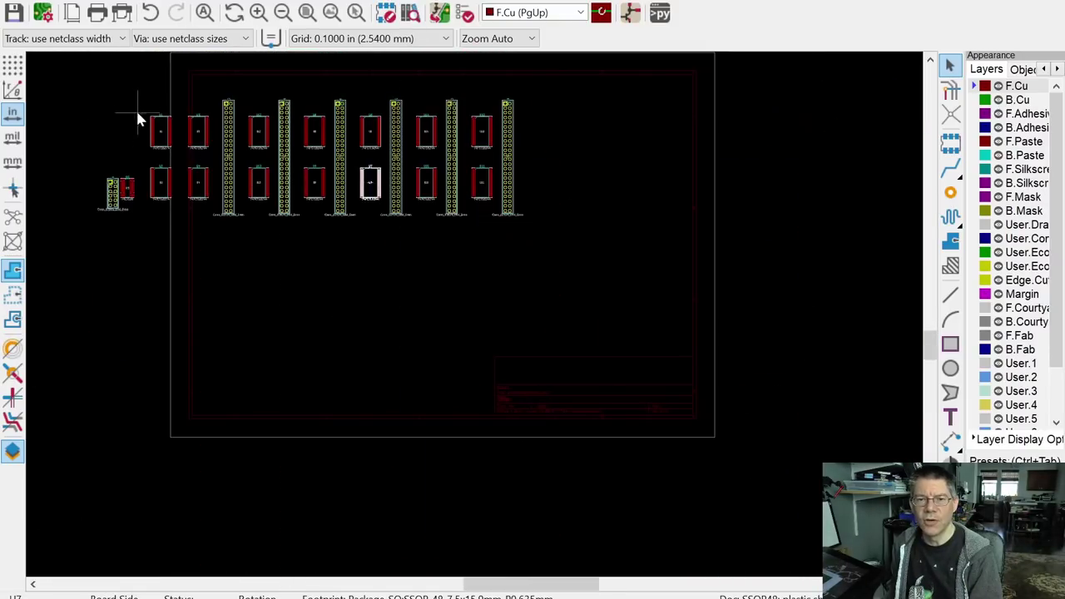
scroll(416, 295, "up", 6)
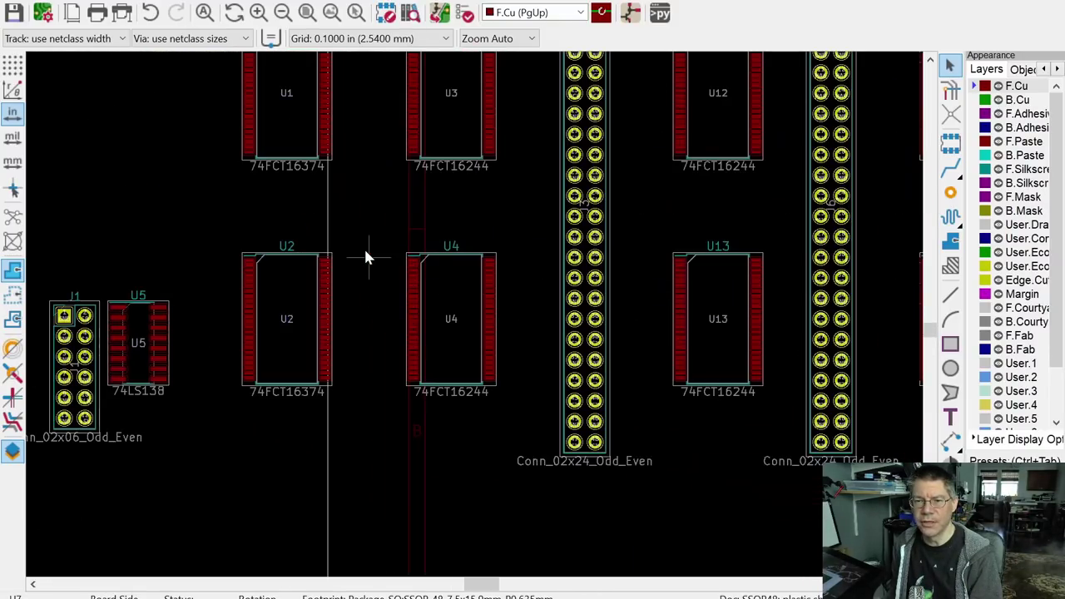
scroll(405, 226, "down", 3)
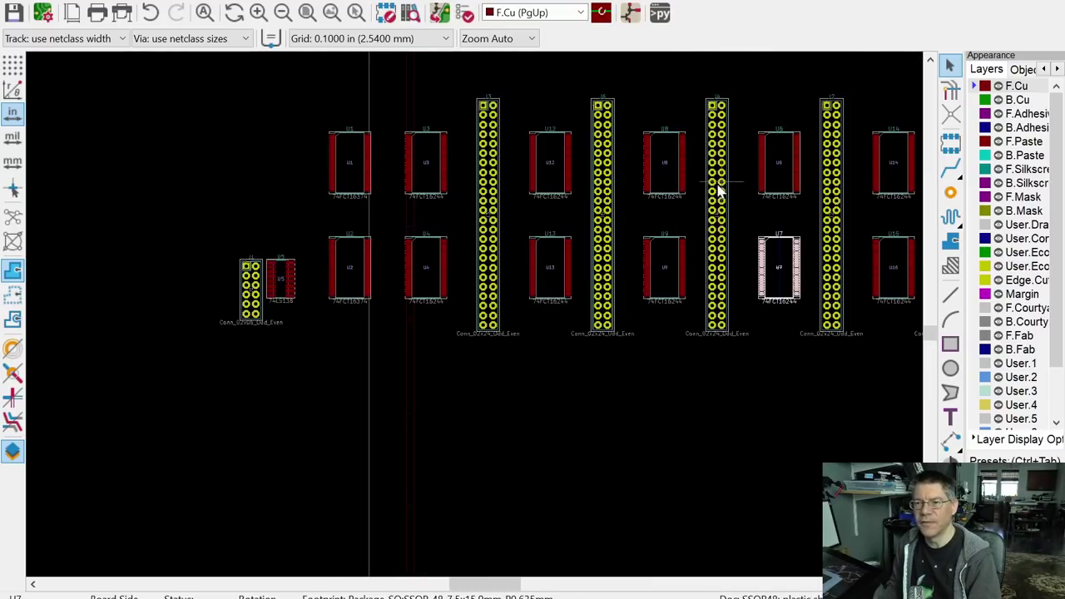
Step: Examine the pin nets of buffers U7, U15 and U11 against their neighbouring headers
scroll(785, 283, "up", 5)
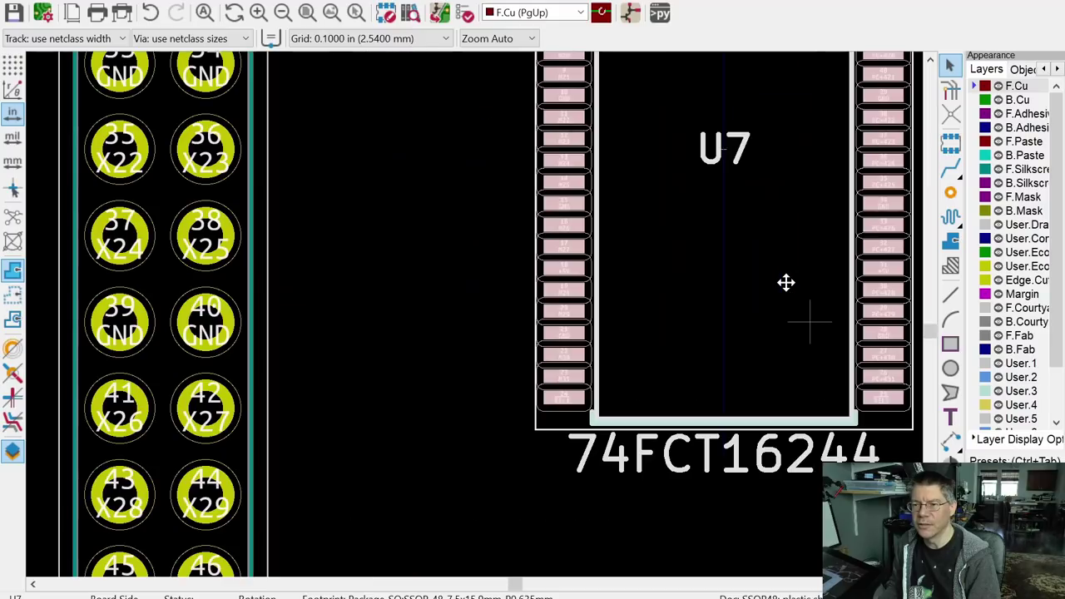
left_click(435, 278)
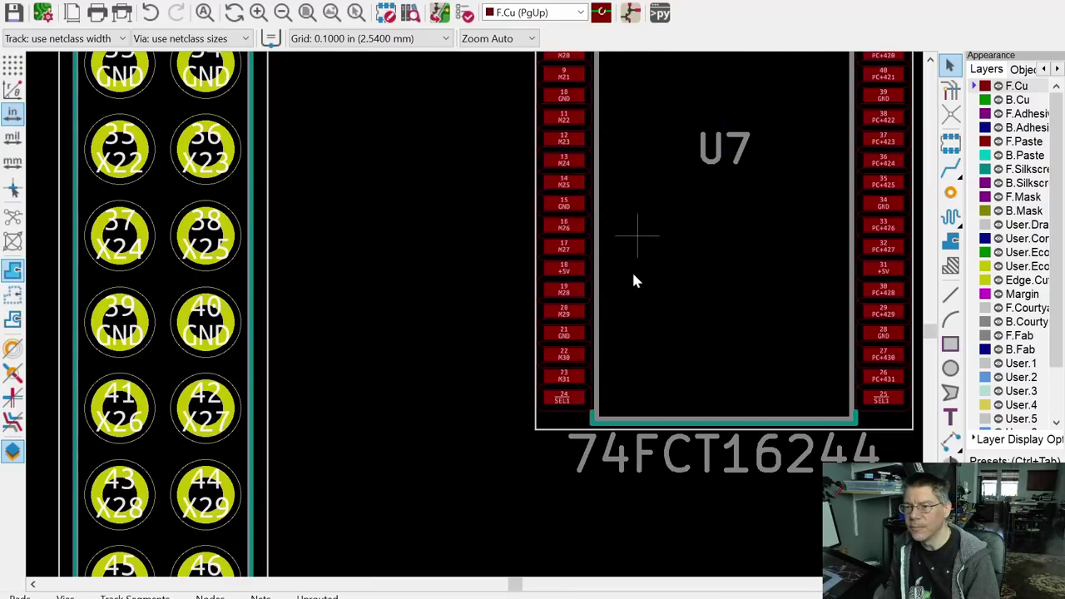
scroll(836, 307, "right", 15)
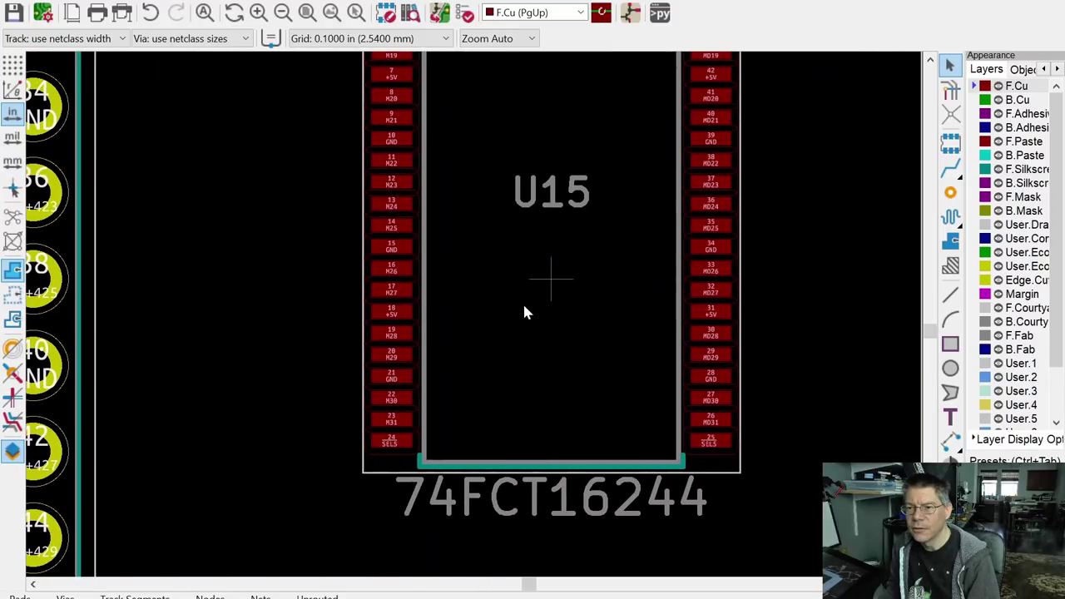
scroll(657, 264, "down", 5)
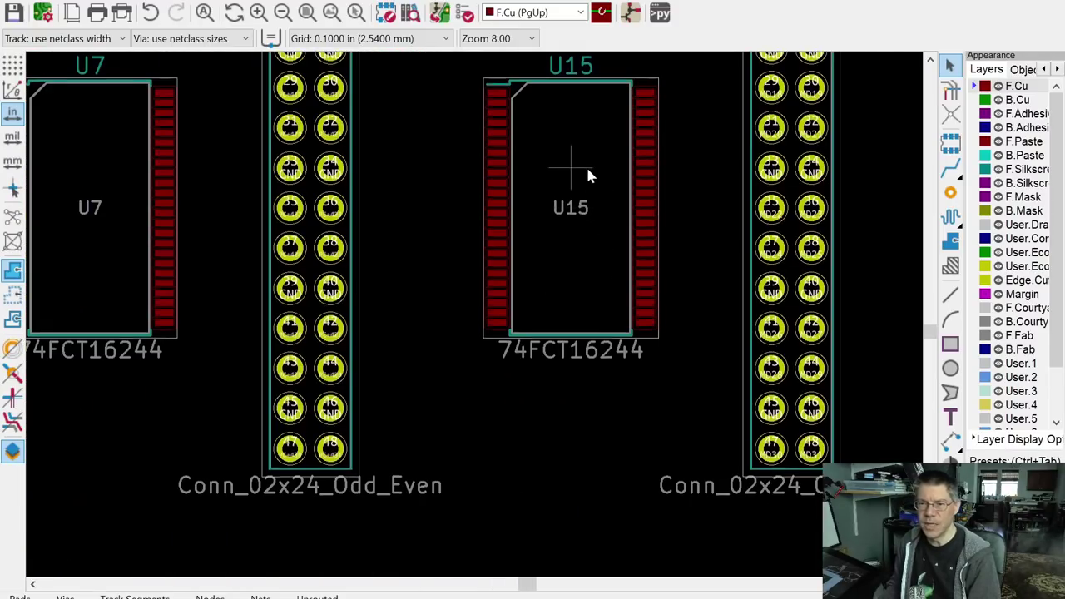
middle_click_drag(587, 174, 296, 281)
scroll(649, 311, "right", 5)
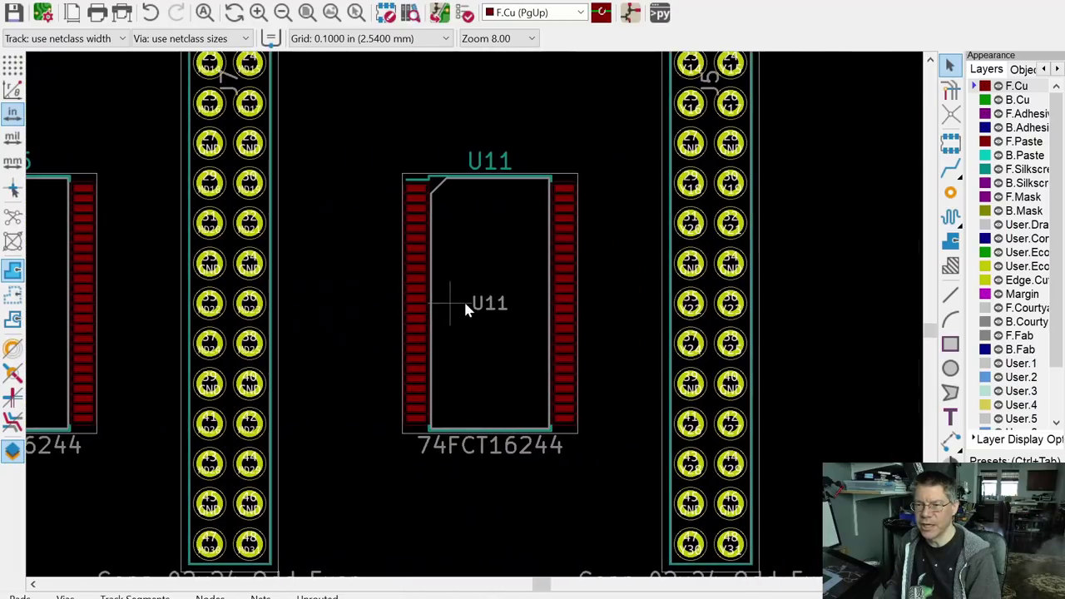
scroll(558, 321, "up", 3)
scroll(557, 323, "down", 6)
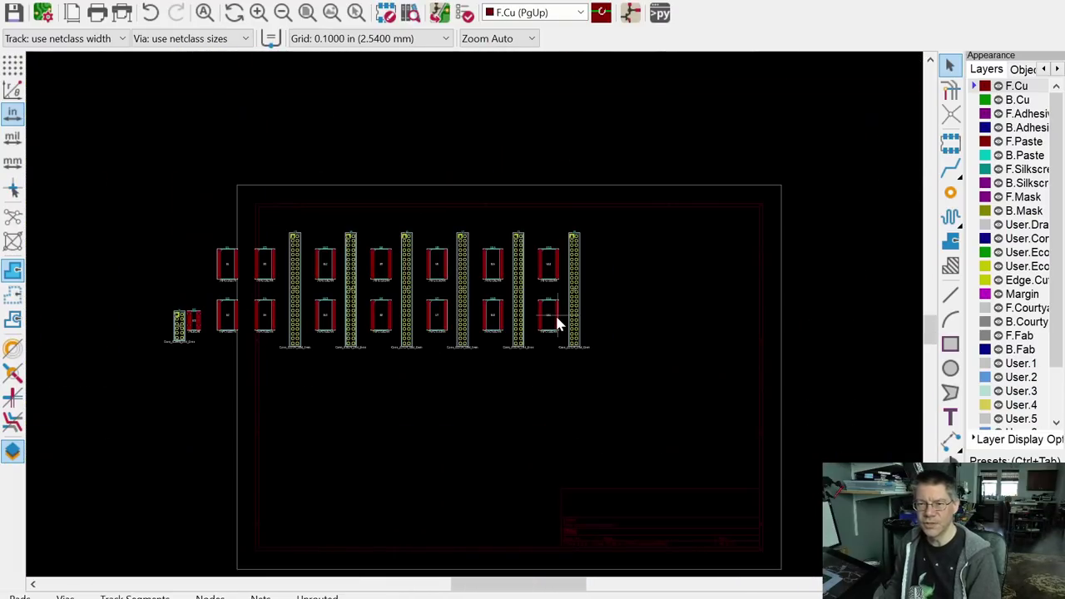
Step: Compare the MA nets on U13's pins with the matching pins of header J6
scroll(420, 316, "left", 3)
scroll(420, 313, "up", 8)
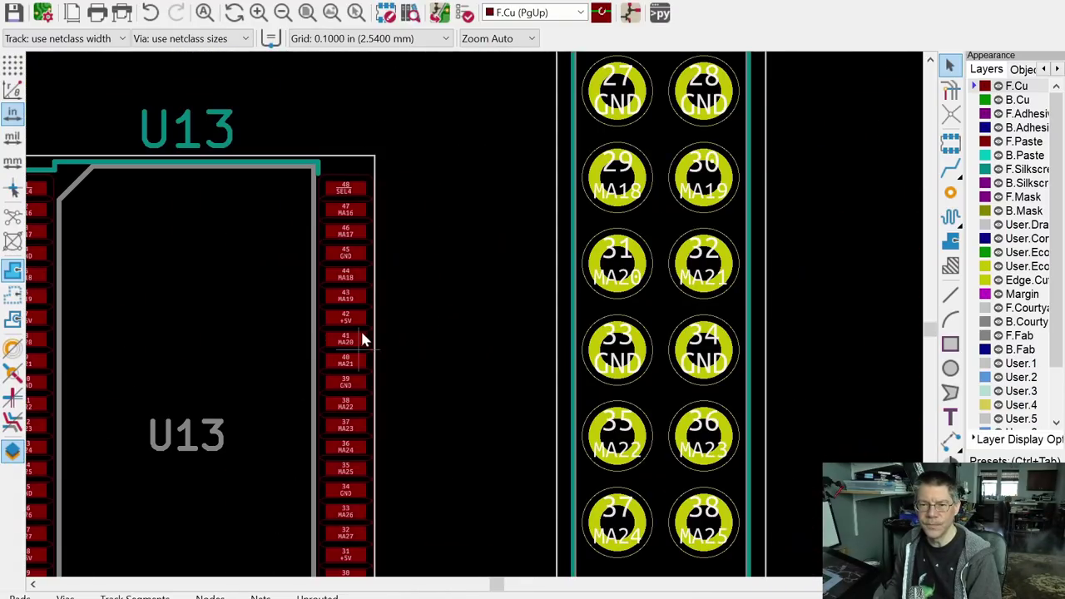
scroll(297, 278, "down", 4)
scroll(302, 244, "down", 1)
scroll(318, 285, "up", 3)
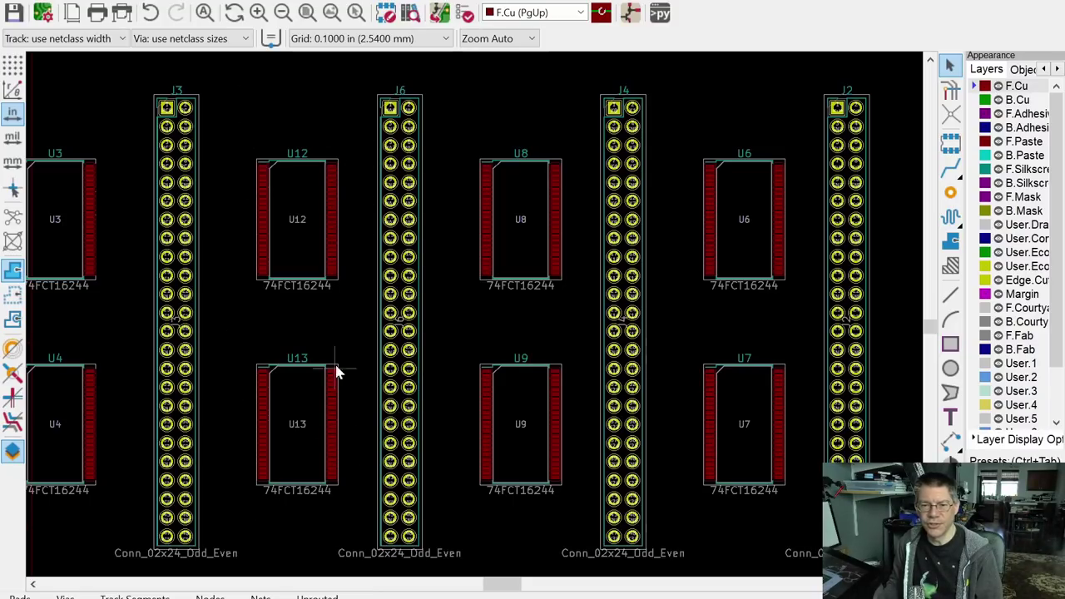
Step: Move U3 down and U4 up in their column beside header J3 so that the two chips sit directly one above the other
middle_click_drag(305, 319, 578, 309)
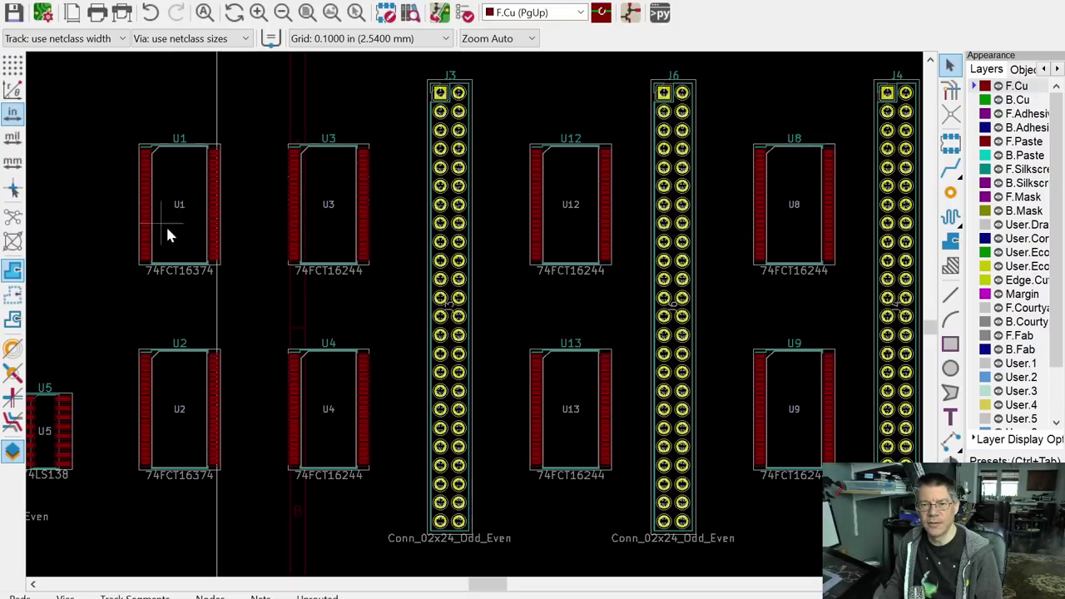
left_click(326, 216)
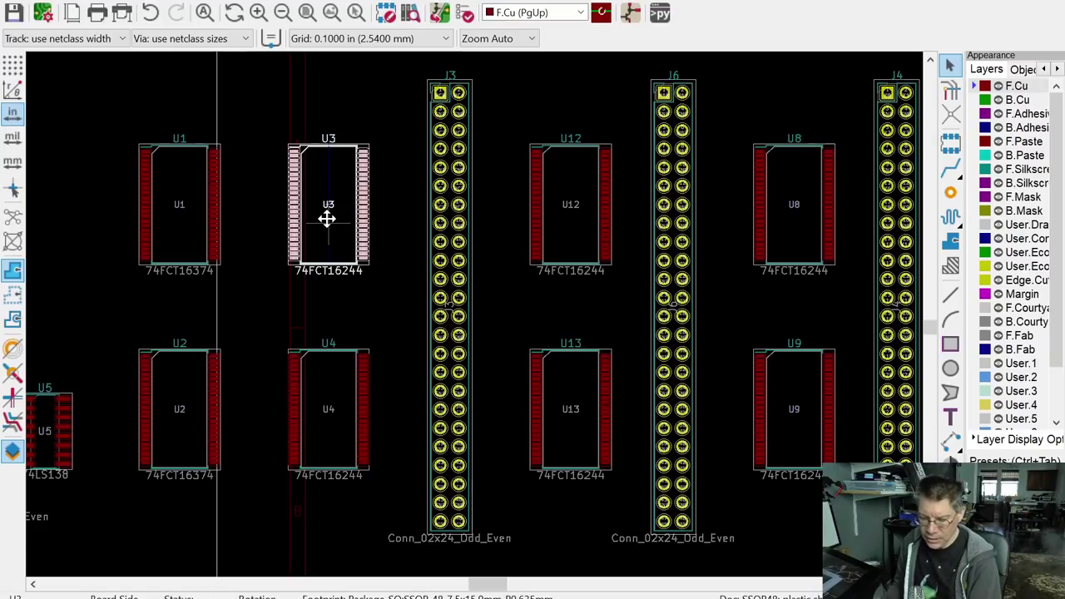
key("m")
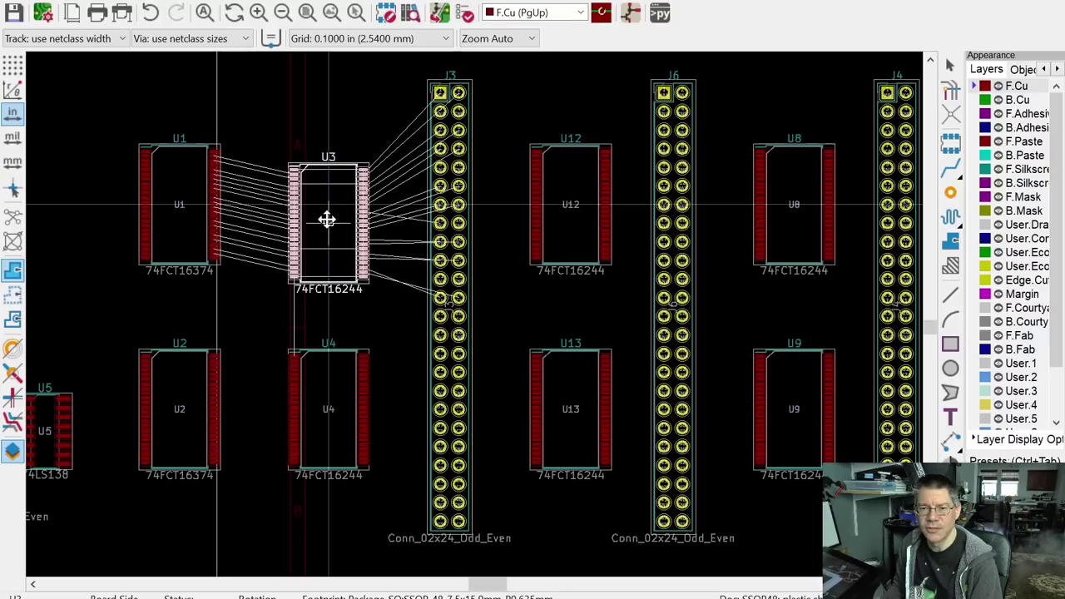
left_click(325, 241)
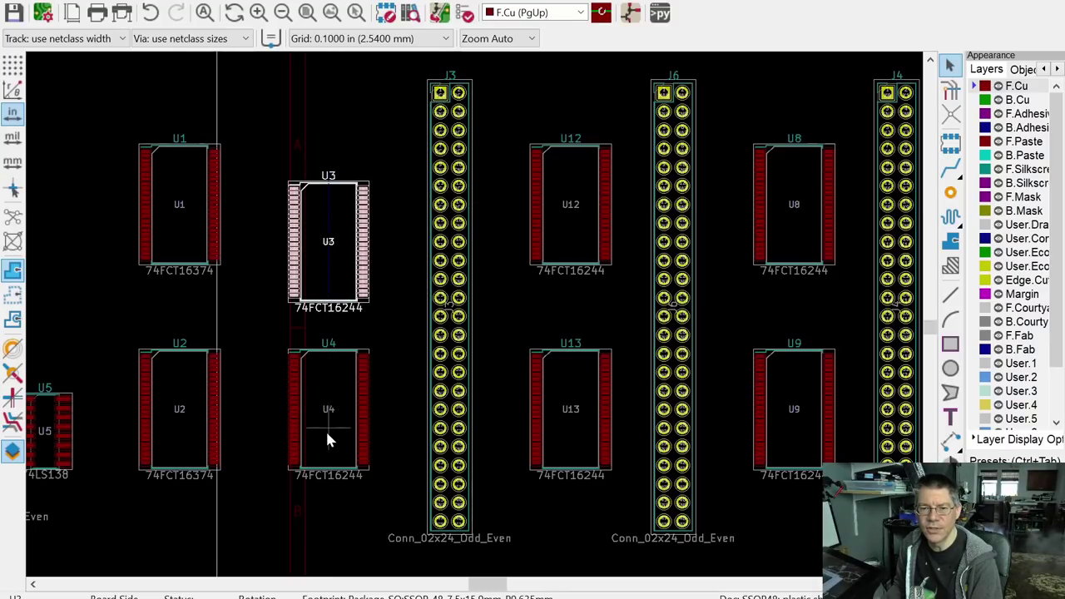
key("m")
left_click(329, 372)
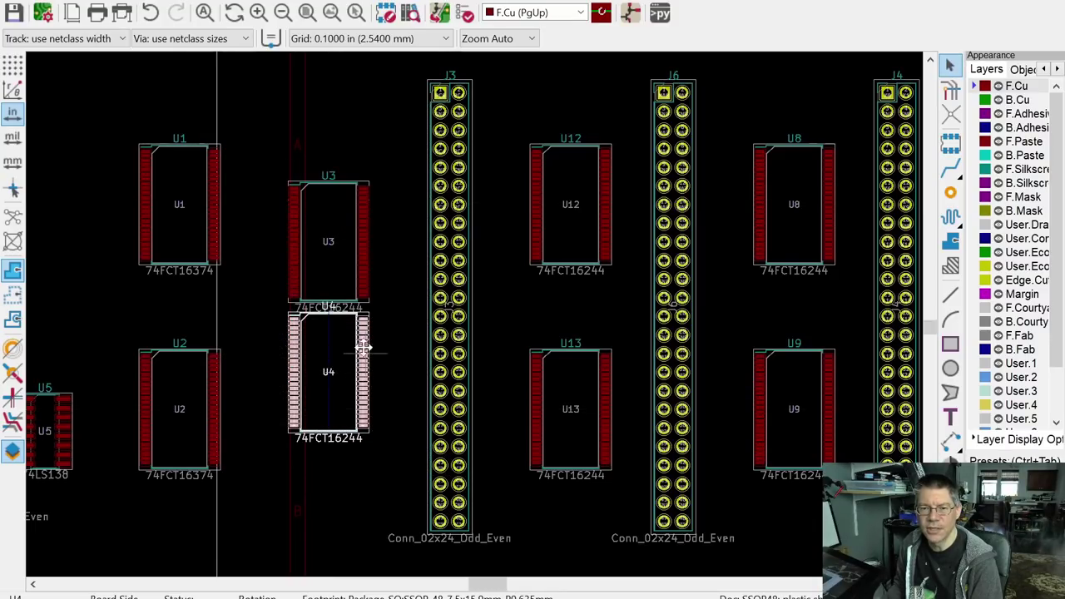
Step: Place U1 directly above U3 and U2 directly below U4 to form a single column of four chips beside J3
key("m")
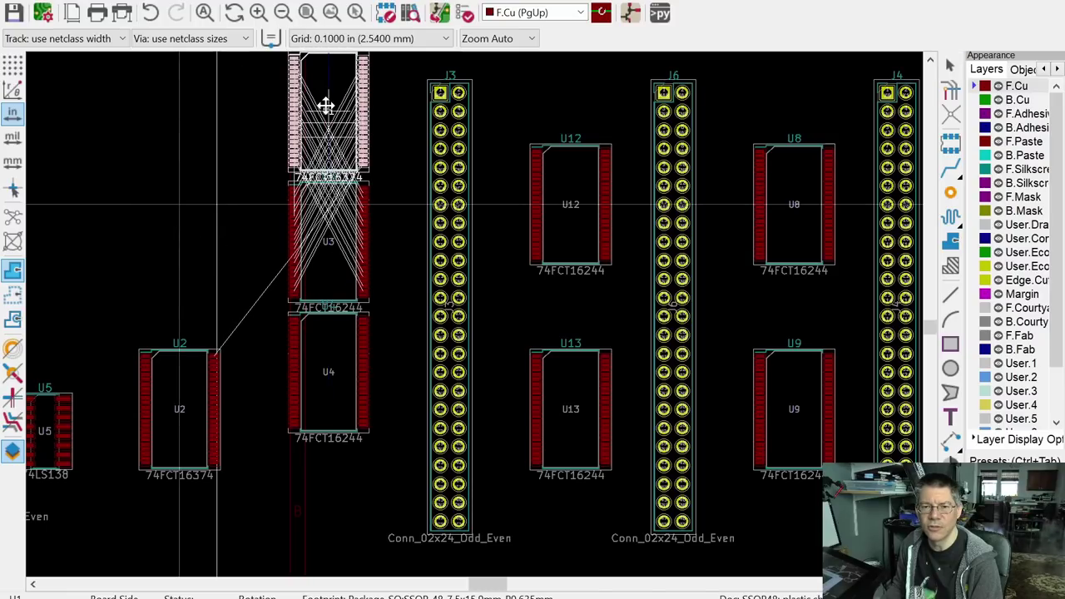
left_click(325, 106)
key("m")
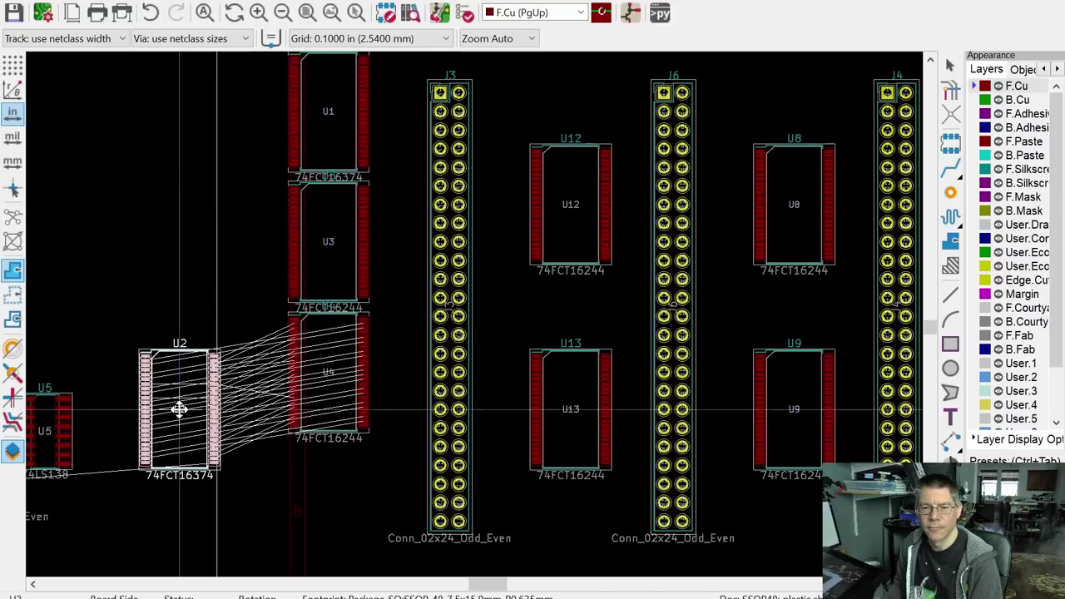
left_click(332, 506)
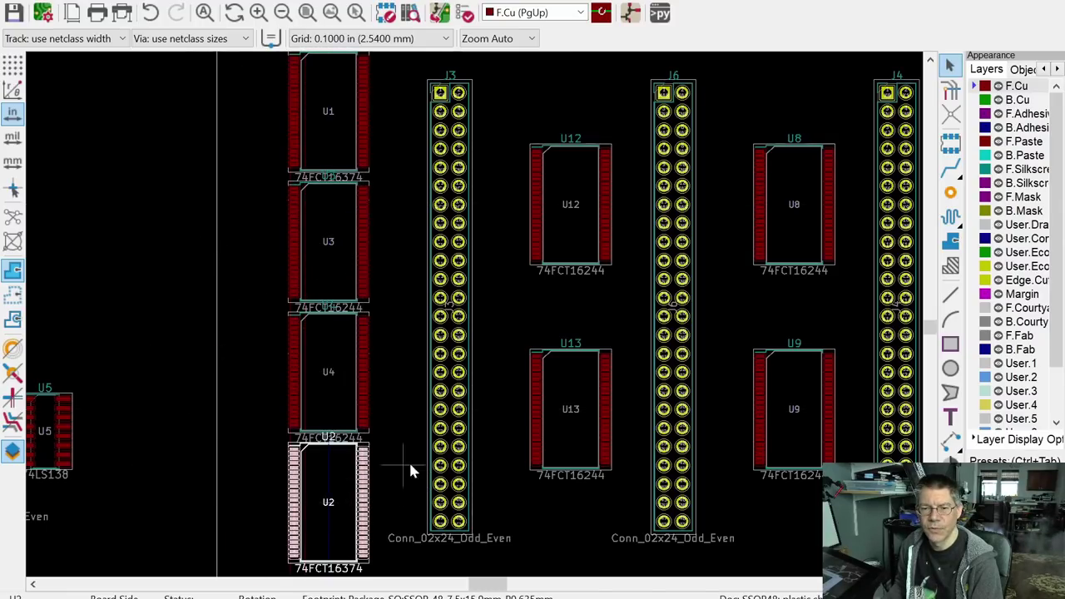
left_click(384, 359)
scroll(411, 315, "down", 3)
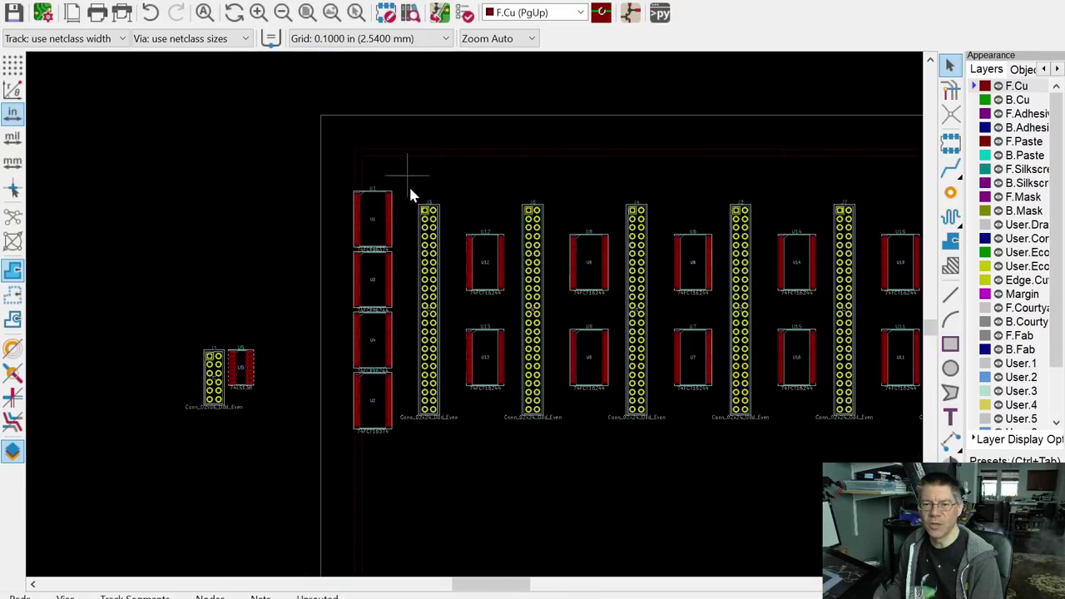
scroll(410, 290, "up", 3)
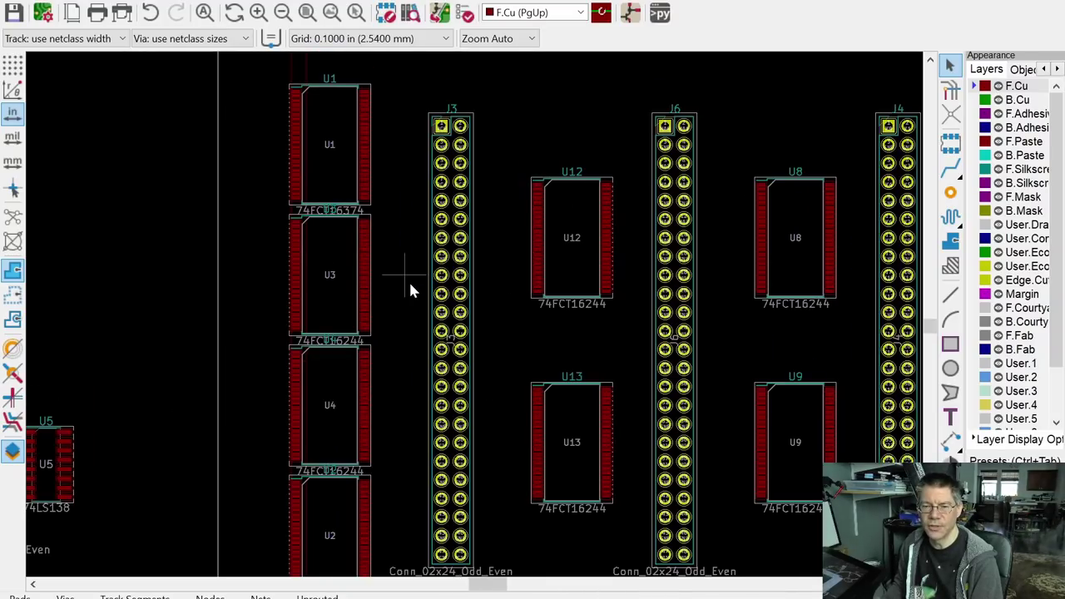
Step: Swap U2 and U4 in the chip column, placing U2 directly below U3 and U4 at the lower end
scroll(344, 418, "down", 1)
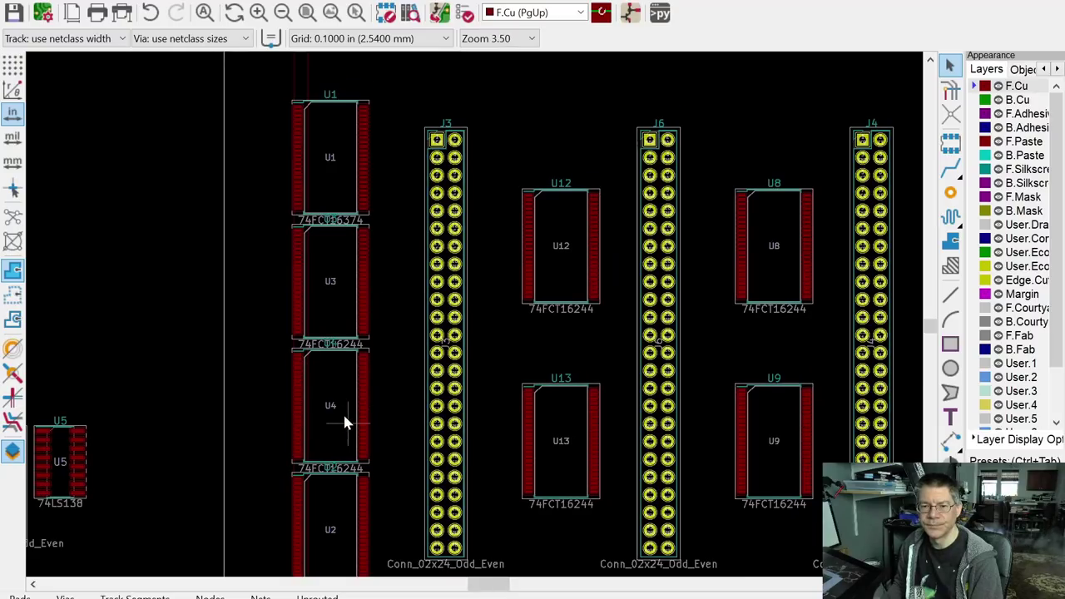
scroll(347, 422, "down", 1)
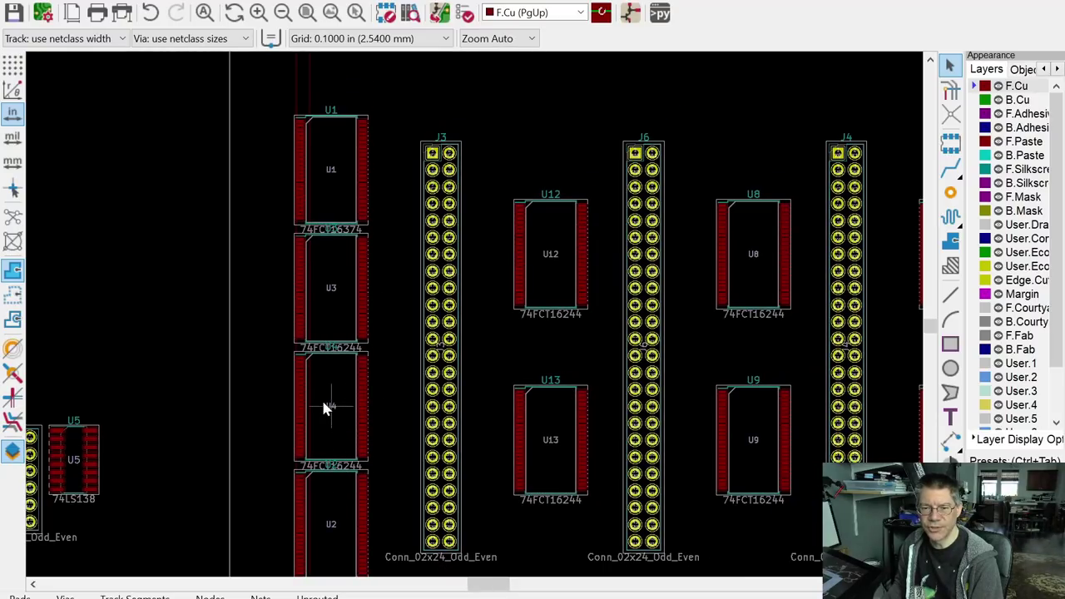
scroll(332, 466, "down", 3)
scroll(330, 507, "up", 5)
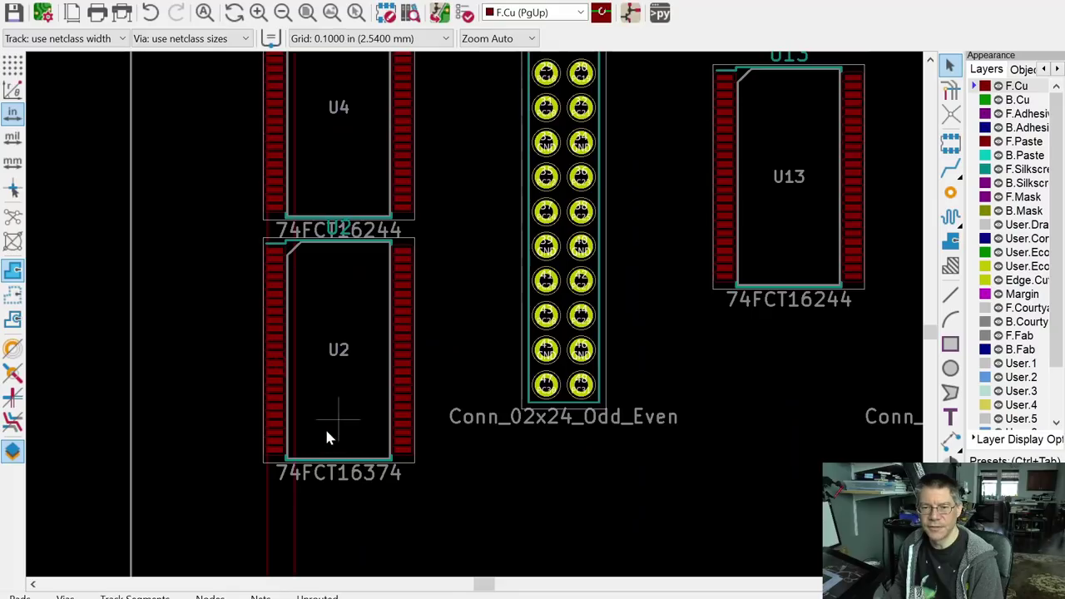
key("m")
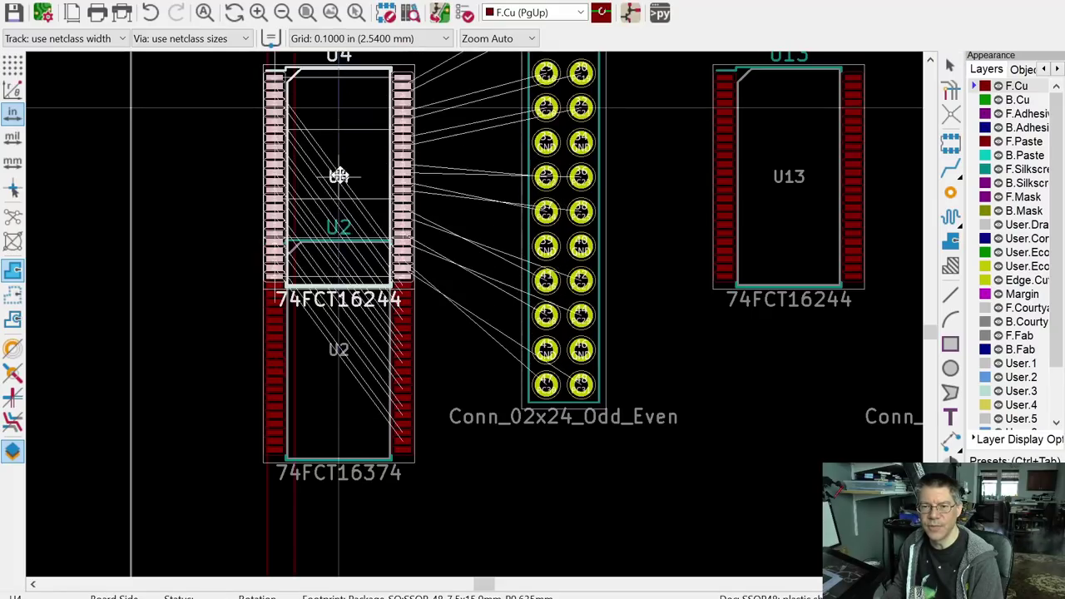
scroll(338, 176, "down", 3)
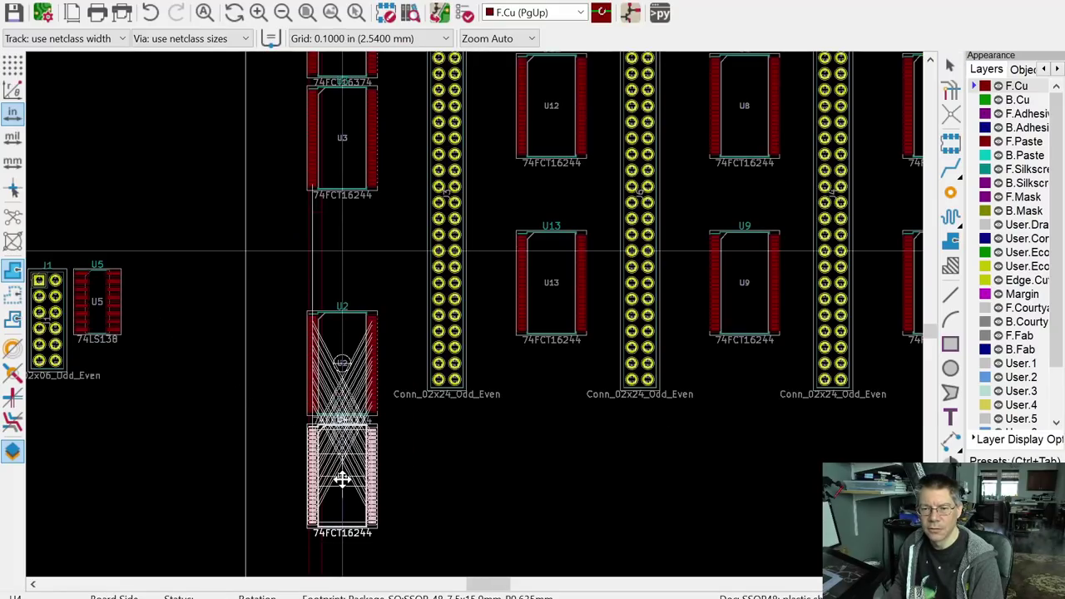
left_click(341, 479)
left_click(338, 358)
key("m")
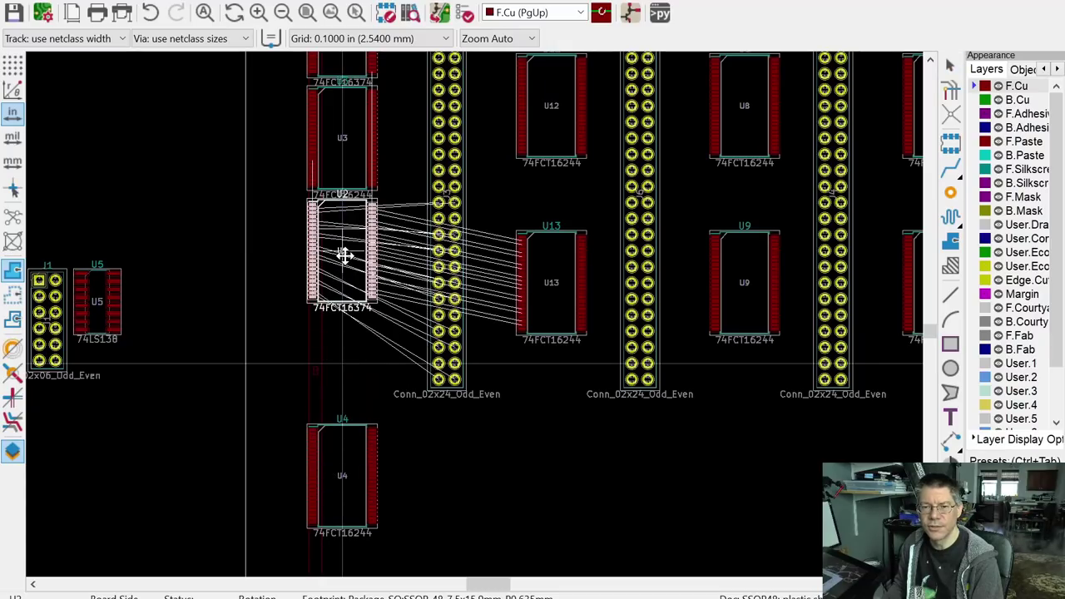
left_click(343, 256)
left_click(349, 442)
key("m")
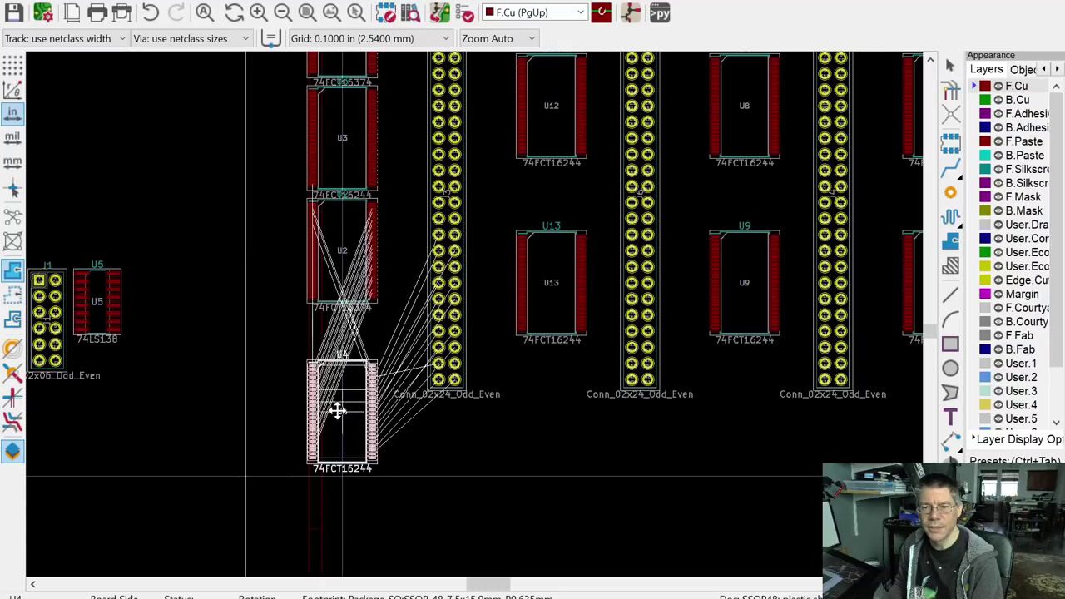
left_click(340, 363)
scroll(387, 252, "up", 1)
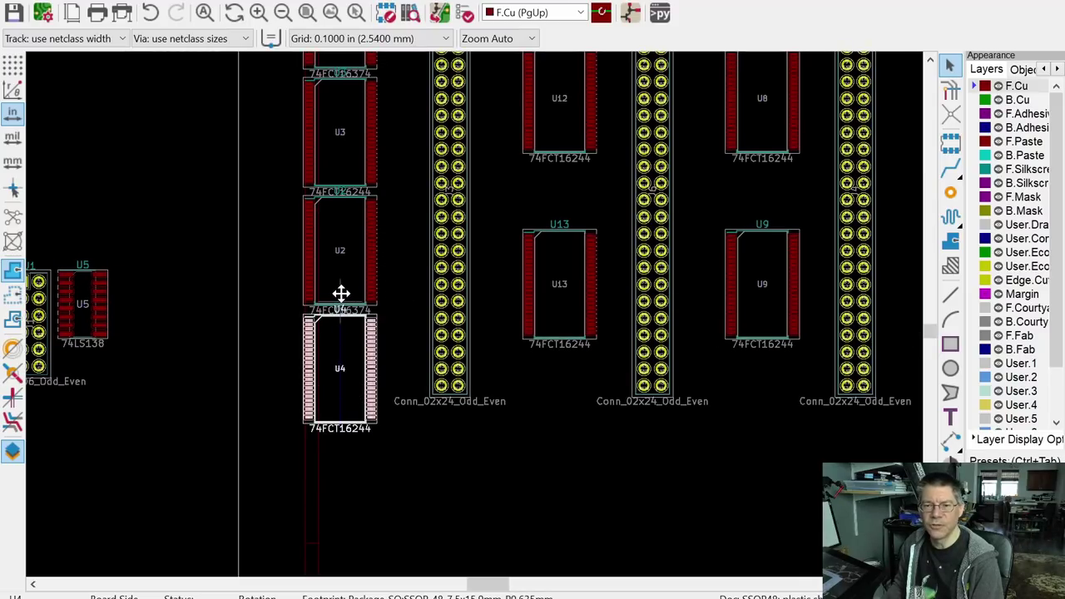
Step: Move connector J1 beside U2 and decoder U5 beside U4, with U5 below J1
middle_click_drag(388, 190, 375, 361)
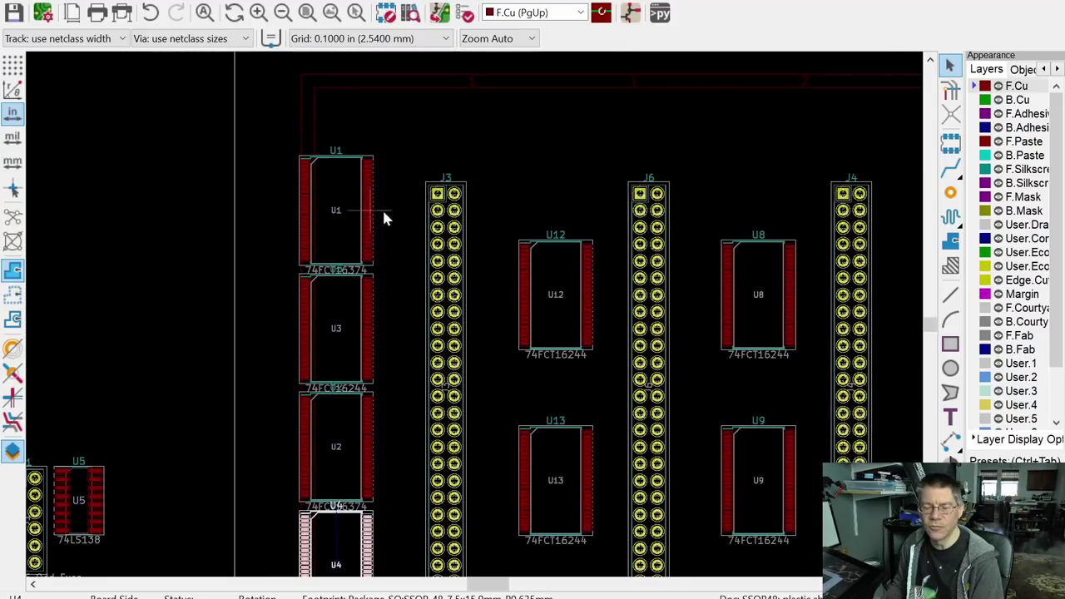
scroll(391, 237, "down", 3)
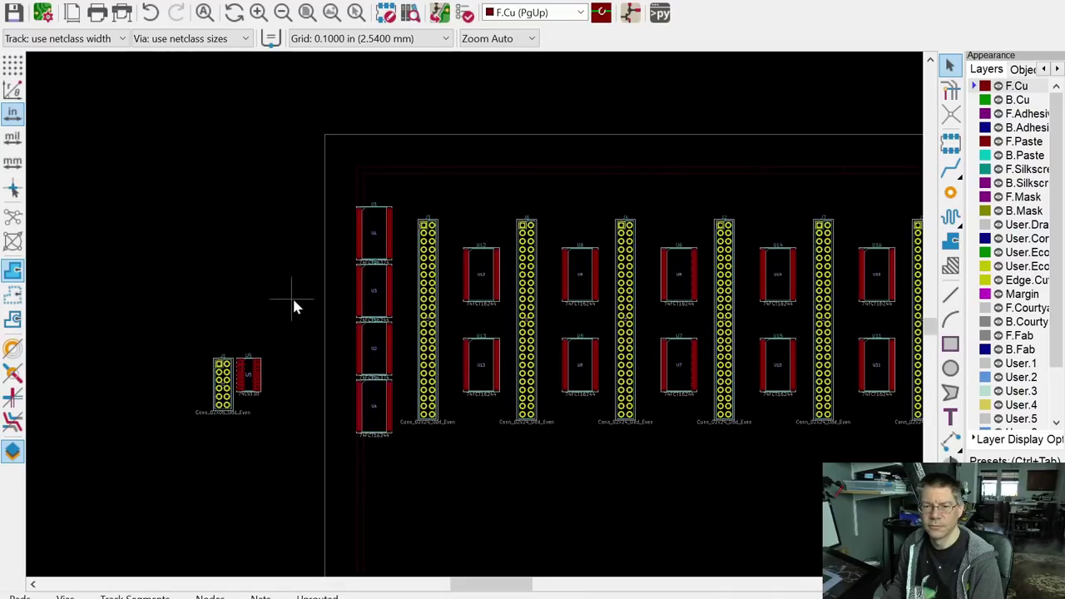
scroll(428, 362, "up", 3)
scroll(428, 362, "down", 5)
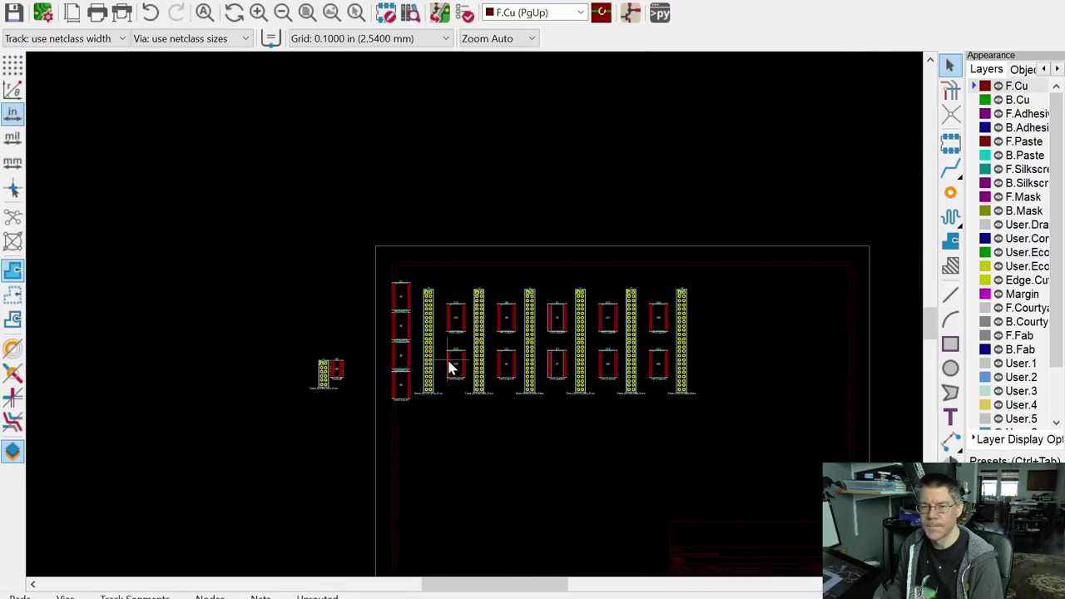
scroll(449, 368, "up", 3)
scroll(179, 405, "up", 2)
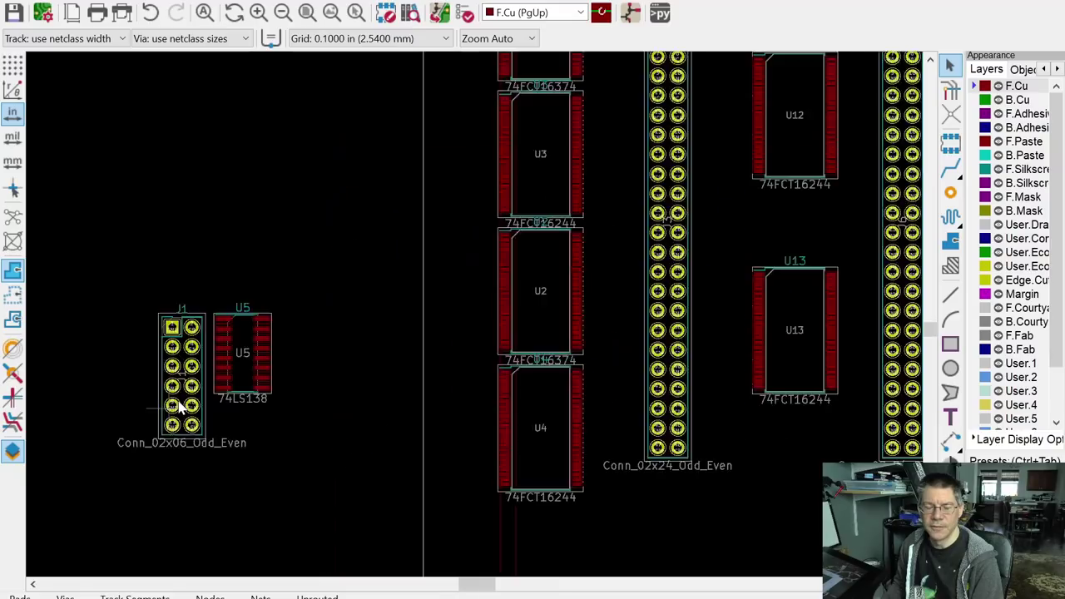
scroll(179, 405, "up", 2)
left_click(183, 389)
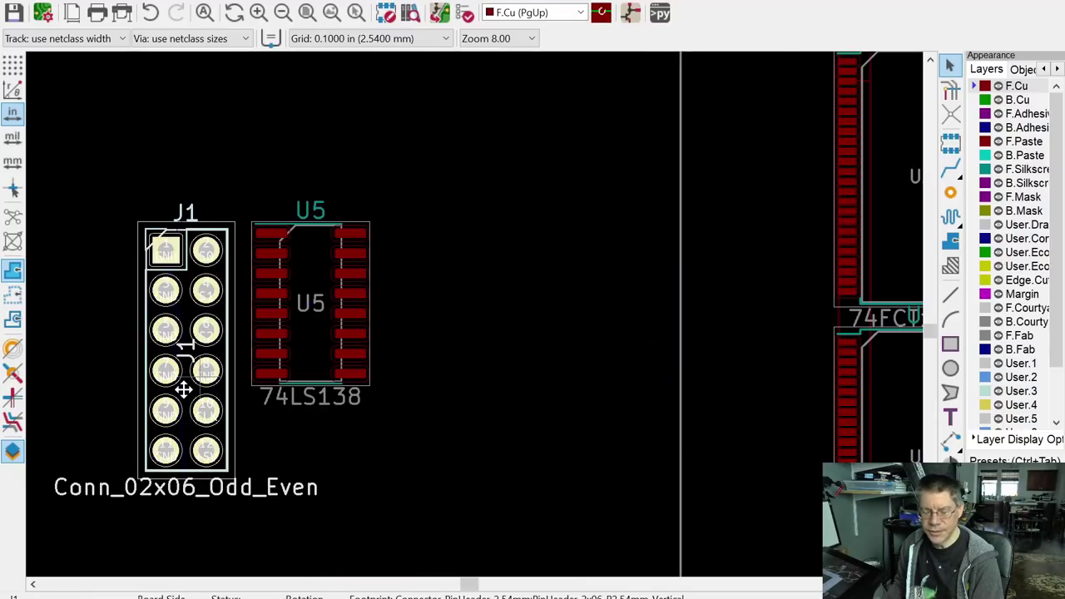
left_click_drag(183, 388, 657, 176)
scroll(639, 176, "down", 2)
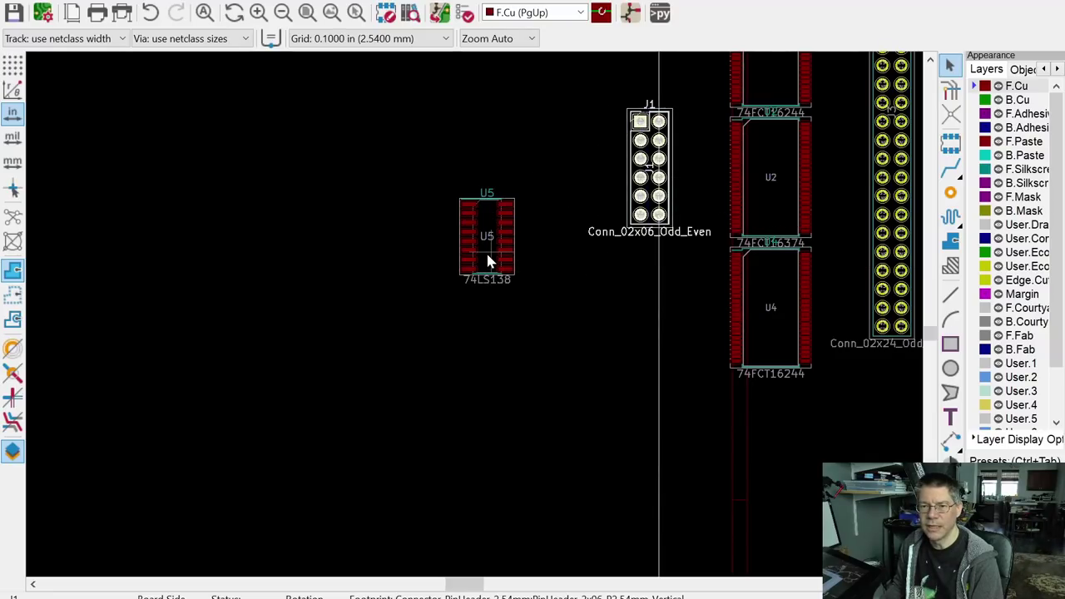
left_click_drag(487, 261, 640, 306)
Step: Select all the placed footprints and move them together to the middle of the drawing sheet, inside its border
scroll(732, 298, "down", 6)
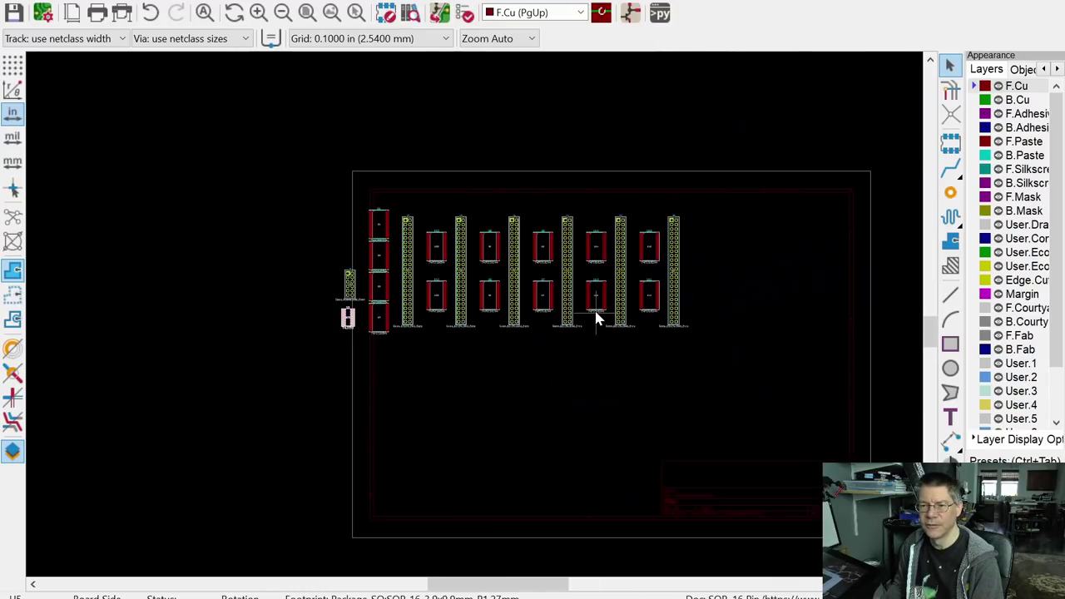
scroll(318, 186, "up", 1)
left_click_drag(319, 186, 787, 385)
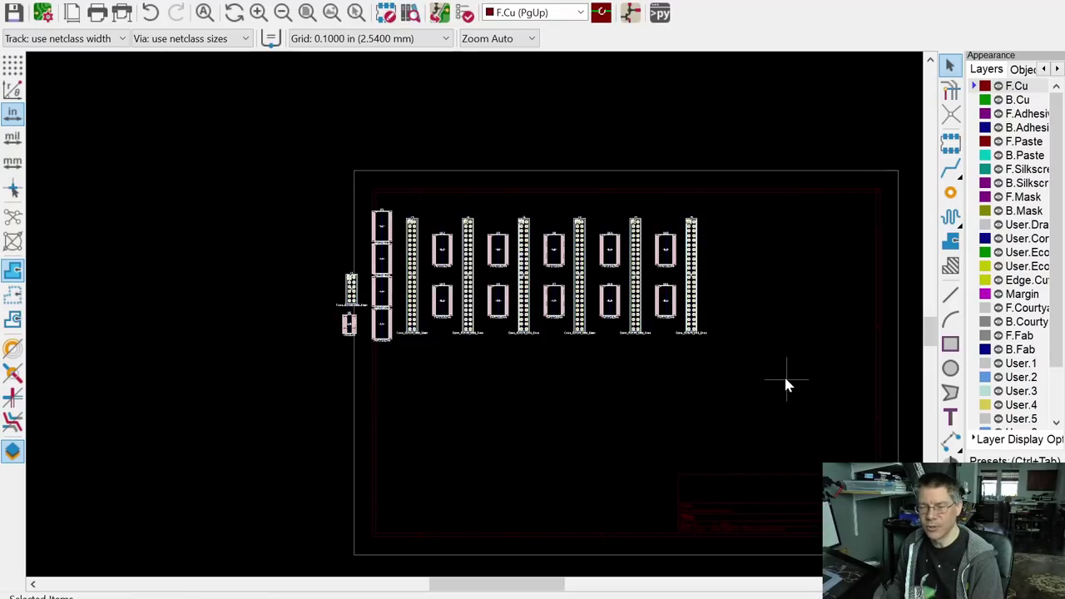
key("m")
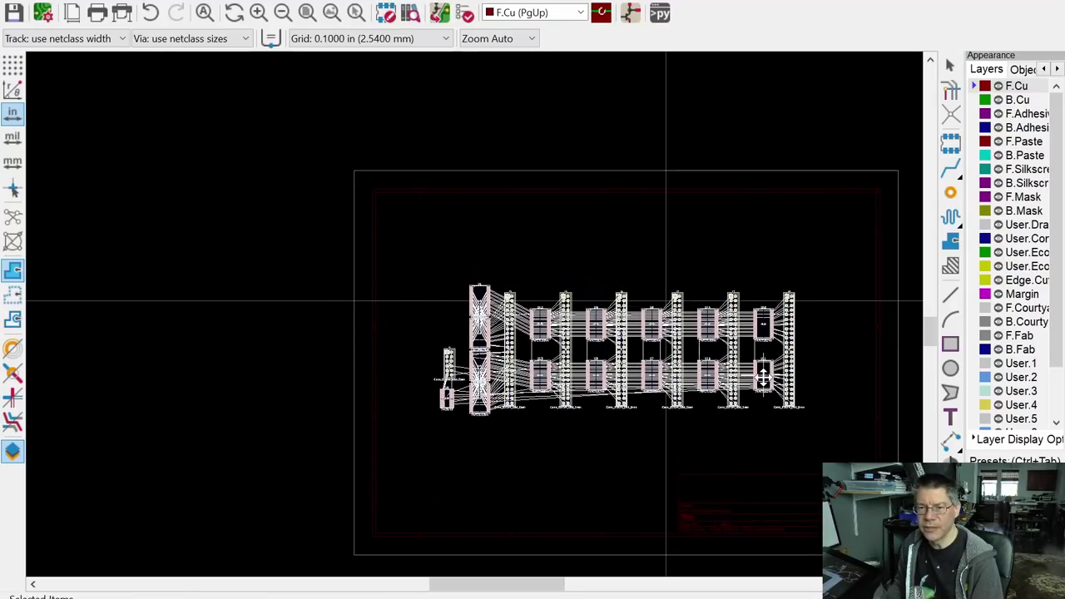
left_click(763, 377)
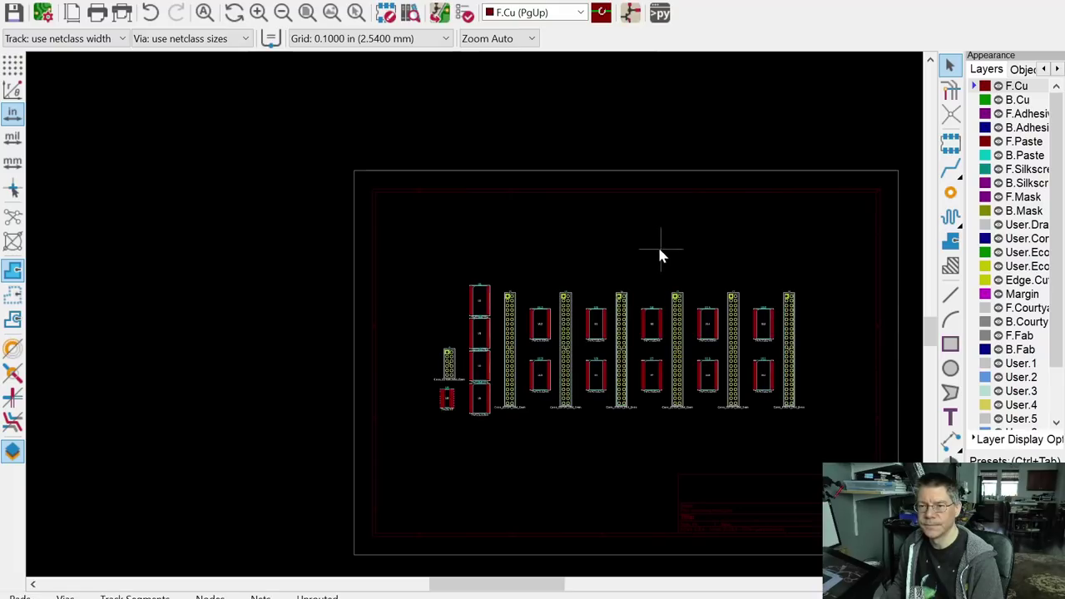
Step: Review the overall layout and preview header J6's ratsnest connections to U12, U13 and U8, putting J6 back in its original position
scroll(590, 280, "up", 5)
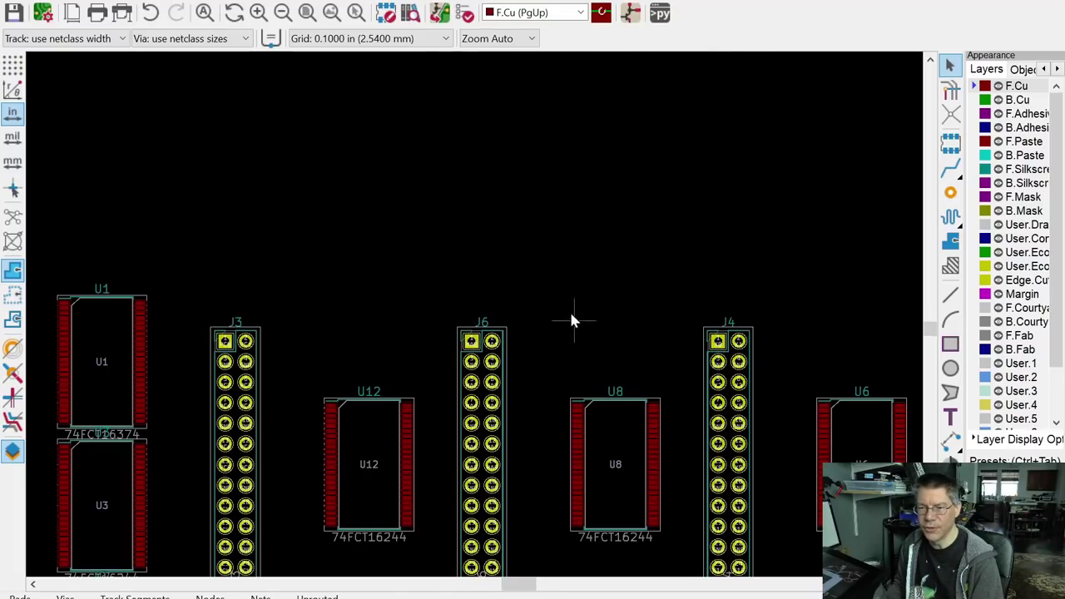
scroll(572, 320, "down", 7)
scroll(582, 374, "up", 7)
scroll(582, 373, "down", 2)
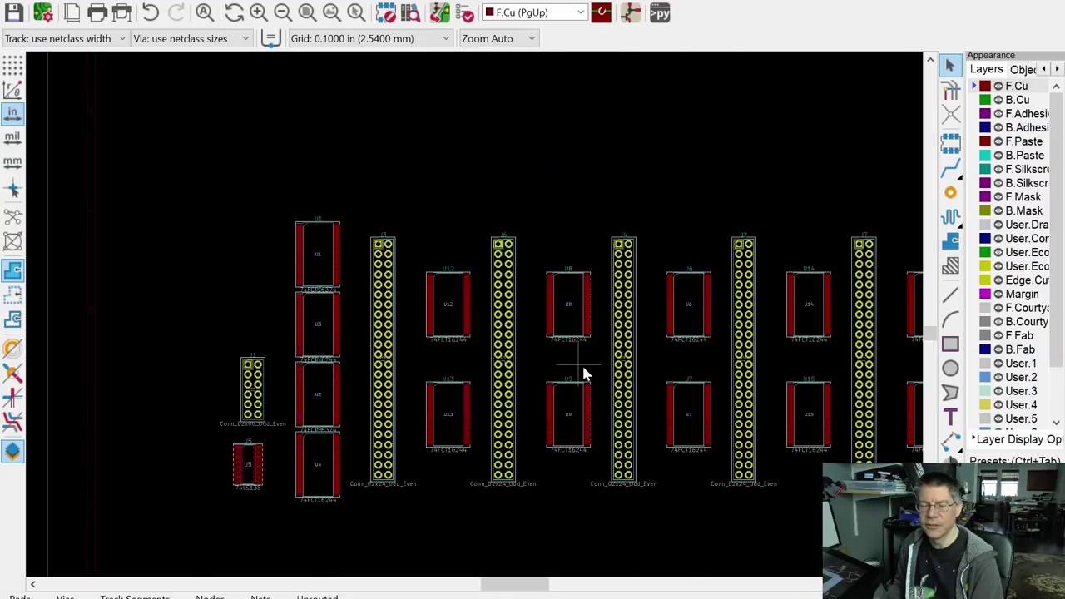
middle_click_drag(581, 363, 479, 291)
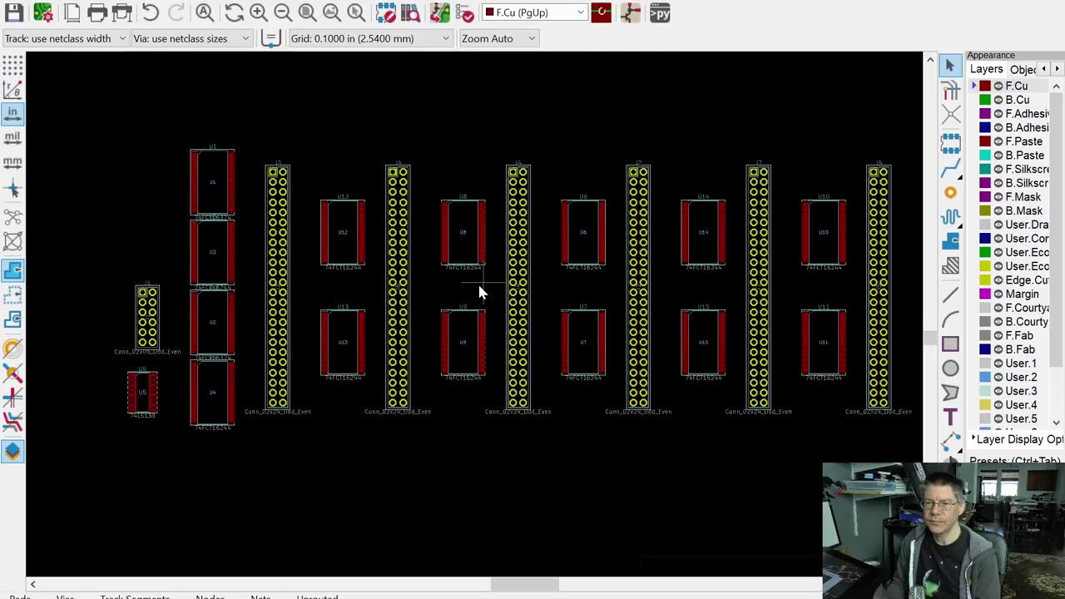
scroll(406, 184, "up", 3)
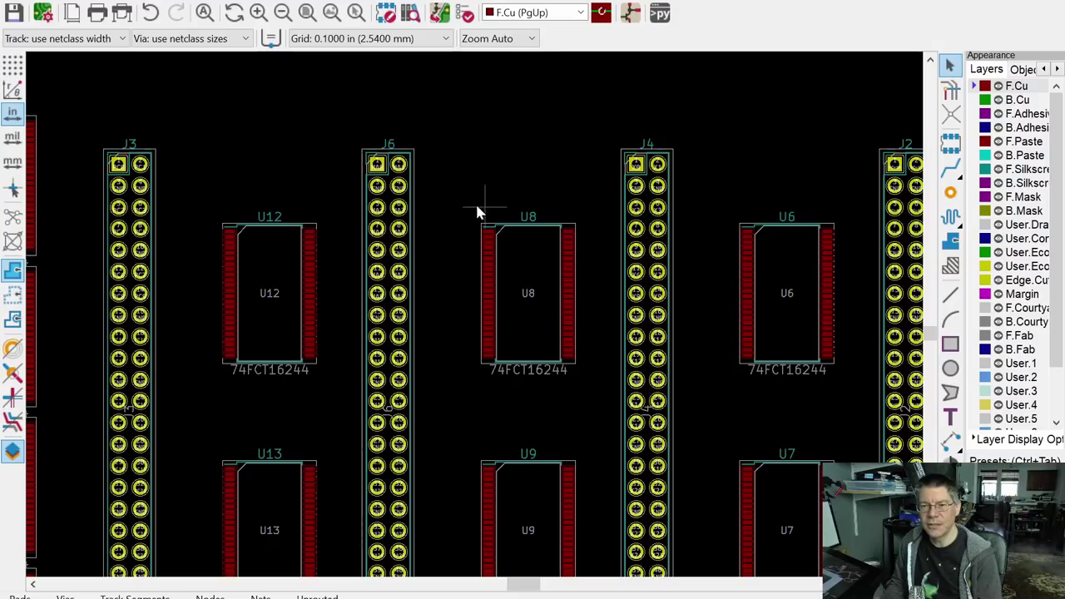
left_click(384, 175)
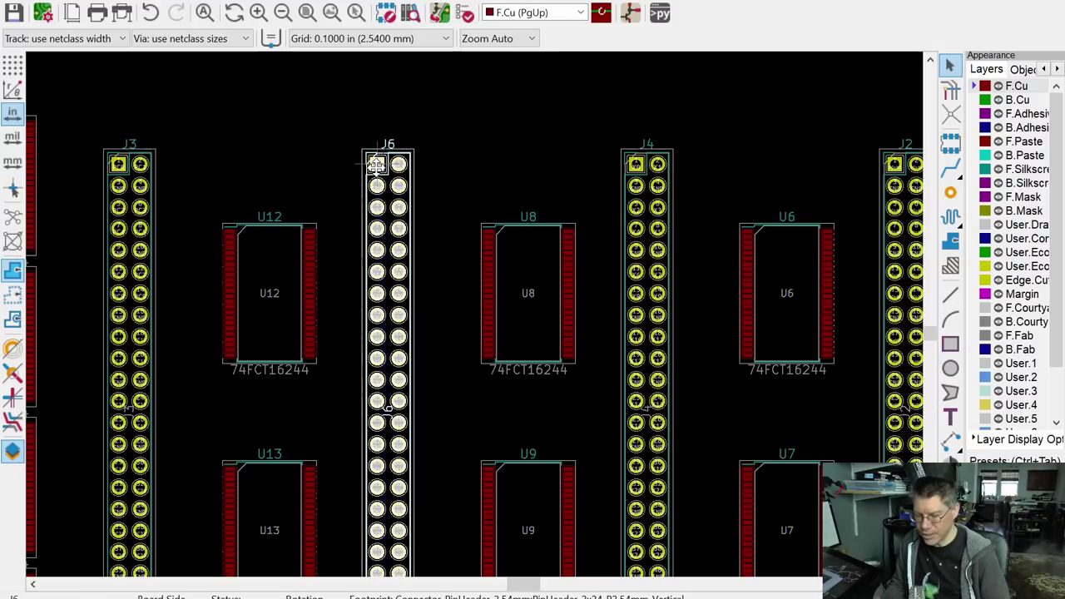
left_click_drag(376, 164, 398, 164)
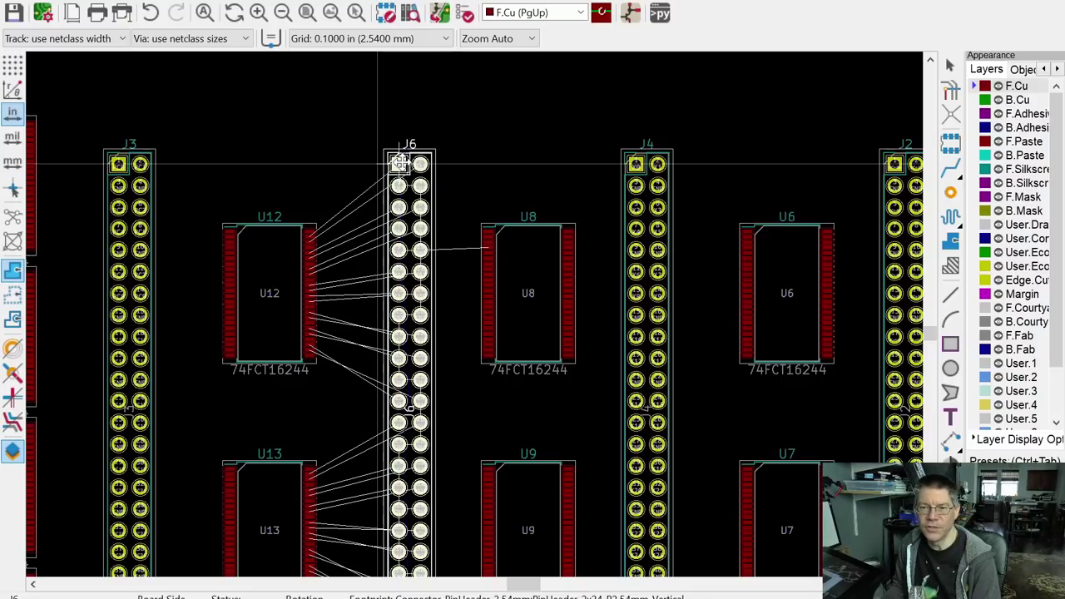
left_click(377, 163)
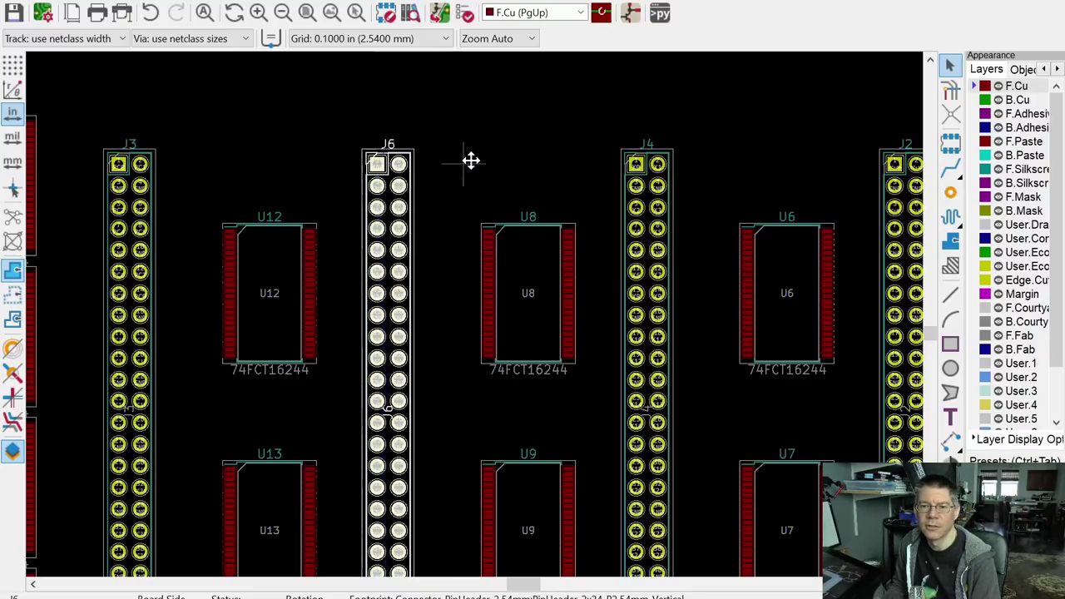
Step: Examine the net names on U12's input and output pads against header J6's pins
scroll(524, 164, "down", 5)
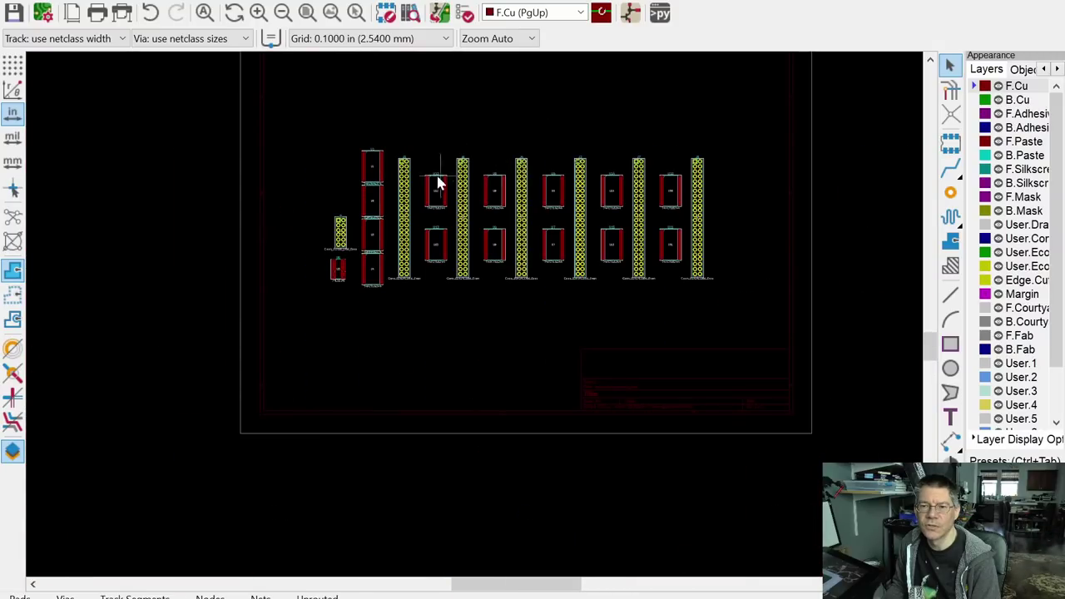
scroll(431, 196, "up", 5)
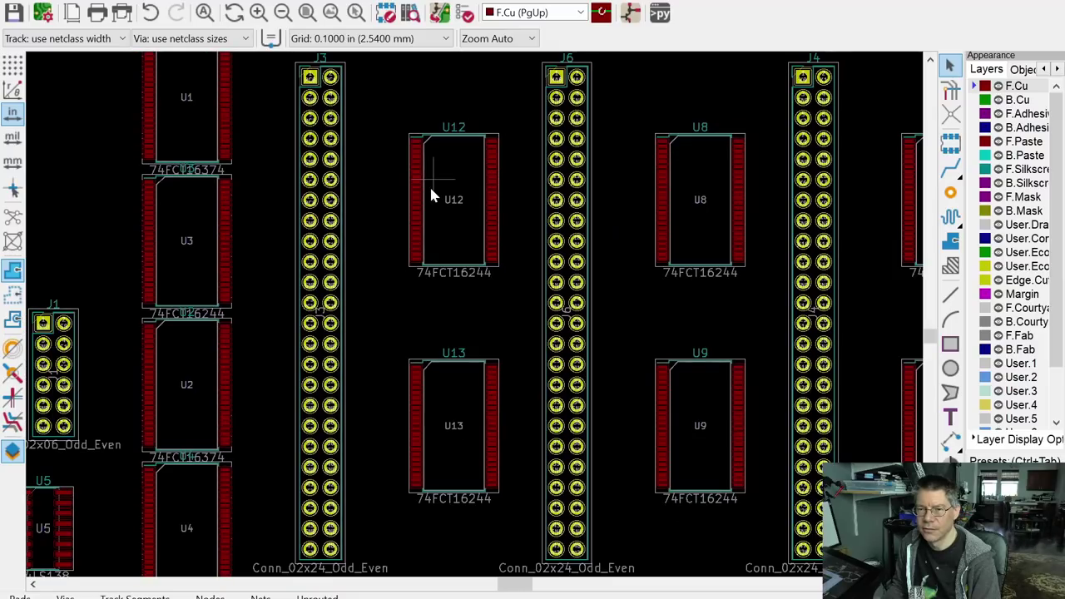
scroll(431, 196, "up", 3)
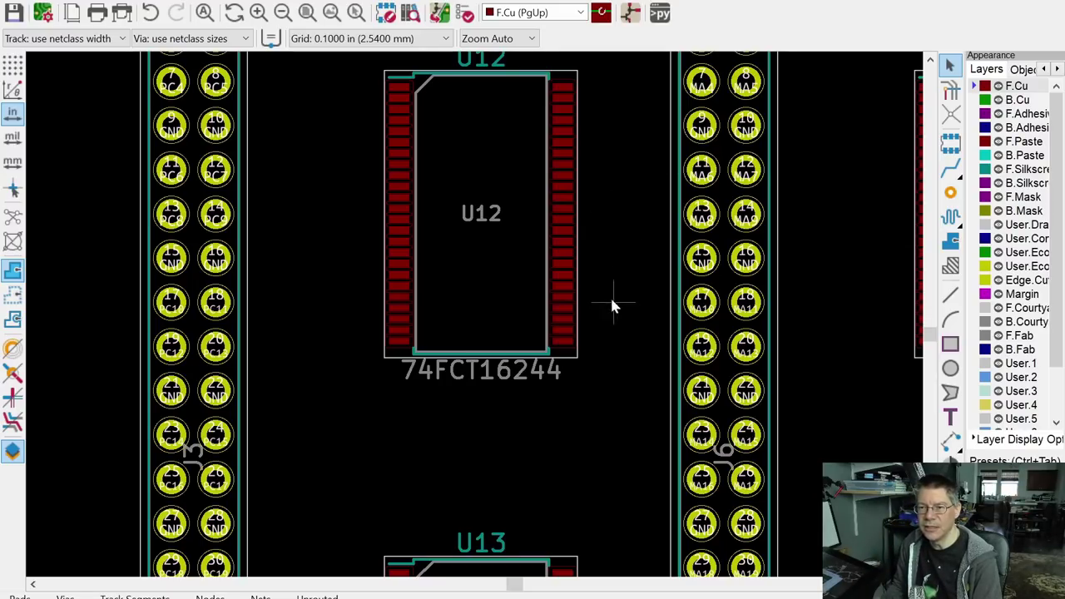
scroll(590, 249, "up", 3)
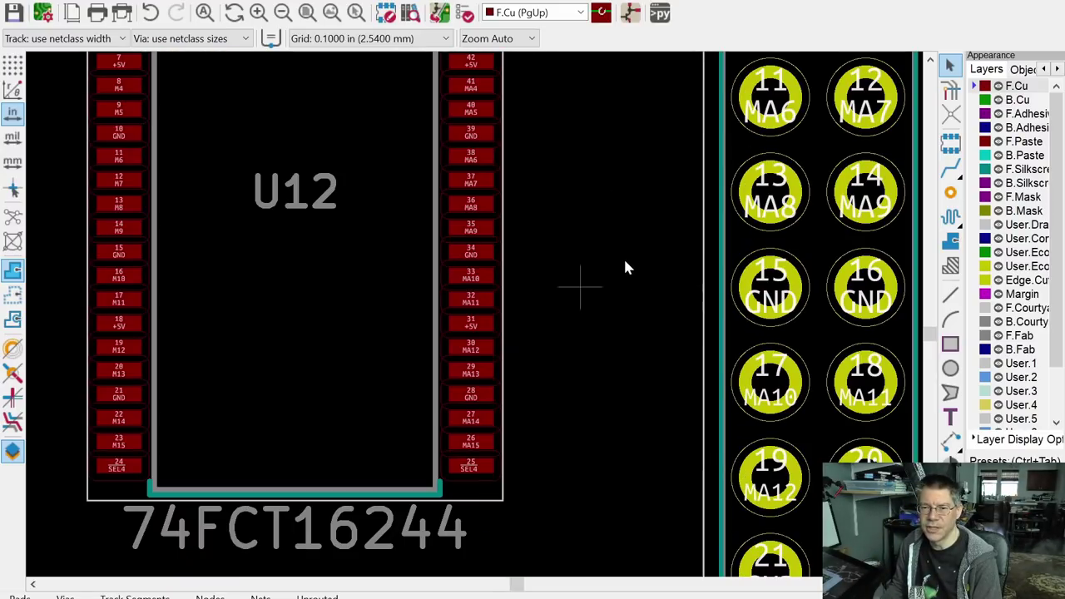
scroll(620, 267, "down", 4)
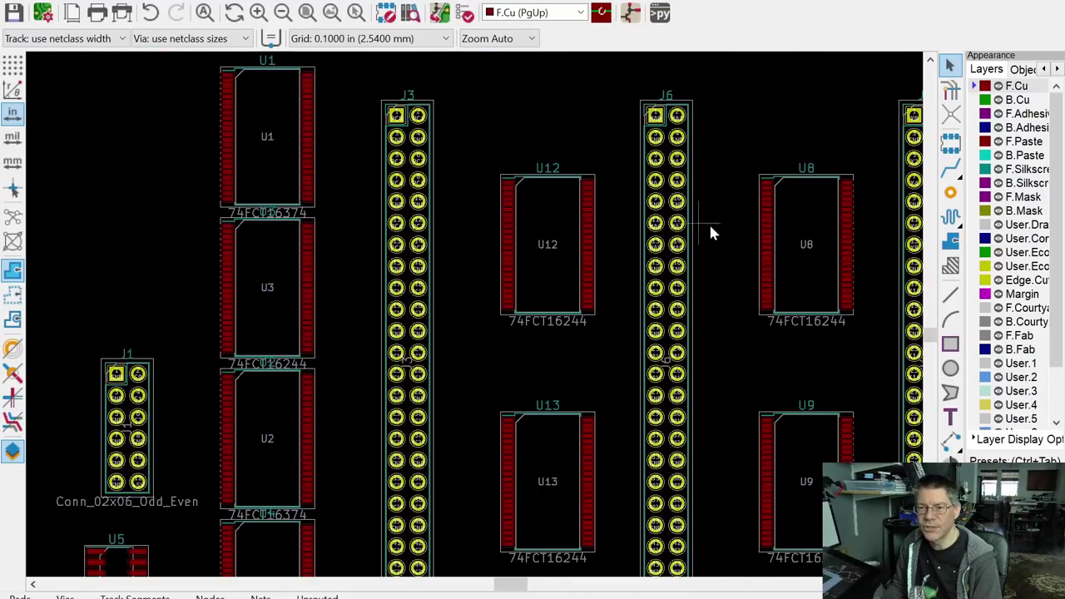
scroll(594, 224, "up", 3)
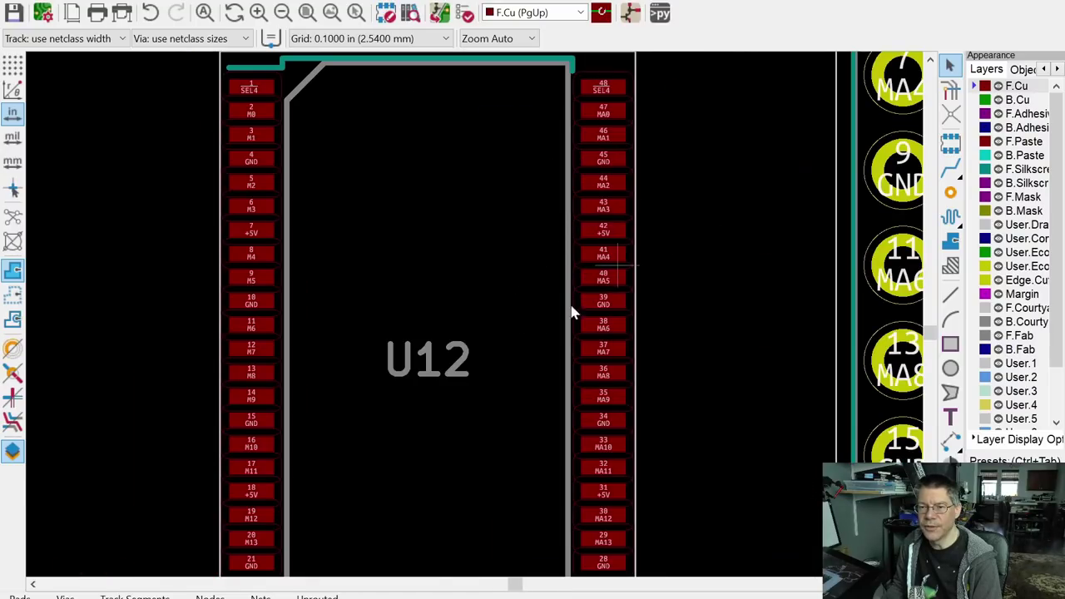
scroll(642, 424, "down", 1)
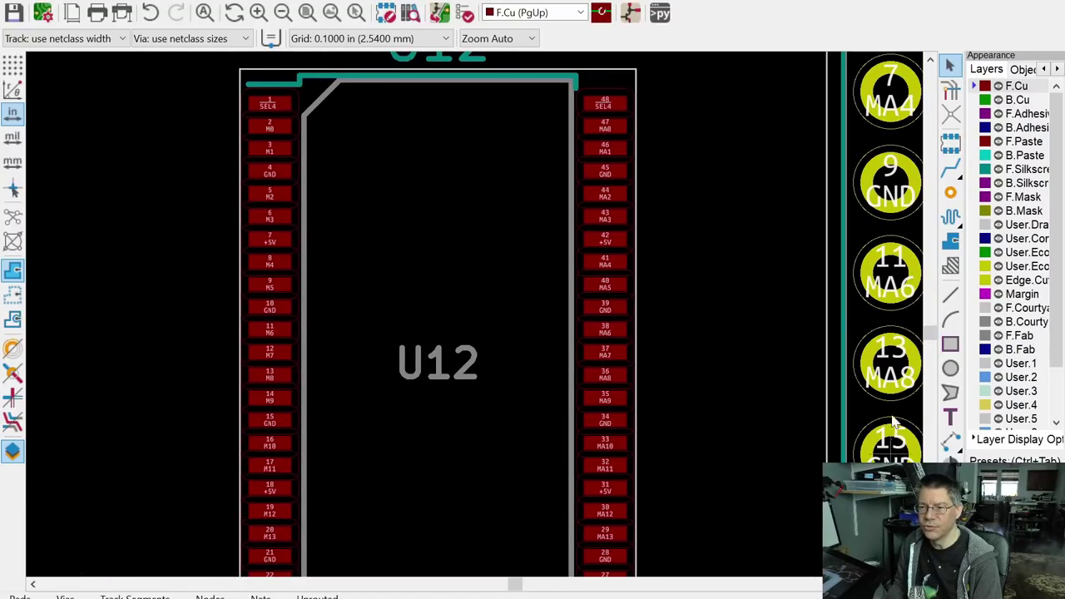
scroll(674, 308, "right", 3)
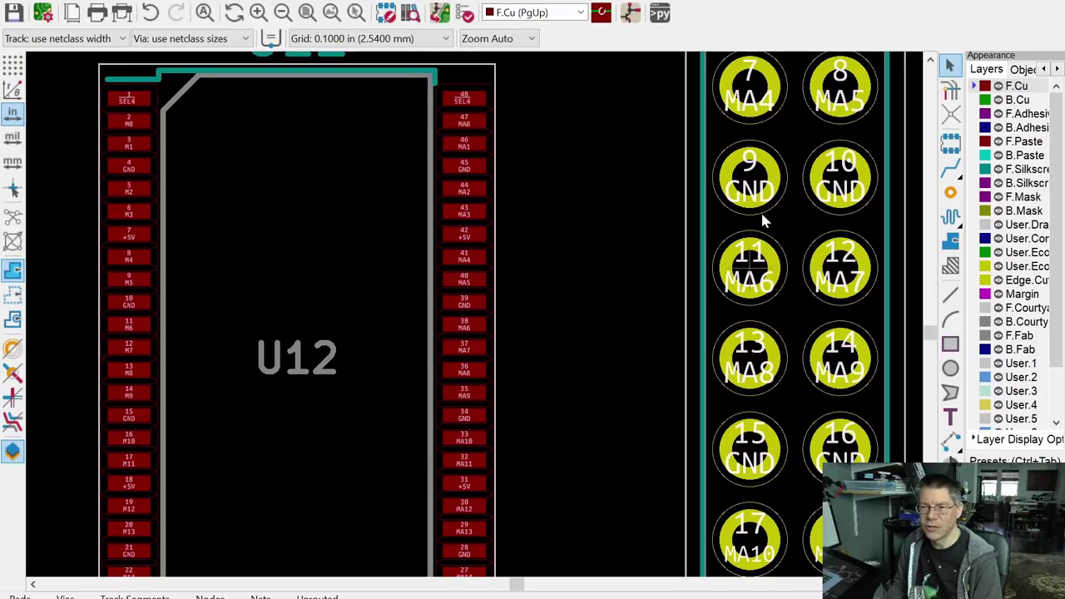
scroll(581, 270, "down", 3)
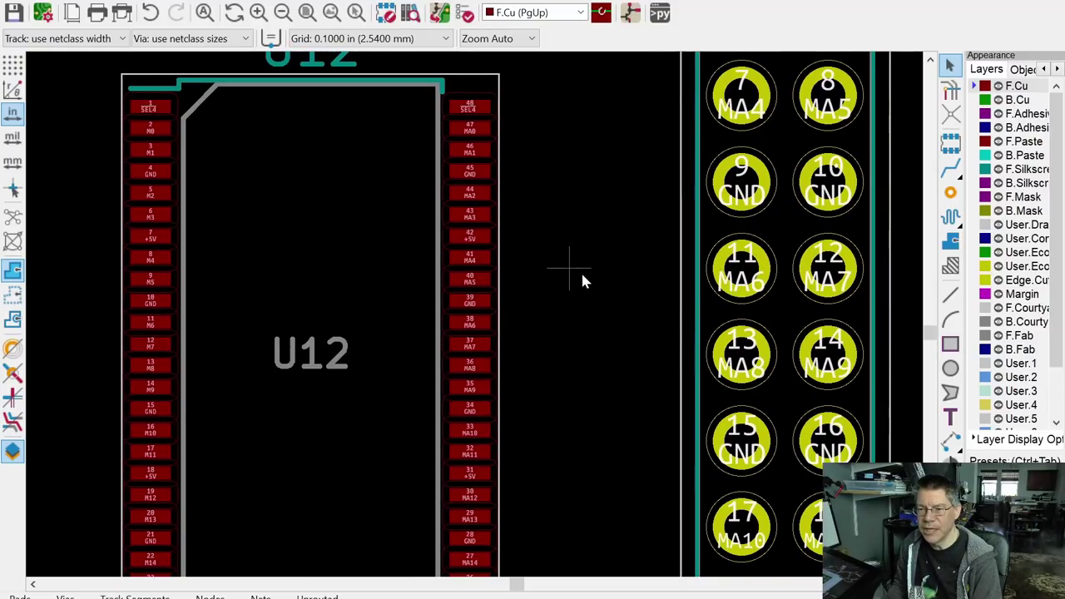
scroll(568, 431, "up", 3)
scroll(568, 431, "up", 2)
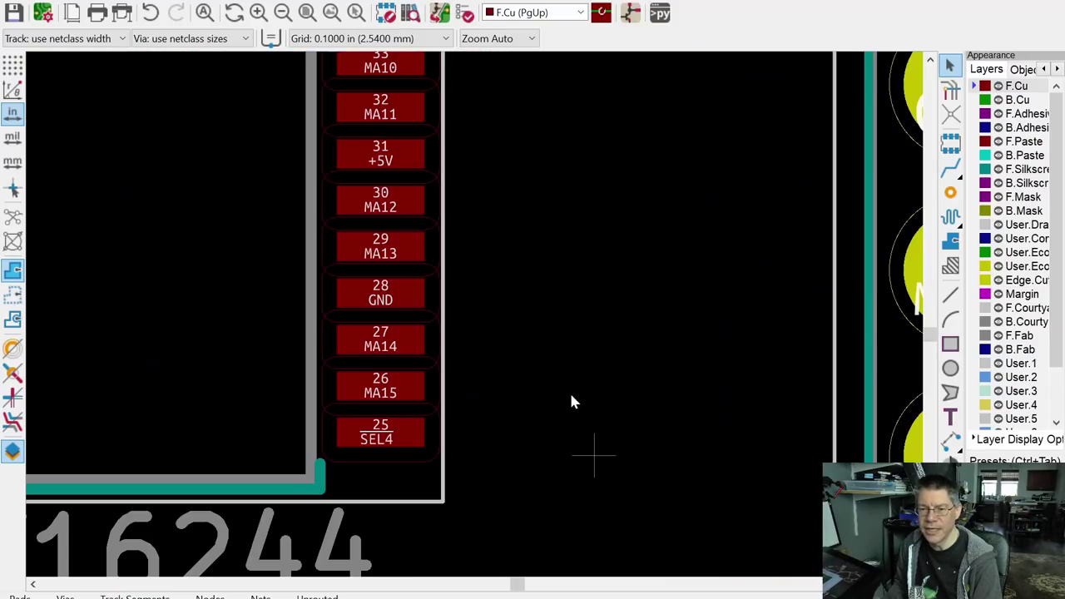
scroll(571, 399, "down", 4)
scroll(570, 207, "down", 2)
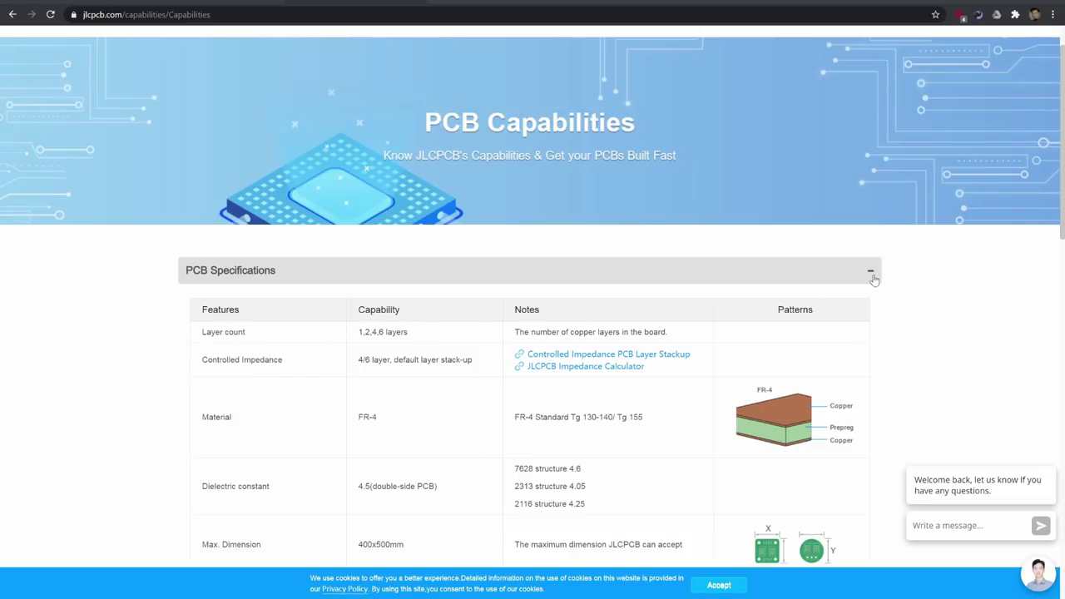
Step: Switch to JLCPCB's PCB Capabilities page, review the PCB specifications, and expand the minimum trace width and spacing section
scroll(745, 299, "down", 1)
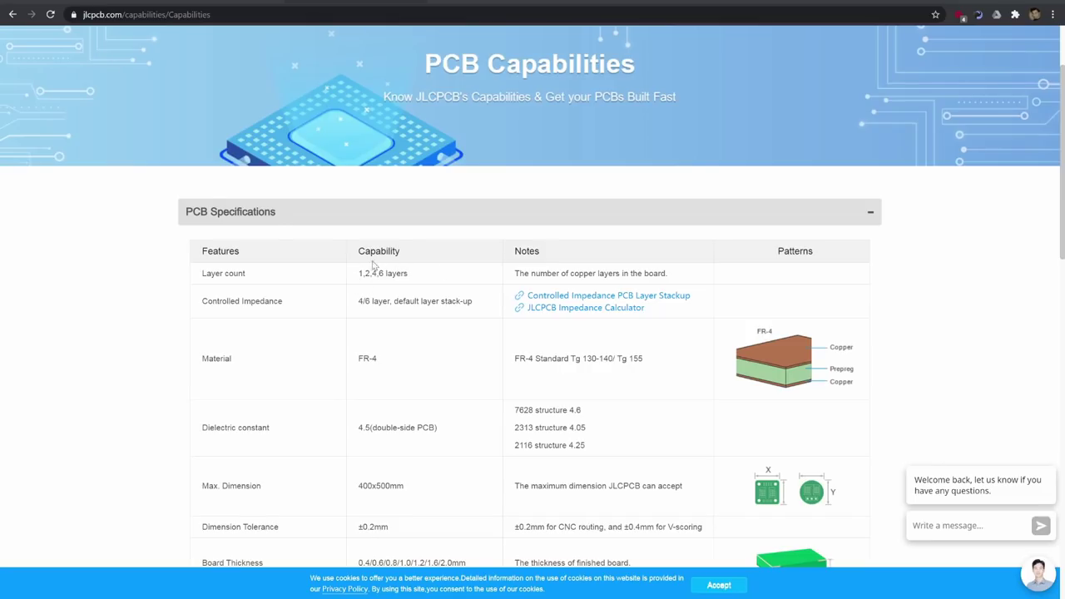
scroll(775, 314, "down", 3)
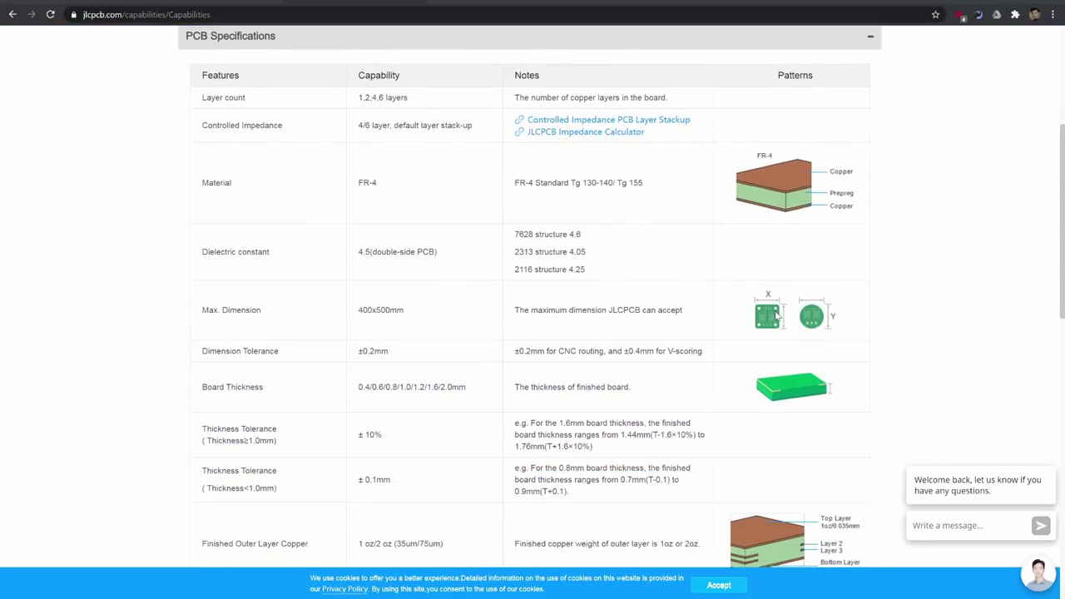
scroll(694, 373, "down", 4)
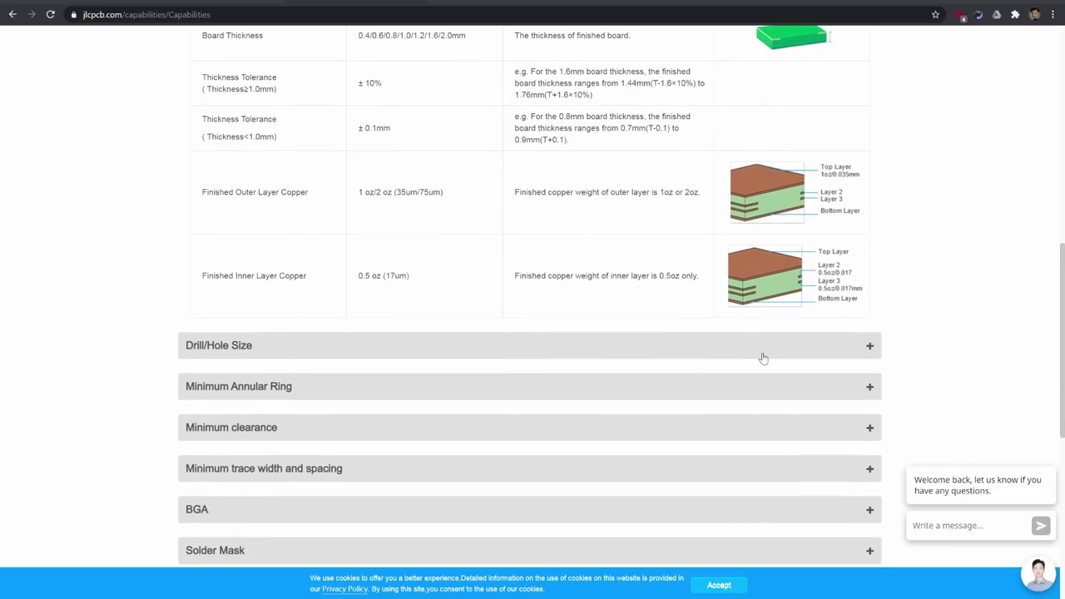
scroll(761, 359, "down", 2)
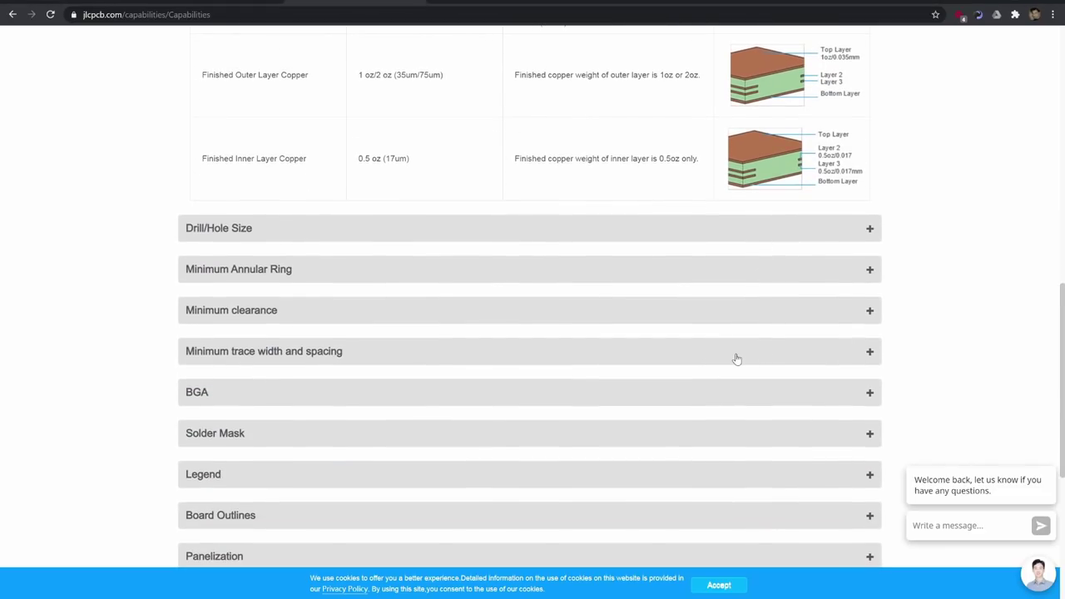
left_click(735, 356)
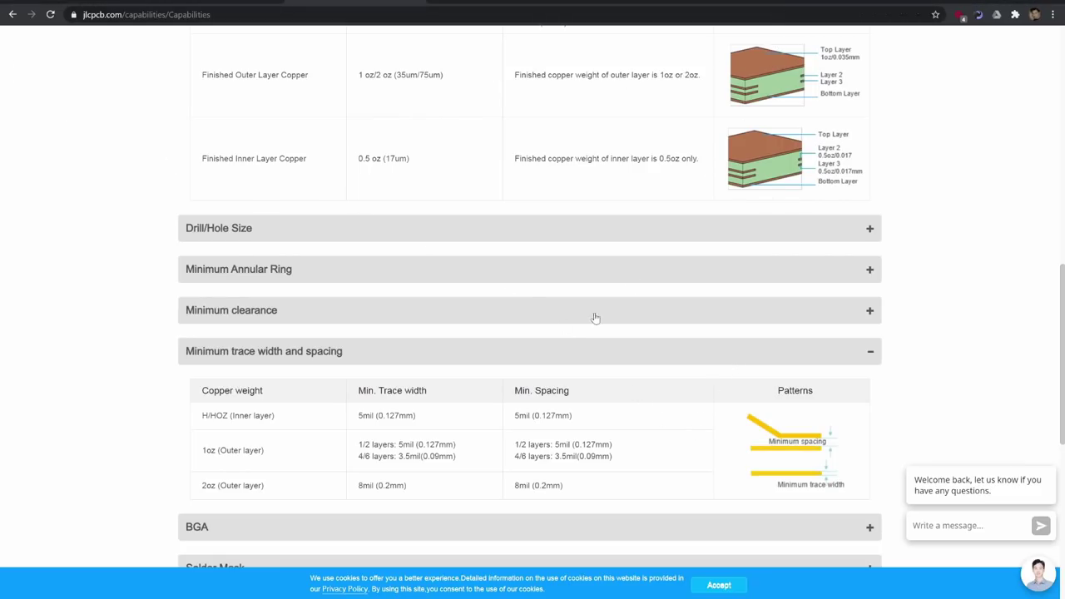
Step: Expand the Drill/Hole Size section and review the drill, via, pad, slot and hole tolerance limits
scroll(582, 324, "down", 2)
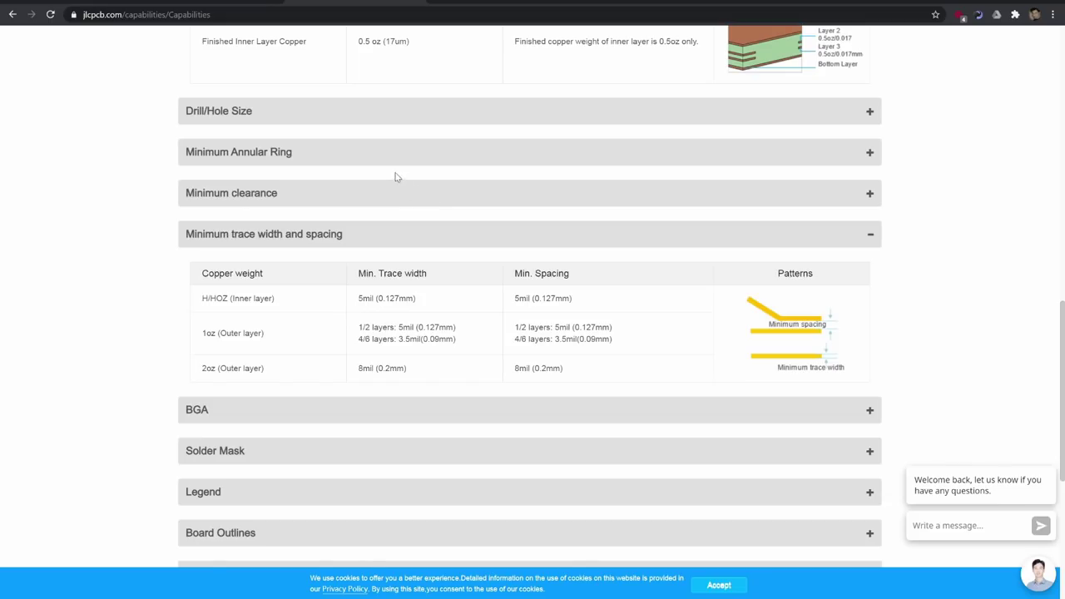
left_click(419, 114)
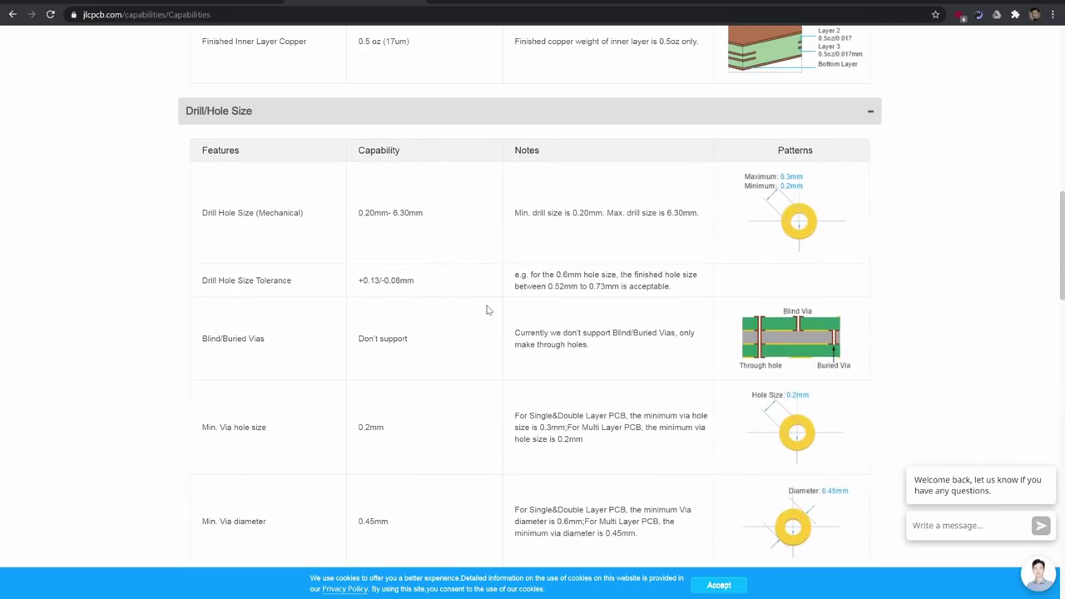
scroll(487, 310, "down", 2)
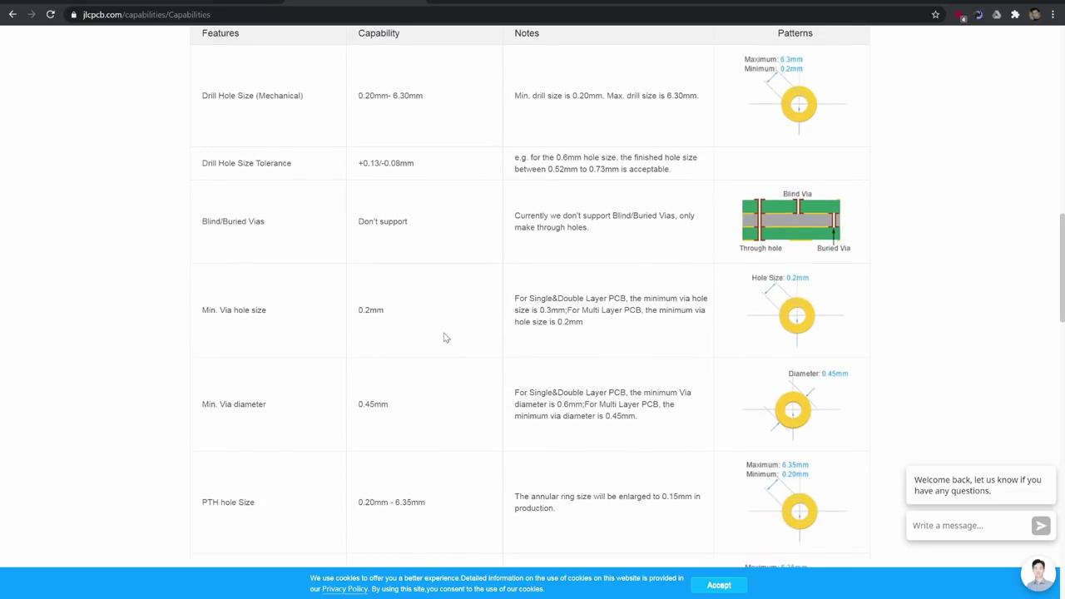
scroll(445, 337, "down", 1)
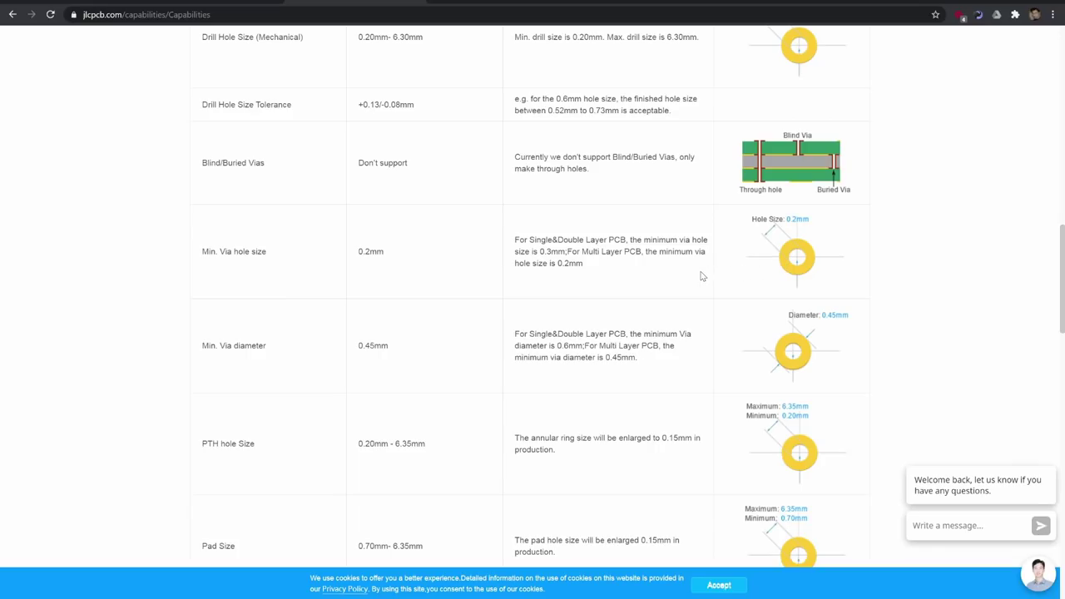
scroll(701, 276, "down", 5)
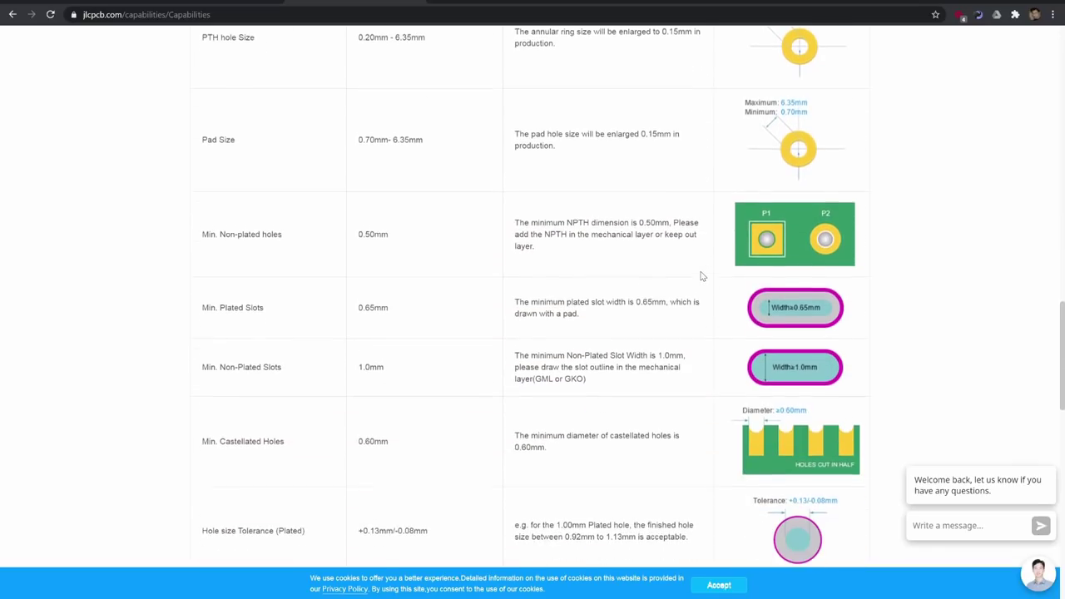
scroll(701, 276, "down", 7)
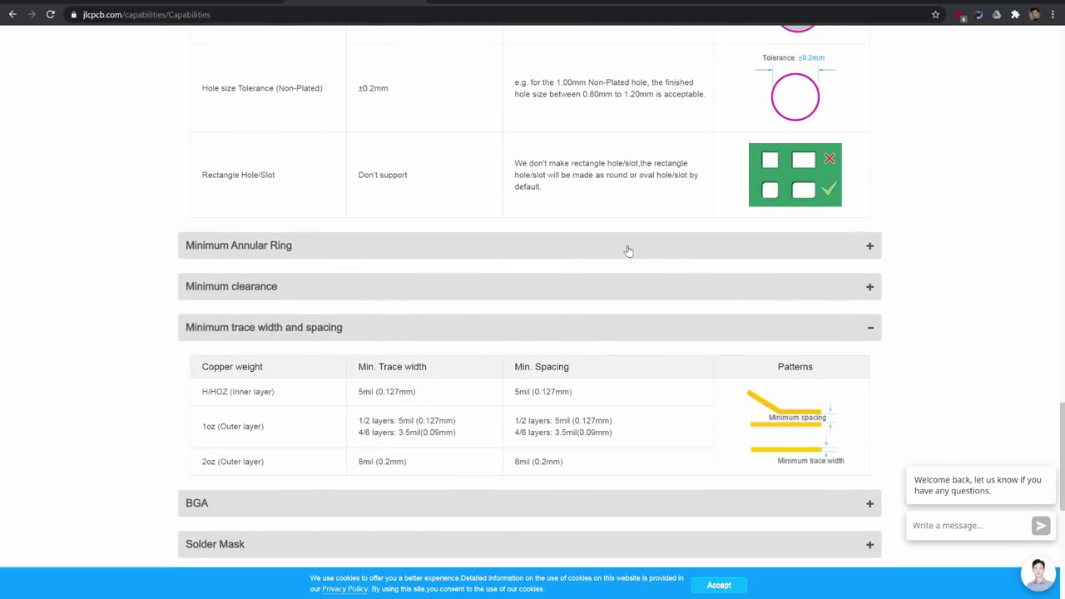
Step: Expand the Minimum Annular Ring section to check its limits for each copper weight, and collapse it again
left_click(626, 253)
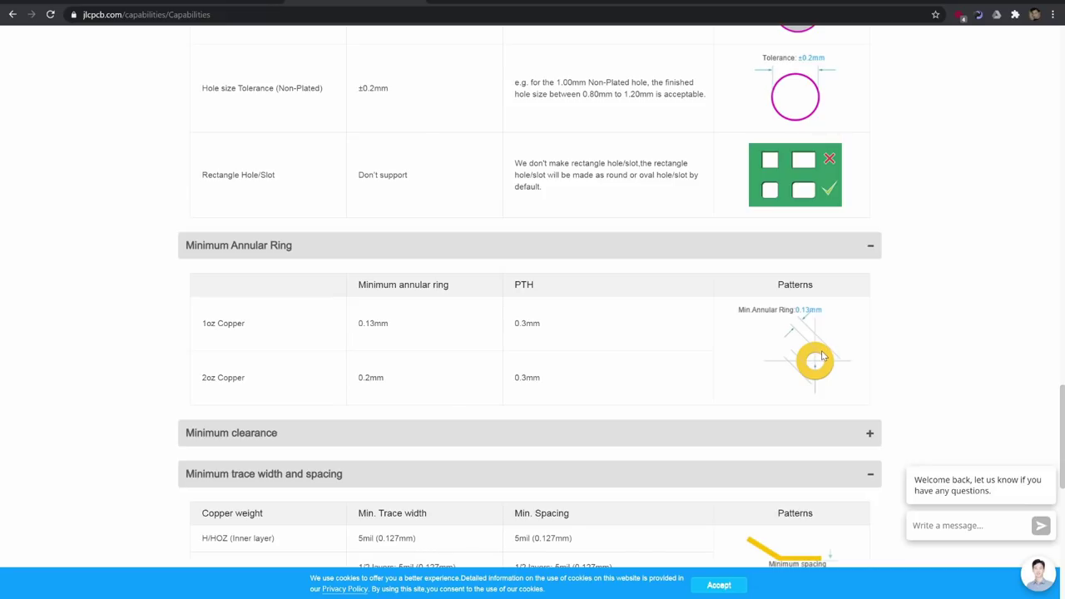
left_click(567, 253)
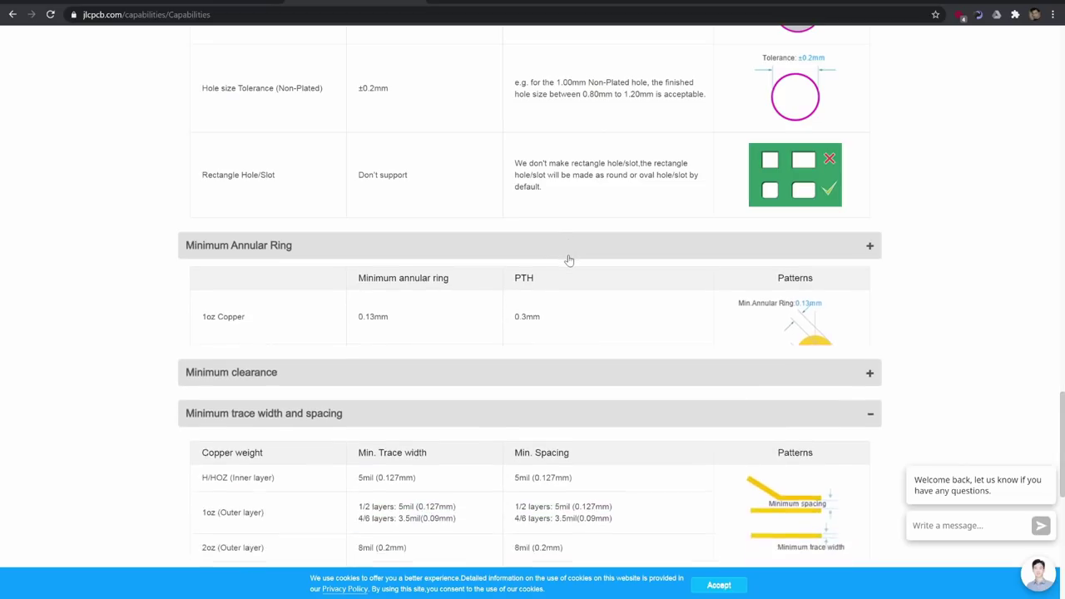
scroll(504, 214, "down", 1)
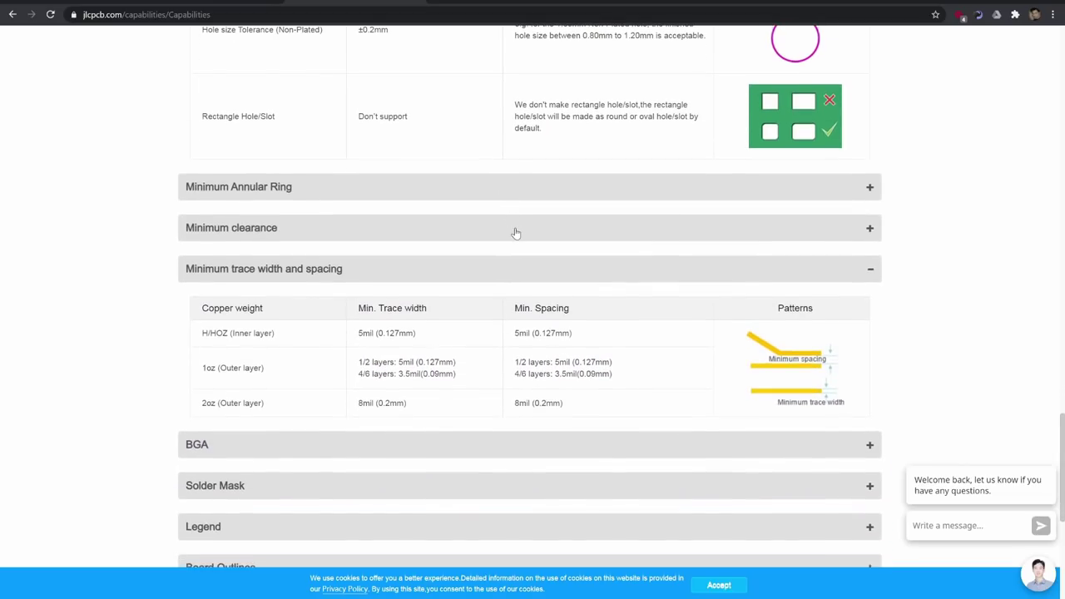
Step: Expand the Minimum clearance section and review the hole, via, pad and track clearances
left_click(516, 233)
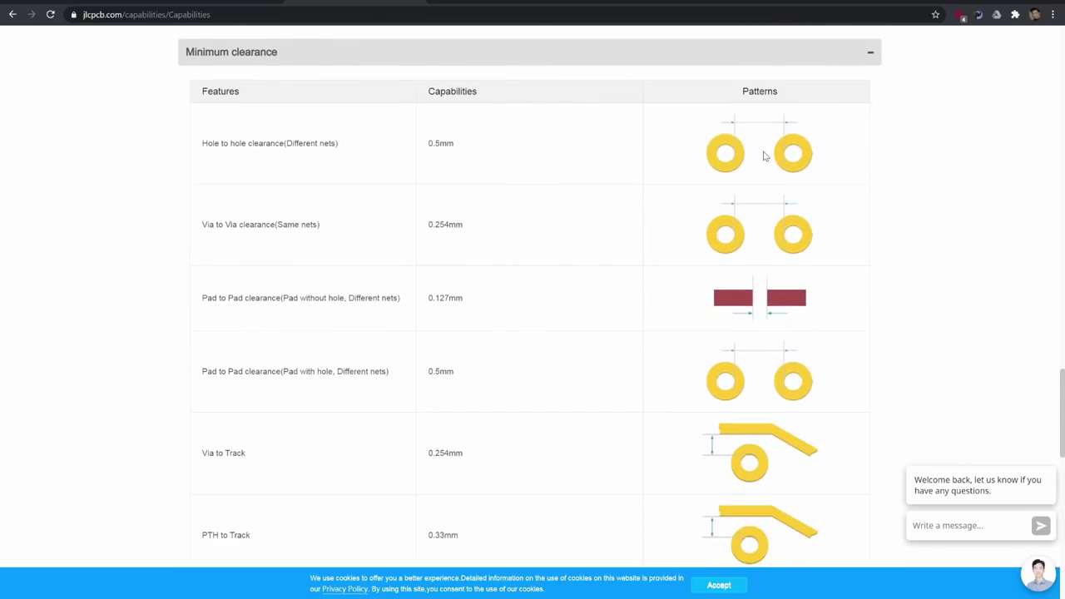
scroll(586, 188, "down", 2)
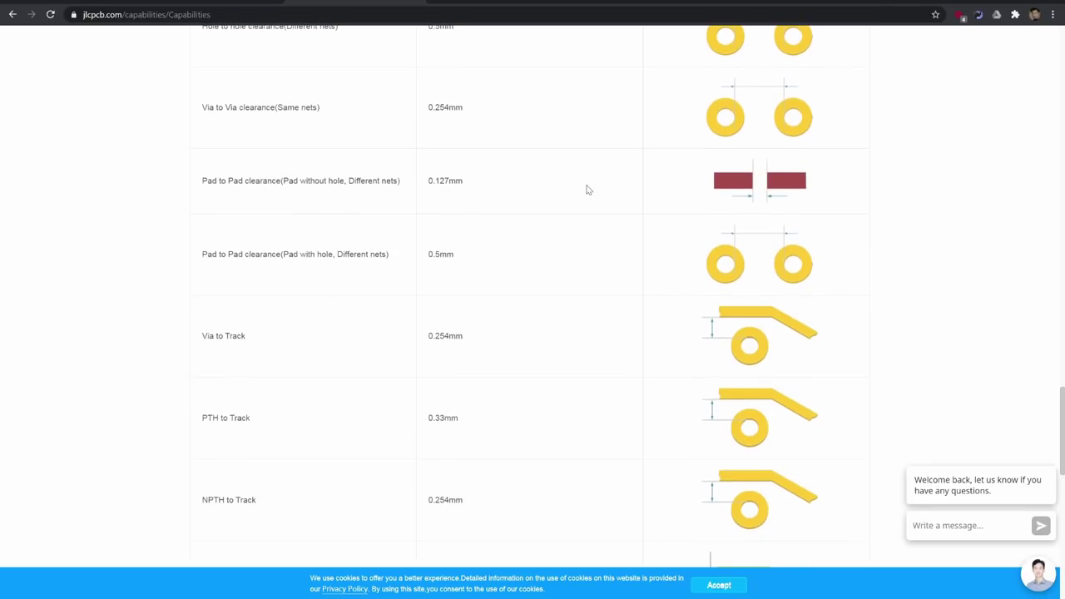
scroll(587, 190, "down", 1)
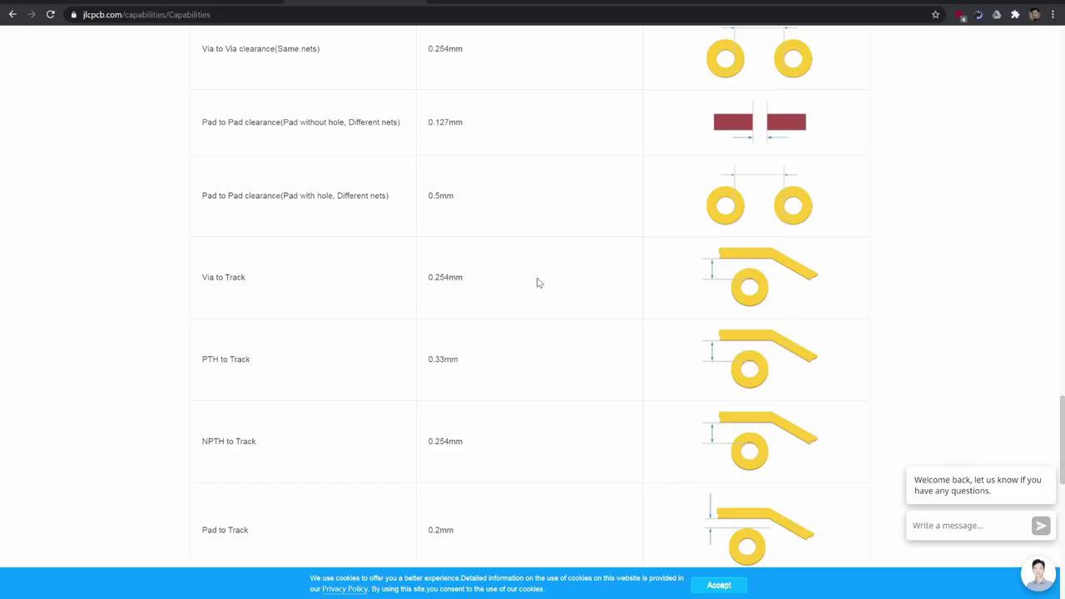
scroll(537, 282, "up", 2)
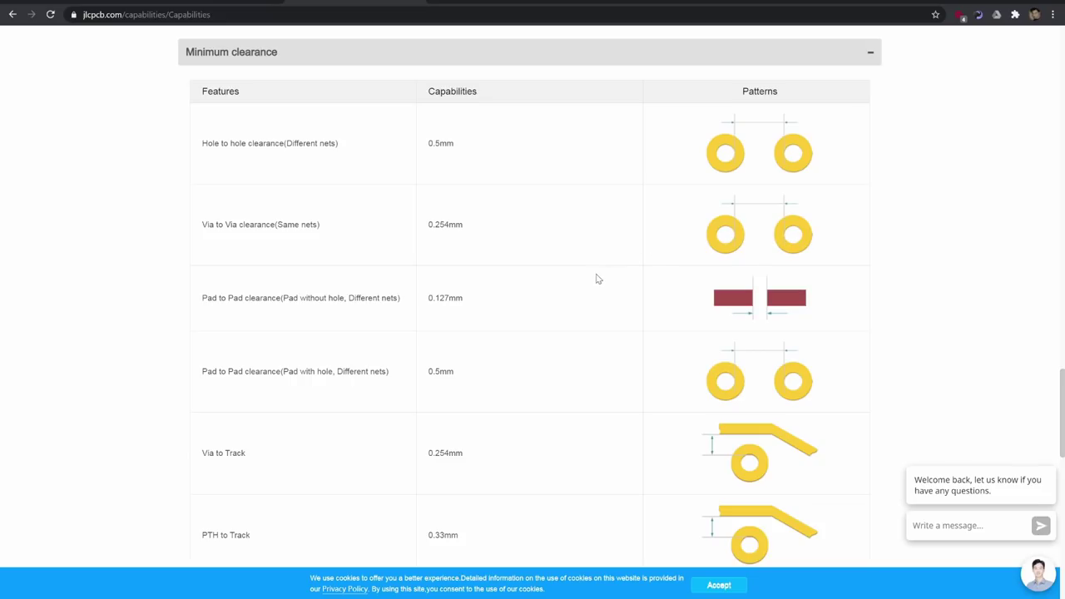
scroll(596, 278, "down", 1)
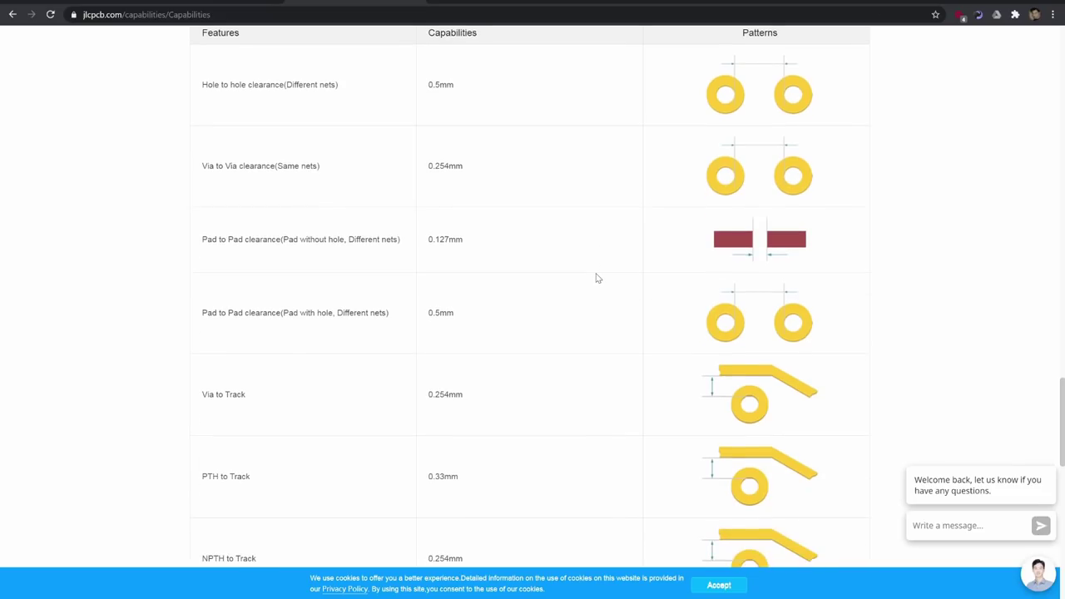
scroll(596, 278, "up", 1)
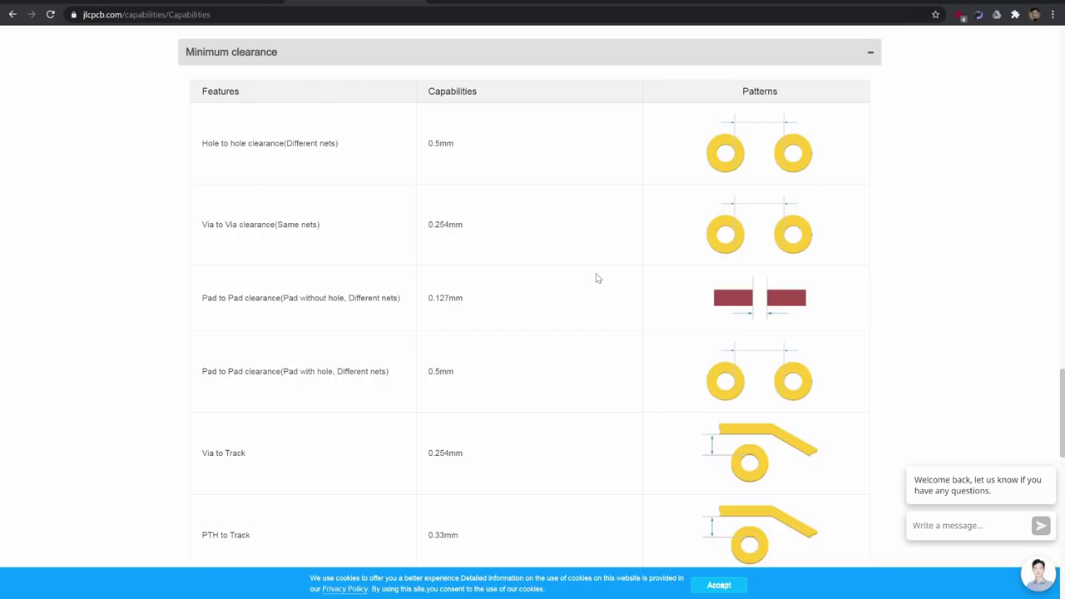
scroll(596, 278, "down", 4)
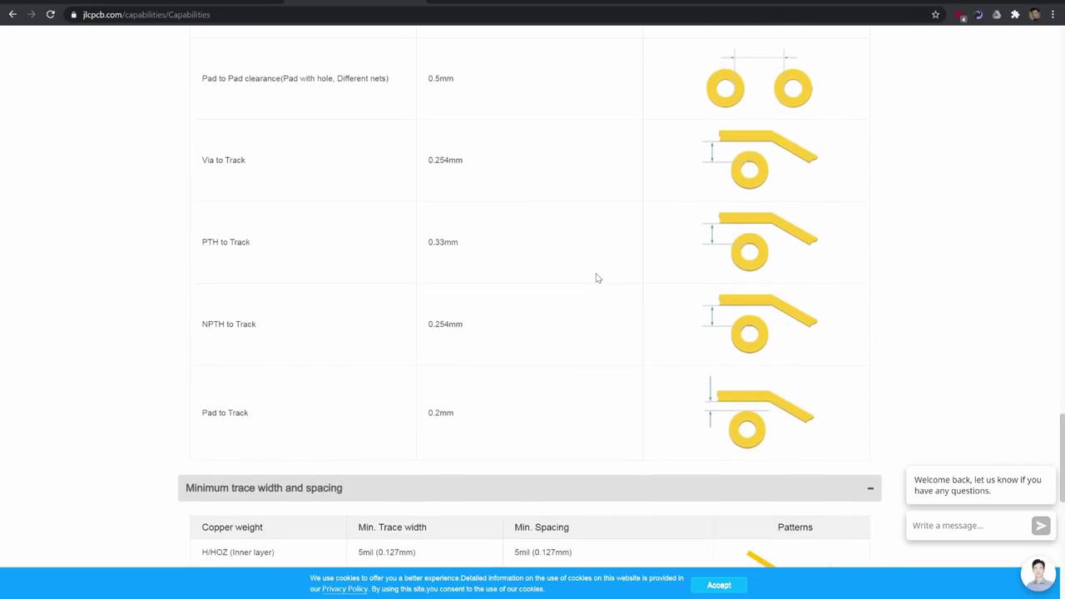
scroll(596, 278, "down", 1)
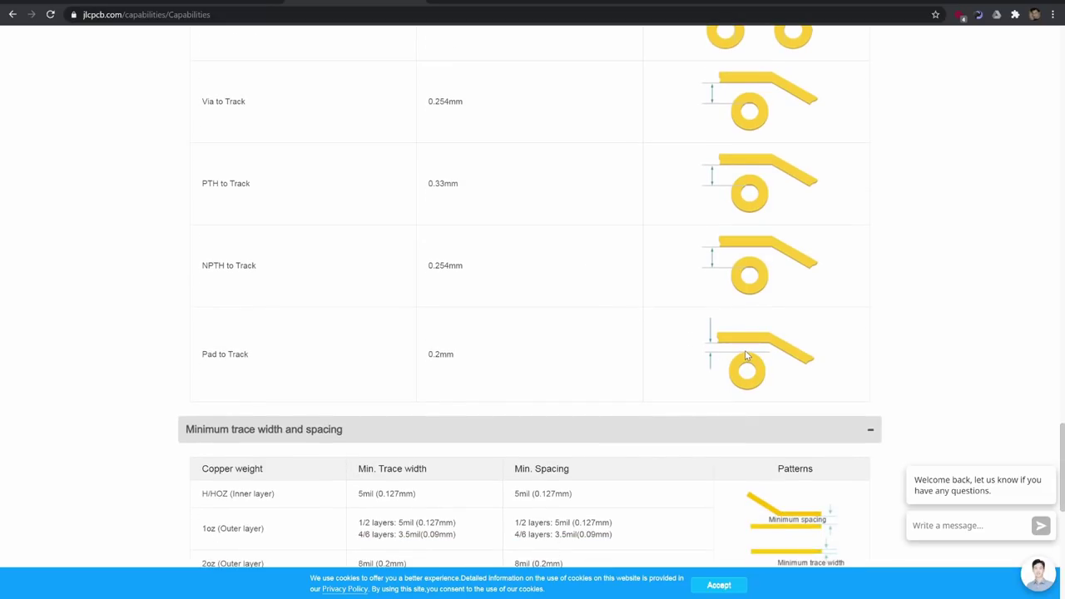
scroll(561, 323, "down", 2)
scroll(554, 319, "up", 5)
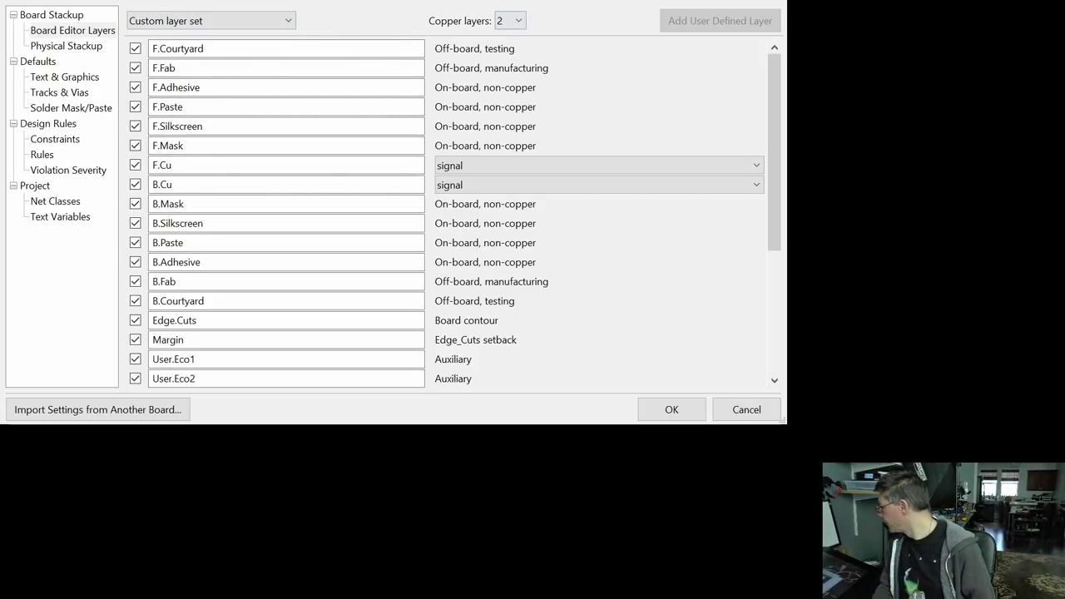
Step: Set the board to six copper layers and make In1.Cu, In3.Cu and In4.Cu power planes
left_click(514, 21)
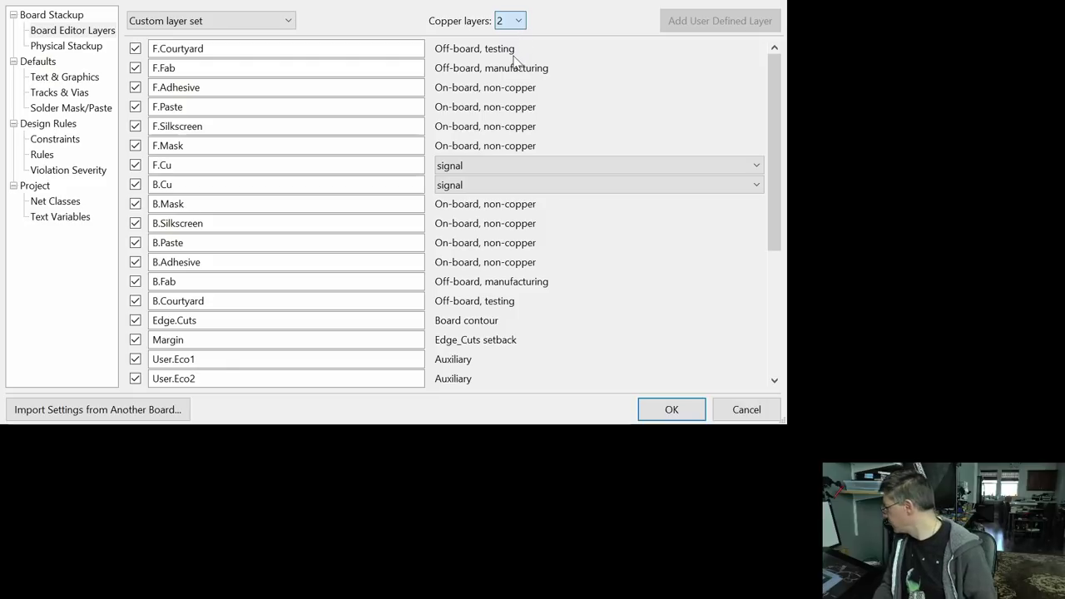
key("6")
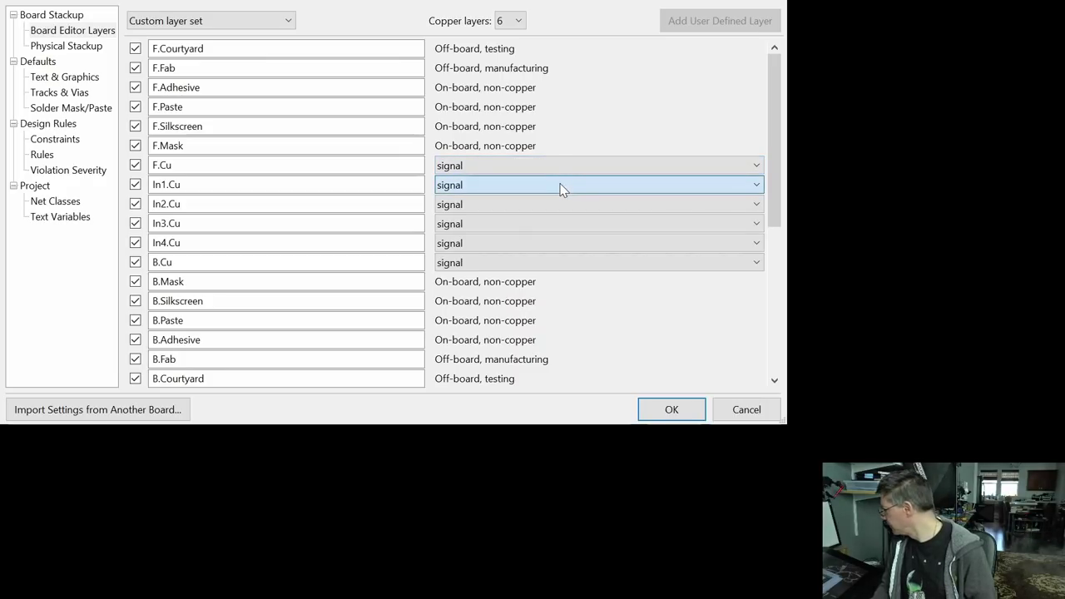
left_click(544, 213)
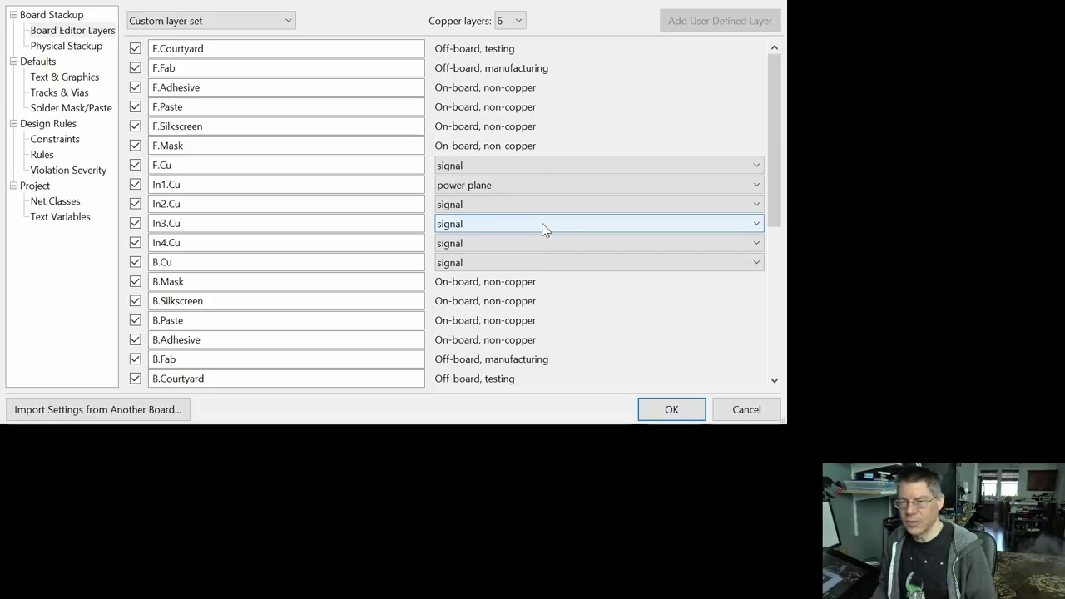
left_click(542, 223)
left_click(526, 255)
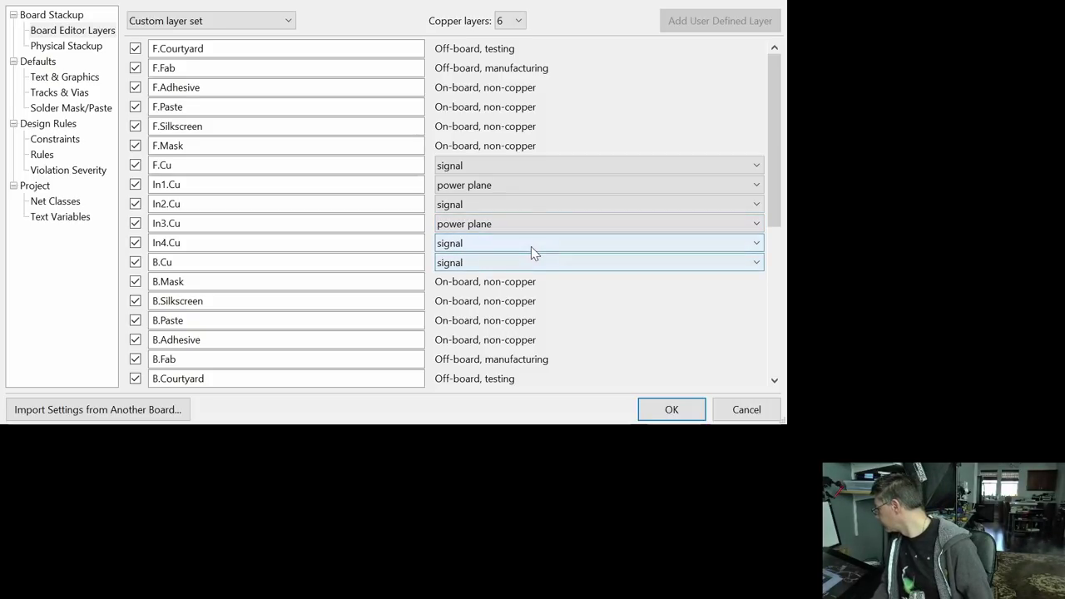
left_click(530, 243)
left_click(531, 275)
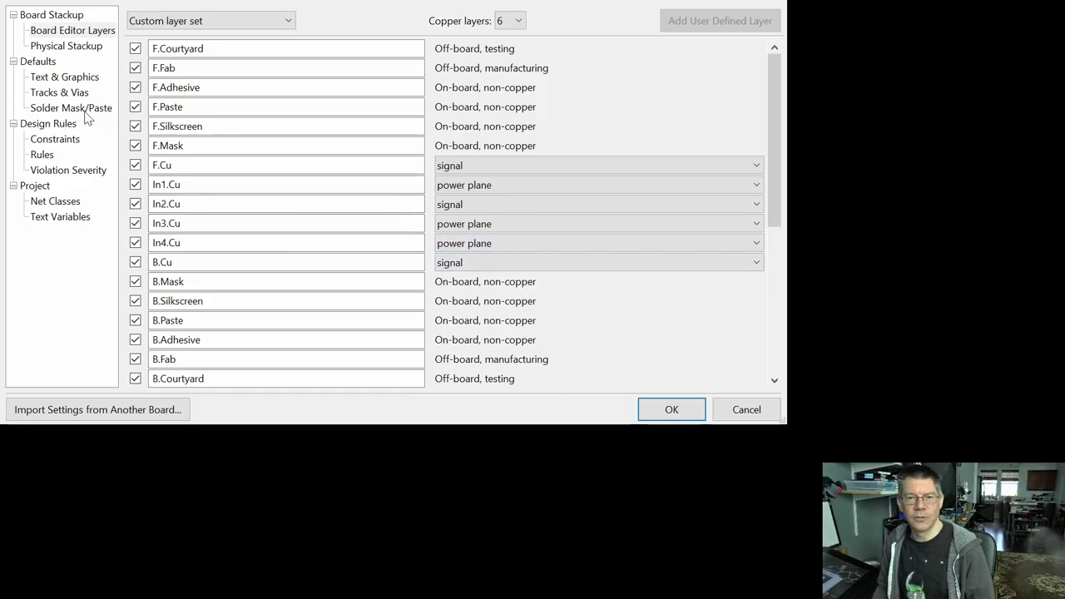
left_click(81, 47)
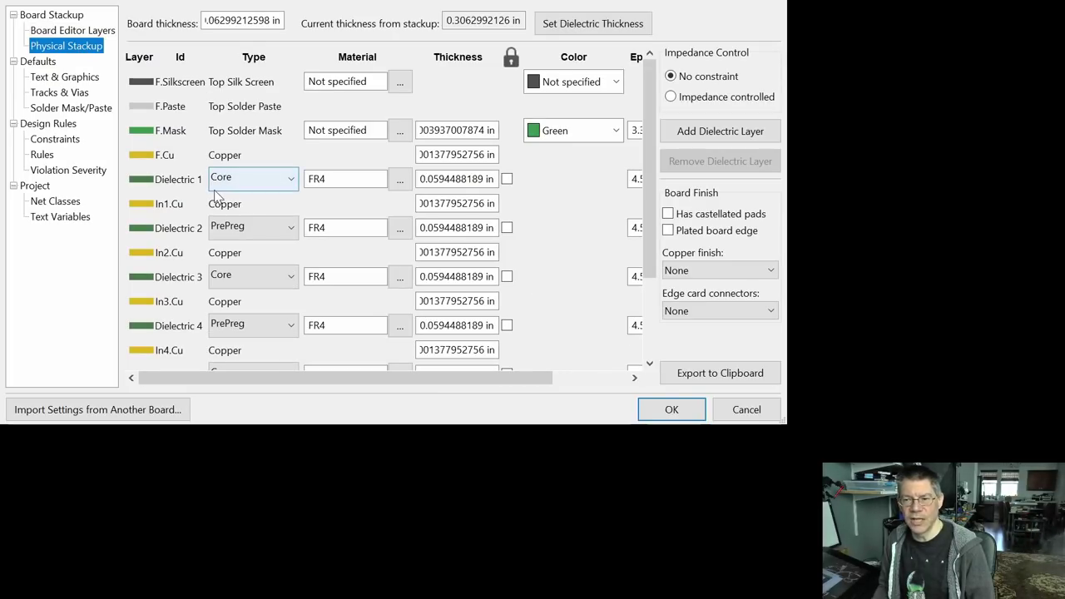
left_click(47, 93)
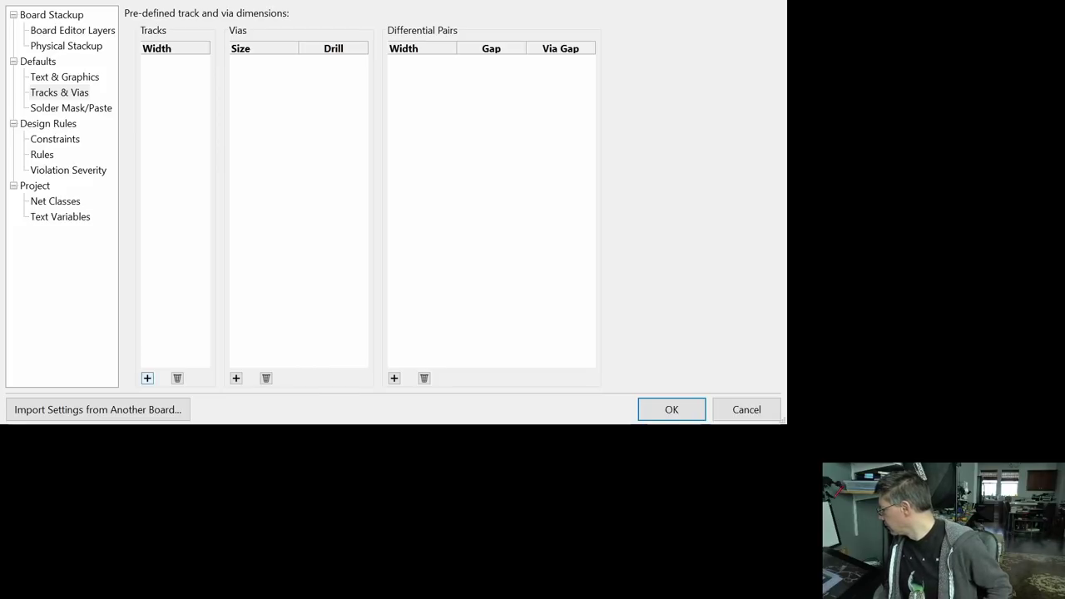
left_click(146, 380)
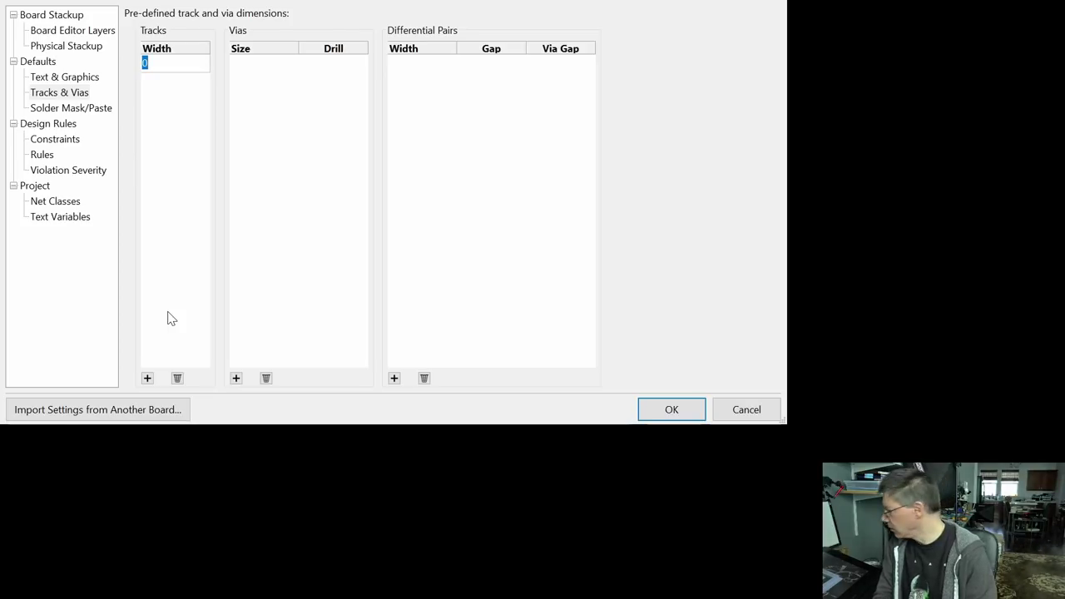
type("3.5")
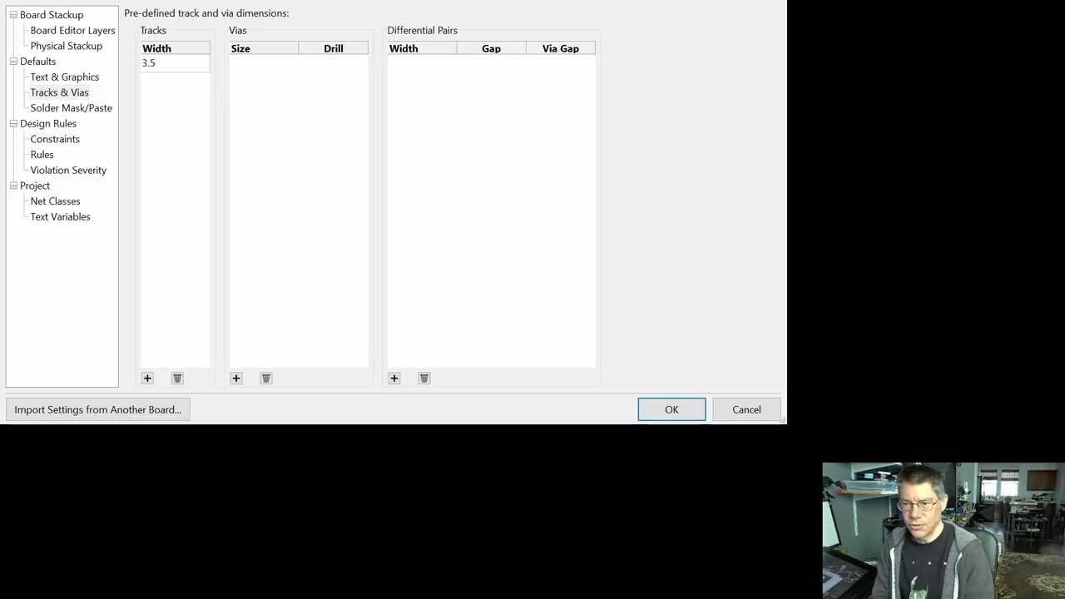
key("Escape")
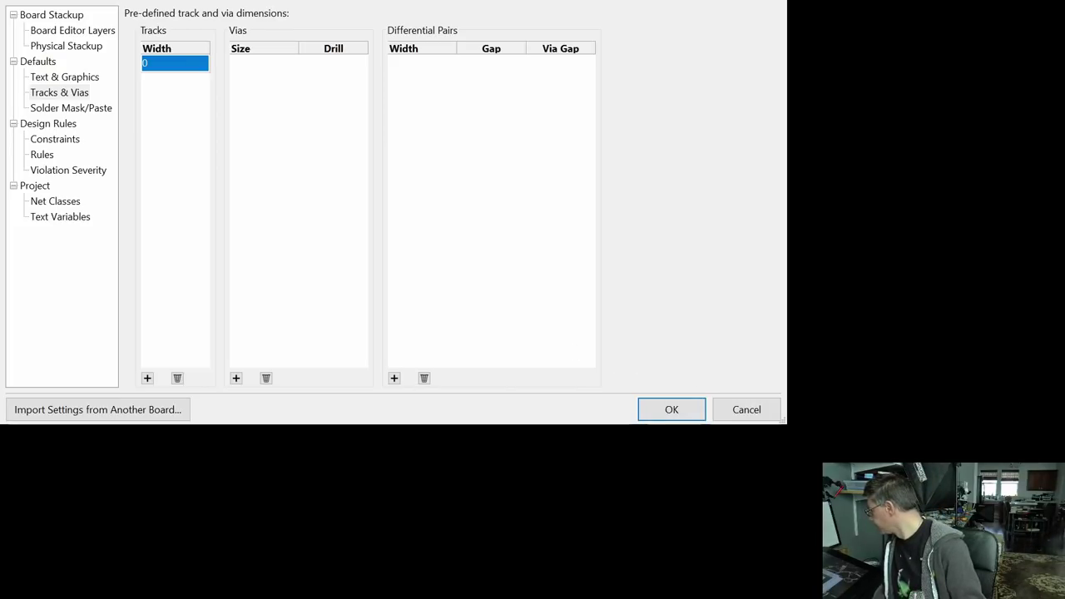
left_click(737, 411)
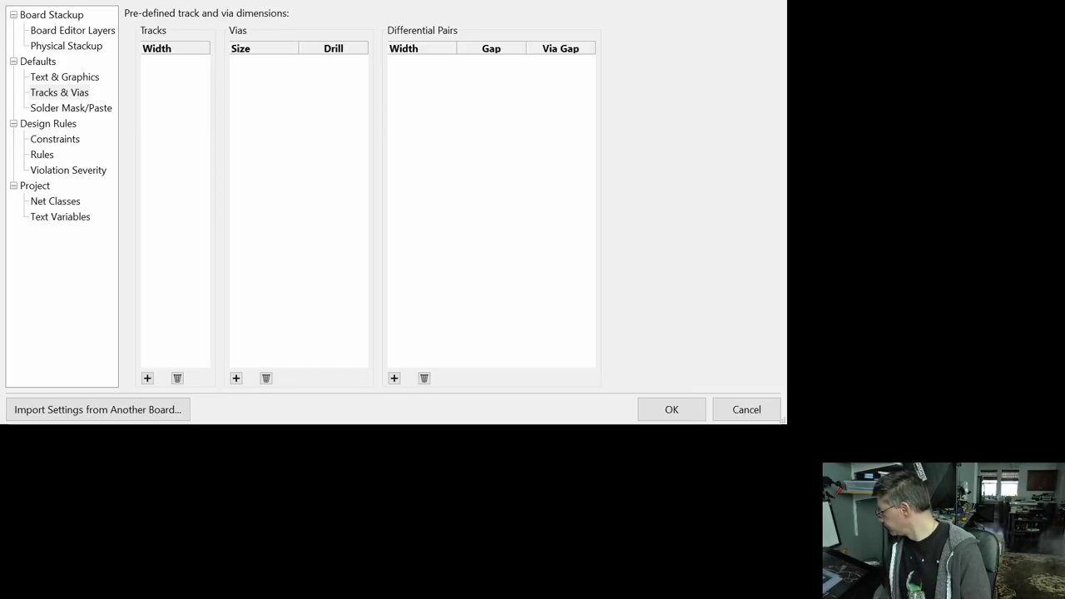
Step: Add a pre-defined track width of 3.5 mils
left_click(147, 378)
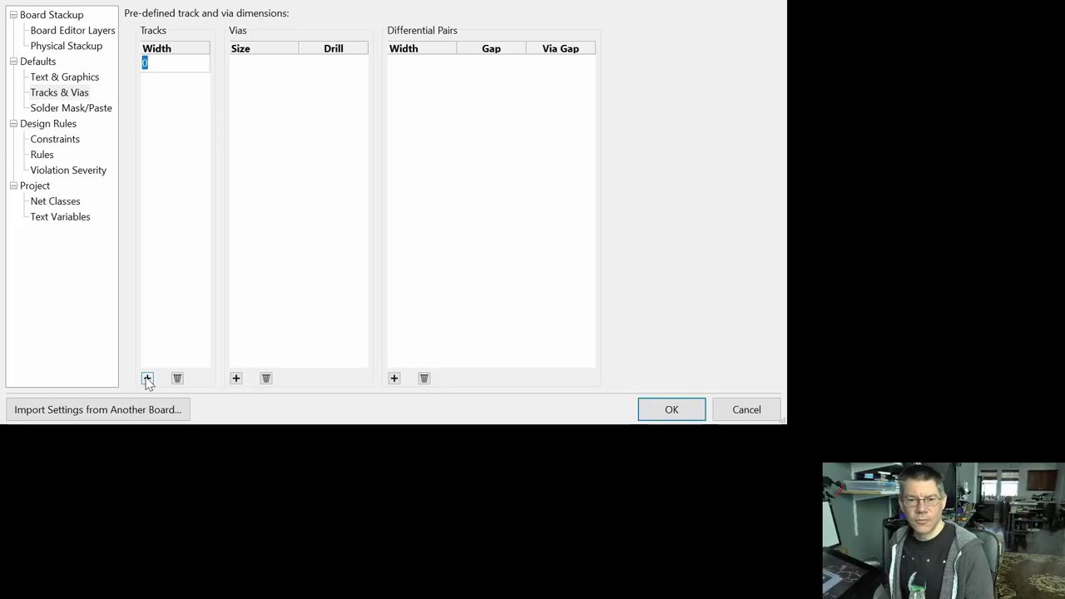
type("3.5")
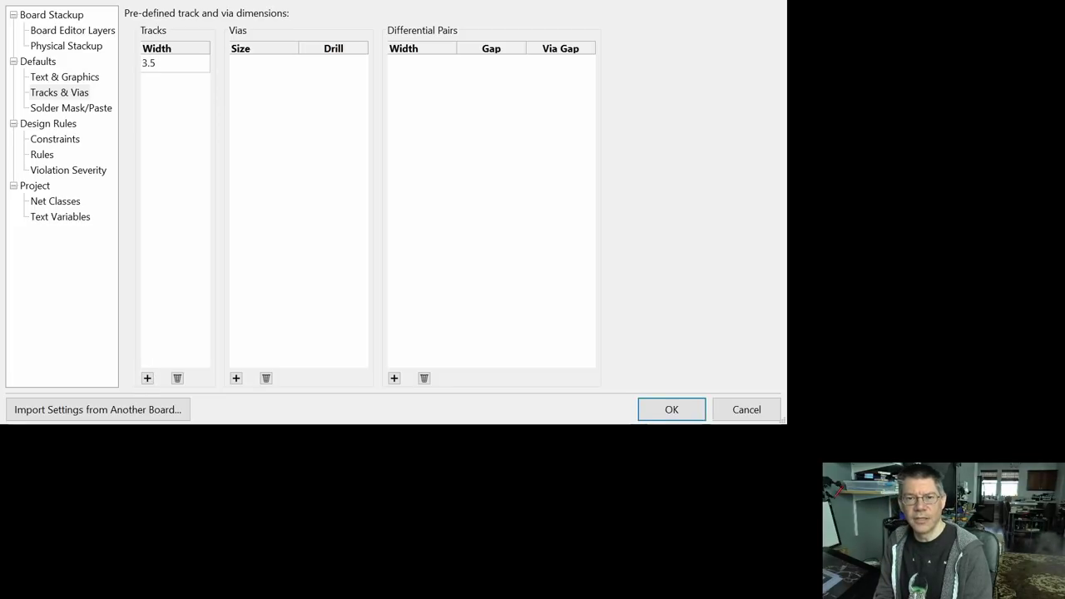
key("Return")
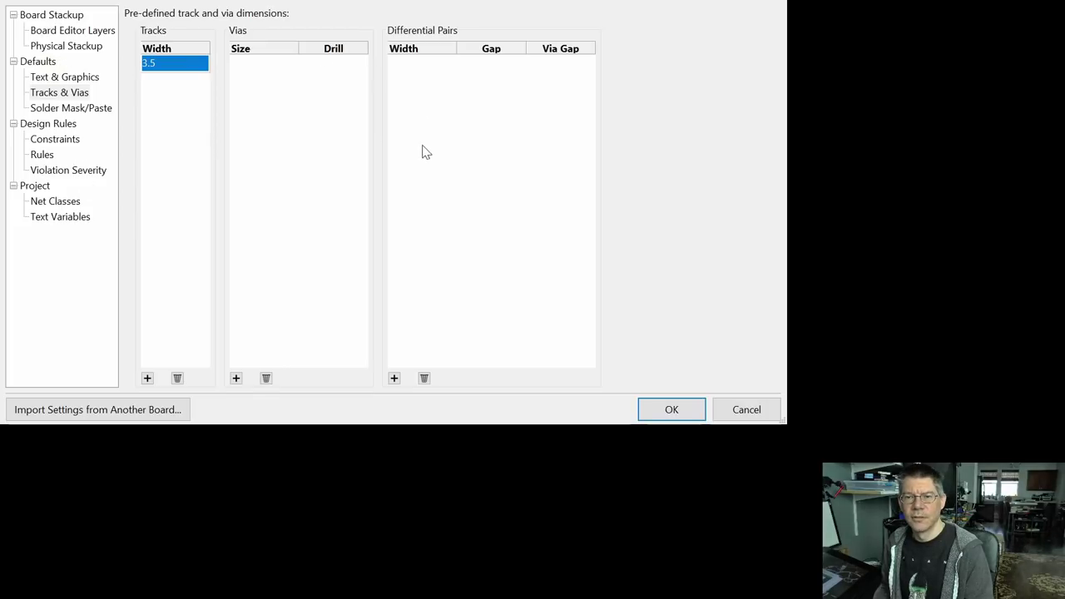
Step: Set both the minimum copper clearance and the minimum track width in the design constraints to 3.5 mils
left_click(46, 156)
left_click(56, 140)
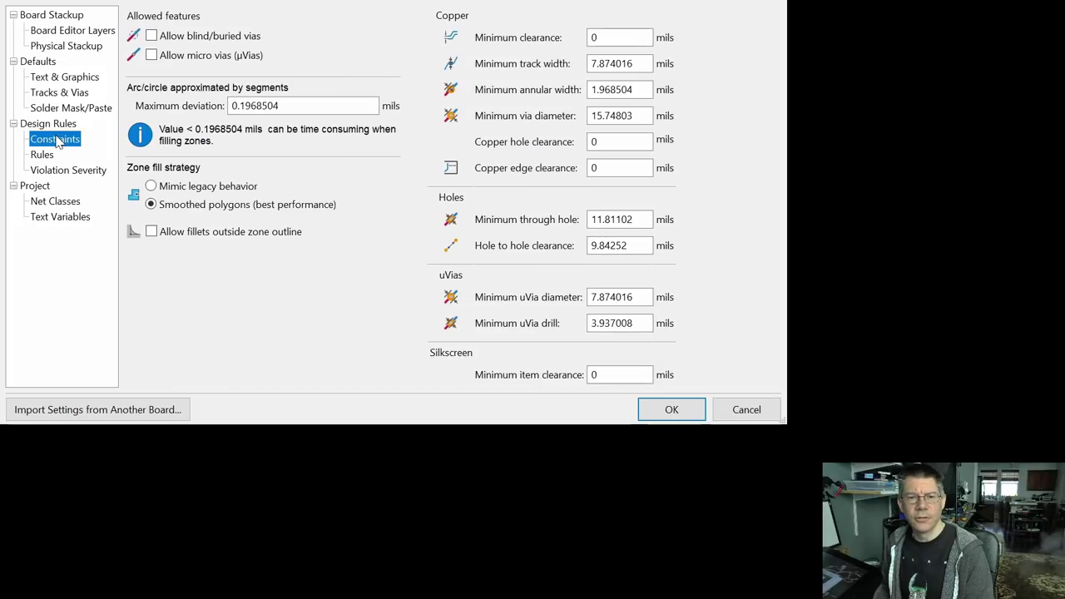
left_click(618, 39)
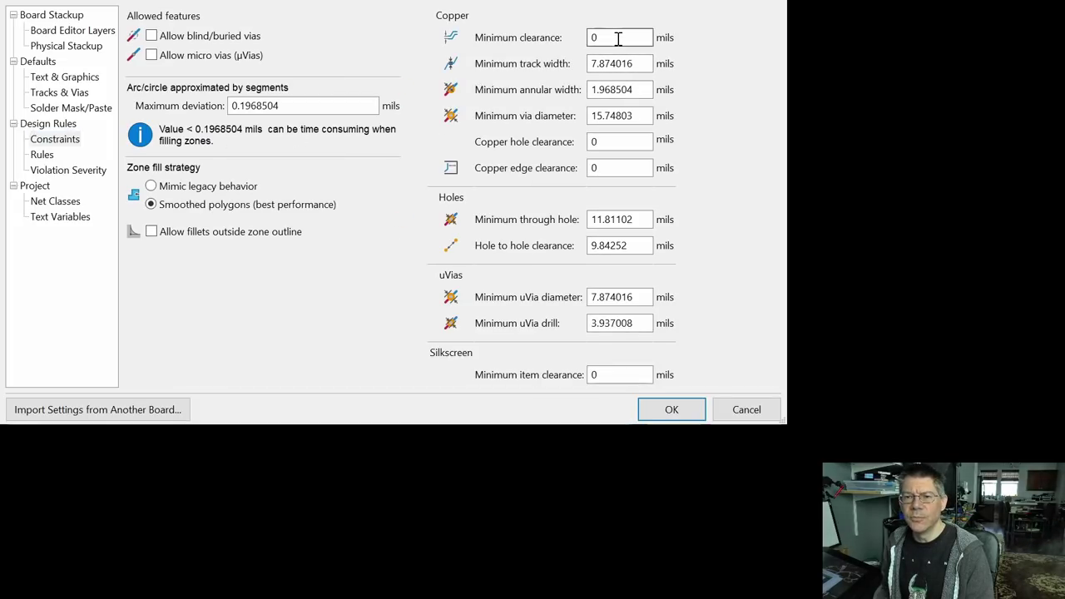
key("BackSpace")
type("3.5")
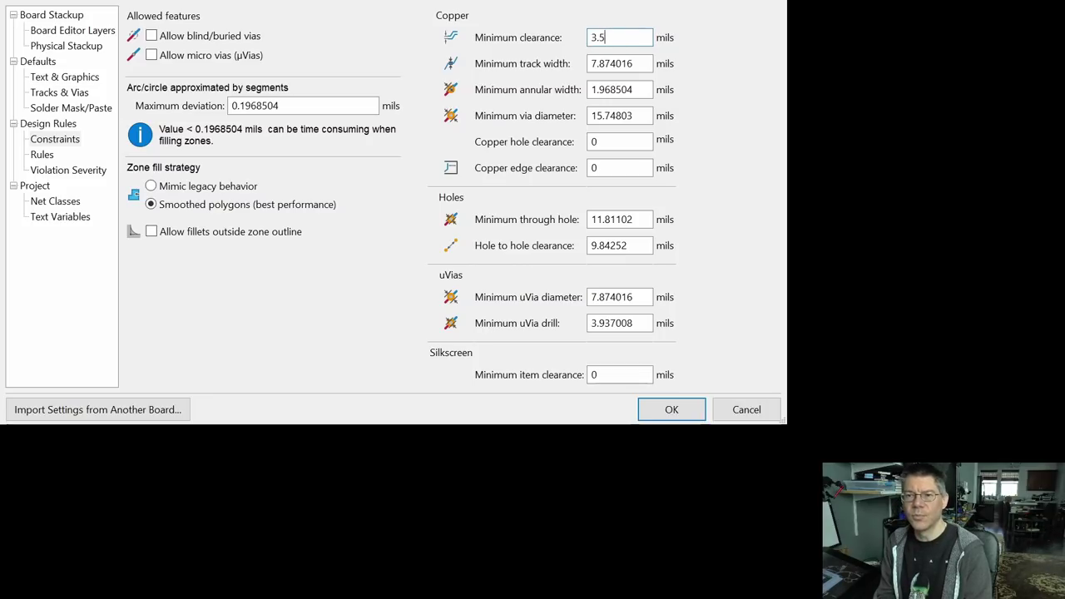
key("Tab")
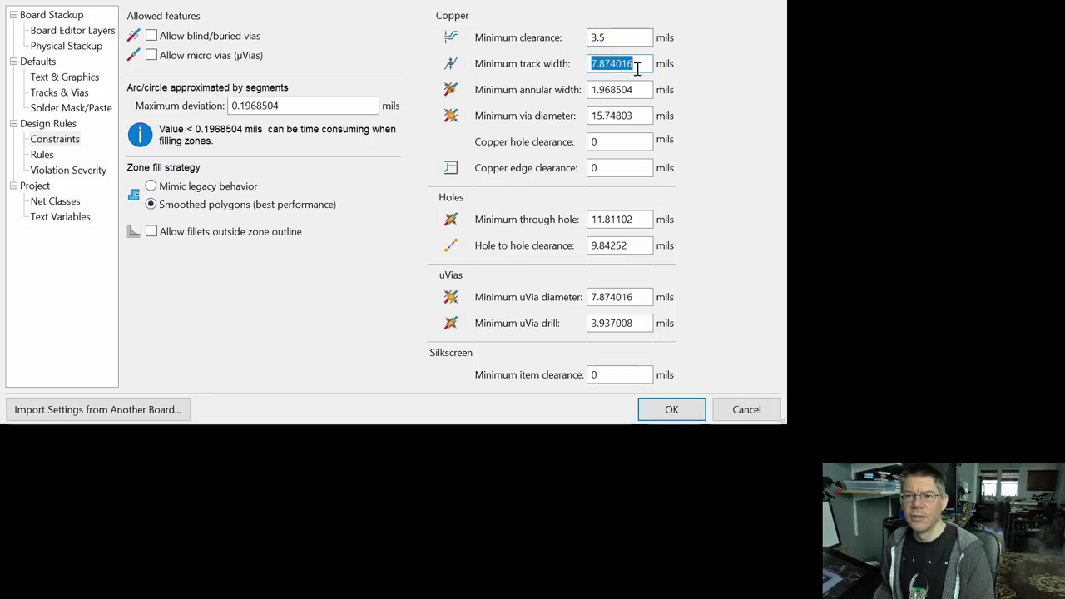
type("3.5")
key("Tab")
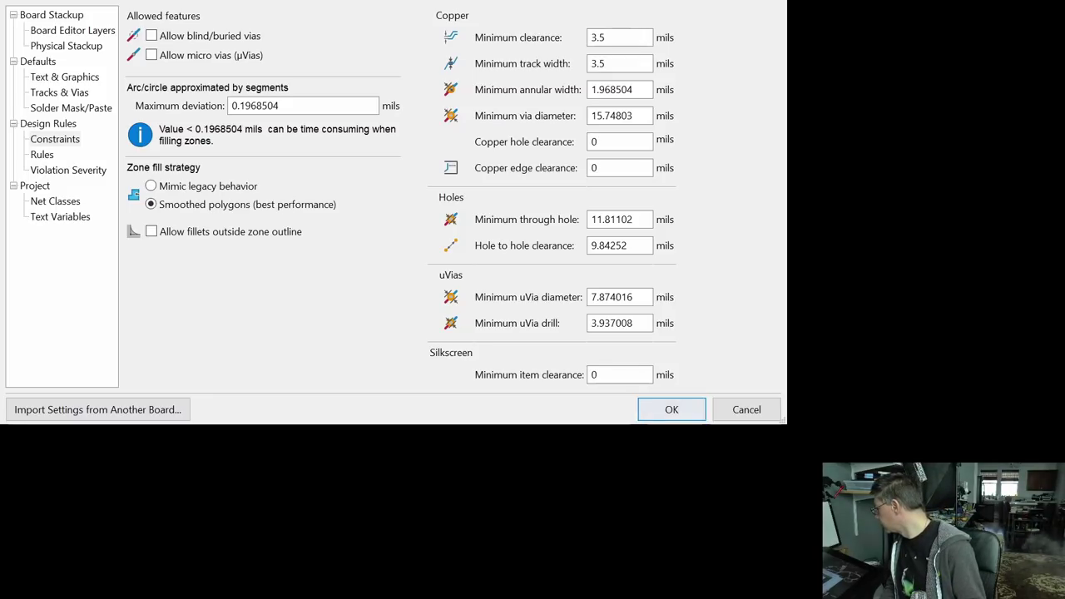
Step: Switch the units to millimetres and set the minimum annular width to 0.13 mm and the minimum via diameter to 0.45 mm
key("ctrl+u")
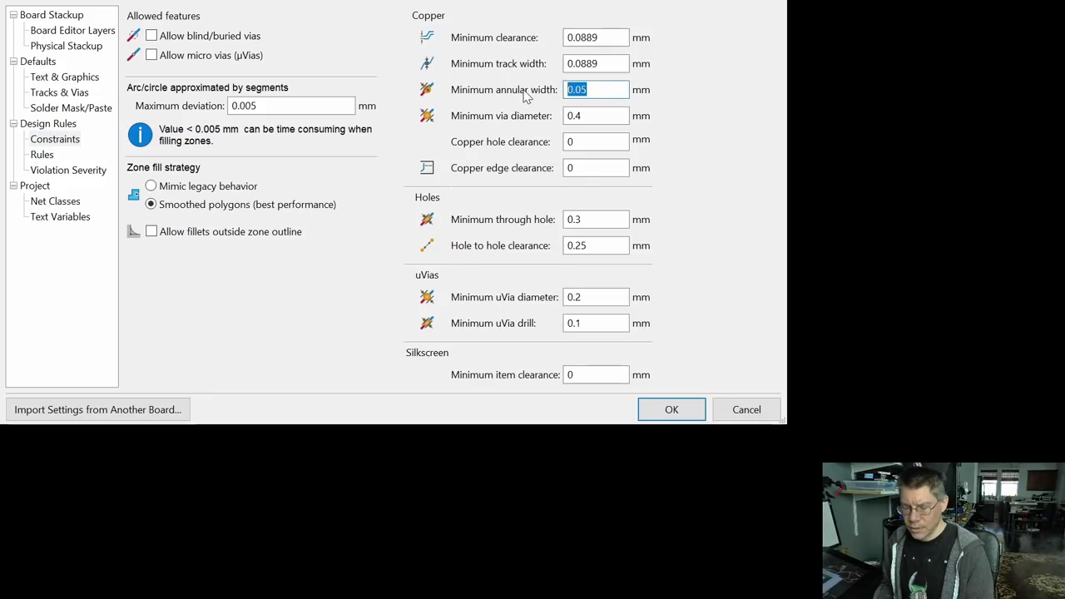
type("0.13")
key("Tab")
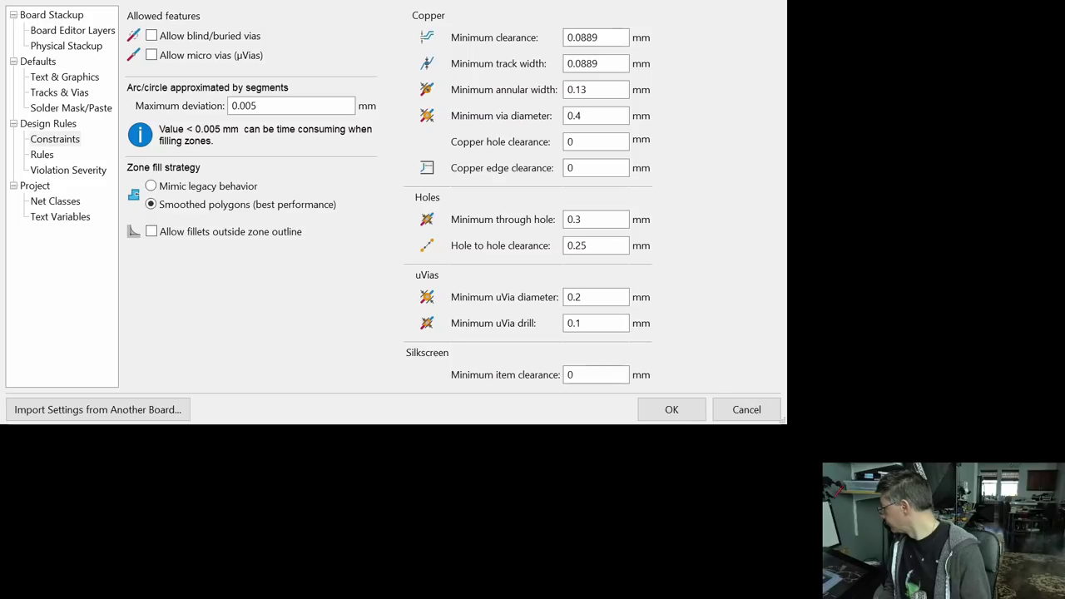
left_click(608, 114)
type("5")
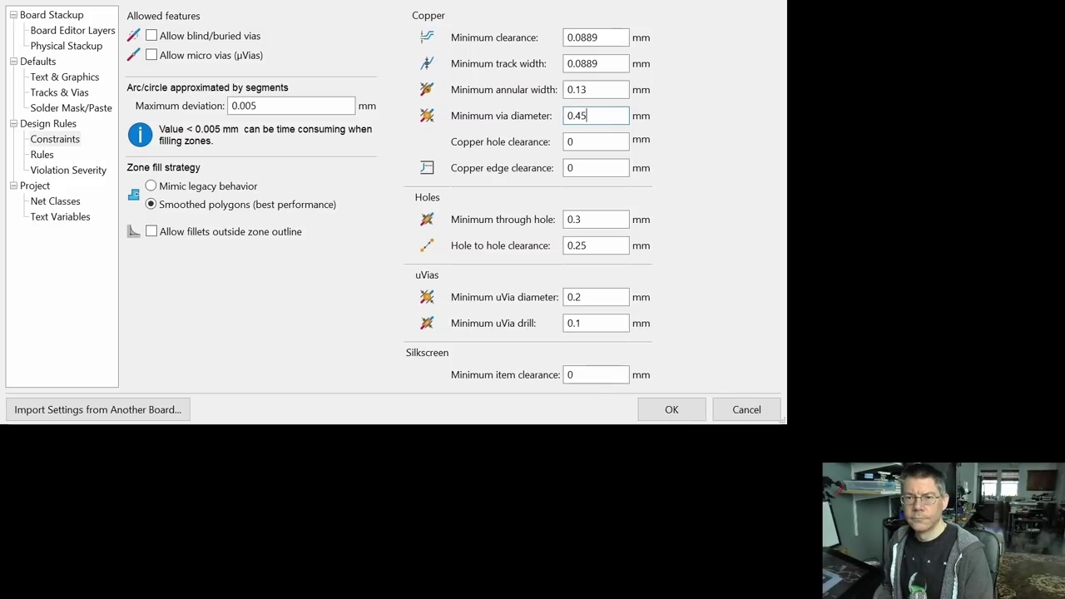
Step: Set the minimum through hole to 0.2 mm and the hole to hole clearance to 0.5 mm
left_click(588, 220)
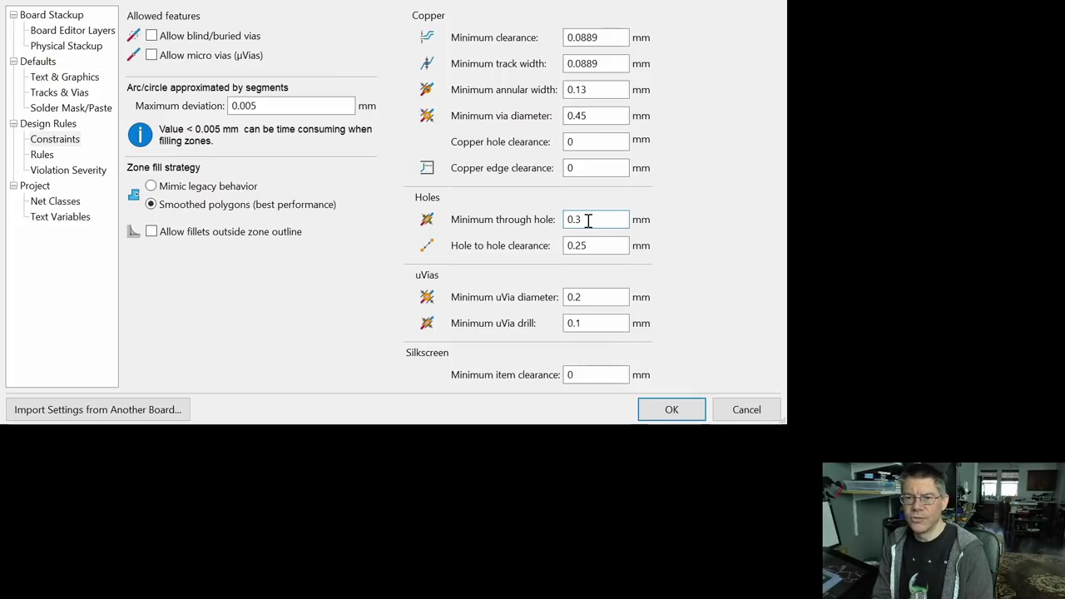
key("BackSpace")
type("2")
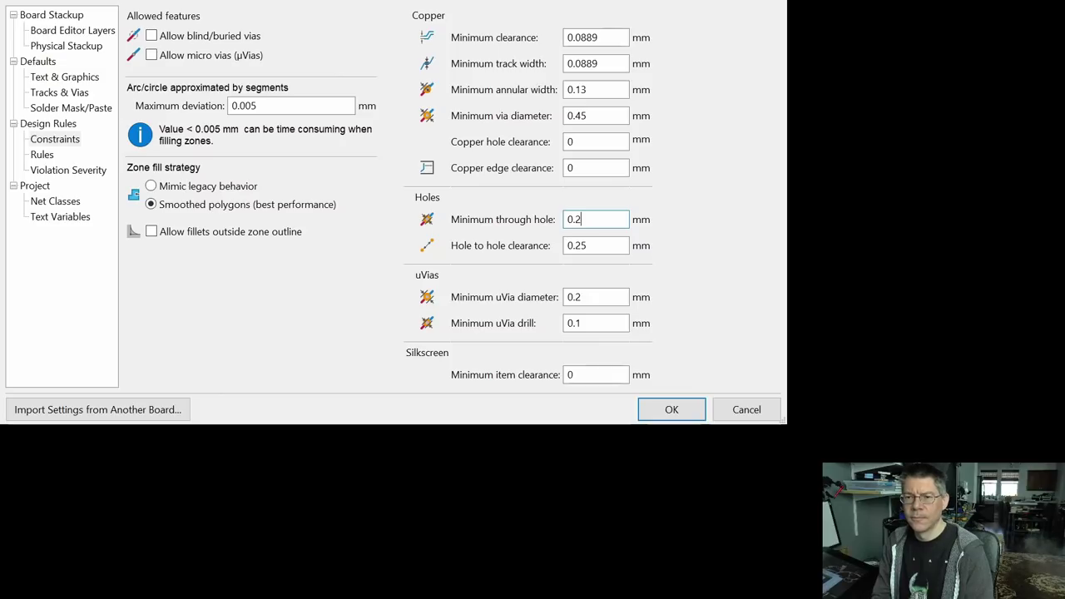
left_click(600, 246)
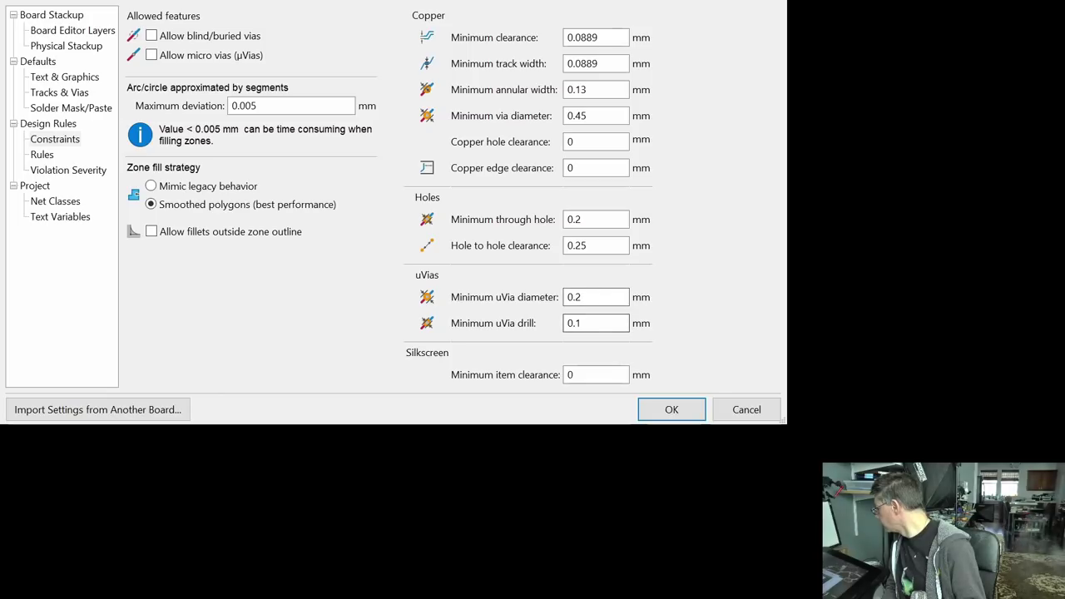
left_click(597, 245)
key("shift+Left")
key("shift+Left")
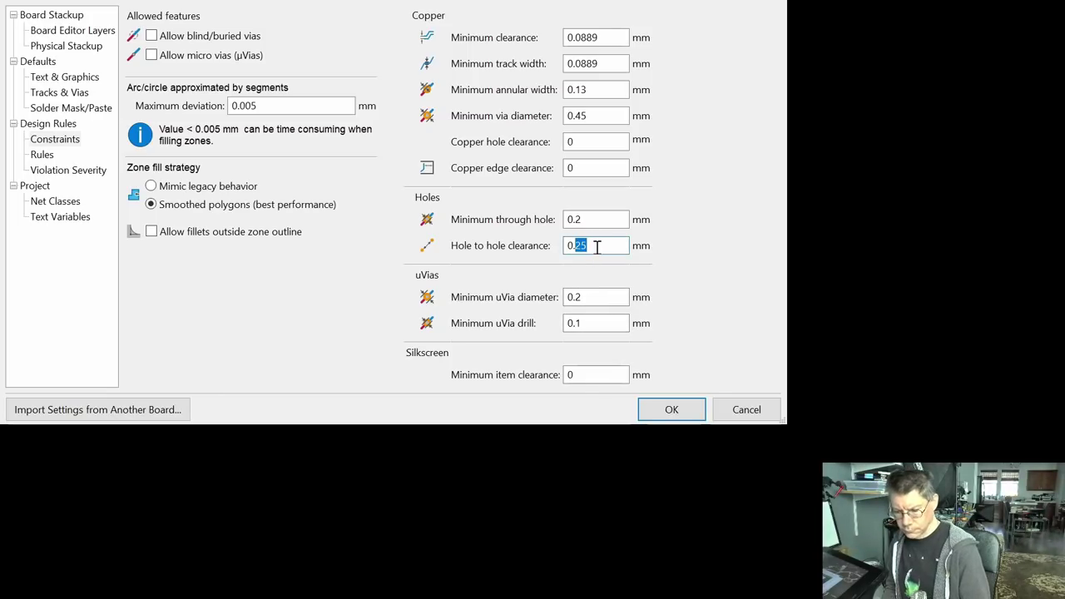
type("5")
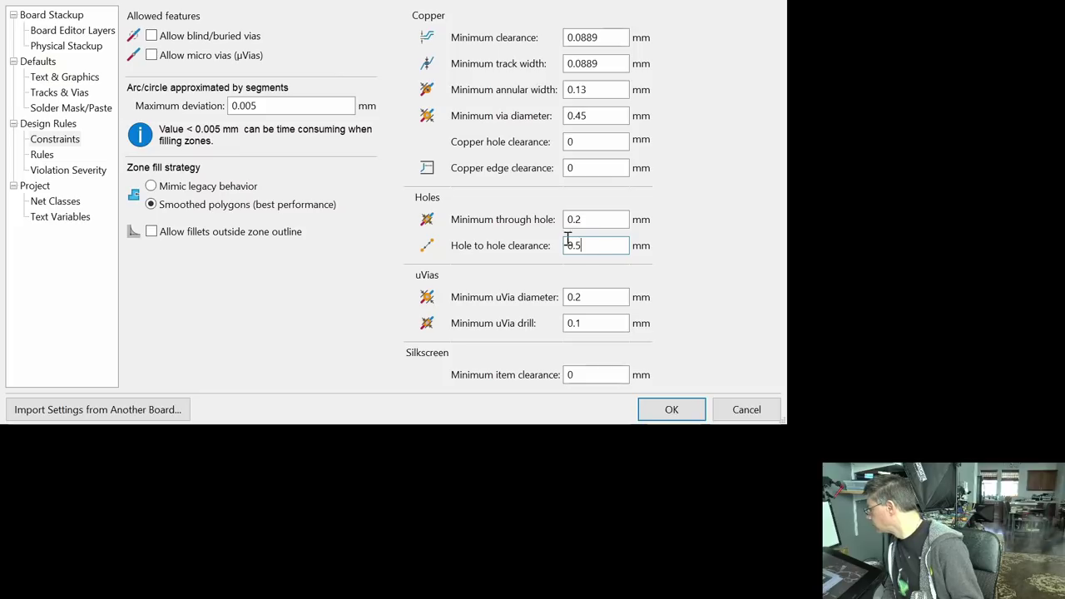
Step: Add a pre-defined via with a 0.45 mm size and a 0.2 mm drill, and apply the board setup
left_click(75, 92)
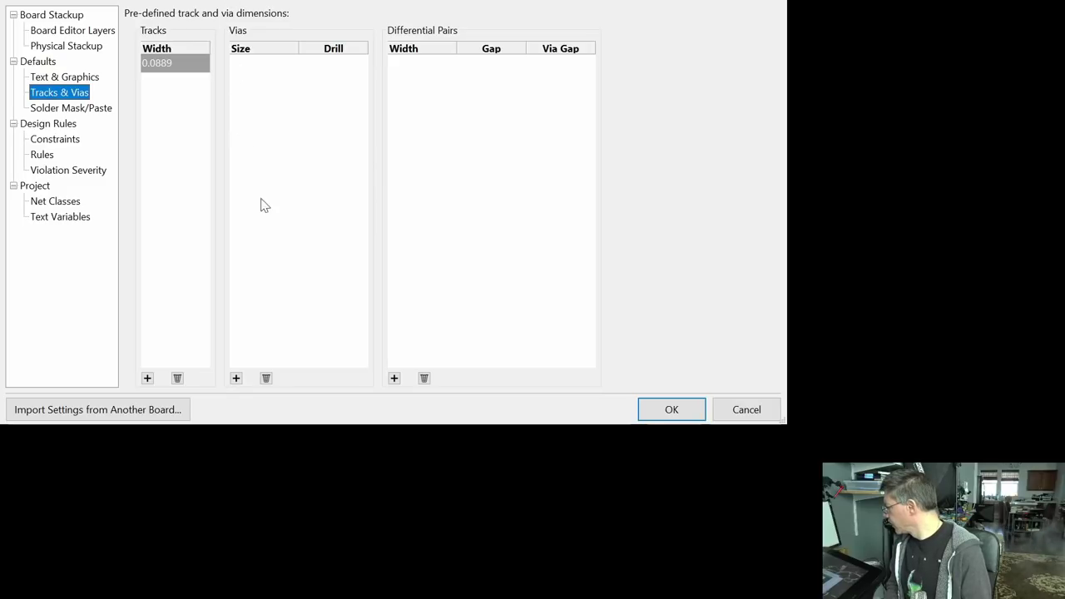
left_click(236, 378)
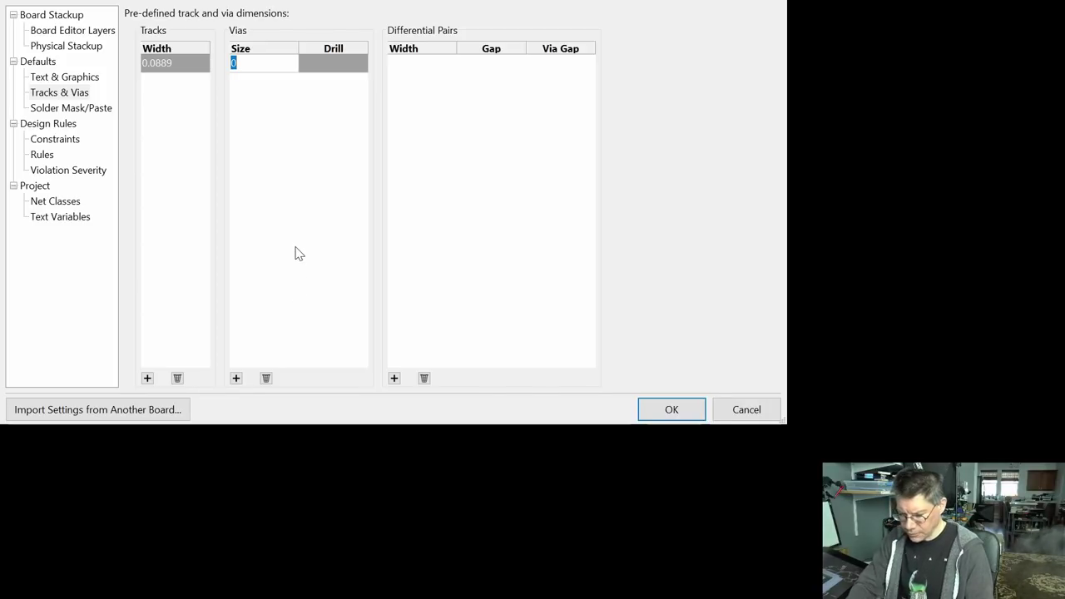
type("0.45")
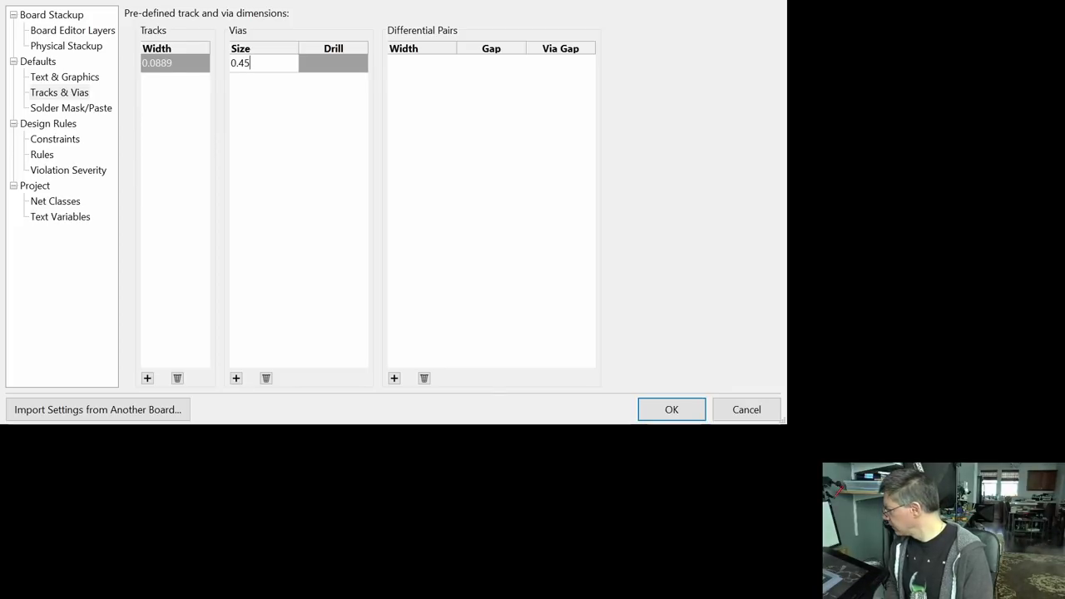
key("Tab")
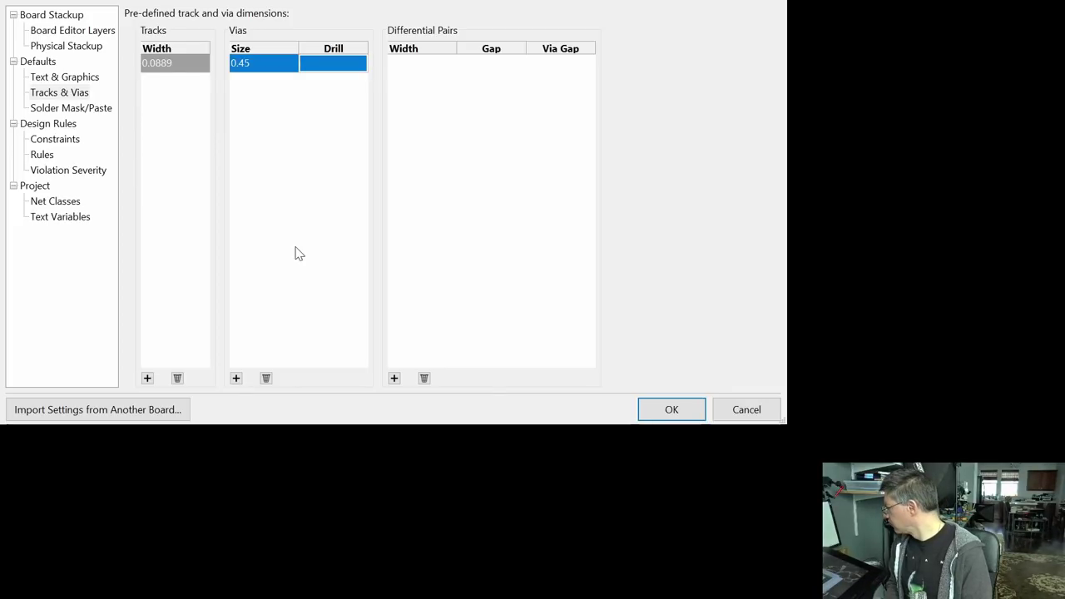
left_click(328, 70)
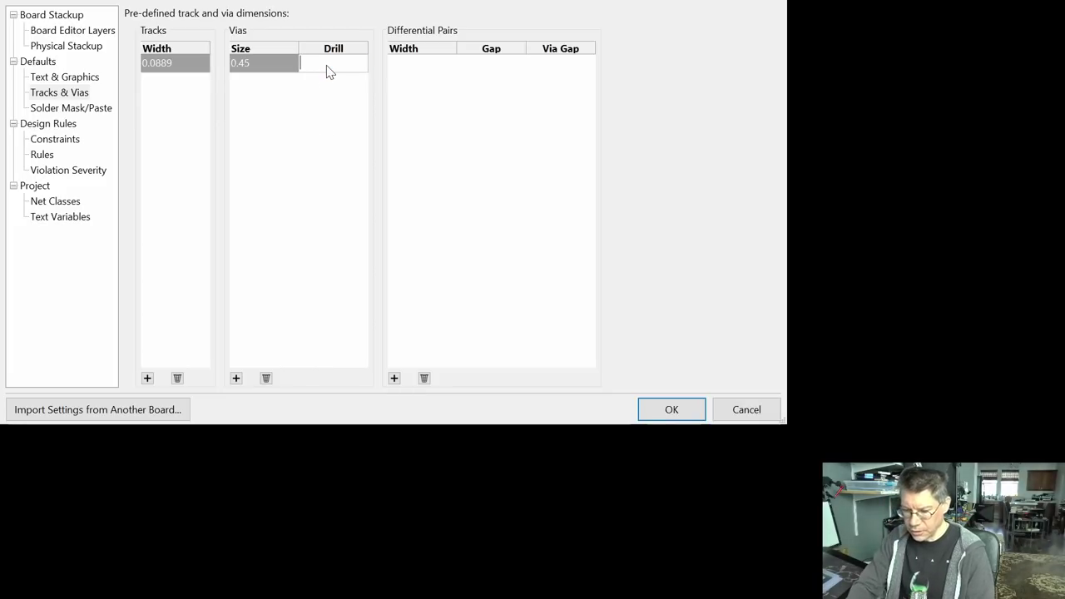
type("0.2")
key("Return")
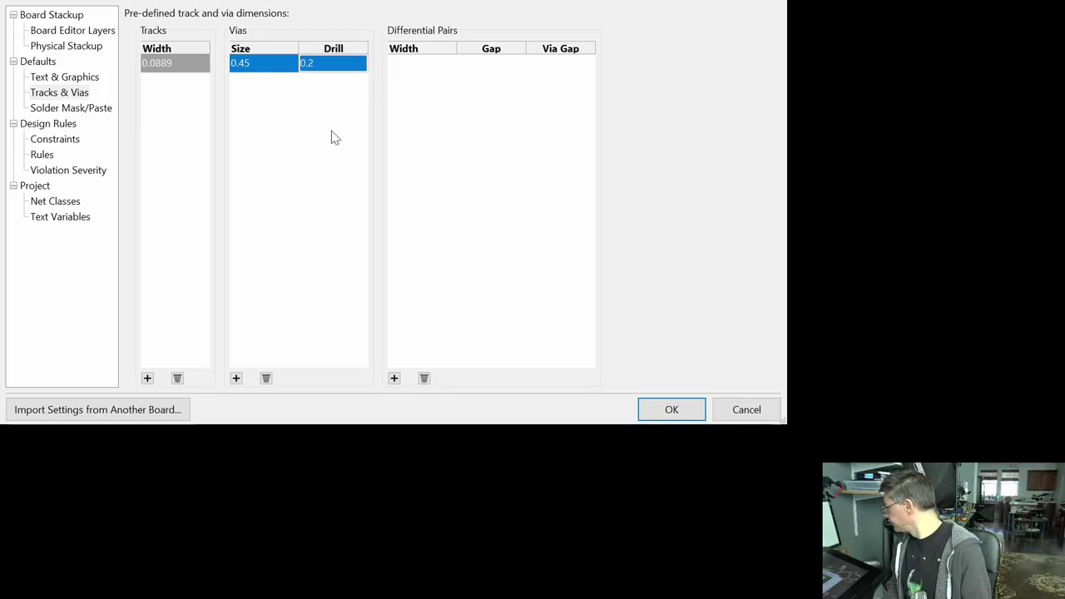
left_click(669, 408)
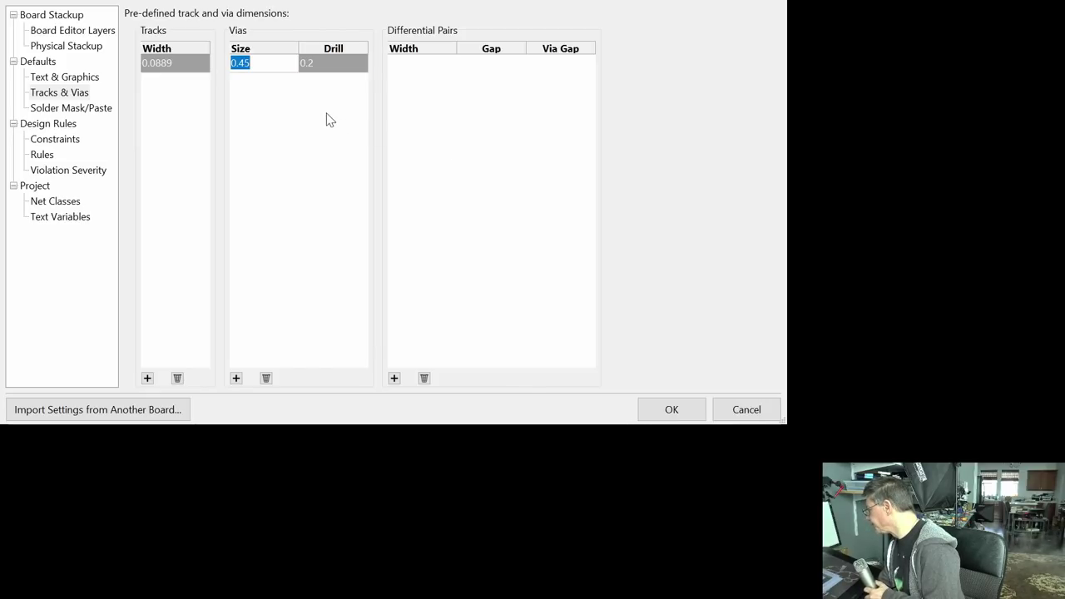
Step: Change the pre-defined via size to 0.46 mm and apply the board setup
left_click(328, 71)
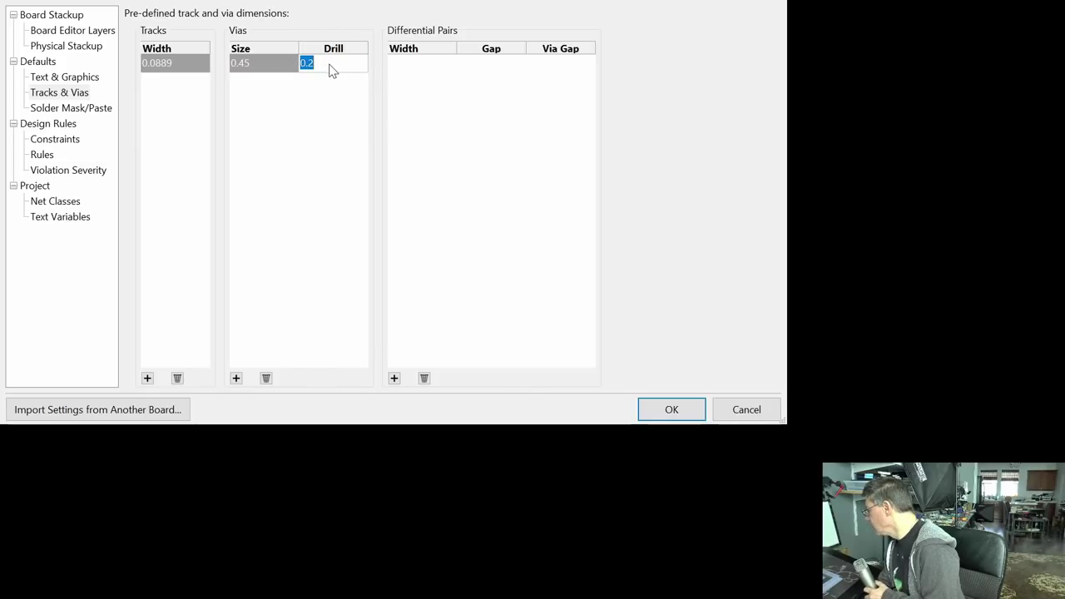
left_click(273, 66)
left_click(274, 66)
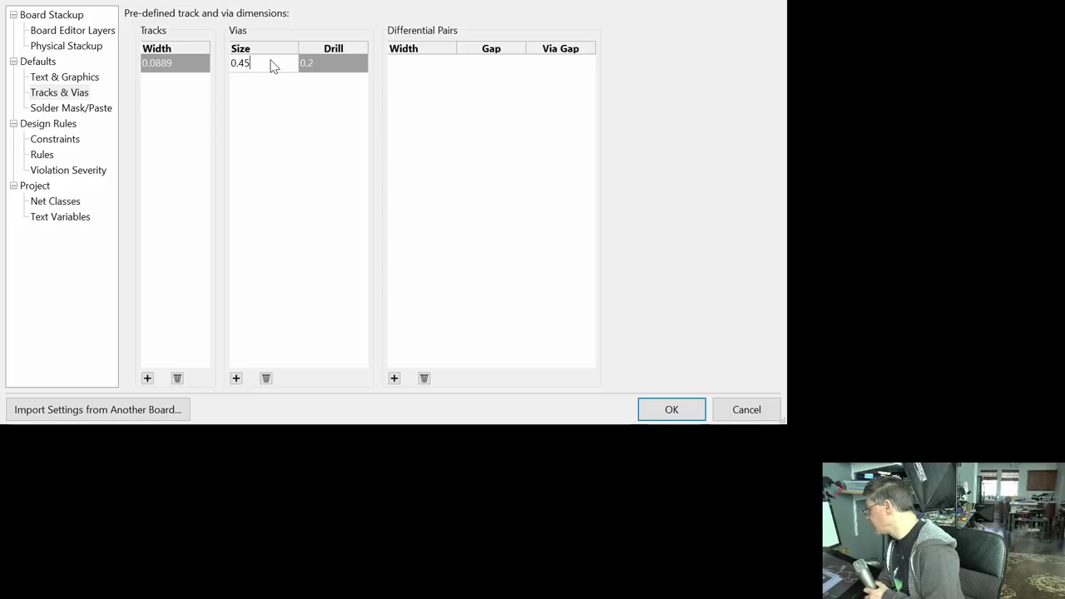
key("BackSpace")
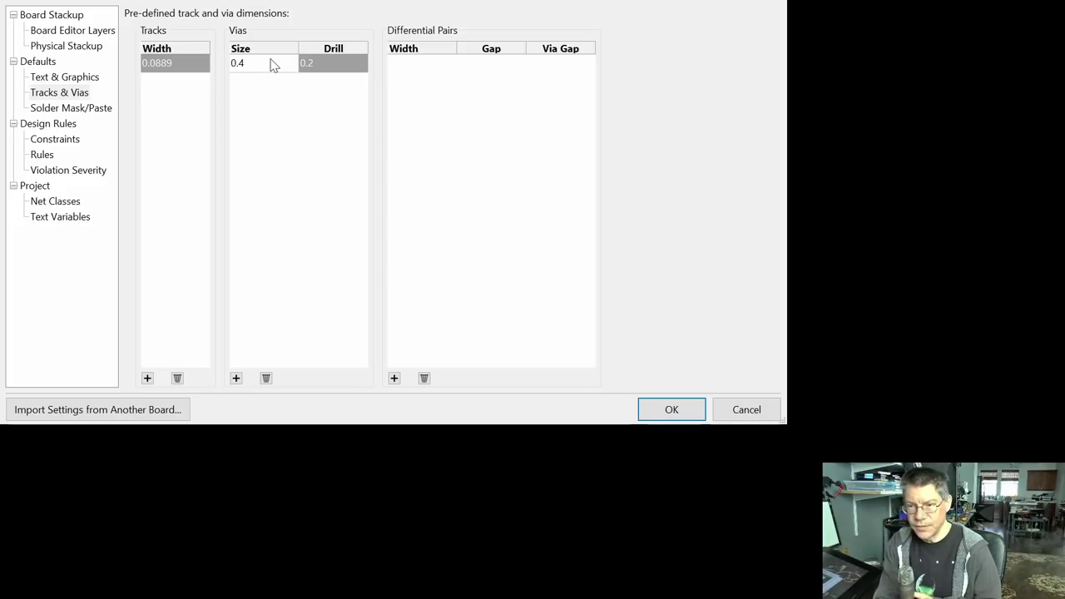
type("6")
left_click(260, 40)
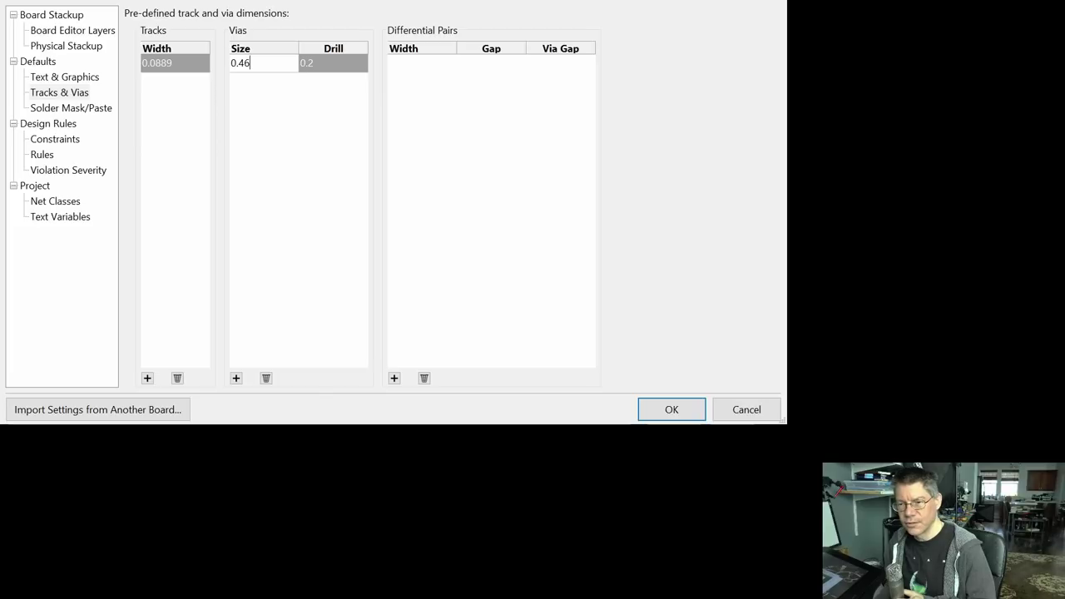
left_click(674, 408)
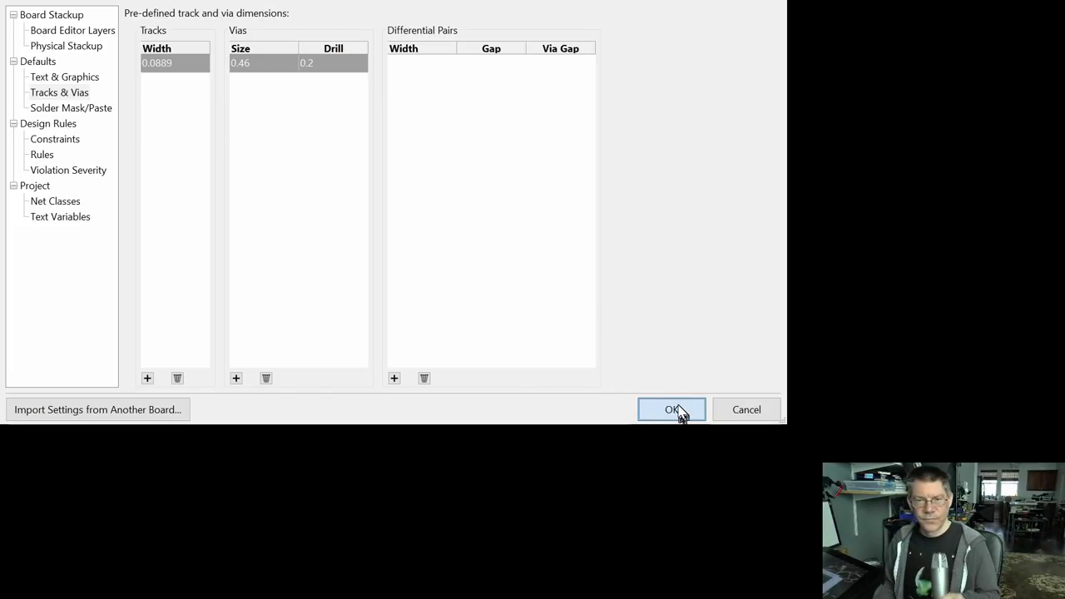
left_click(680, 414)
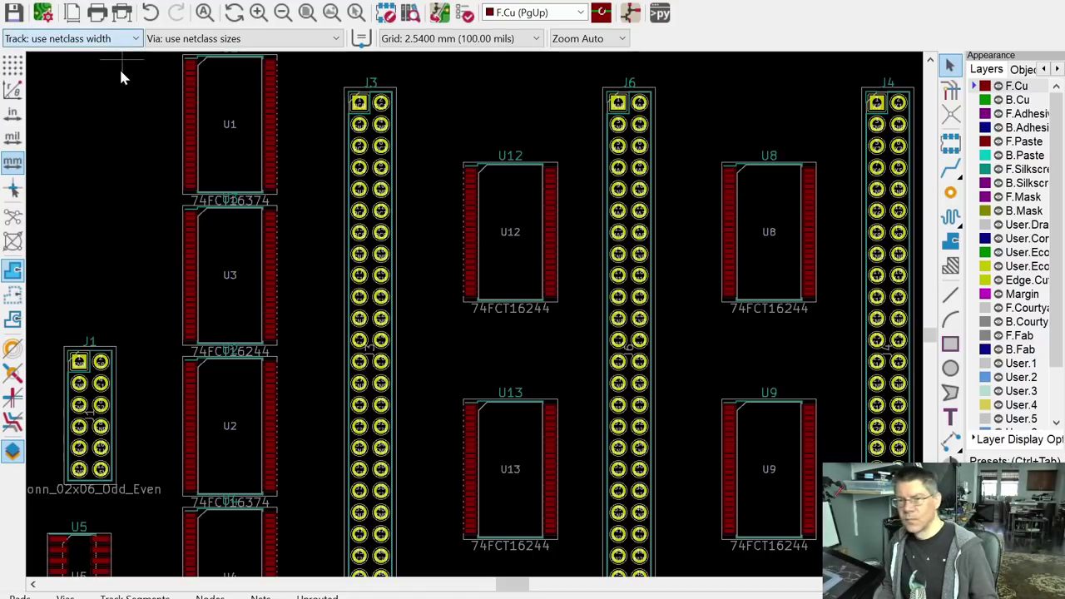
Step: Choose the 0.089 mm track width, the 0.460 / 0.200 mm via and the 0.0100 mm grid for routing
key("w")
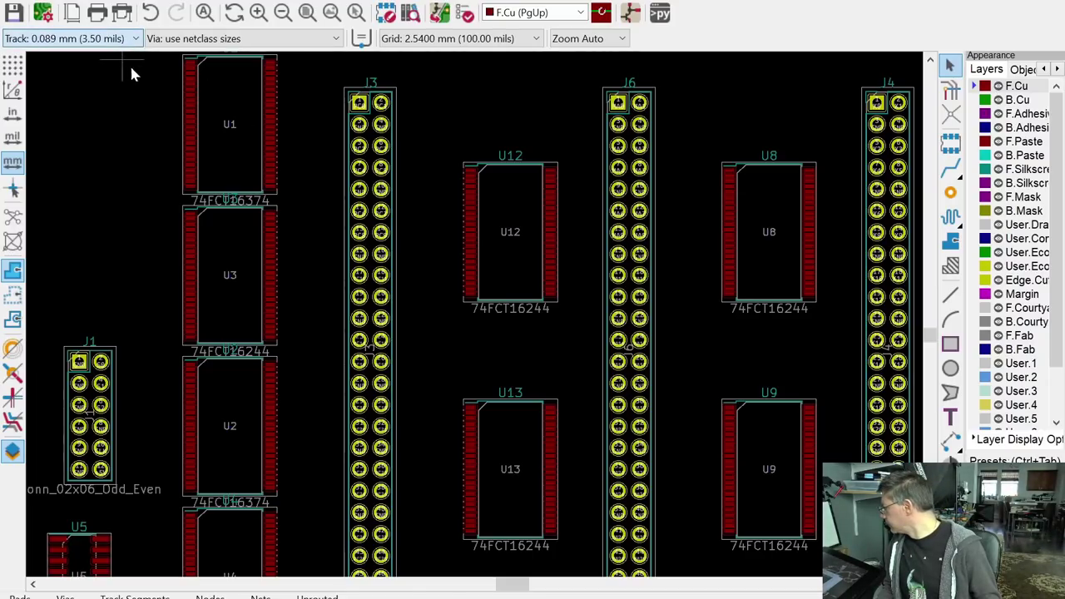
key("apostrophe")
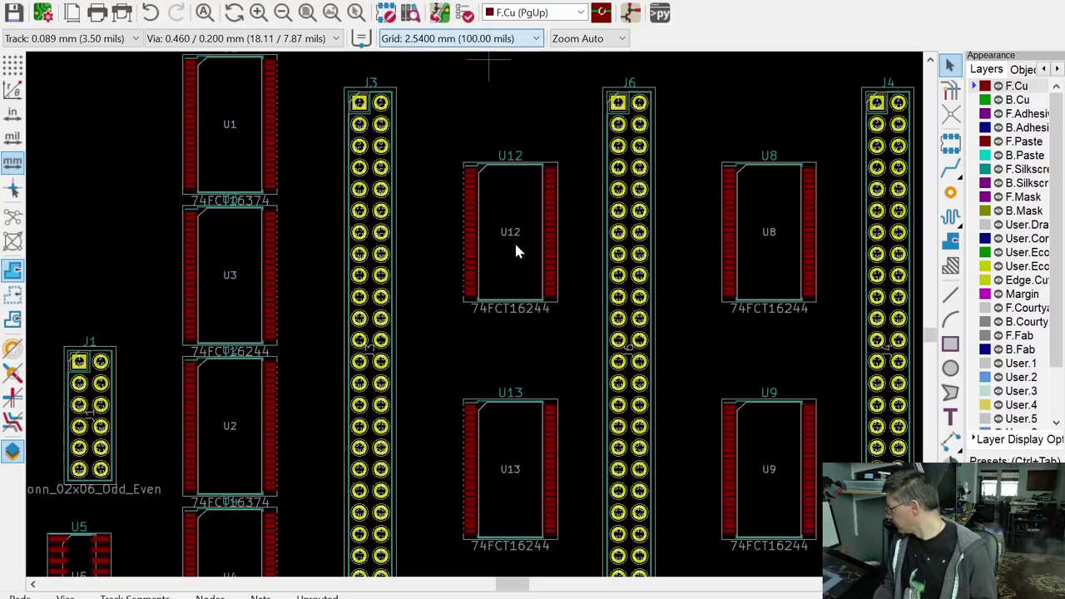
key("n")
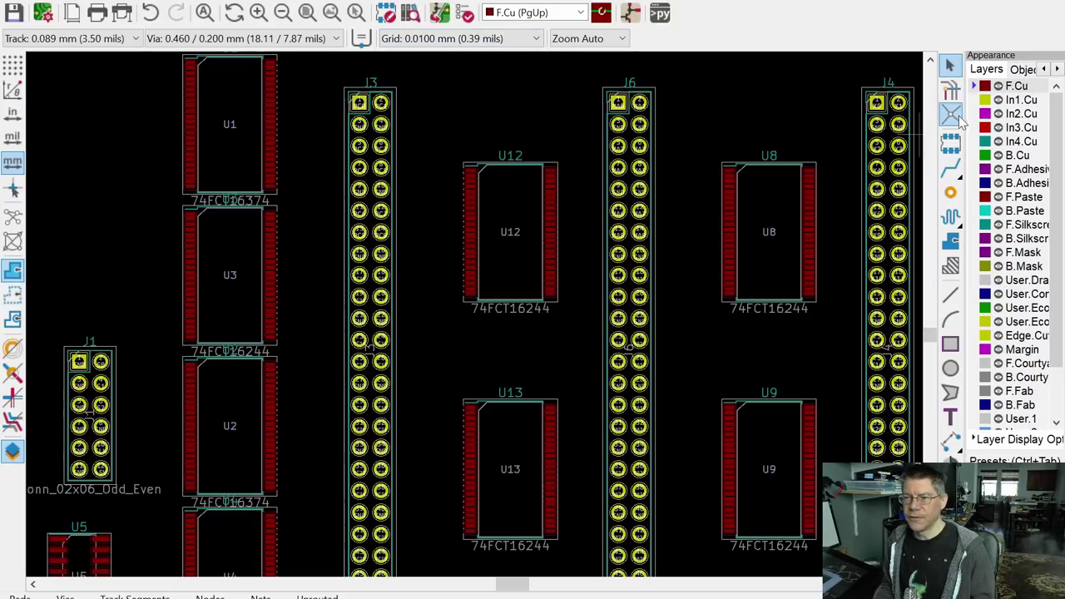
Step: Route the MA0 track on F.Cu from pin 47 of U12 to pad 1 of J6
left_click(950, 169)
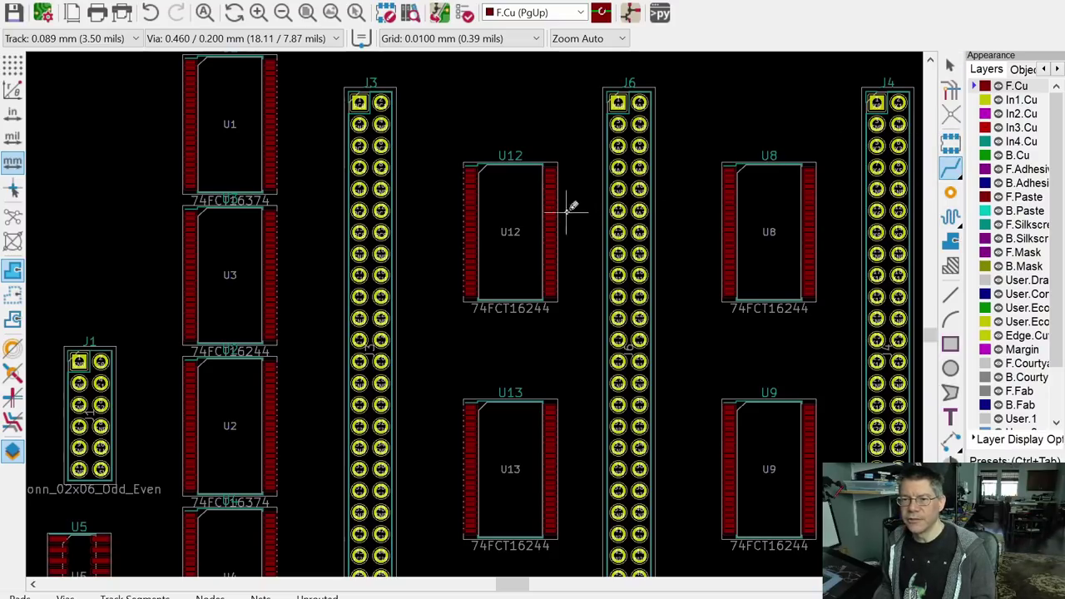
scroll(566, 176, "up", 5)
middle_click_drag(605, 142, 502, 416)
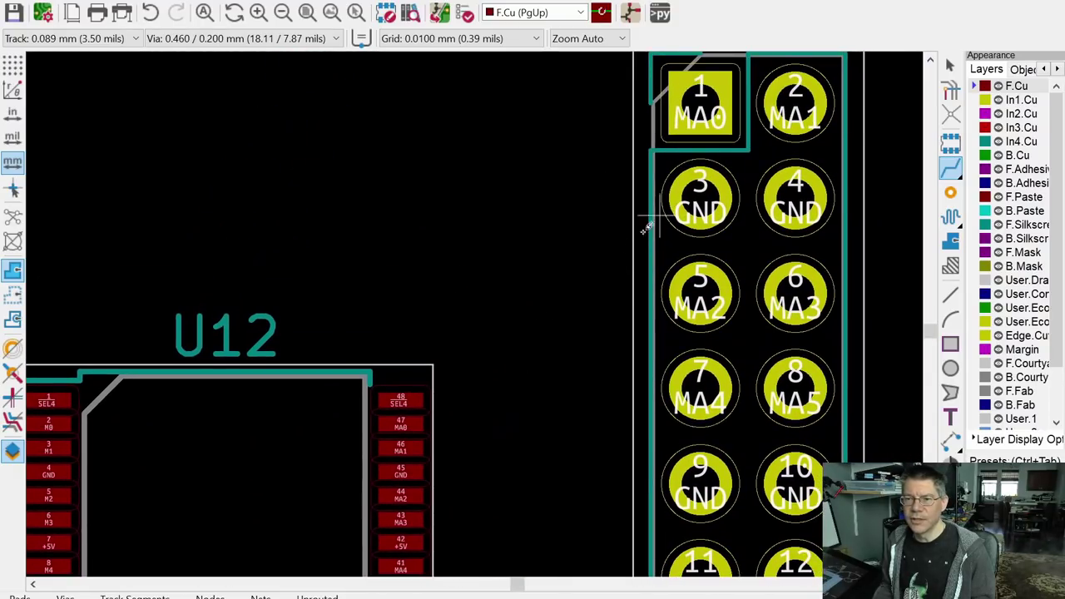
left_click(399, 424)
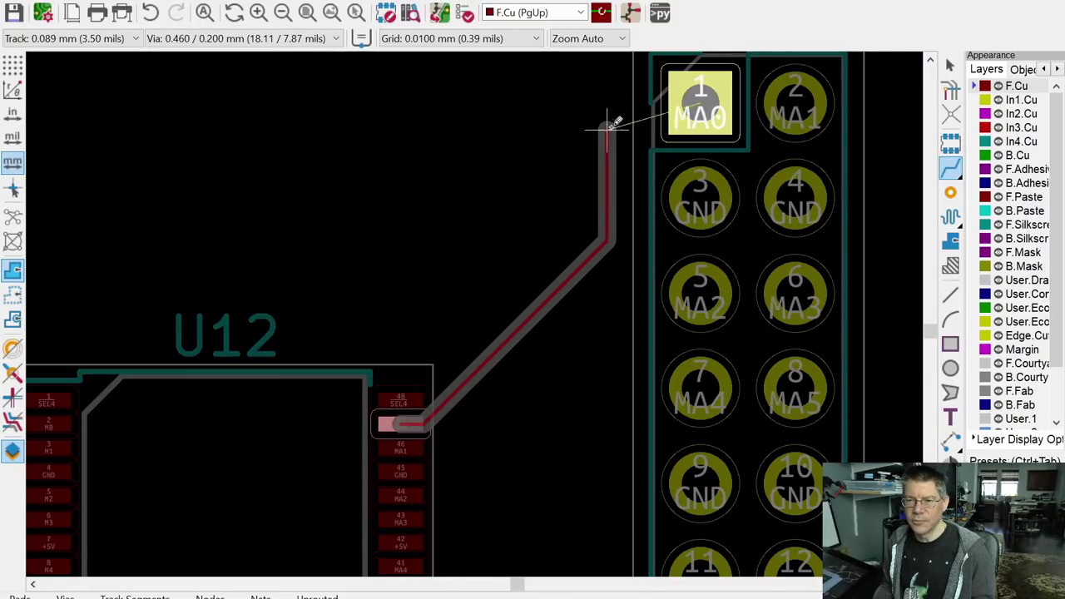
left_click(719, 96)
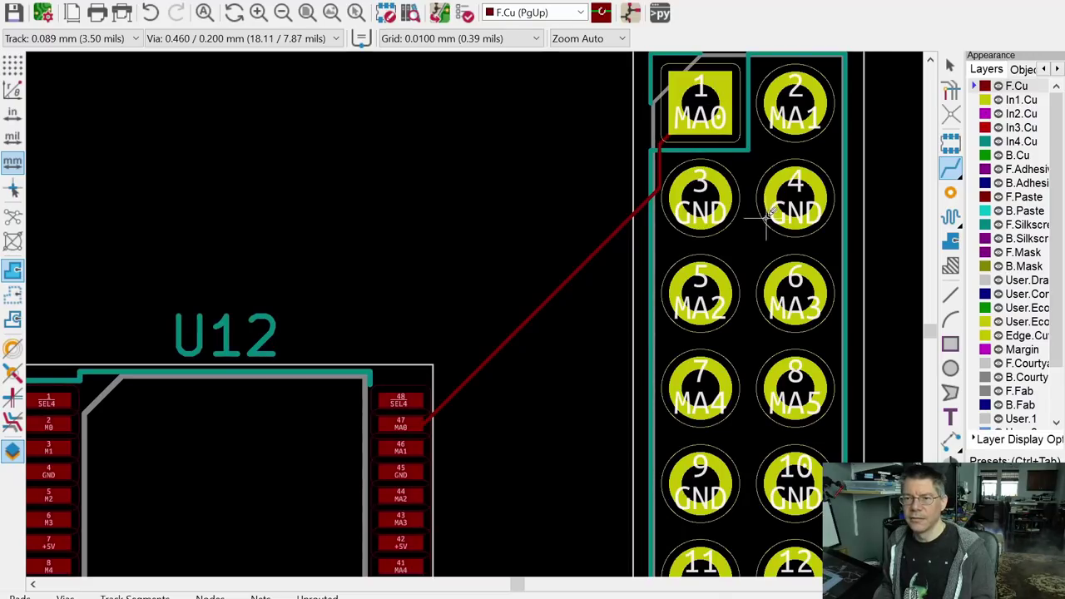
Step: Examine the routed MA0 track and the gaps between the neighbouring J6 pads
scroll(656, 178, "up", 5)
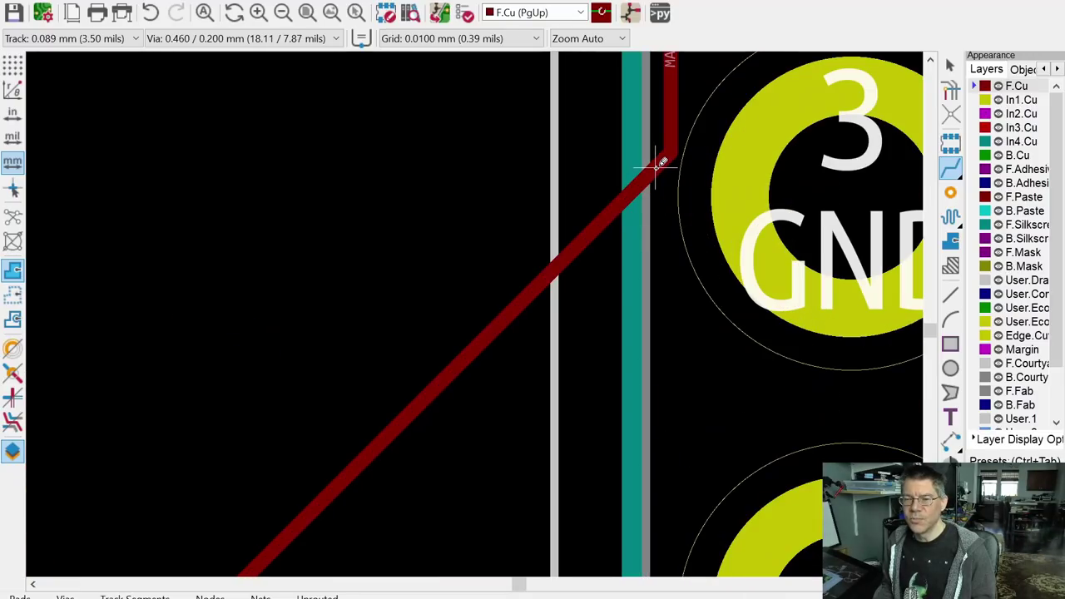
scroll(656, 166, "down", 3)
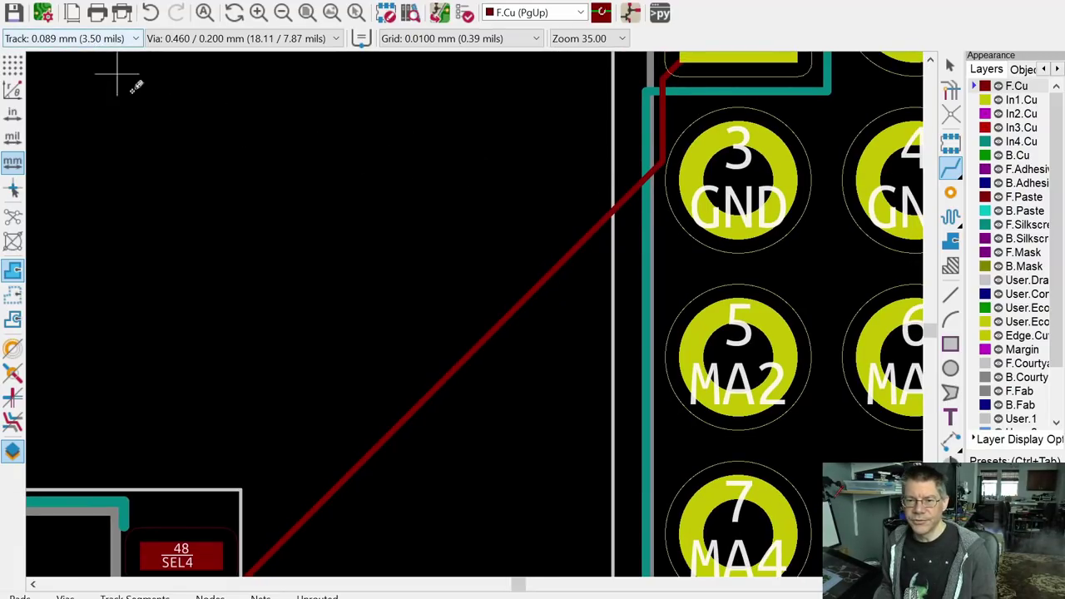
scroll(294, 196, "down", 3)
scroll(300, 404, "up", 3)
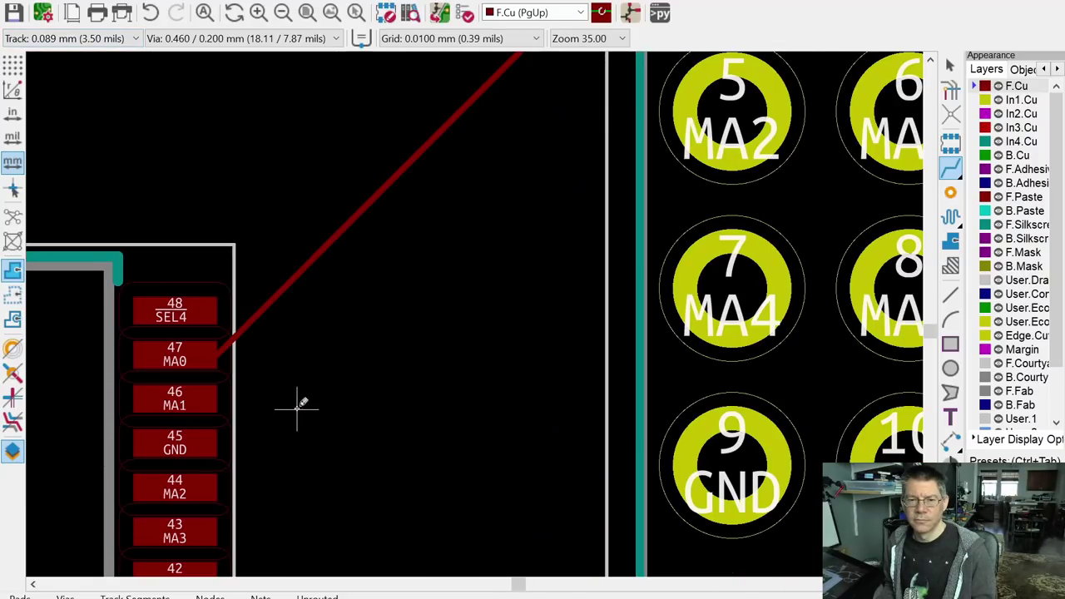
scroll(409, 230, "down", 3)
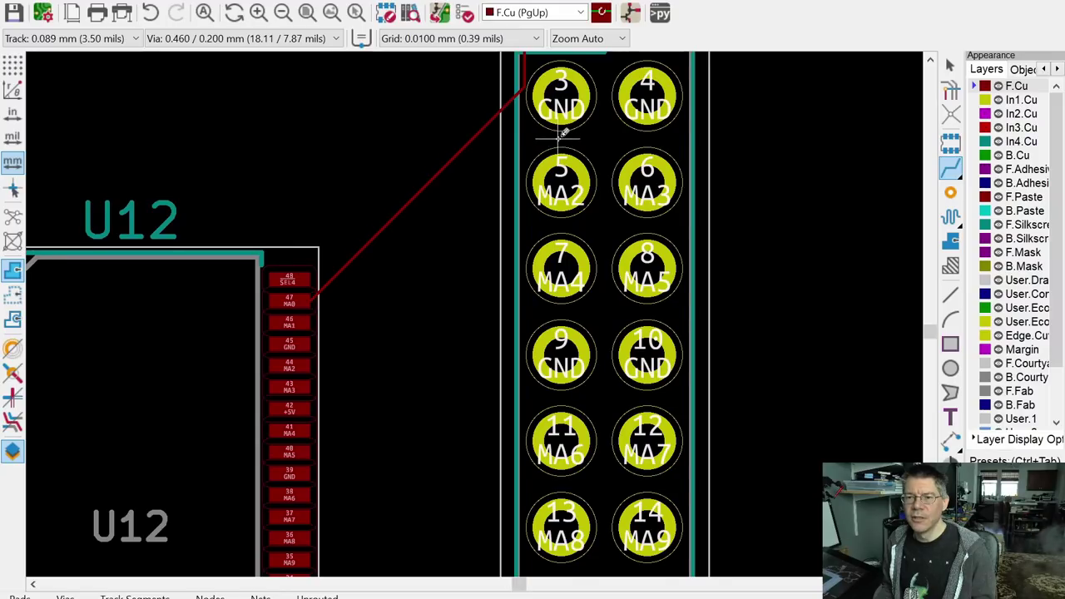
scroll(562, 134, "up", 3)
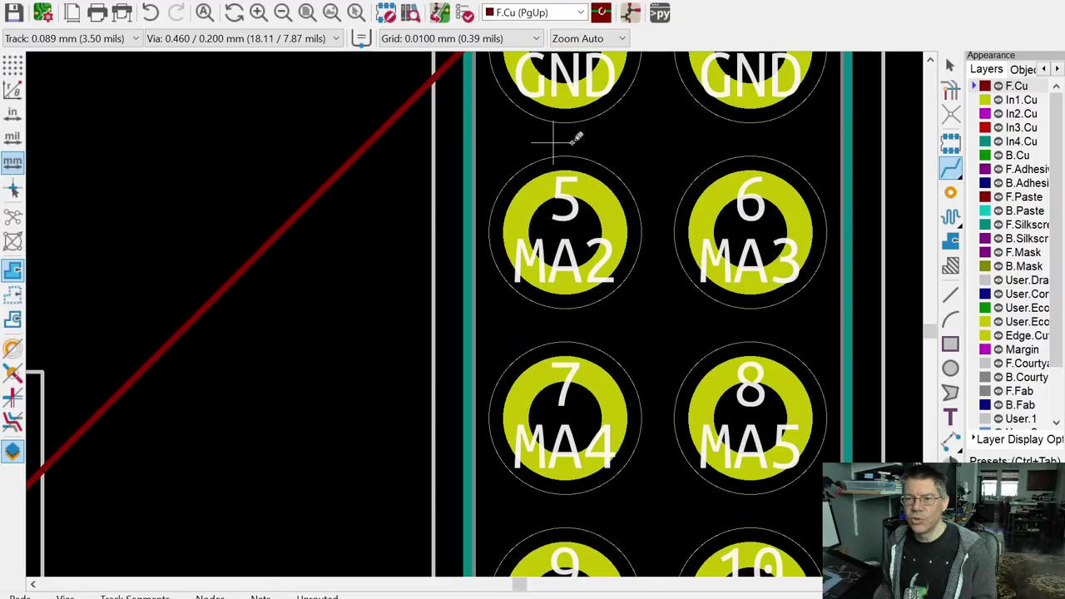
scroll(549, 135, "down", 3)
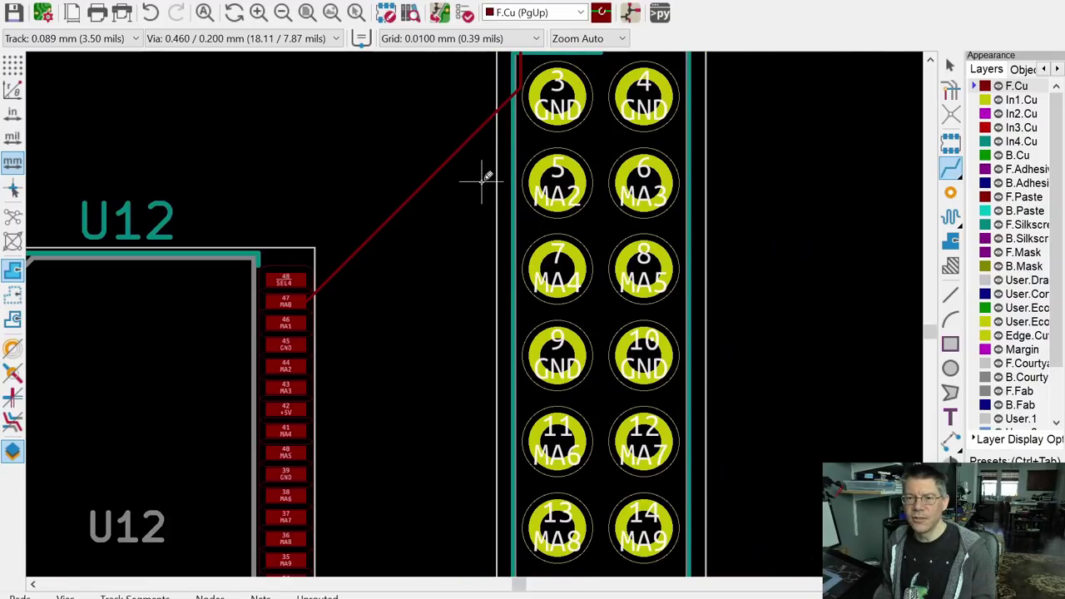
scroll(483, 171, "down", 3)
scroll(337, 306, "up", 3)
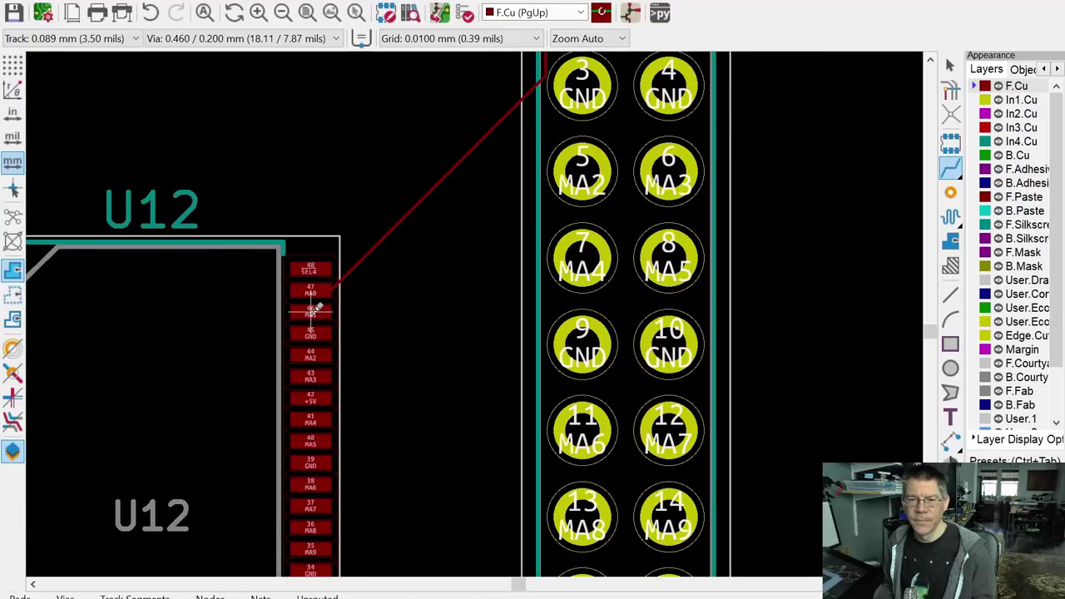
Step: Route the MA1 track on F.Cu from pin 46 of U12 to pad 2 of J6
left_click(333, 306)
scroll(476, 133, "up", 3)
scroll(476, 133, "down", 3)
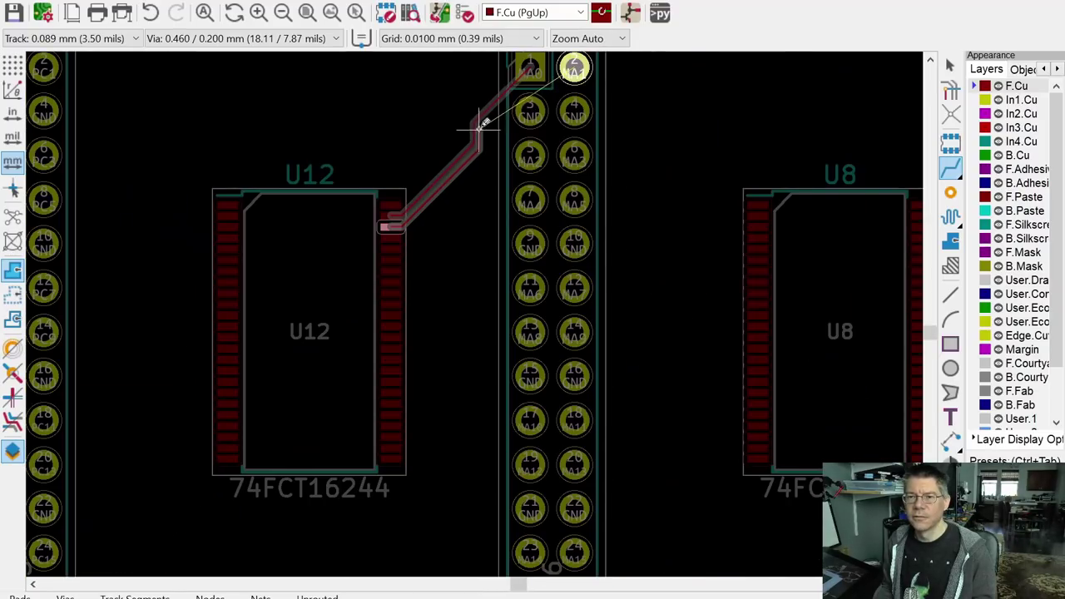
left_click(574, 67)
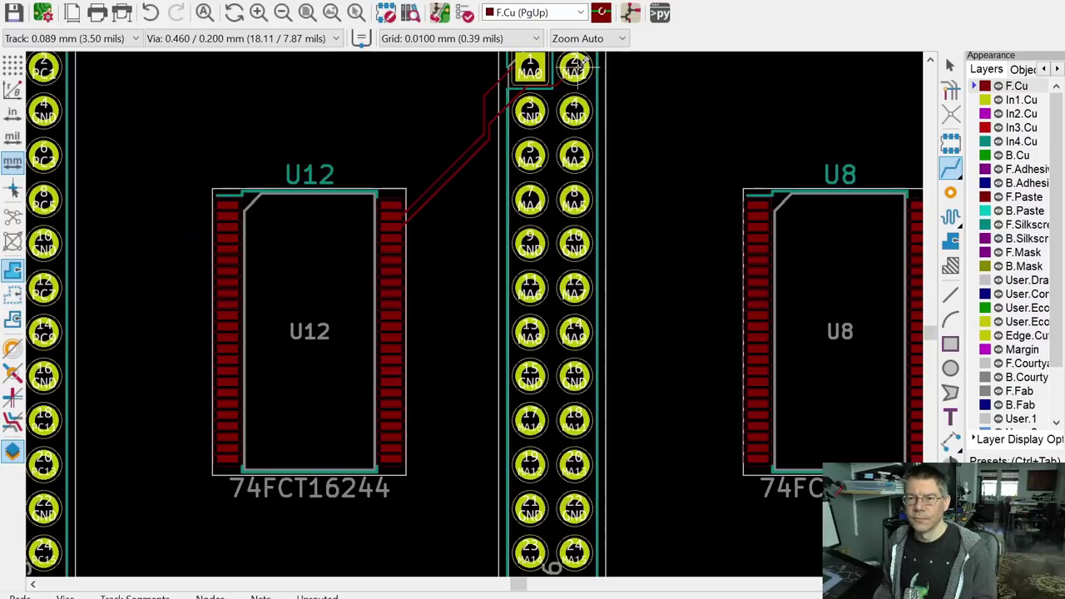
Step: Route the MA2 track on F.Cu from pin 44 of U12 to pad 5 of J6
scroll(407, 235, "up", 3)
scroll(413, 235, "up", 2)
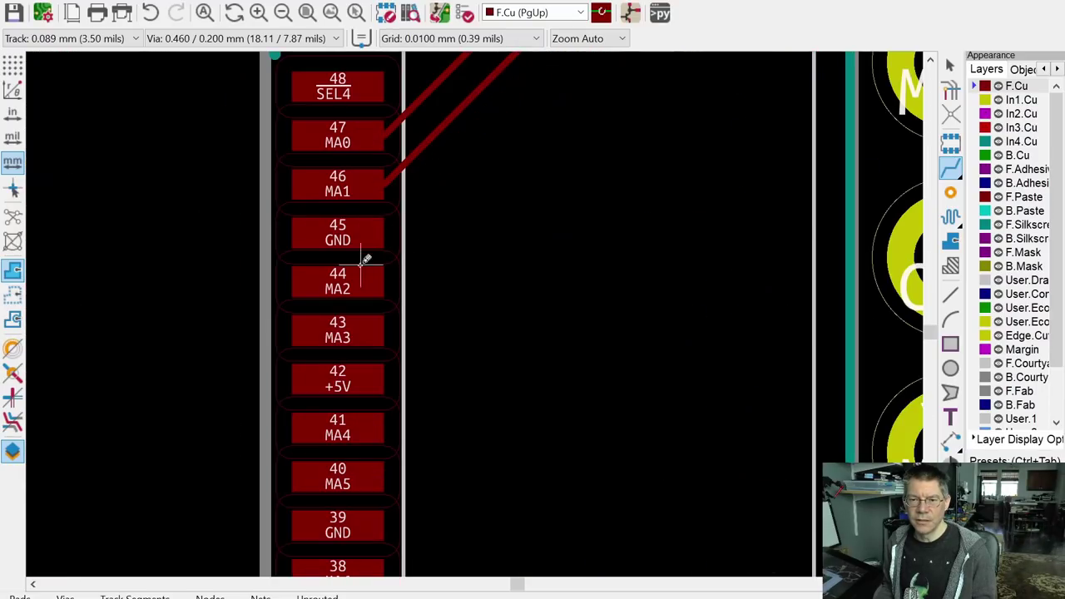
left_click(345, 279)
scroll(466, 190, "down", 2)
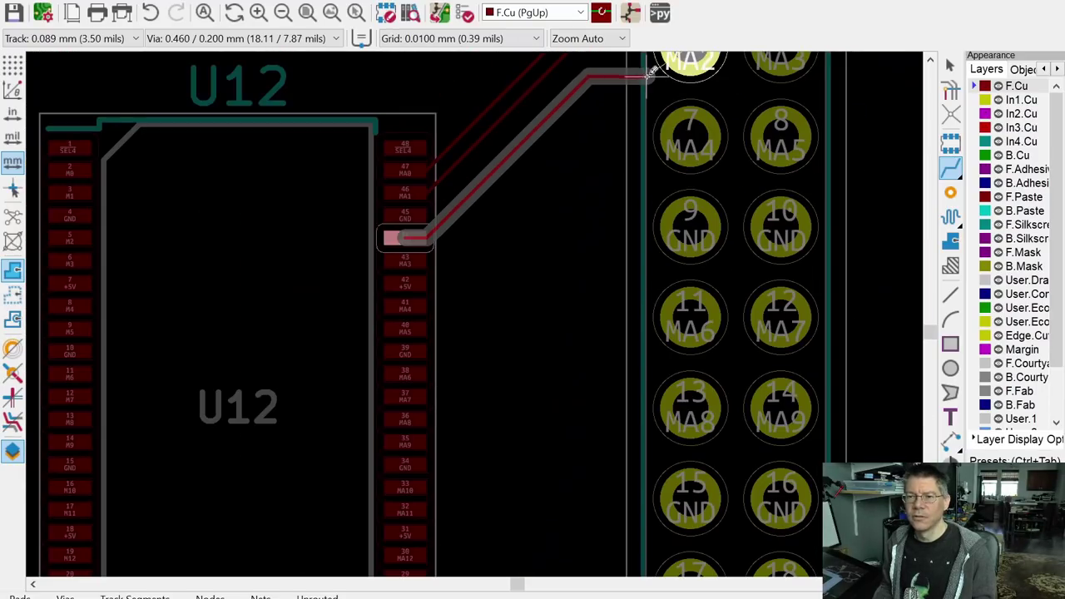
scroll(645, 79, "down", 1)
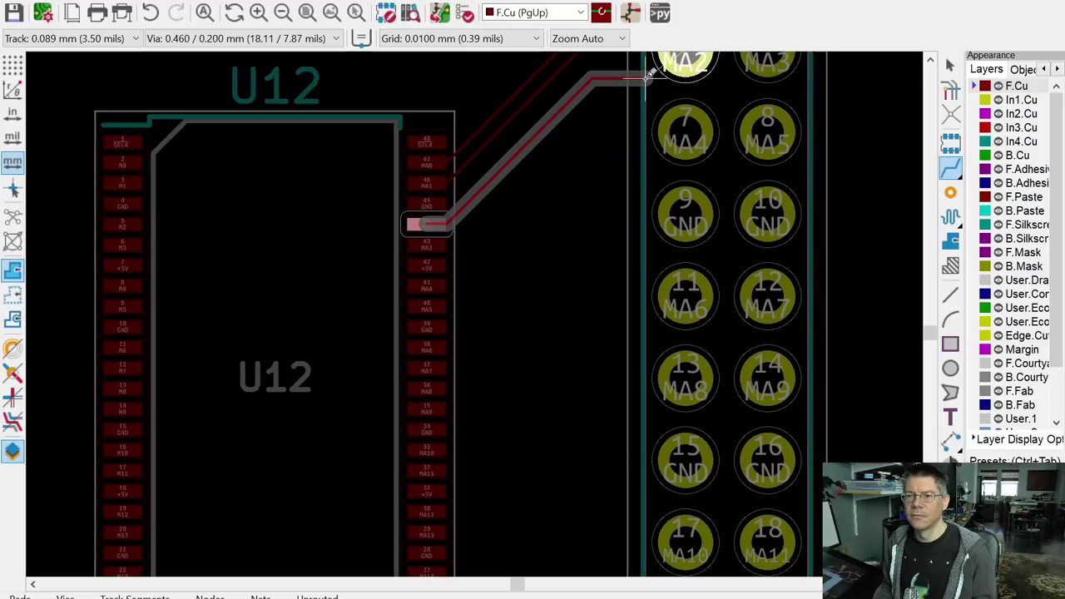
middle_click_drag(646, 79, 618, 221)
left_click(620, 193)
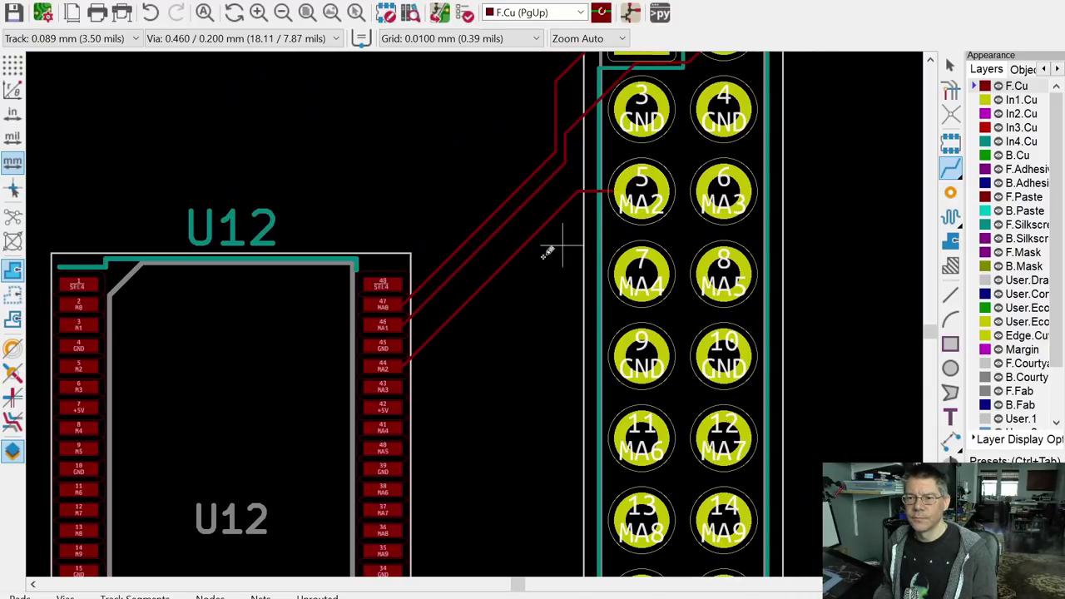
Step: Route the MA3, MA4 and MA5 tracks on F.Cu from U12 pins 43, 41 and 40 to J6 pads 6, 7 and 8
left_click(381, 386)
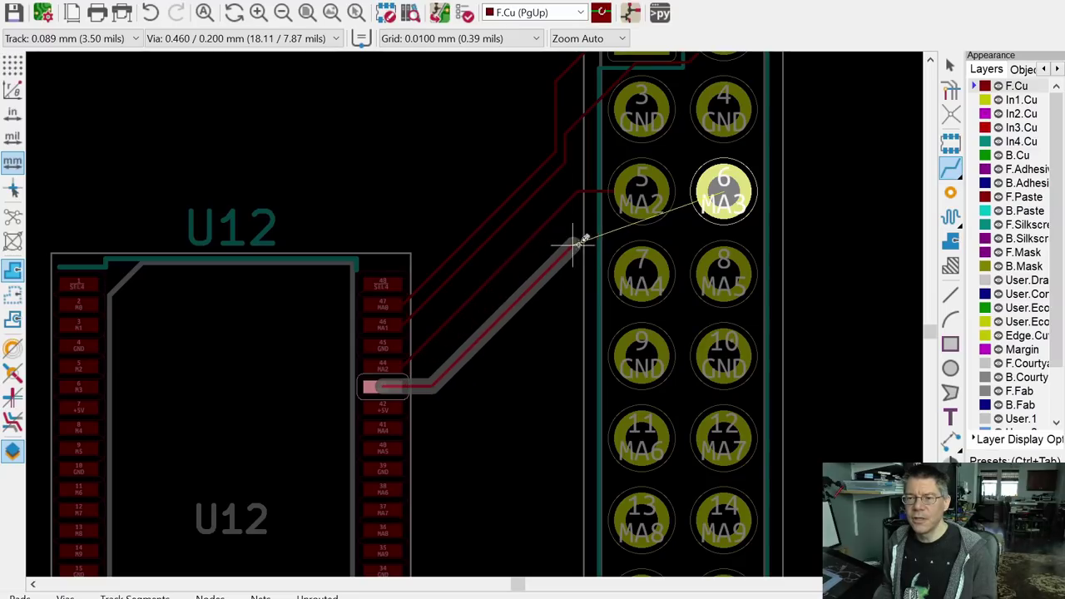
left_click(721, 190)
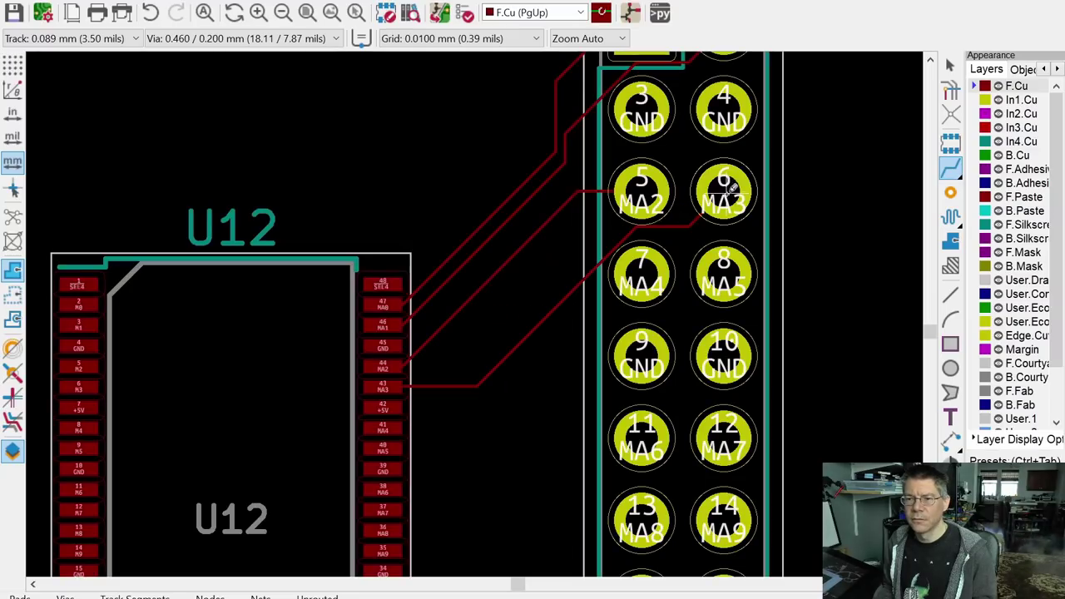
left_click(381, 427)
left_click(643, 274)
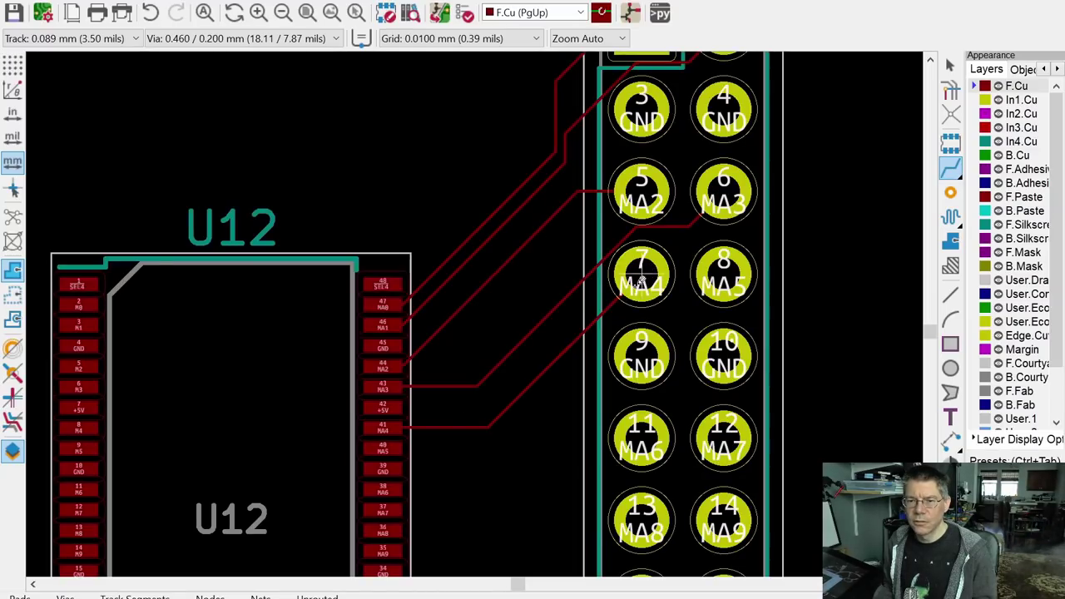
left_click(381, 448)
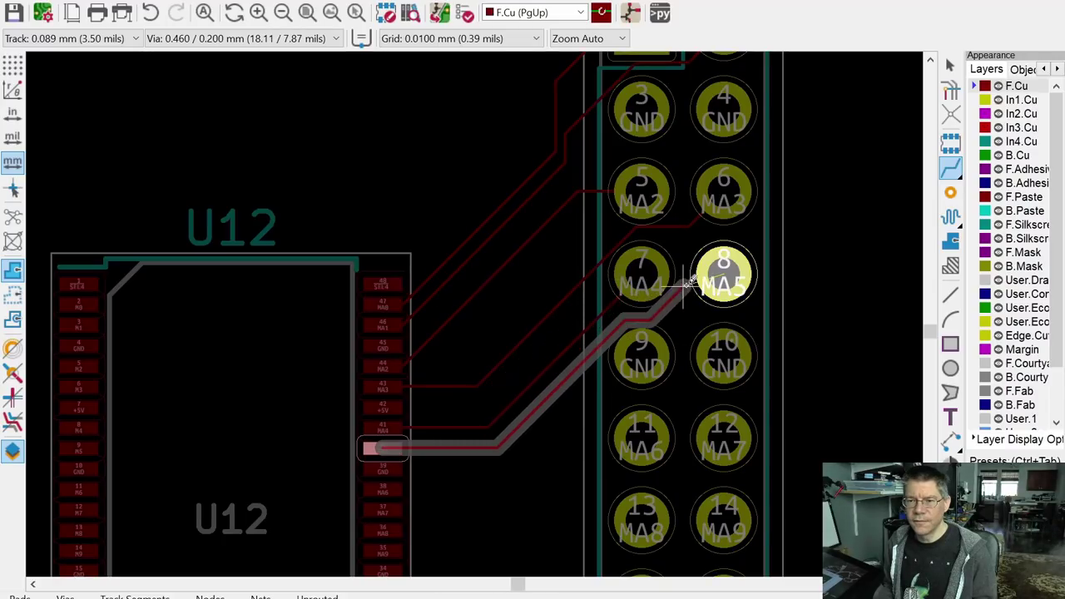
left_click(717, 278)
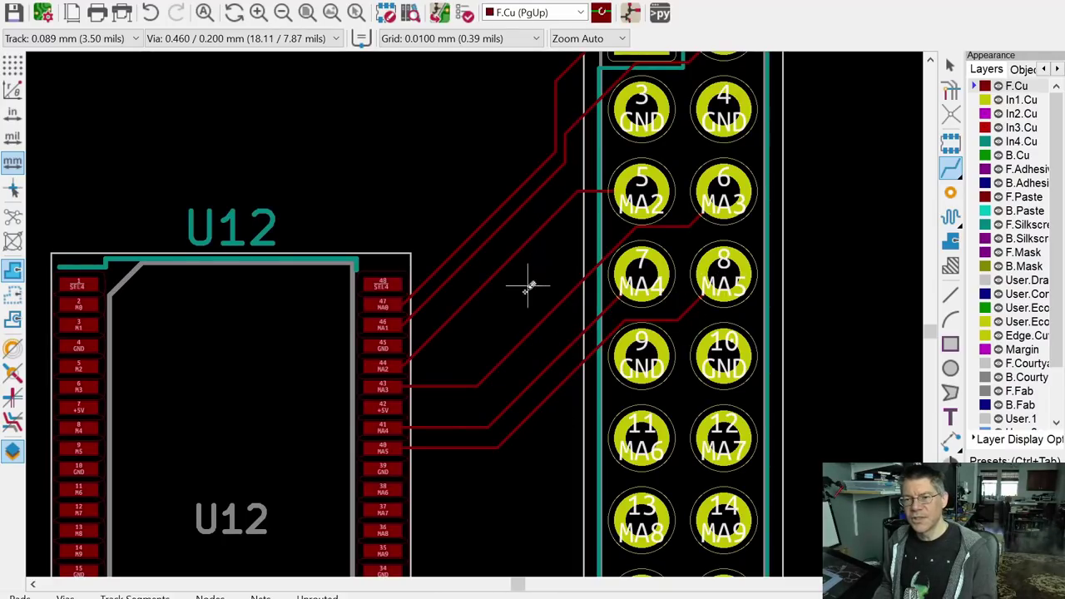
scroll(504, 316, "down", 3)
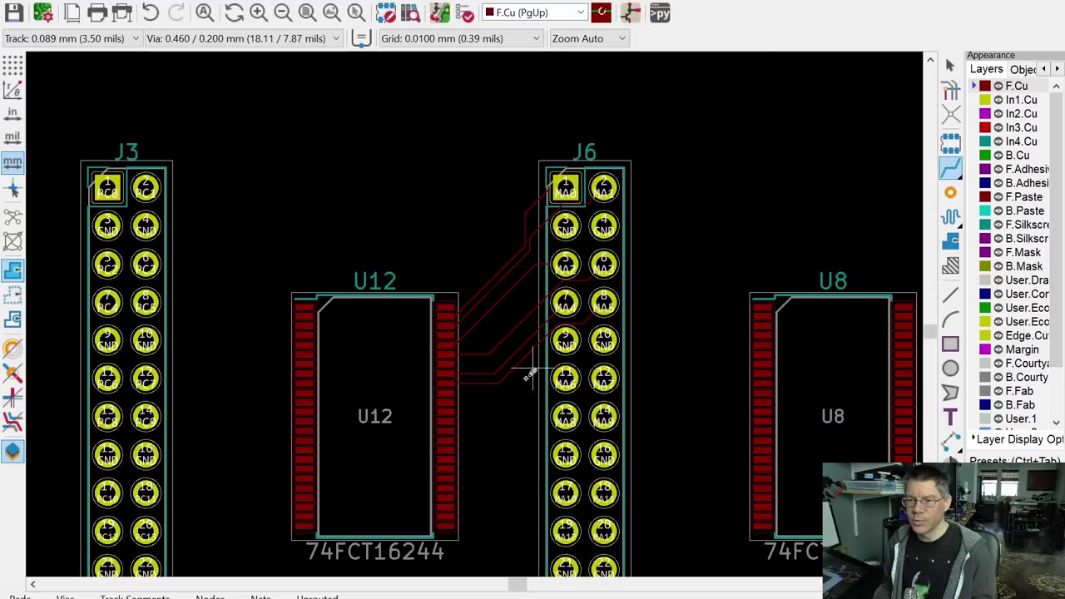
scroll(468, 292, "up", 7)
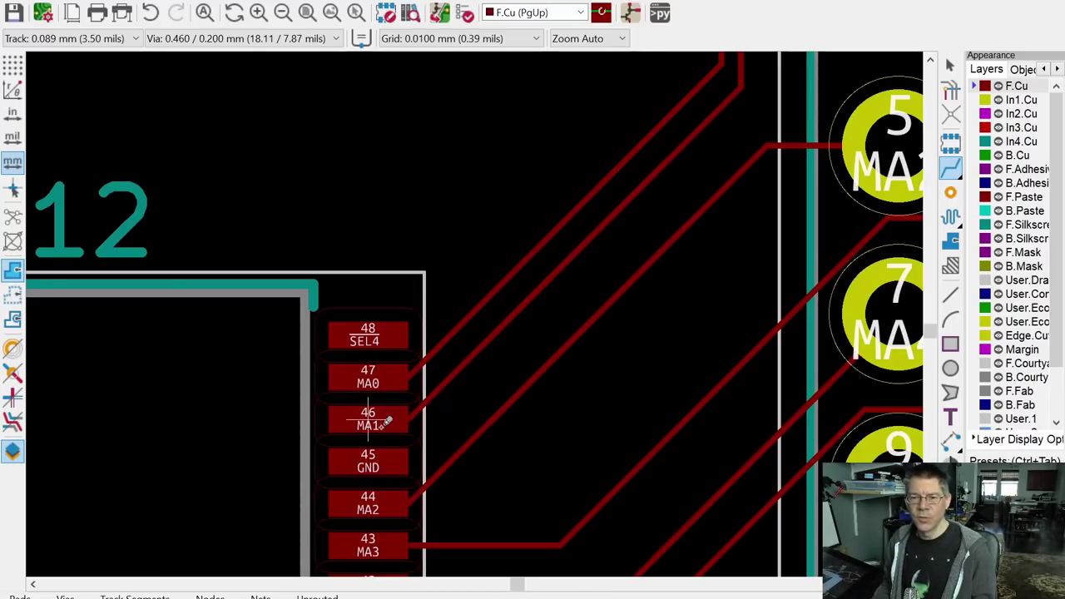
scroll(382, 414, "up", 1)
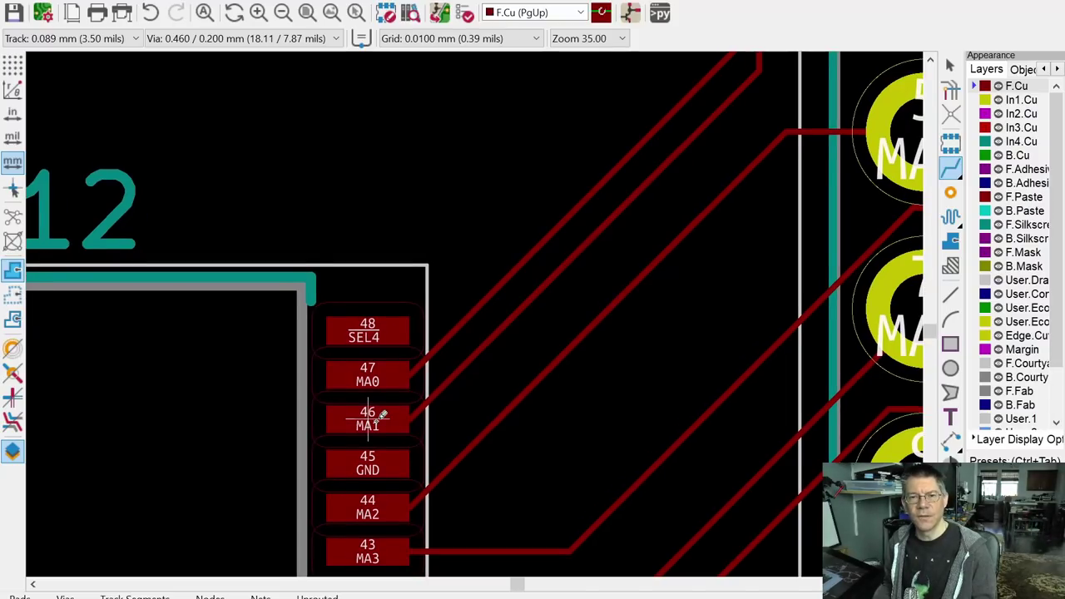
scroll(382, 414, "up", 1)
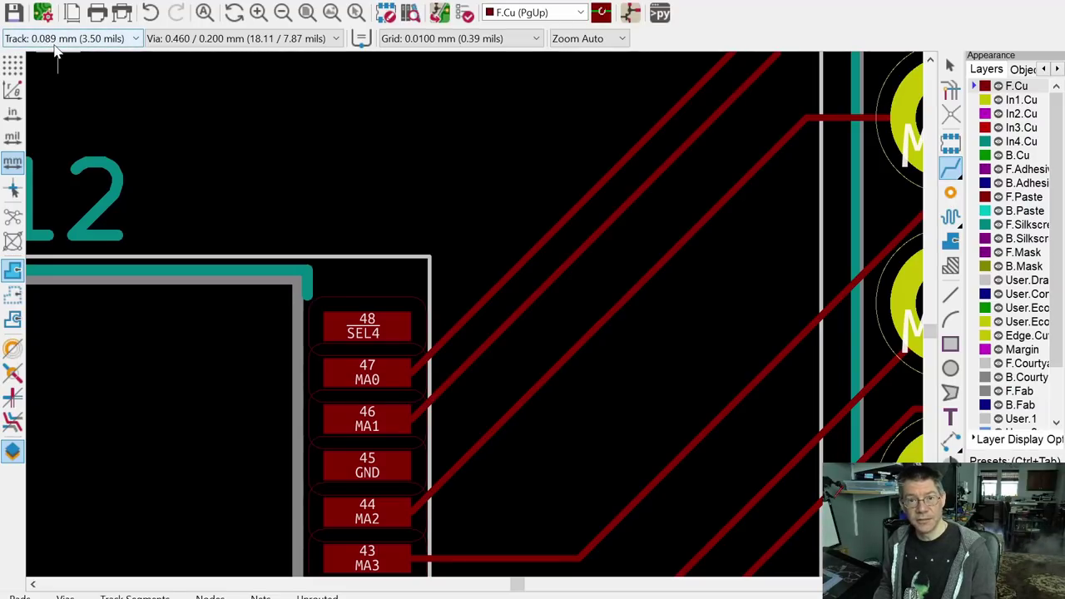
Step: Examine the routed MA0 to MA5 tracks between U12 and J6 and the remaining unrouted U12 pads
scroll(446, 400, "down", 2)
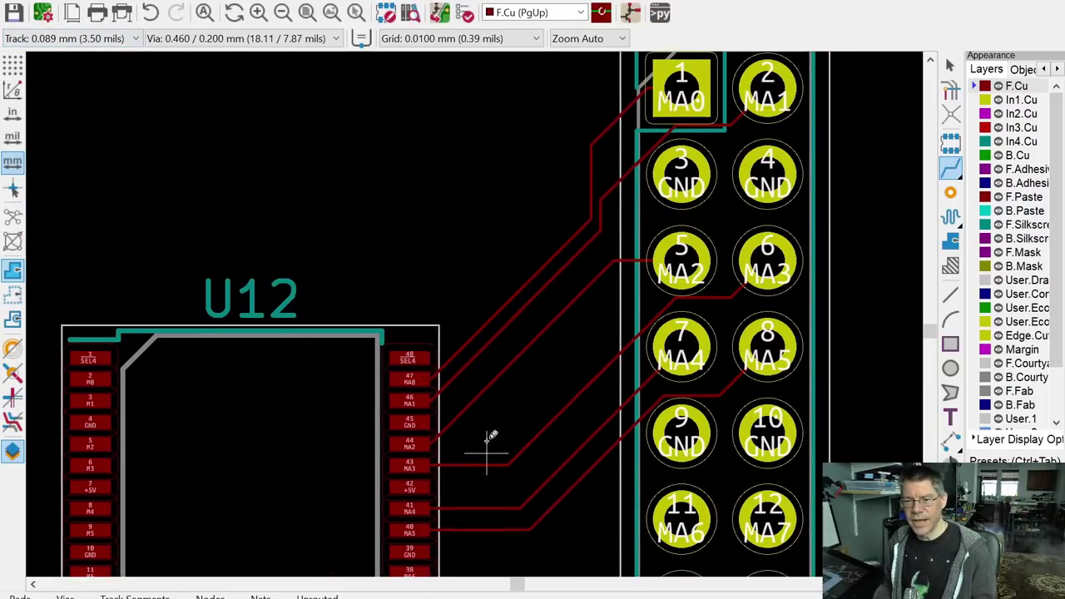
middle_click_drag(488, 444, 487, 290)
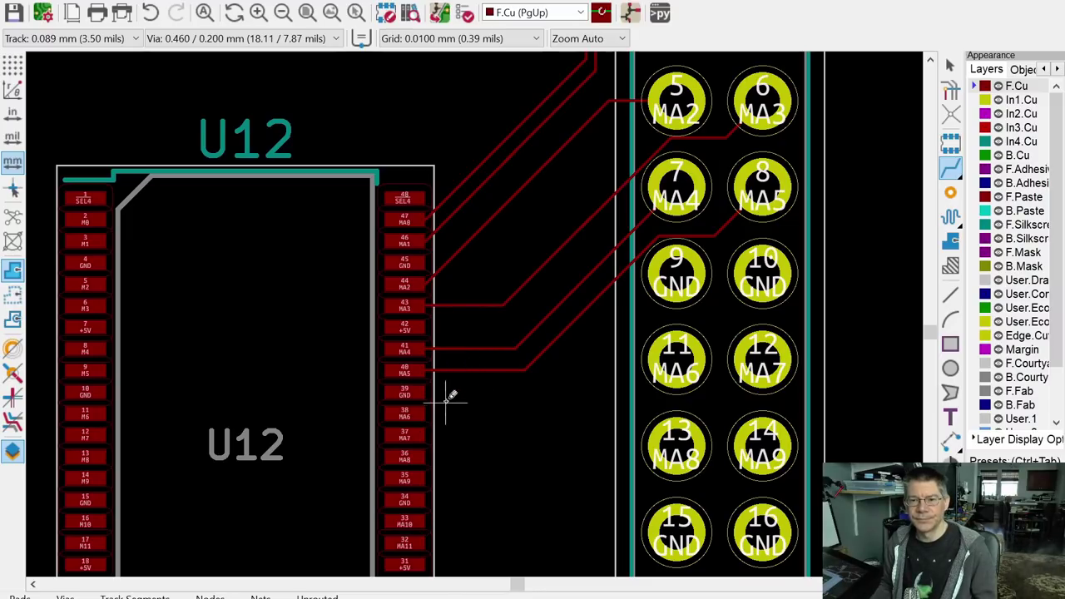
scroll(440, 397, "up", 5)
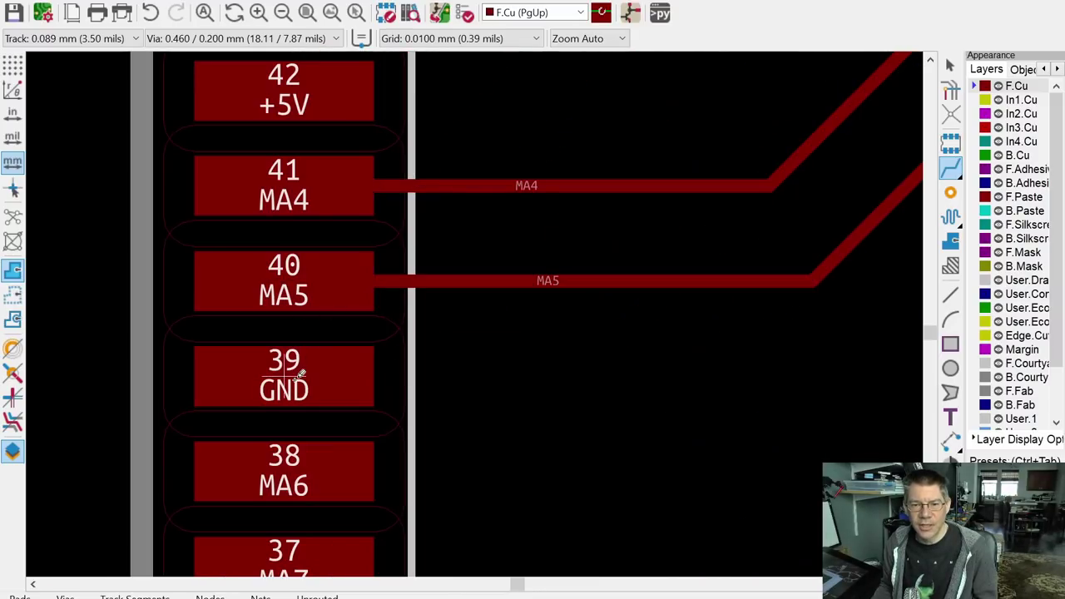
left_click(287, 188)
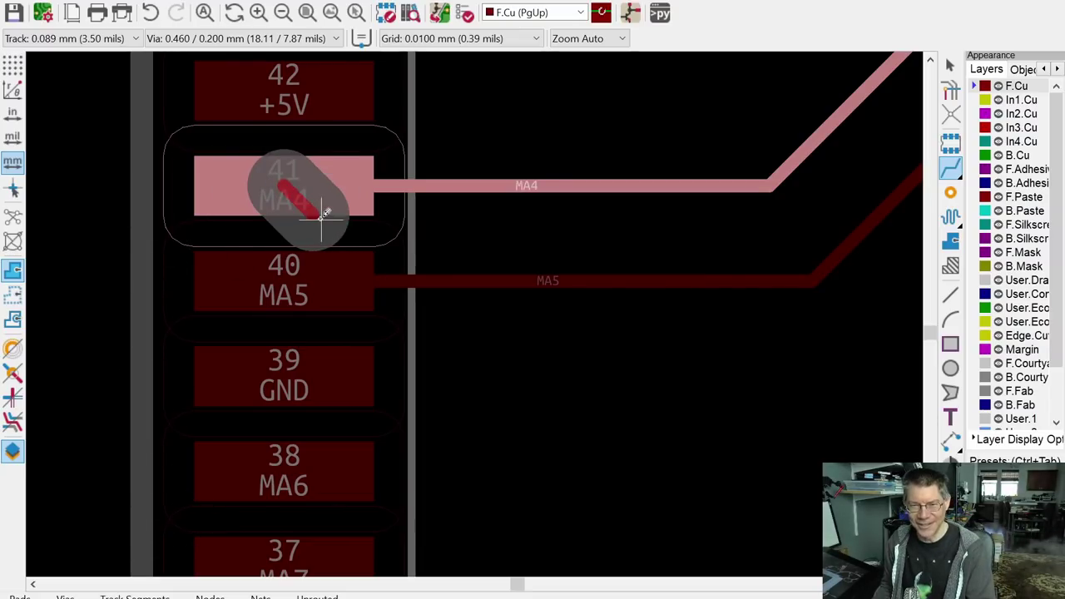
key("Escape")
scroll(432, 192, "down", 3)
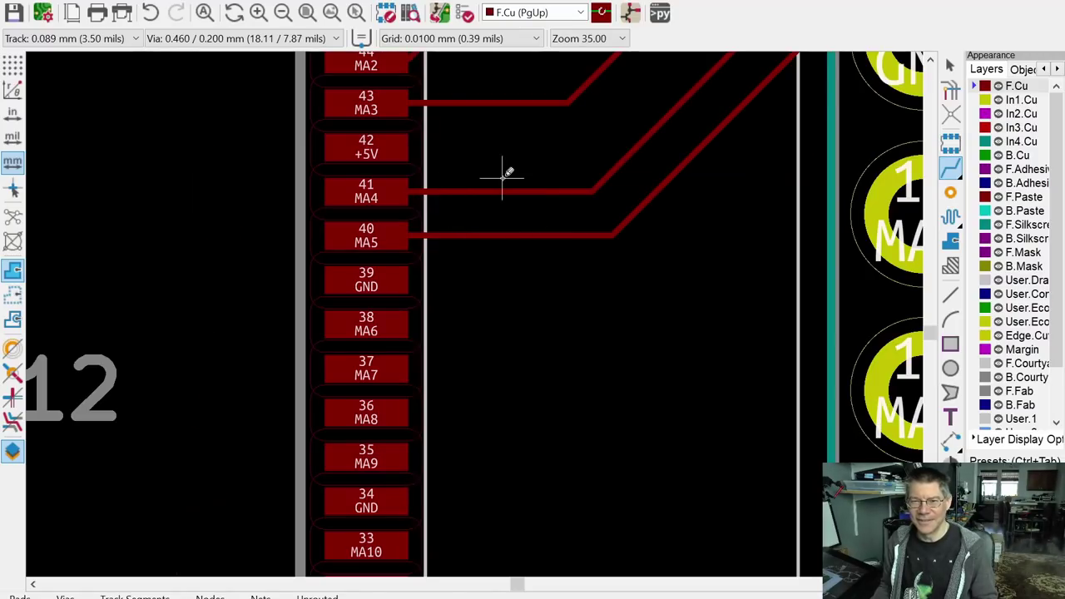
scroll(504, 171, "down", 2)
scroll(533, 154, "down", 1)
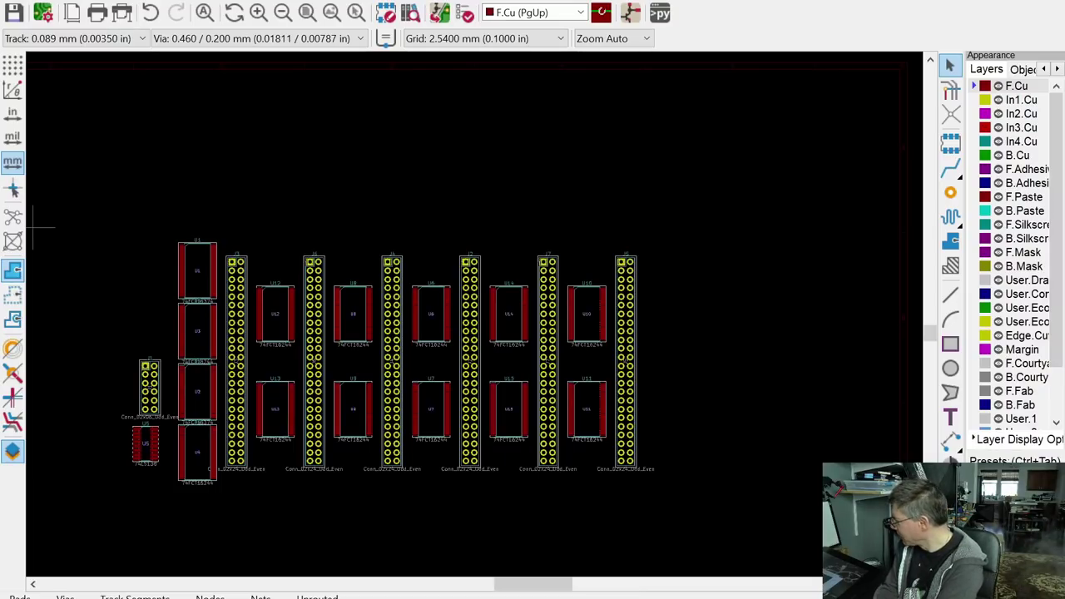
Step: Examine the board's layout of buffer chips and pin headers, including U6's output pads beside J2
middle_click_drag(361, 235, 494, 158)
scroll(458, 268, "up", 2)
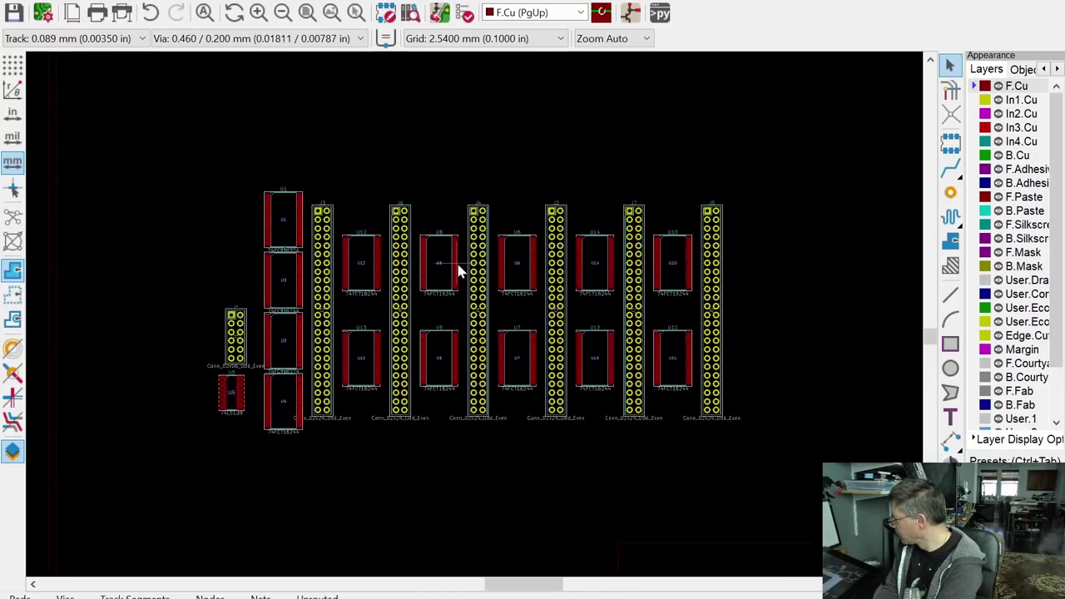
scroll(461, 290, "down", 1)
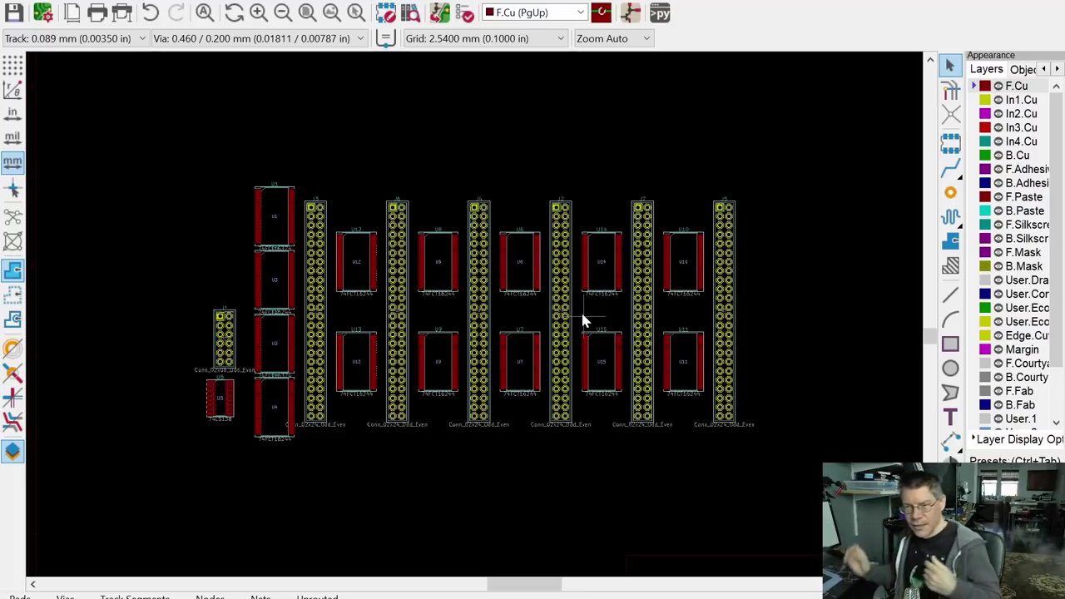
scroll(542, 261, "up", 8)
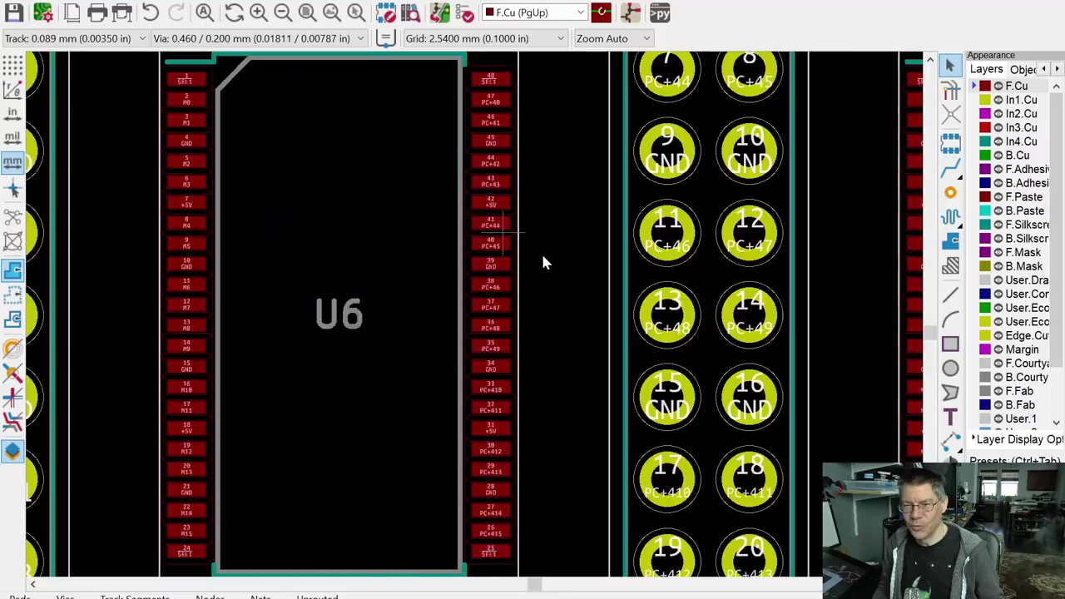
scroll(542, 263, "up", 3)
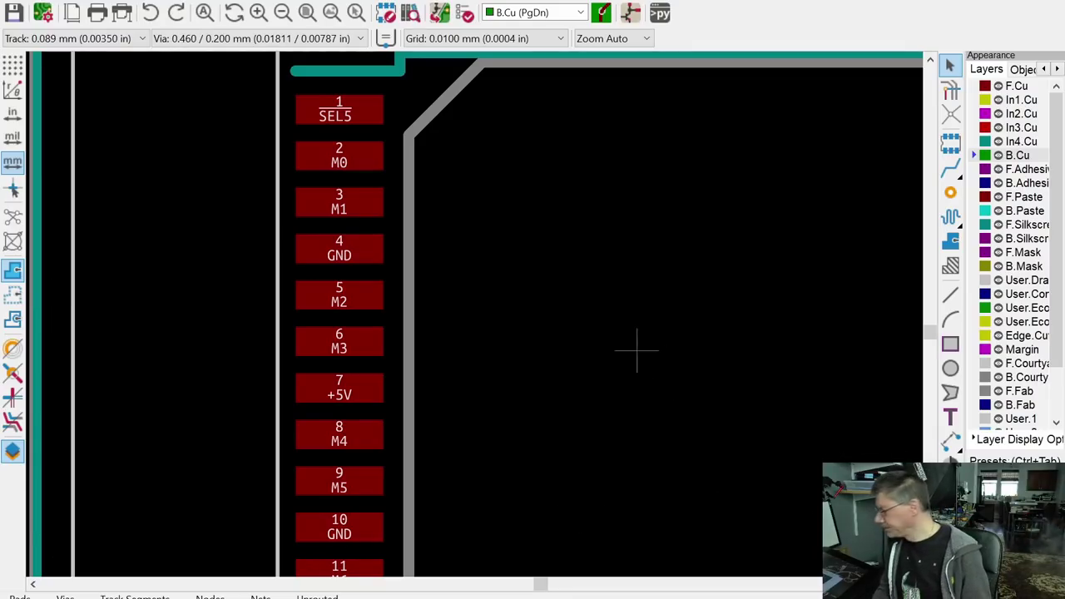
Step: Examine the MD tracks from U14 to J7 and the M bus input pads on U14
scroll(636, 350, "down", 4)
middle_click_drag(677, 347, 349, 202)
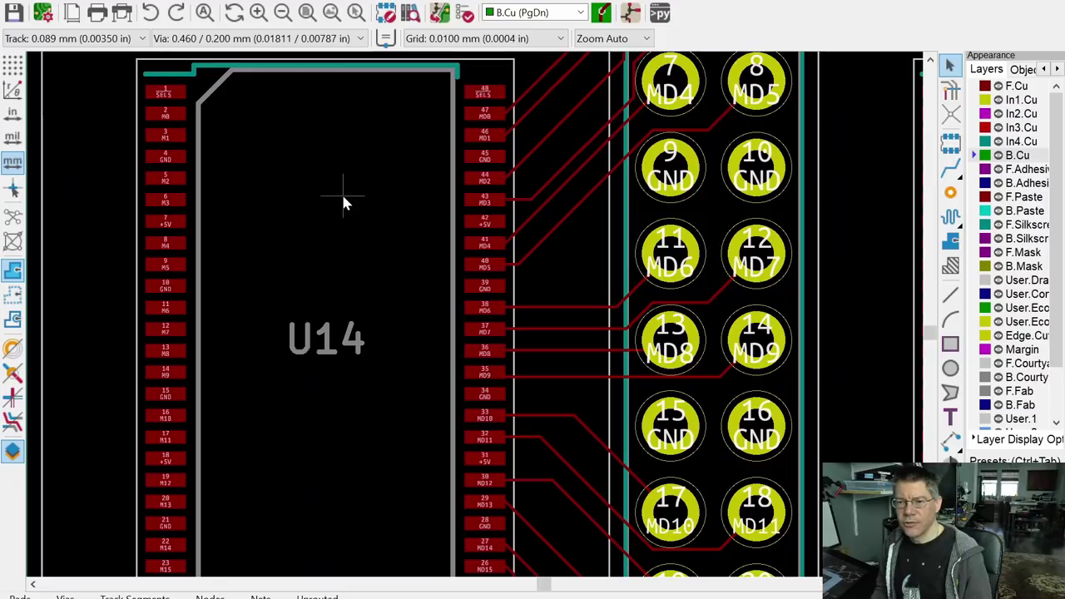
scroll(547, 268, "up", 1, "shift")
scroll(546, 282, "down", 3)
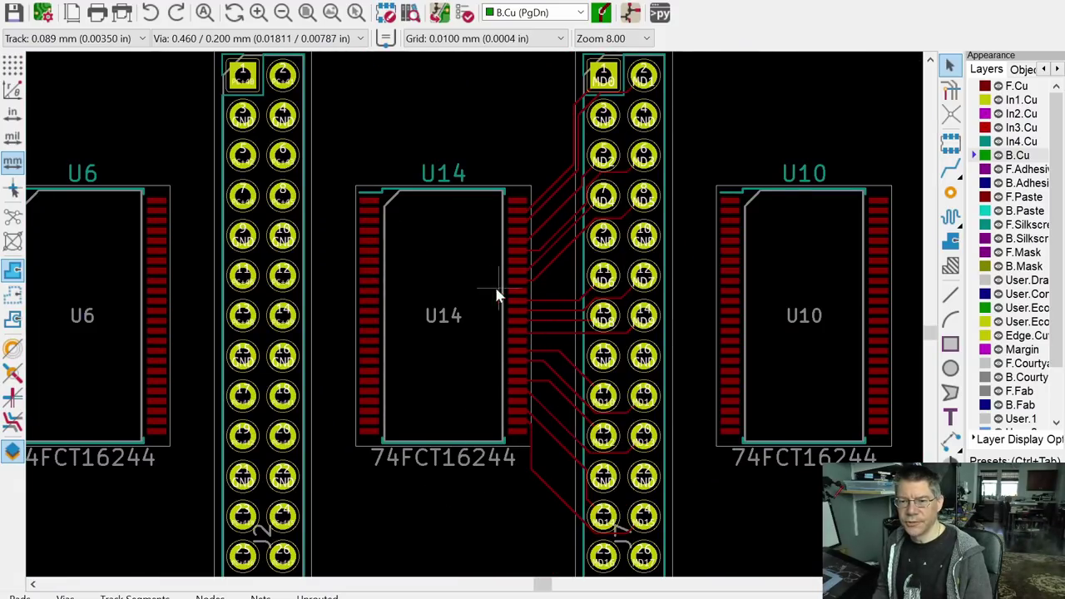
middle_click_drag(363, 292, 412, 291)
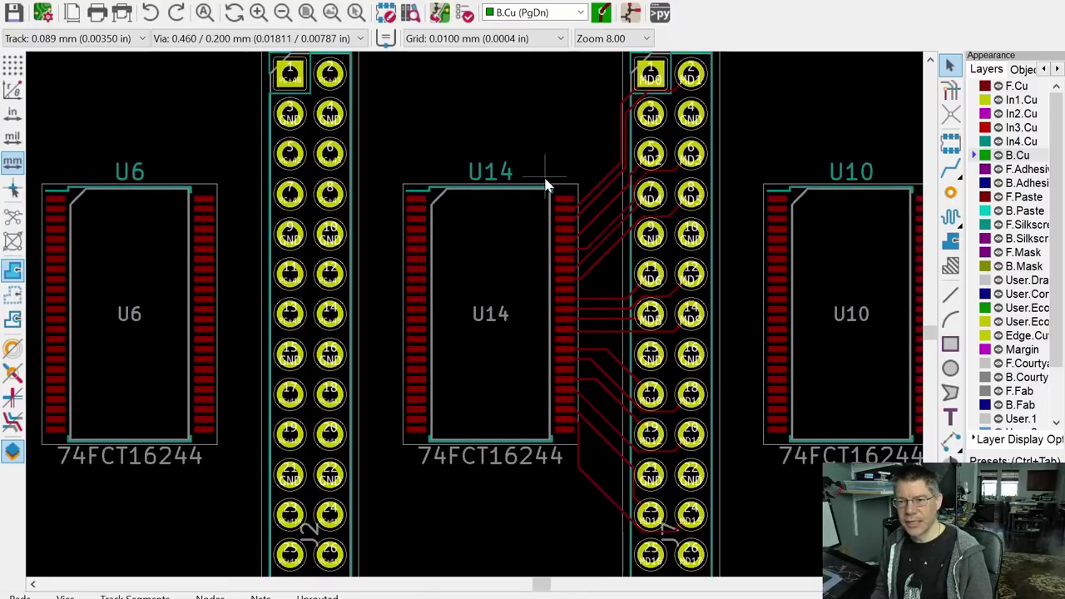
scroll(571, 243, "up", 3)
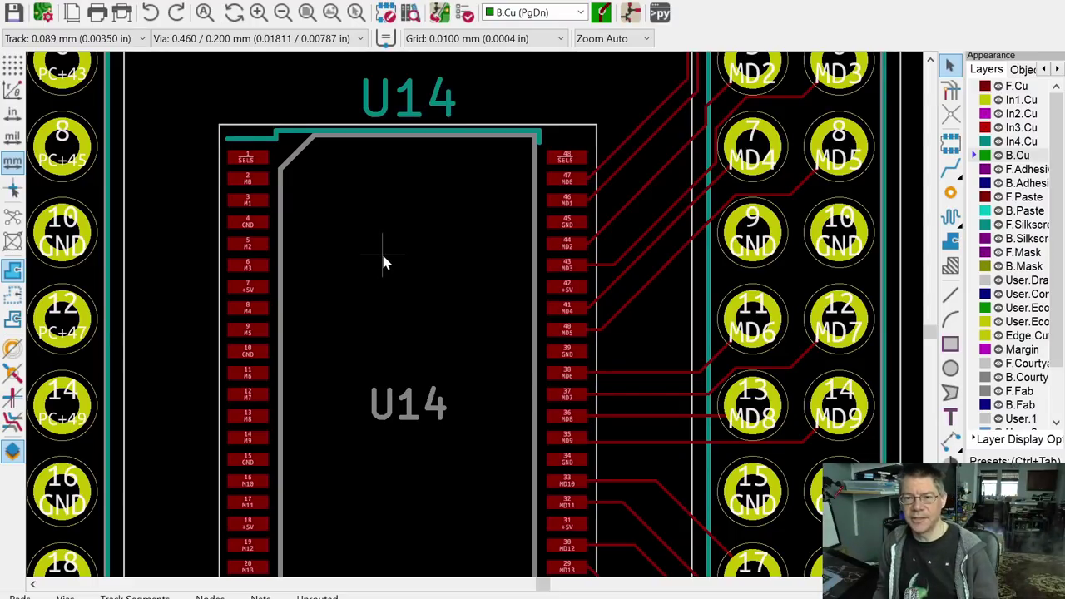
scroll(382, 262, "down", 3)
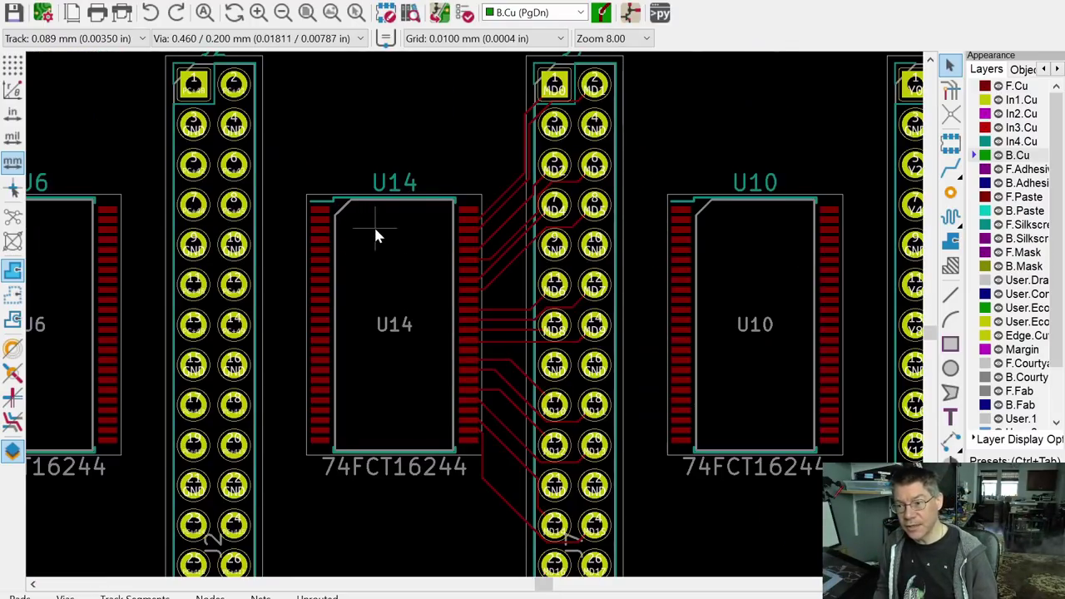
scroll(374, 225, "up", 1)
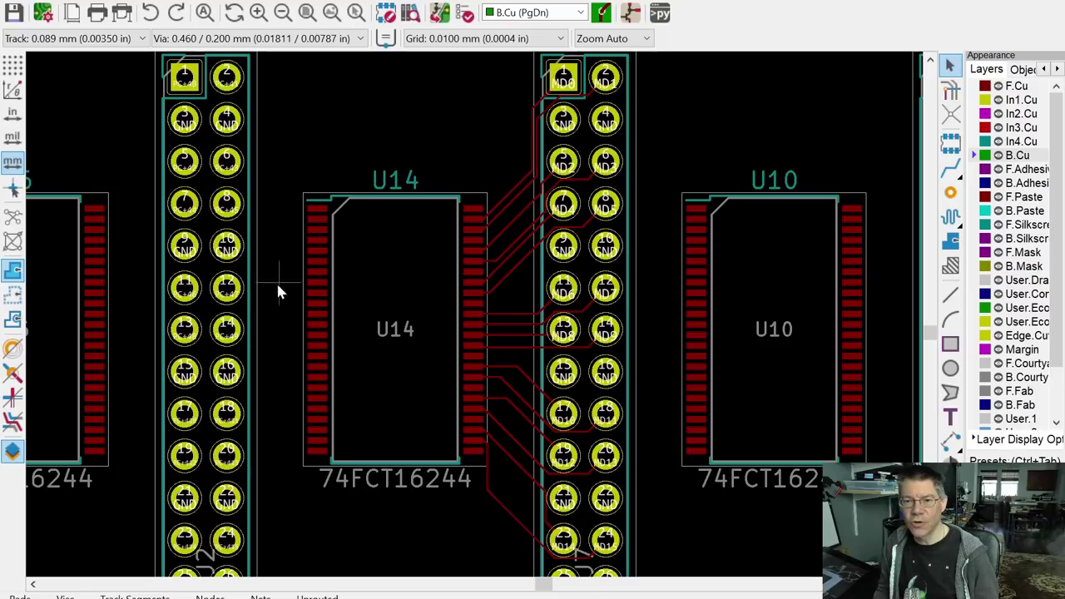
scroll(508, 301, "up", 5)
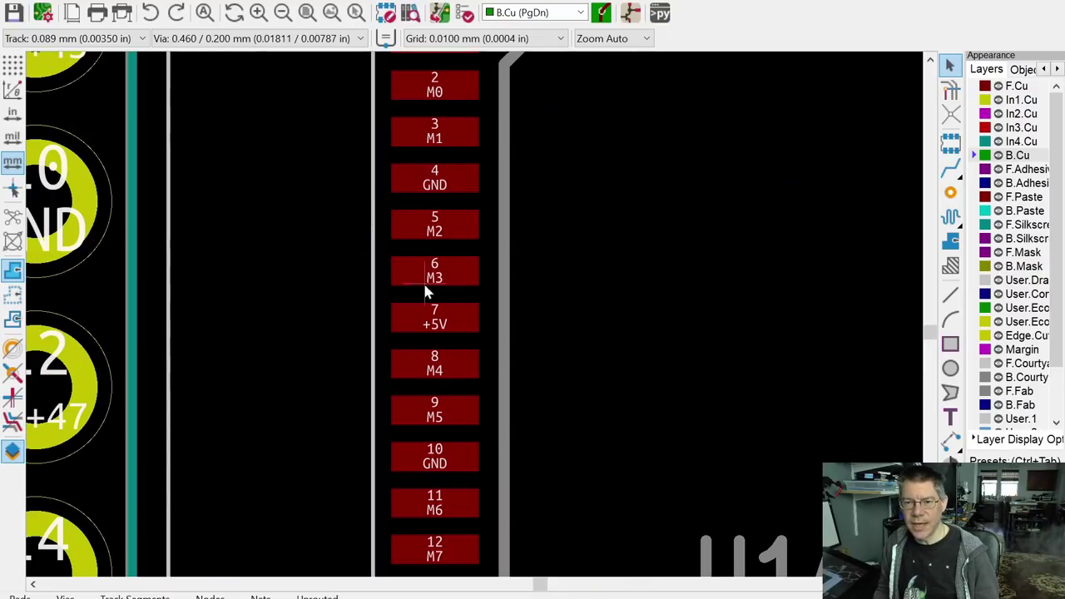
scroll(508, 270, "down", 6)
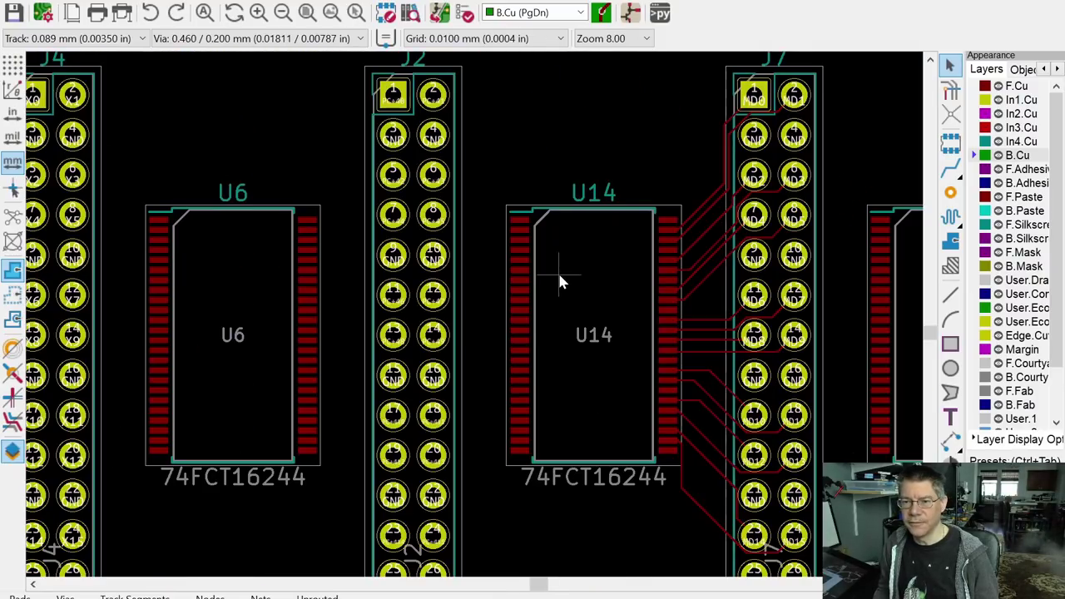
Step: Route a short horizontal F.Cu track from U14 pin 6 (M3) inward under the chip body and end it with a via
scroll(522, 243, "up", 5)
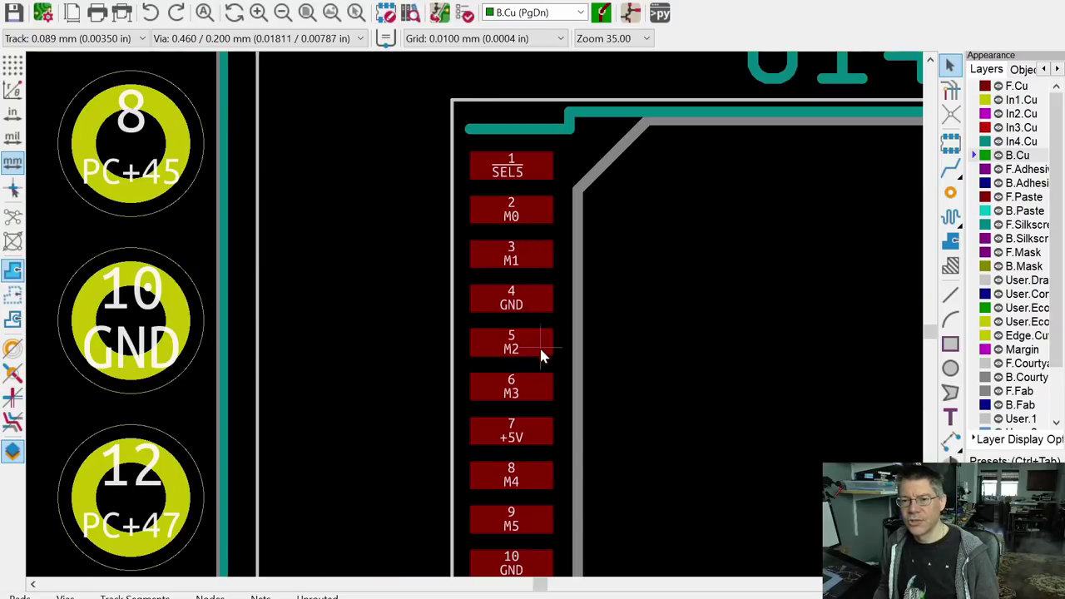
middle_click_drag(511, 386, 514, 287)
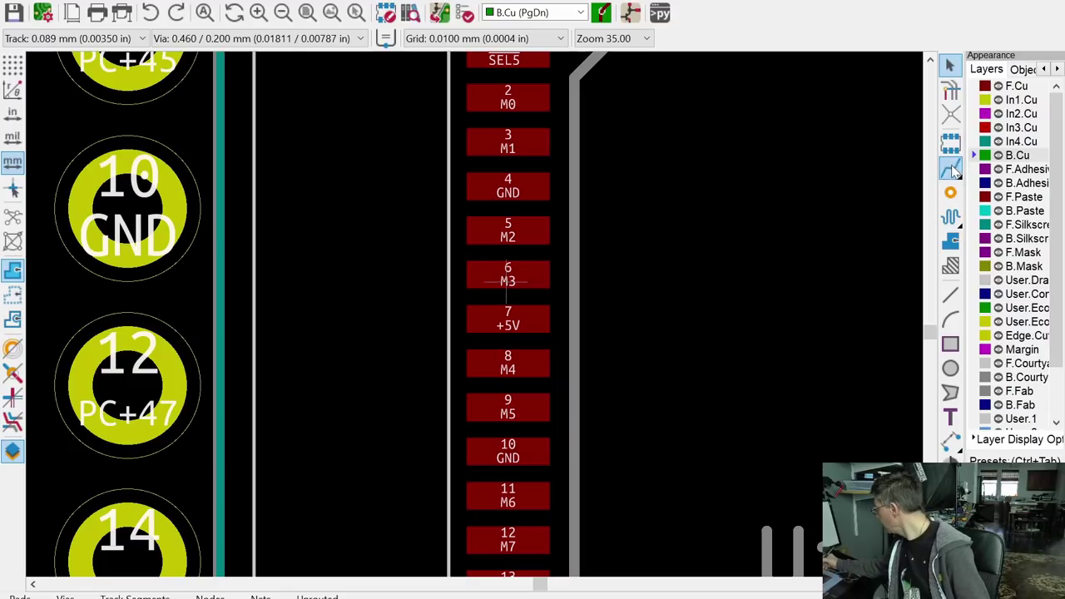
key("x")
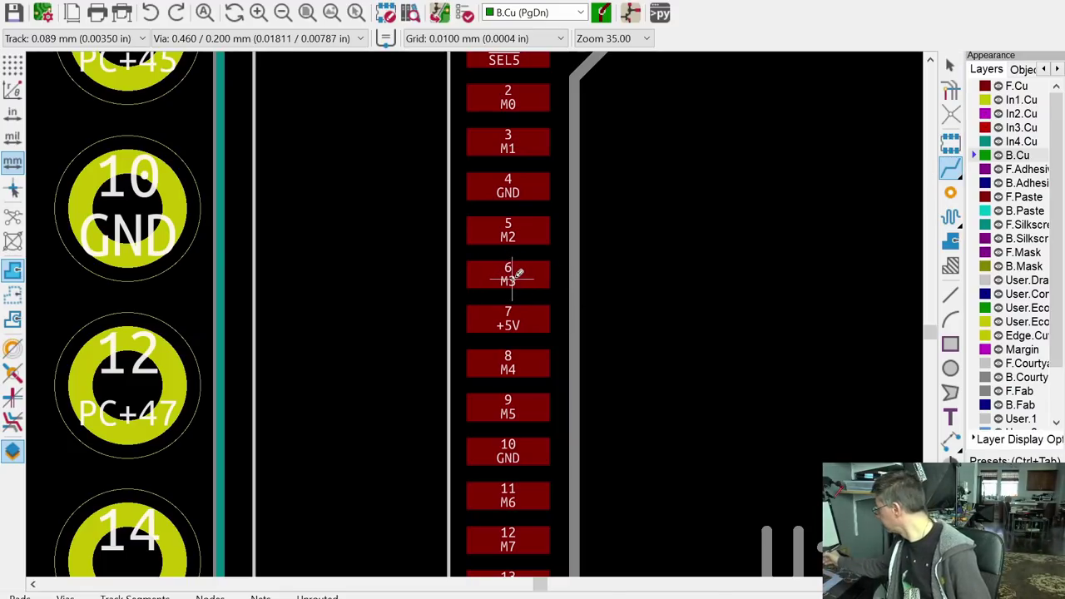
left_click(1015, 86)
left_click(508, 268)
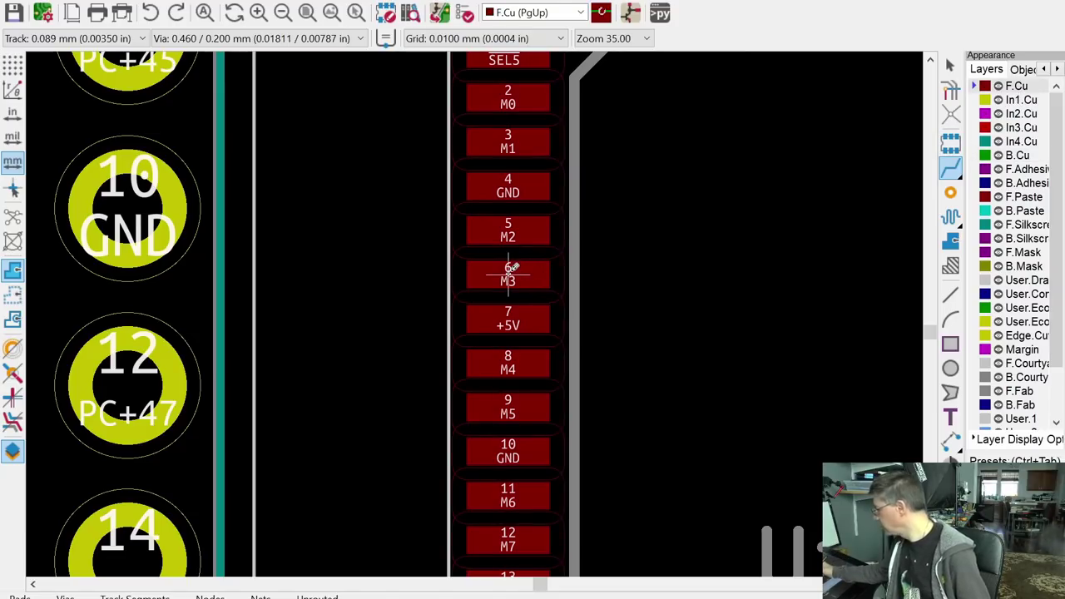
left_click(511, 268)
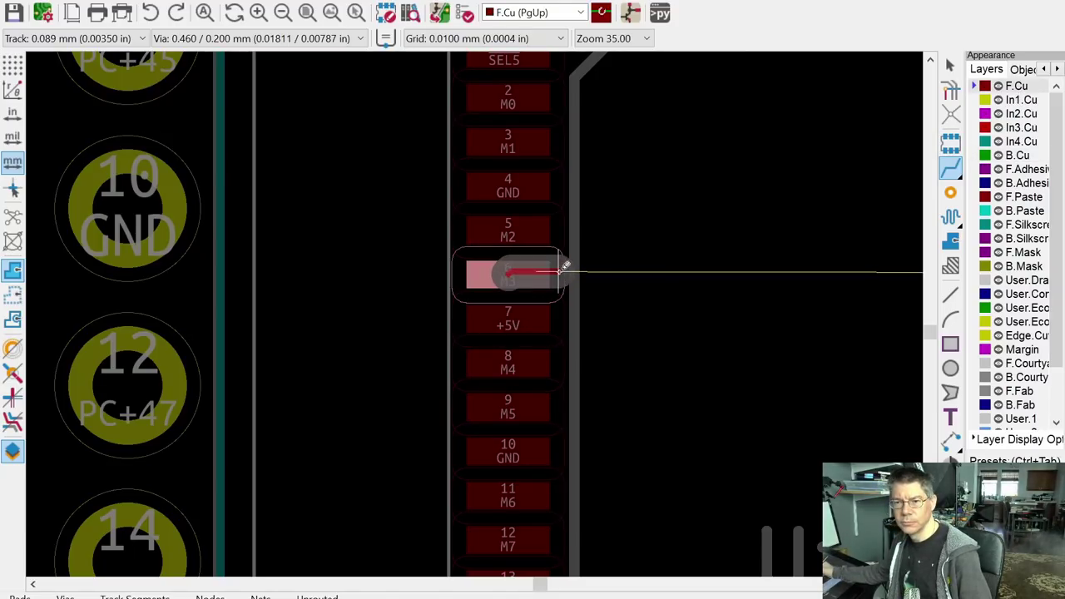
key("v")
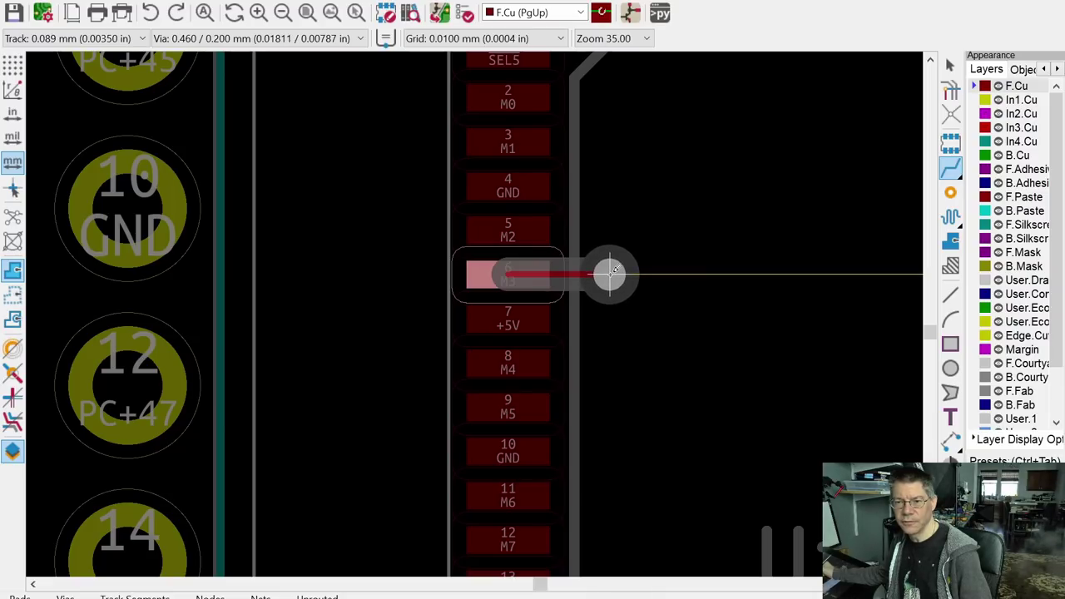
left_click(612, 271)
key("Escape")
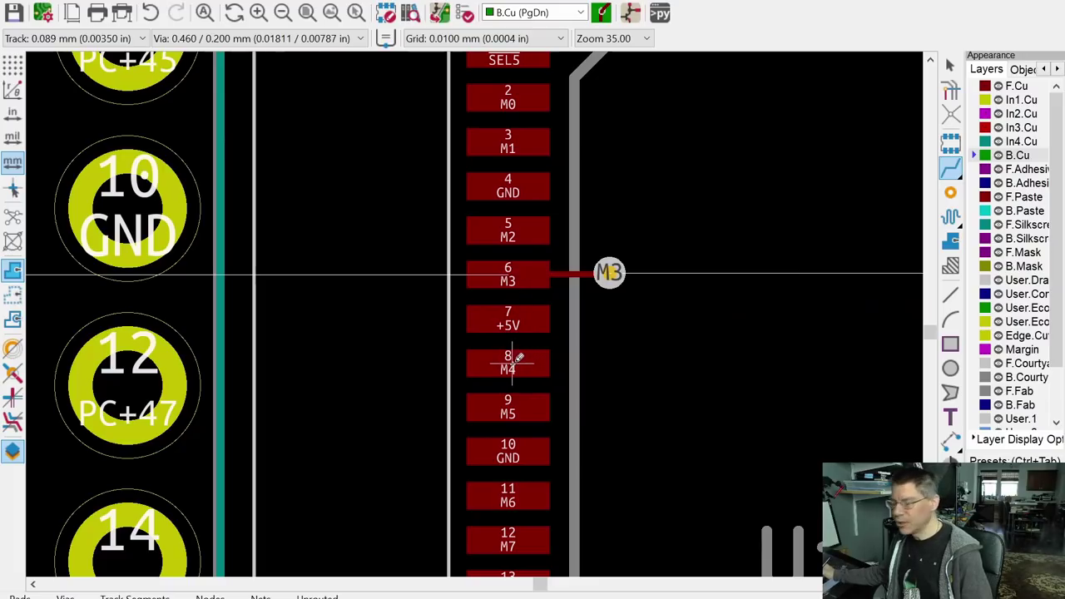
Step: Route a short F.Cu track from U14 pin 8 (M4) inward to a via aligned below the M3 via
left_click(1015, 87)
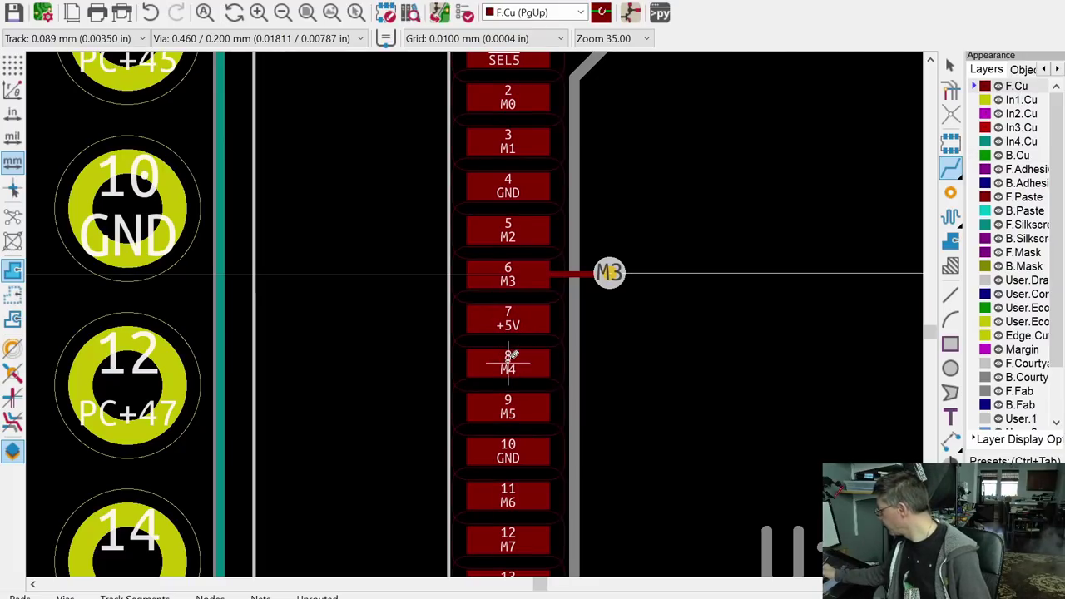
left_click(509, 360)
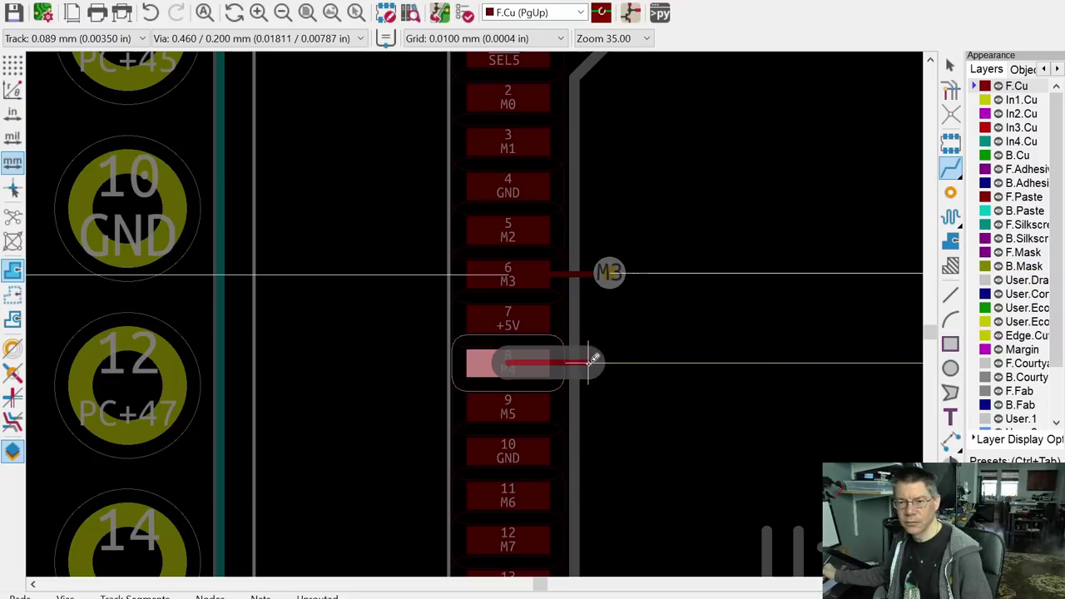
key("v")
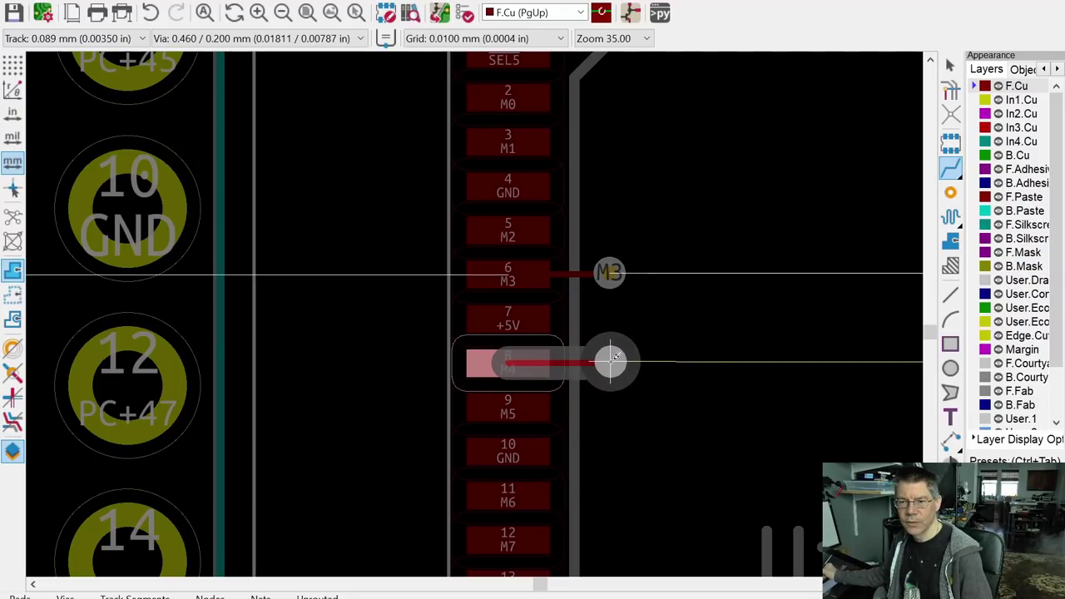
left_click(611, 360)
key("Escape")
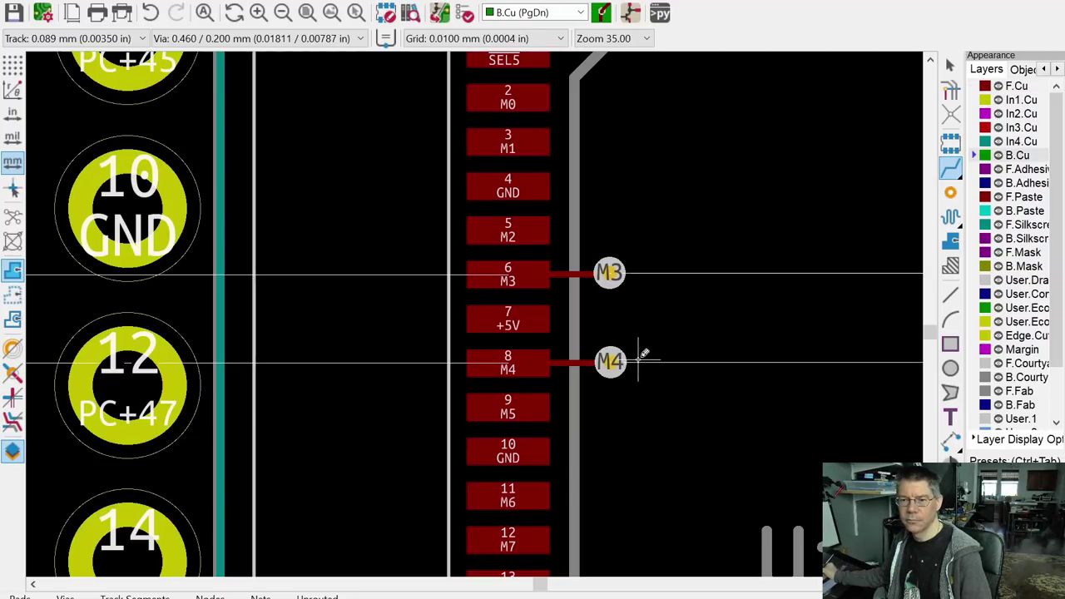
Step: Route a short F.Cu track from U14 pin 5 (M2) outward toward J2 and end it with a via
left_click(1010, 86)
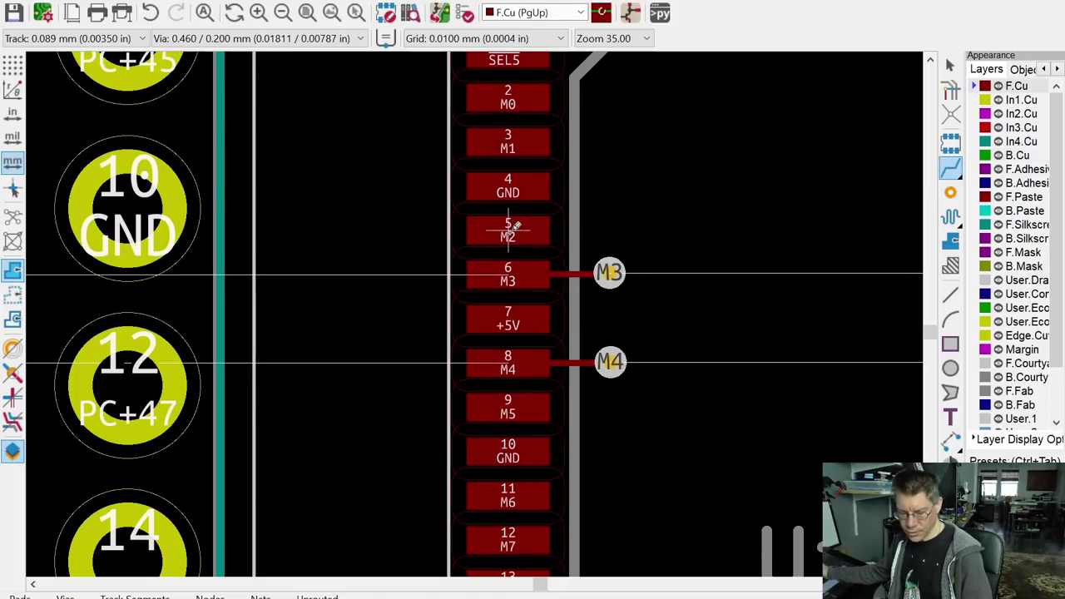
left_click(513, 224)
key("v")
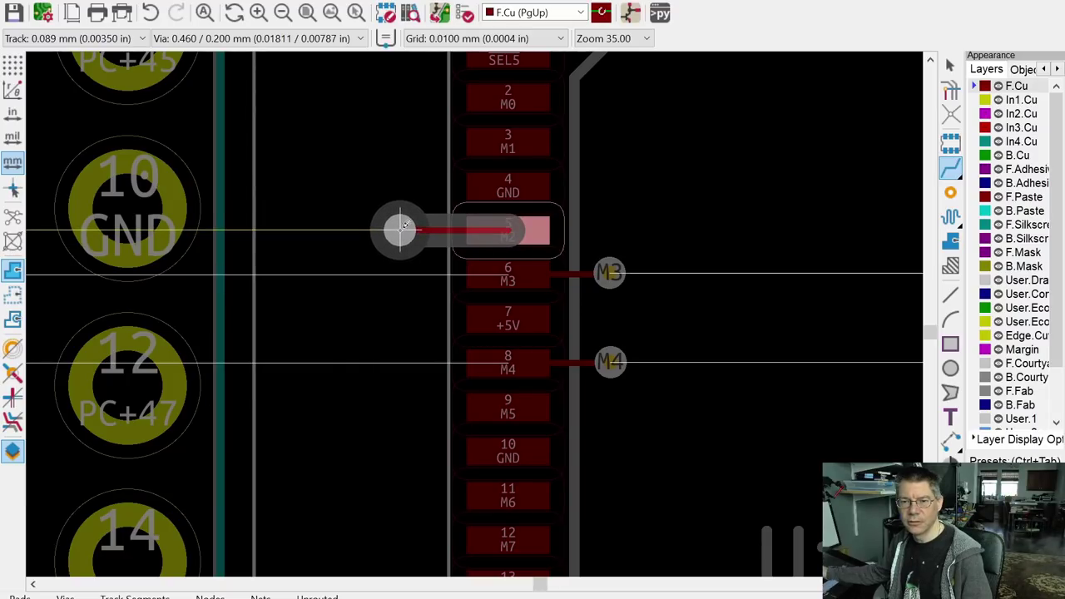
double_click(400, 227)
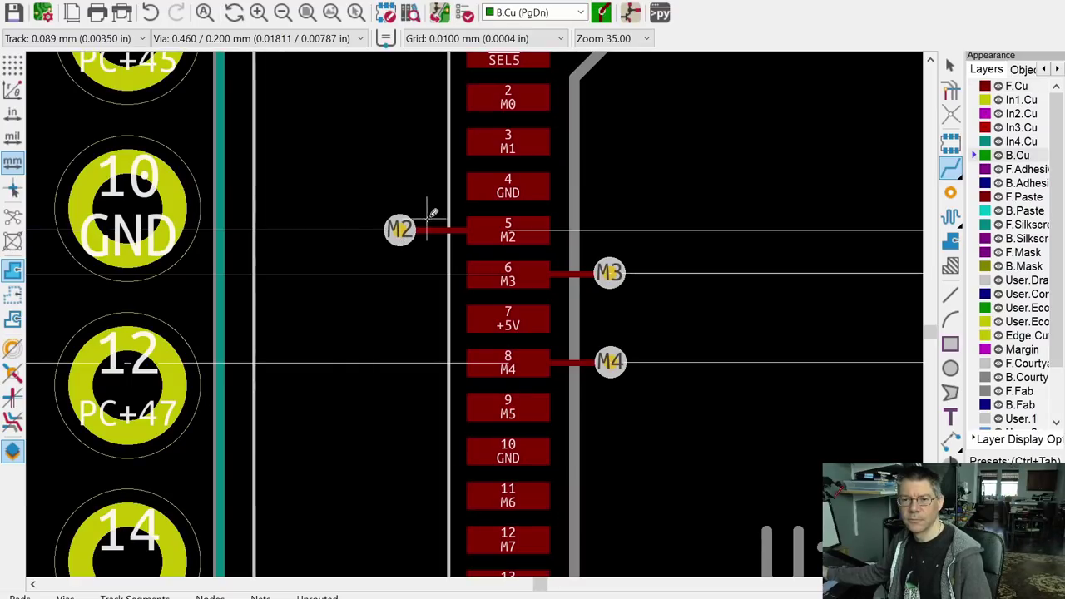
Step: Route a short F.Cu track from U14 pin 3 (M1) inward to a via aligned above the M3 via
left_click(1017, 86)
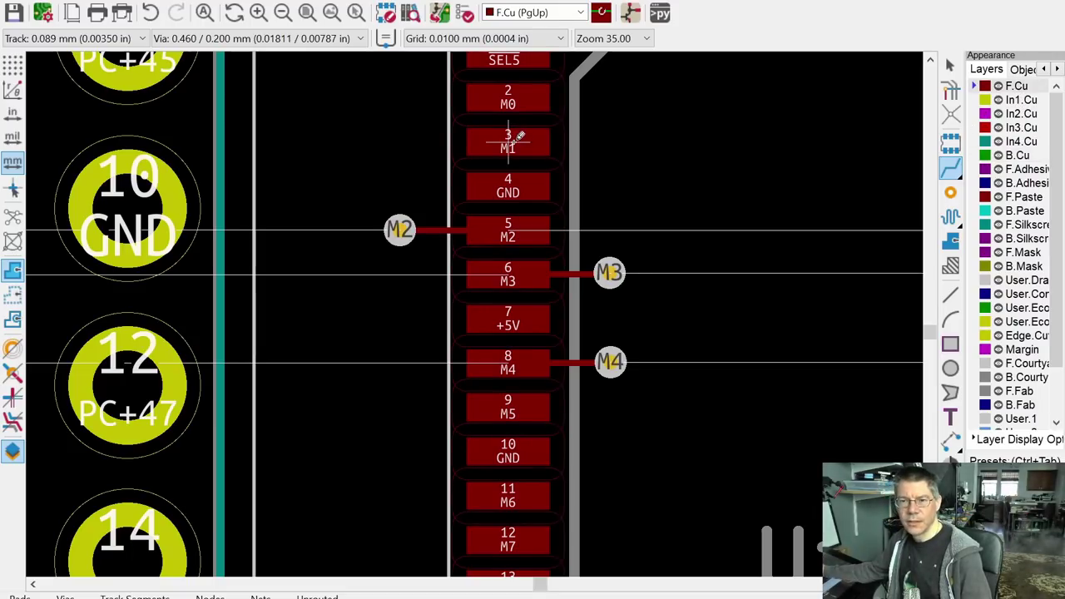
left_click(509, 142)
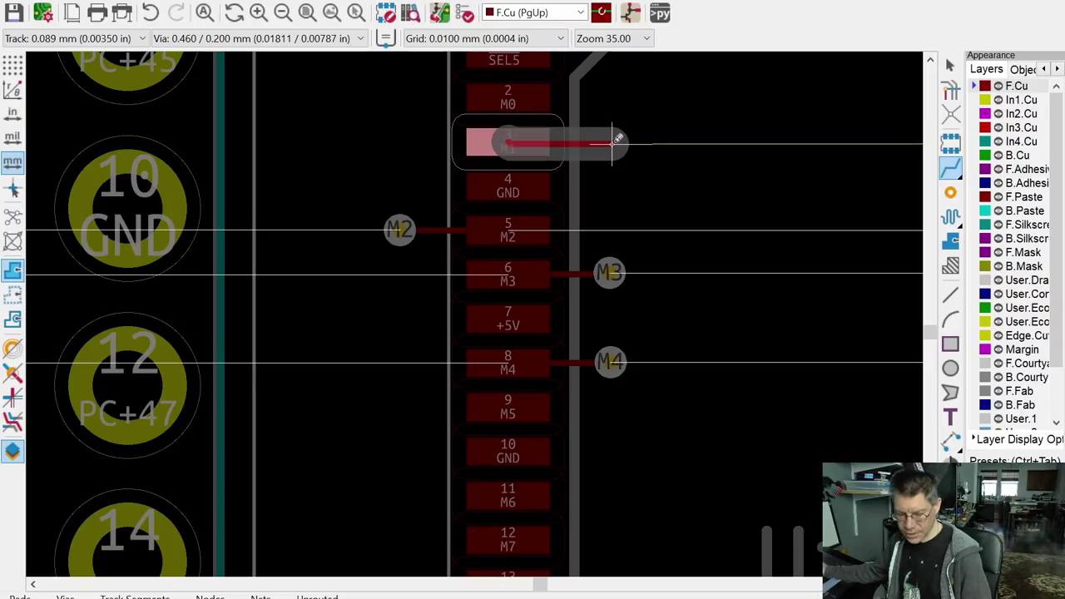
key("v")
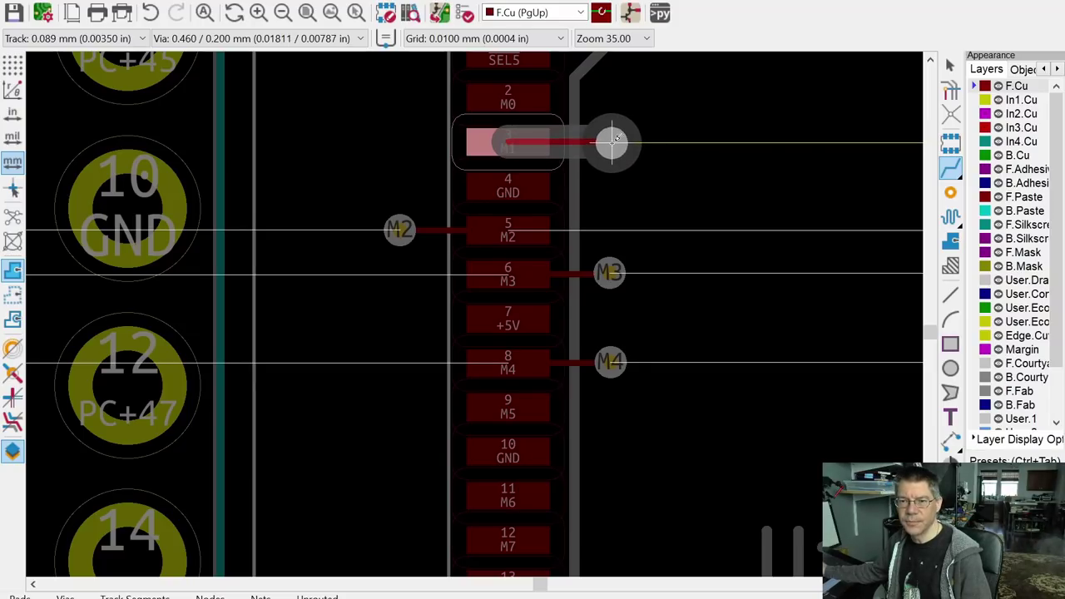
left_click(612, 141)
key("Escape")
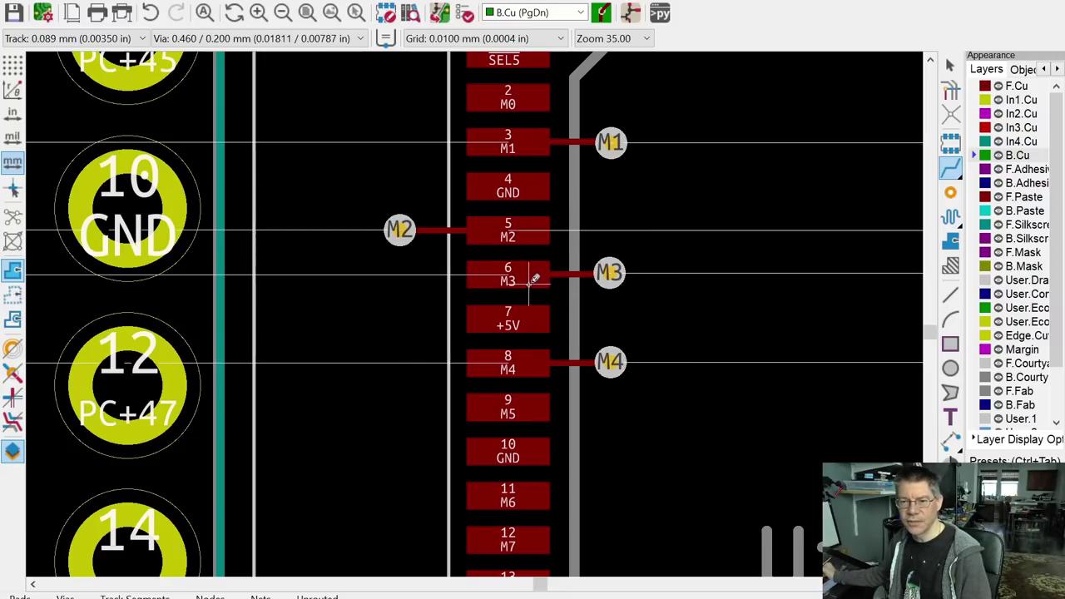
left_click(610, 272)
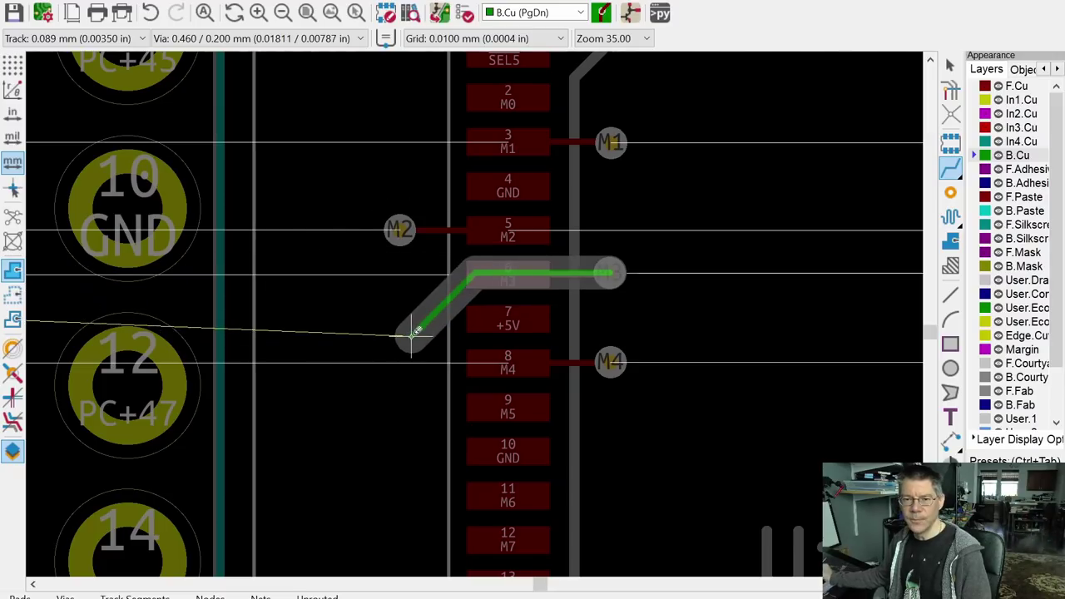
key("Escape")
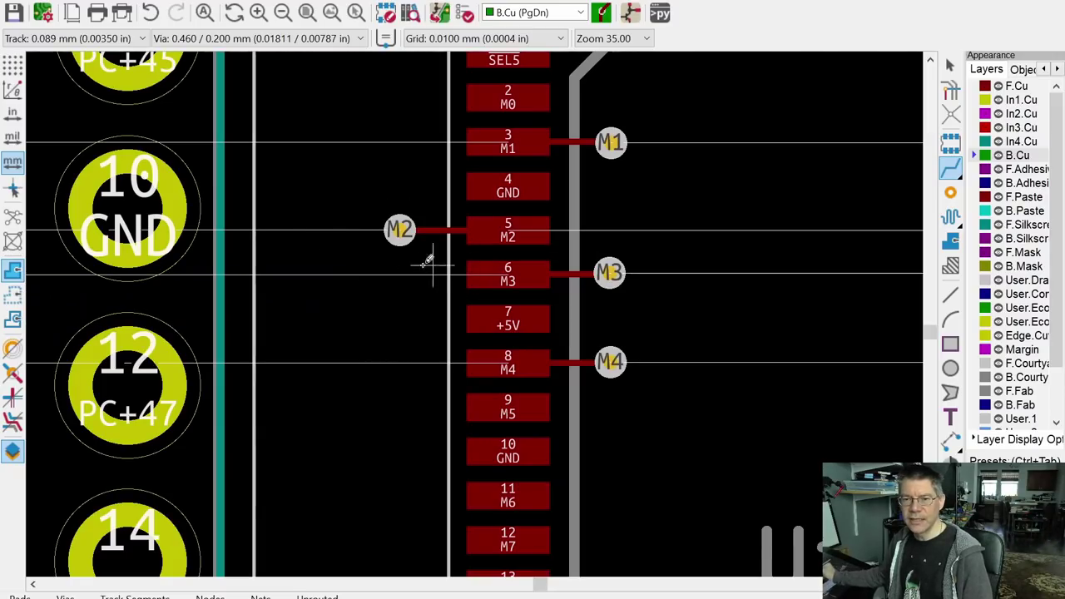
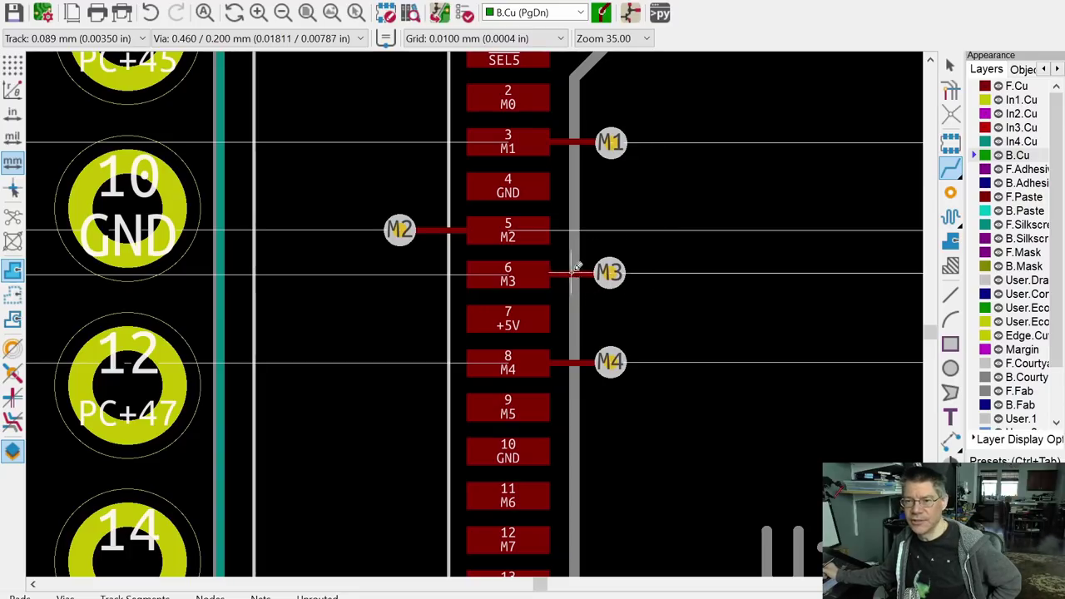
left_click(609, 272)
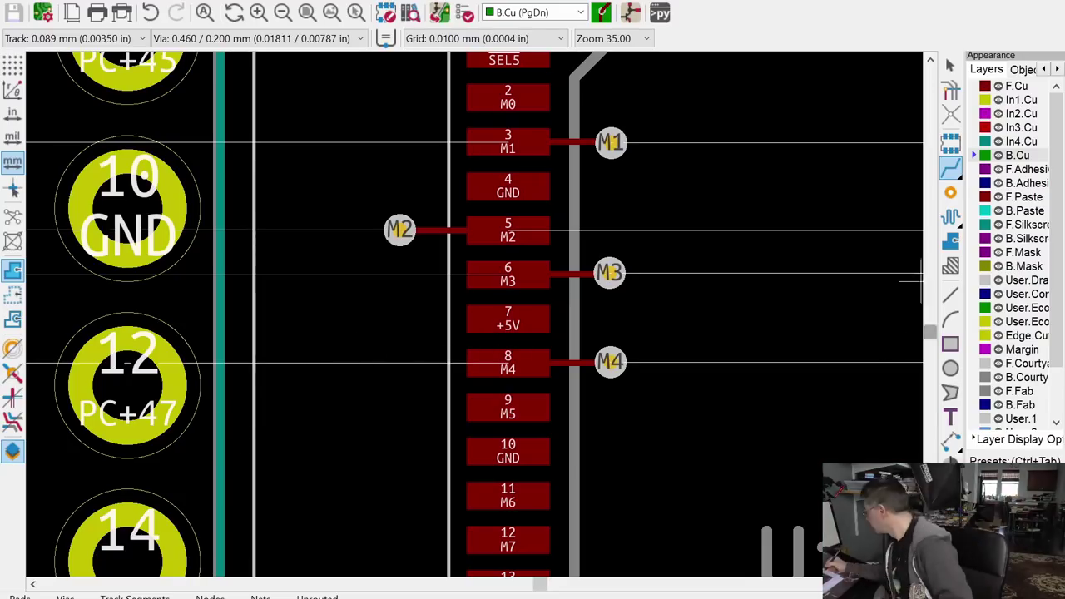
Step: Fan out U14's M5 to M9 pads with short F.Cu tracks to vias: M5, M7, M9 outward and M6, M8 inward
scroll(516, 316, "down", 3)
left_click(516, 389)
left_click(418, 389)
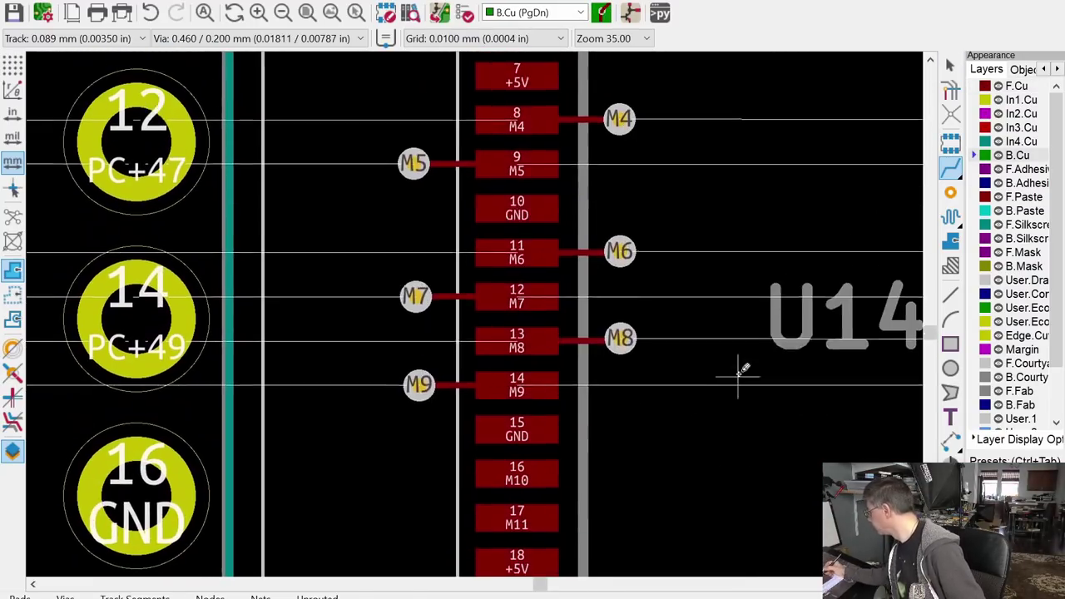
Step: Fan out U14's M10 to M15 pads to vias: M10, M13, M15 outward and M11, M12, M14 inward
scroll(744, 369, "down", 3)
left_click(433, 280)
left_click(641, 323)
left_click(644, 411)
left_click(438, 456)
left_click(642, 342)
left_click(538, 388)
left_click(446, 381)
key("Page_Down")
scroll(446, 382, "down", 5)
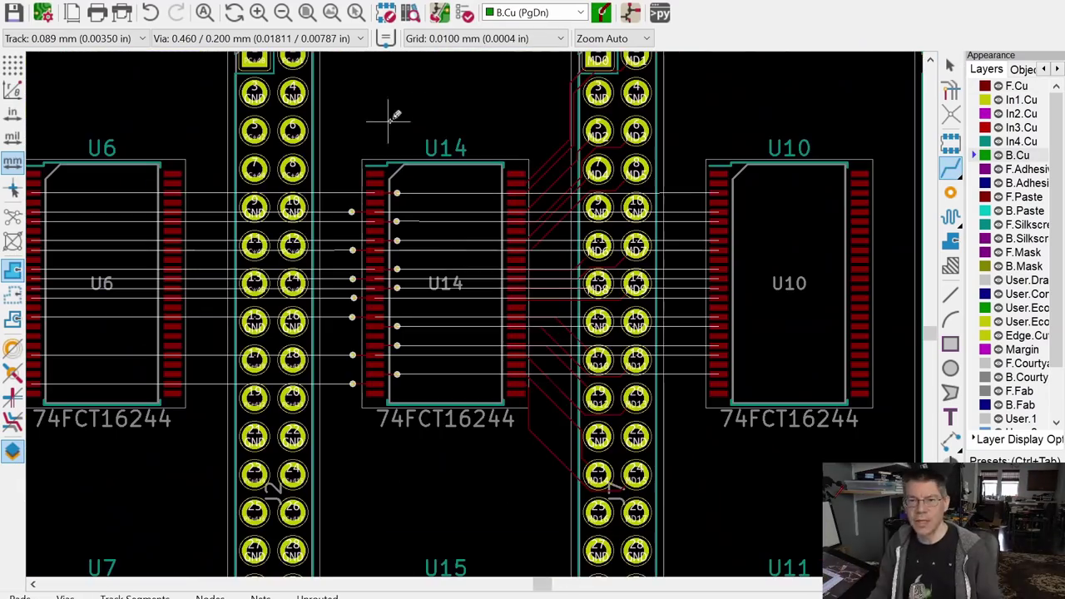
Step: Copy U14's fanout tracks and vias onto the matching M bus input pads of U15
scroll(425, 366, "up", 3)
scroll(379, 371, "up", 5)
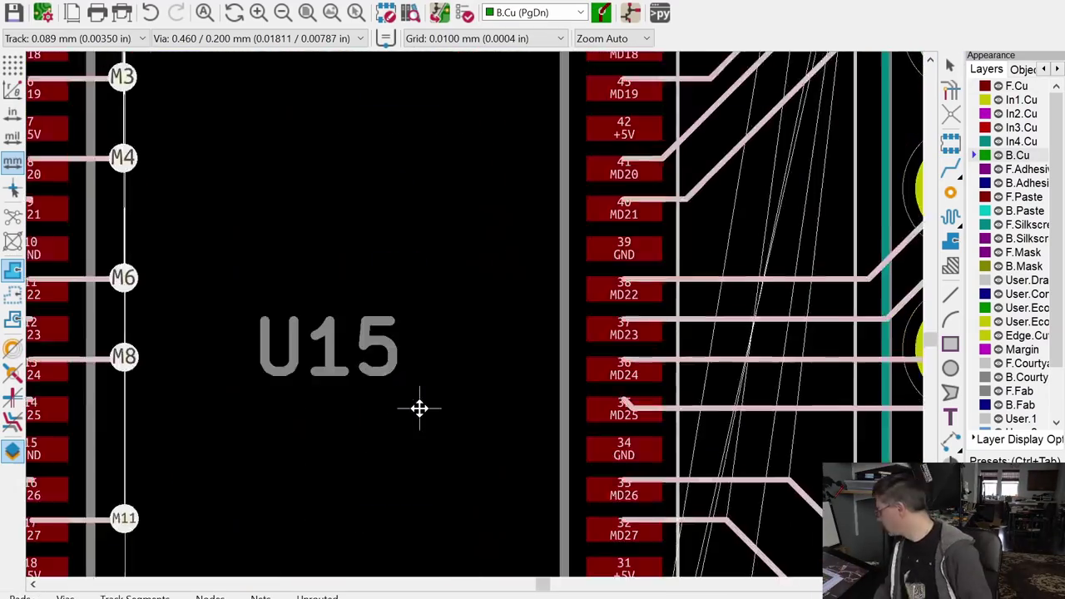
scroll(418, 408, "down", 2)
scroll(418, 408, "up", 3)
scroll(187, 114, "down", 2)
scroll(522, 360, "down", 5)
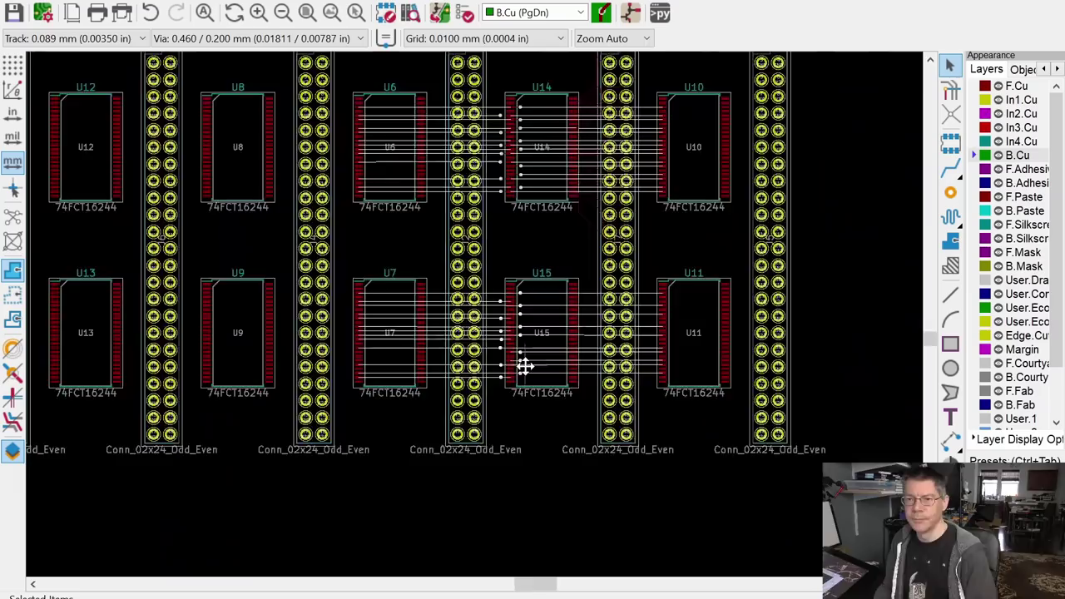
Step: Copy the fanout tracks and vias onto U11's M bus input pads, aligned with its pad row
scroll(527, 166, "up", 5)
key("Page_Up")
scroll(554, 225, "down", 5)
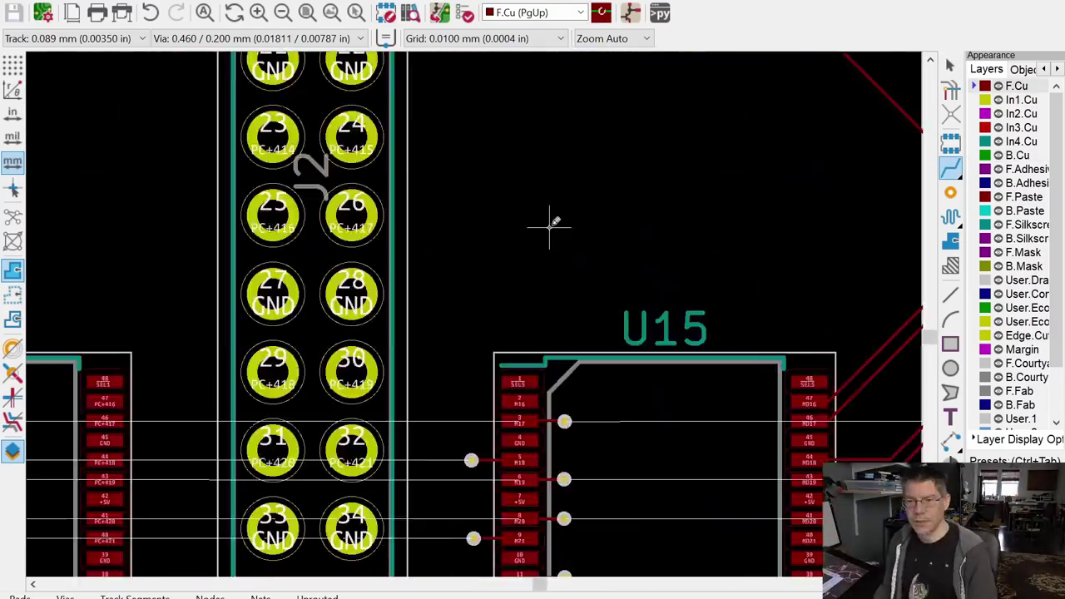
scroll(508, 357, "up", 5)
scroll(580, 388, "down", 6)
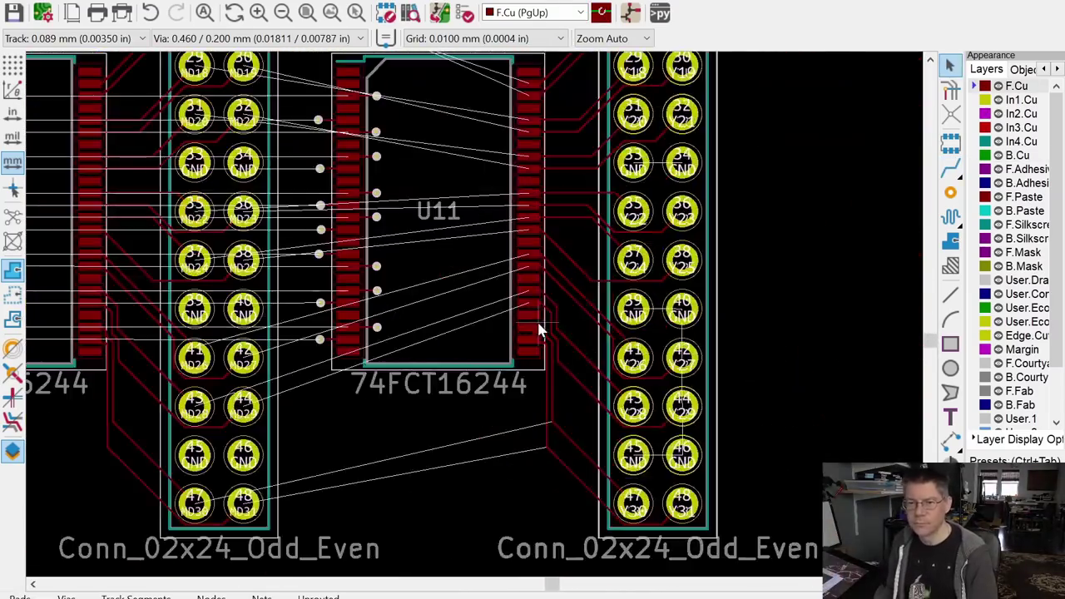
Step: Copy the M bus fanout tracks and vias onto the remaining 74FCT16244 buffers, including U12 and U8
scroll(458, 442, "up", 8)
scroll(387, 391, "down", 6)
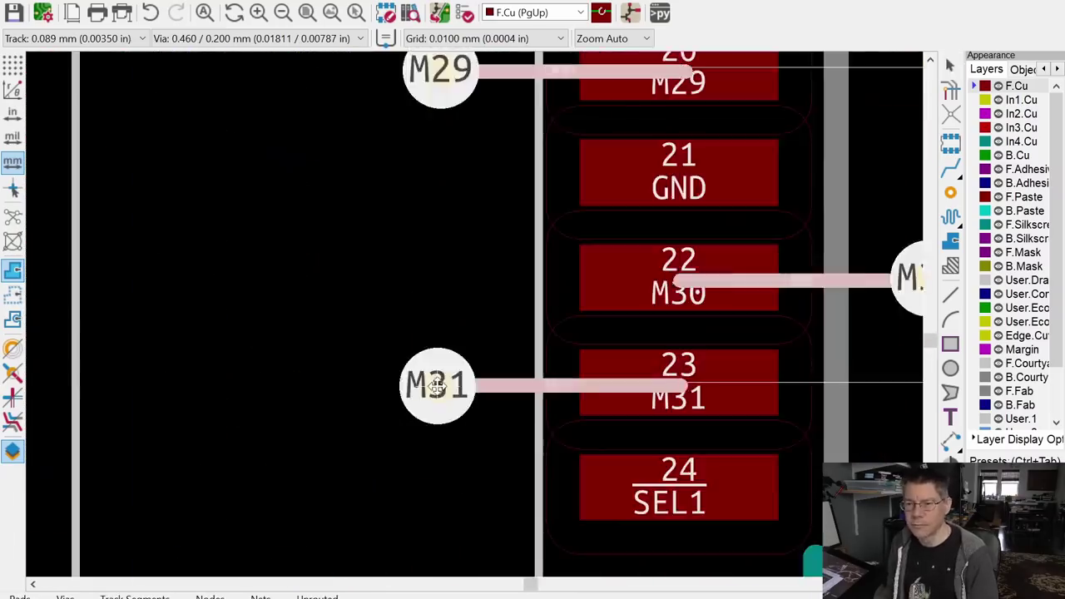
scroll(188, 356, "up", 4)
scroll(188, 356, "up", 3)
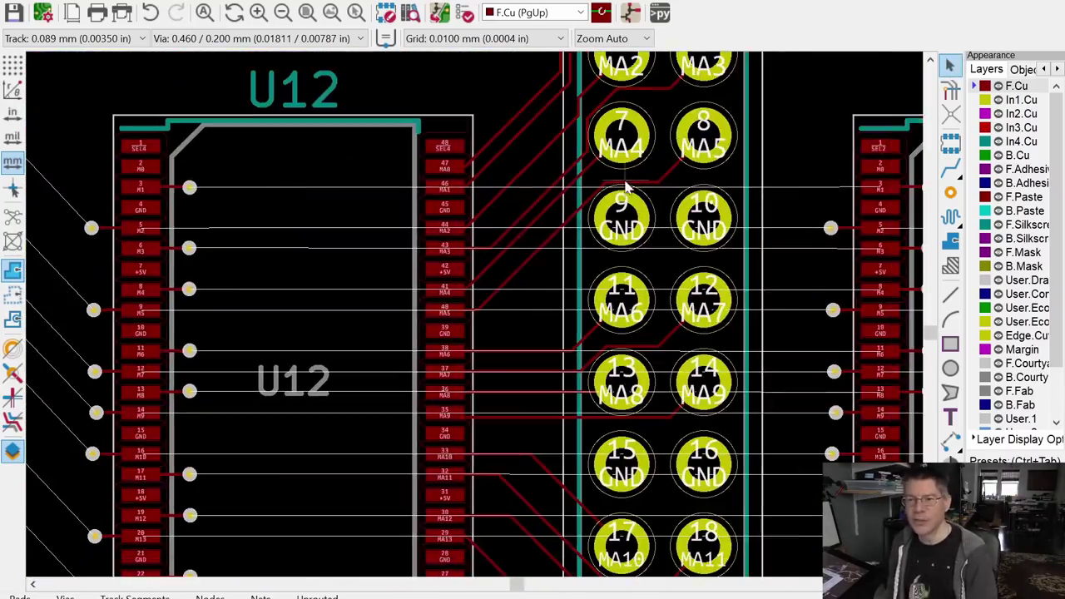
Step: Try to route the M bus on B.Cu from U12's fanout vias between J6's pins to U8's vias
key("x")
key("Page_Down")
scroll(552, 225, "up", 2)
scroll(630, 230, "left", 8)
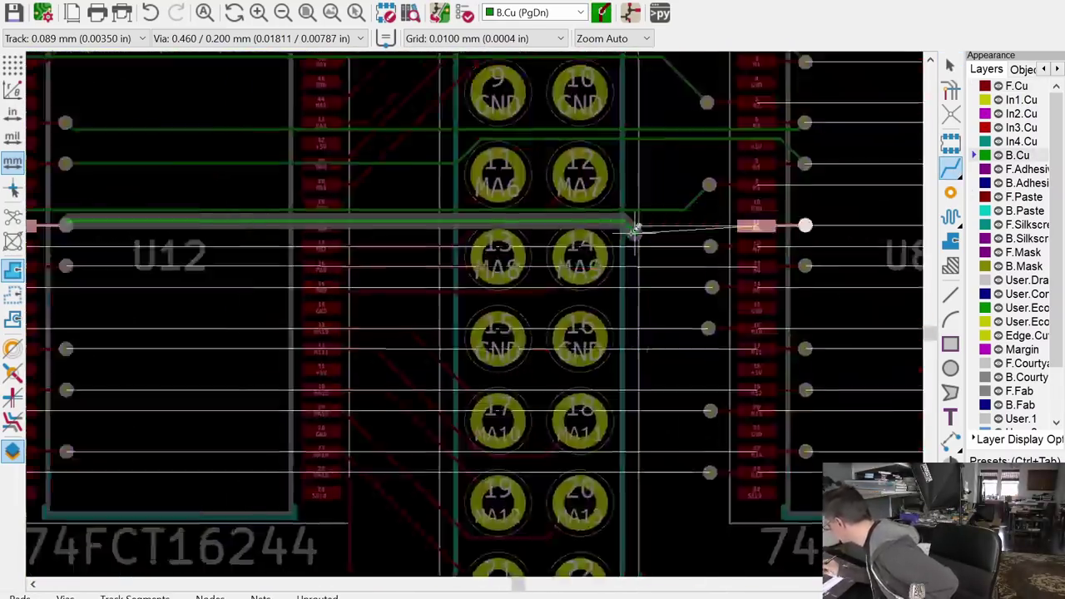
scroll(238, 308, "up", 2)
scroll(774, 333, "right", 4)
scroll(774, 333, "down", 4)
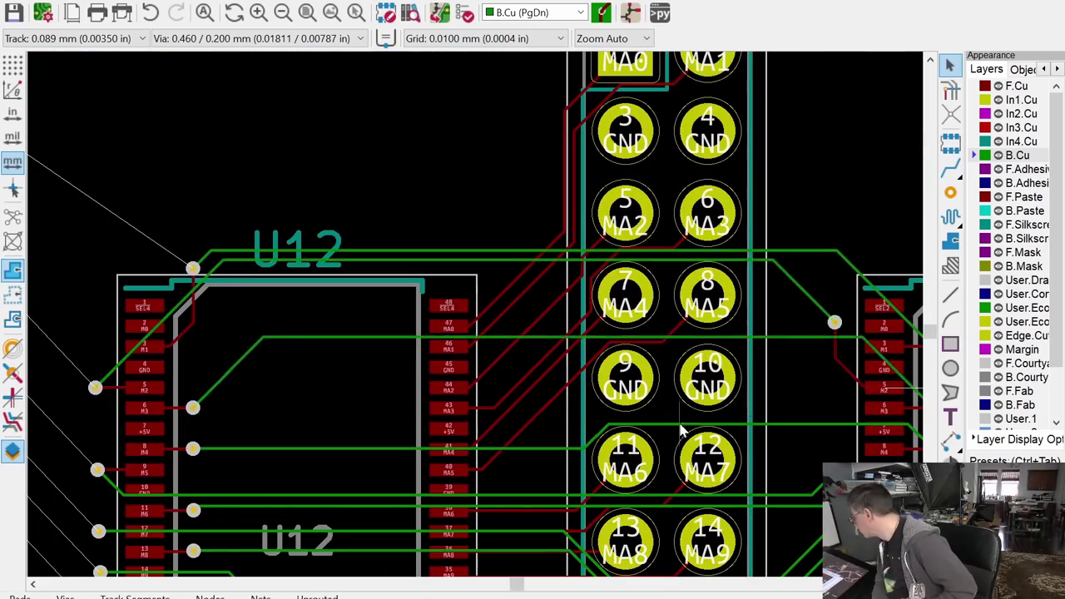
key("Escape")
scroll(532, 332, "right", 4)
scroll(446, 241, "up", 2)
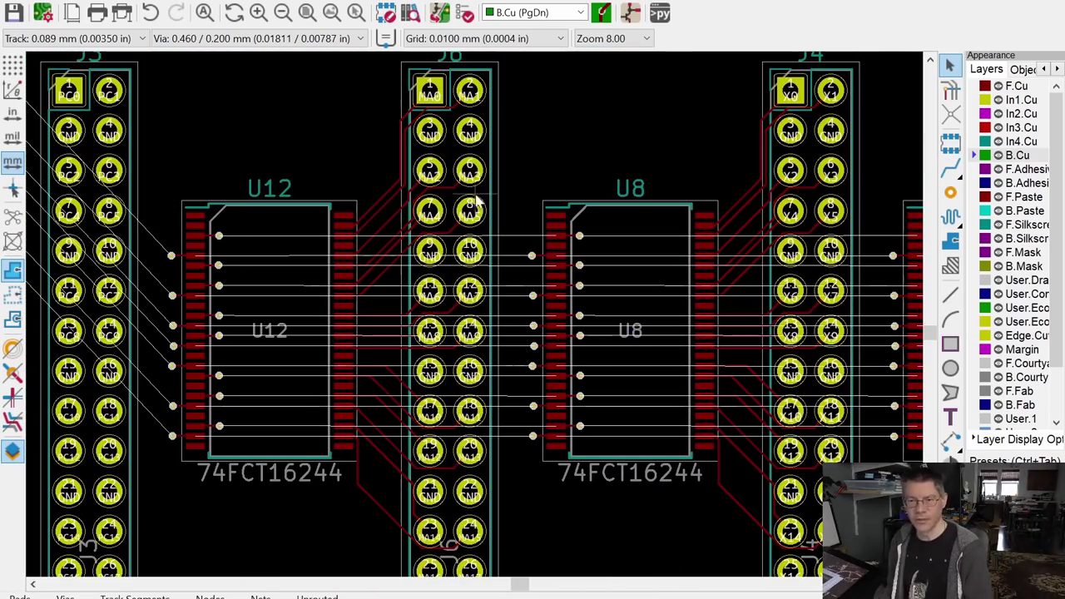
Step: Route the M1 to M15 tracks on B.Cu from U12's fanout vias between J6's pins to U8's matching vias
scroll(618, 136, "up", 3)
scroll(499, 309, "down", 1)
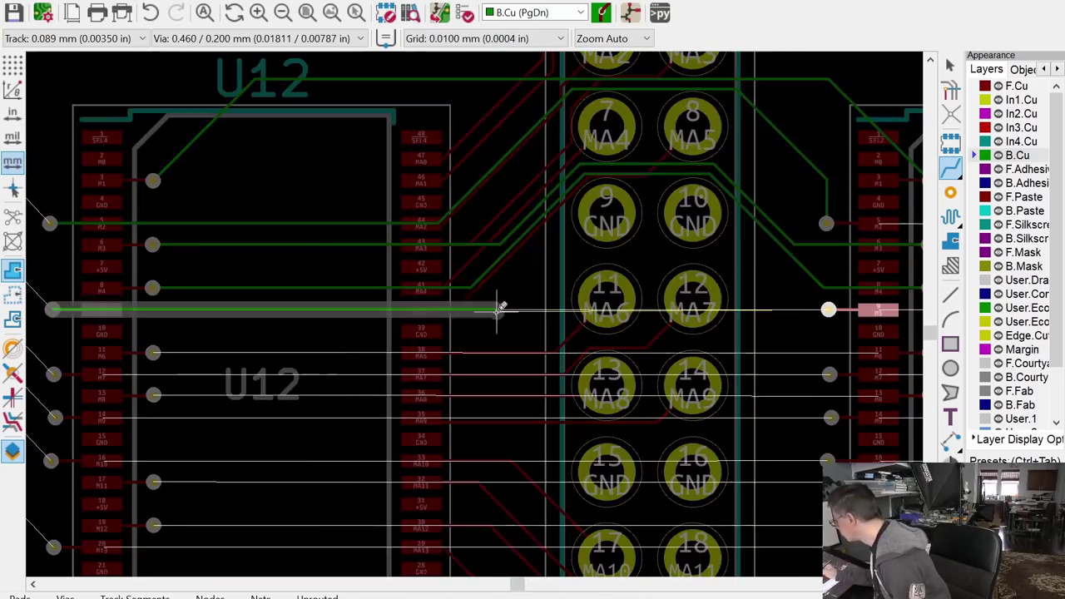
scroll(572, 366, "up", 2)
scroll(572, 368, "left", 4)
scroll(572, 367, "down", 3)
scroll(333, 350, "right", 2)
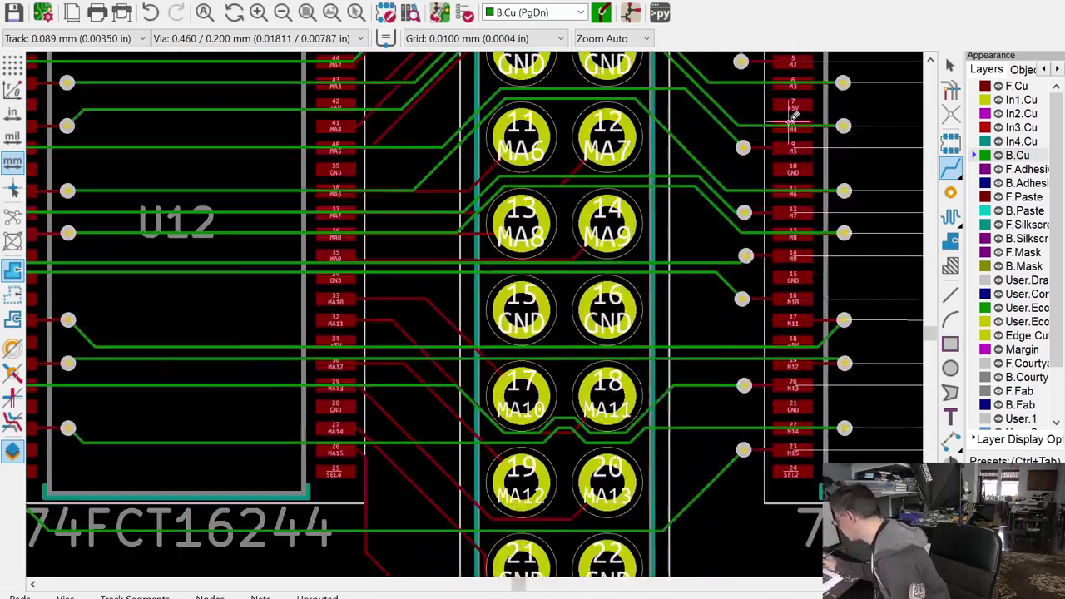
Step: Reroute the M10 to M15 B.Cu tracks in pairs through the gaps between J6's pin rows from 15/16 down to 21/22
scroll(250, 345, "left", 5)
left_click(153, 341)
key("Escape")
scroll(332, 332, "down", 5)
scroll(454, 316, "right", 4)
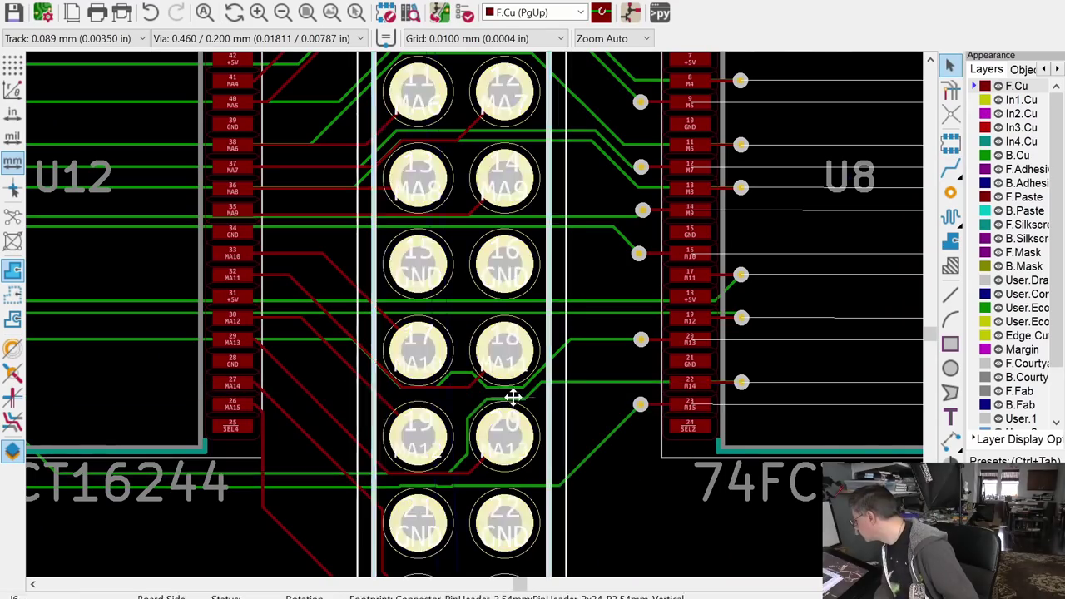
scroll(454, 317, "down", 1, "ctrl")
scroll(456, 171, "up", 3)
scroll(456, 172, "down", 4)
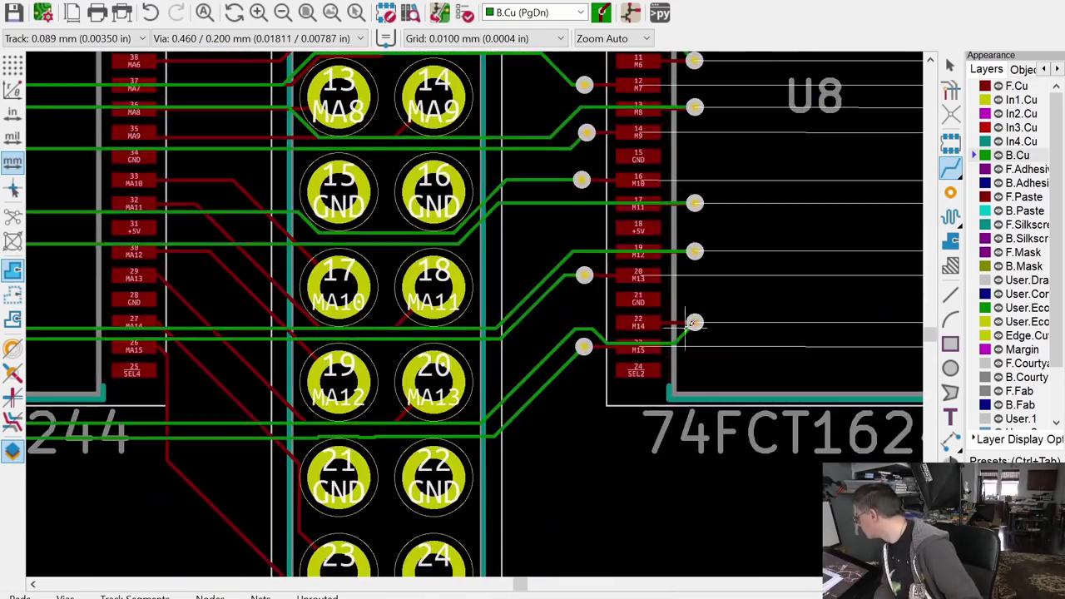
Step: Copy the finished B.Cu M bus routing to the lower chip pair, from U13 through J6 to U9
scroll(497, 275, "down", 2, "ctrl")
key("Page_Down")
scroll(497, 274, "down", 4, "ctrl")
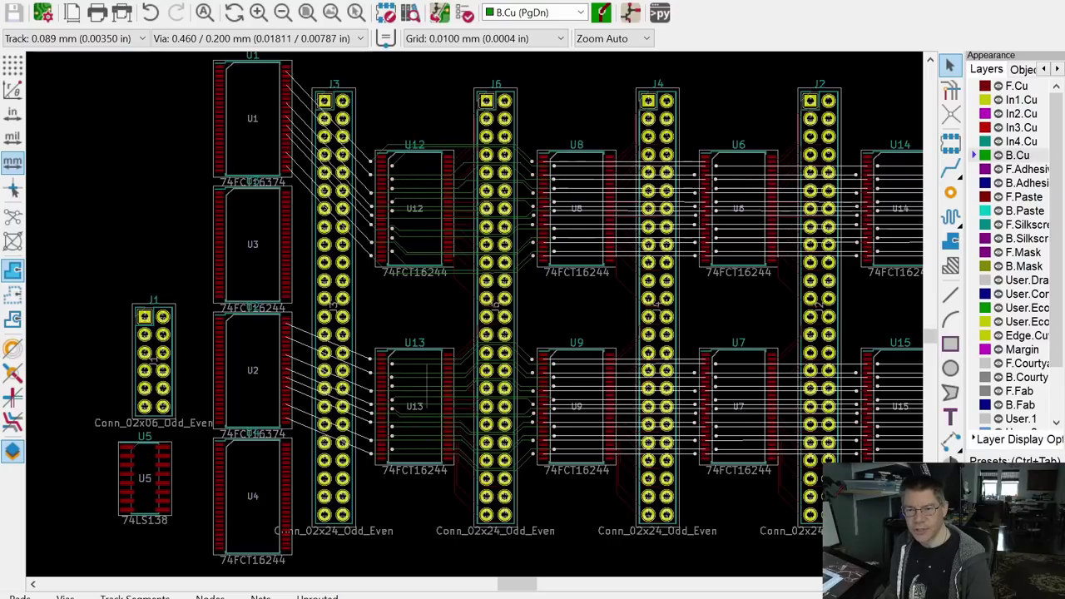
Step: Copy the B.Cu M bus routing between the remaining chip columns through J4, J2 and J7, up to U10 and U11
middle_click_drag(463, 285, 351, 278)
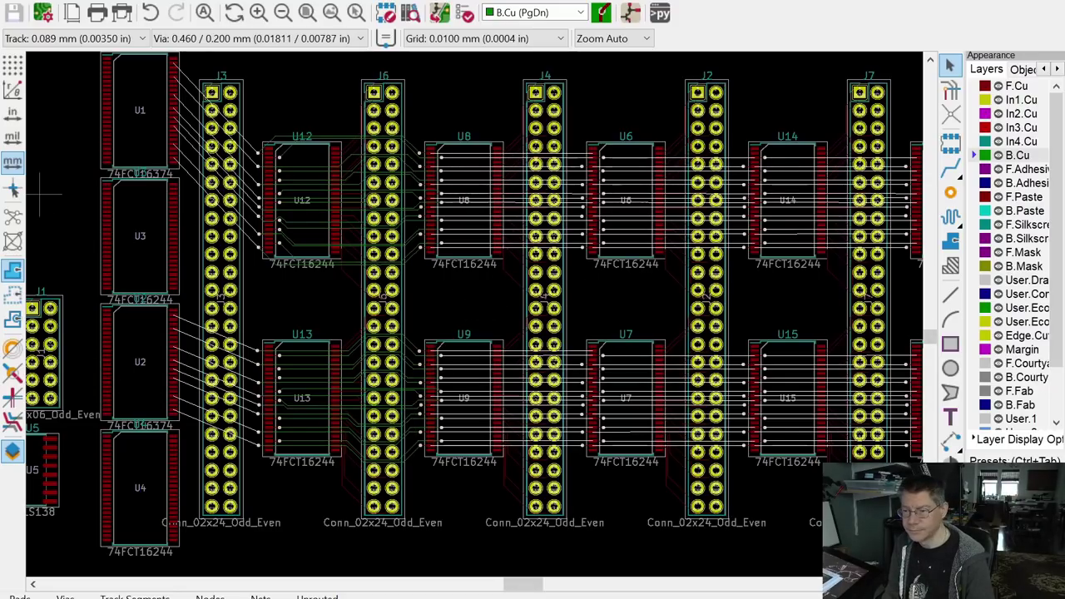
key("Page_Up")
key("Home")
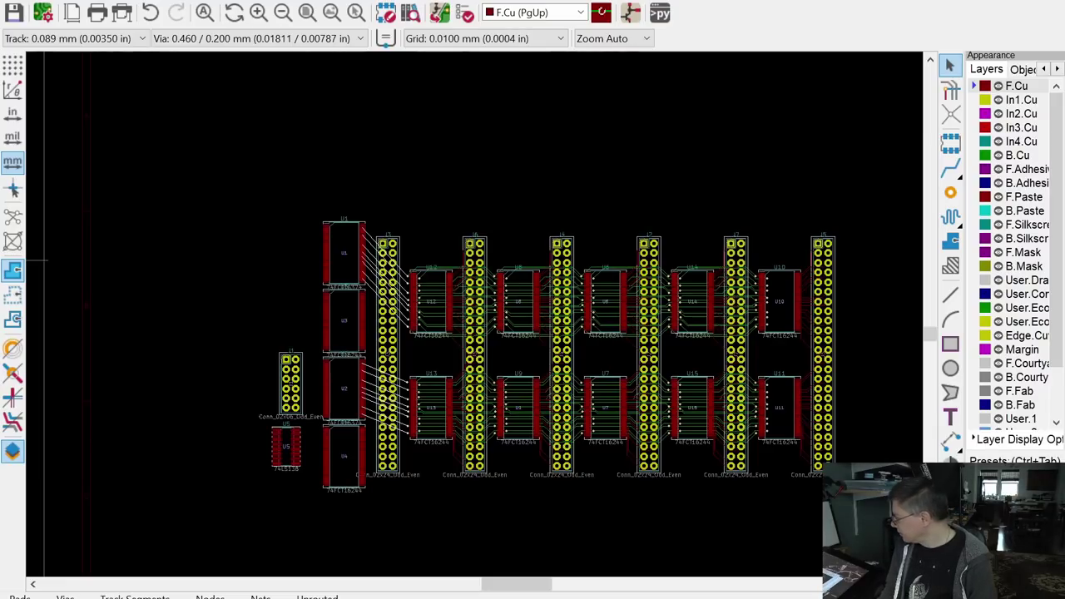
Step: Examine the routed M bus across all buffer columns and the area of U1 to U4 beside header J3
scroll(507, 324, "up", 4)
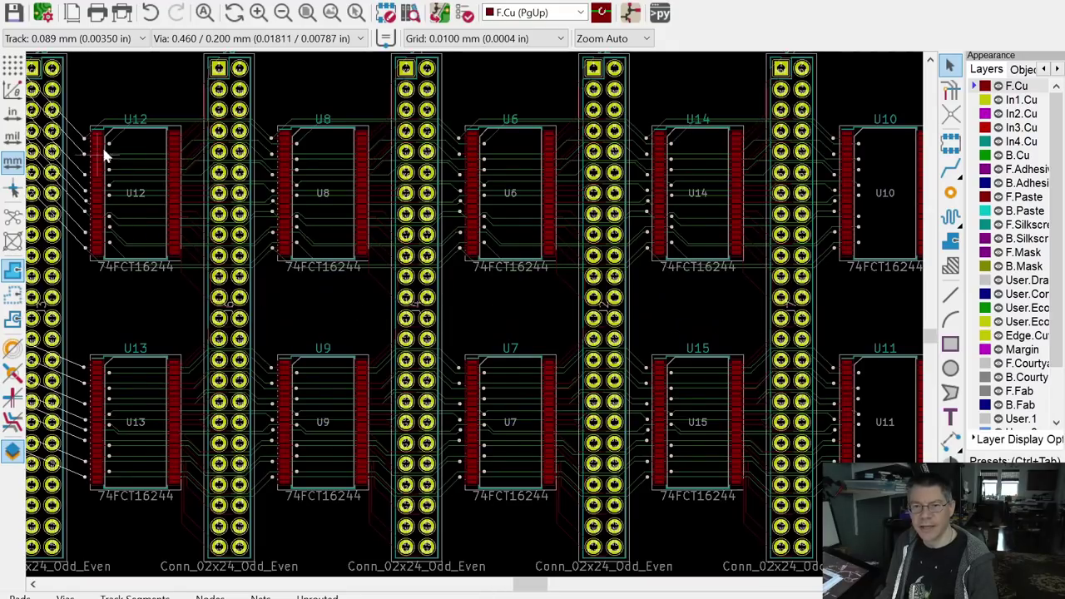
scroll(507, 264, "down", 5)
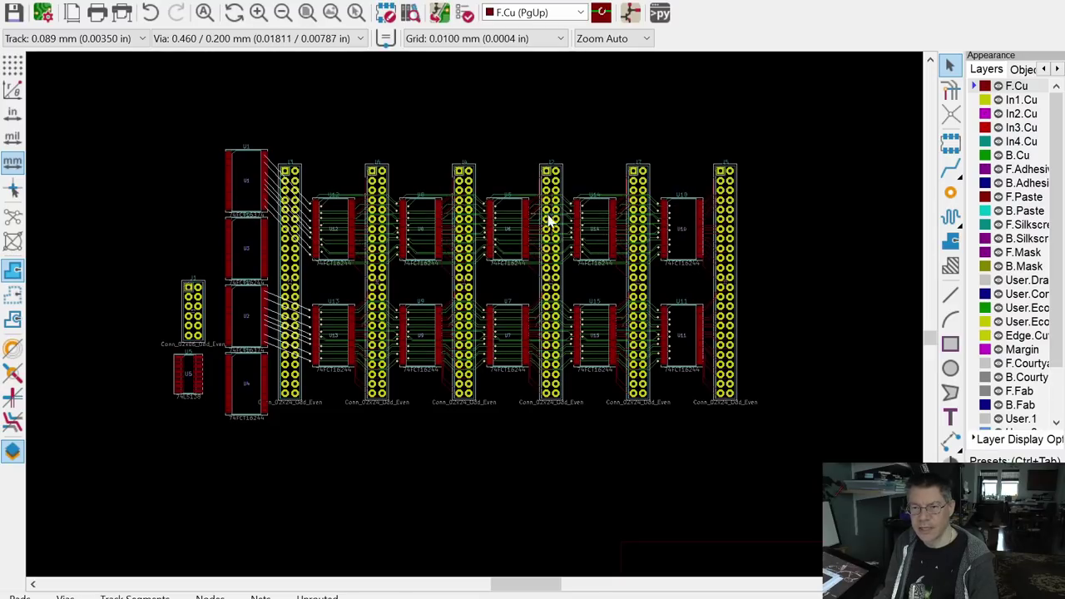
scroll(562, 172, "up", 1)
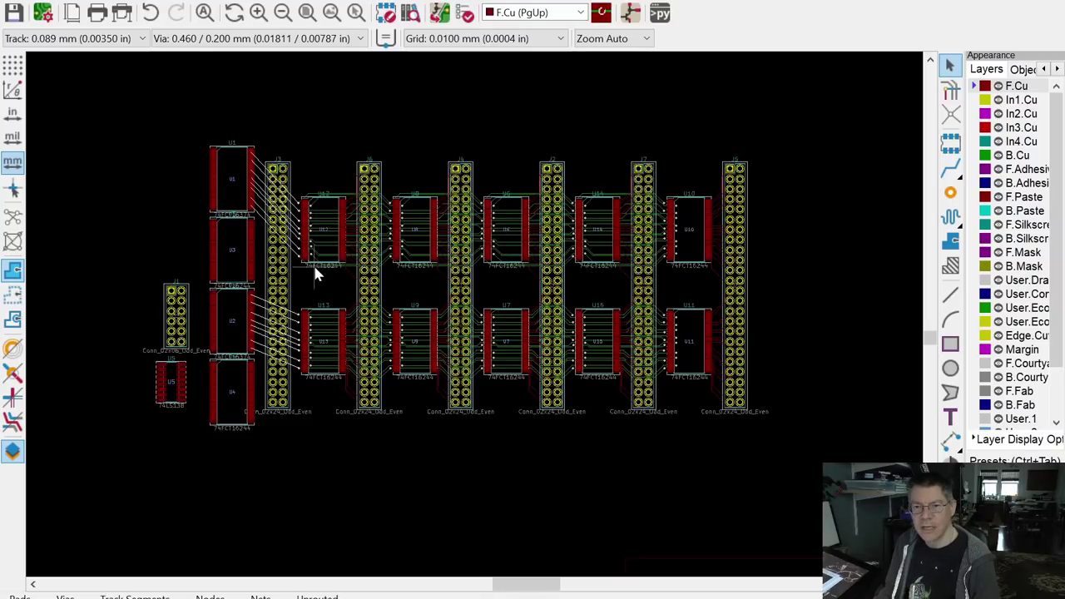
middle_click_drag(314, 274, 387, 251)
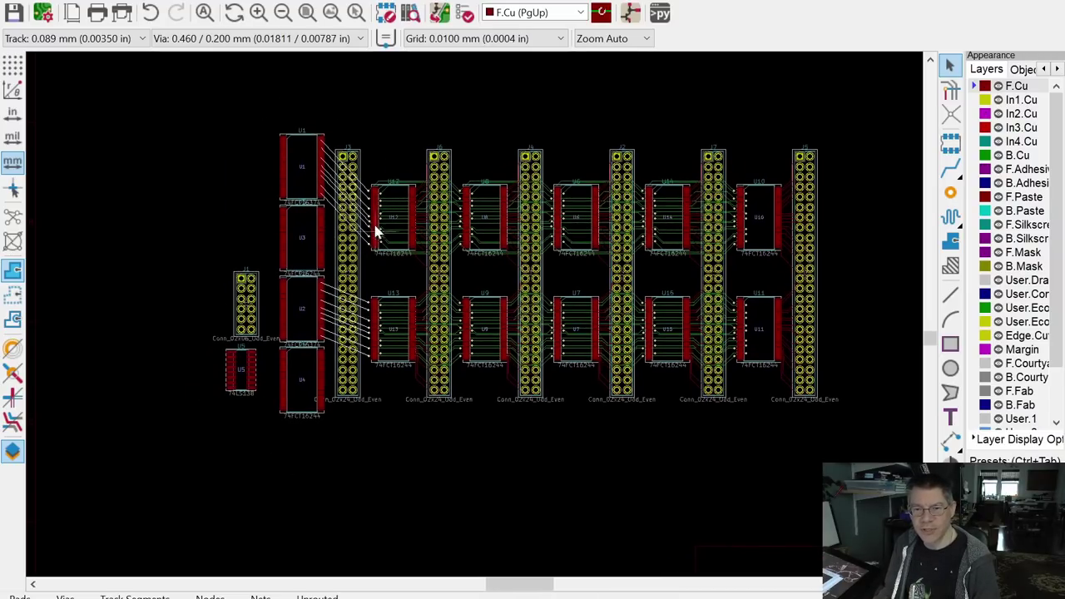
scroll(293, 266, "up", 1)
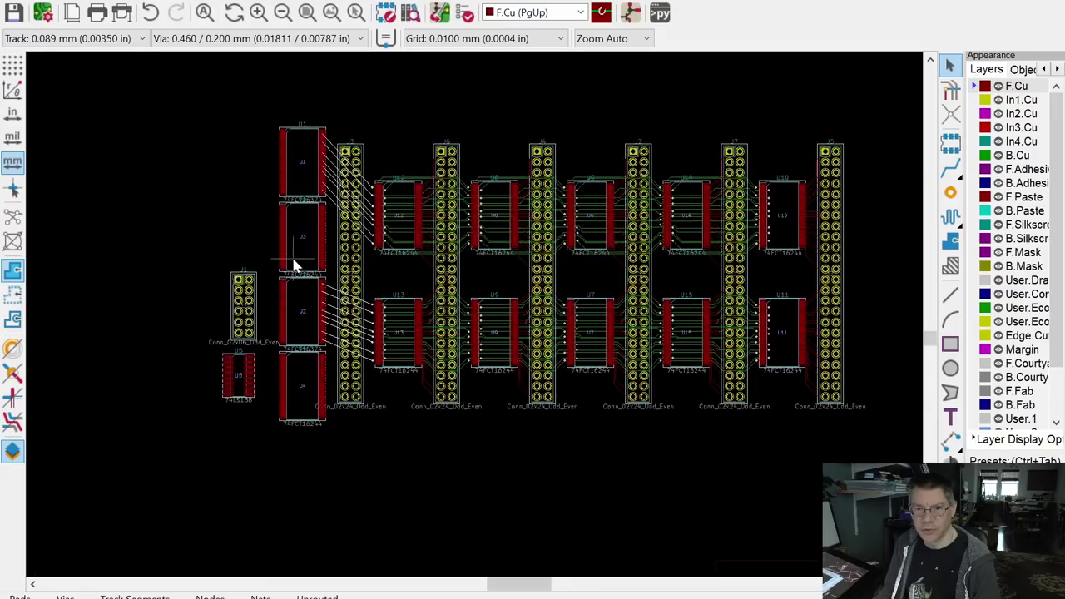
scroll(292, 267, "up", 2)
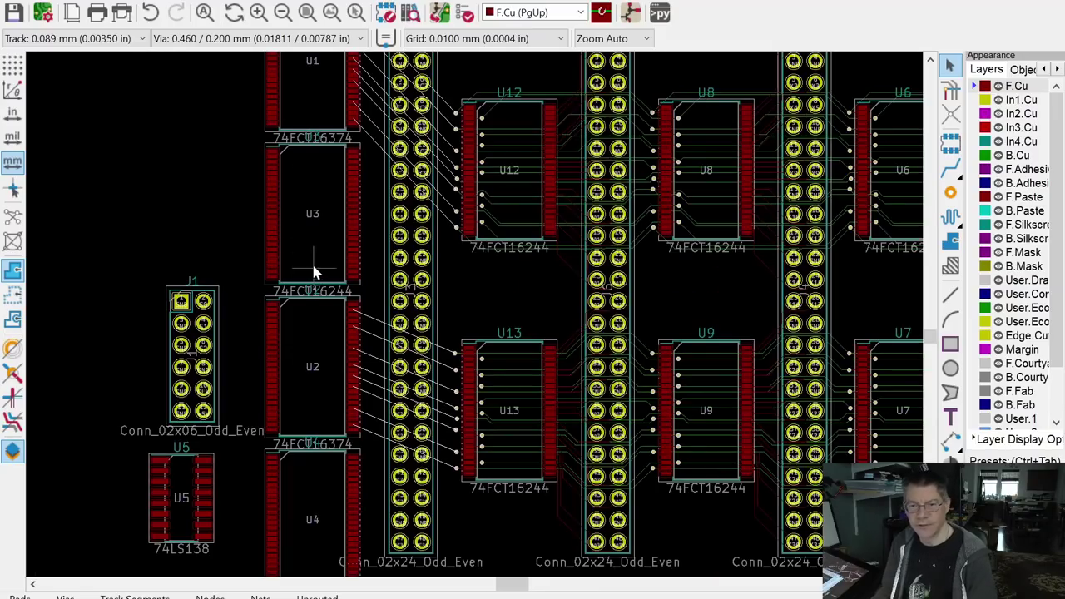
scroll(314, 271, "up", 1)
scroll(312, 270, "up", 4)
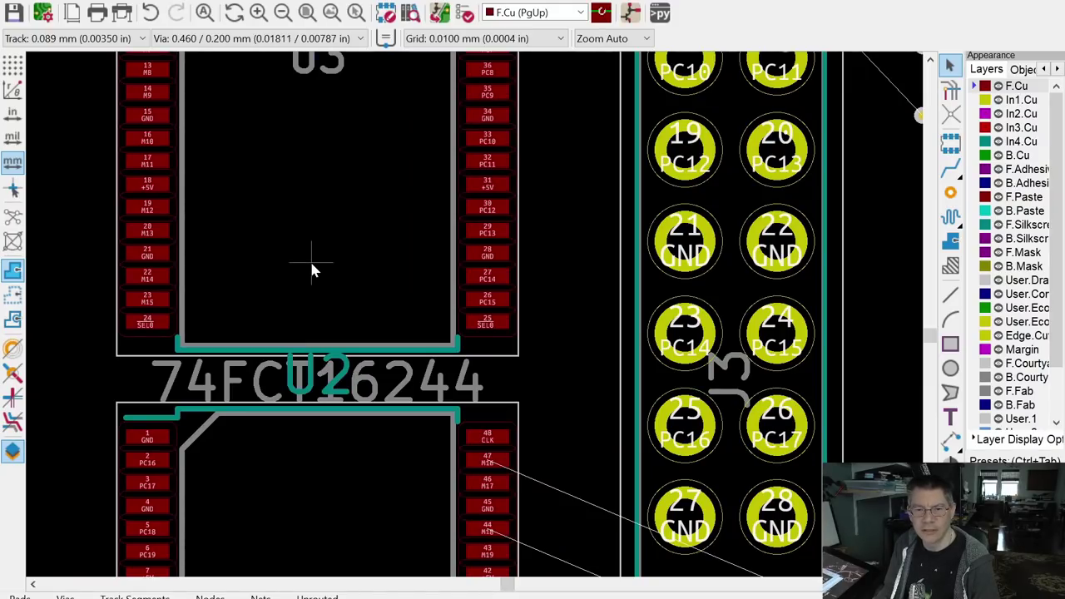
scroll(312, 269, "down", 3)
scroll(312, 269, "down", 2)
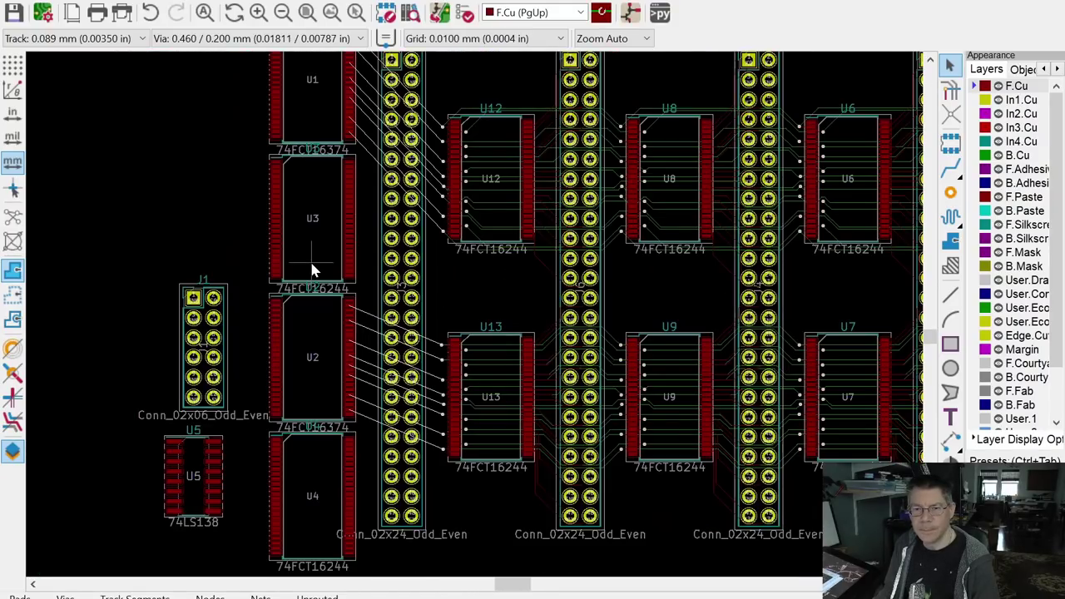
scroll(312, 268, "up", 5)
middle_click_drag(314, 277, 223, 527)
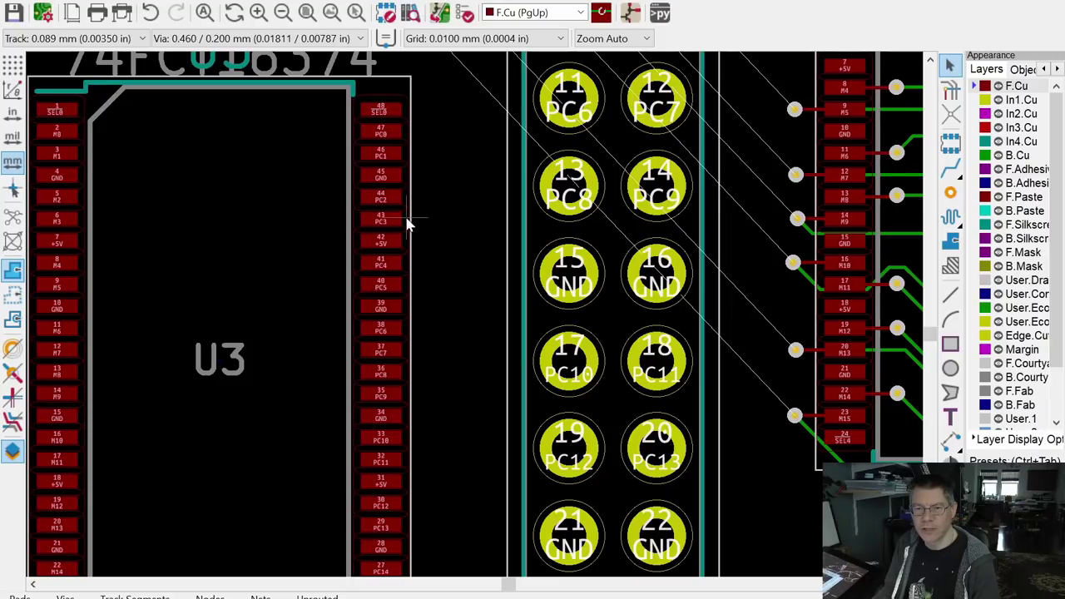
Step: Compare the PC and M pin order of U1 and U3 with each other and with header J3
middle_click_drag(399, 217, 260, 469)
middle_click_drag(338, 271, 373, 456)
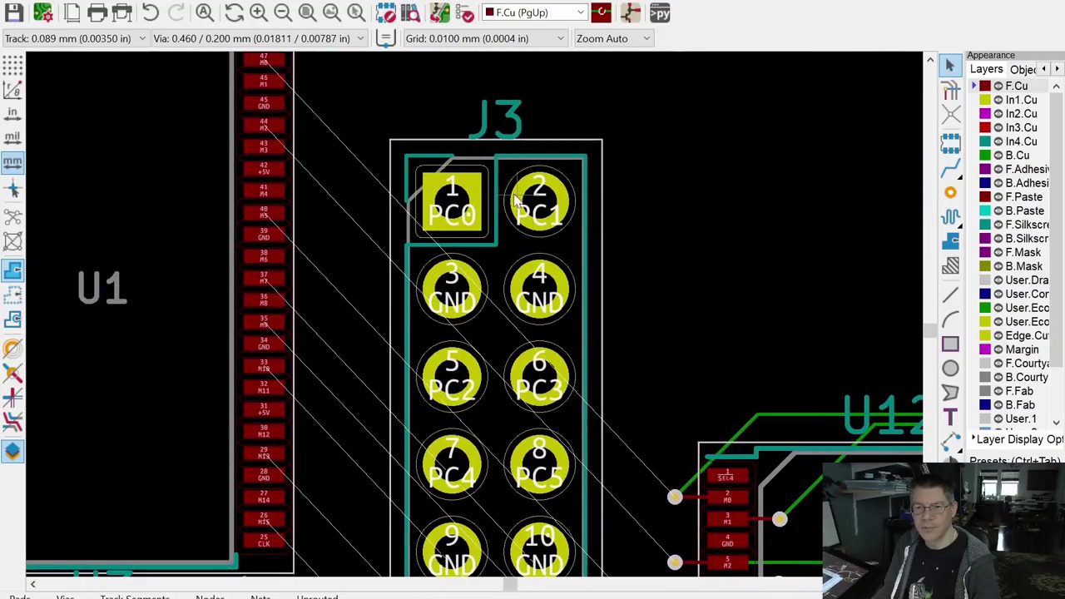
middle_click_drag(331, 358, 414, 352)
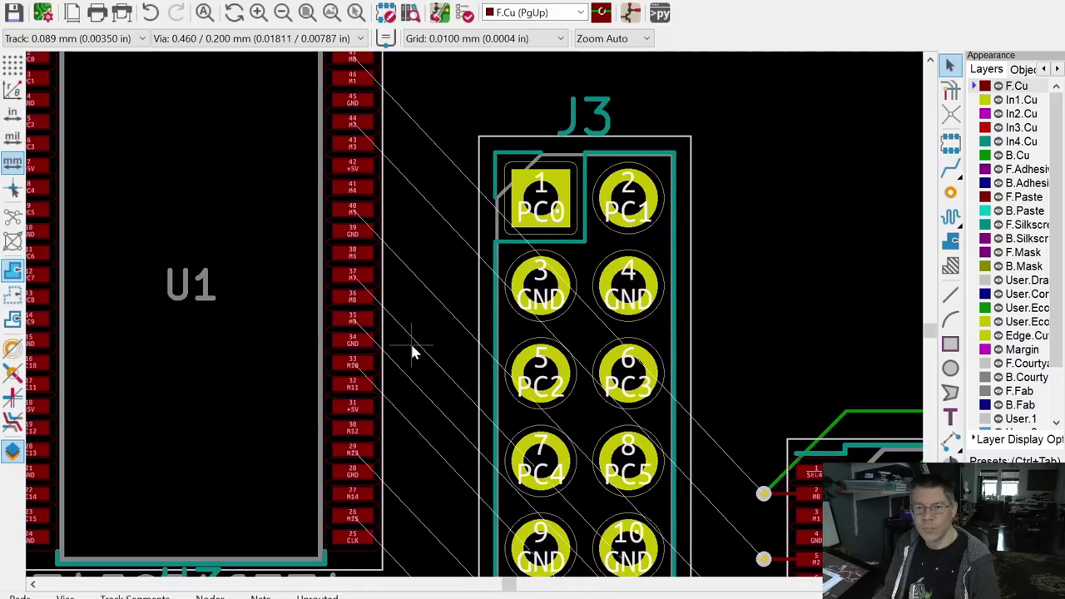
mouse_move(378, 286)
middle_mouse_down()
mouse_move(502, 266)
mouse_move(513, 275)
mouse_move(565, 230)
middle_mouse_up()
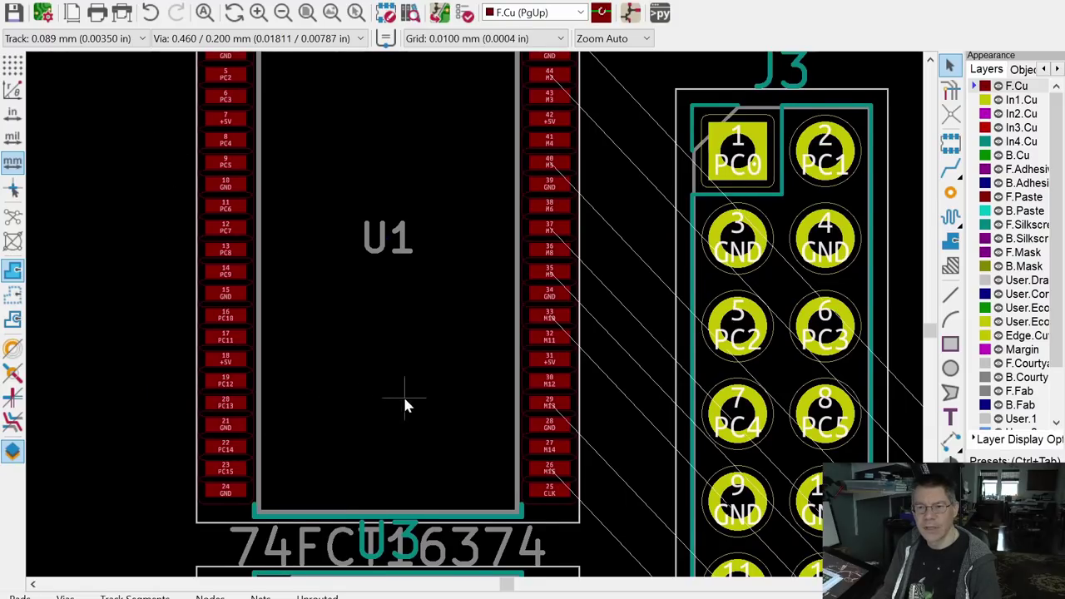
middle_click_drag(405, 405, 221, 382)
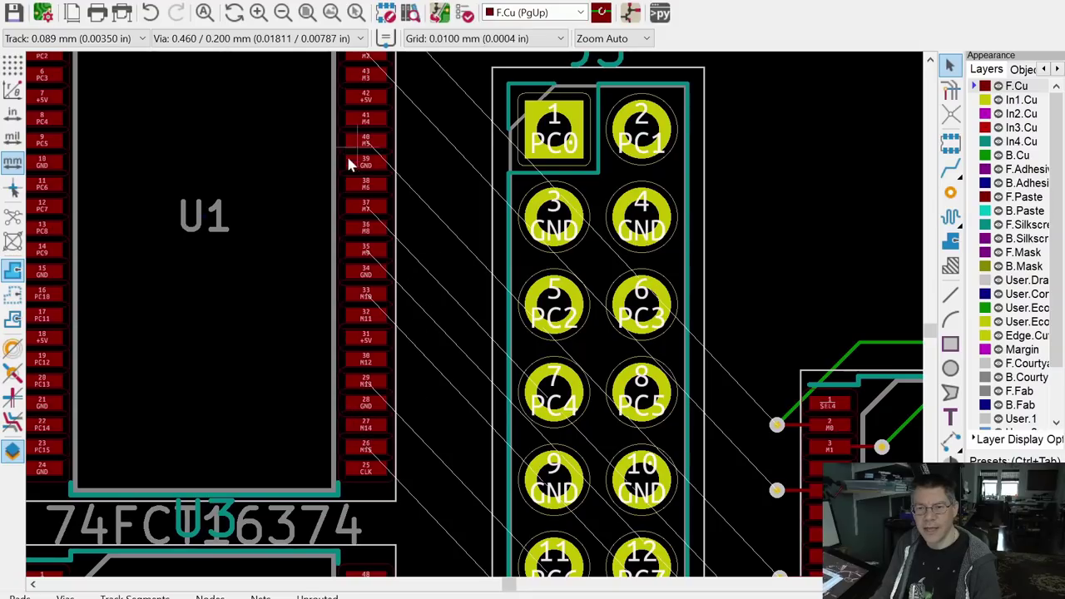
scroll(349, 163, "down", 4)
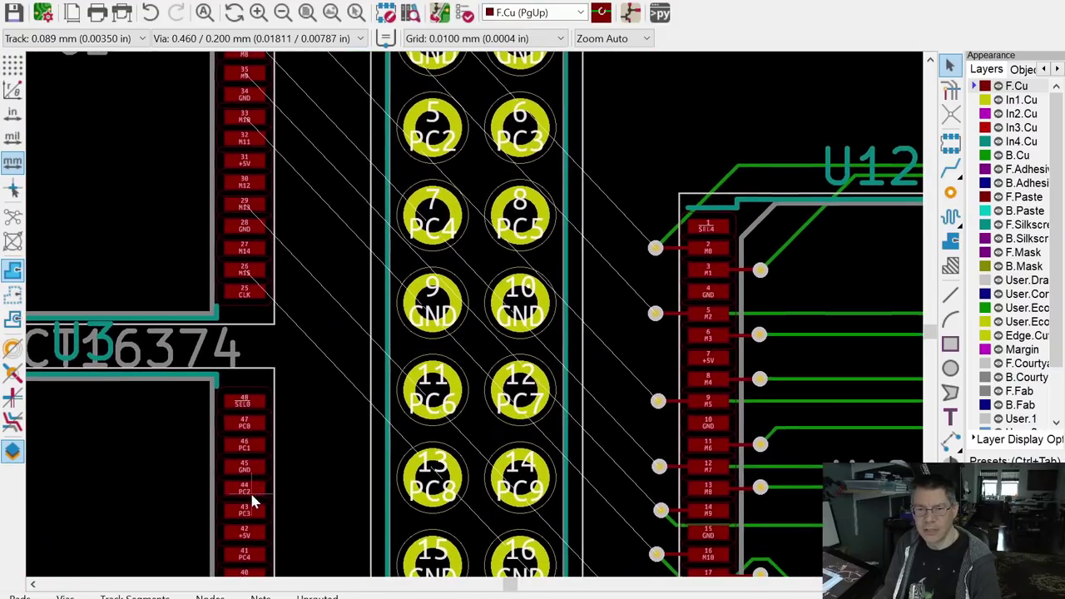
scroll(324, 324, "down", 8)
scroll(324, 325, "left", 8)
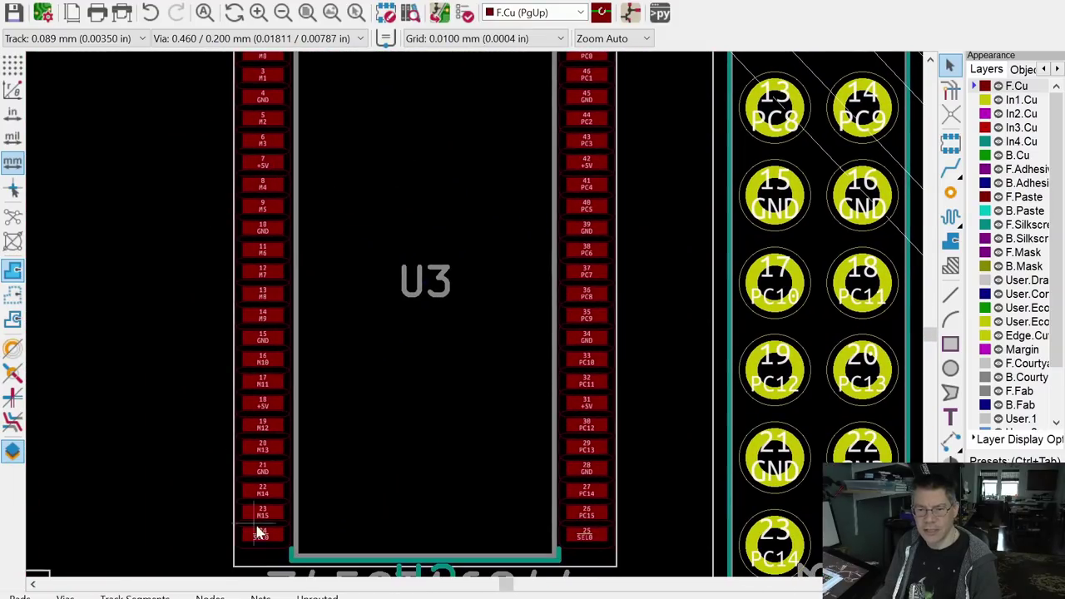
scroll(325, 350, "up", 7)
scroll(325, 349, "right", 3)
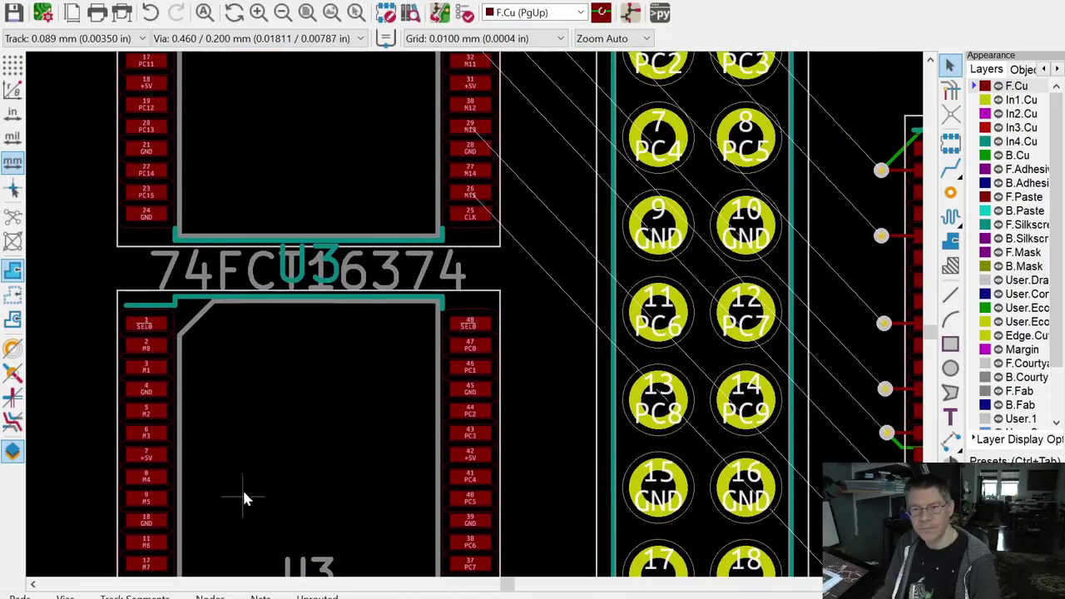
scroll(241, 391, "up", 3)
middle_click_drag(241, 391, 249, 274)
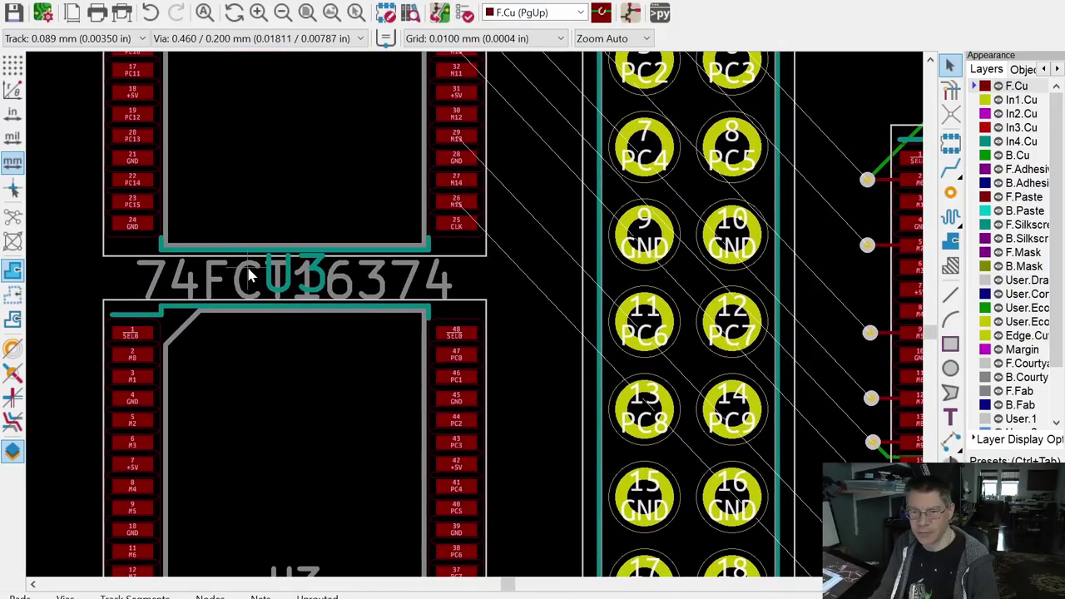
scroll(248, 274, "up", 3)
scroll(256, 202, "down", 7)
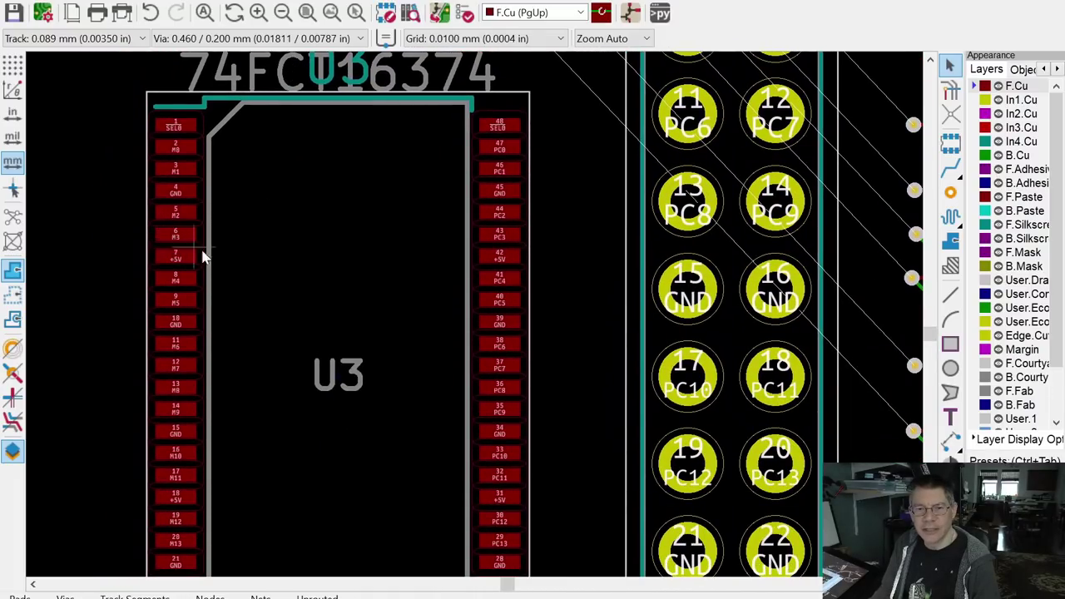
middle_click_drag(274, 316, 218, 88)
scroll(230, 311, "up", 1)
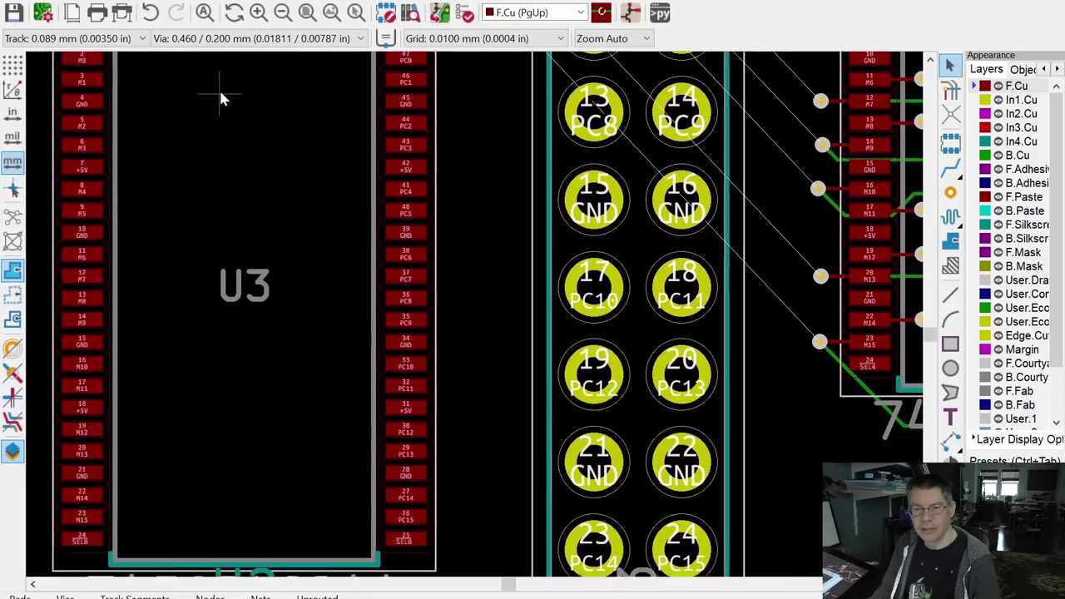
scroll(223, 99, "down", 1)
scroll(343, 428, "up", 2)
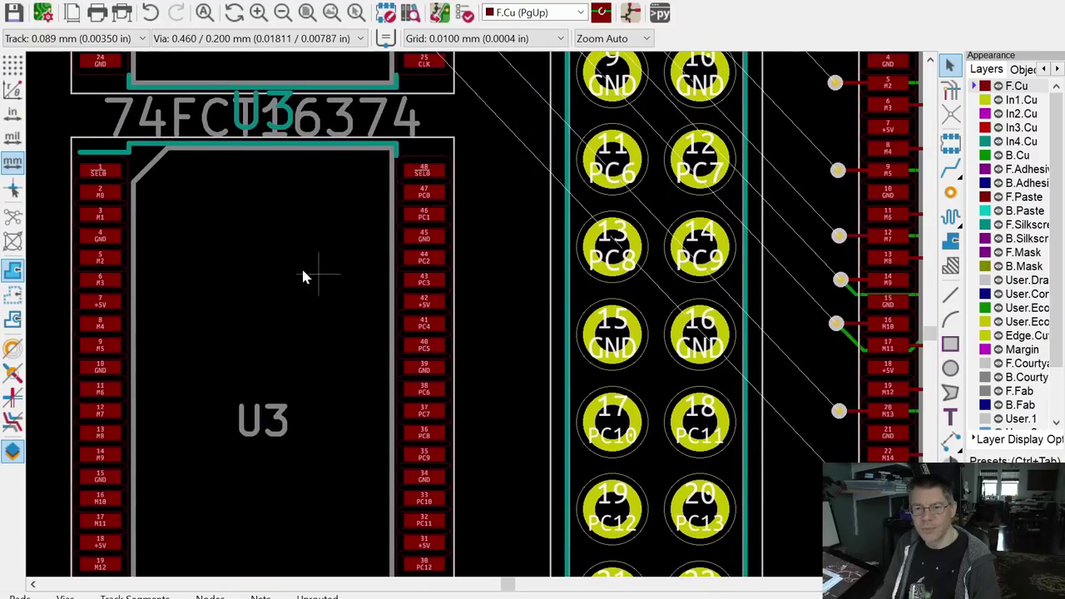
scroll(306, 333, "up", 4)
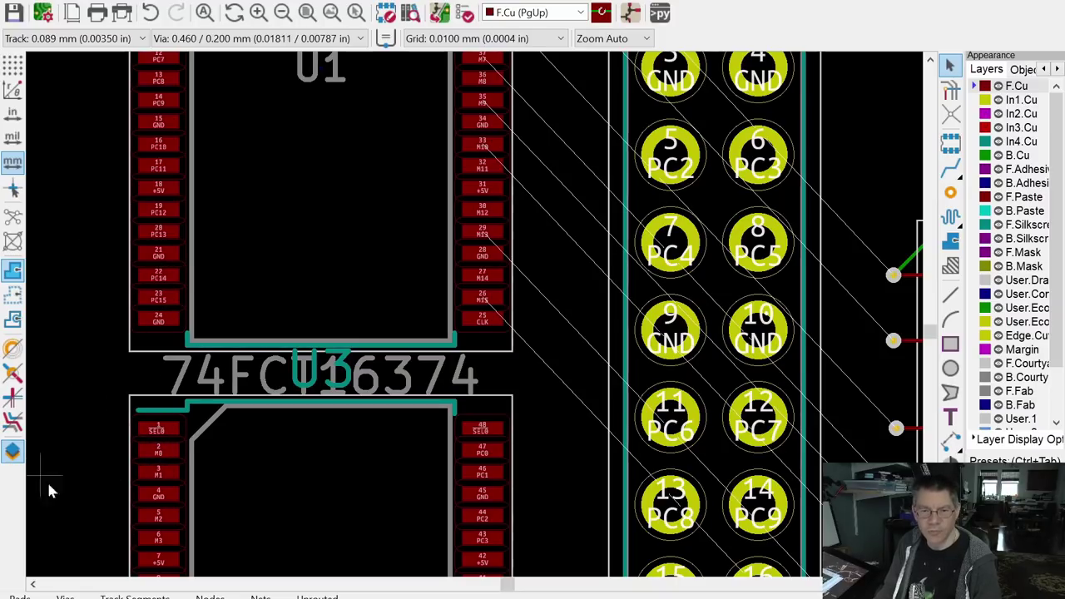
Step: Examine the gap between U1, U3 and J3 and the unrouted M bus connections running from U1 towards U12
scroll(162, 369, "right", 1)
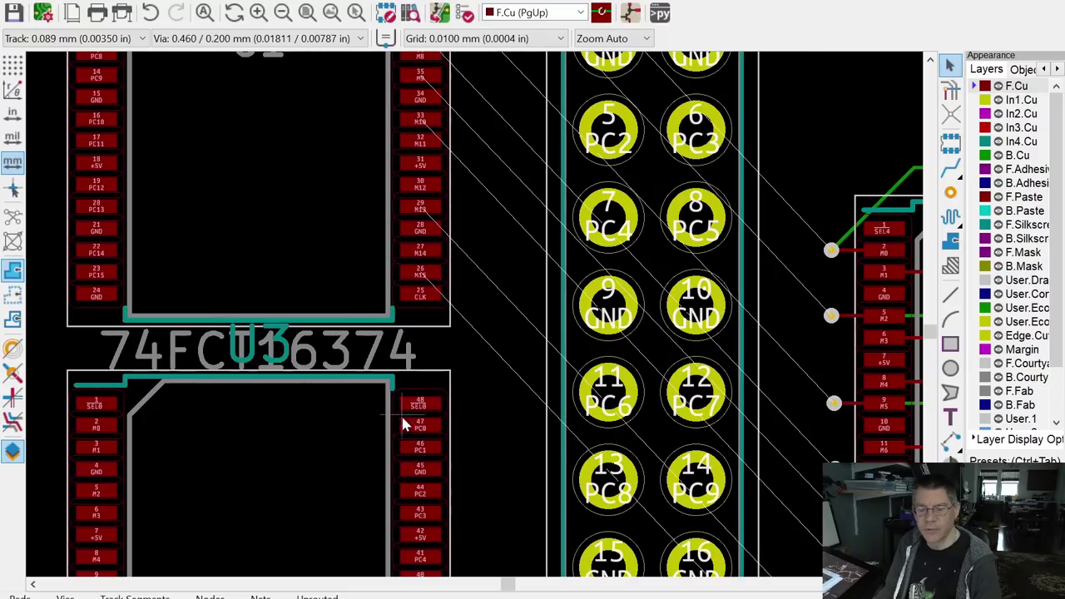
scroll(390, 417, "down", 1)
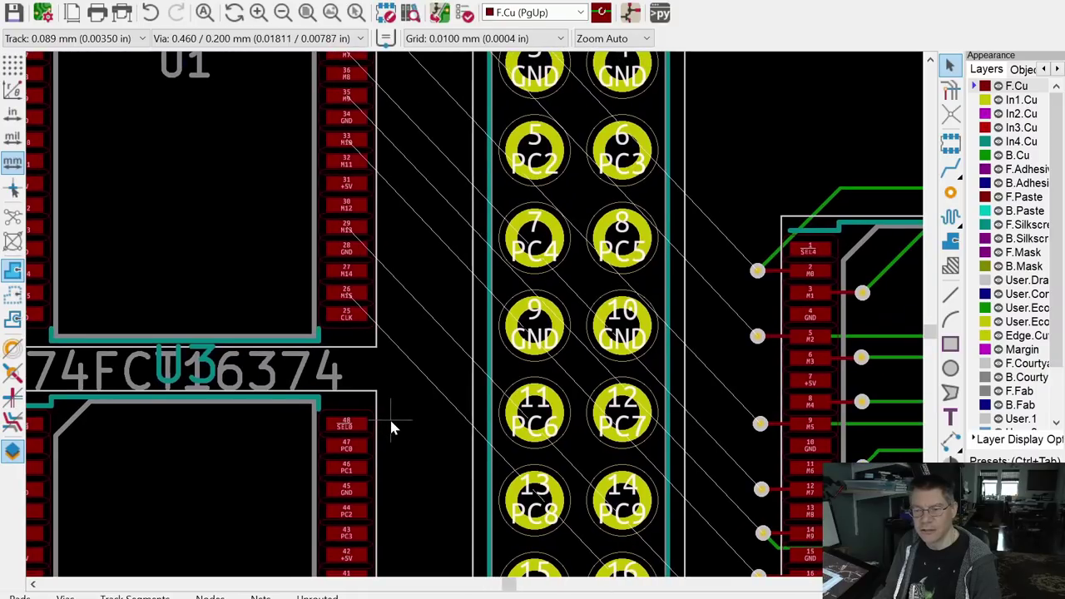
scroll(390, 417, "up", 1)
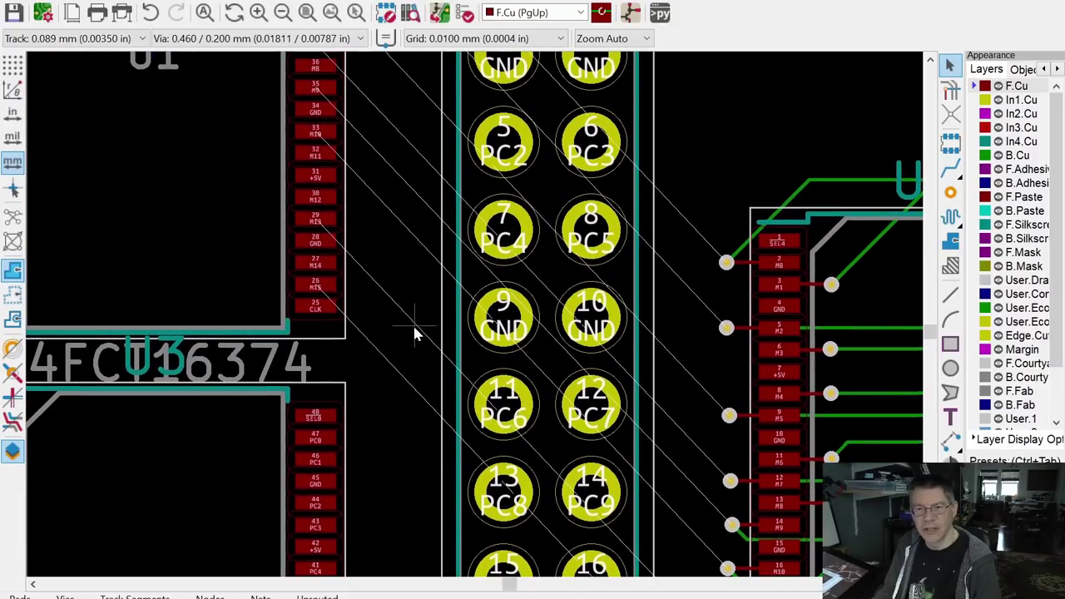
scroll(412, 324, "down", 1)
scroll(445, 256, "up", 1)
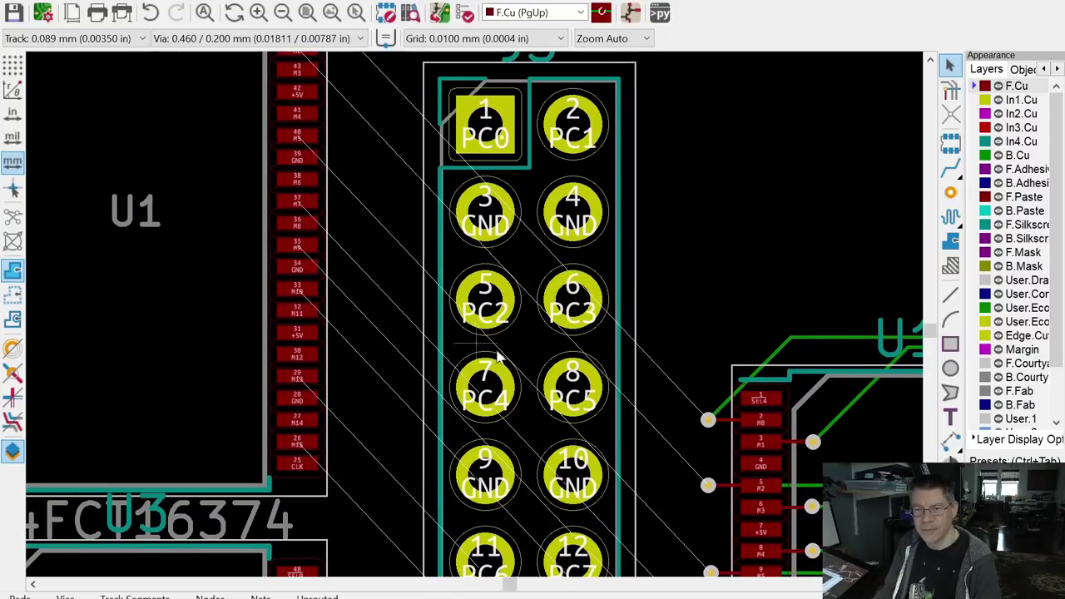
scroll(356, 416, "down", 1)
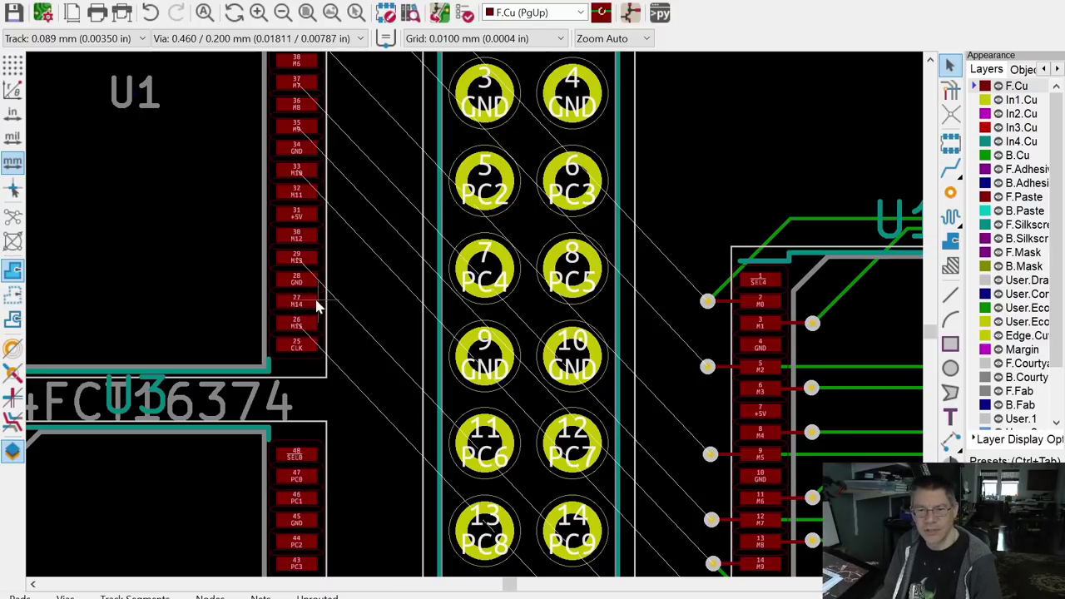
scroll(324, 344, "up", 2)
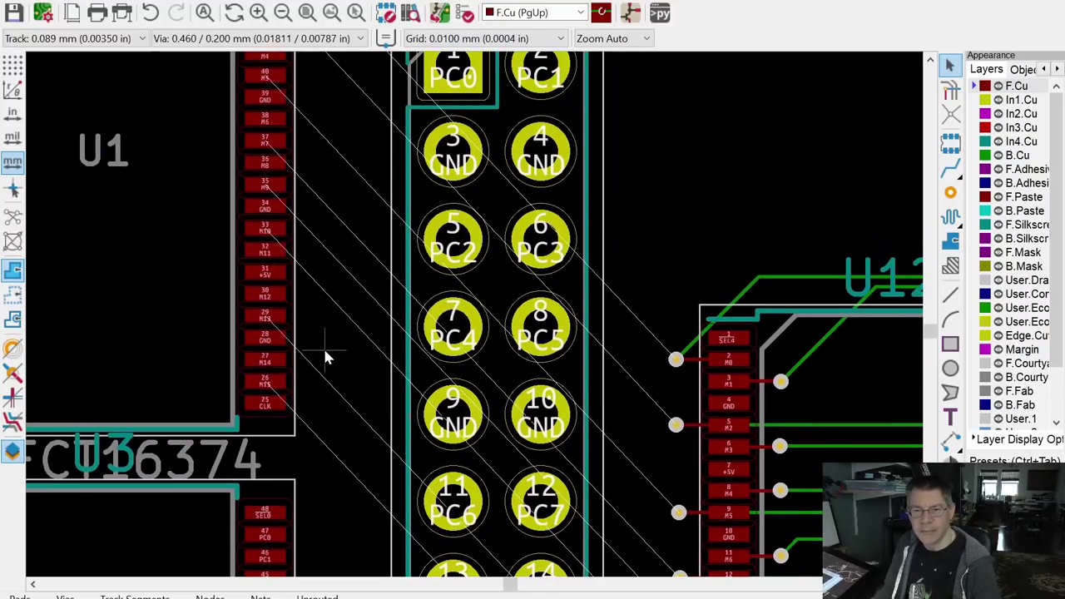
scroll(333, 341, "up", 1)
mouse_move(345, 334)
middle_mouse_down()
mouse_move(333, 293)
mouse_move(324, 334)
middle_mouse_up()
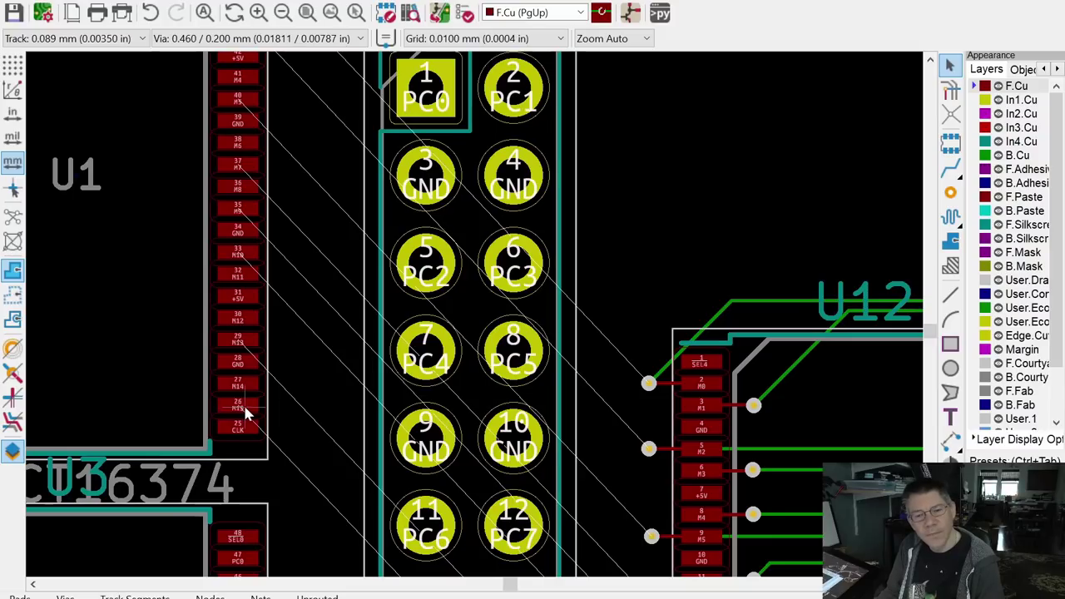
middle_click_drag(288, 407, 302, 270)
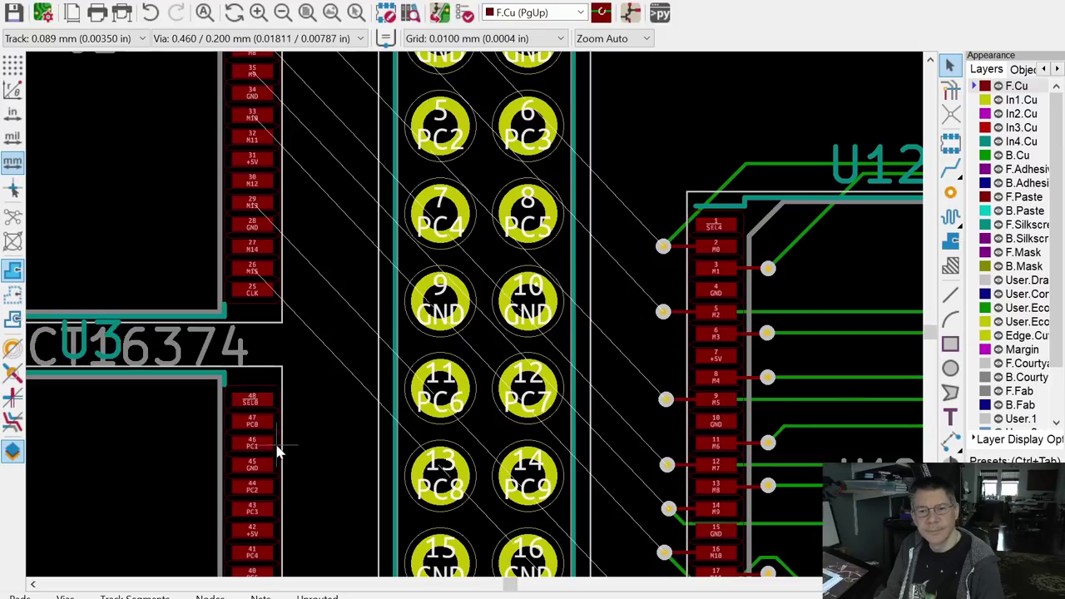
middle_click_drag(305, 346, 274, 392)
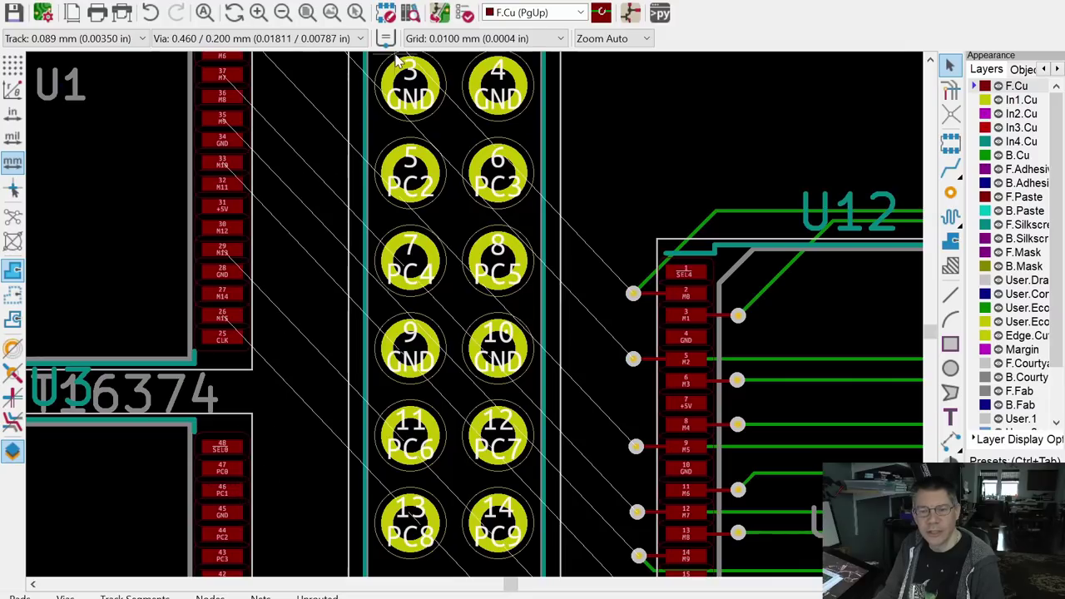
middle_click_drag(254, 291, 502, 139)
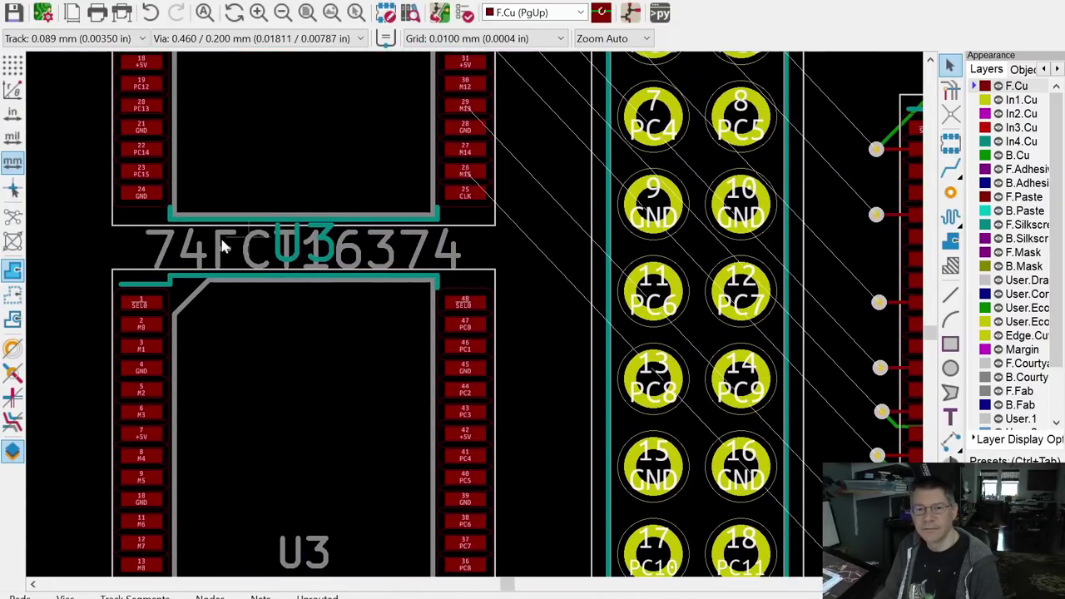
Step: Rotate U1 by 180 degrees and route the PC0 to PC15 tracks on F.Cu from U1 through U3 to J3
scroll(52, 251, "down", 4)
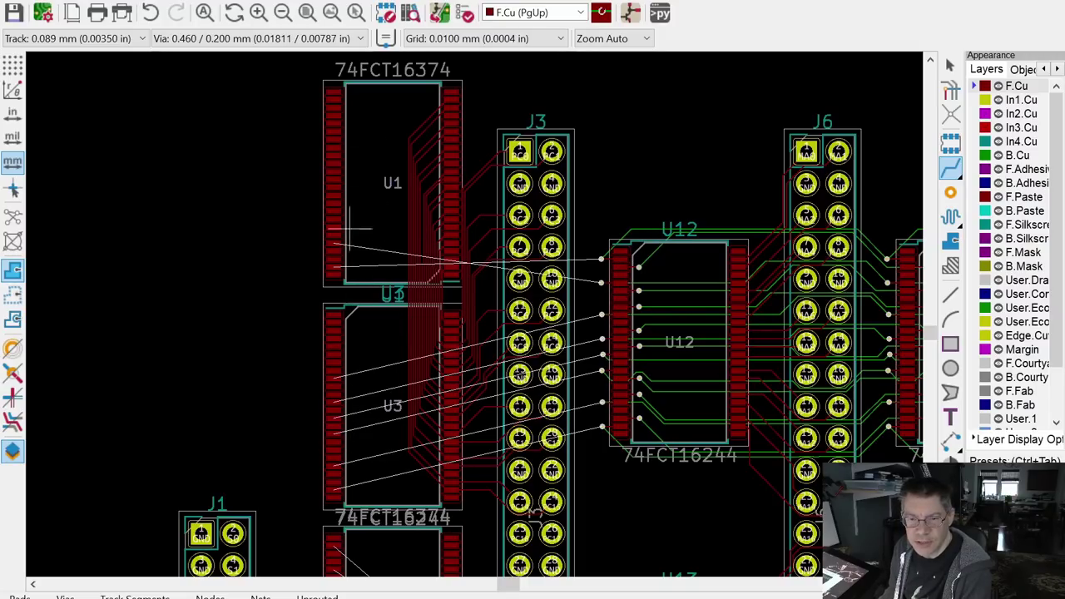
scroll(344, 293, "up", 5)
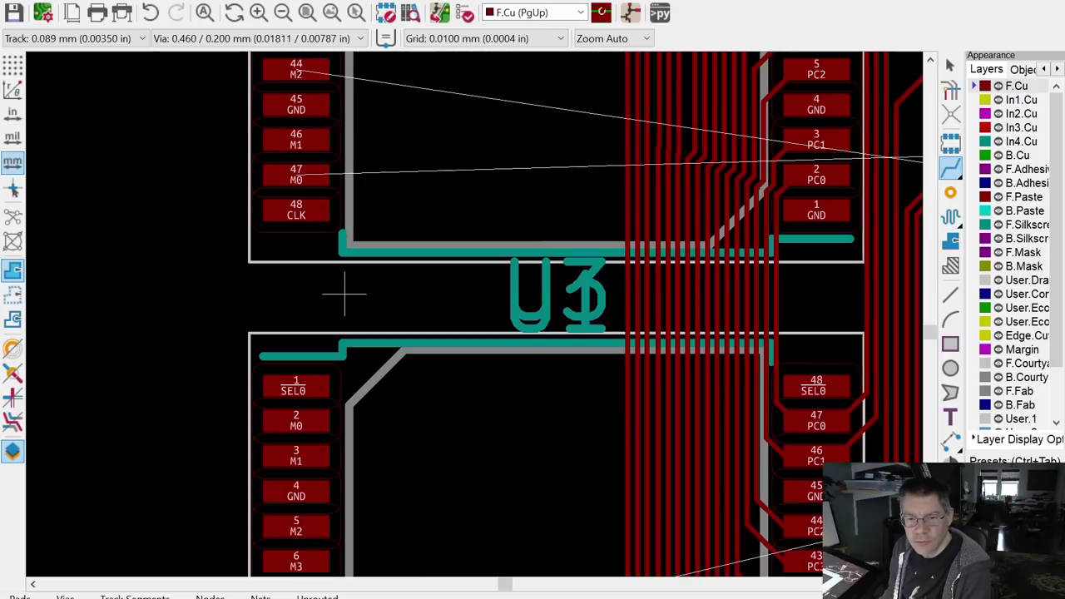
scroll(345, 293, "down", 5)
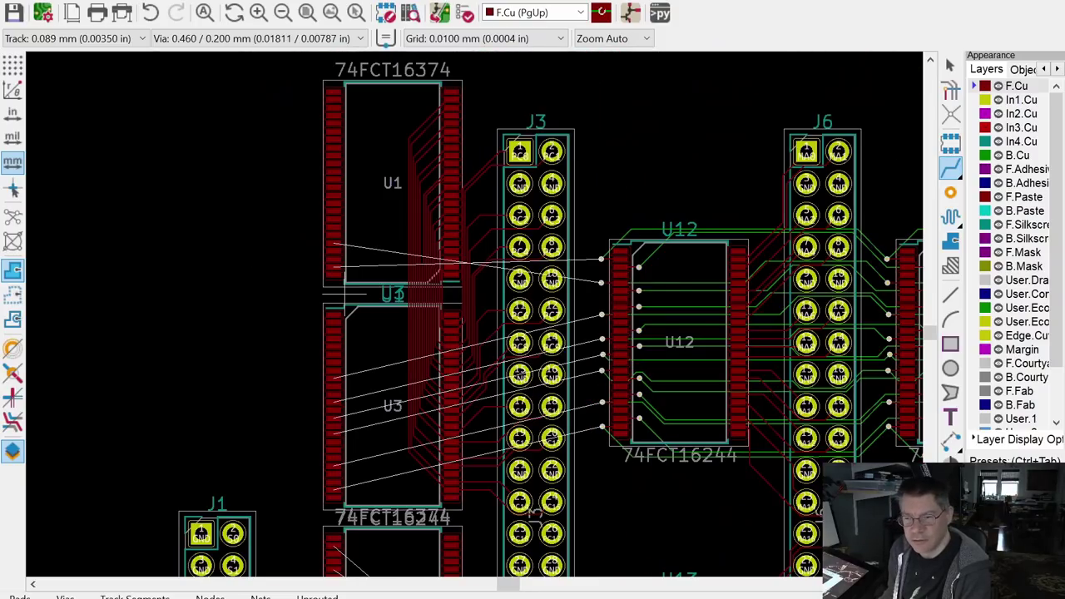
scroll(345, 293, "up", 1)
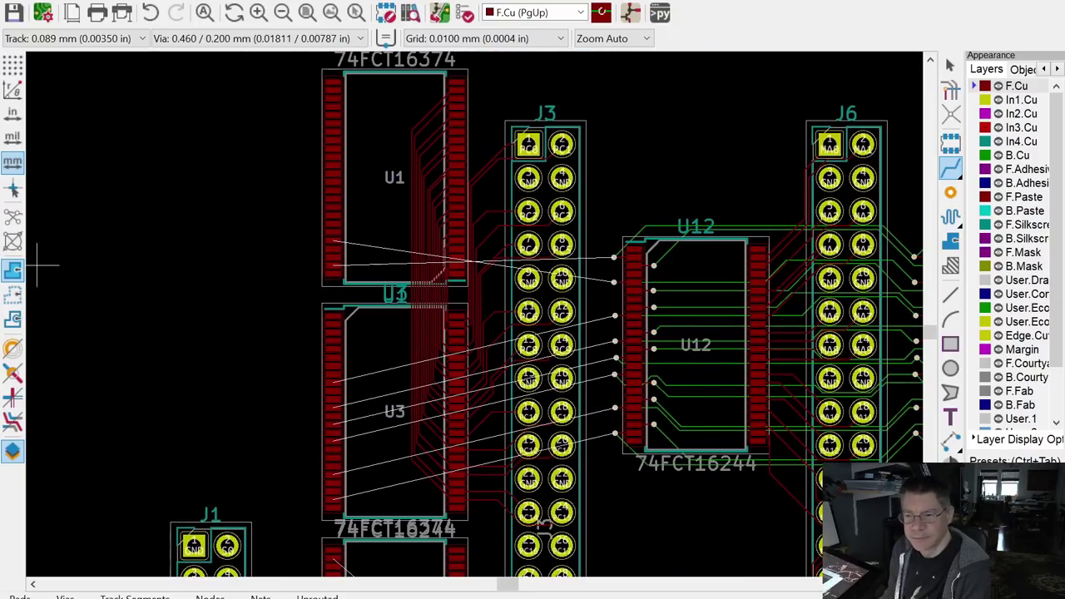
Step: Fan out U3's M0 to M15 inputs on F.Cu to two staggered columns of vias on the chip's outer side
key("Page_Down")
scroll(335, 519, "up", 2)
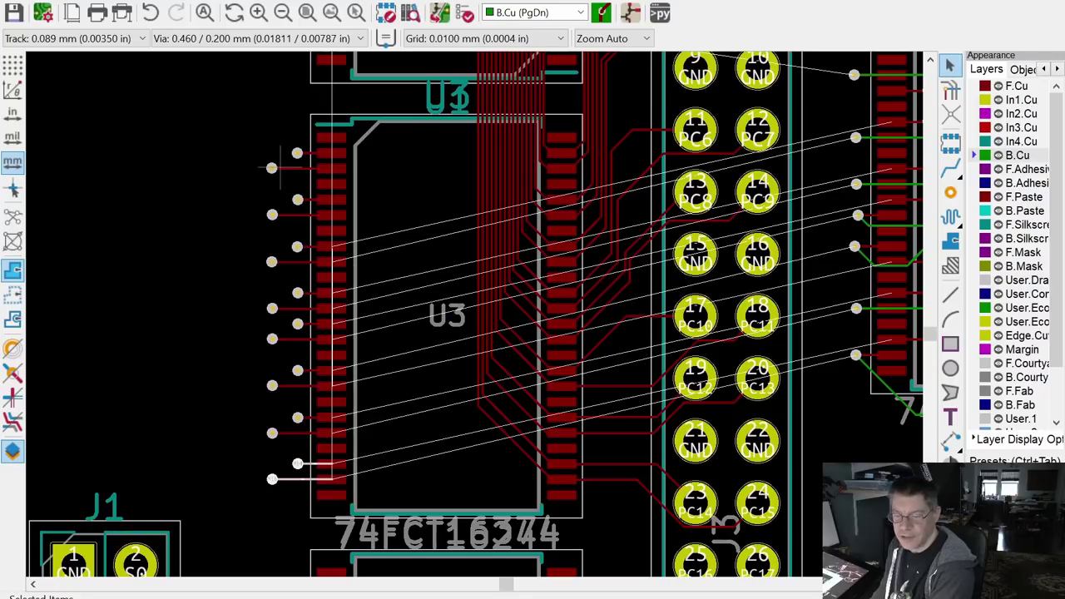
scroll(283, 271, "up", 3)
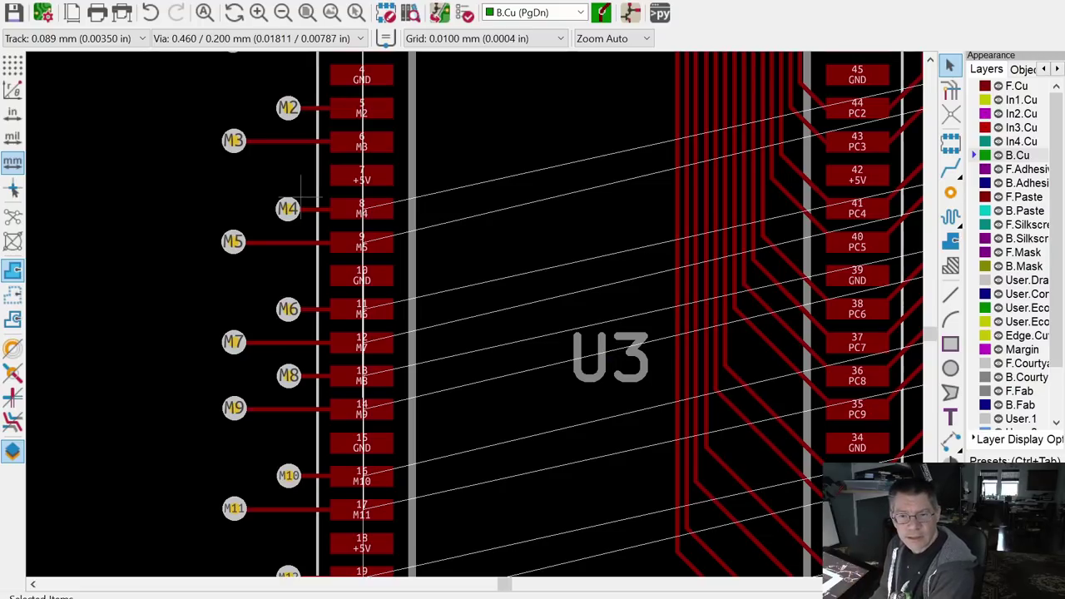
scroll(308, 190, "down", 5)
scroll(348, 269, "up", 2)
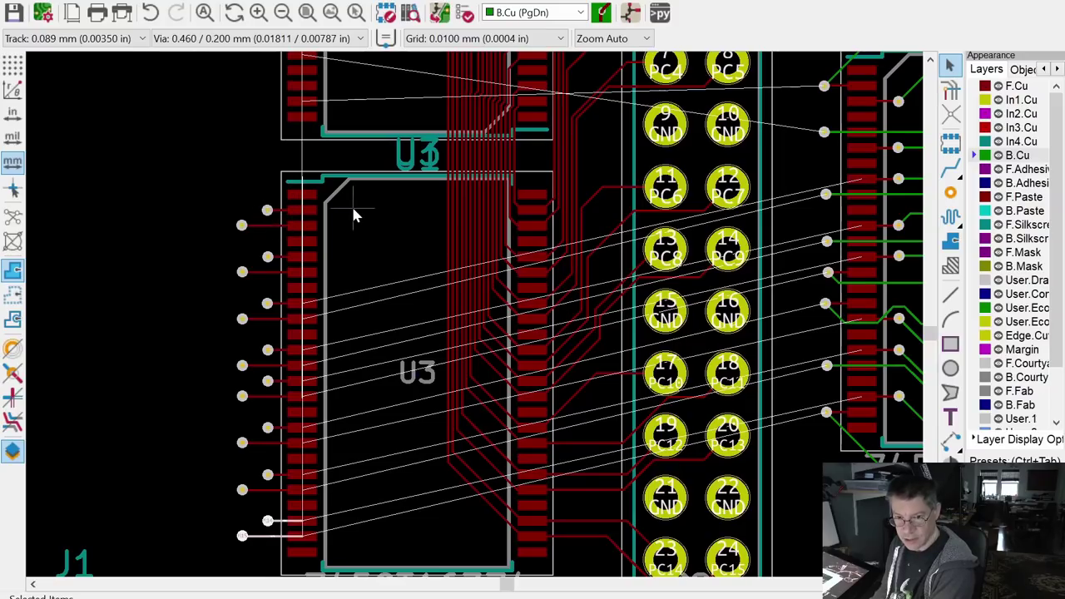
middle_click_drag(353, 206, 262, 302)
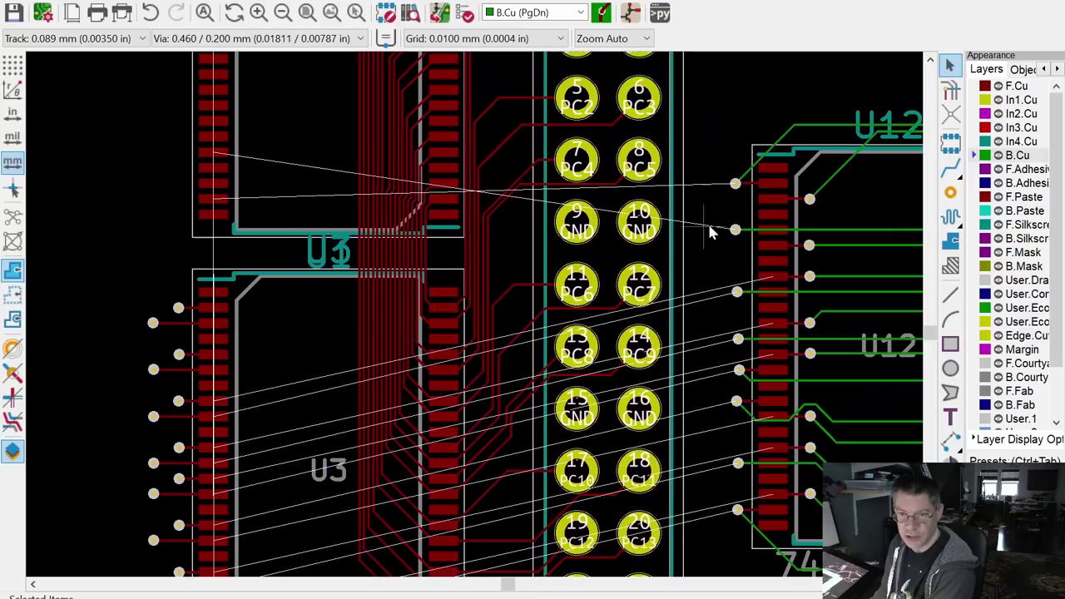
middle_click_drag(271, 370, 297, 238)
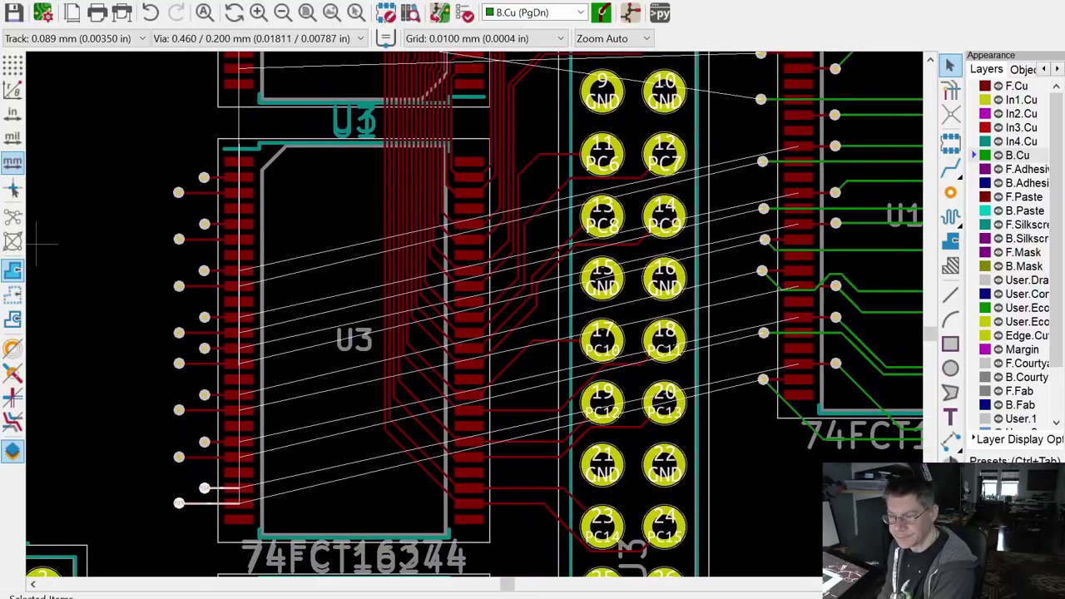
Step: Route the M bus on F.Cu between U1 and U3, and run M0 to M5 on B.Cu from U3's vias across J3 to U12
key("Home")
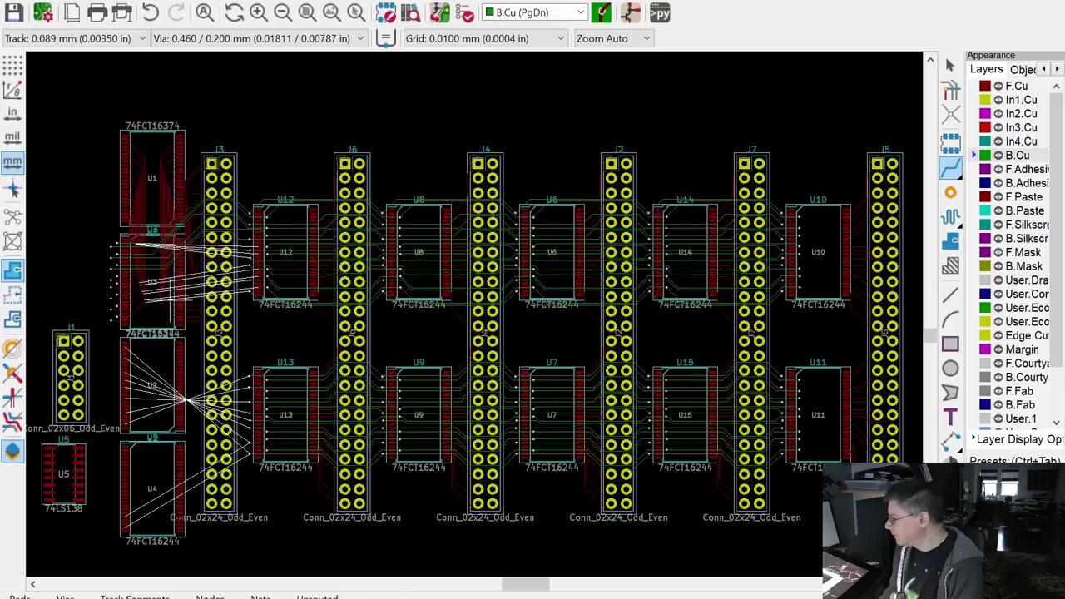
scroll(139, 261, "up", 5)
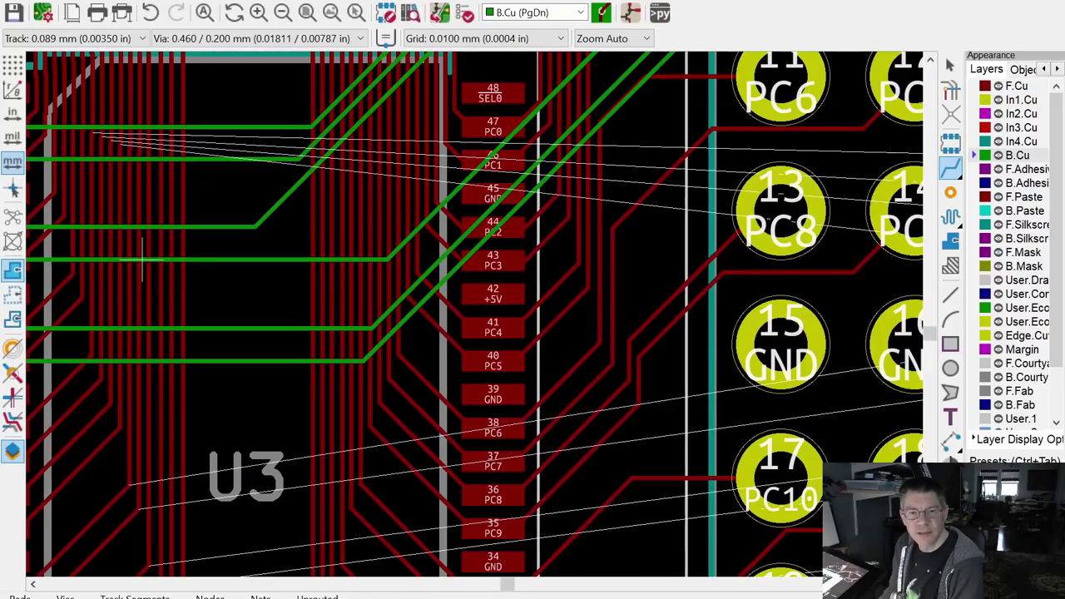
scroll(140, 262, "down", 2)
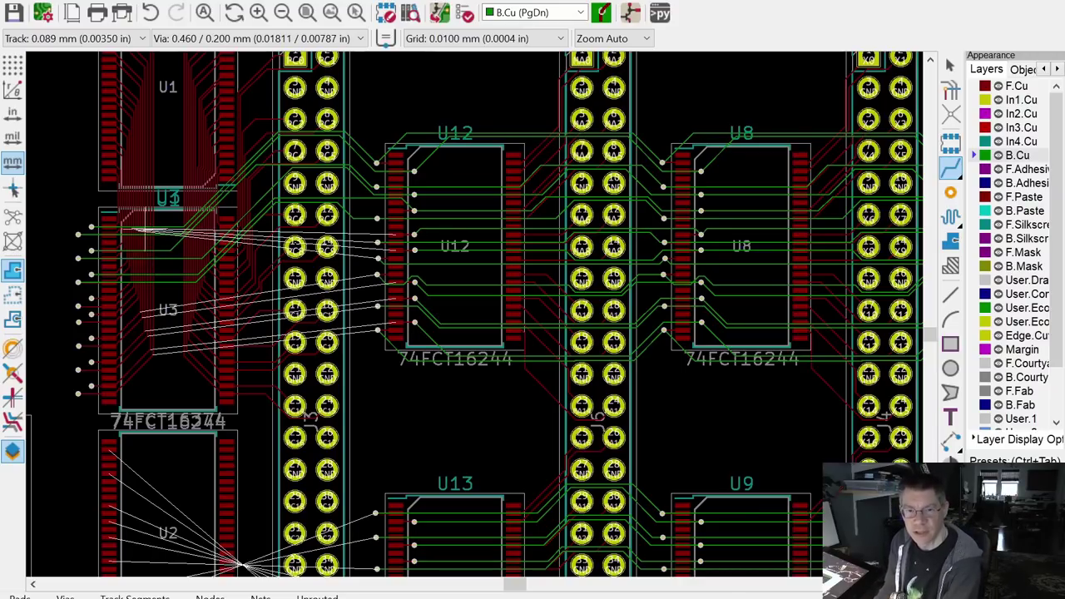
scroll(182, 224, "down", 5)
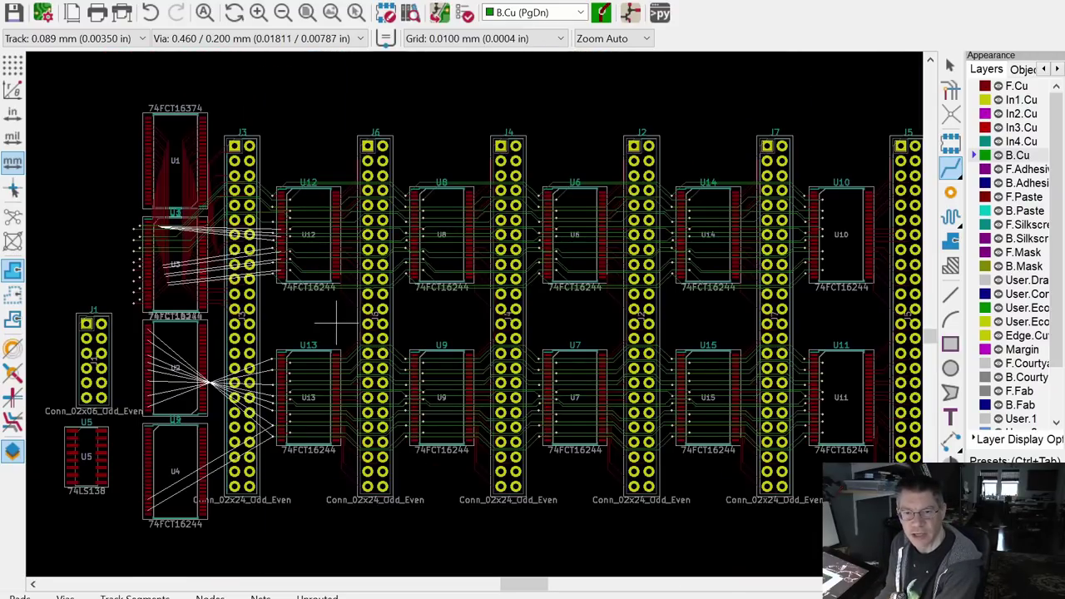
Step: Examine the board layout from J1 across to J5, including the unrouted connections from U3, U2 and U4 towards U12 and U13
middle_click_drag(336, 323, 273, 309)
scroll(302, 241, "down", 2)
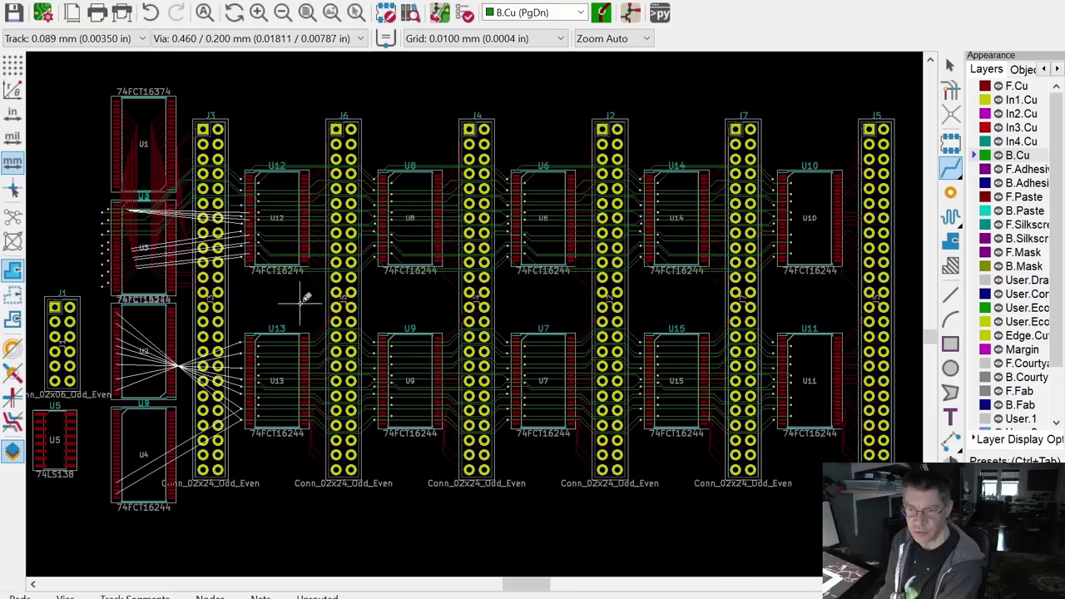
scroll(306, 297, "down", 3)
scroll(290, 305, "up", 3)
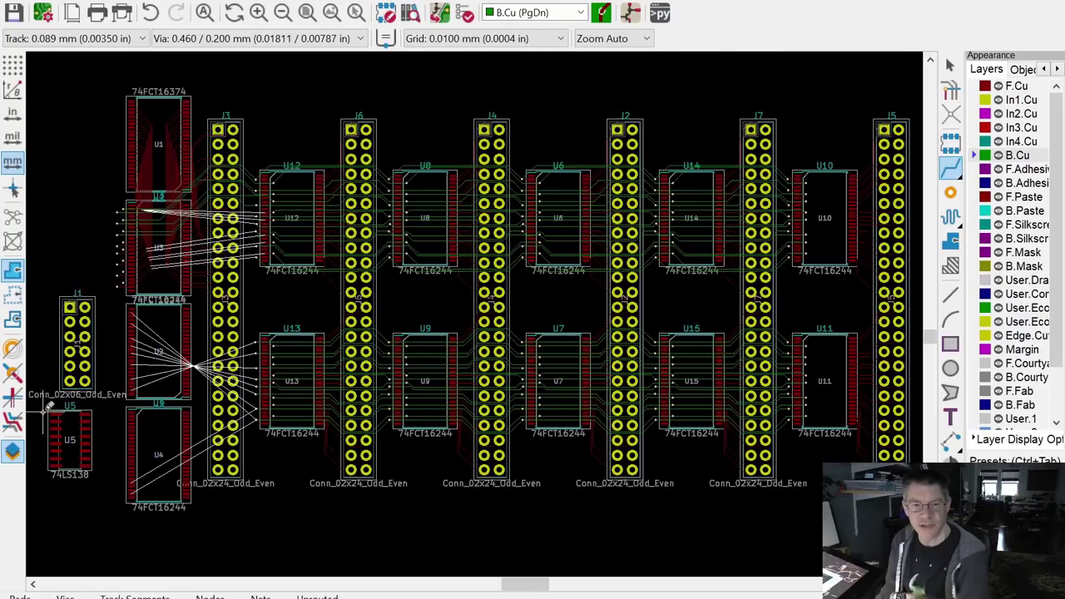
scroll(167, 405, "right", 3, "ctrl")
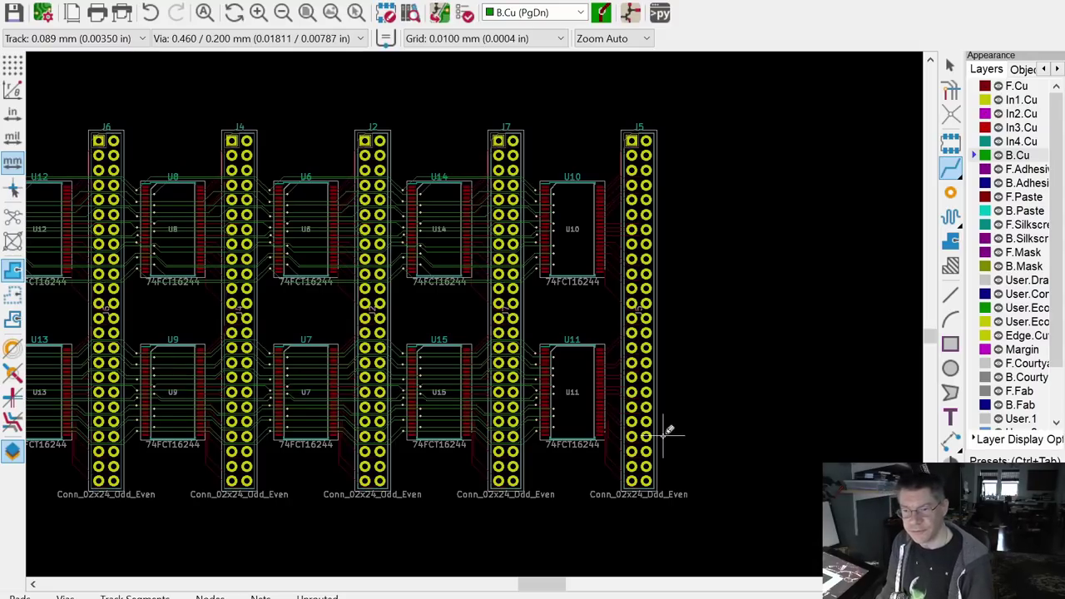
middle_click_drag(301, 309, 507, 302)
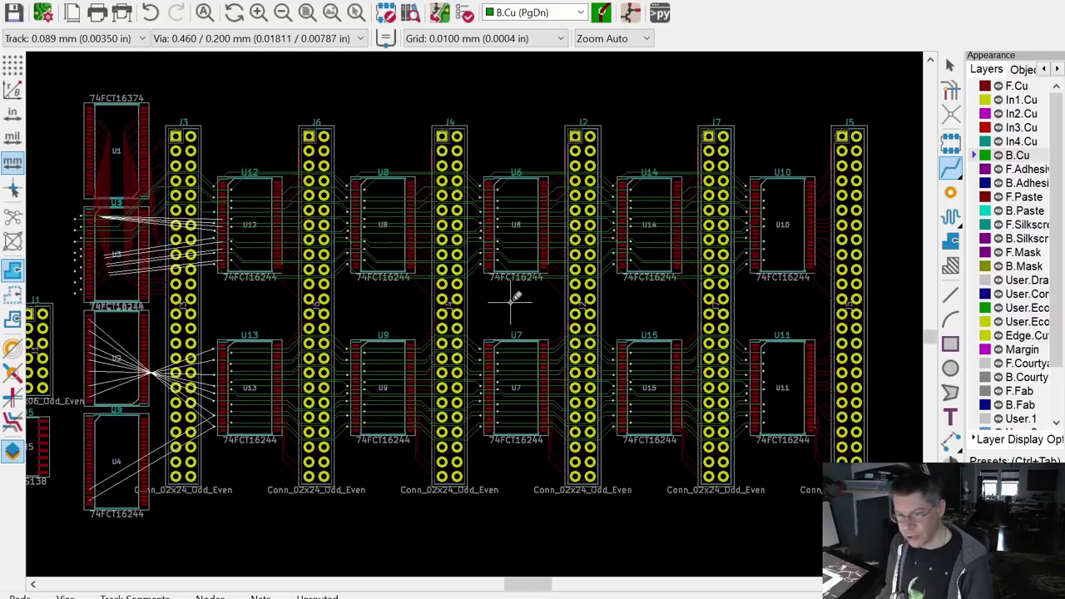
scroll(510, 301, "down", 3)
scroll(503, 295, "up", 3)
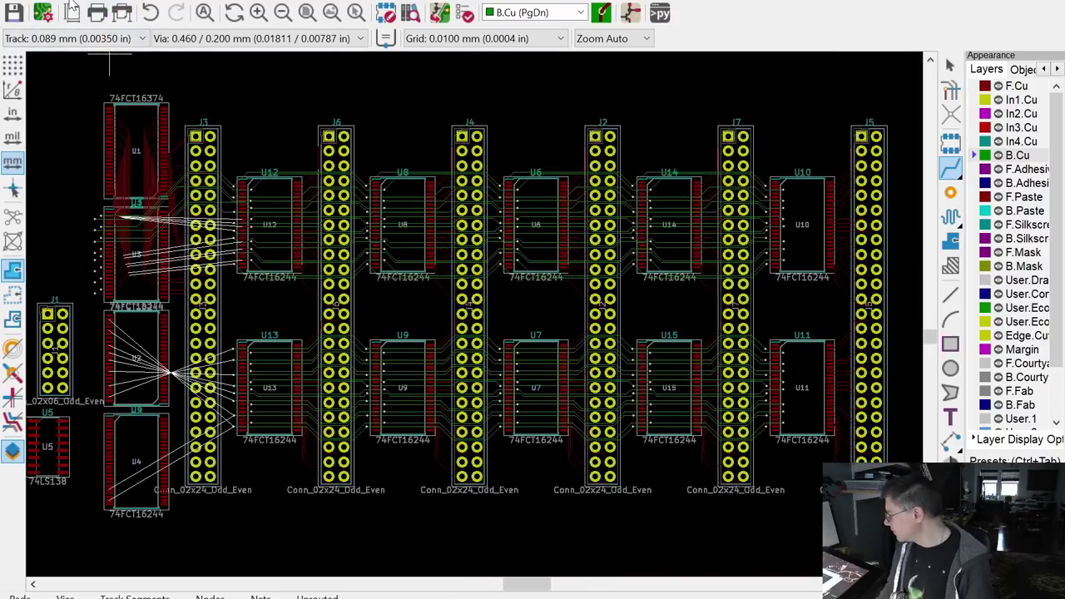
Step: Inspect the board in the 3D viewer from several angles, checking the chip and header placement, and return to the PCB layout
key("alt+3")
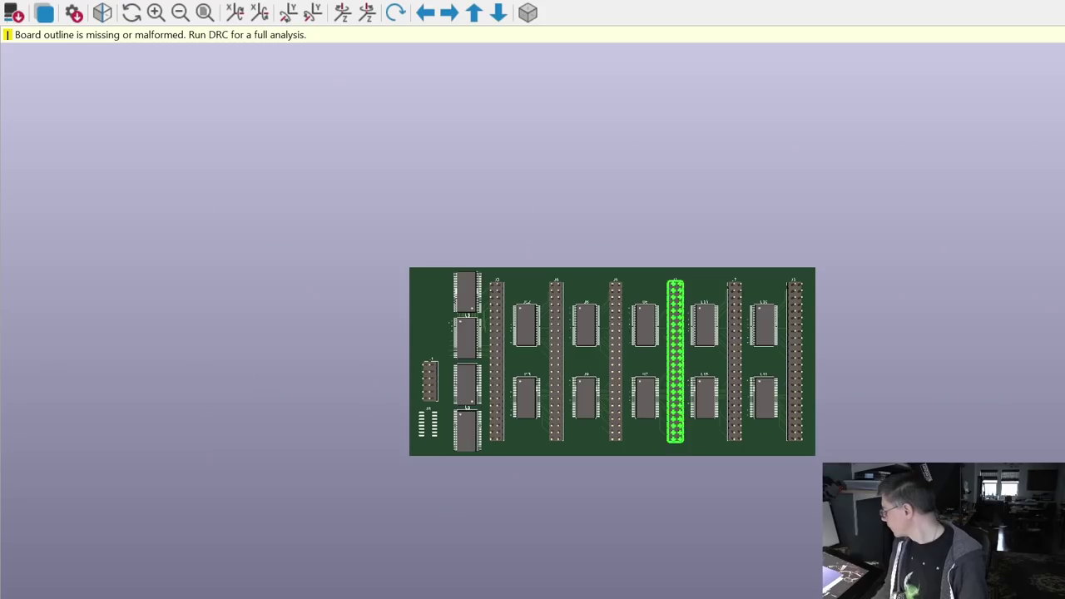
scroll(661, 416, "up", 2)
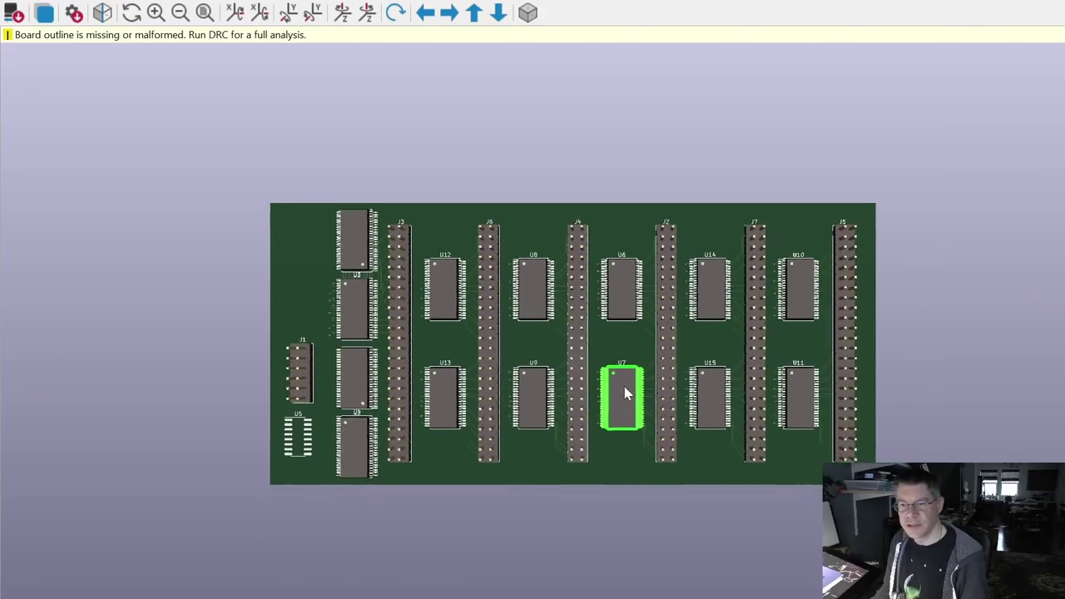
left_click_drag(625, 420, 537, 274)
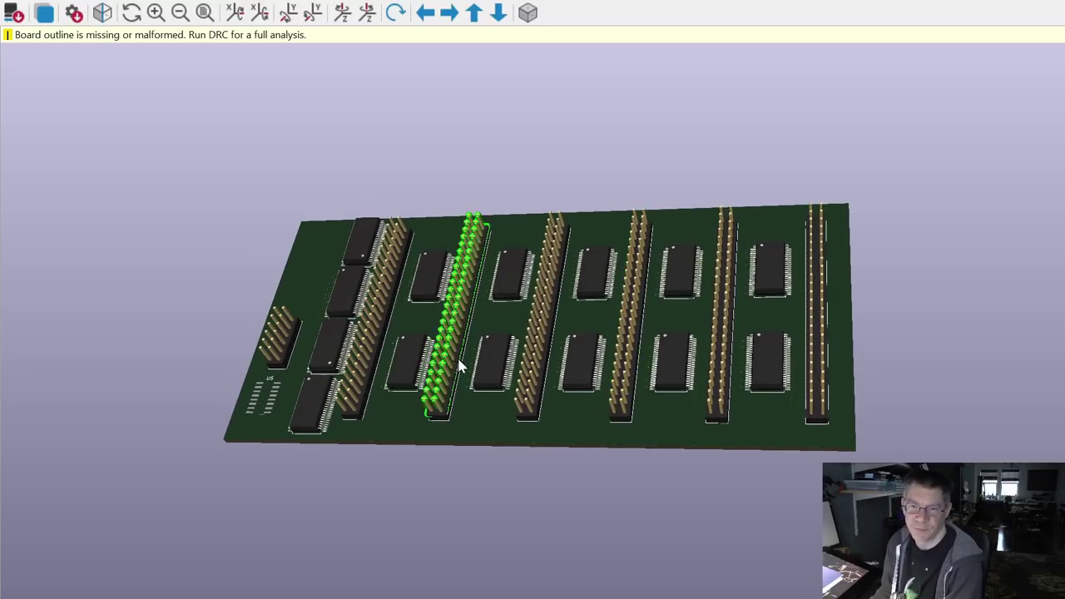
left_click_drag(470, 319, 380, 374)
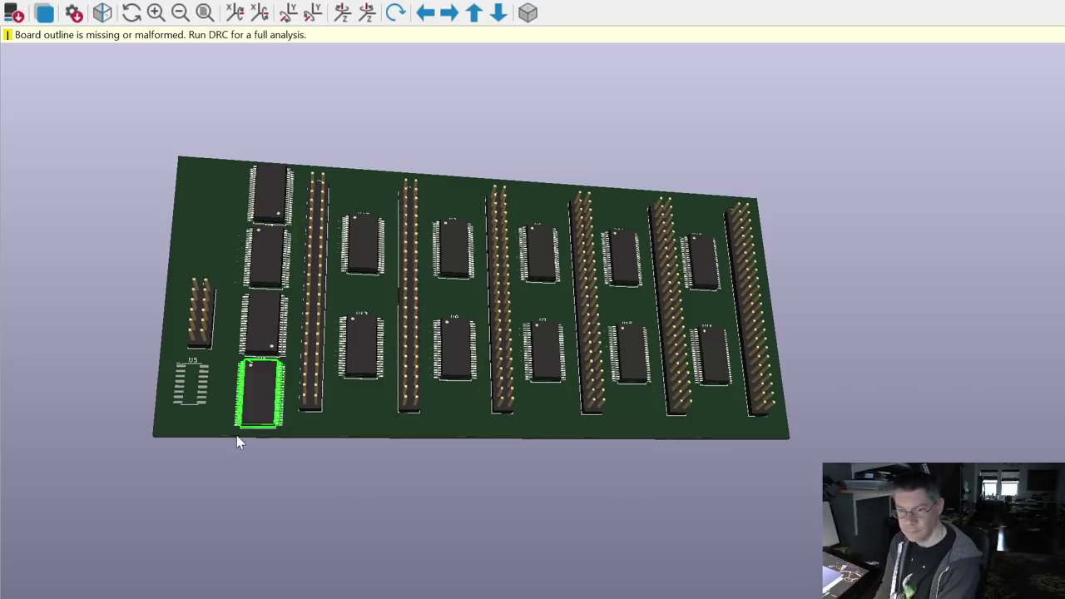
key("alt+Tab")
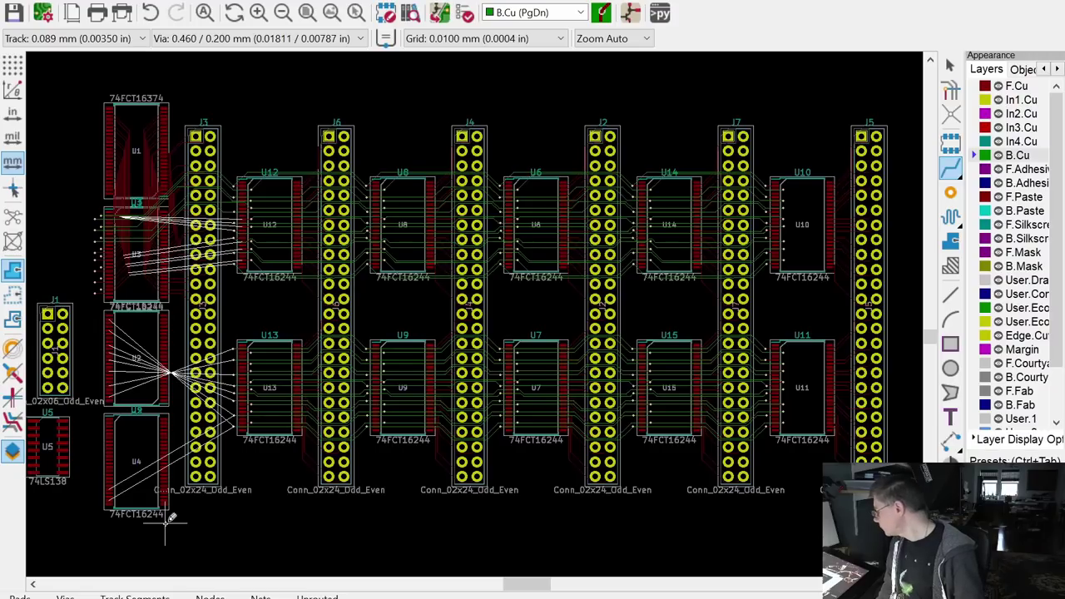